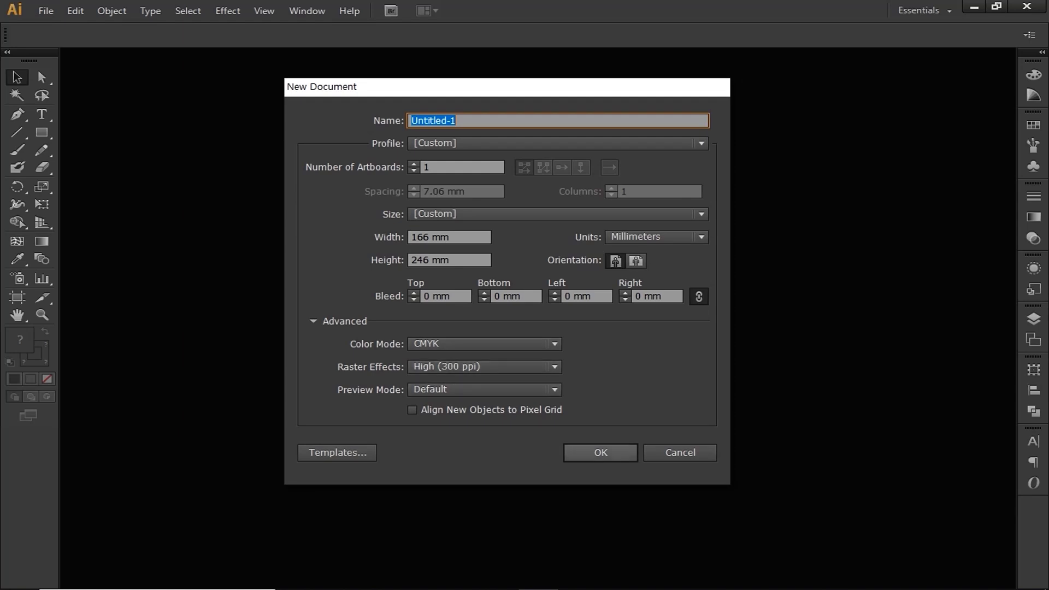
Step: Create the 166 × 246 mm CMYK document and add a 160 × 240 mm rectangular grid with 3 horizontal and 3 vertical dividers
key("Return")
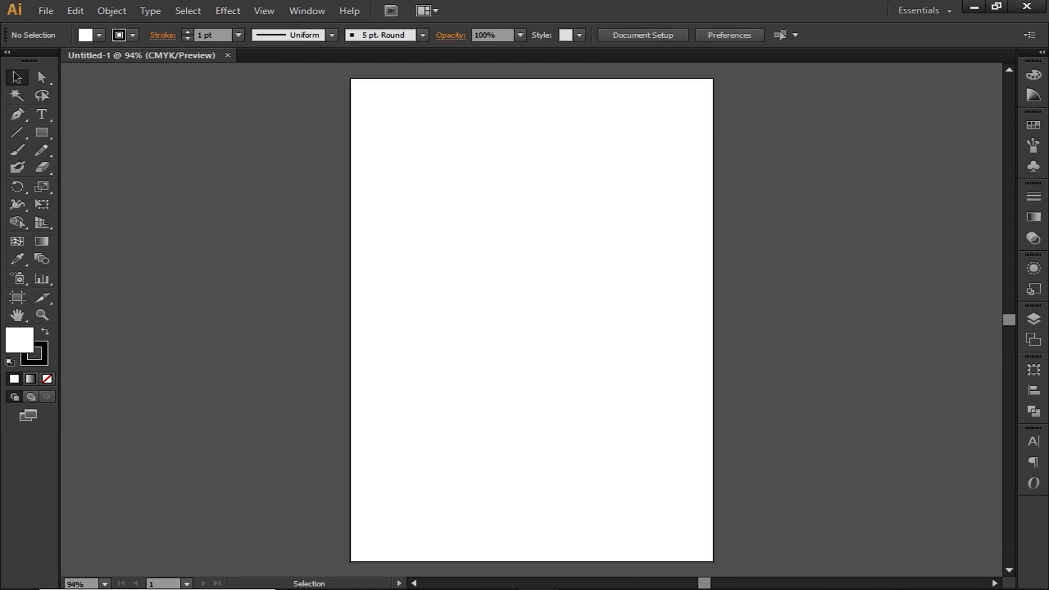
left_click_drag(17, 133, 82, 185)
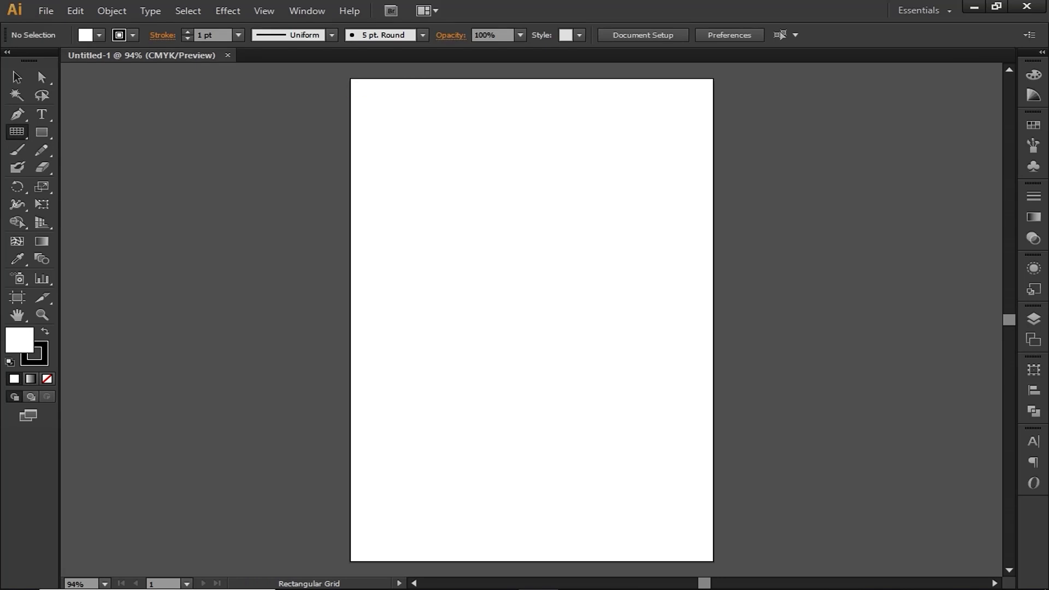
left_click(407, 123)
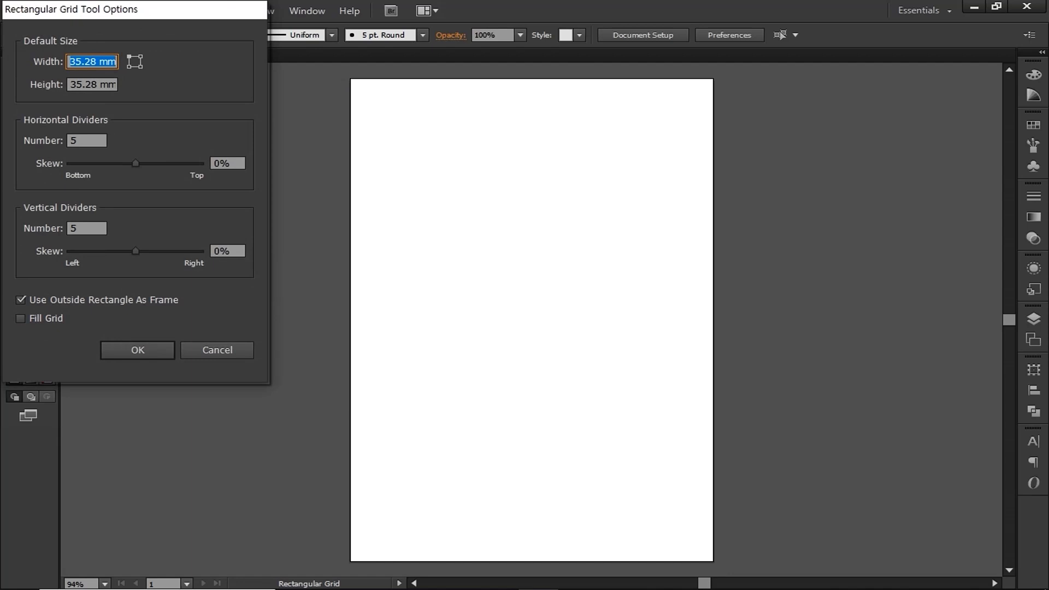
type("160")
key("Tab")
type("240")
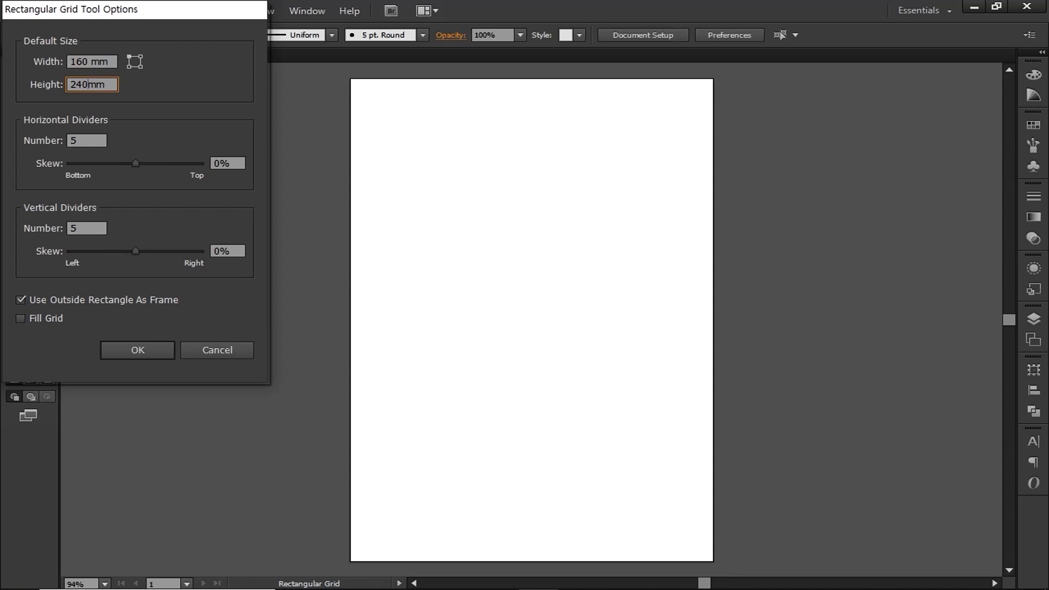
key("Tab")
type("3")
key("Tab")
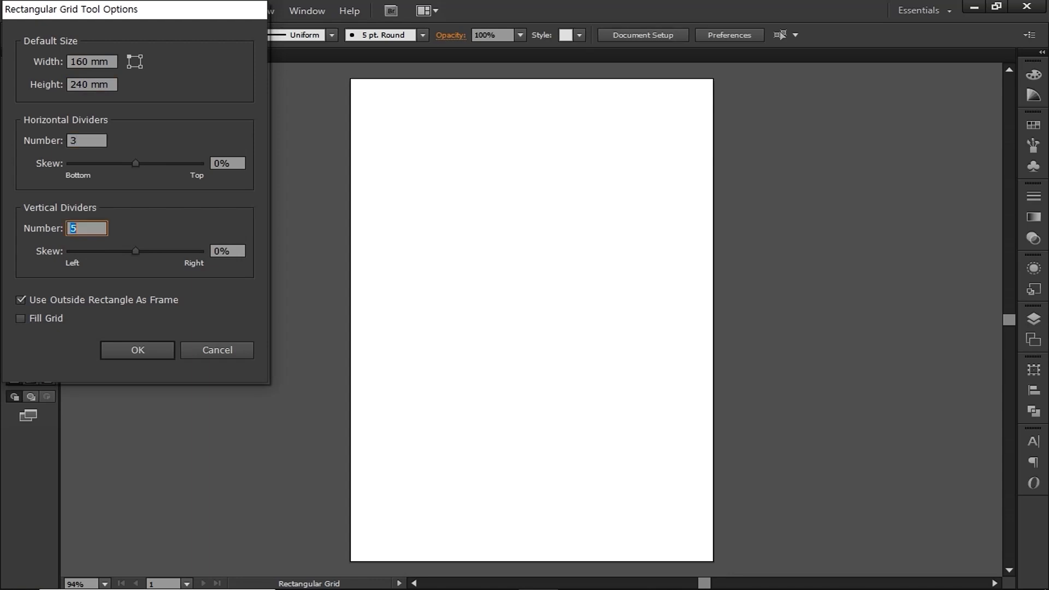
type("3")
key("Return")
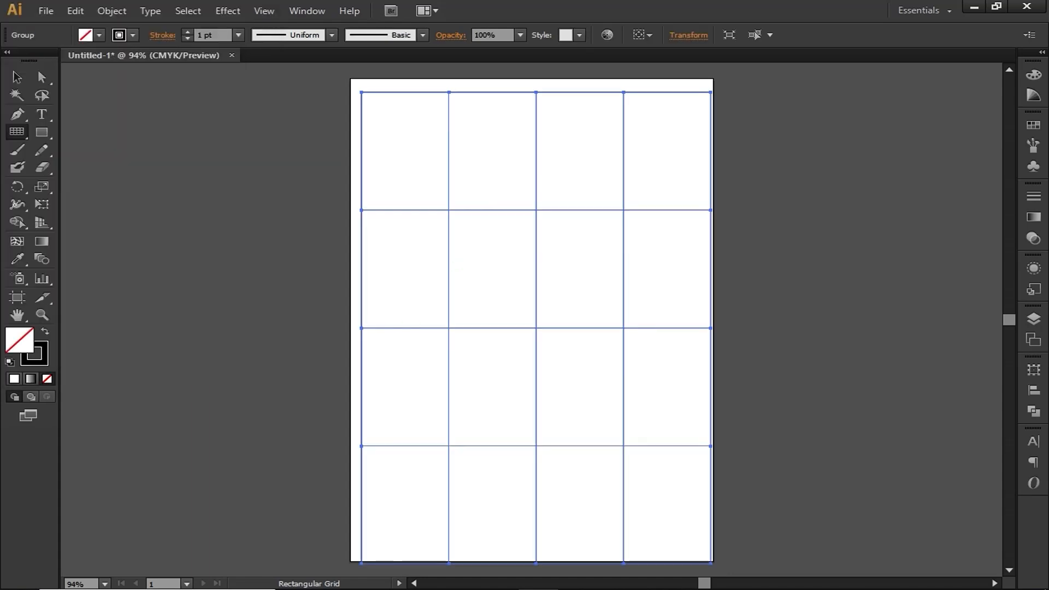
Step: Centre the grid horizontally and vertically on the artboard, then deselect it
left_click(643, 35)
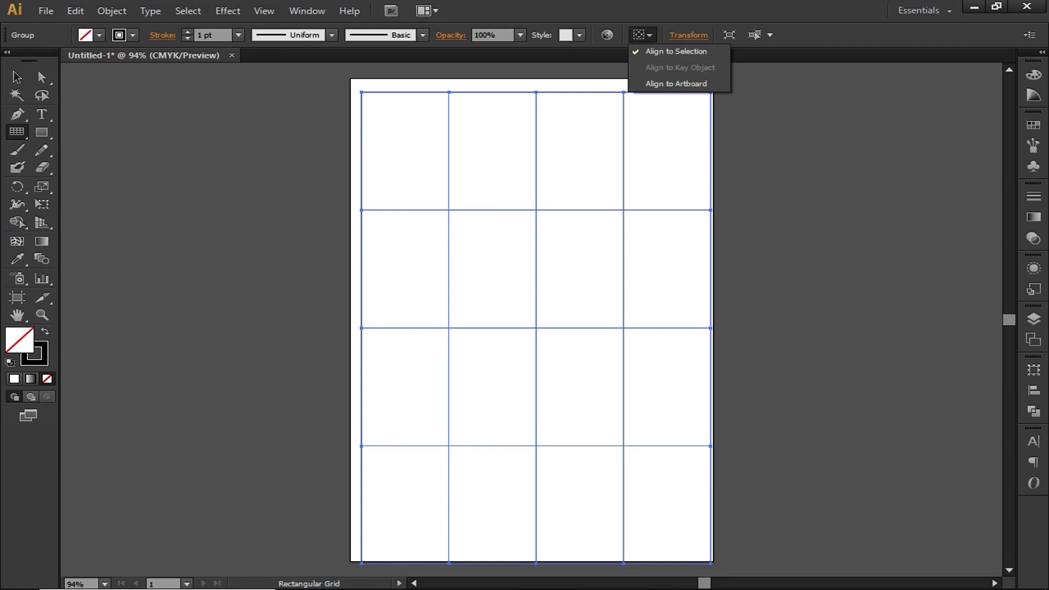
left_click(676, 83)
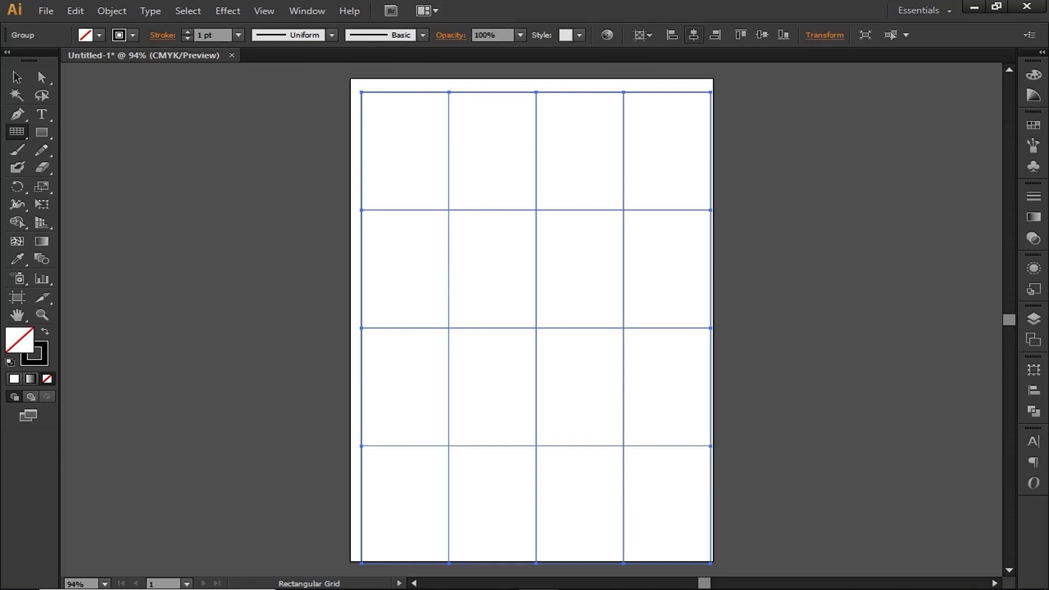
left_click(762, 34)
left_click(762, 34)
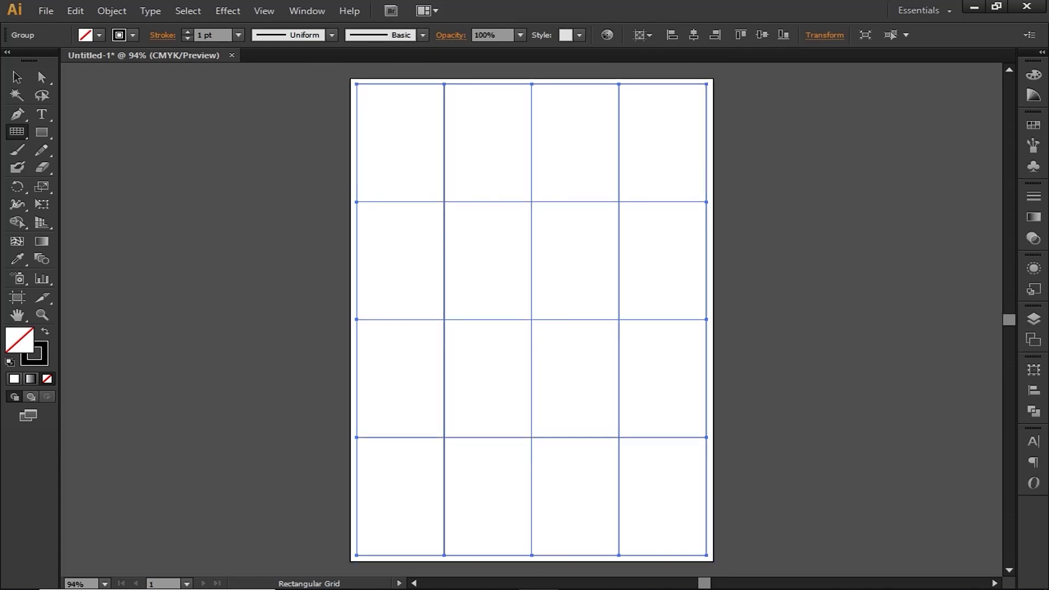
key("ctrl+shift+a")
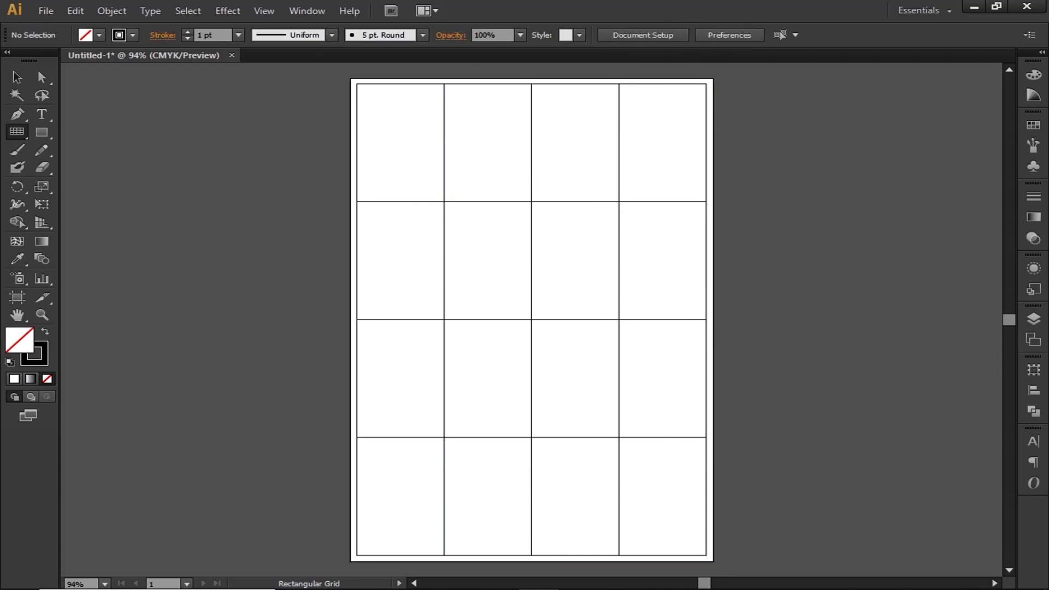
Step: Draw seven parallel line segments descending rightward through the grid intersections, so every cell is crossed by one diagonal
left_click_drag(17, 132, 71, 131)
left_click_drag(620, 84, 706, 202)
left_click_drag(531, 84, 707, 319)
left_click_drag(445, 84, 706, 438)
left_click_drag(357, 83, 706, 555)
left_click_drag(357, 202, 619, 556)
left_click_drag(356, 319, 532, 556)
left_click_drag(357, 438, 444, 555)
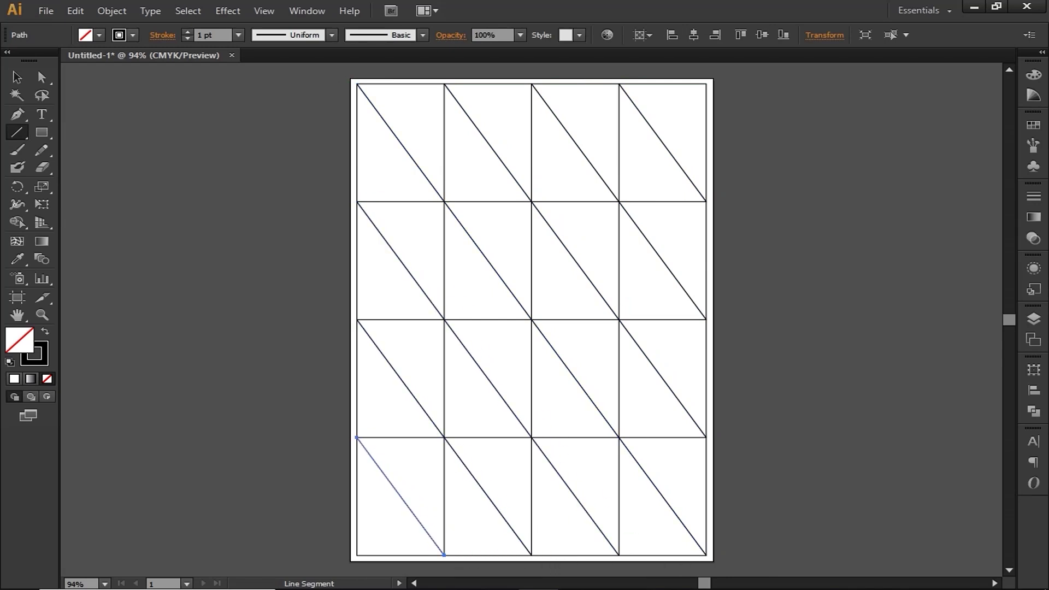
Step: Reflect a copy of all the diagonal lines across the vertical axis so the diagonals cross in every cell
key("v")
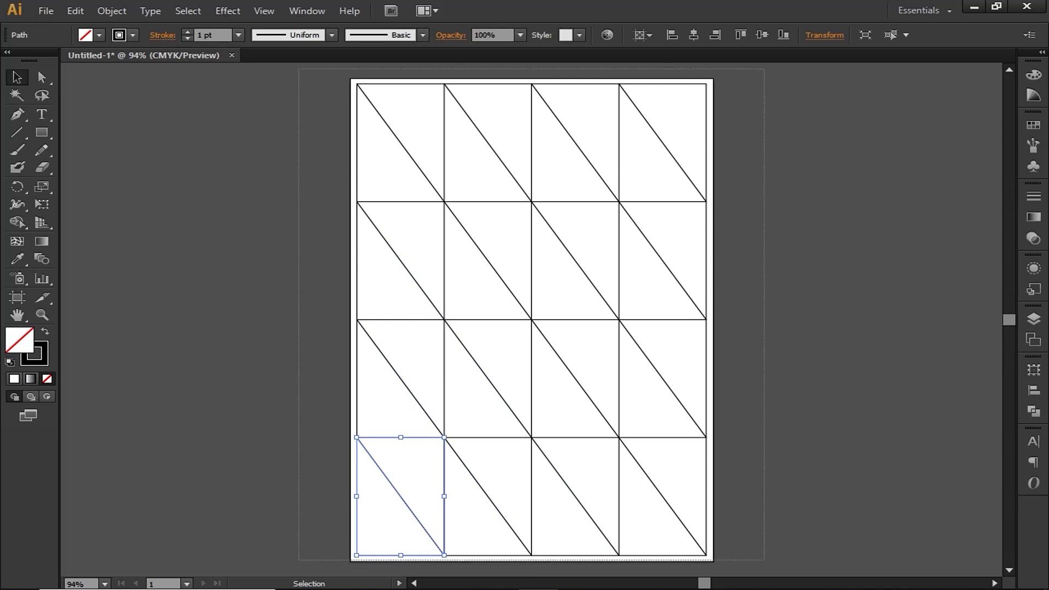
key("ctrl+a")
left_click(17, 186)
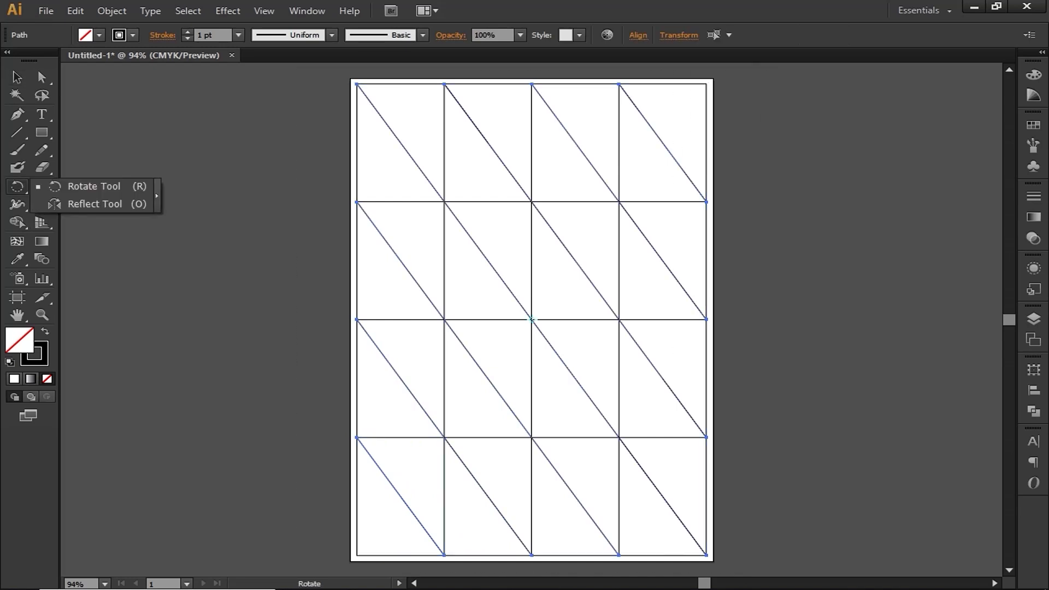
left_click(95, 204)
double_click(17, 186)
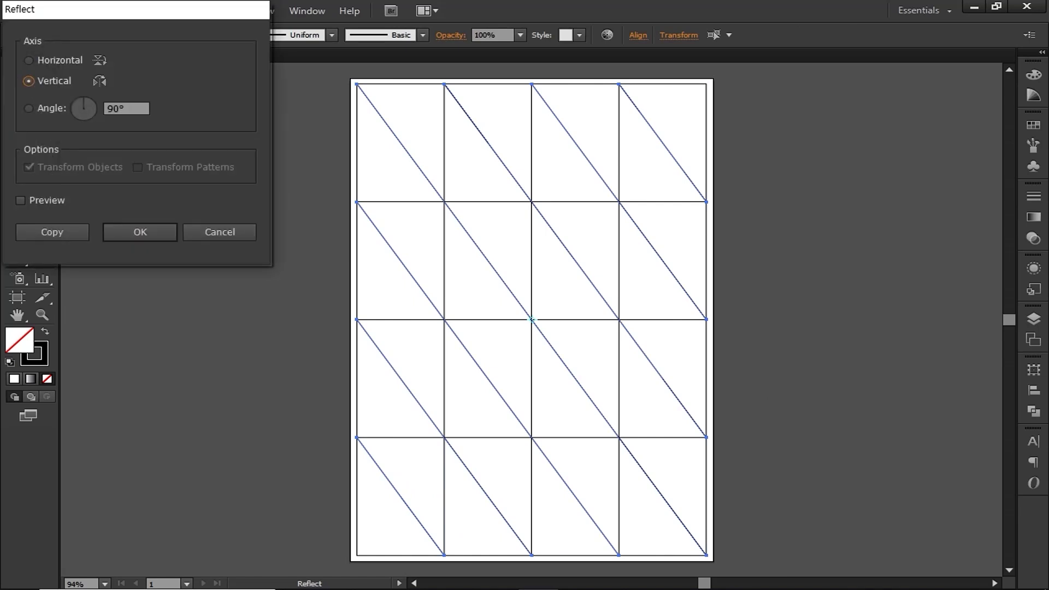
left_click(52, 232)
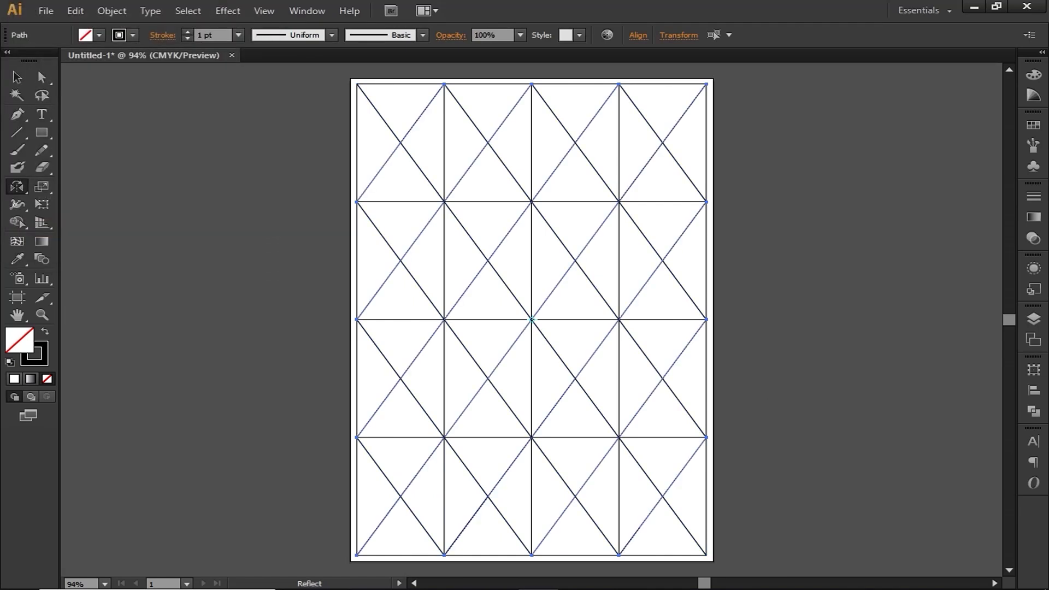
Step: Set the stroke colour of the grid and all diagonals to red ff0000 and group them together
key("ctrl+a")
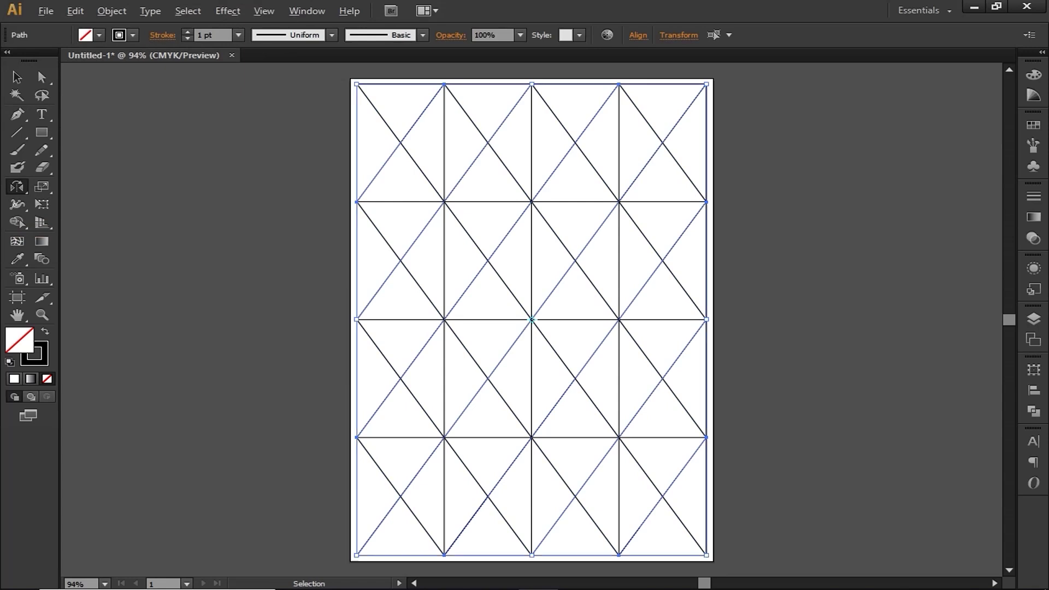
key("ctrl+g")
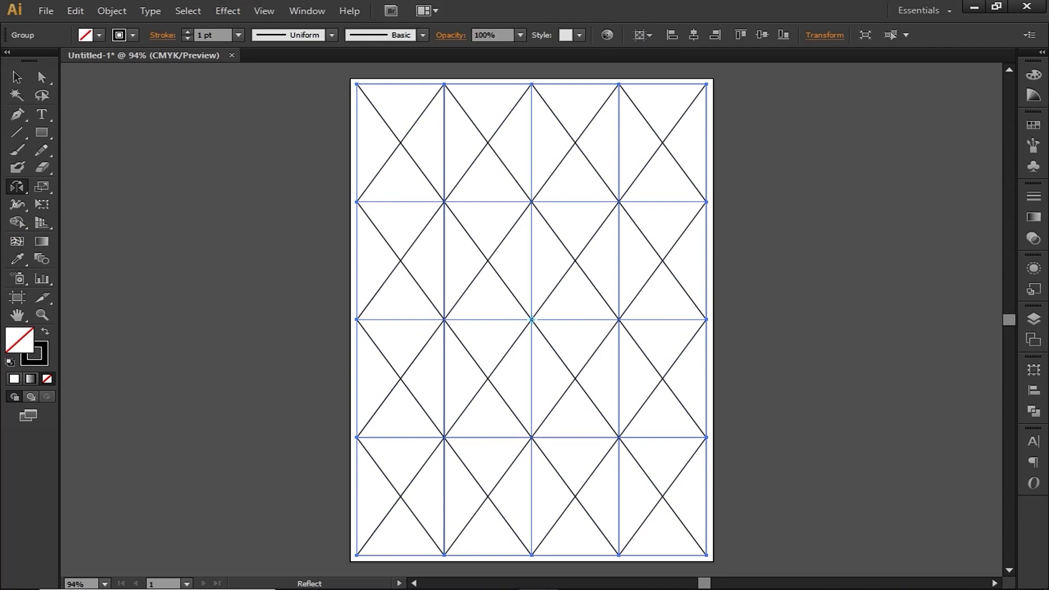
key("ctrl")
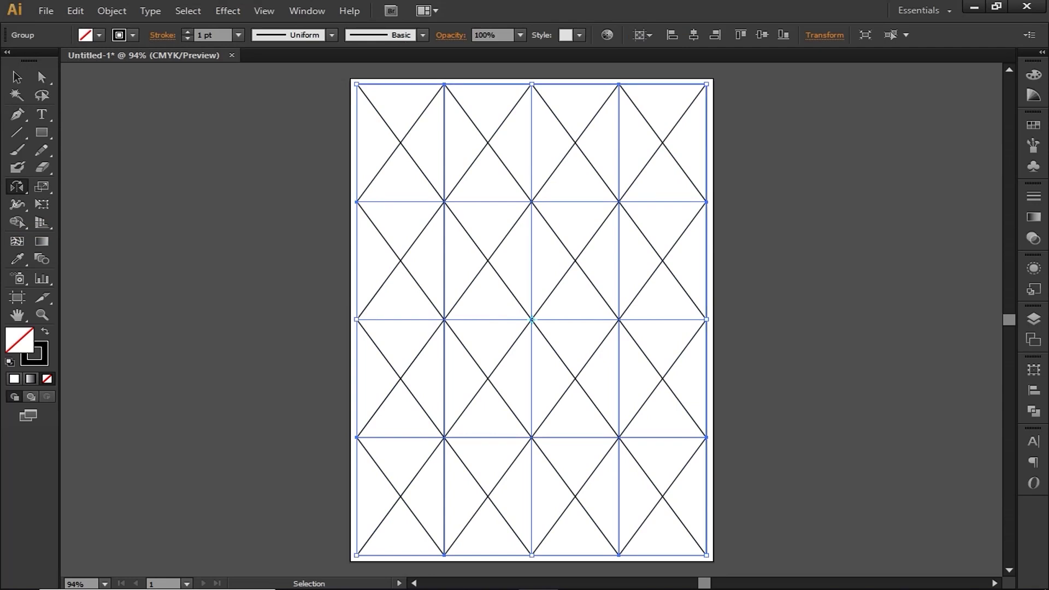
key("ctrl+a")
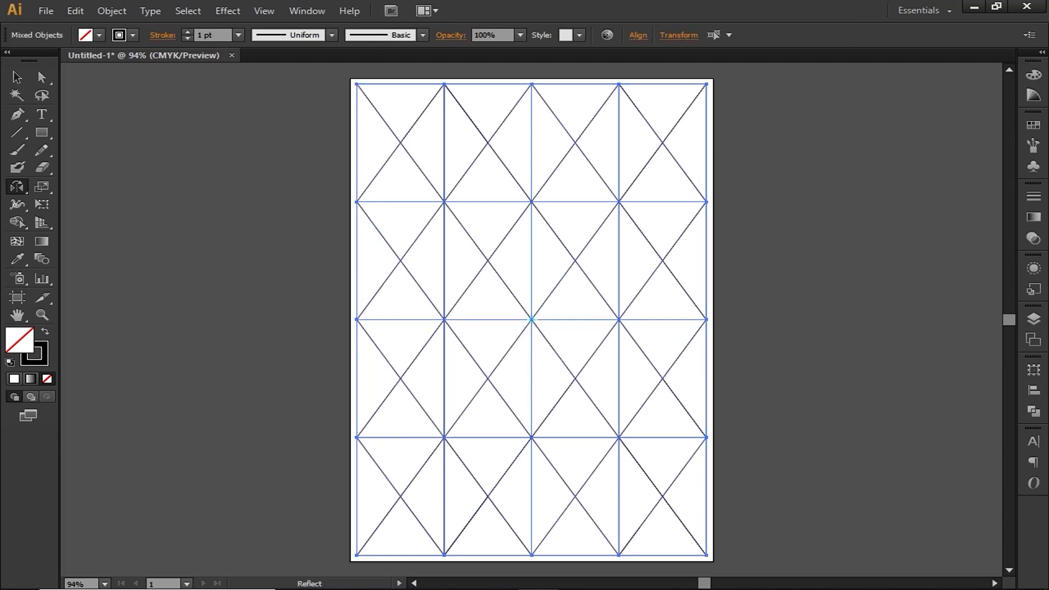
double_click(42, 359)
type("ff0000")
key("Tab")
key("Return")
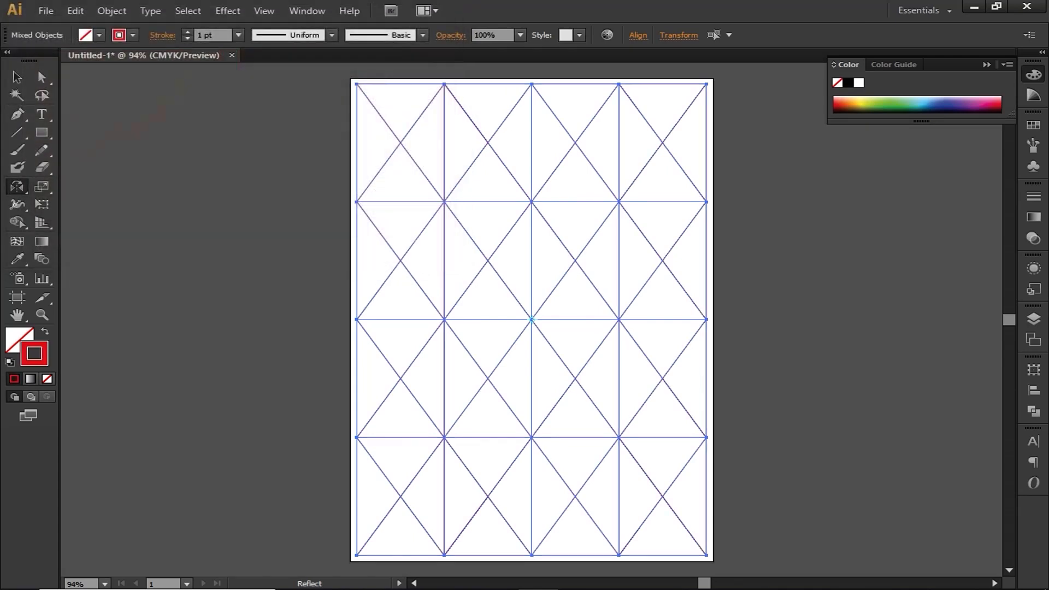
key("ctrl")
key("ctrl+g")
Step: Save the document in Adobe Illustrator format as 일러스트작업.ai with the default save options
key("ctrl")
key("ctrl+s")
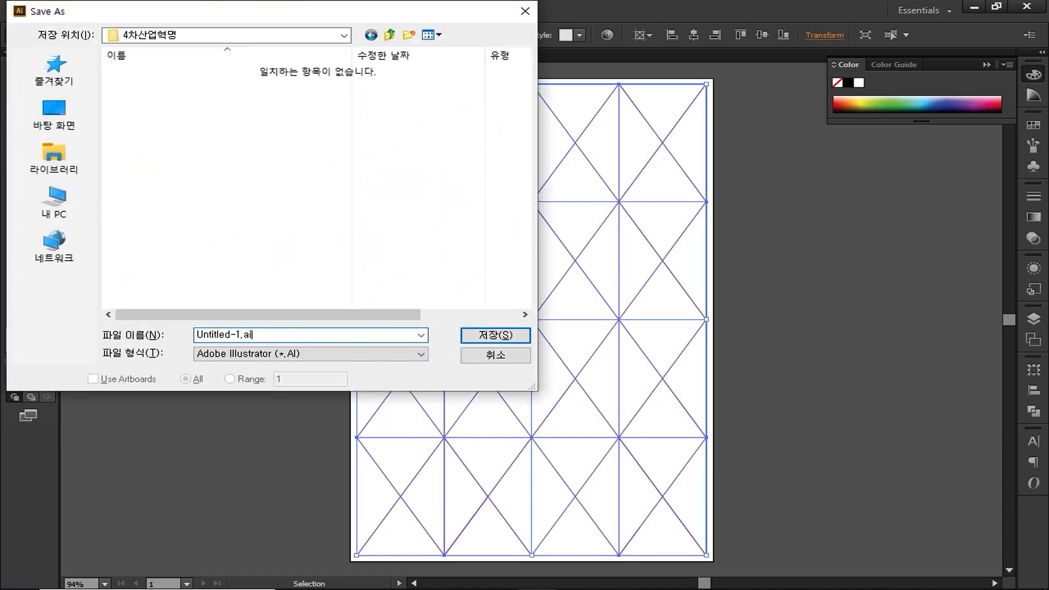
key("ctrl+a")
type("일러스트사")
type("ㄱ업")
key("Return")
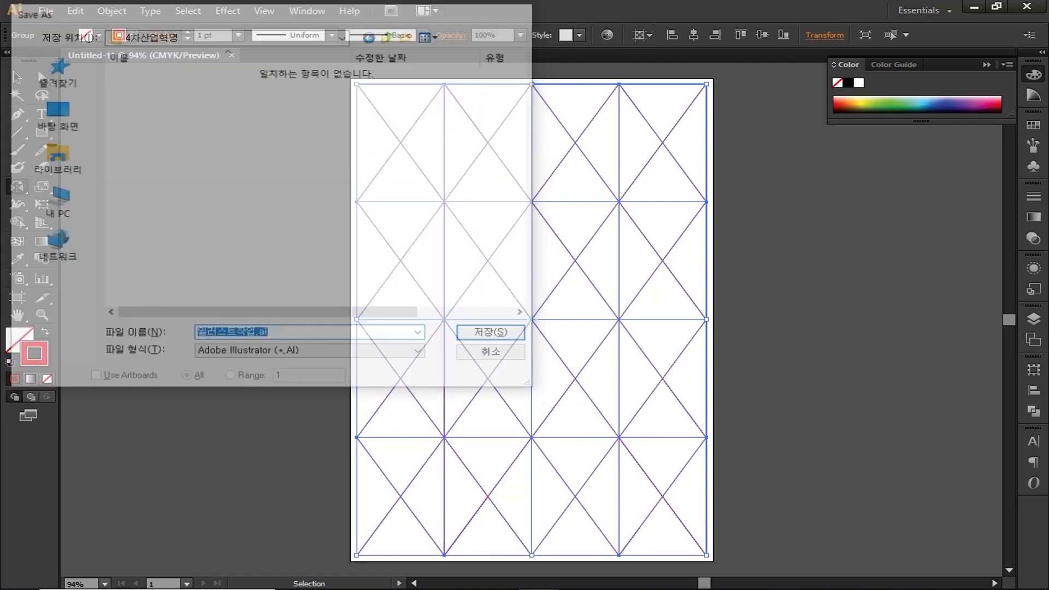
key("Return")
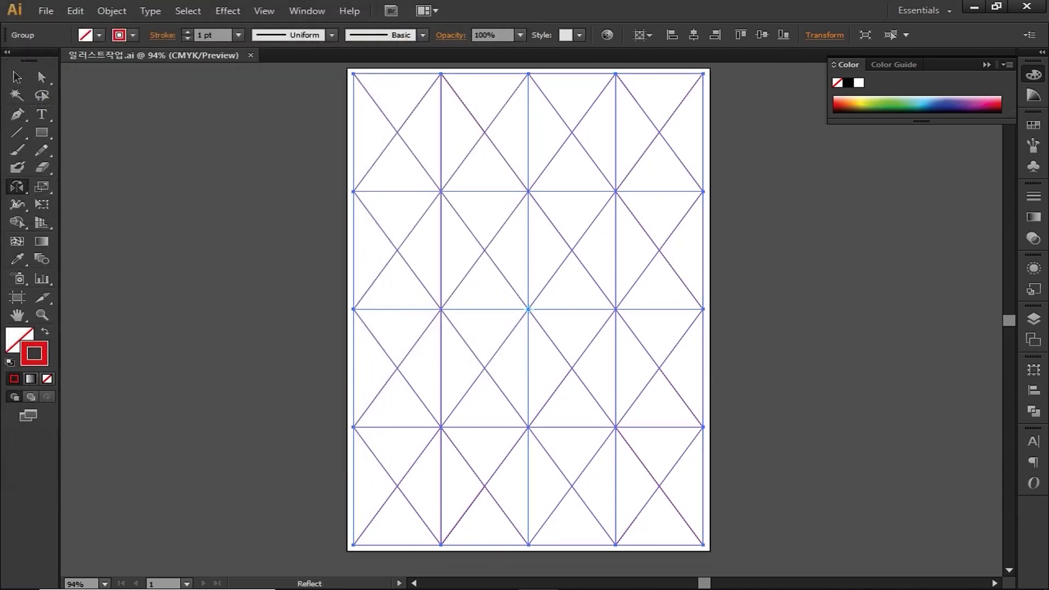
Step: Lock the selected red grid group
left_click(17, 77)
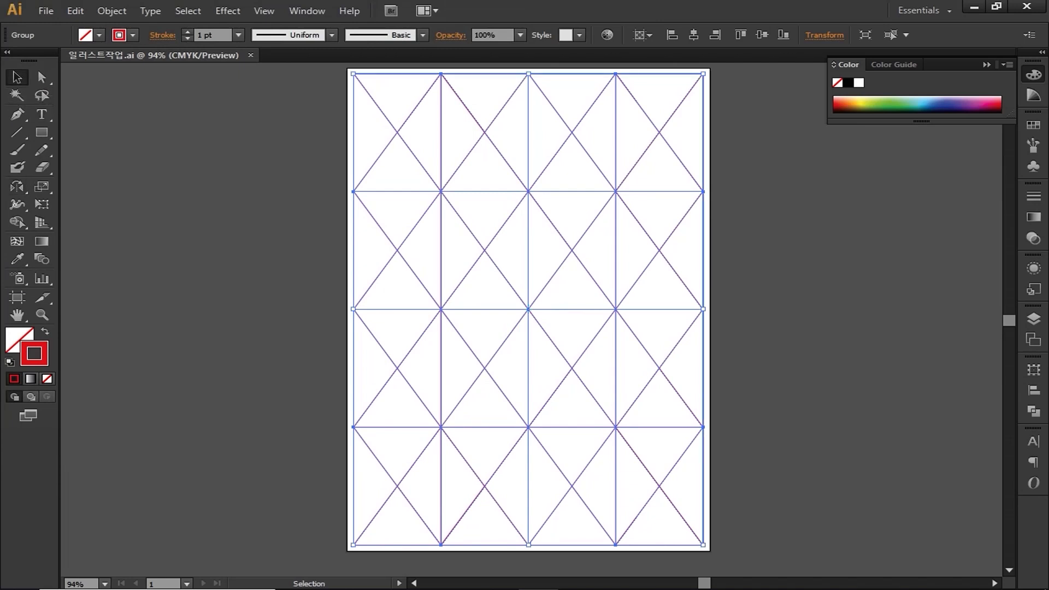
left_click(112, 11)
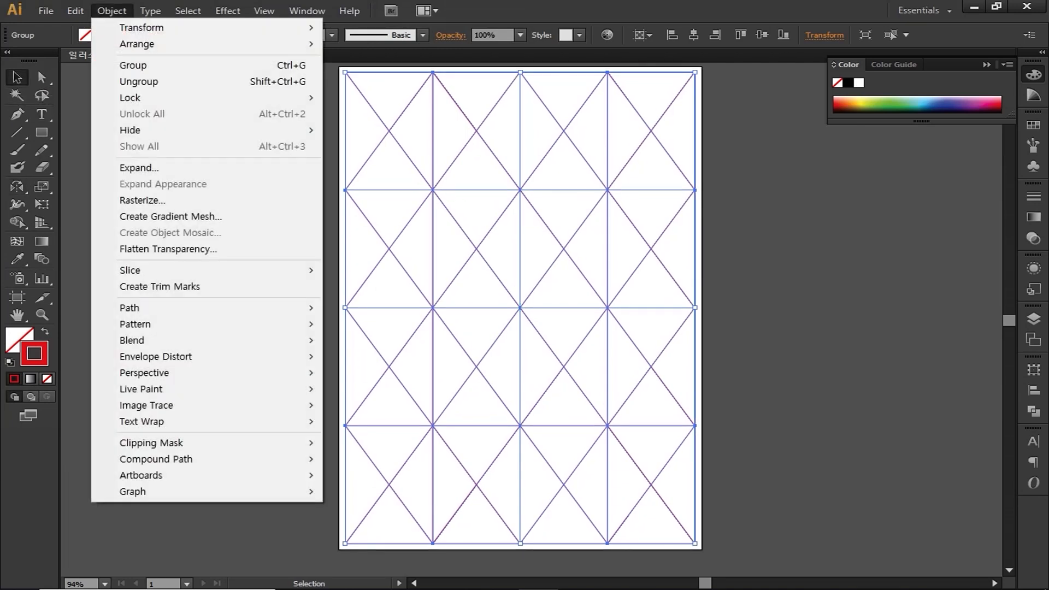
mouse_move(131, 97)
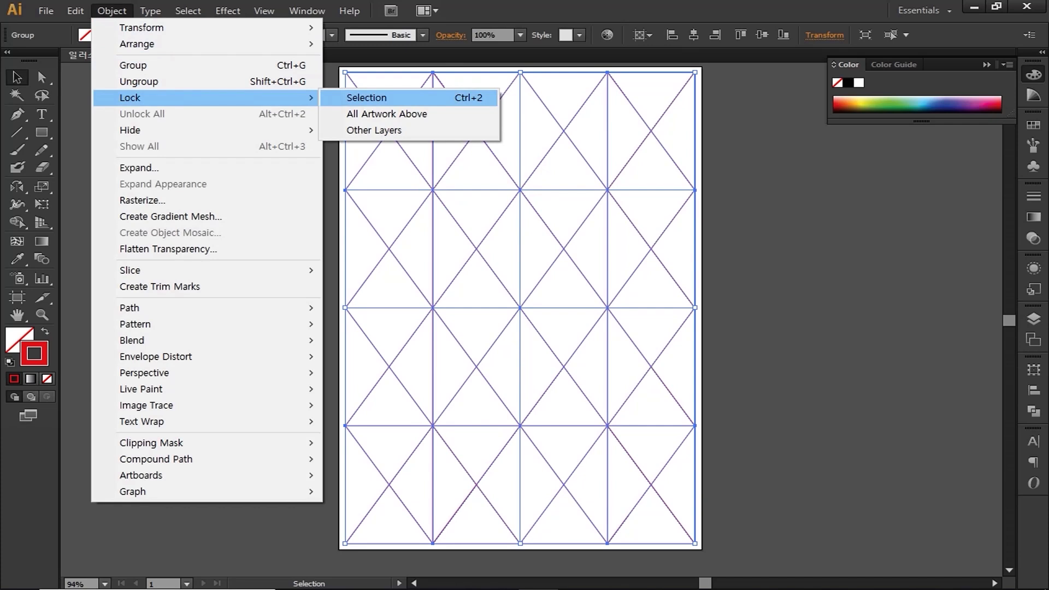
left_click(366, 97)
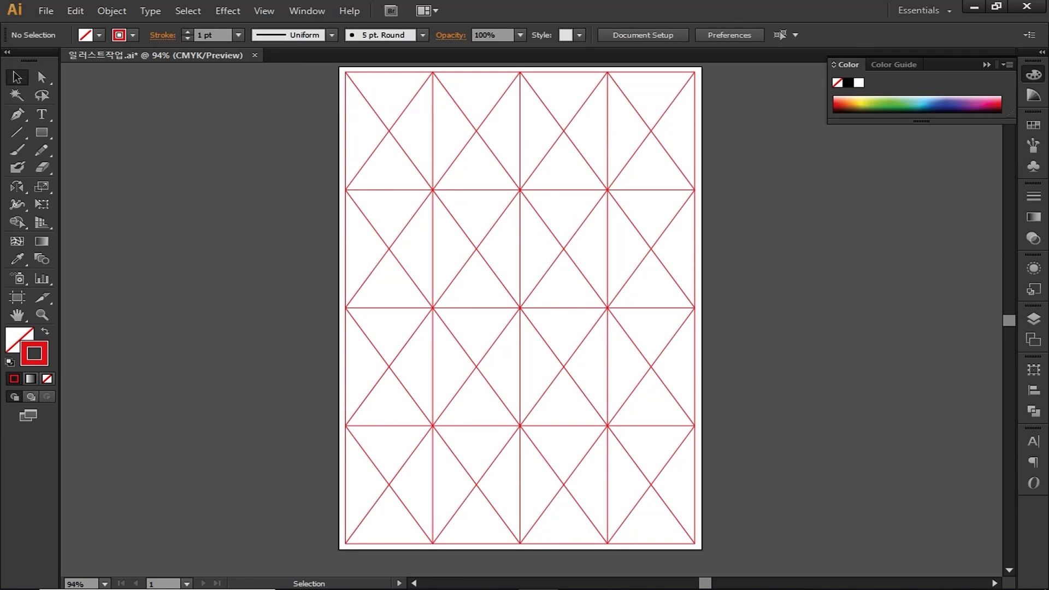
Step: Show the rulers around the document
left_click(264, 11)
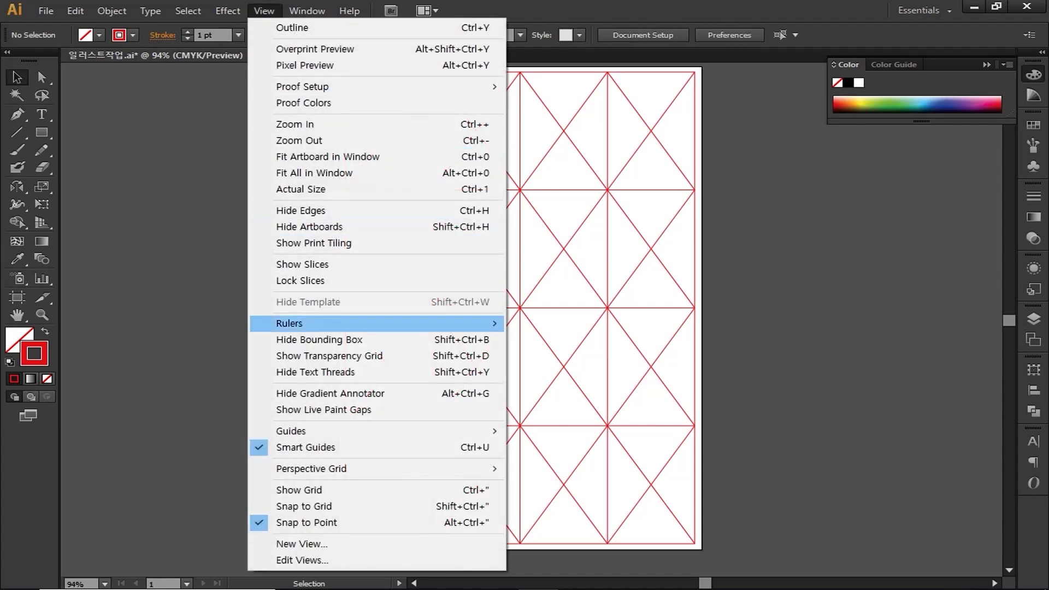
mouse_move(306, 323)
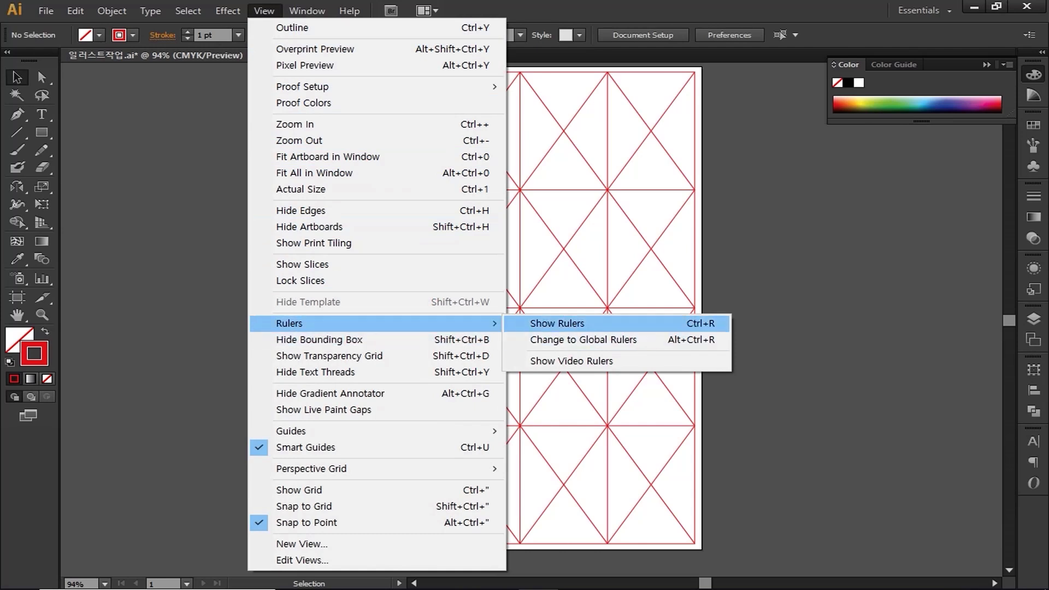
left_click(558, 323)
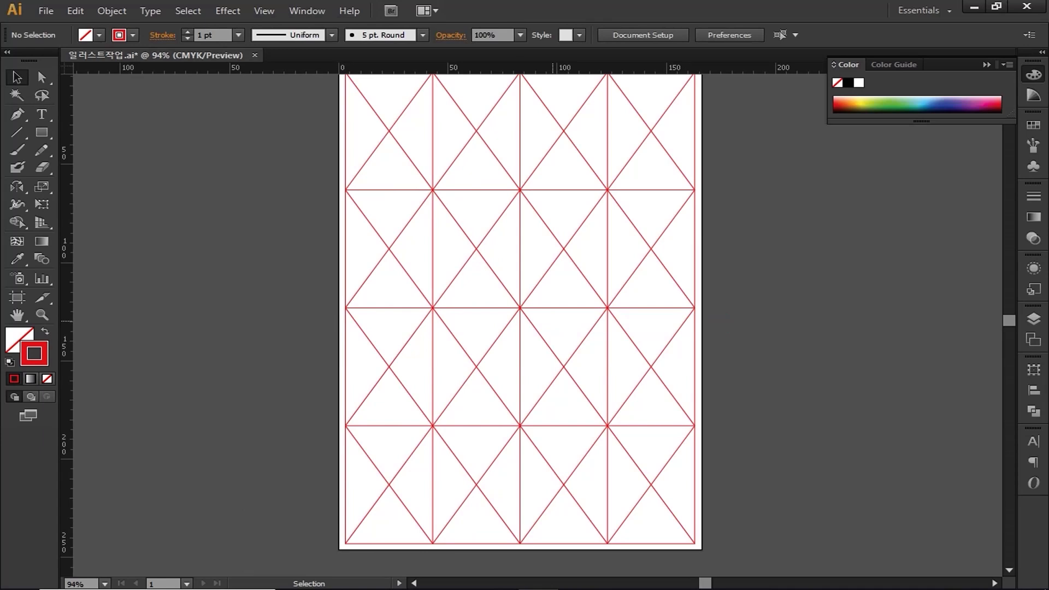
Step: Activate the Ellipse tool with no fill, a black 000000 stroke and a stroke weight of 0.1 pt
key("space")
left_click_drag(447, 311, 1048, 334)
left_click_drag(738, 287, 871, 260)
left_click_drag(42, 133, 112, 167)
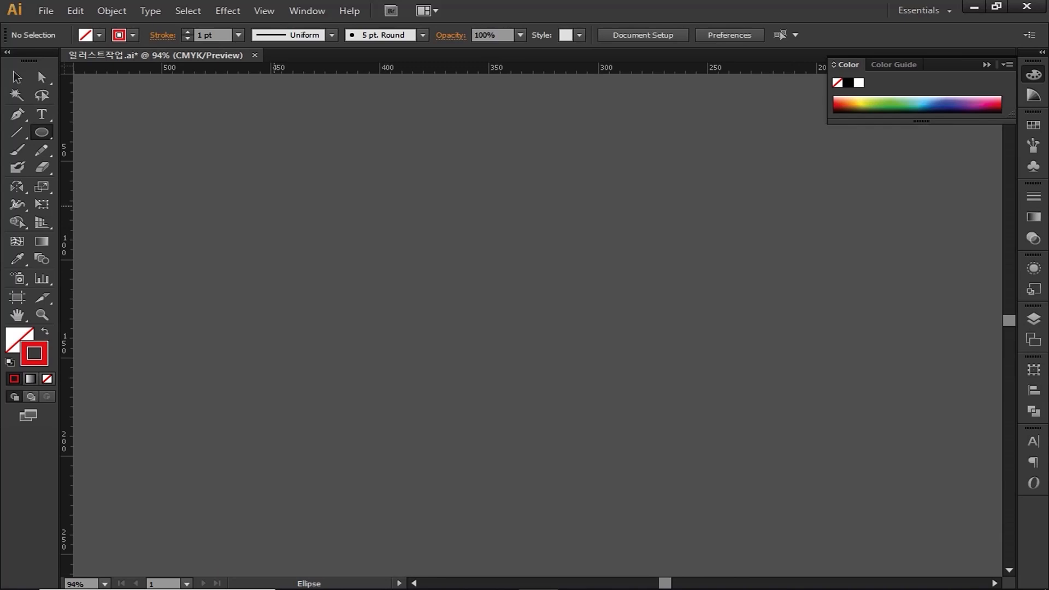
left_click(17, 337)
left_click(39, 356)
double_click(39, 357)
type("000000")
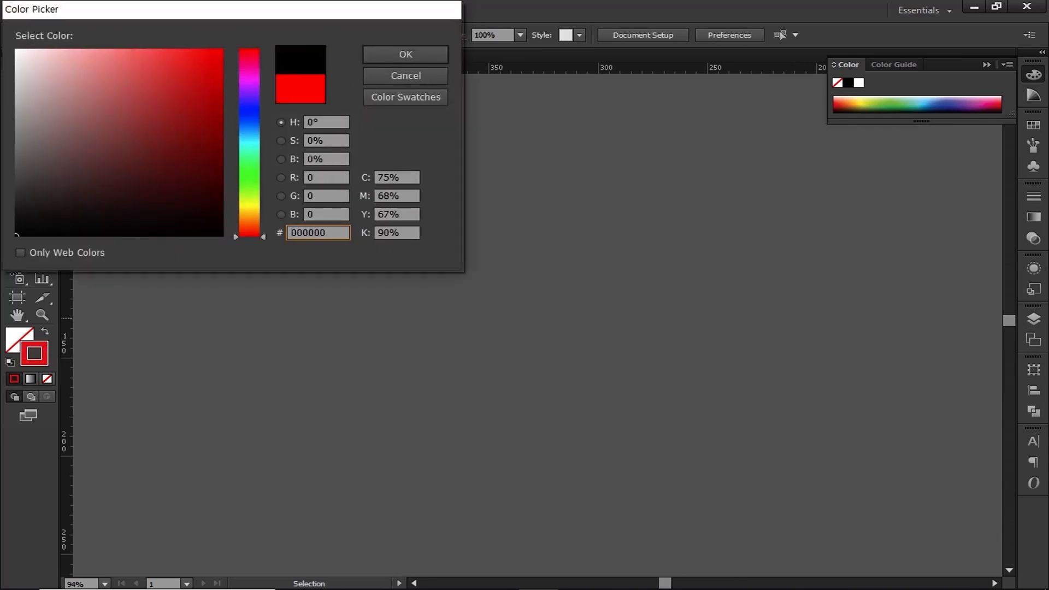
key("Return")
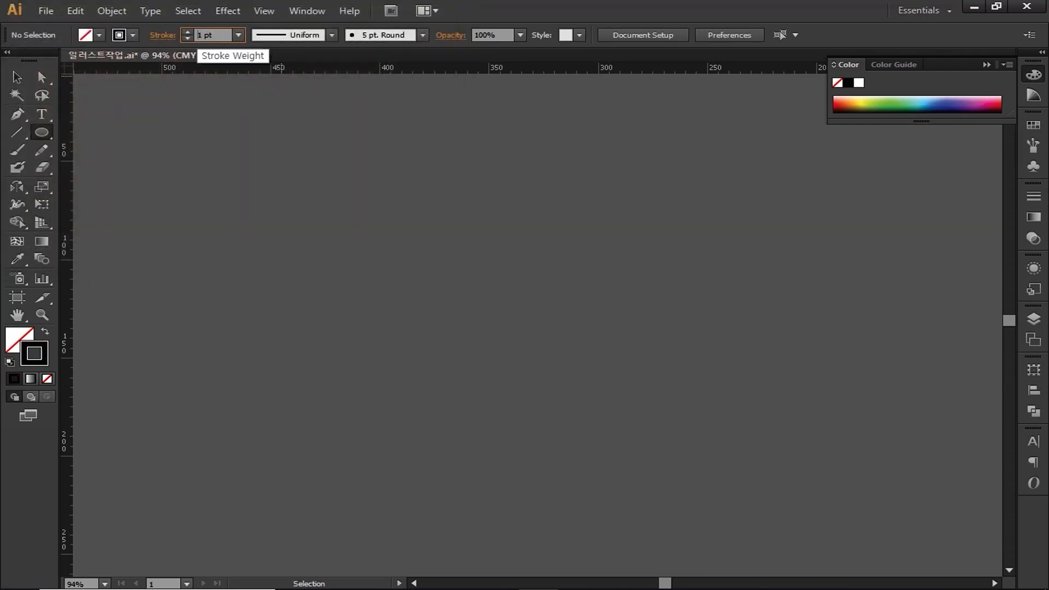
double_click(200, 35)
type("0.1")
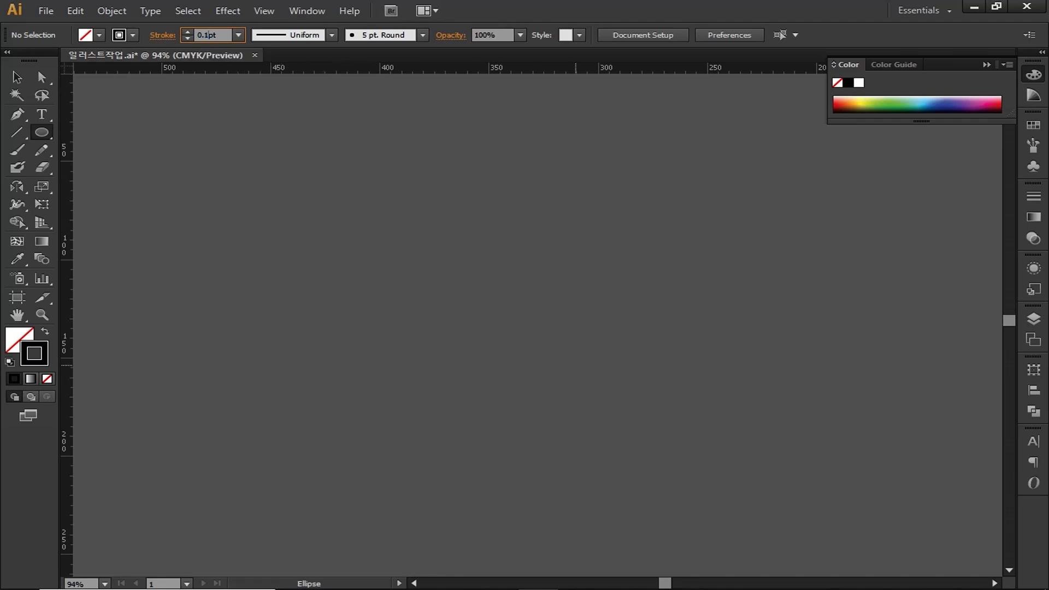
Step: Draw a circle about 50 mm in diameter on the empty canvas outside the artboard
key("Caps_Lock")
left_click_drag(355, 264, 464, 361)
left_click(17, 77)
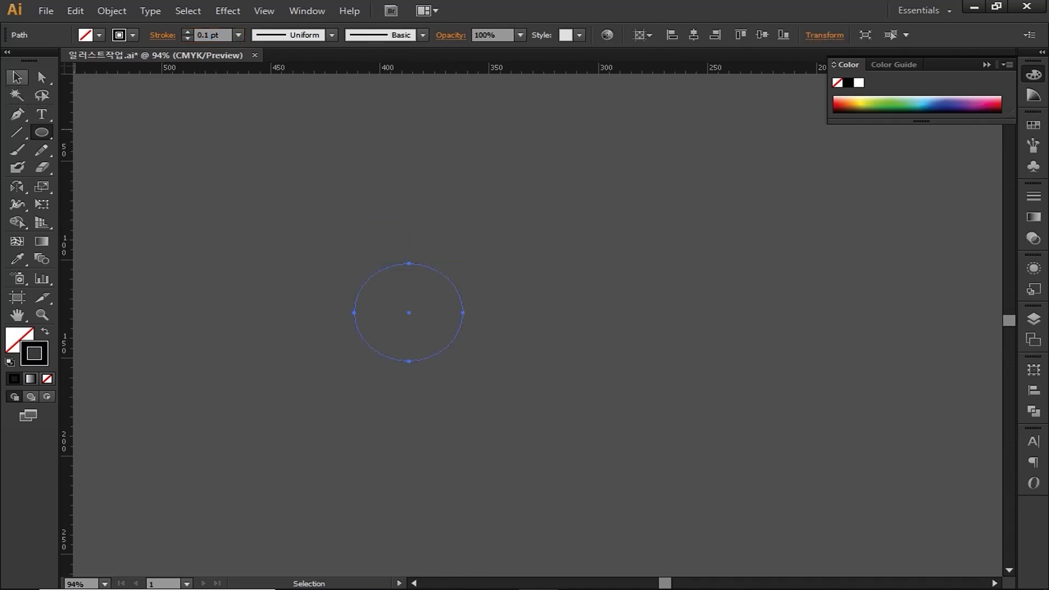
Step: Copy the circle horizontally so the duplicate sits directly beside it
left_click_drag(409, 312, 414, 313)
key("shift")
left_click_drag(414, 312, 517, 312)
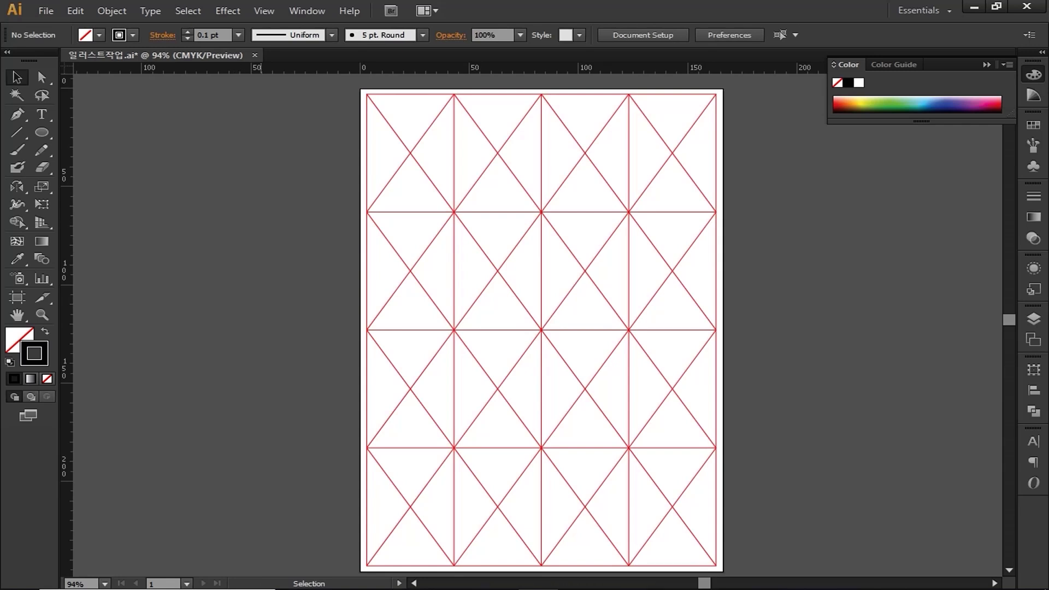
Step: Turn on Overprint Preview and draw a circle about 56 mm in diameter on the empty canvas outside the artboard
left_click(262, 11)
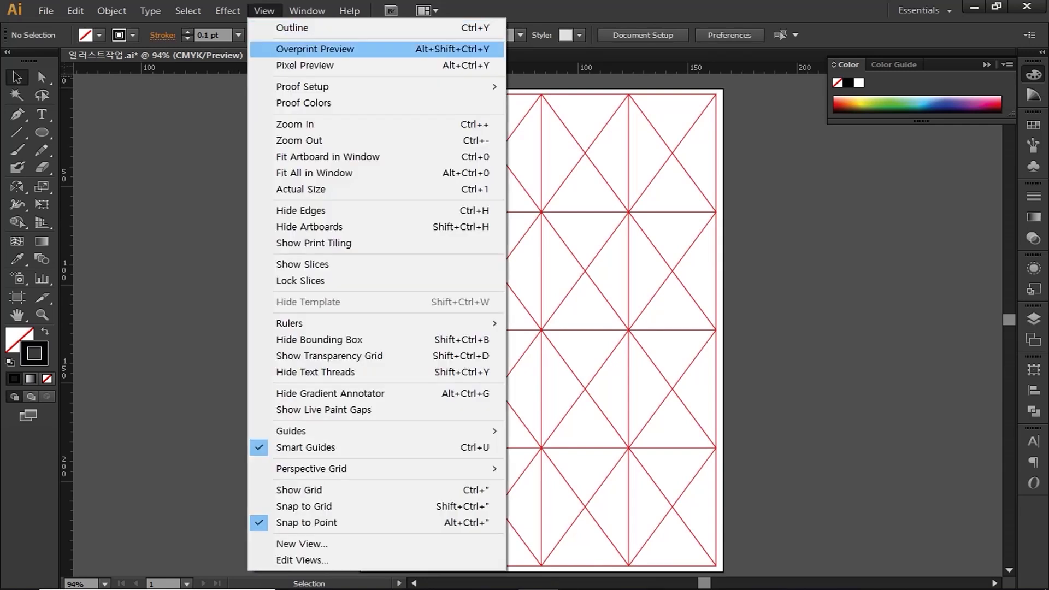
left_click(315, 49)
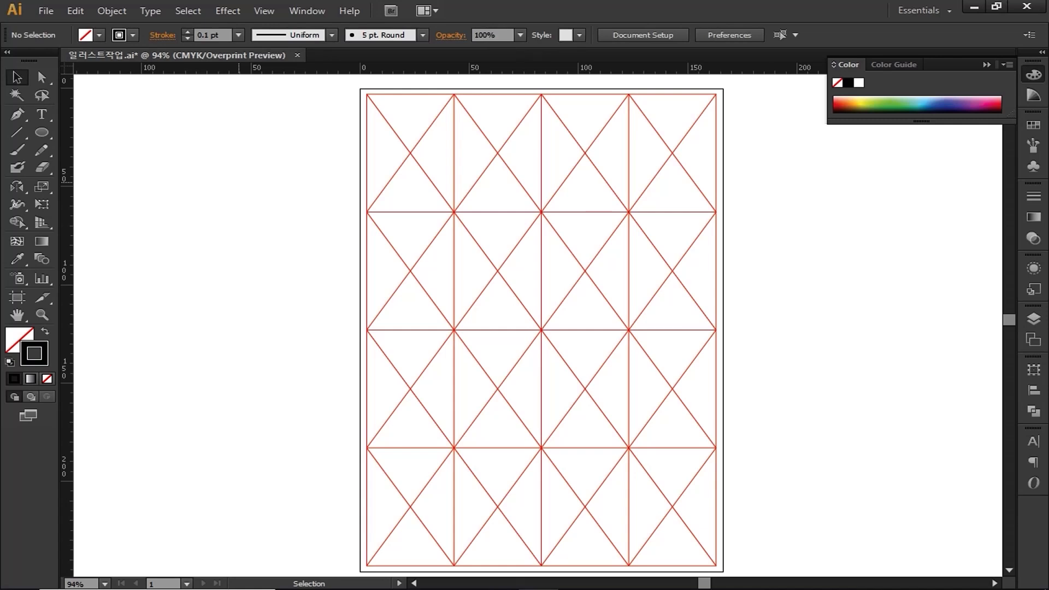
key("space")
left_click_drag(238, 271, 979, 270)
left_click(42, 132)
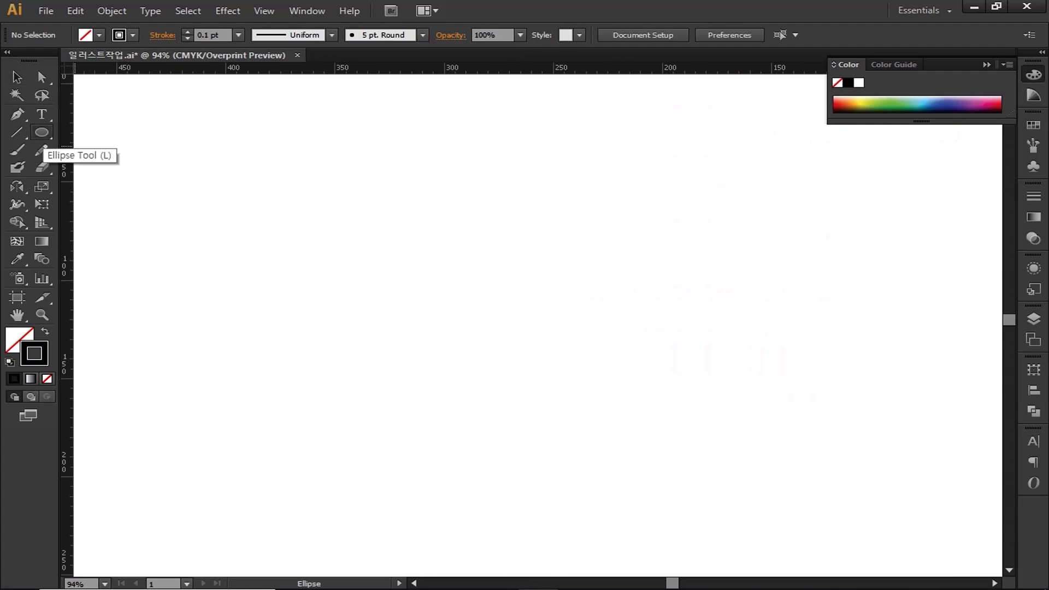
key("ctrl")
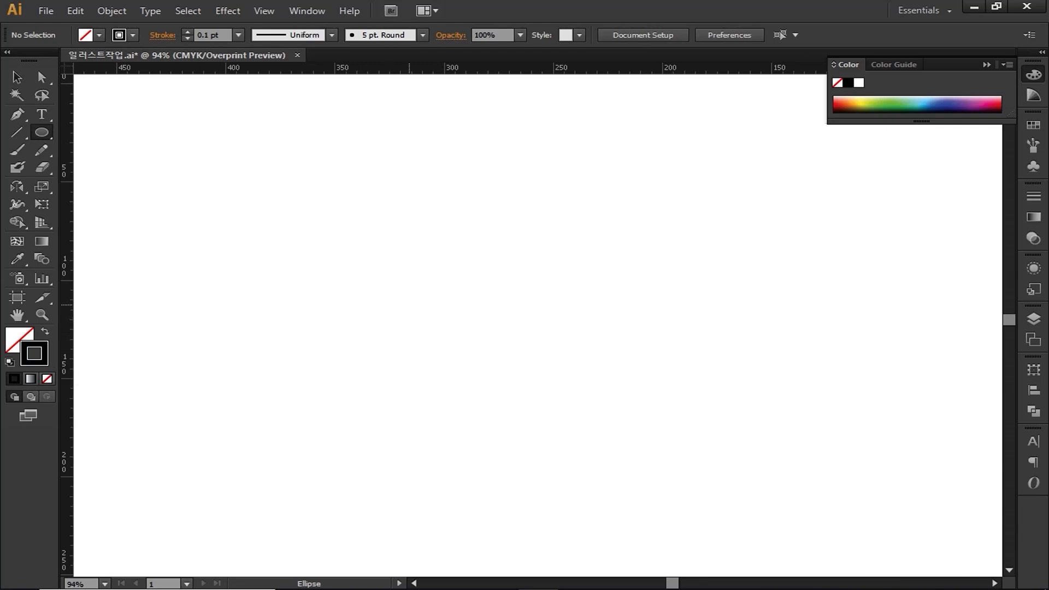
left_click_drag(286, 260, 410, 370)
key("ctrl")
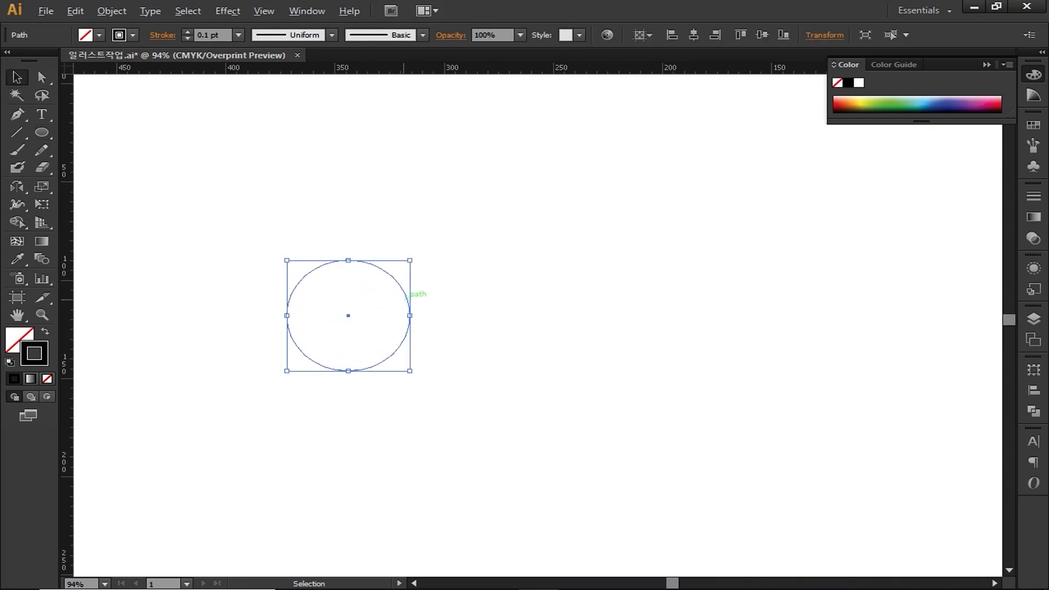
Step: Copy the new circle horizontally to its right so the two circles touch, and clear the selection
left_click_drag(346, 315, 354, 315)
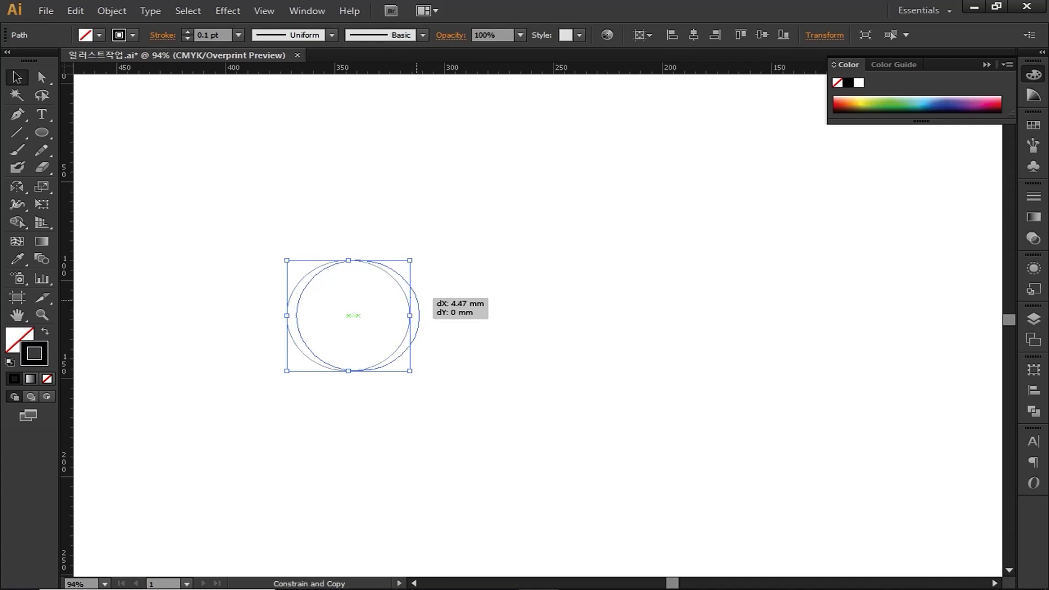
left_click_drag(354, 316, 471, 315)
key("ctrl+shift+a")
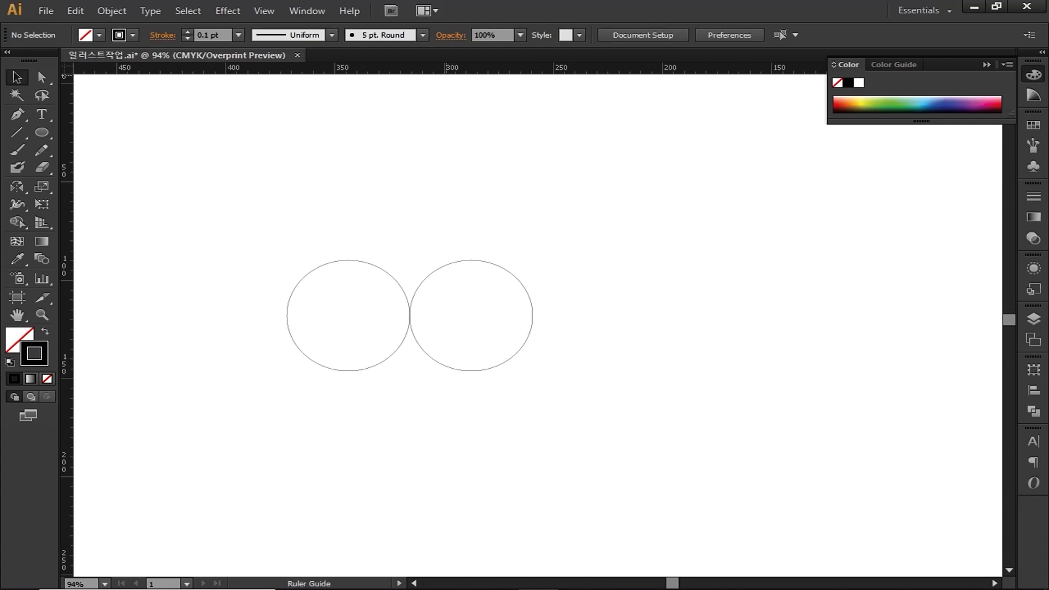
Step: Add a horizontal ruler guide and align it with both circles by their vertical centers
left_click_drag(446, 68, 446, 113)
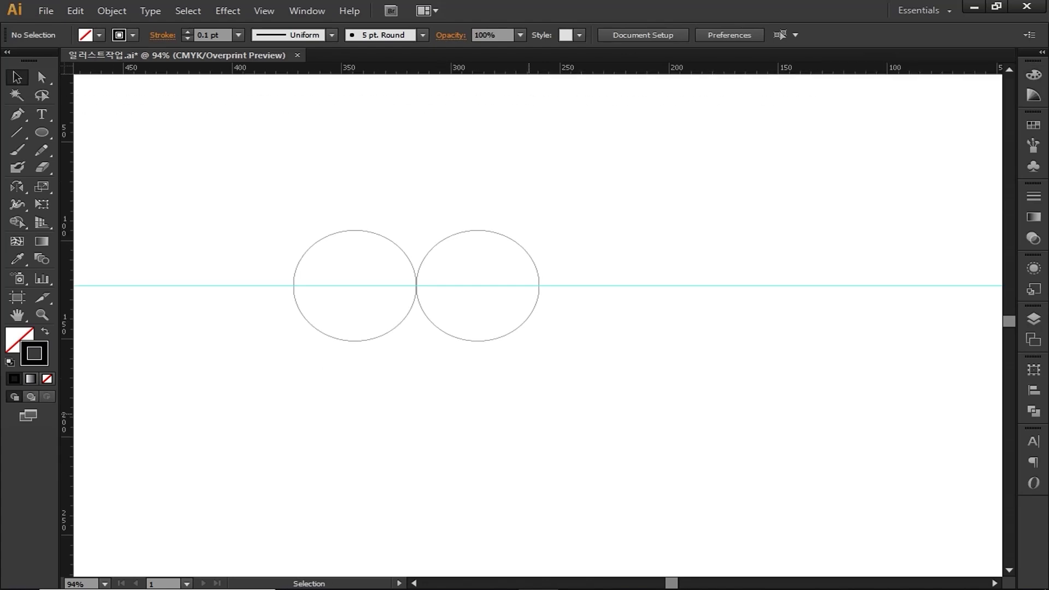
left_click_drag(204, 356, 613, 230)
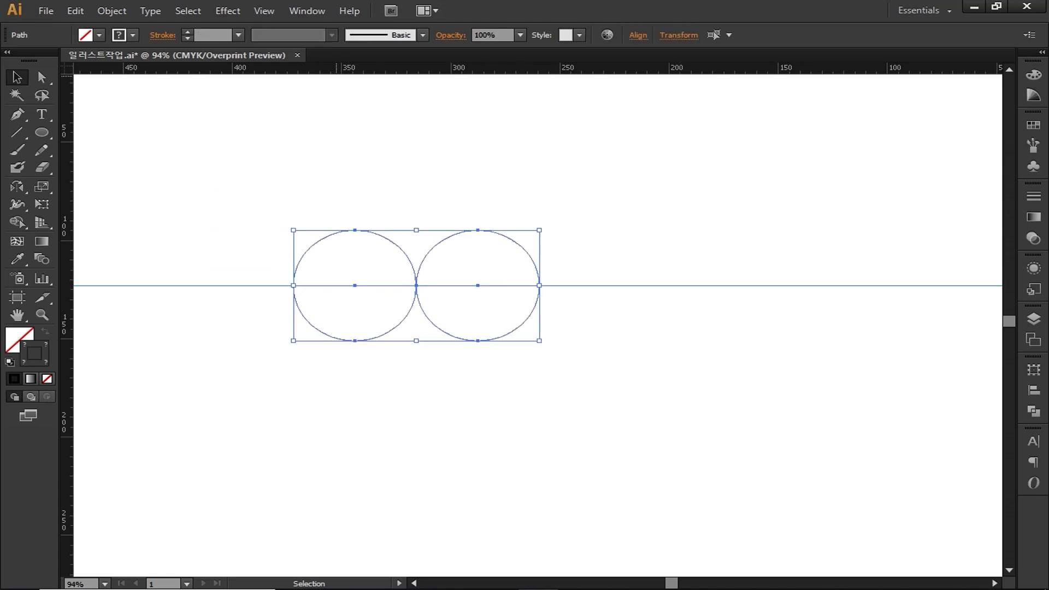
left_click(306, 11)
left_click(382, 161)
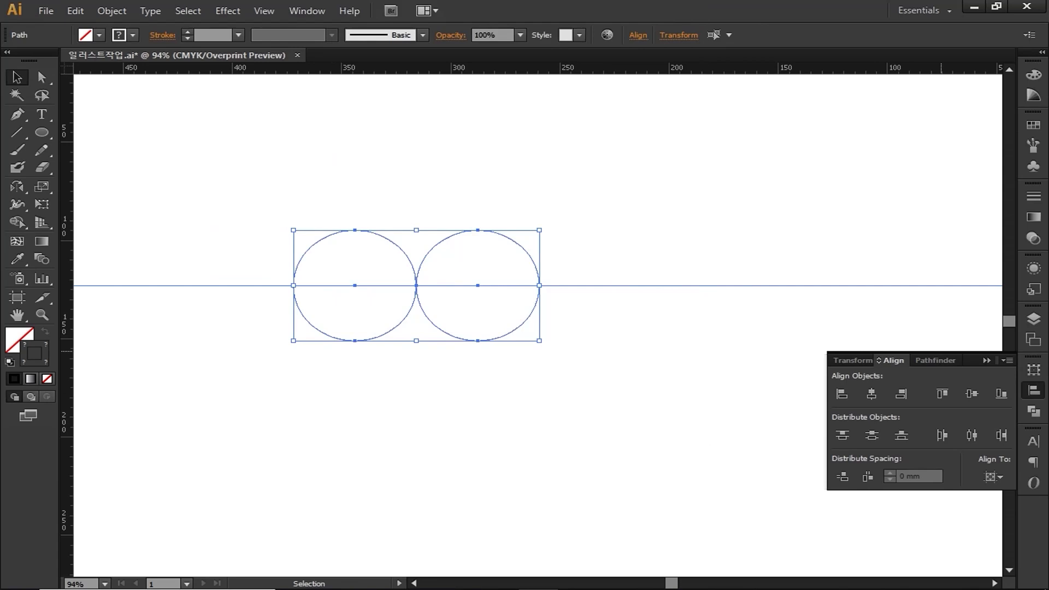
left_click(973, 394)
left_click(666, 239)
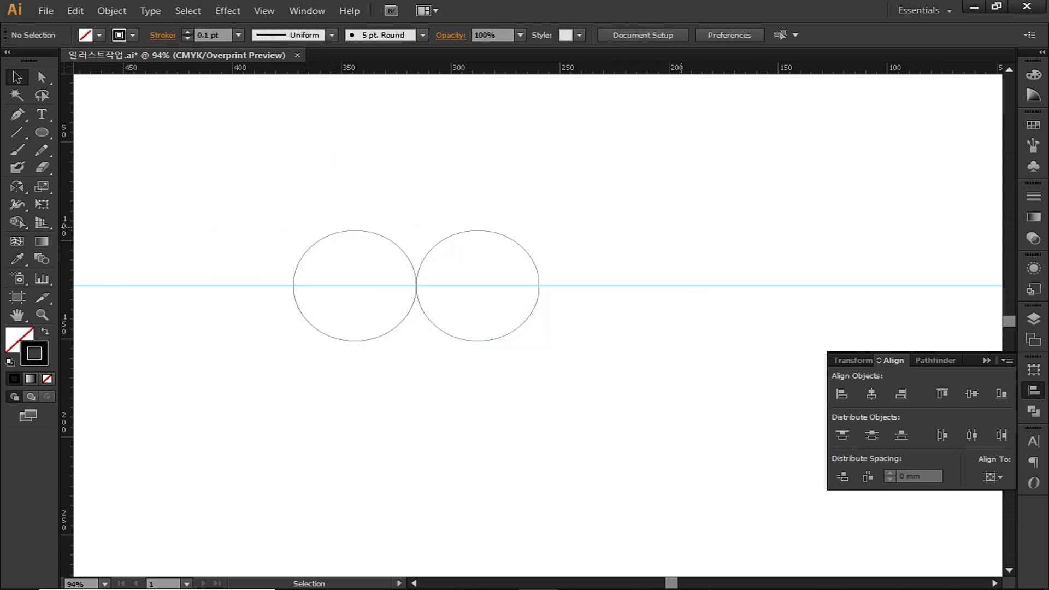
Step: Lock the guides
right_click(690, 226)
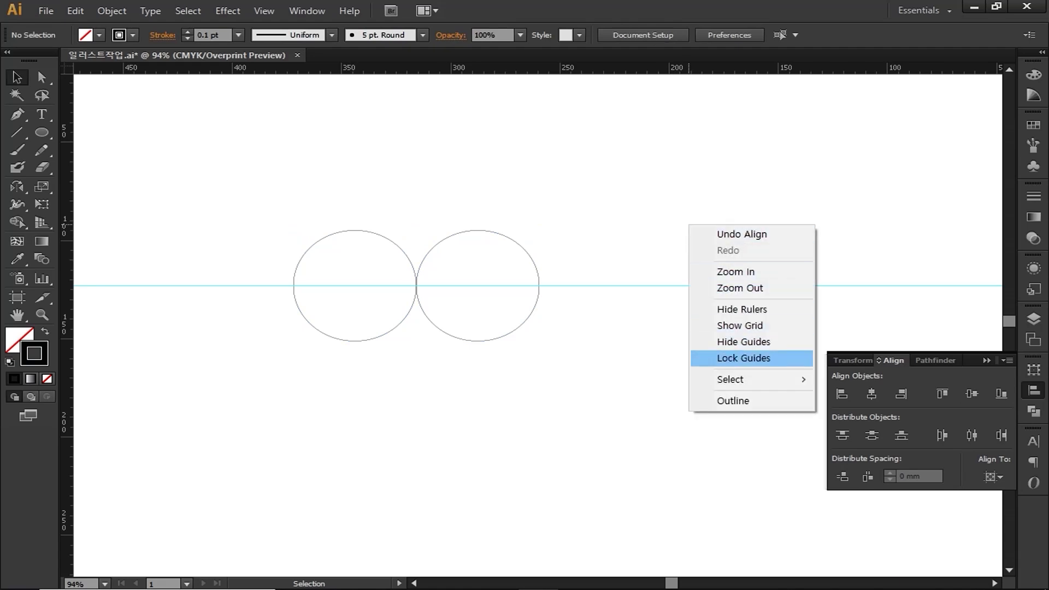
left_click(768, 357)
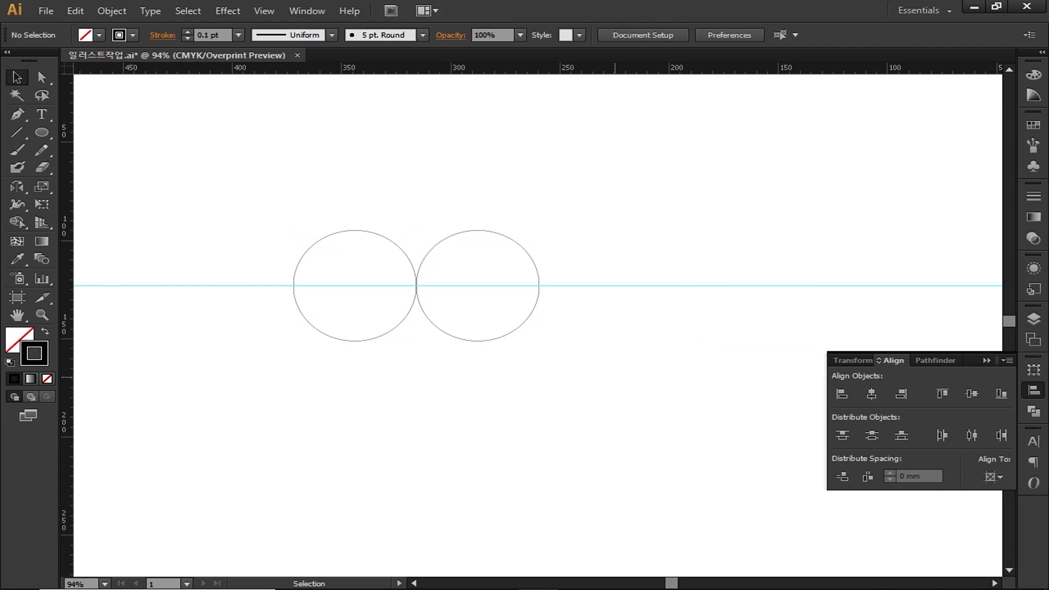
Step: Rotate both circles together by -35° about the point where they touch
left_click_drag(226, 206, 562, 372)
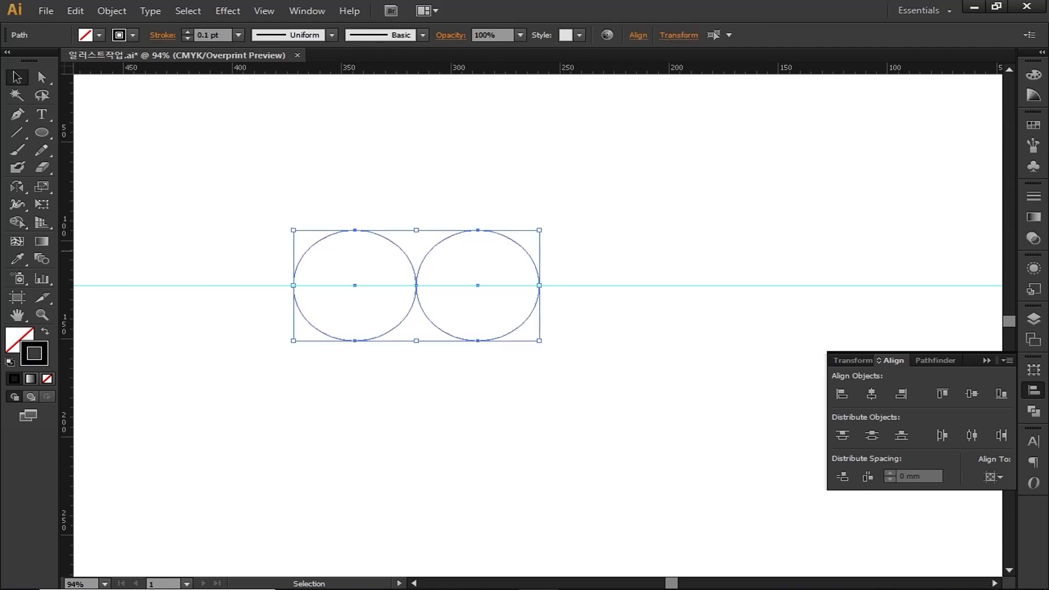
left_click(17, 186)
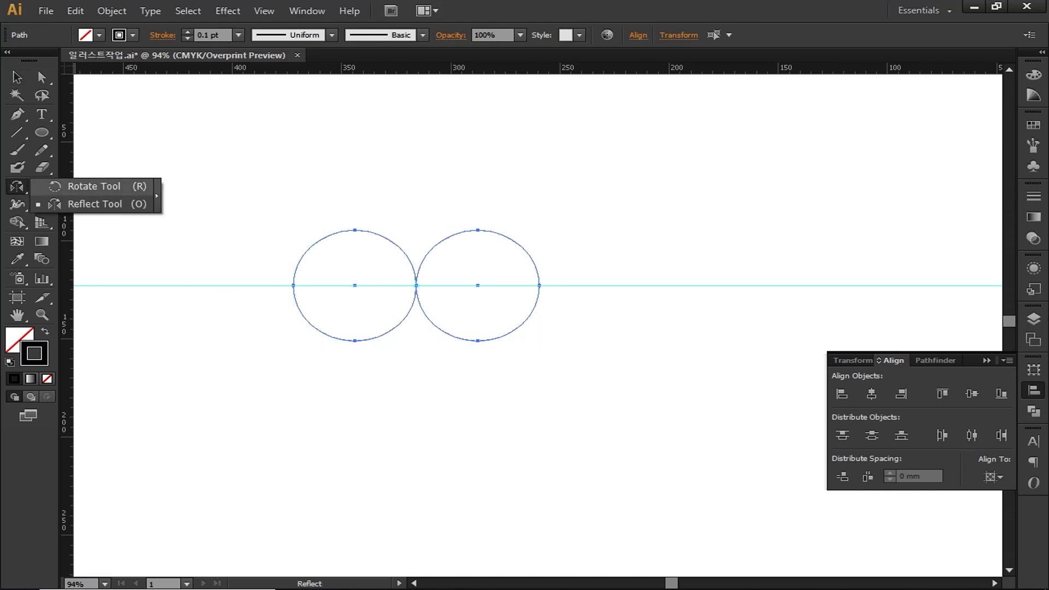
left_click(97, 187)
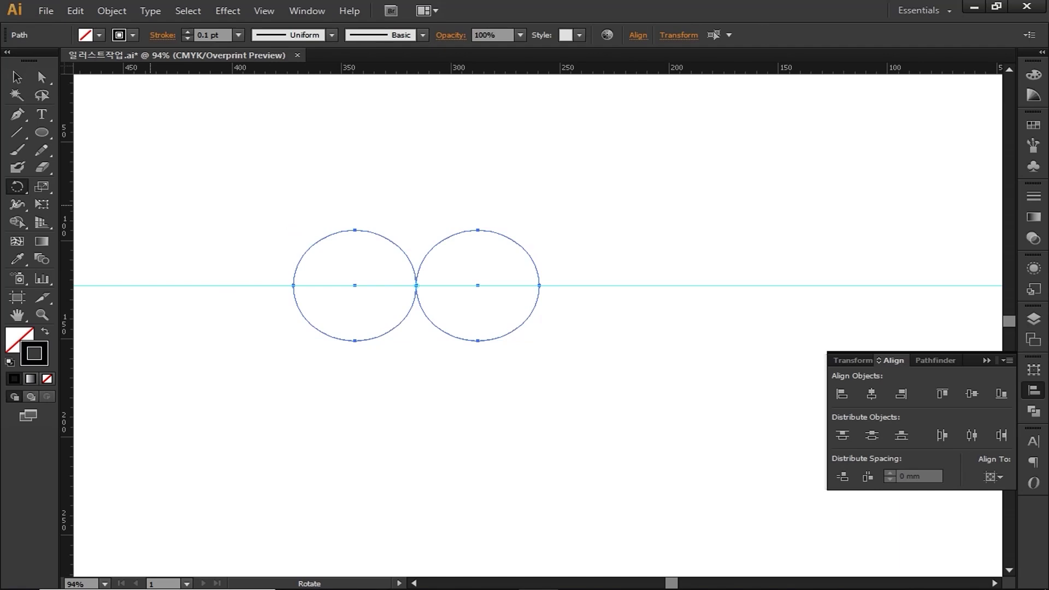
key("alt")
left_click(417, 286, "alt")
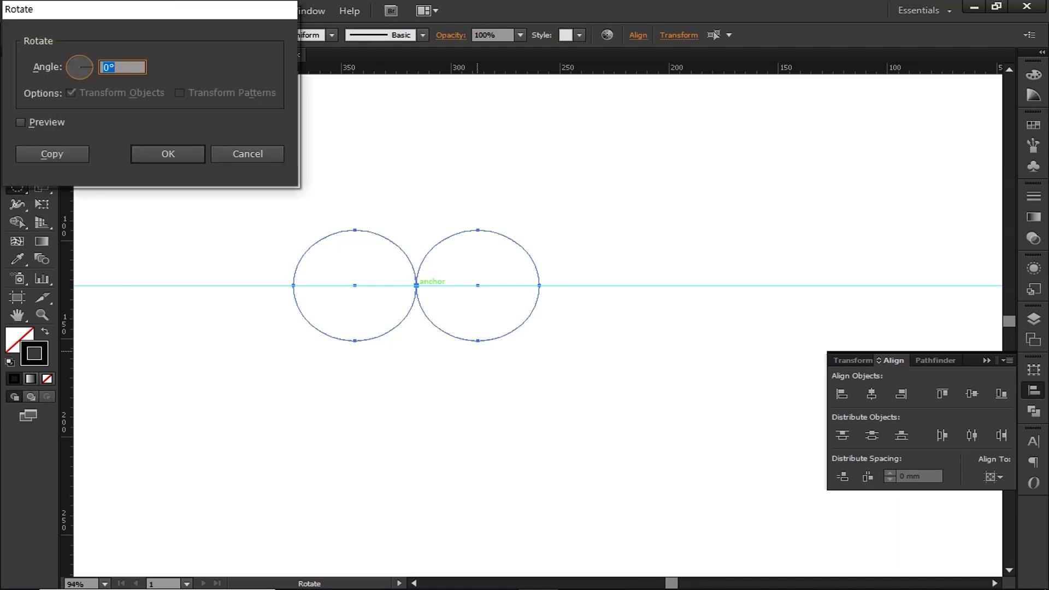
type("-35")
key("Return")
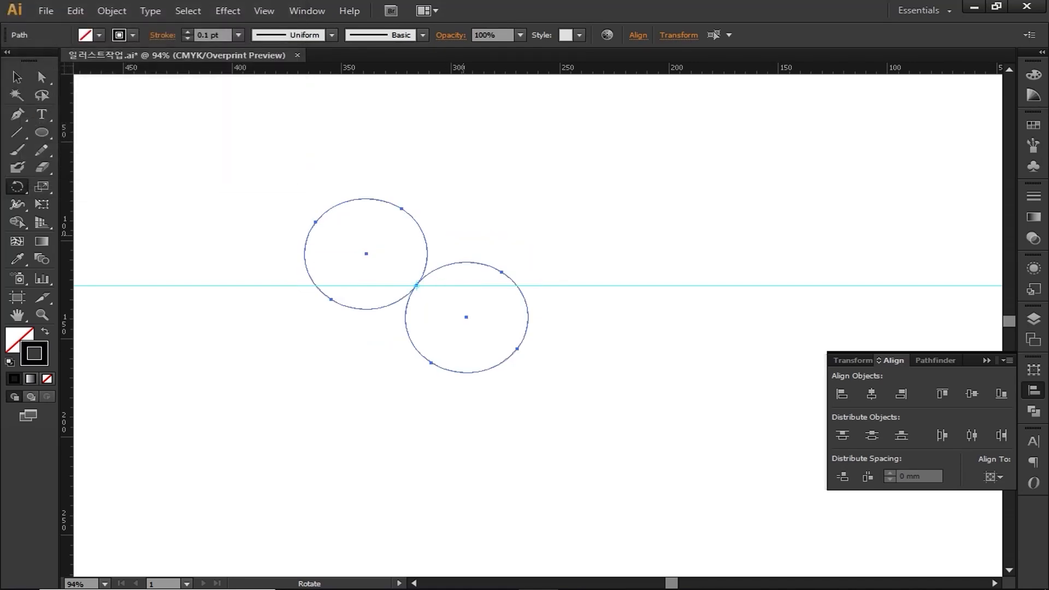
Step: Draw a circle about 125 mm in diameter around the two small circles and copy it horizontally about 15 mm to the right
left_click(42, 132)
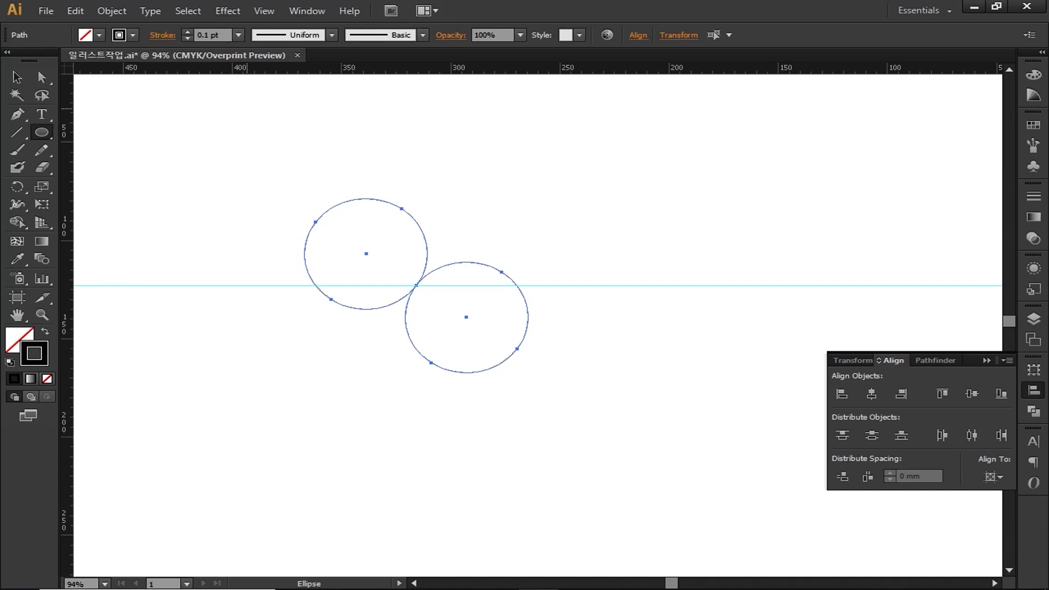
left_click_drag(261, 162, 536, 408)
key("v")
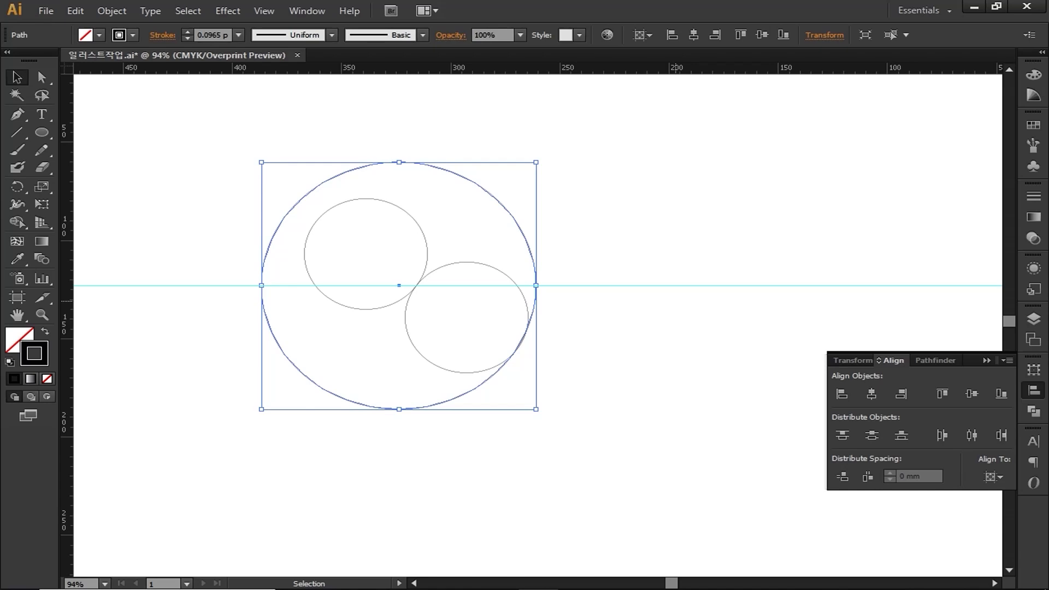
left_click_drag(536, 285, 570, 286)
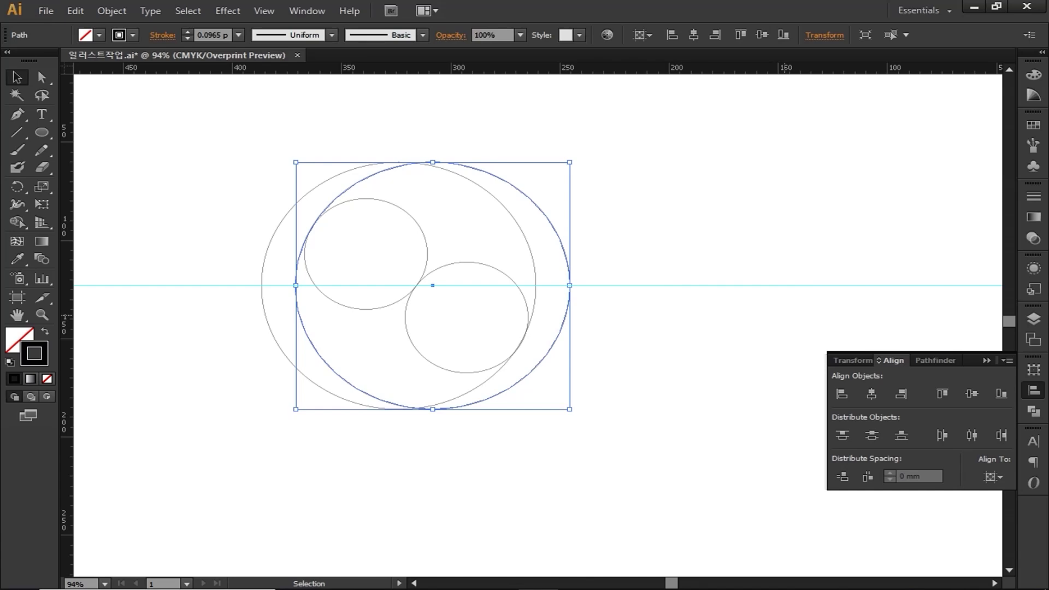
left_click(785, 316)
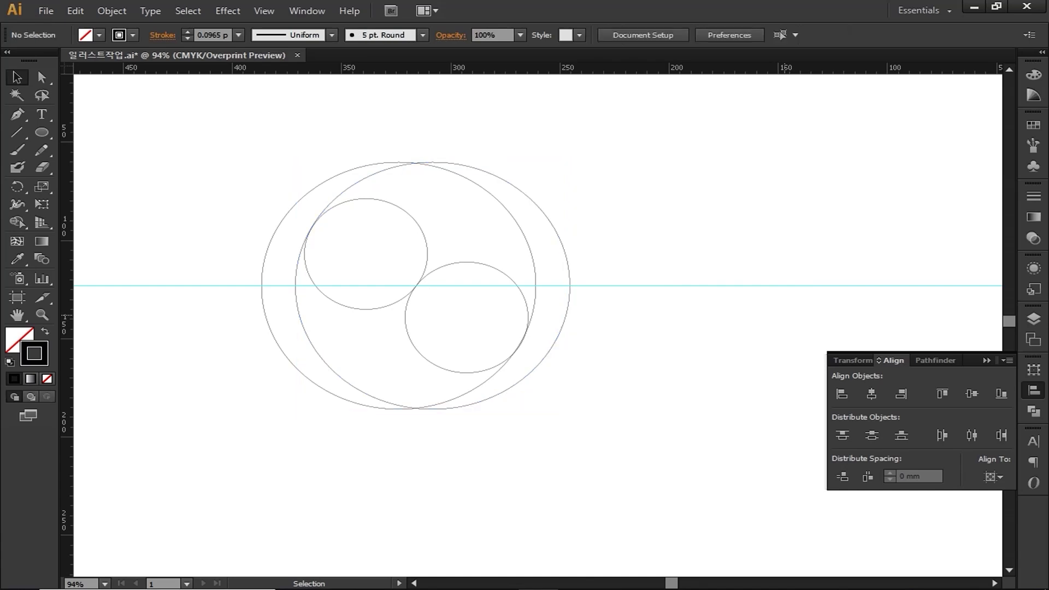
Step: Rotate the two large circles together by 20° about the point where the small circles touch
left_click(345, 190)
left_click(315, 189, "shift")
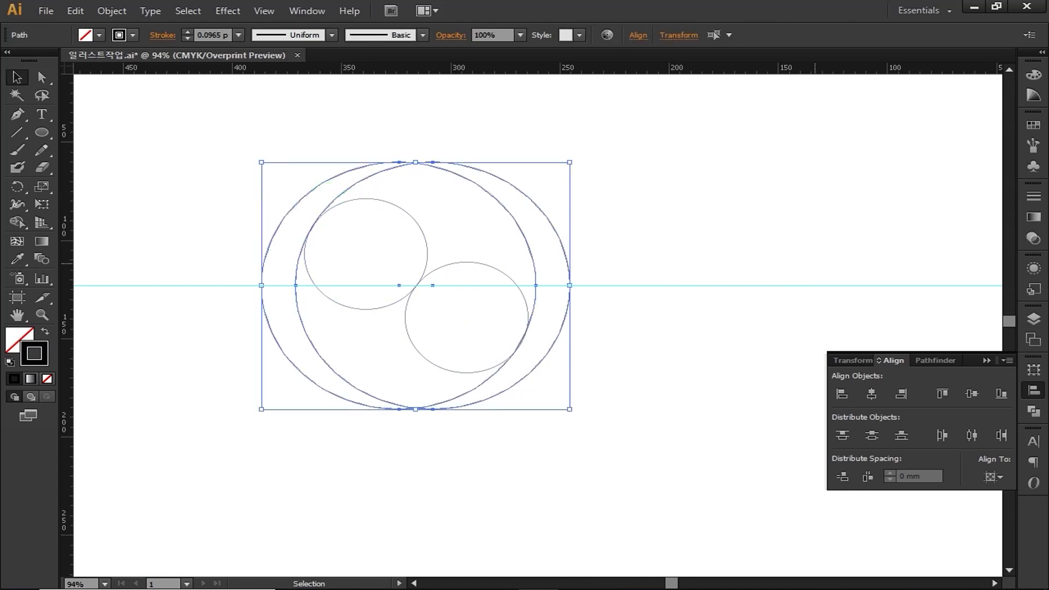
key("r")
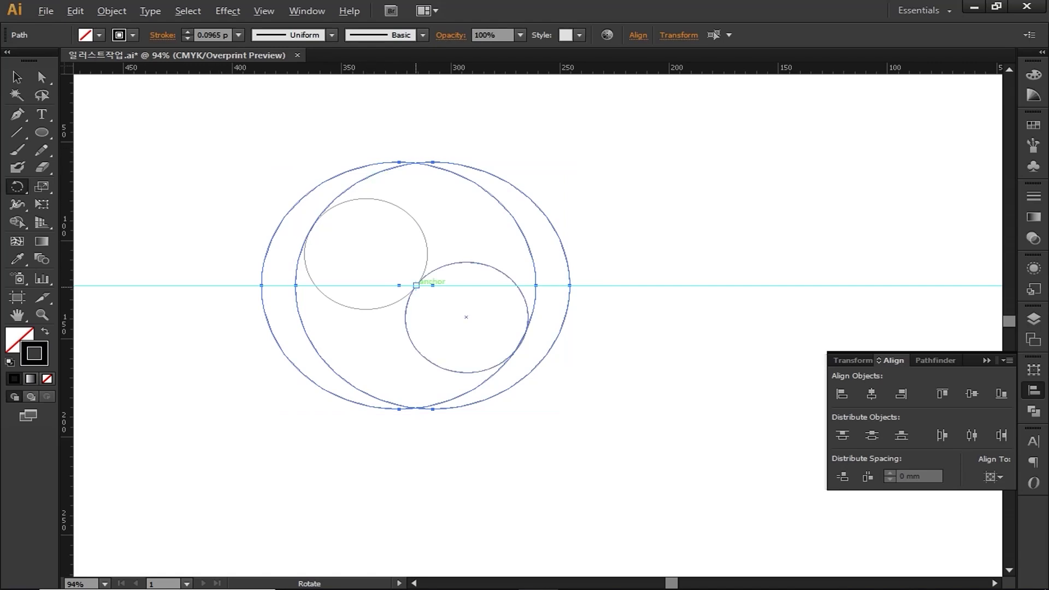
left_click(417, 285, "alt")
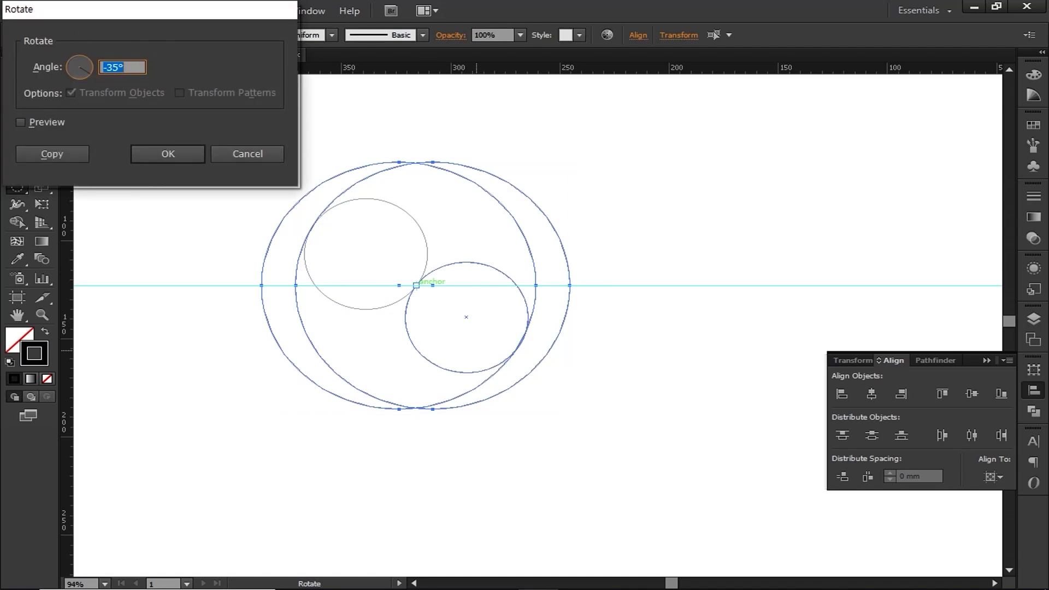
type("20")
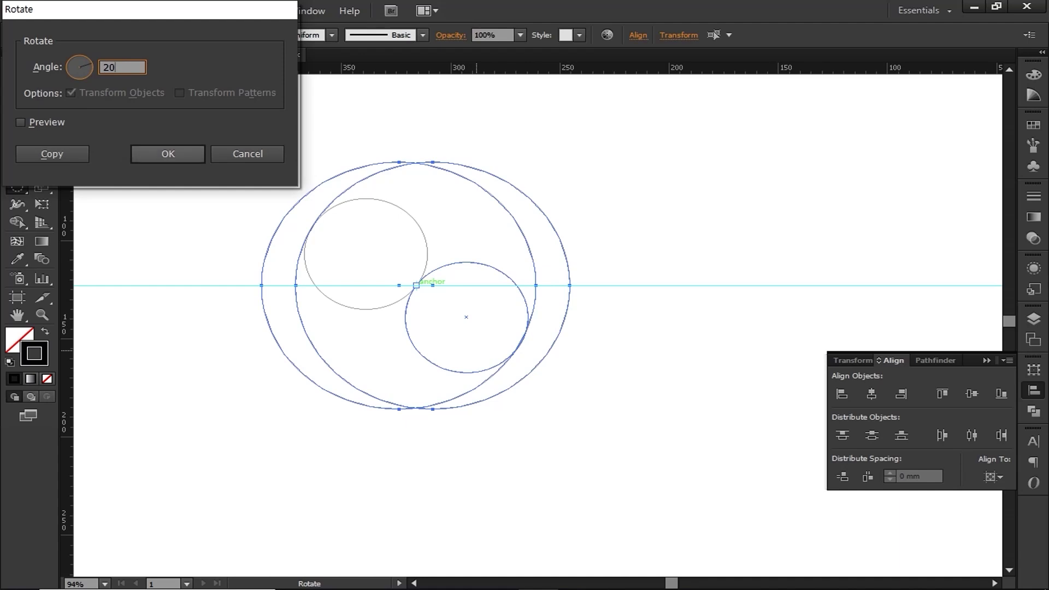
left_click(168, 154)
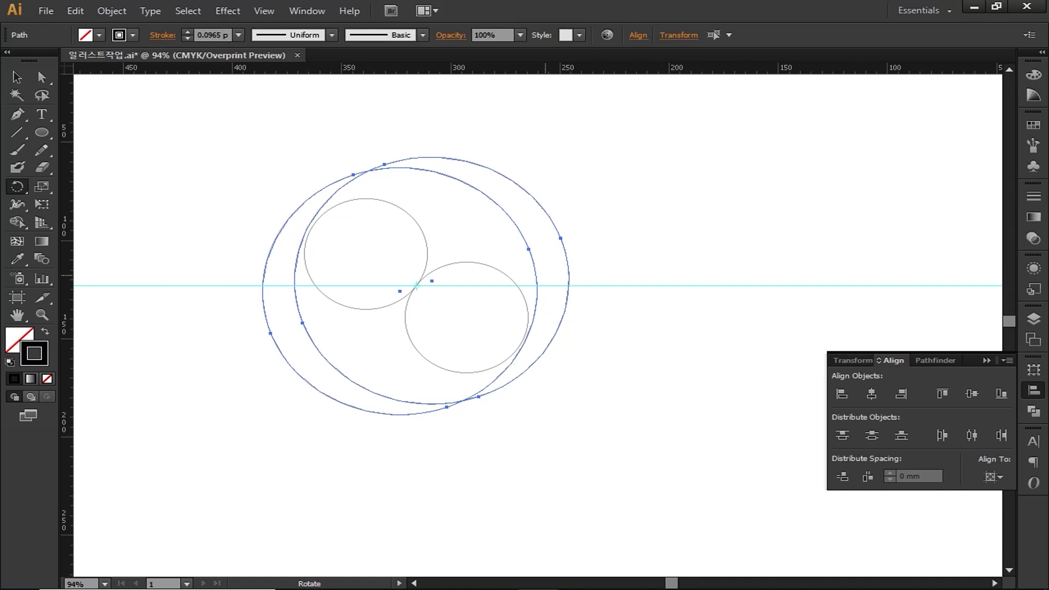
Step: Move the two large circles slightly apart horizontally to bring each against a small circle's outer edge, and clear the selection
key("v")
left_click(537, 295)
left_click_drag(537, 295, 569, 310)
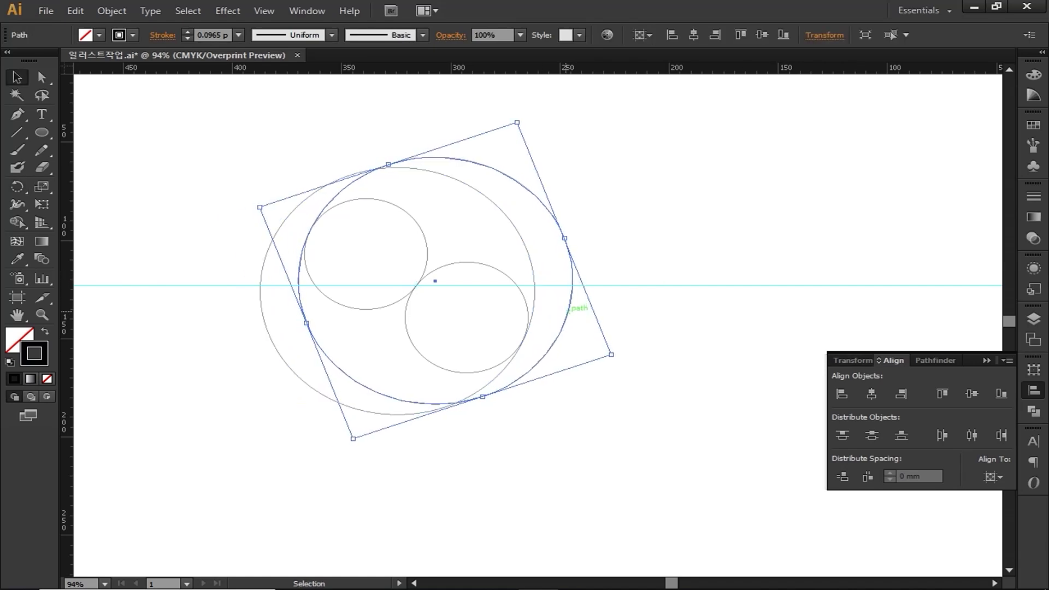
left_click(647, 403)
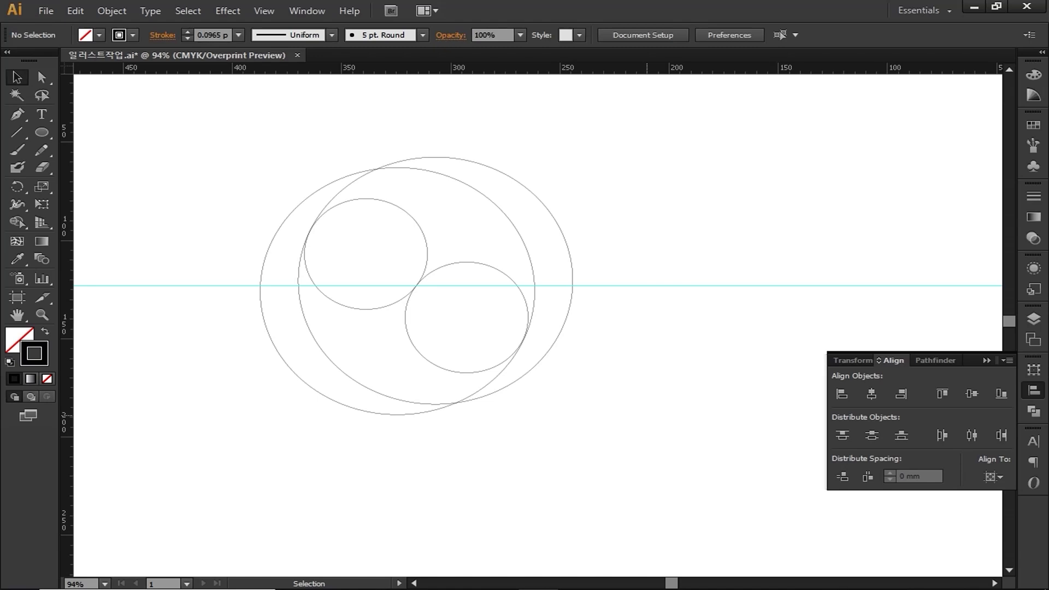
scroll(523, 348, "up", 10)
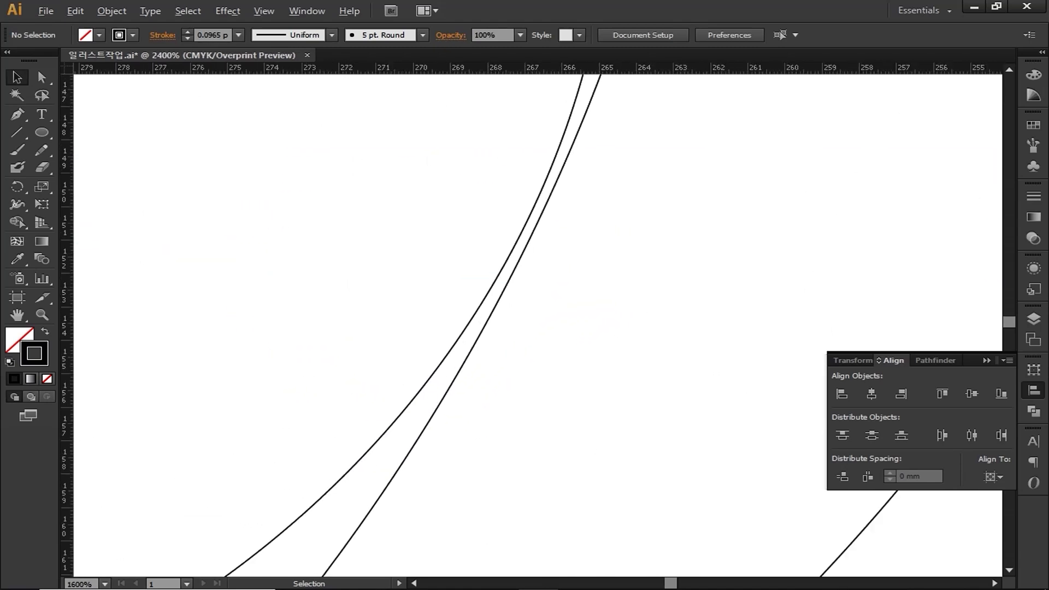
scroll(513, 339, "down", 3)
left_click(488, 324)
key("ctrl+shift+a")
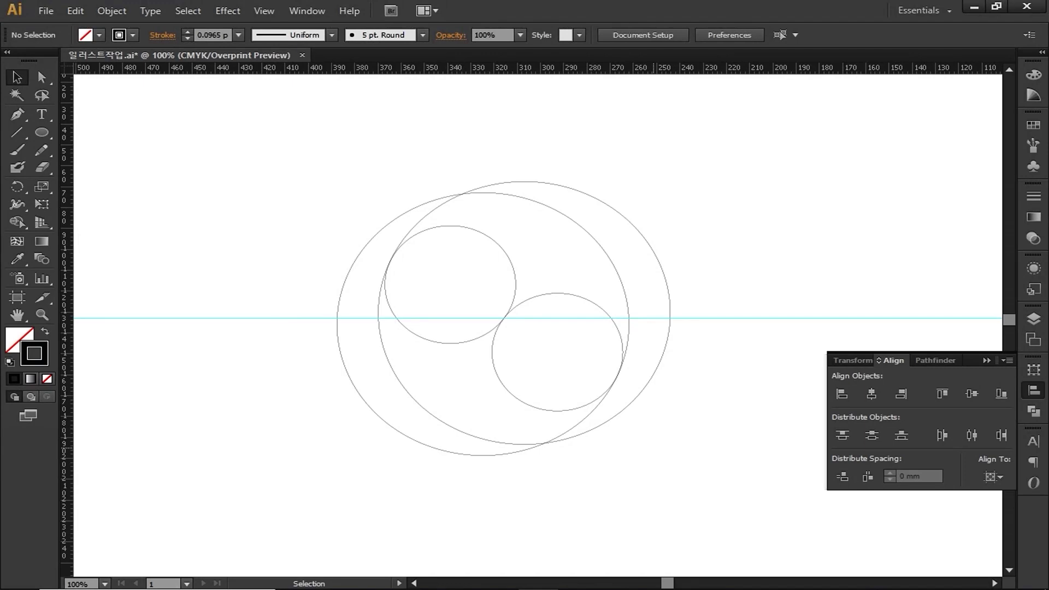
Step: Draw a circle about 143 mm in diameter centered on the small circles' touching point, enclosing all the other circles
key("l")
left_click_drag(504, 318, 671, 278)
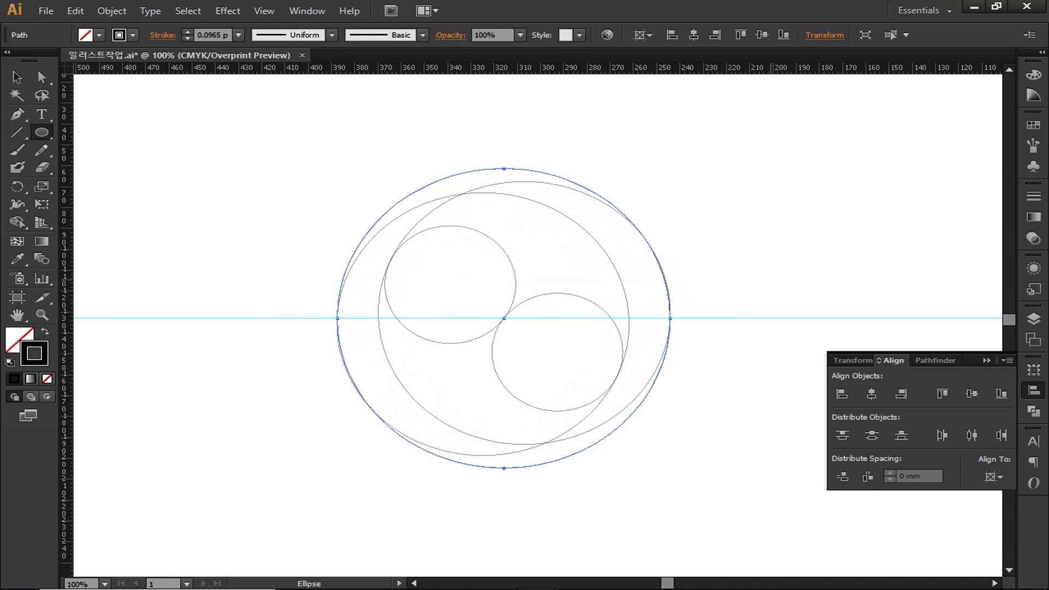
key("v")
left_click(255, 259)
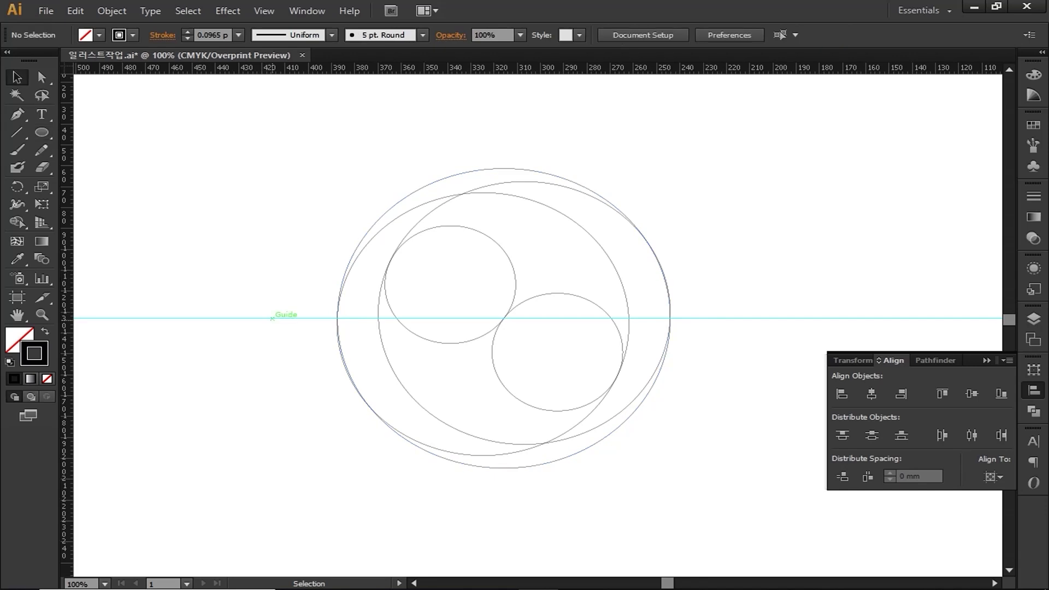
Step: Unlock the guides and delete the horizontal guide running through the circles
right_click(273, 318)
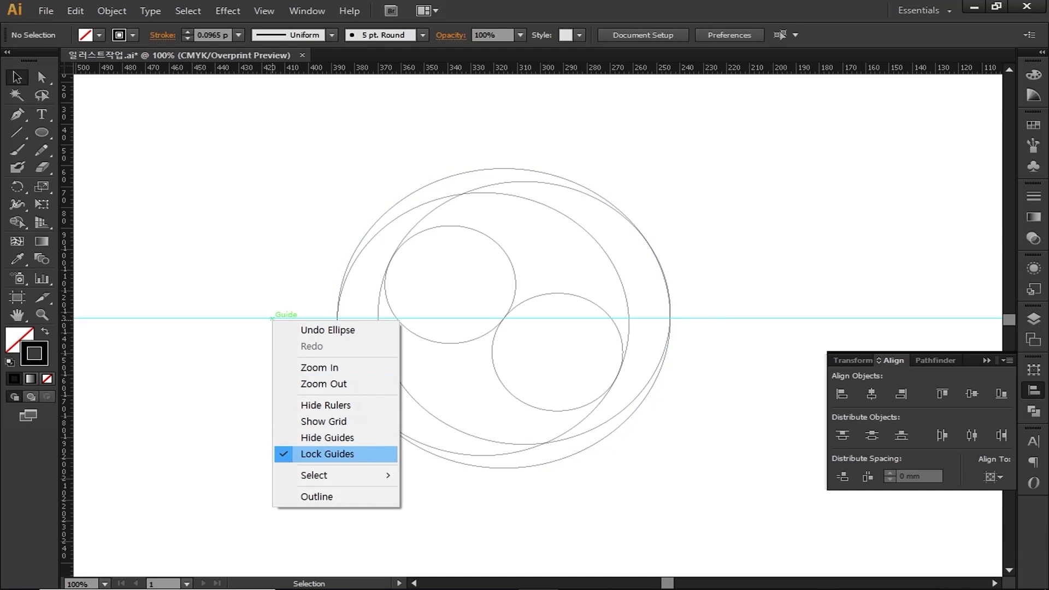
left_click(328, 454)
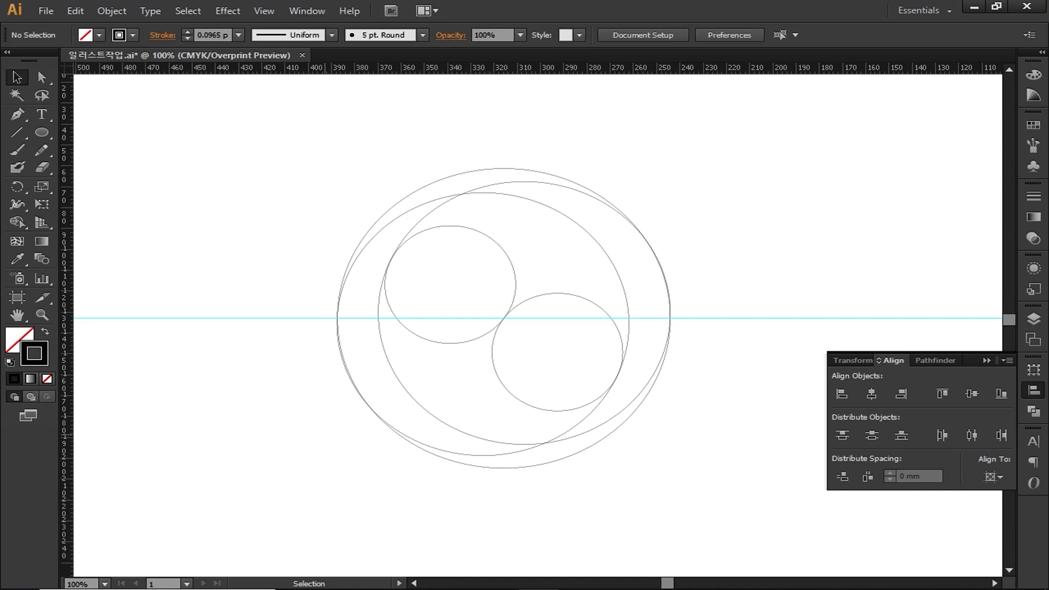
left_click(244, 318)
key("Delete")
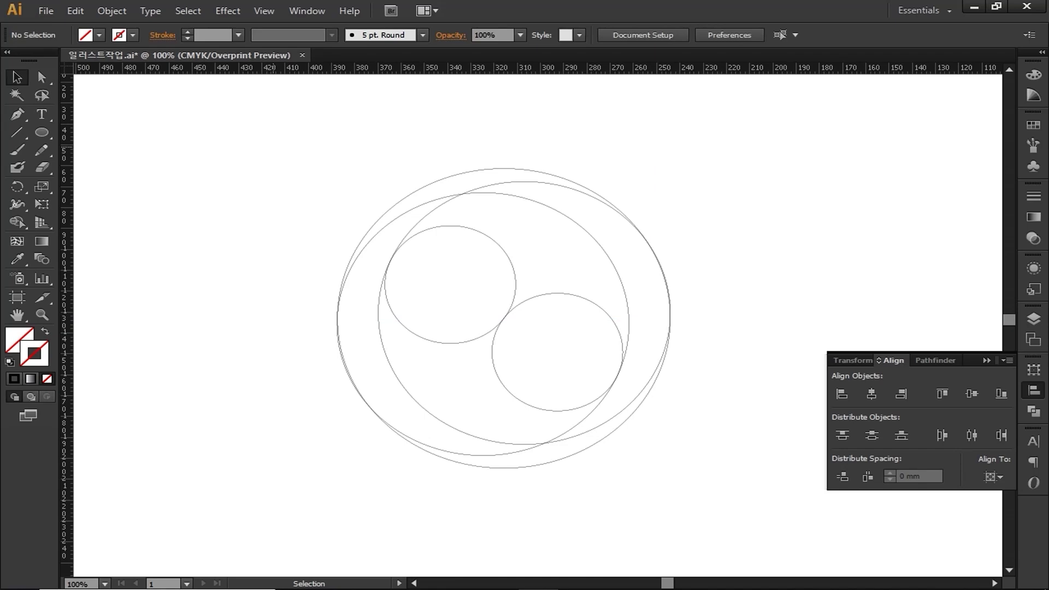
Step: Divide all the overlapping circles with Pathfinder, ungroup the resulting pieces, and clear the selection
left_click_drag(267, 145, 721, 510)
left_click(307, 11)
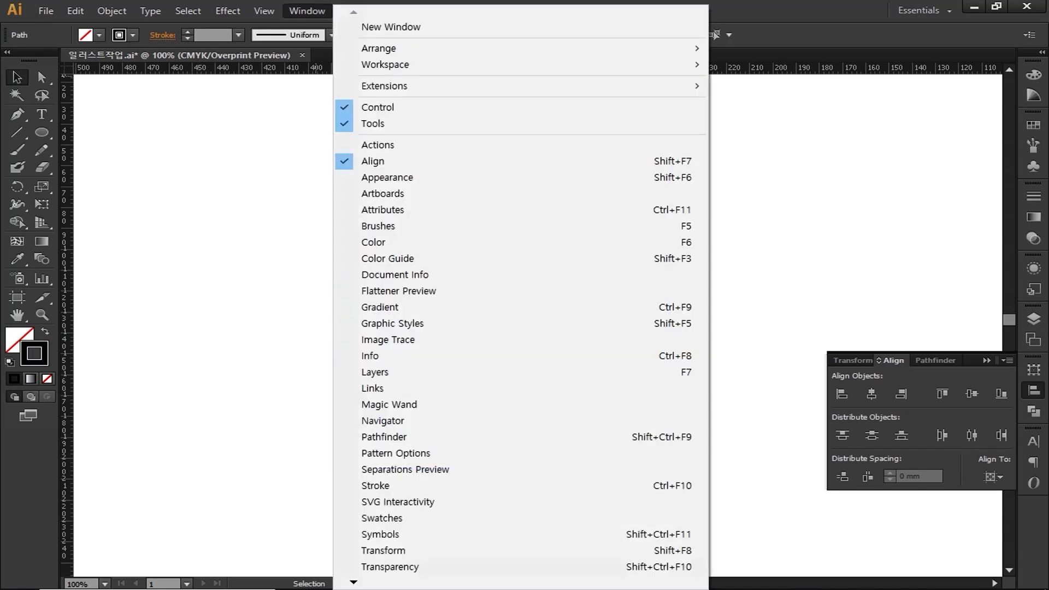
left_click(404, 436)
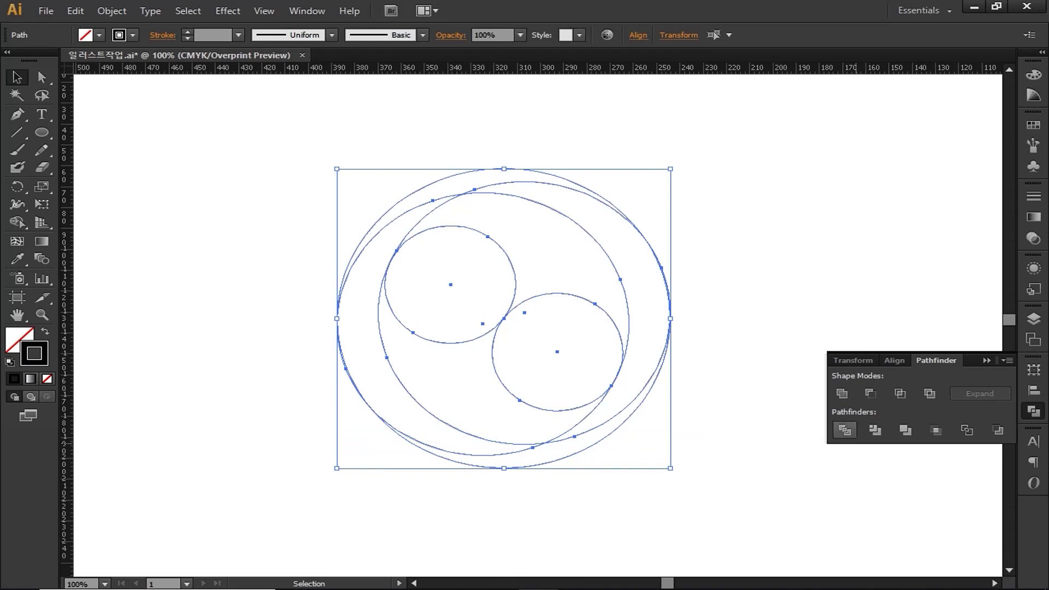
left_click(845, 430)
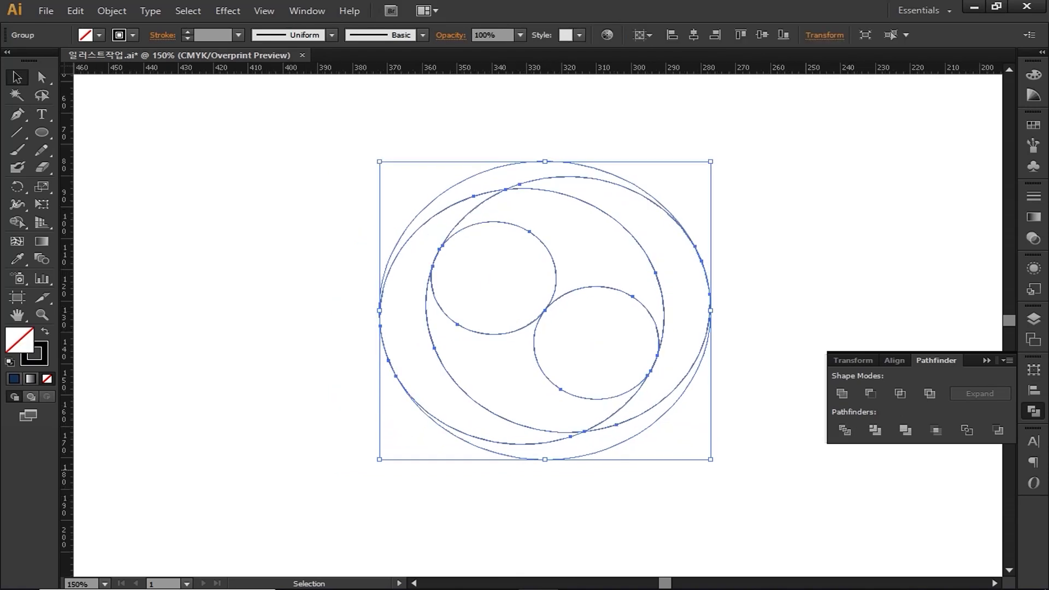
right_click(702, 351)
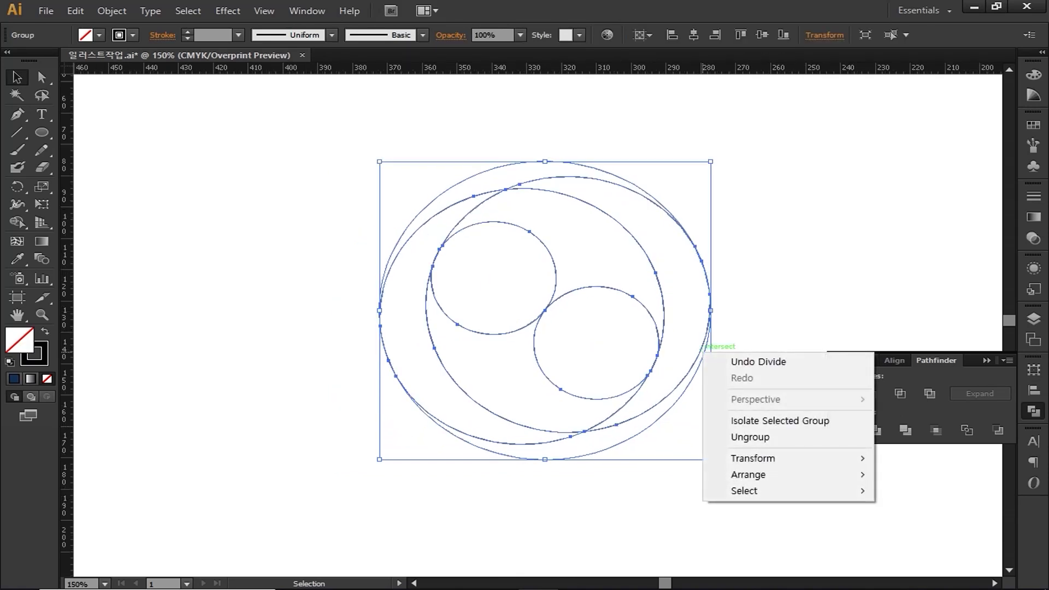
left_click(751, 438)
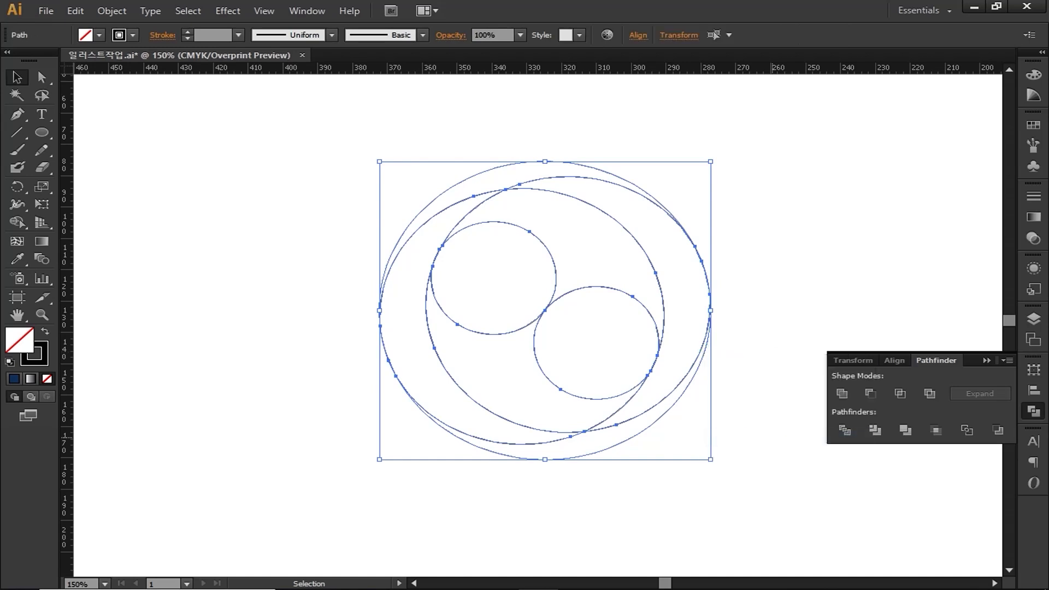
left_click(772, 438)
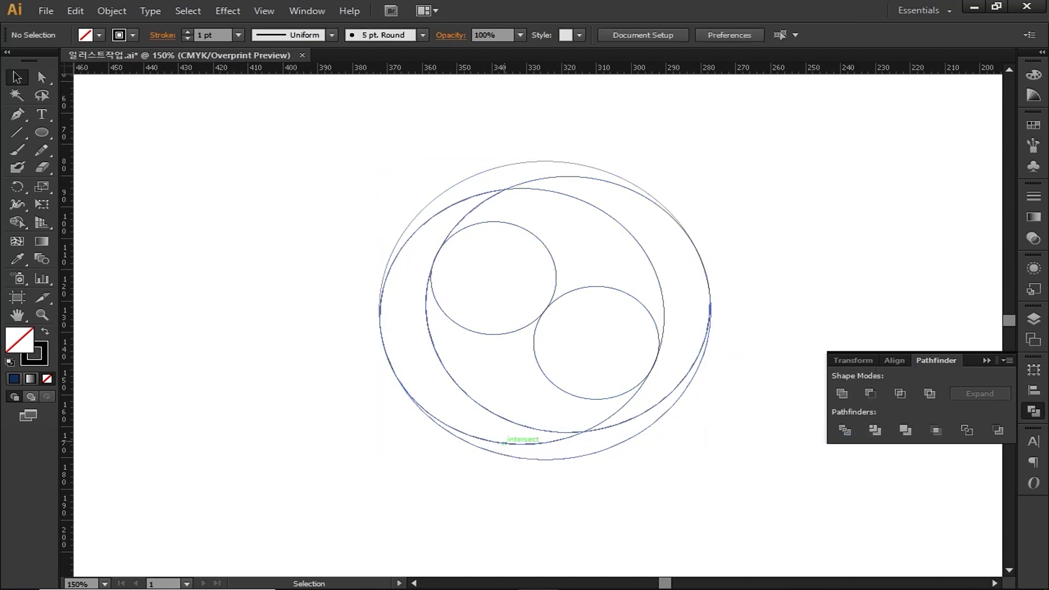
Step: Unite the left crescent, lower pieces, lower-right small circle and upper outer crescent into one swirl shape
left_click(504, 443)
left_click(634, 396, "shift")
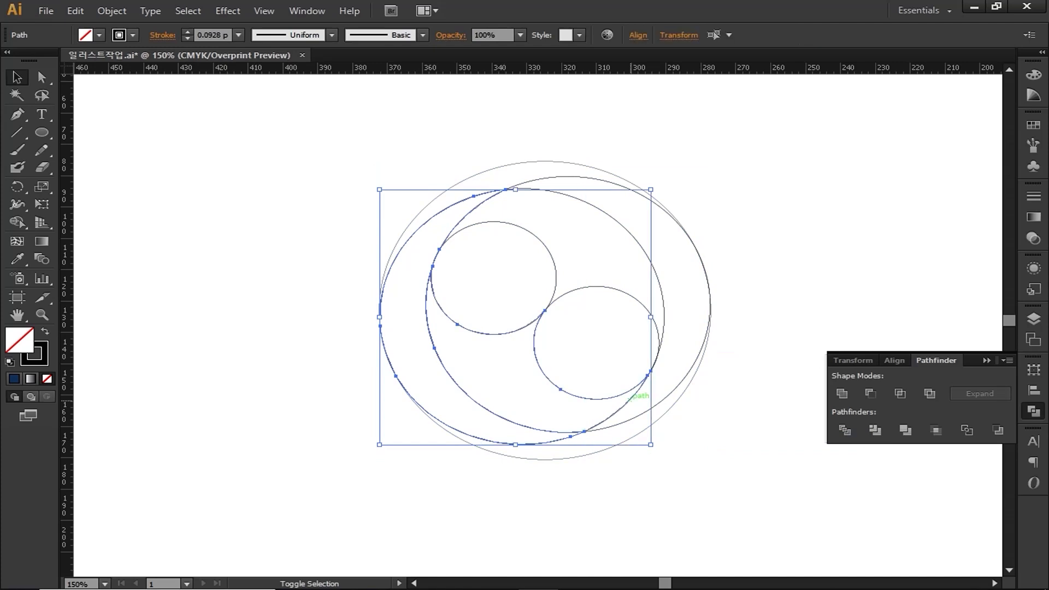
left_click(471, 176, "shift")
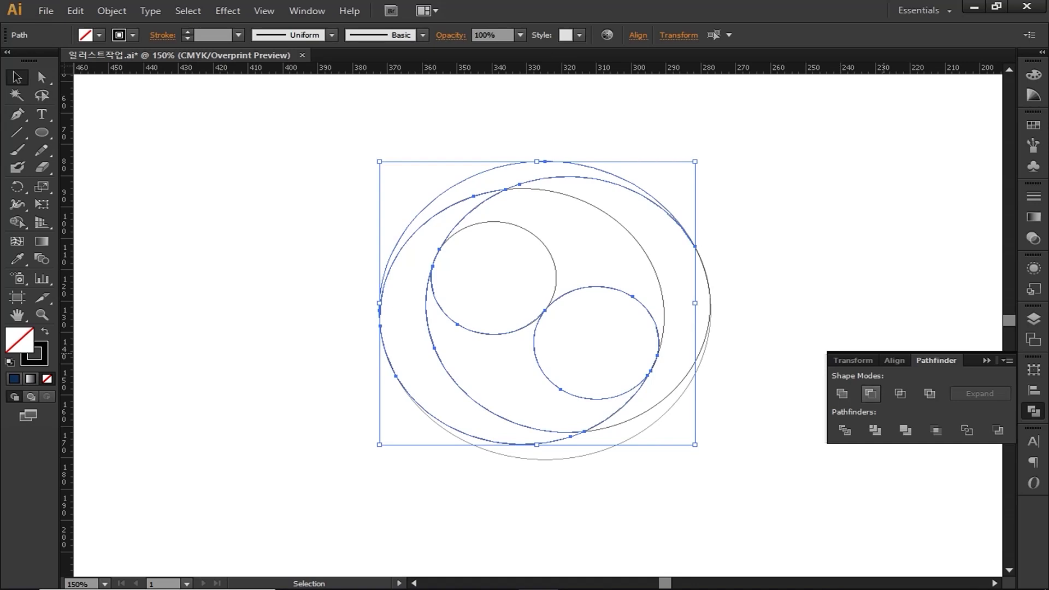
left_click(842, 393)
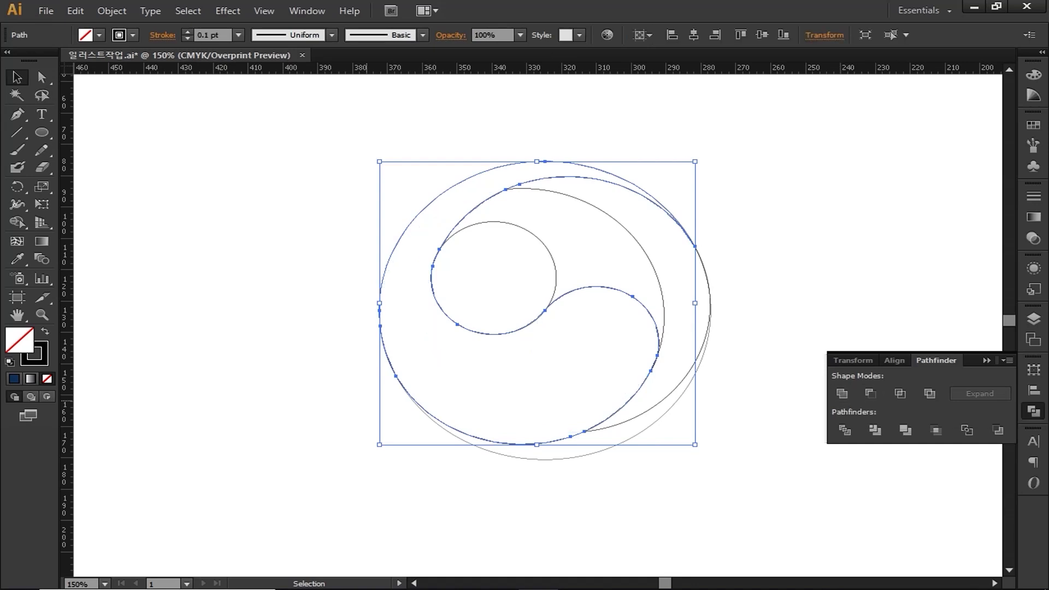
Step: Fill the united left swirl with C 100%, M 82%, Y 35%, K 24% and remove its stroke
double_click(18, 341)
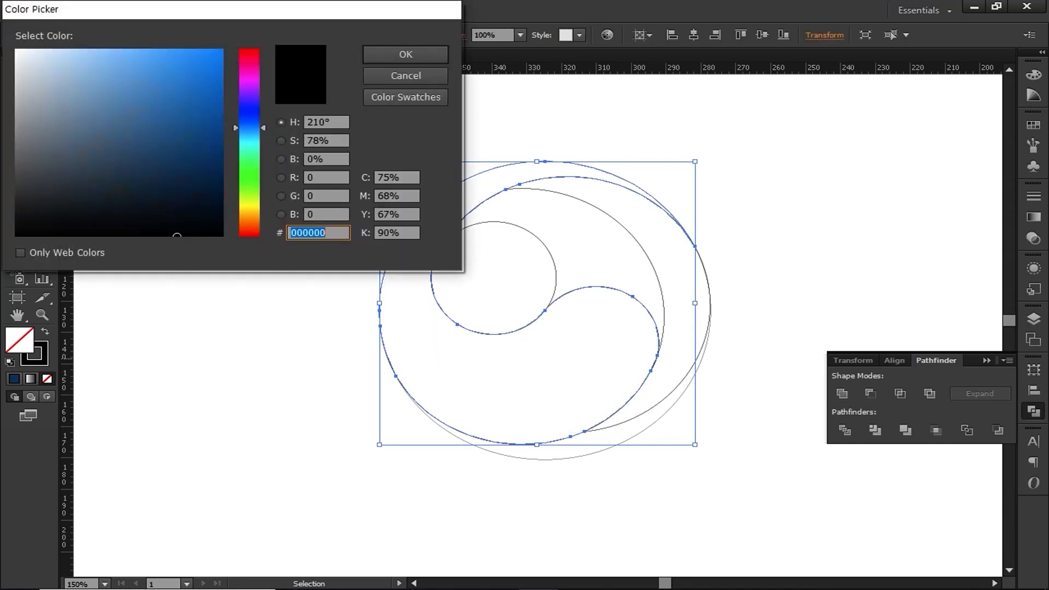
key("Tab")
type("100")
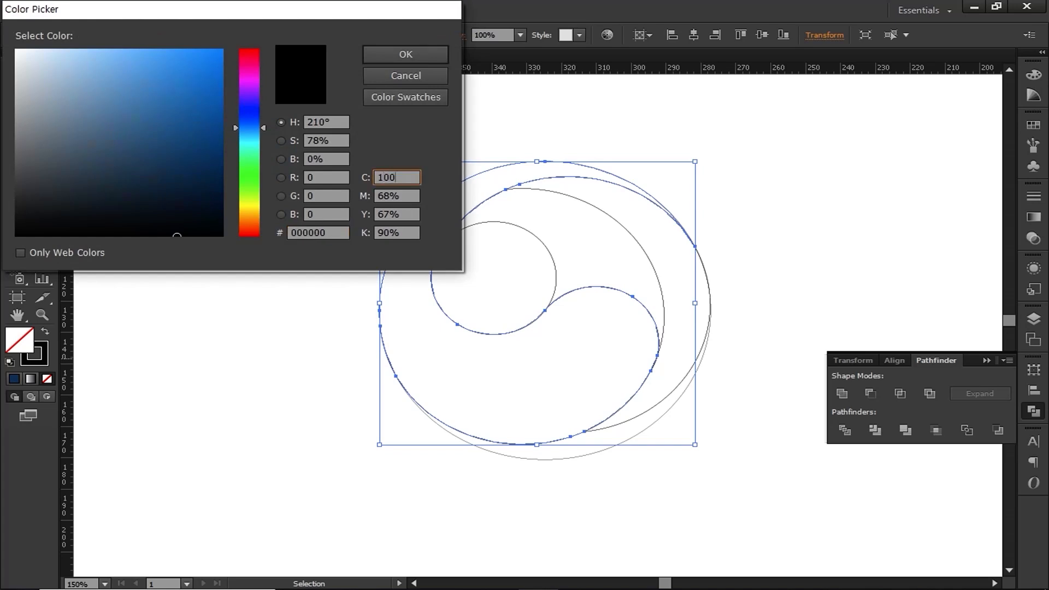
key("Tab")
type("82")
key("Tab")
type("35")
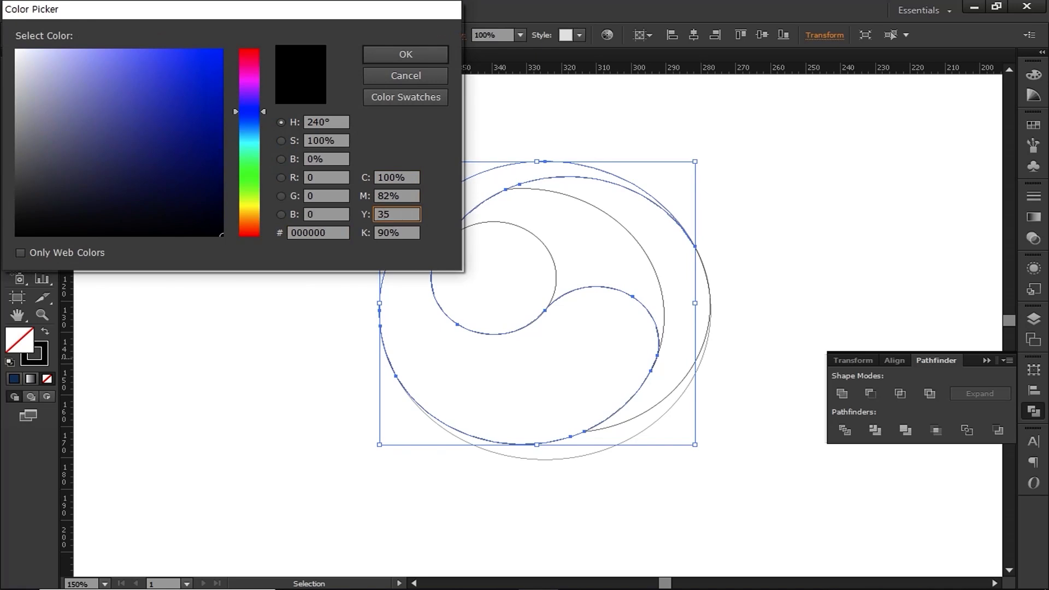
key("Tab")
type("24")
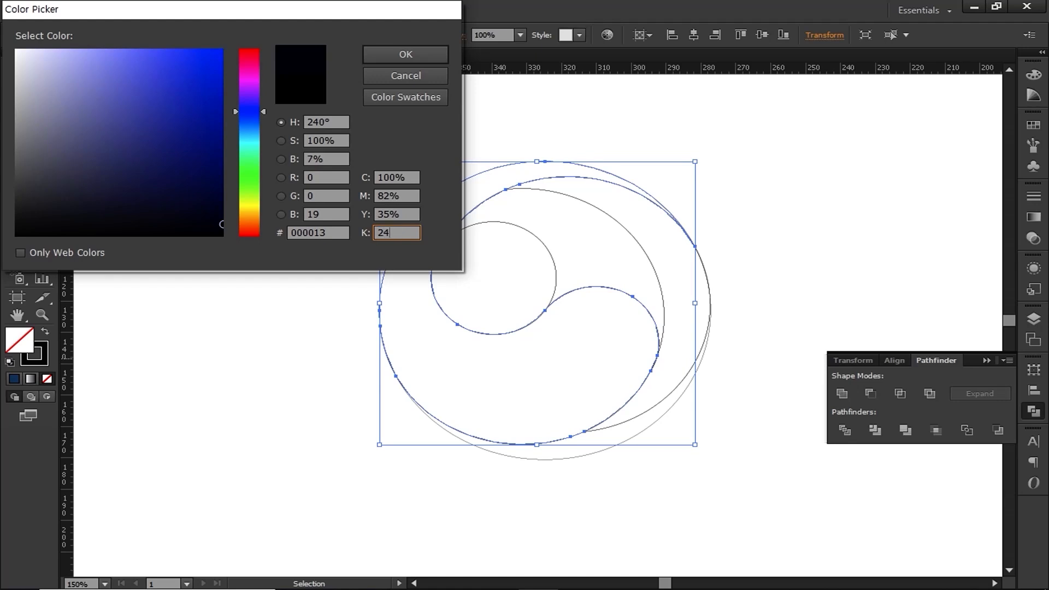
key("Return")
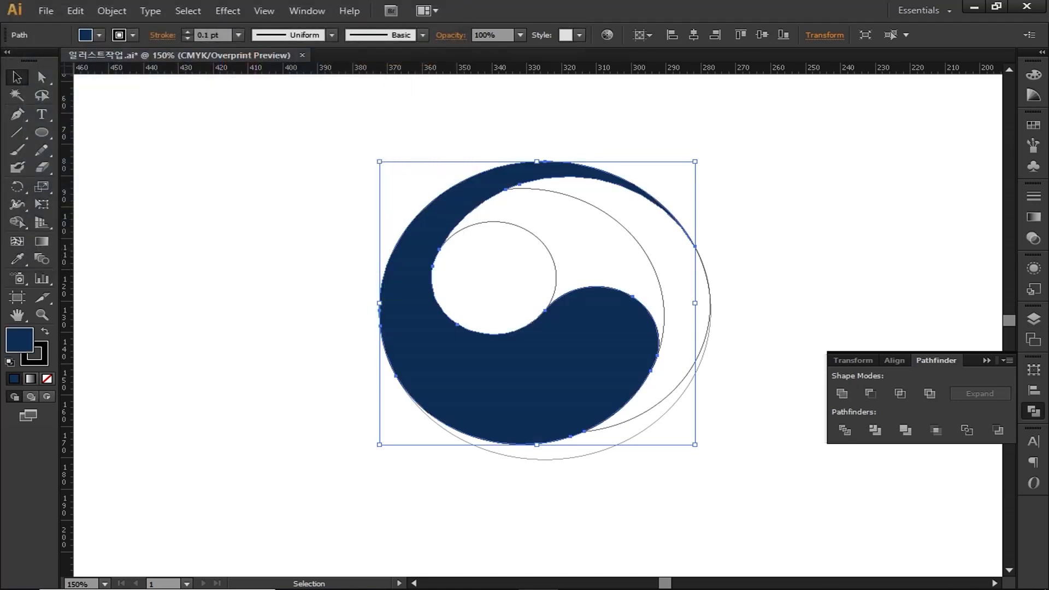
left_click(43, 360)
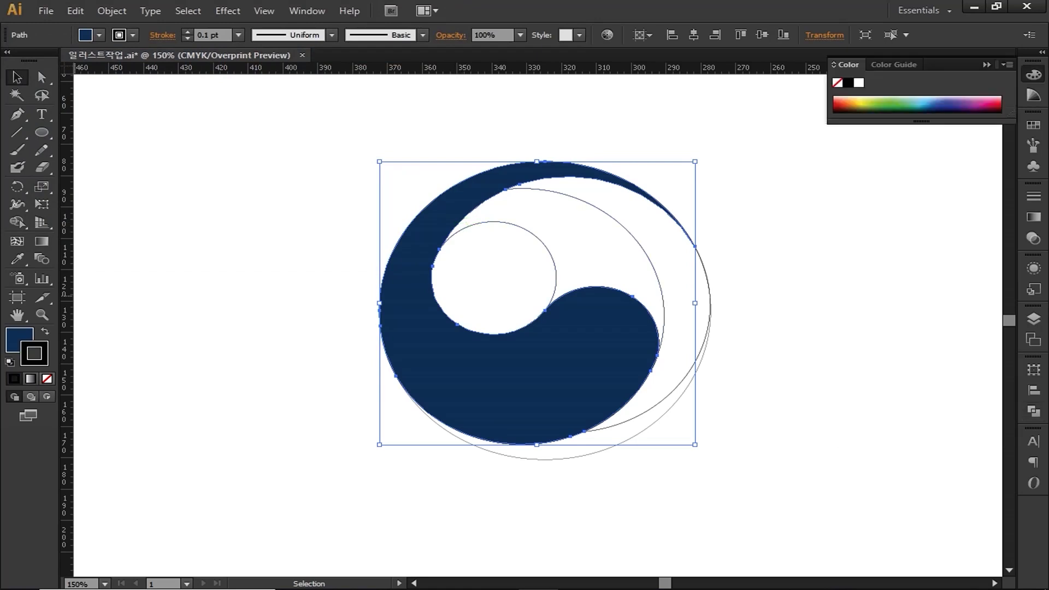
left_click(47, 379)
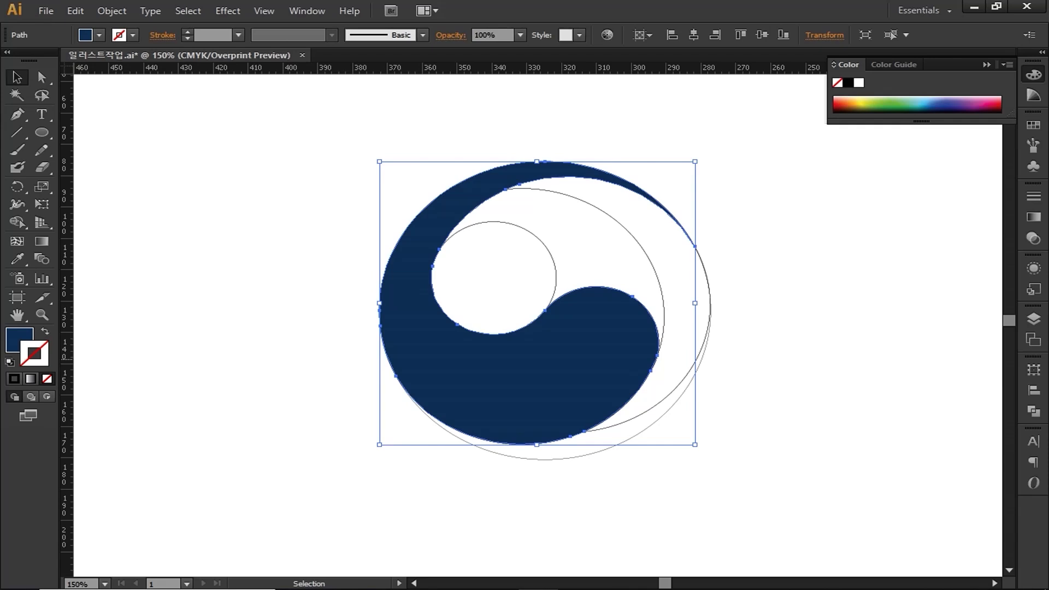
Step: Unite the upper-left small circle with the remaining upper and right pieces into a second swirl, and remove its stroke
left_click(554, 263)
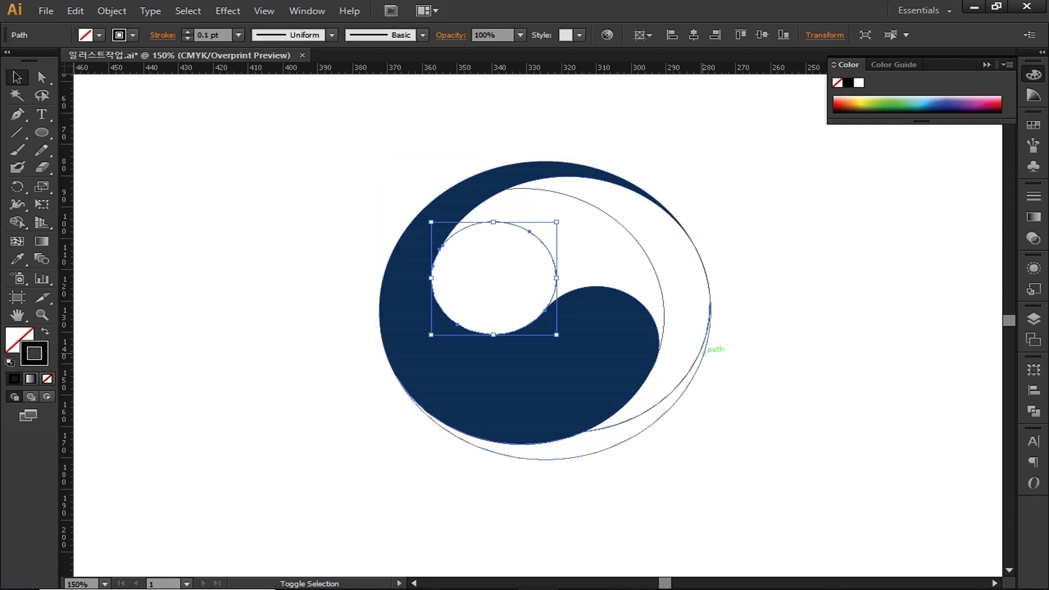
left_click(704, 352, "shift")
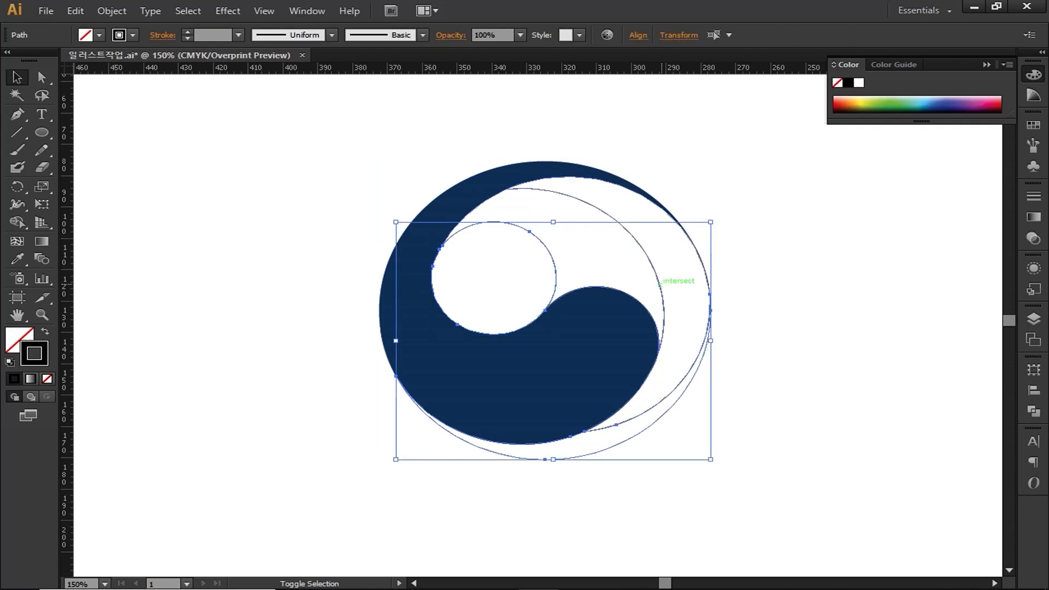
left_click(659, 283, "shift")
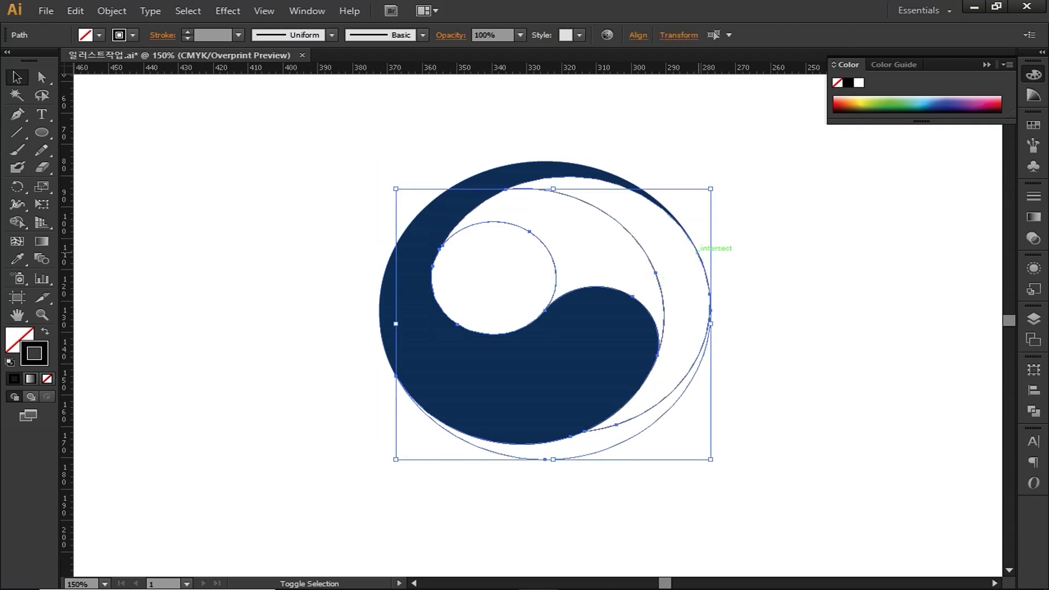
left_click(699, 249, "shift")
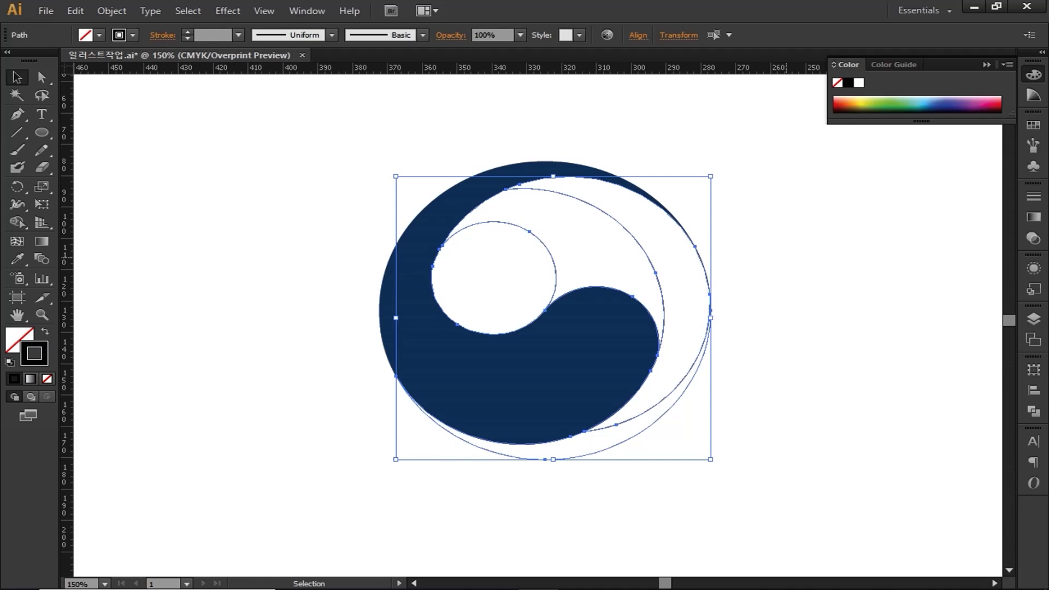
left_click(307, 11)
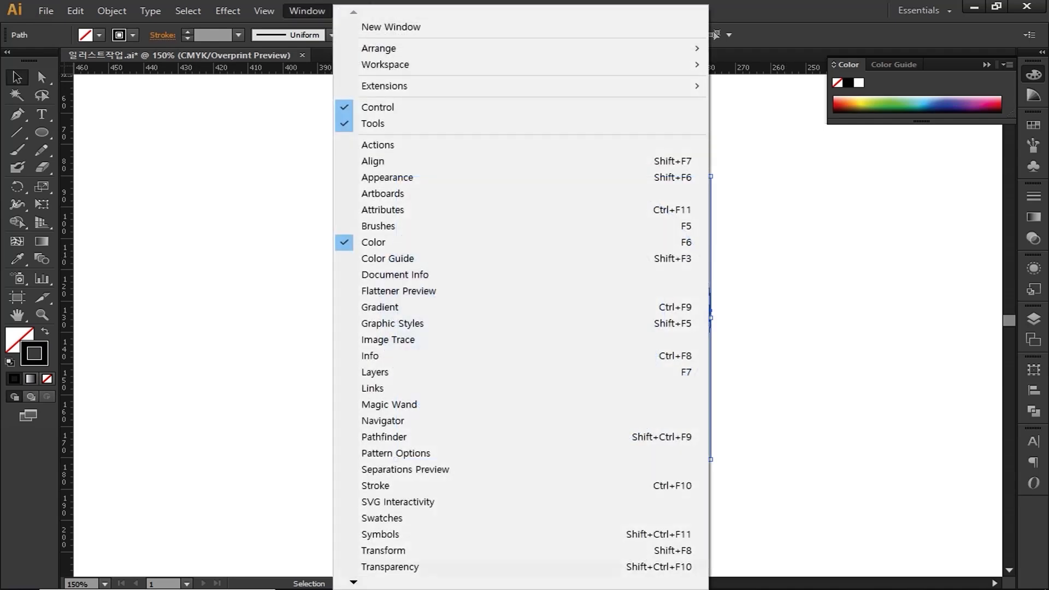
left_click(384, 436)
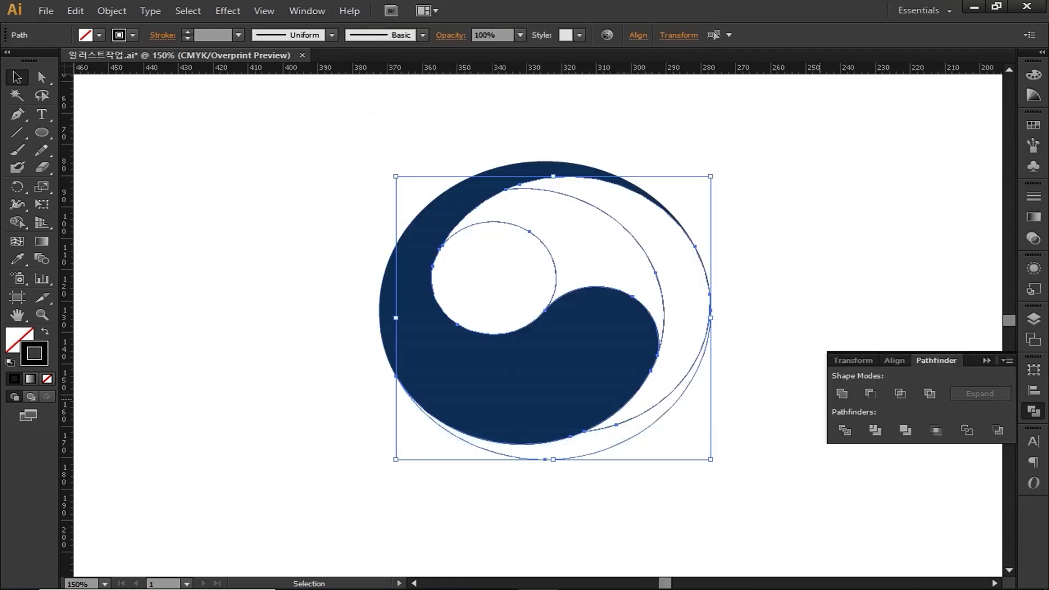
left_click(842, 394)
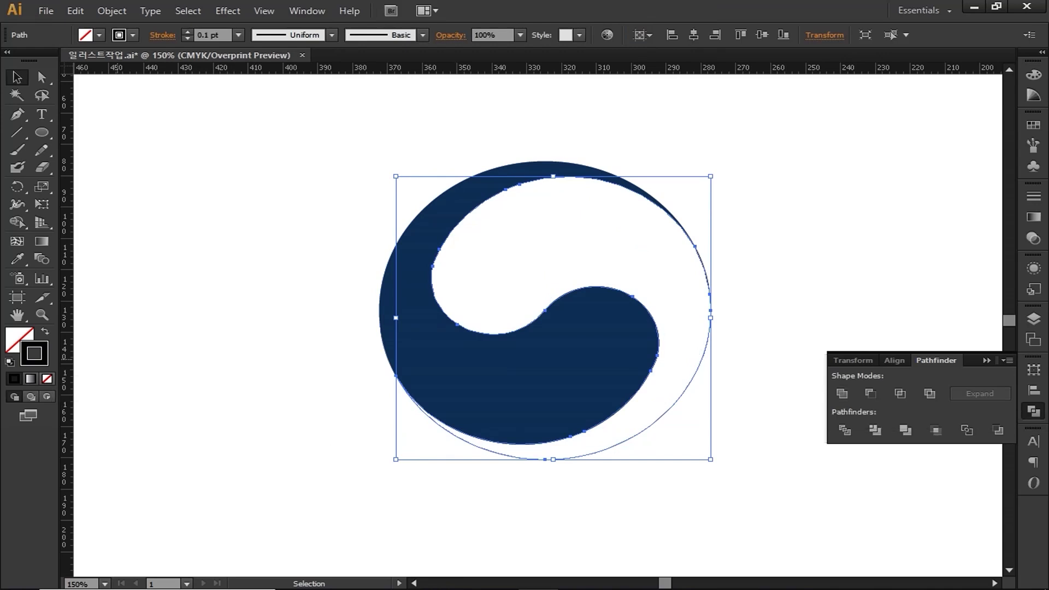
left_click(47, 378)
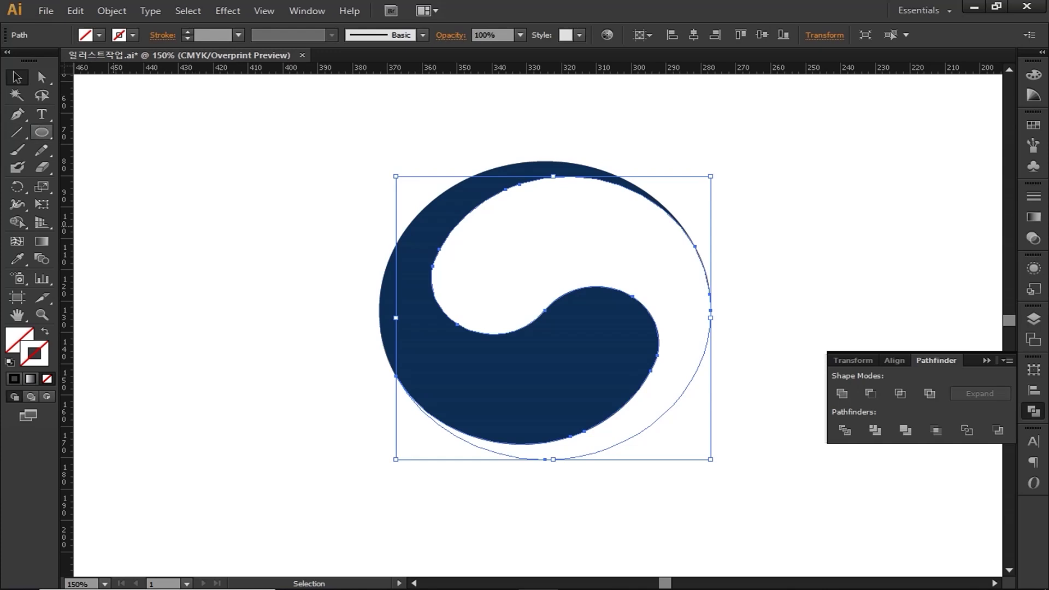
Step: Draw a circle about 81 mm in diameter centered slightly below the middle of the emblem, overlapping both swirls
left_click(42, 132)
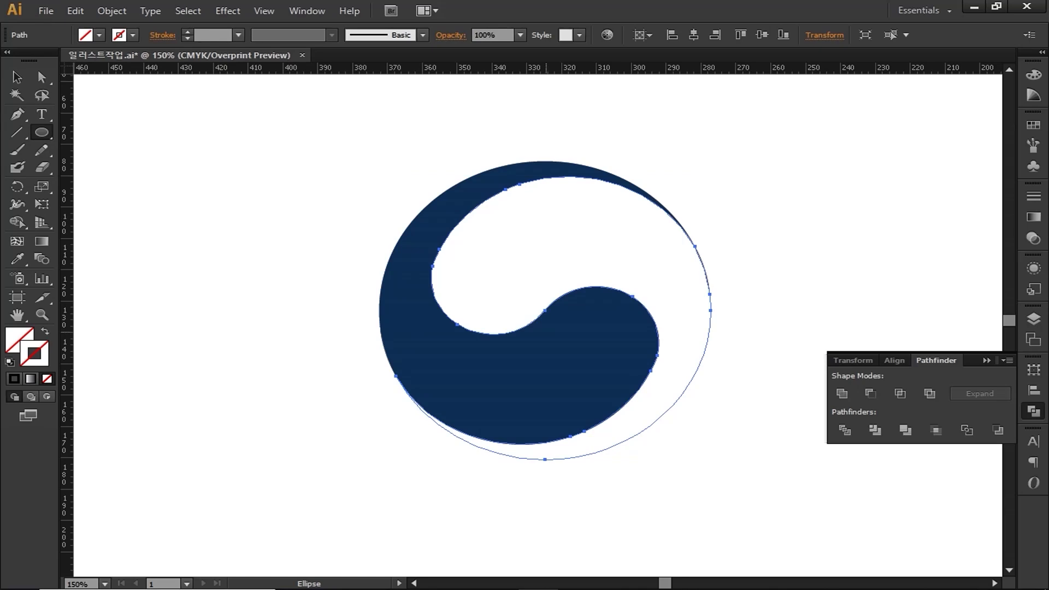
left_click_drag(546, 331, 690, 385)
key("v")
left_click(668, 384)
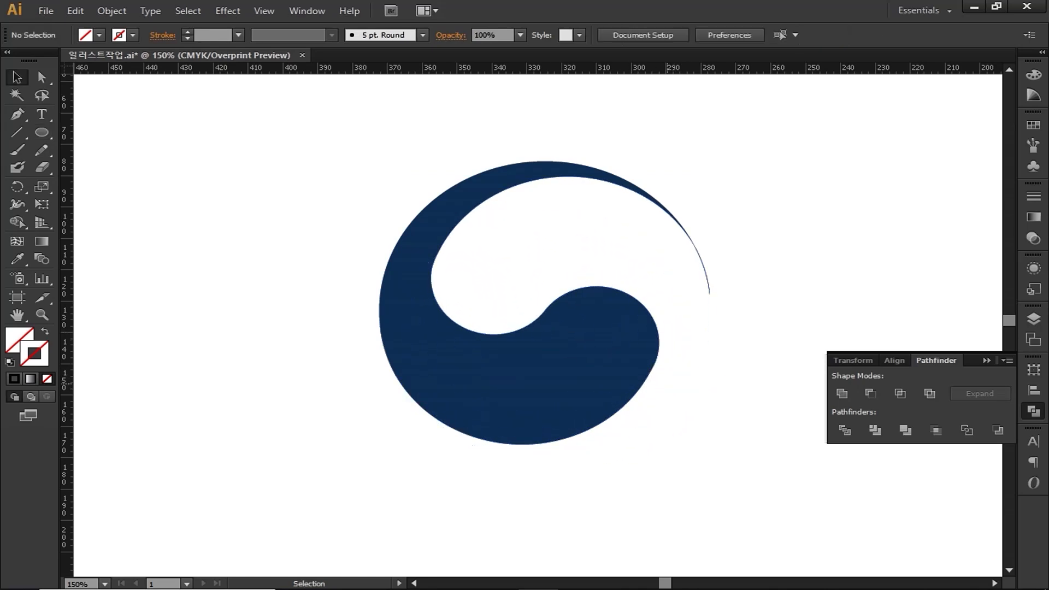
Step: Divide the new circle together with the unfilled swirl using Pathfinder, ungroup the pieces, and clear the selection
left_click(688, 377)
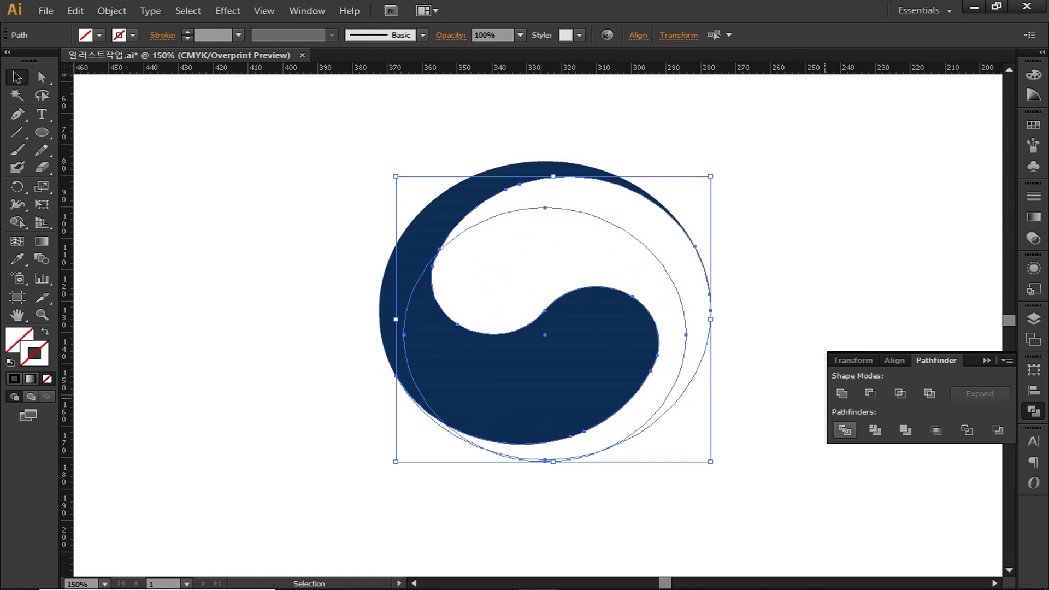
left_click(845, 430)
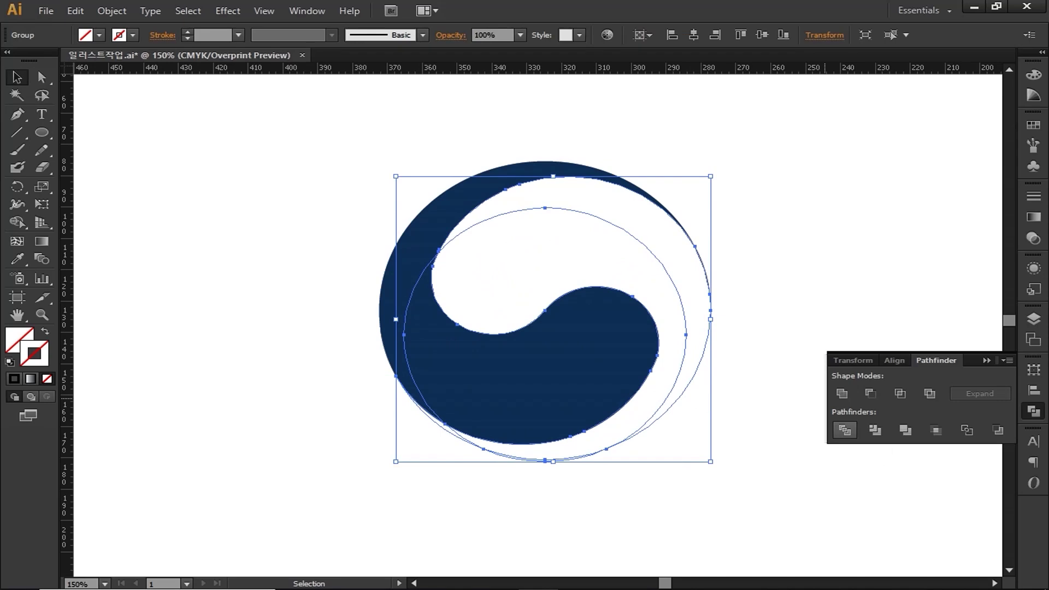
right_click(619, 293)
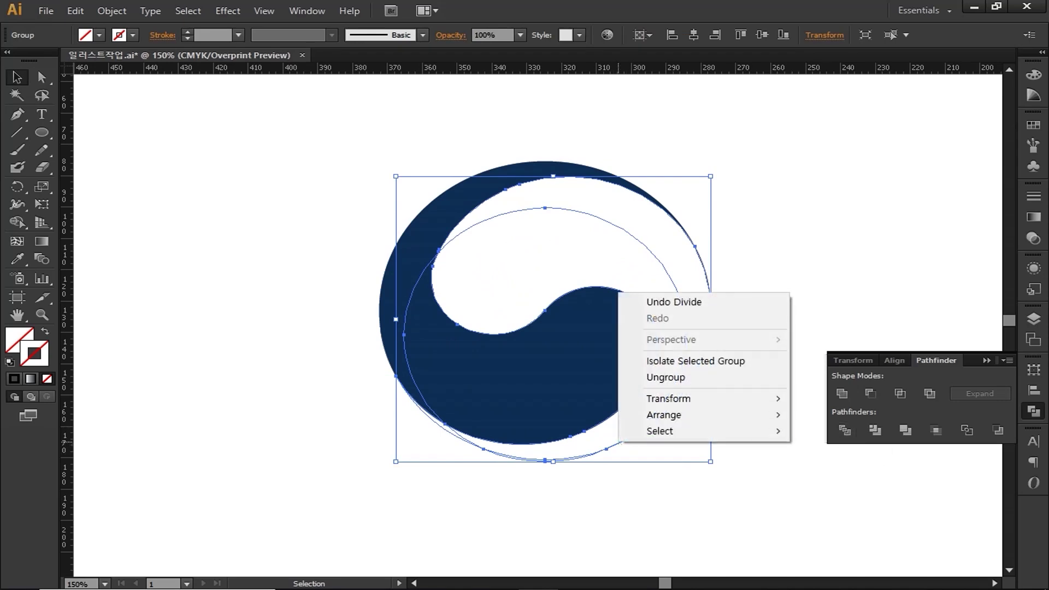
left_click(666, 377)
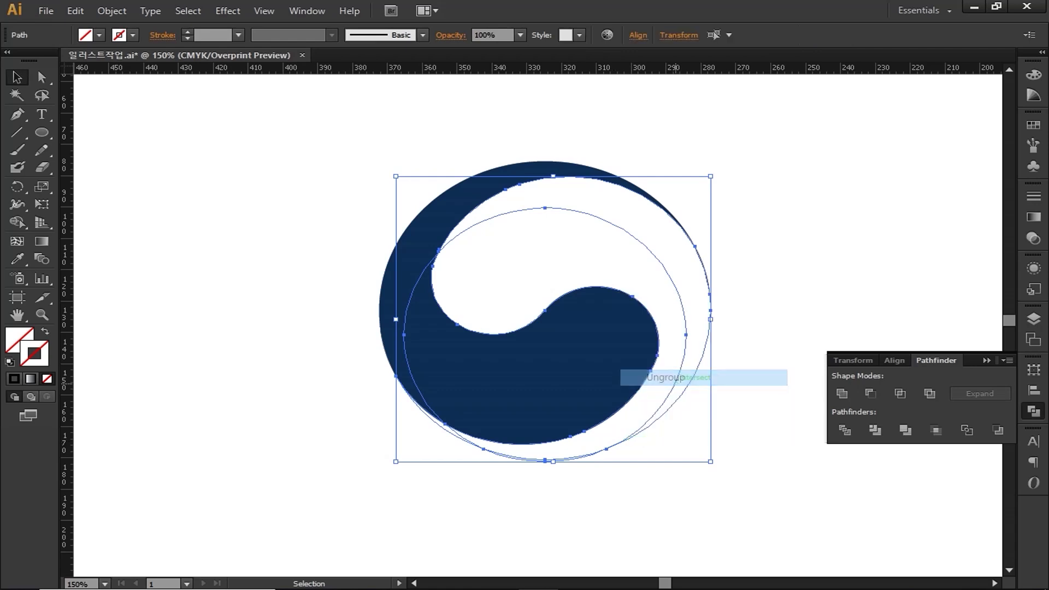
key("ctrl+shift+a")
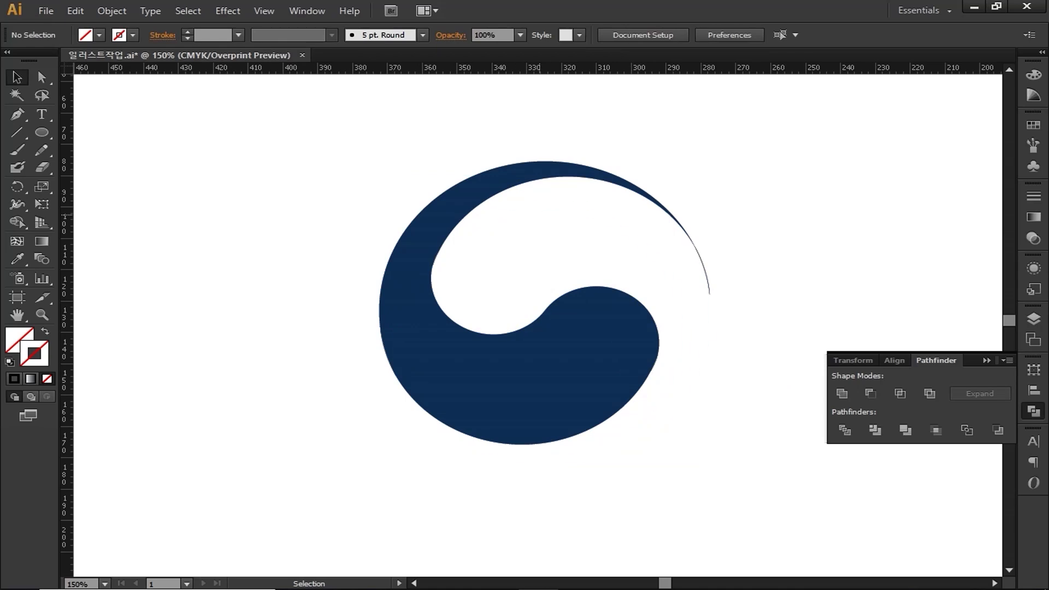
Step: Fill the crescent piece along the emblem's upper-right edge with C 0%, M 100%, Y 78%, K 0%
left_click(541, 208)
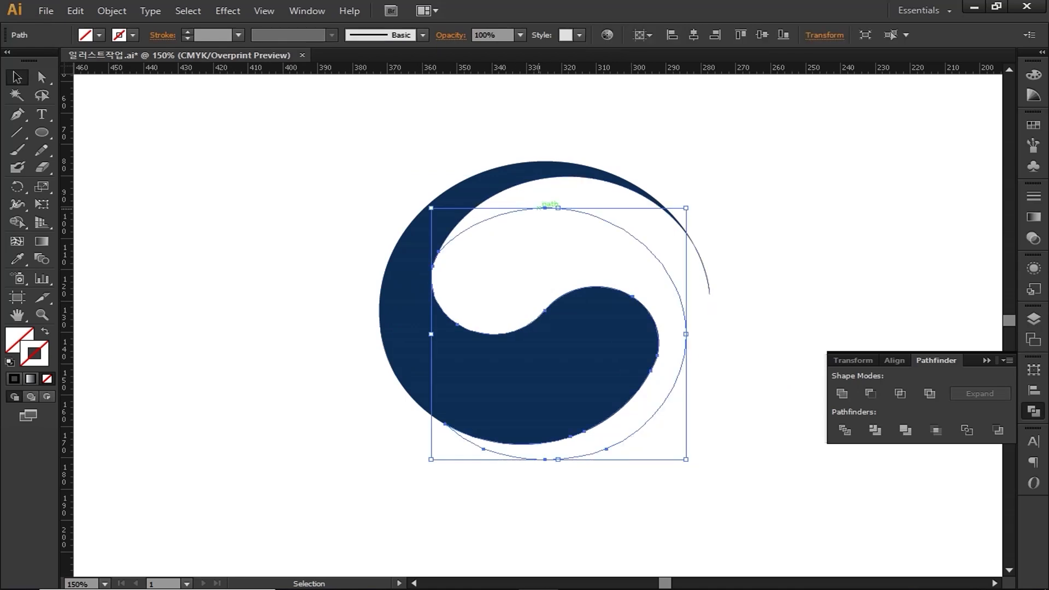
left_click(710, 317, "shift")
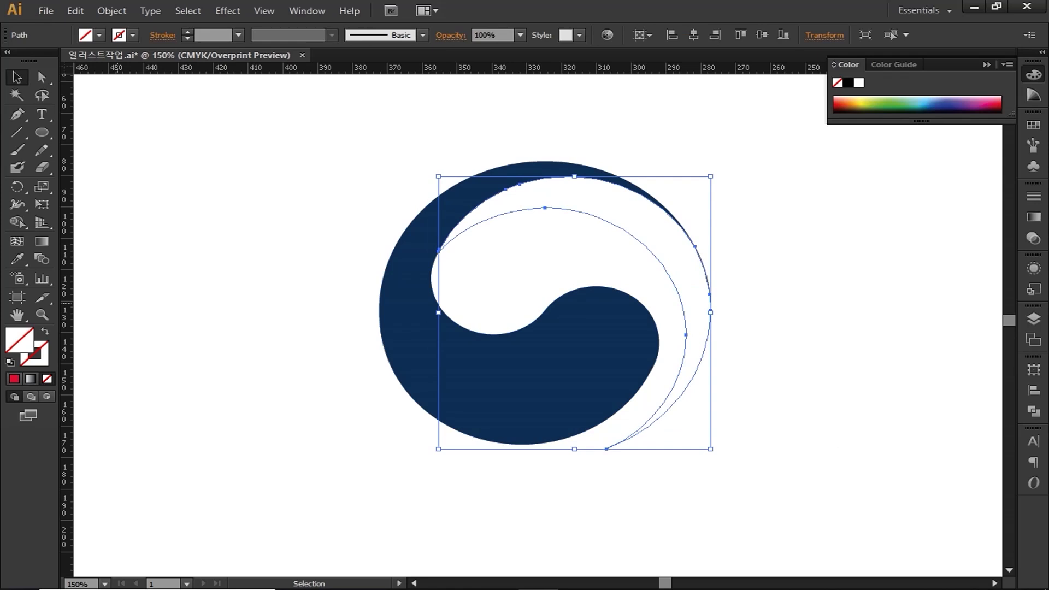
double_click(19, 340)
key("Tab")
type("0")
key("Tab")
type("100")
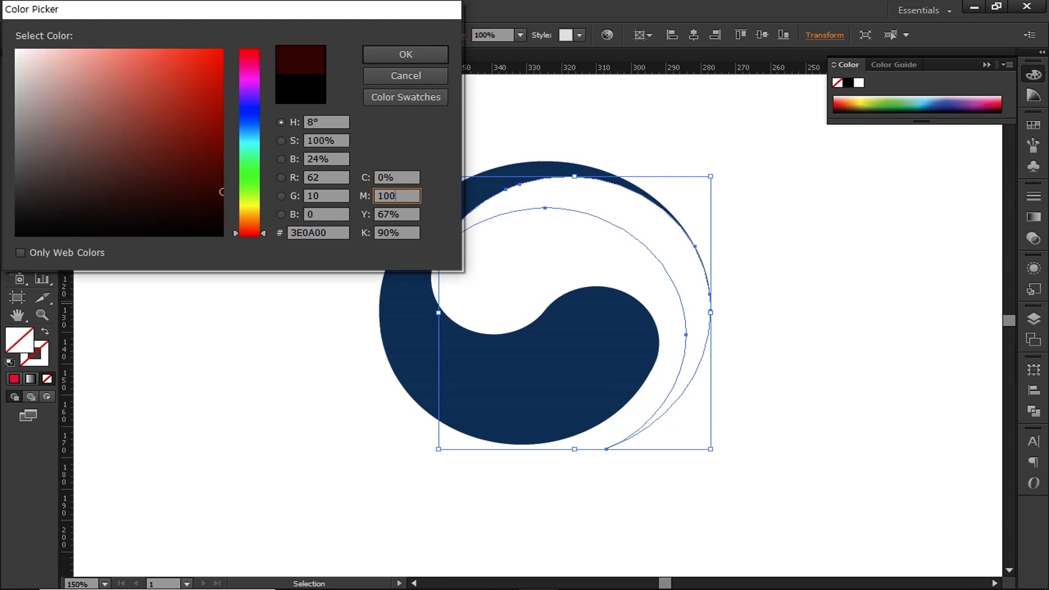
key("Tab")
type("78")
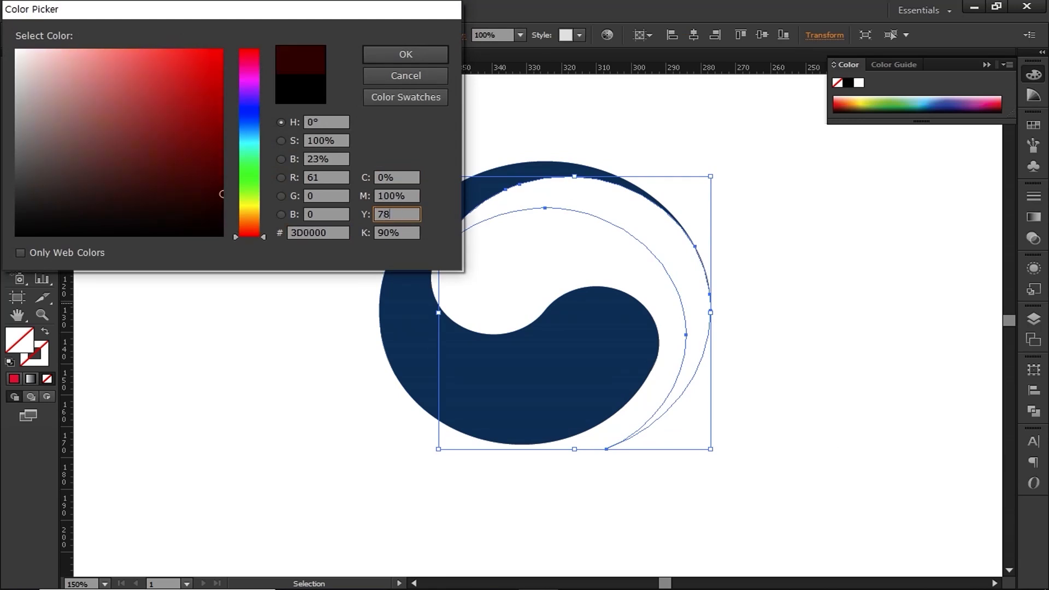
key("Tab")
type("0")
key("Tab")
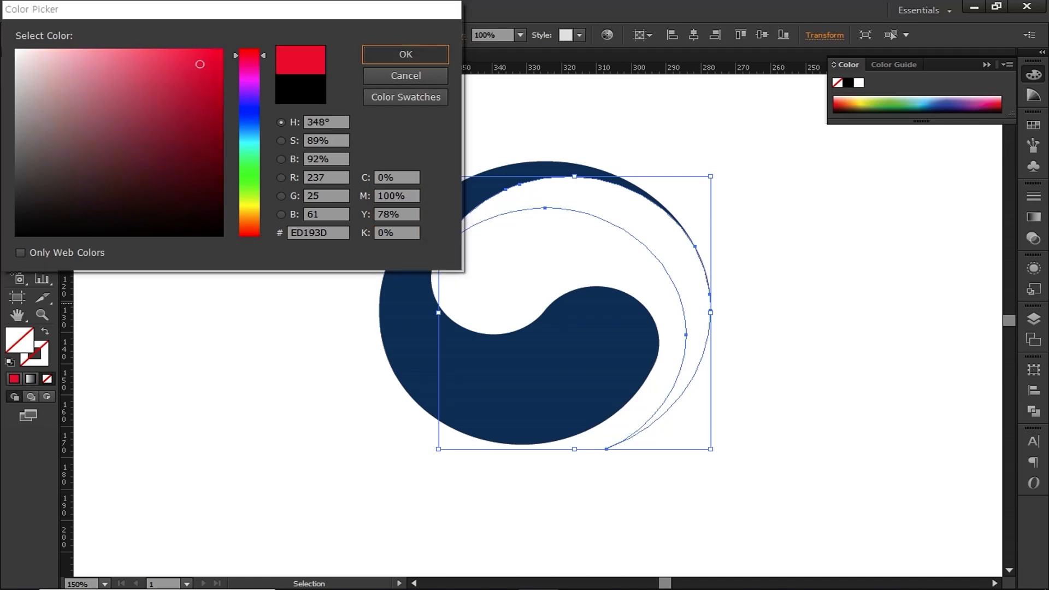
key("Return")
Step: Turn off Overprint Preview and move the navy swirl and red crescent together to the right, clear of the leftover outlines
left_click(265, 11)
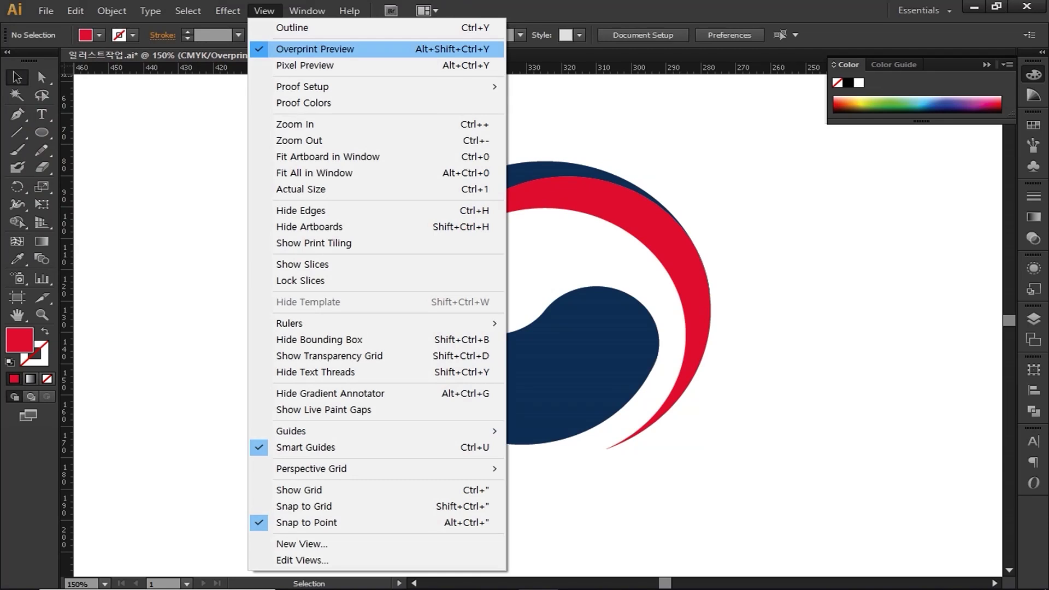
left_click(315, 50)
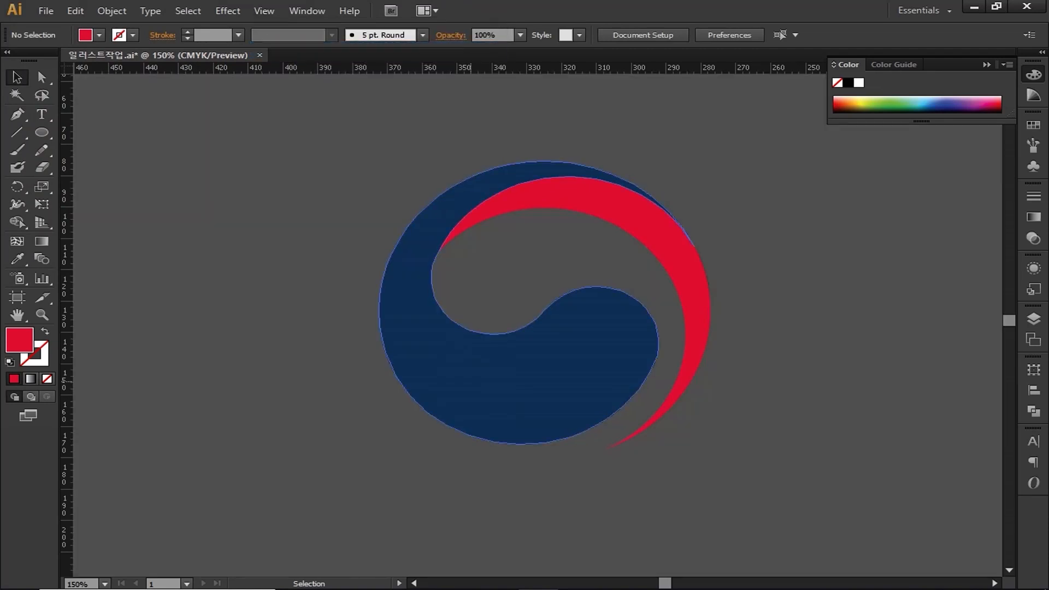
left_click(471, 381)
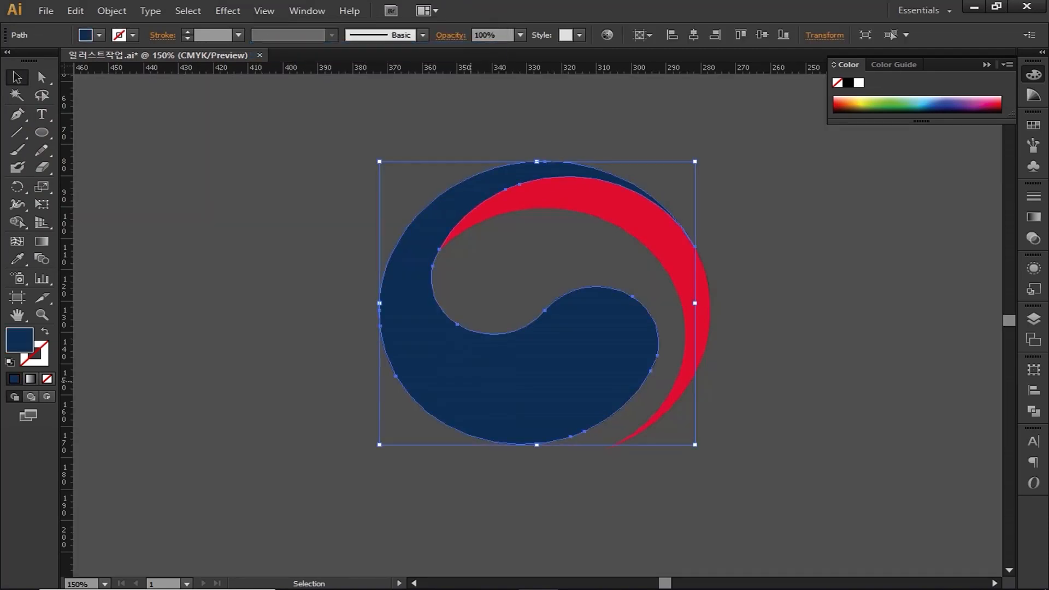
left_click(616, 214, "shift")
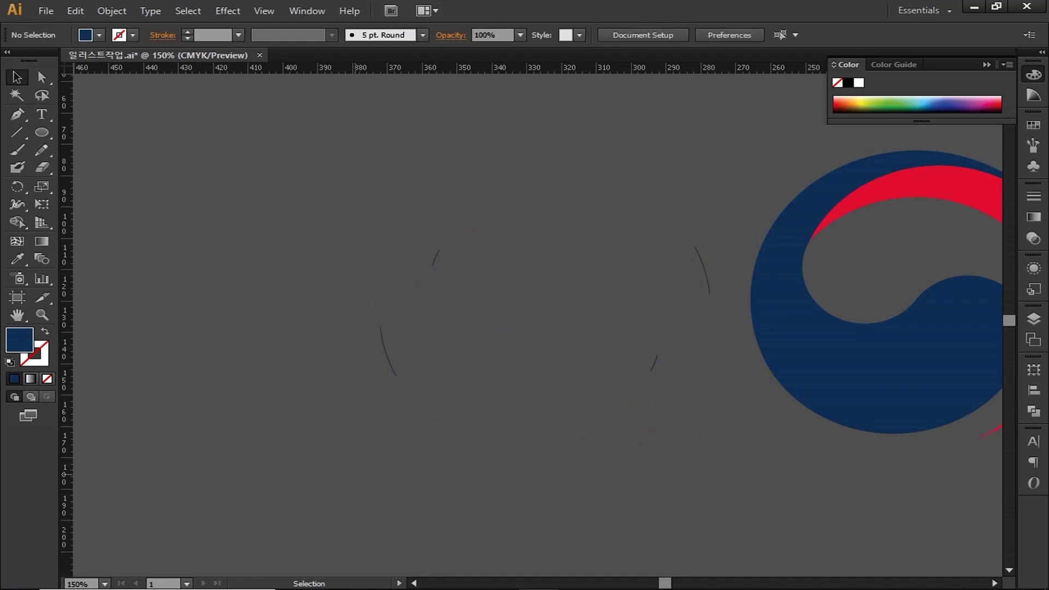
Step: Delete the leftover unfilled paths beside the emblem and select the remaining navy and red shapes
left_click_drag(355, 474, 732, 106)
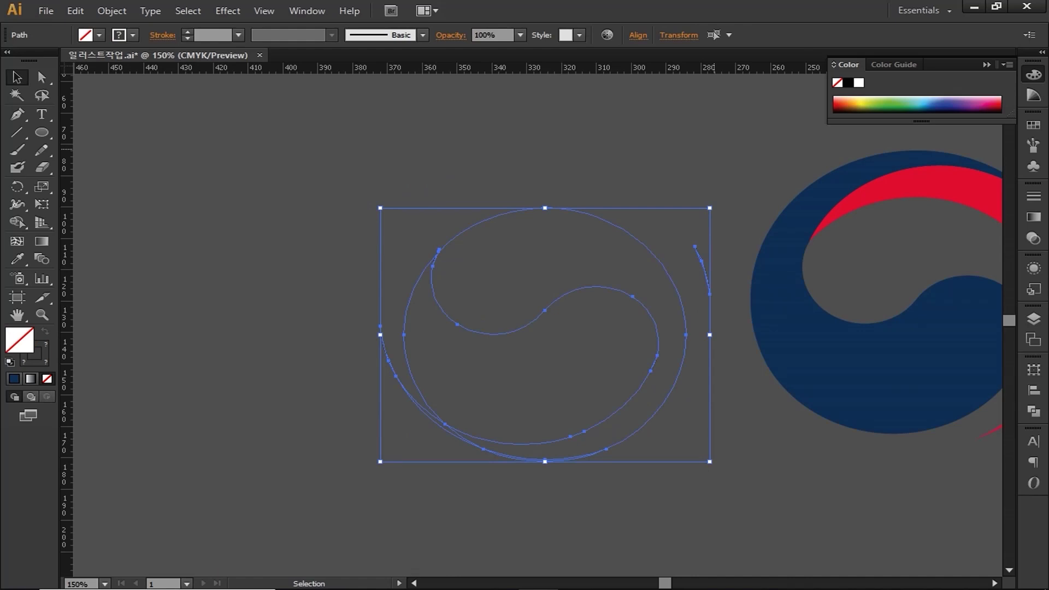
key("Delete")
left_click_drag(650, 386, 337, 380)
left_click_drag(307, 486, 843, 164)
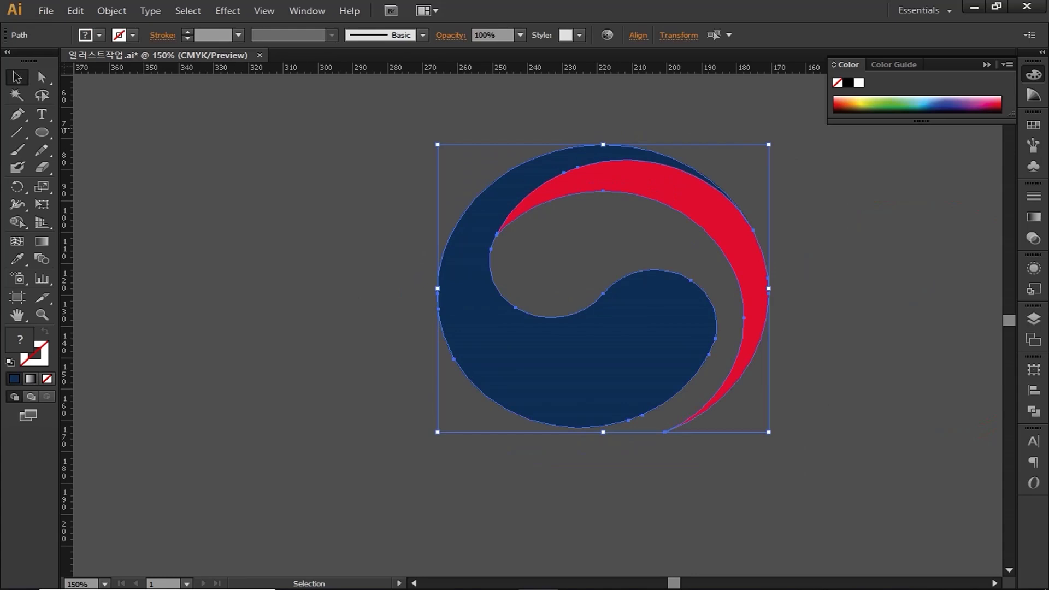
key("a")
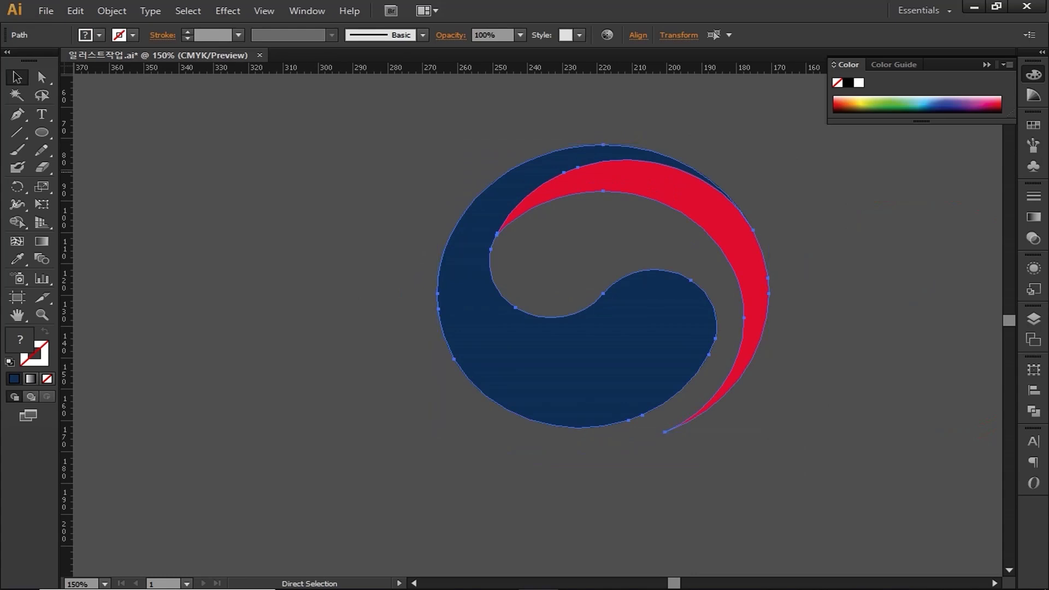
key("v")
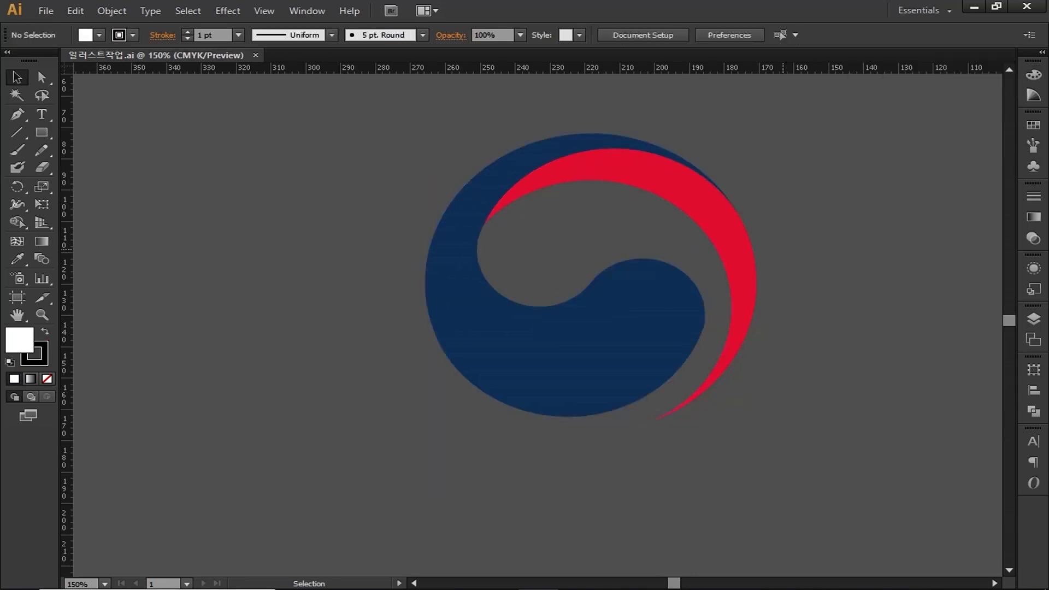
Step: Add a text object reading "4차산업" on an empty area of the canvas away from the emblem
key("space")
left_click_drag(645, 321, 796, 324)
left_click_drag(223, 316, 797, 346)
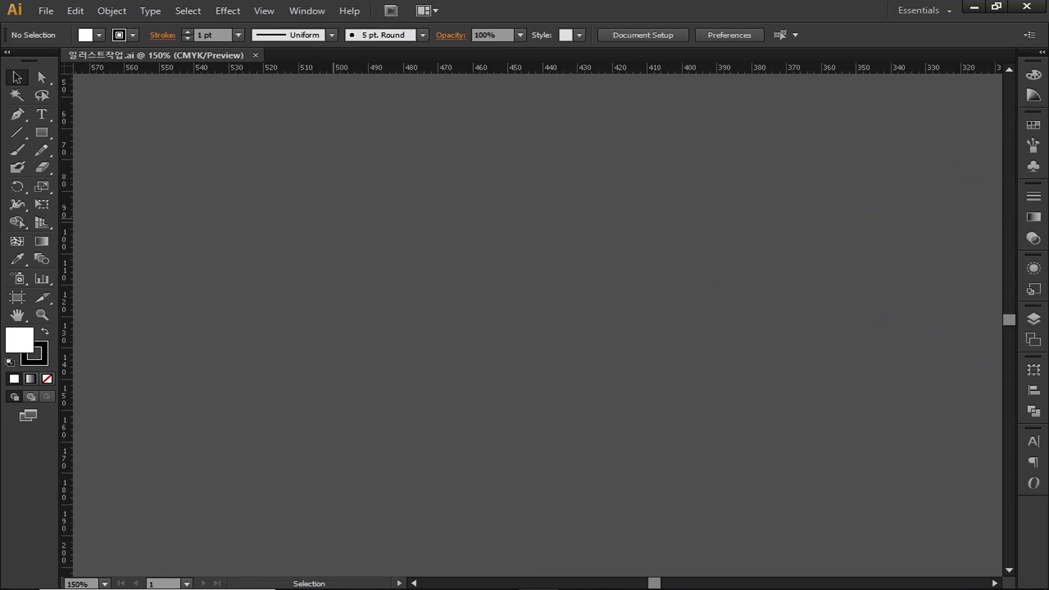
key("t")
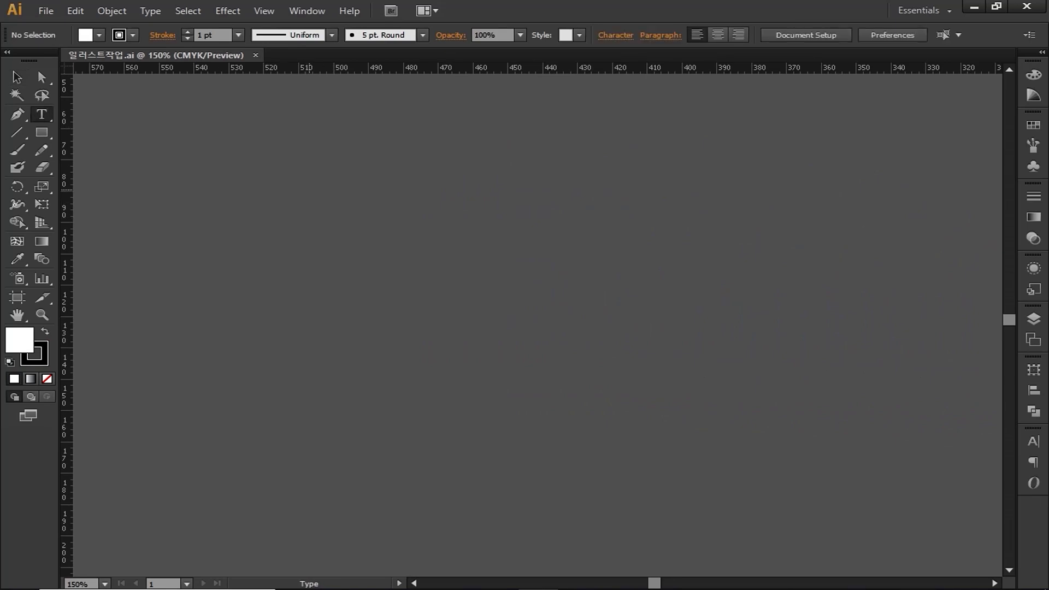
left_click(366, 235)
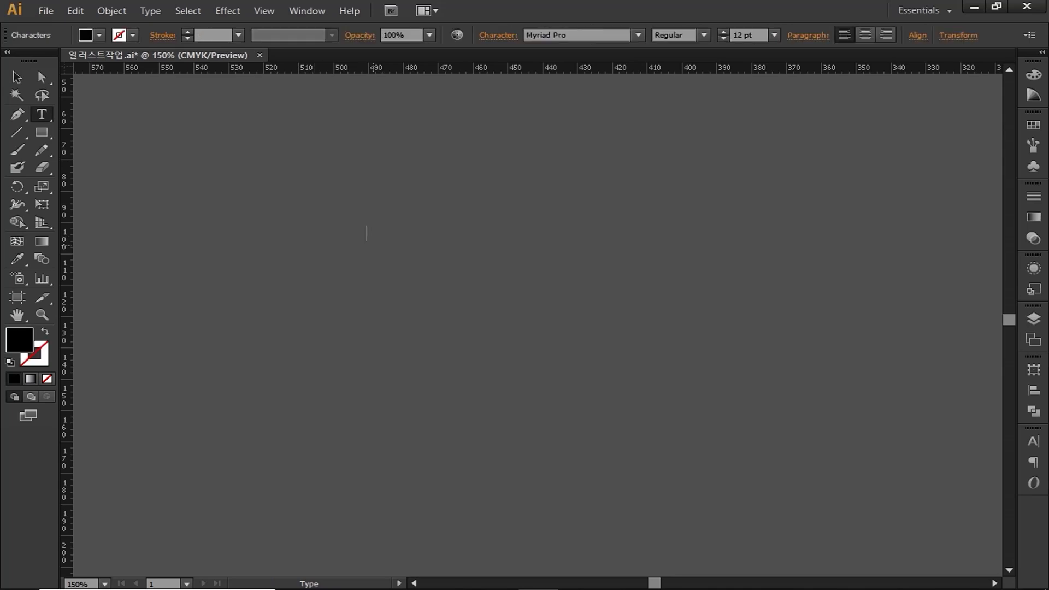
type("4차산업")
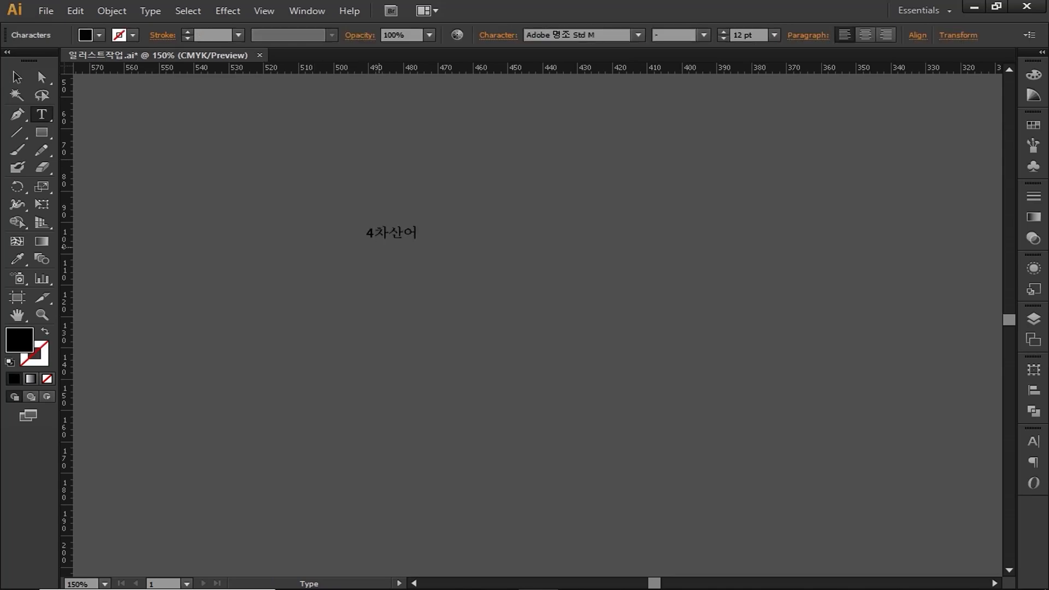
key("Escape")
Step: Add a separate text object reading "혁명" just after the first word
key("t")
left_click(430, 228)
type("혁명")
left_click(17, 77)
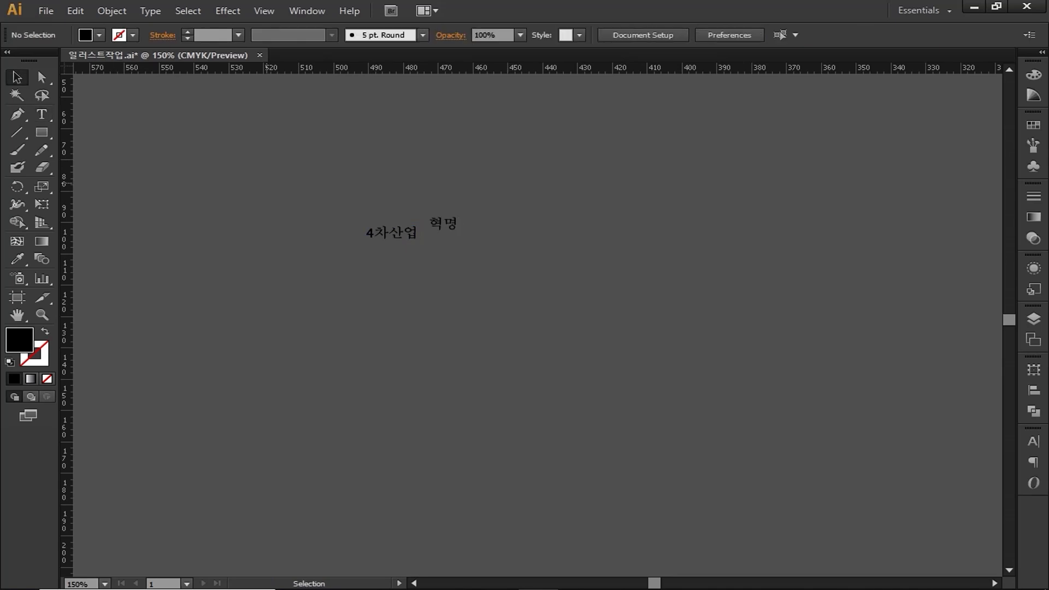
Step: Set both words in HY헤드라인M with tracking -50, and enlarge them into one title line with "혁명" larger
left_click(306, 11)
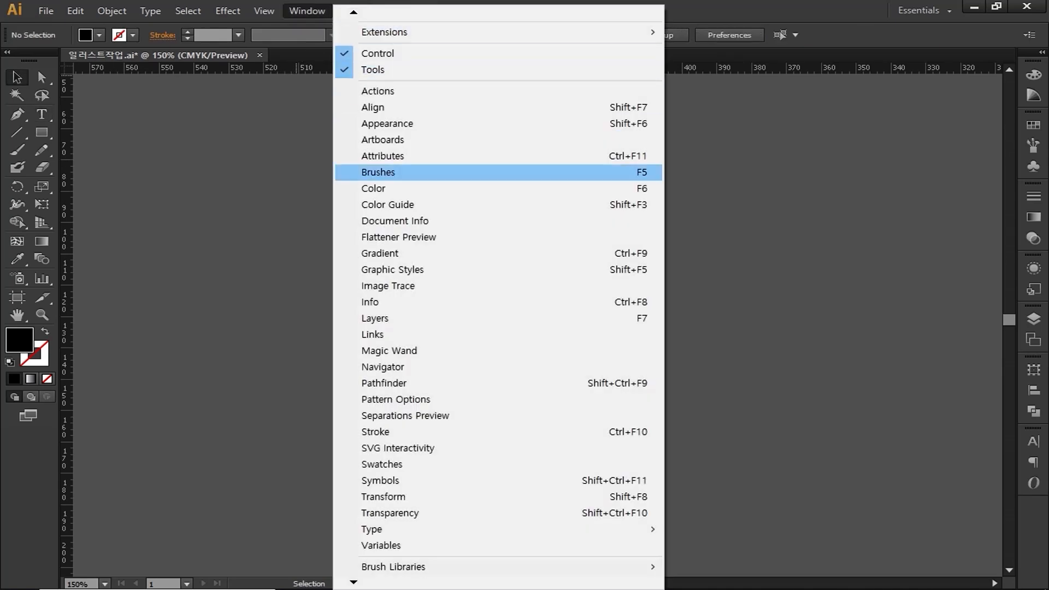
mouse_move(372, 529)
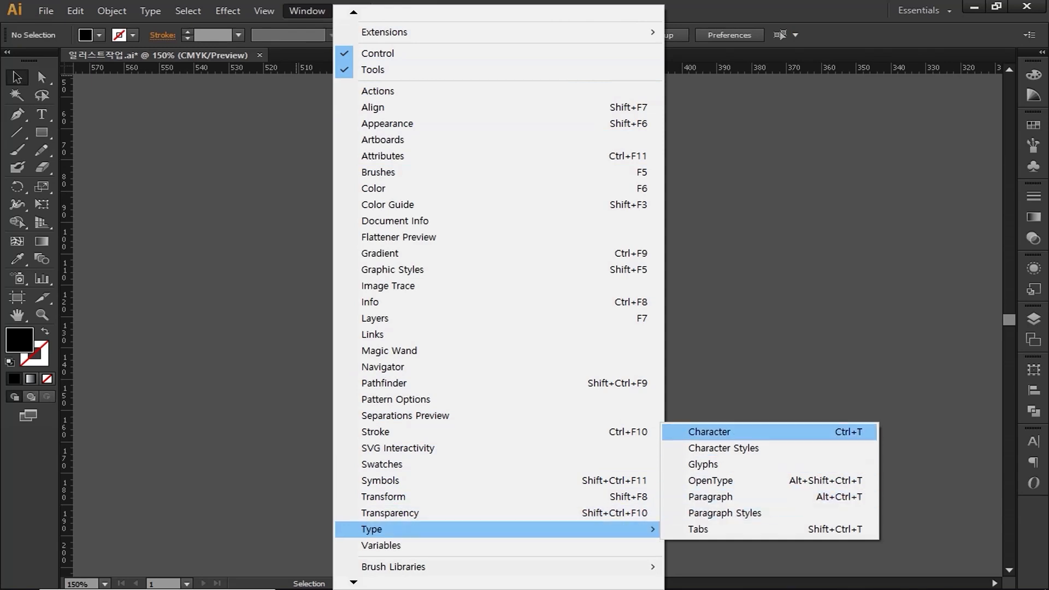
left_click(710, 432)
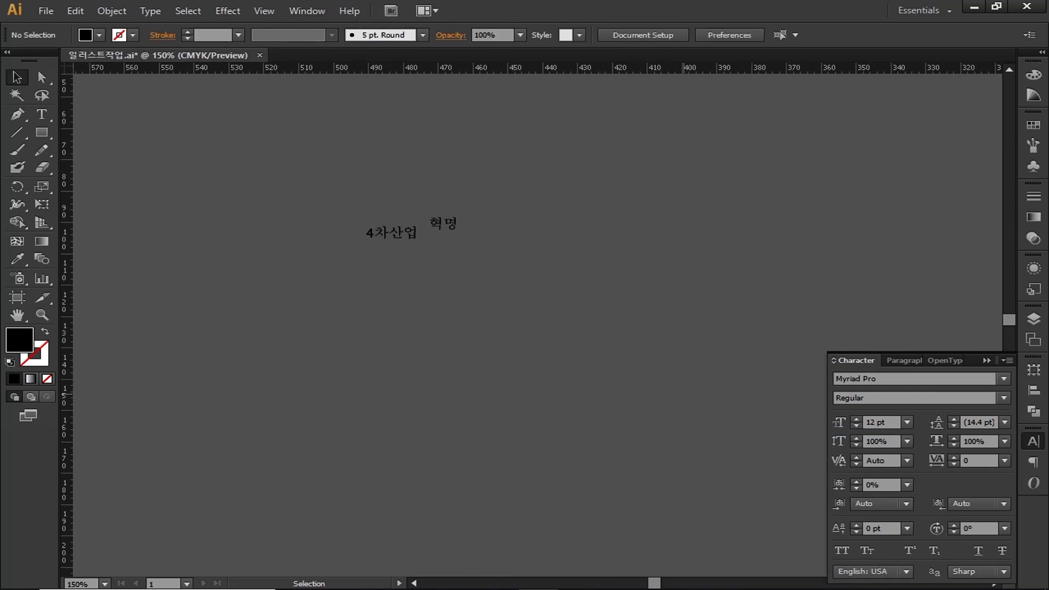
left_click(392, 234)
left_click(443, 224, "shift")
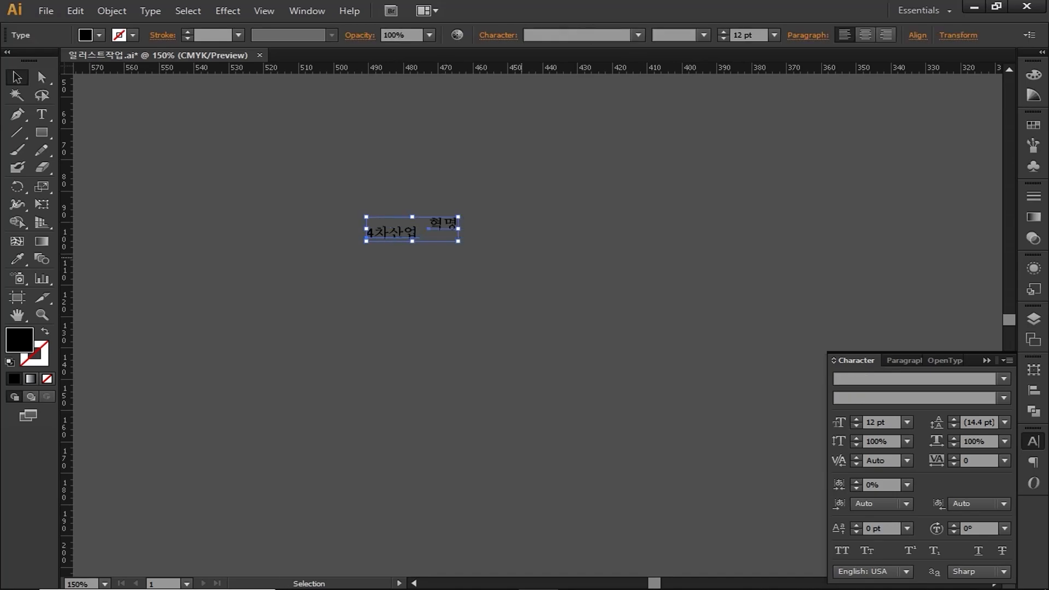
scroll(521, 255, "down", 3)
left_click_drag(497, 246, 655, 282)
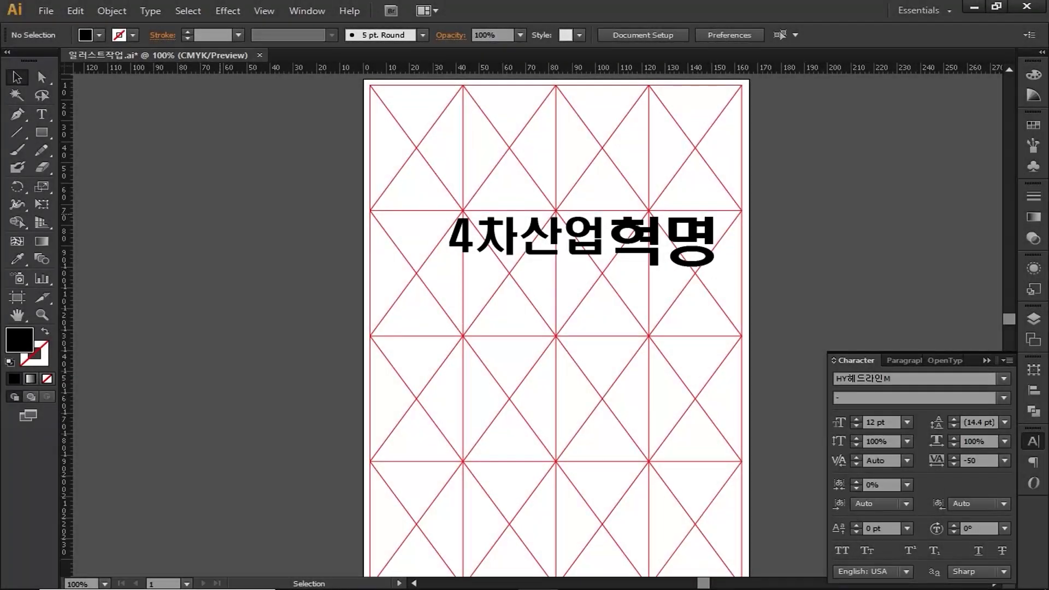
Step: Move the title to the blank area right of the artboard and turn on Overprint Preview
left_click_drag(420, 281, 766, 183)
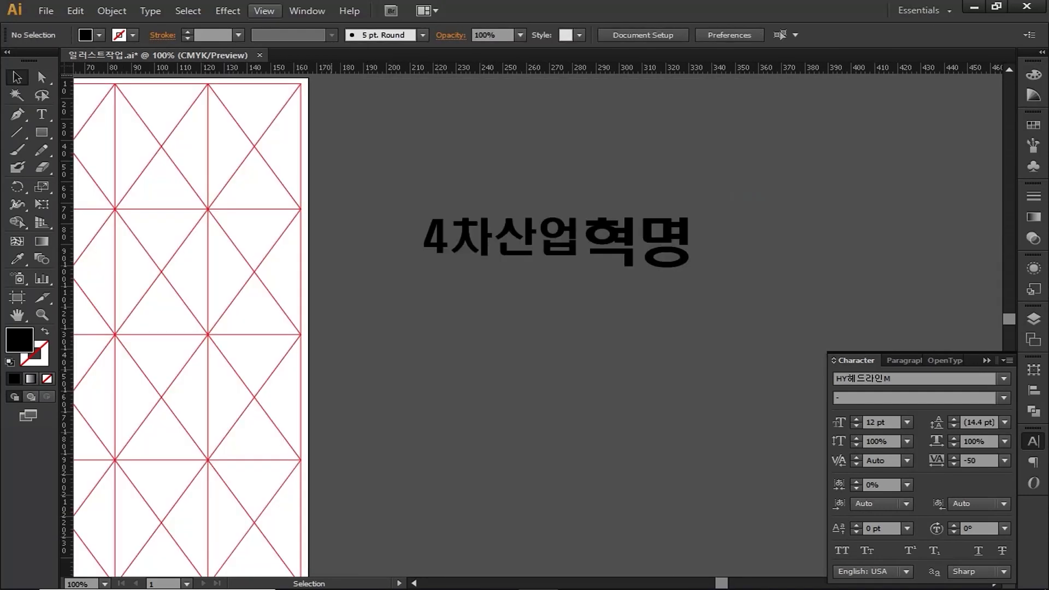
left_click(264, 11)
left_click(314, 48)
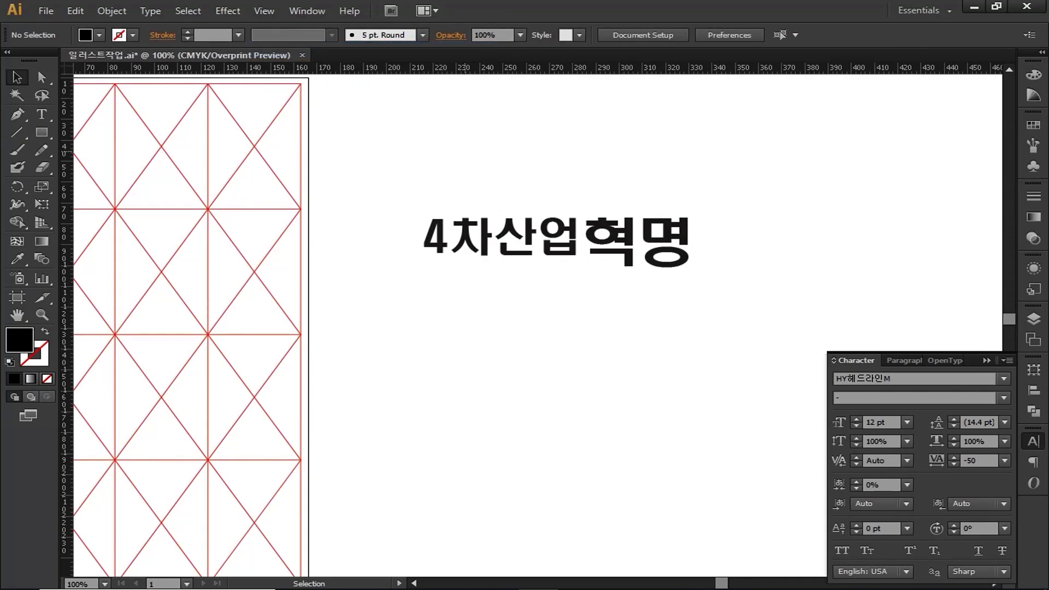
Step: Convert both words of the title to outlines and clear the selection
left_click(555, 241)
left_click(151, 11)
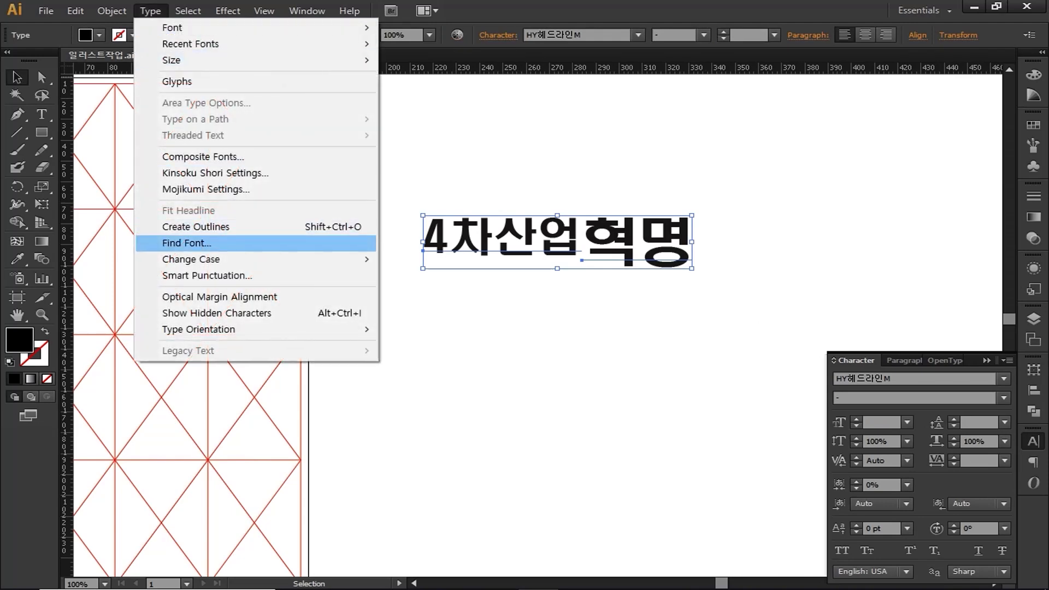
left_click(229, 227)
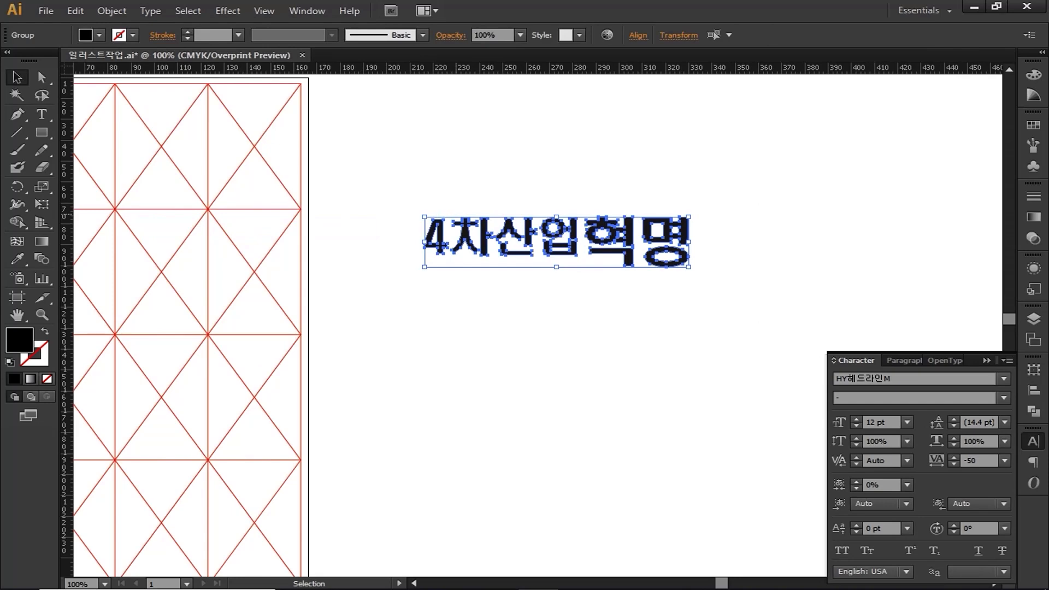
left_click(610, 169)
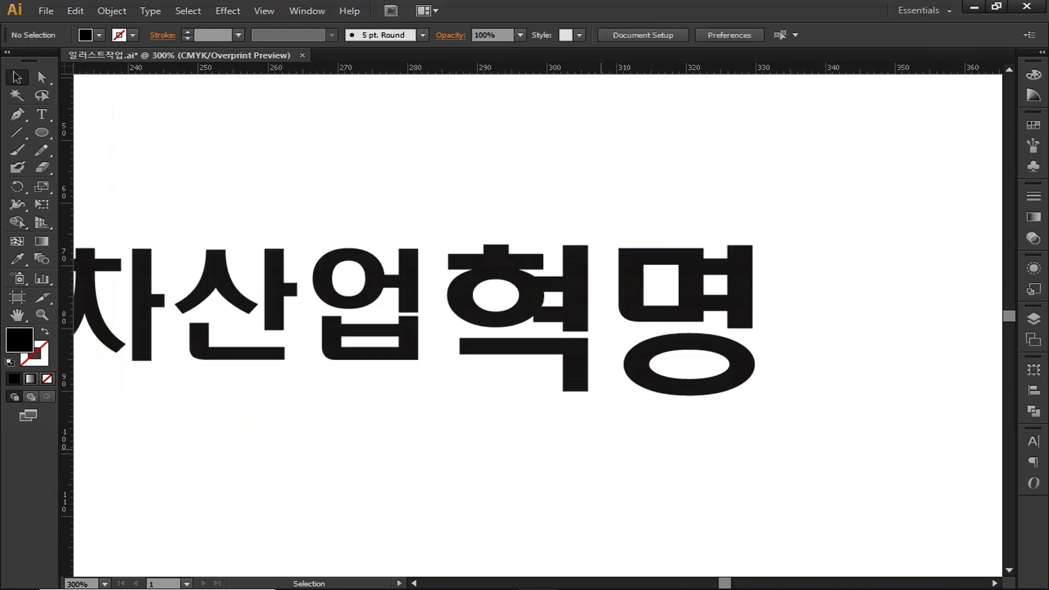
Step: Pull the top-left anchor of the upper vertical stroke in "혁" straight up to about Y 58 mm, forming a spike
key("a")
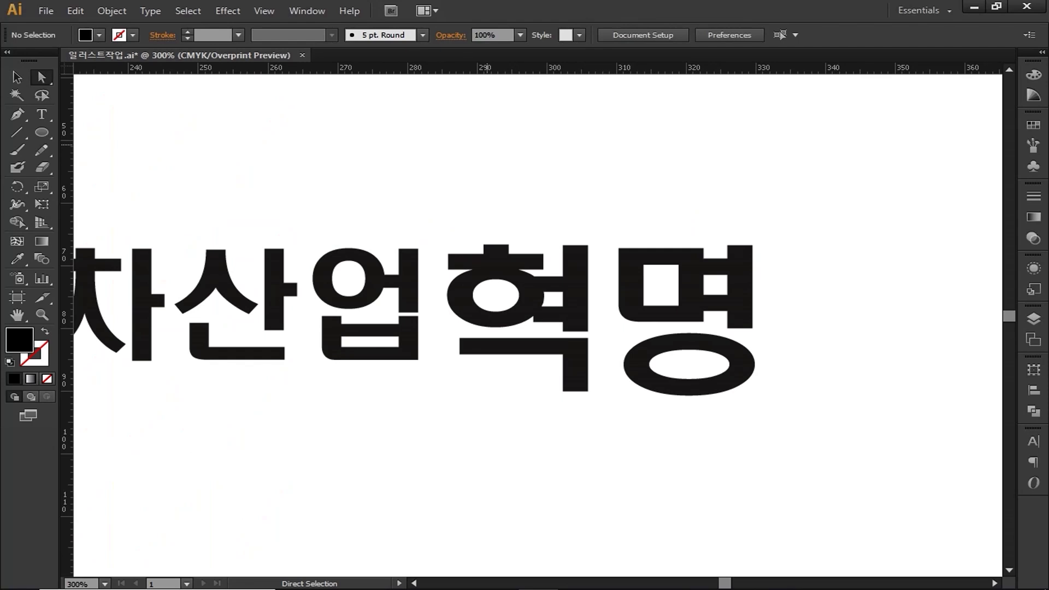
left_click(566, 251)
scroll(565, 251, "up", 3)
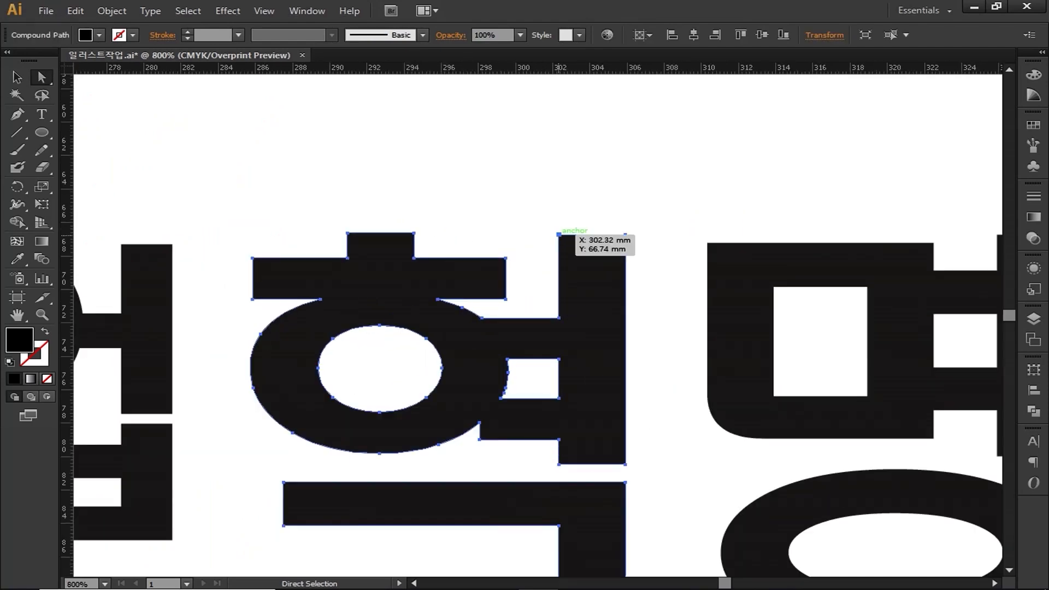
left_click(559, 235)
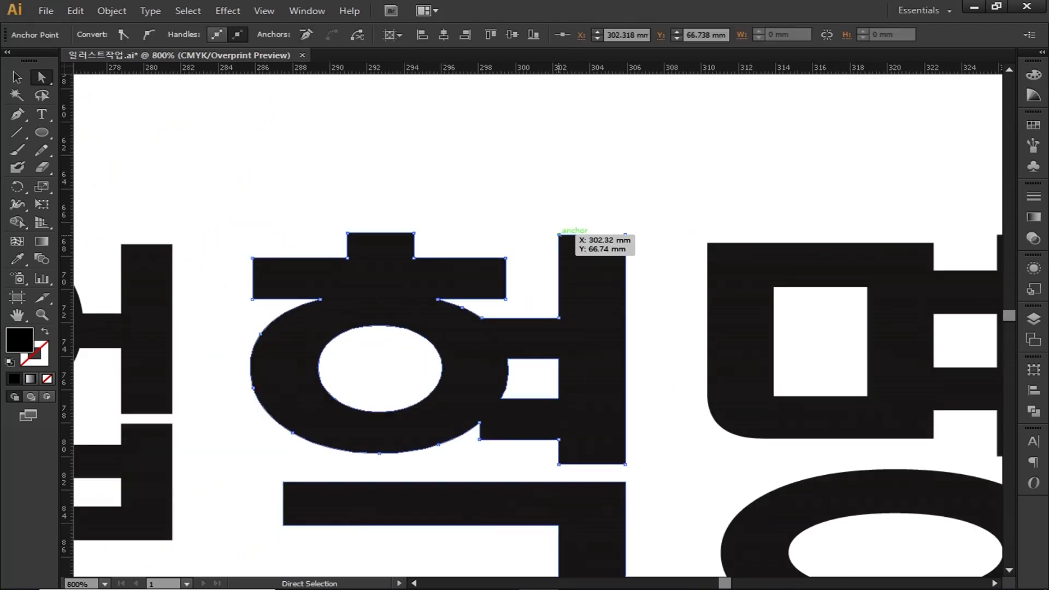
left_click_drag(559, 235, 559, 73)
scroll(599, 230, "down", 3)
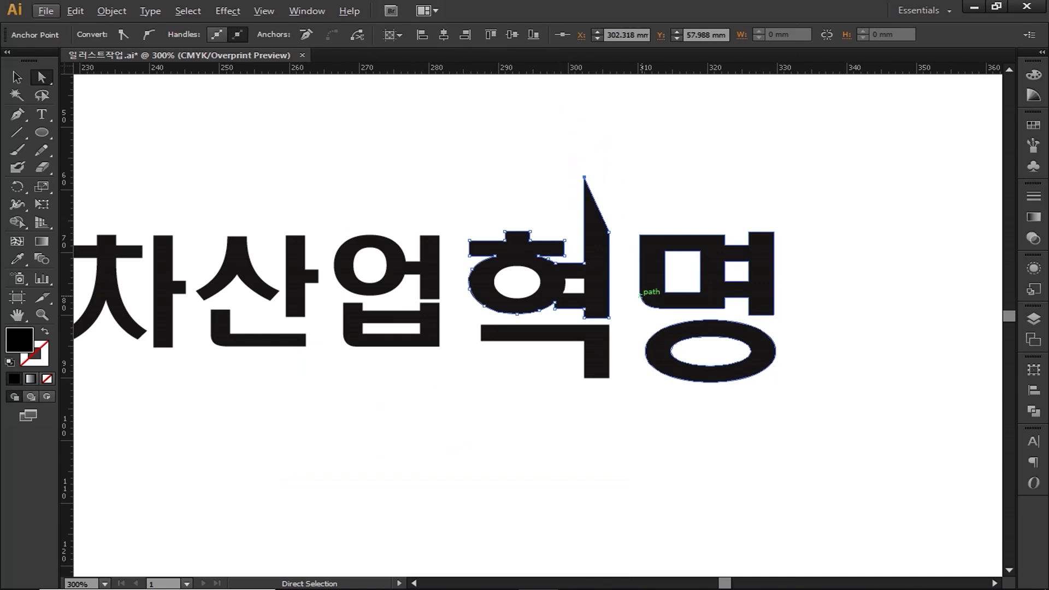
Step: Extend the bottom-right corner of "혁" downward and the top-right corner of "명" upward into matching spikes
left_click_drag(609, 378, 609, 428)
left_click_drag(774, 232, 773, 177)
key("ctrl+shift+a")
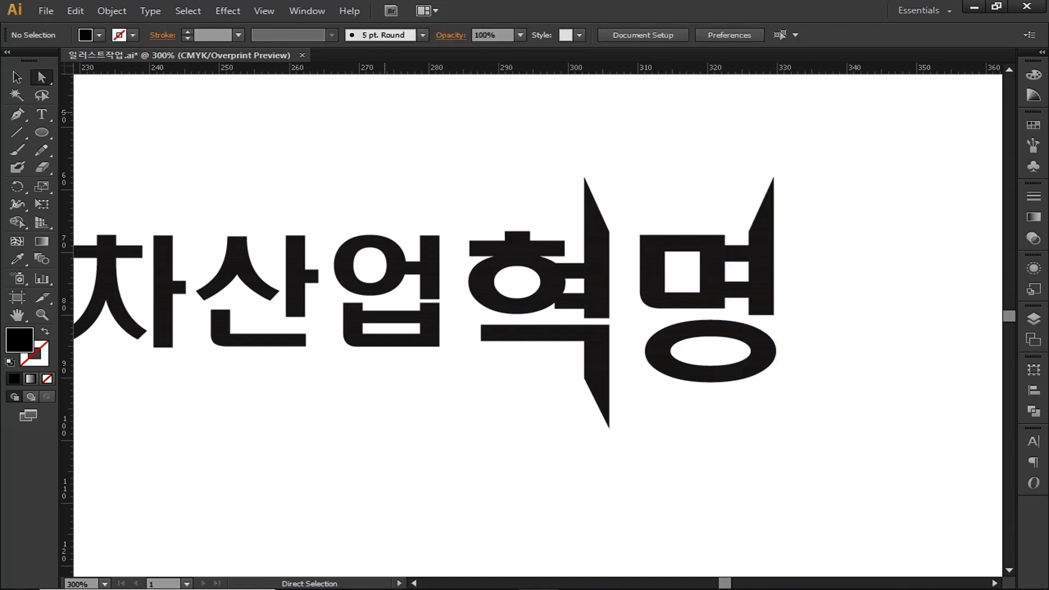
Step: Rotate the whole letter "혁" slightly counterclockwise and clear the selection
left_click_drag(482, 186, 613, 331)
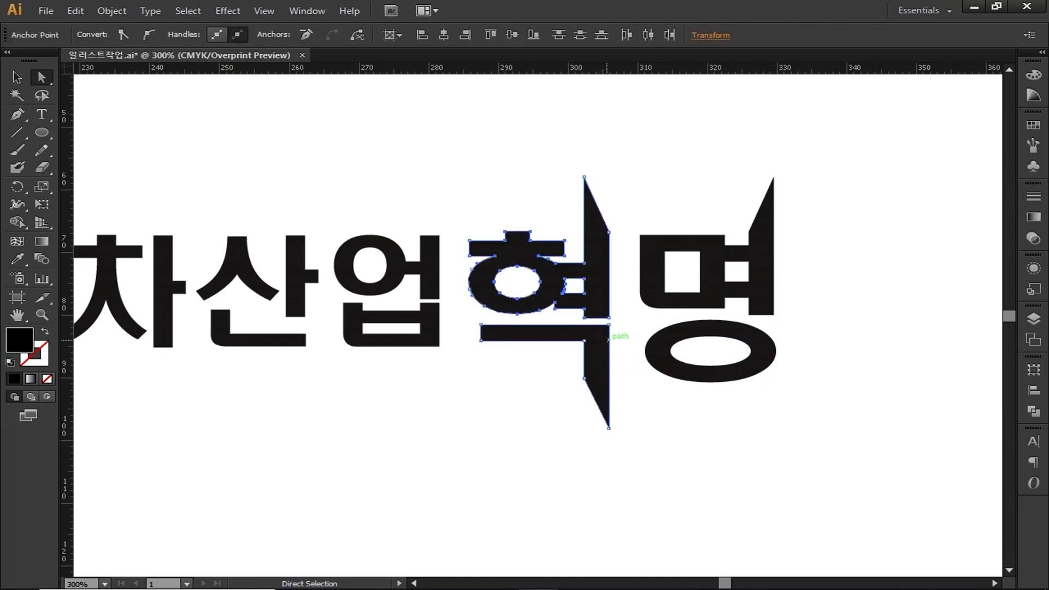
left_click_drag(623, 167, 612, 153)
key("ctrl+shift+a")
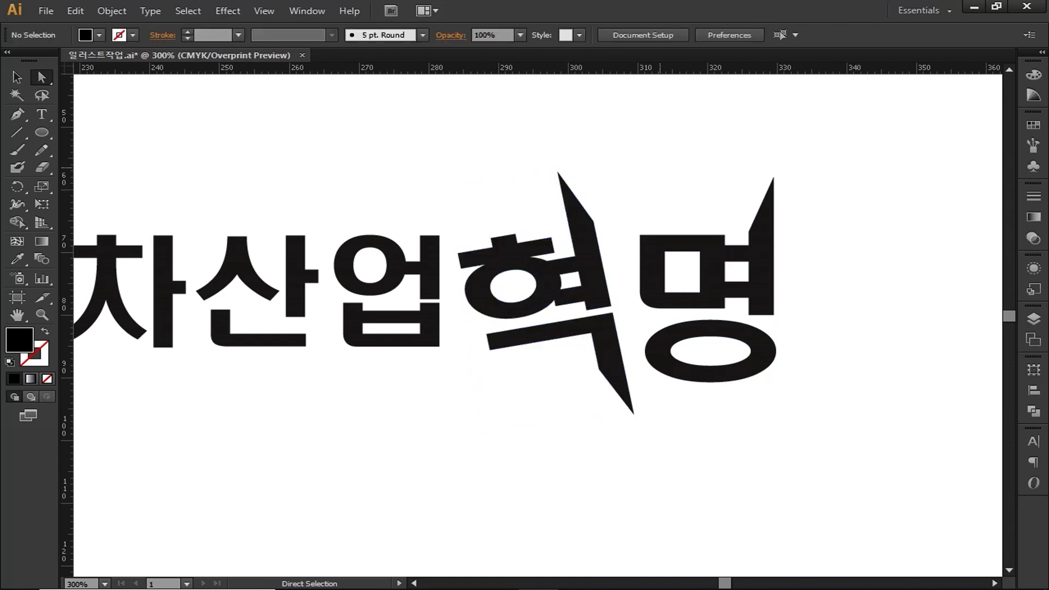
Step: Move the letter "명" with its spike straight down by about 13 mm
left_click_drag(654, 212, 813, 351)
left_click_drag(774, 256, 774, 341)
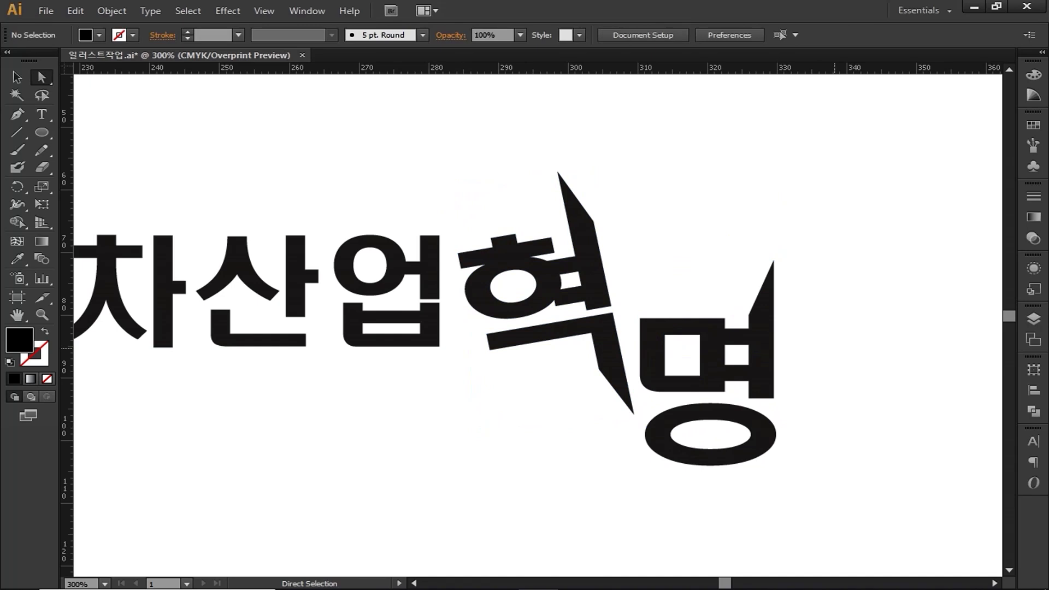
key("v")
Step: Select the entire "4차산업혁명" title and apply a linear gradient fill to it
key("ctrl+minus")
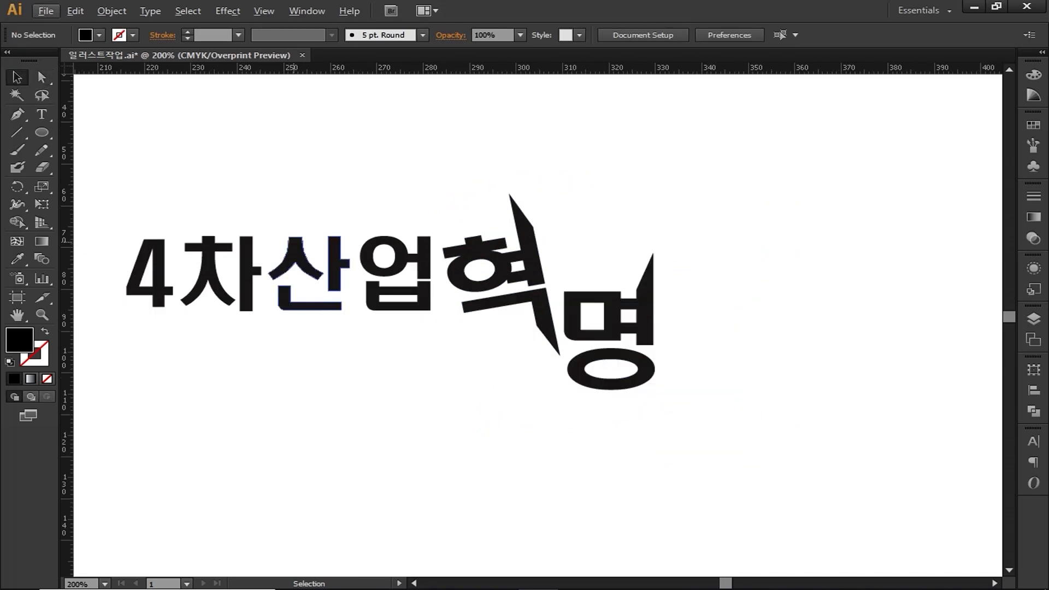
left_click_drag(127, 191, 704, 397)
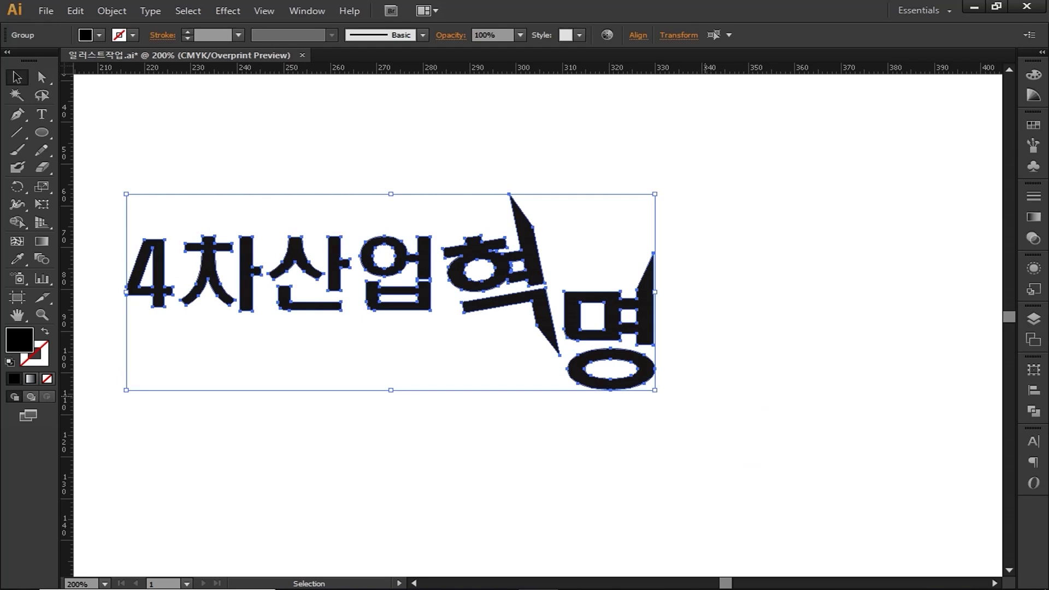
key("g")
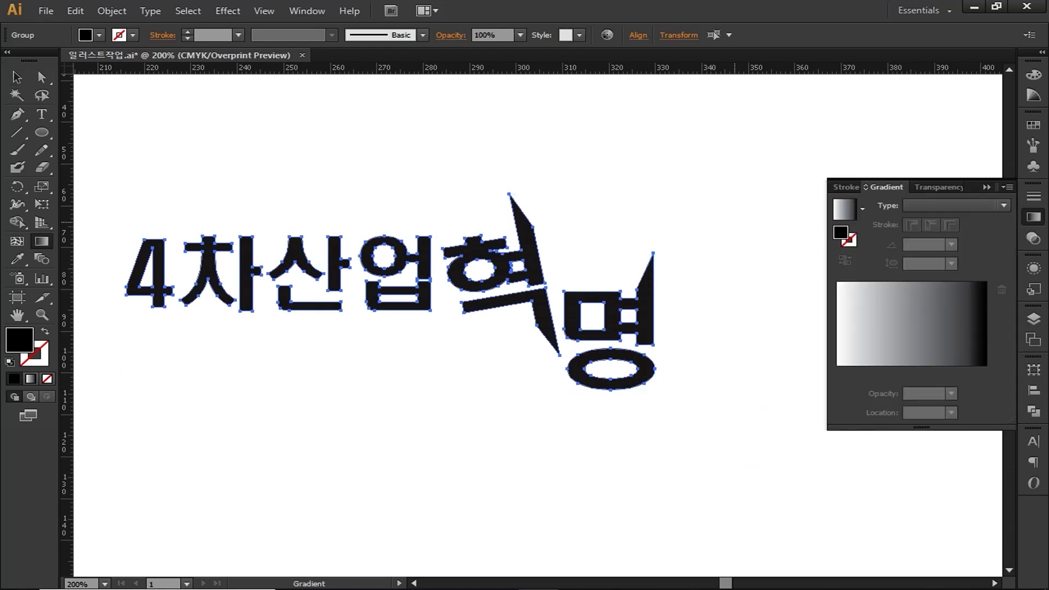
left_click(1004, 206)
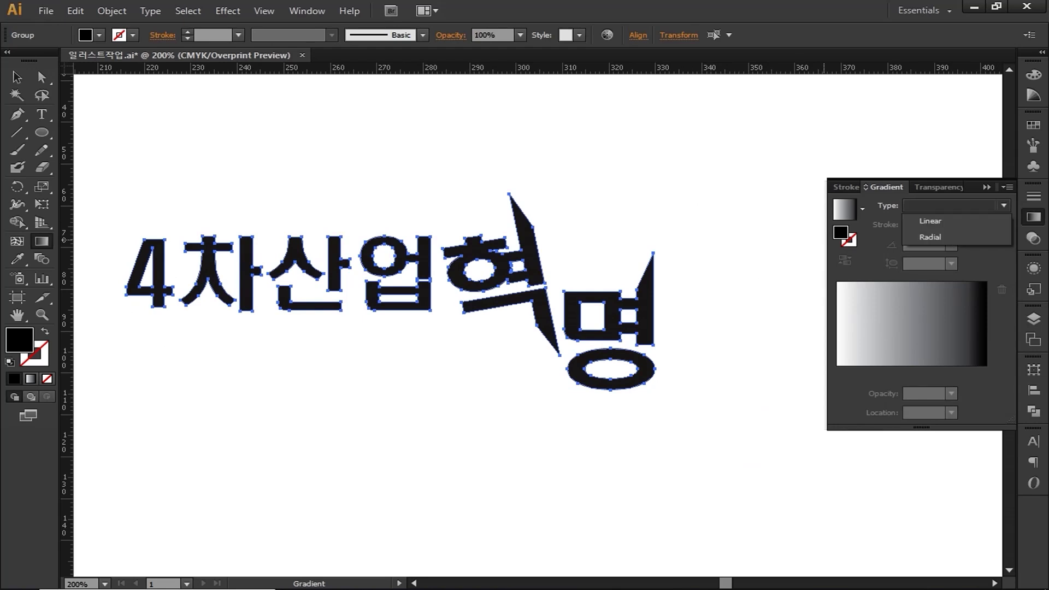
left_click(923, 220)
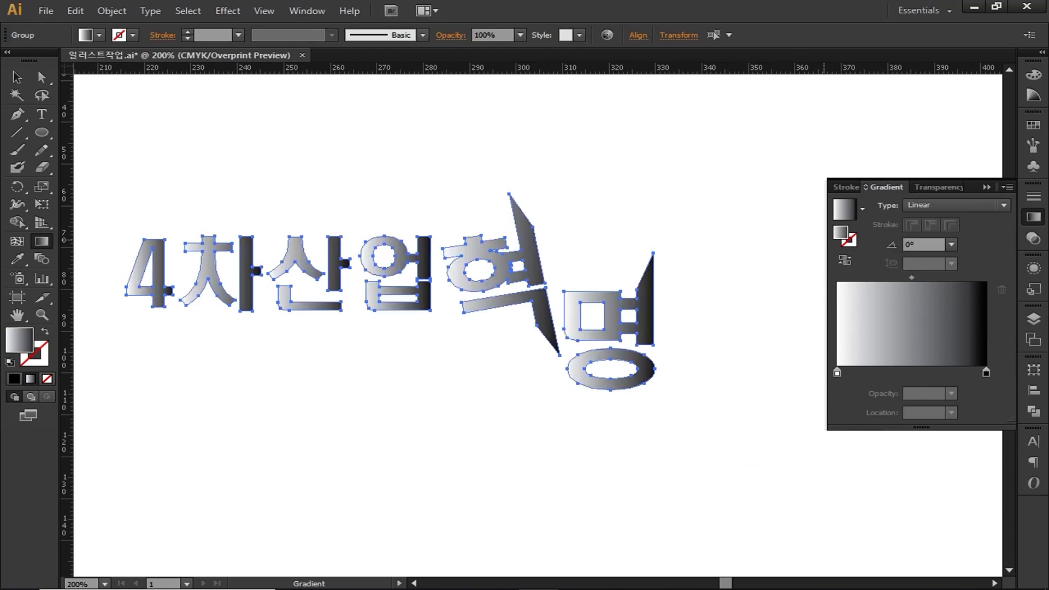
Step: Switch the gradient's white start stop to CMYK and set its yellow value to 100%
double_click(837, 372)
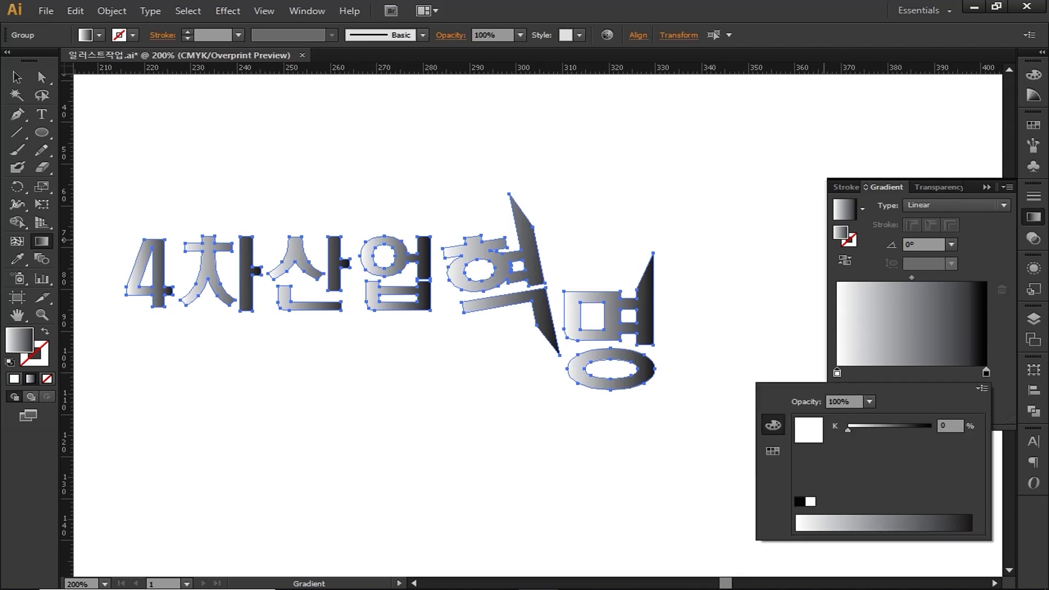
left_click(982, 388)
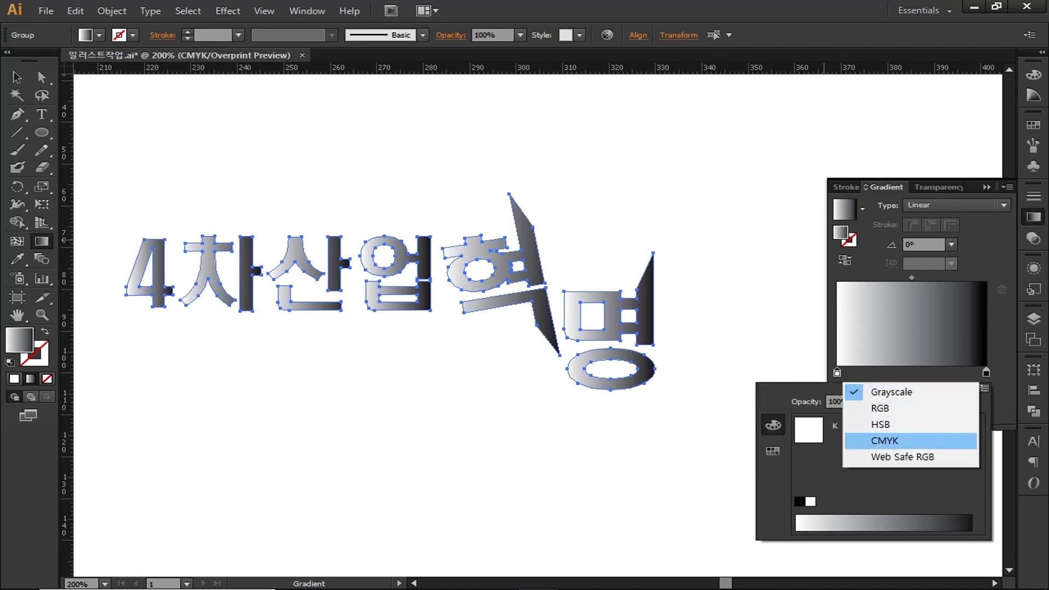
left_click(884, 441)
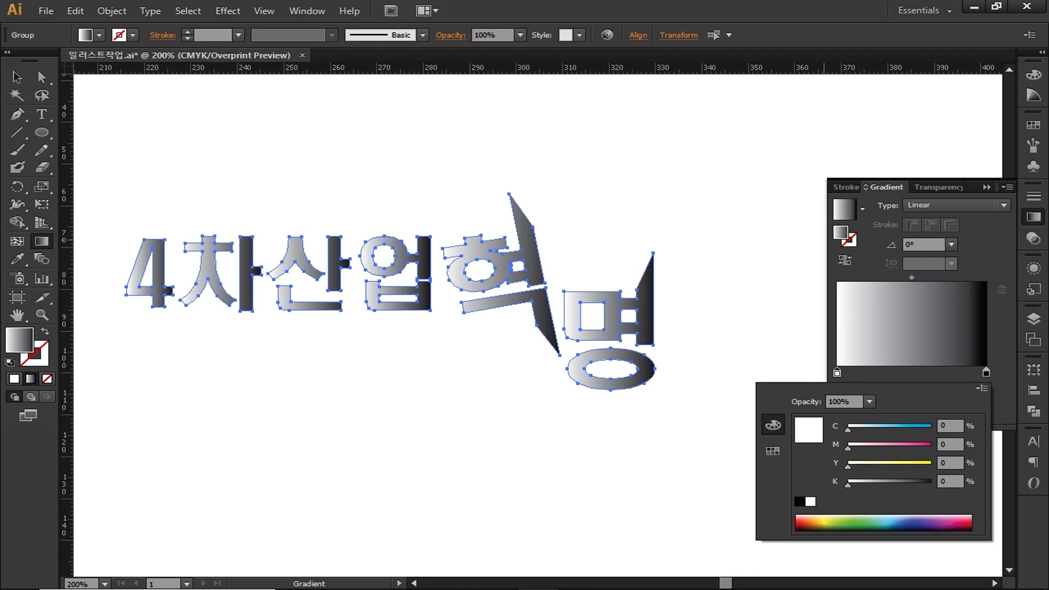
left_click(950, 425)
key("Tab")
key("Tab")
type("100")
key("Return")
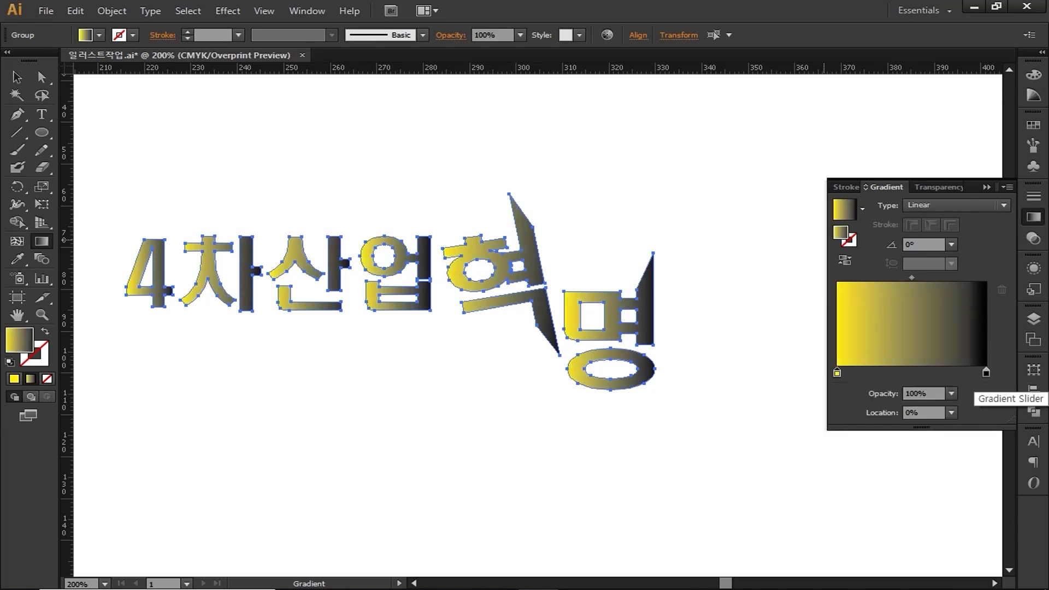
Step: Switch the gradient's black end stop to CMYK with M 100%, Y 90%, K 0%, and stretch the gradient horizontally across the whole title
double_click(987, 372)
left_click(982, 388)
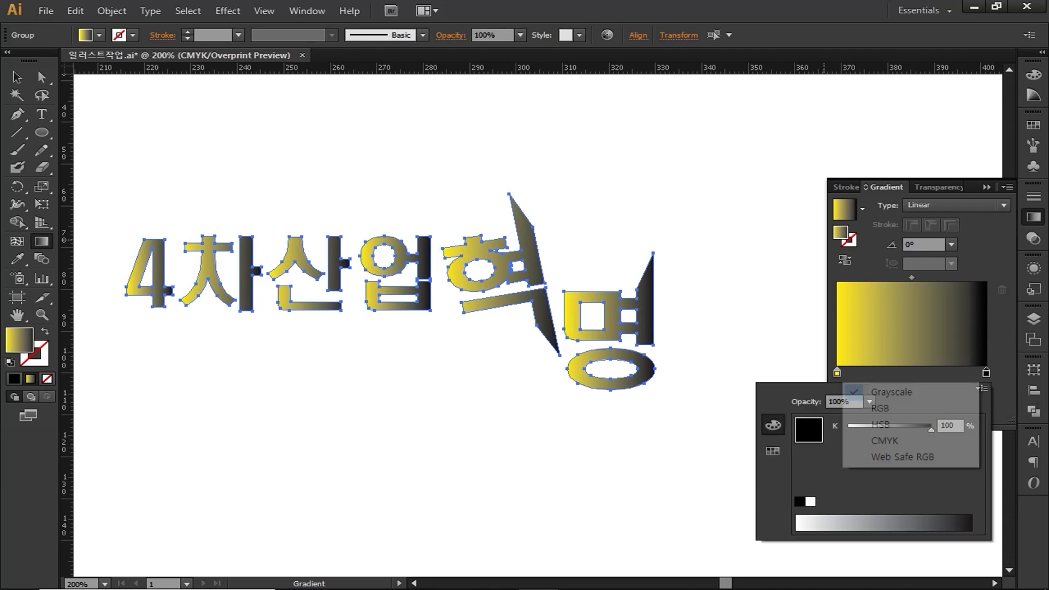
left_click(885, 437)
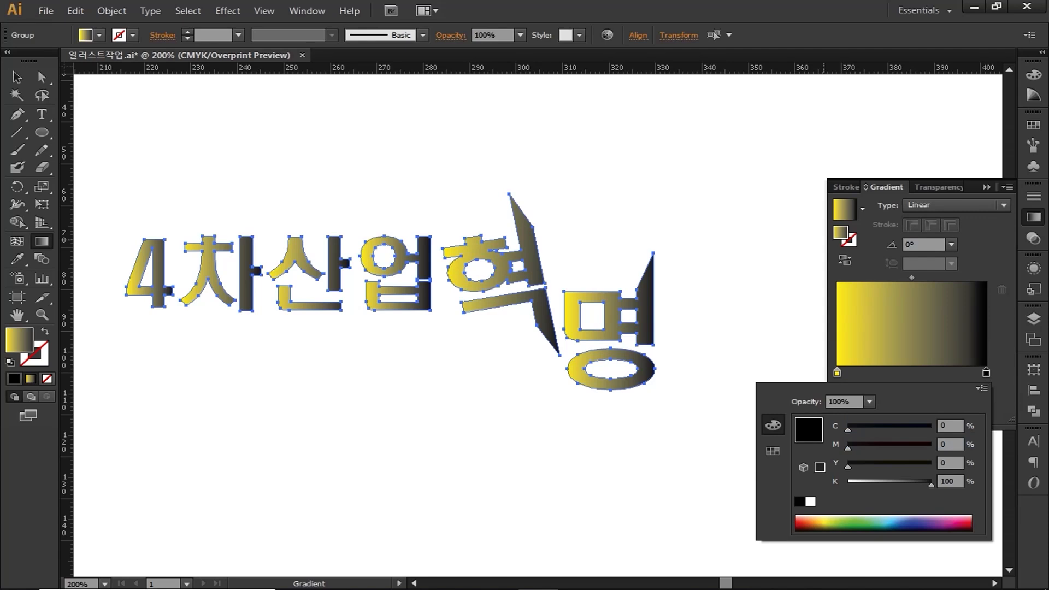
double_click(945, 444)
type("100")
key("Tab")
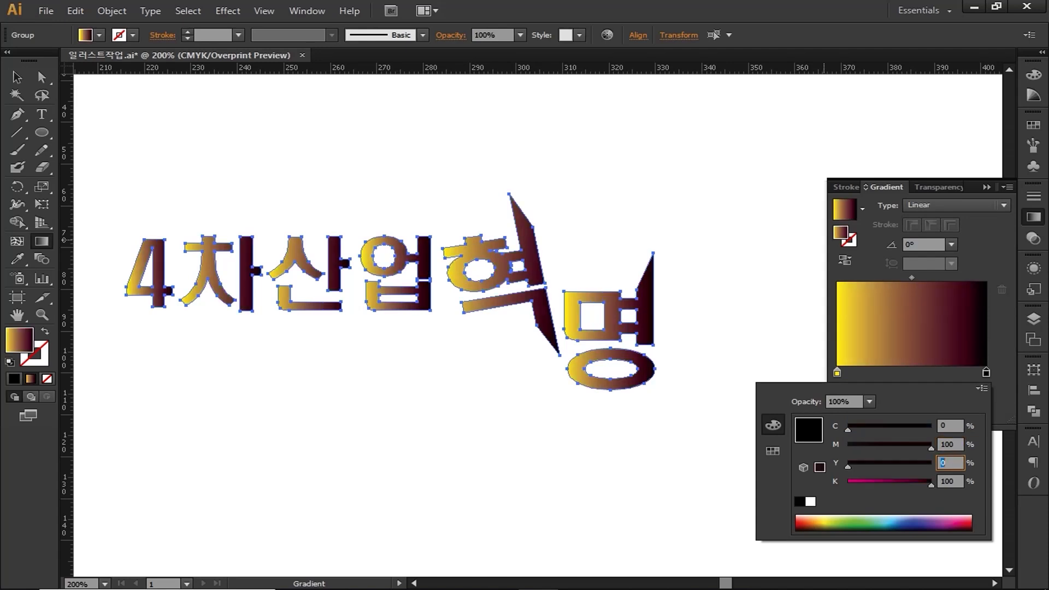
type("90")
key("Tab")
type("0")
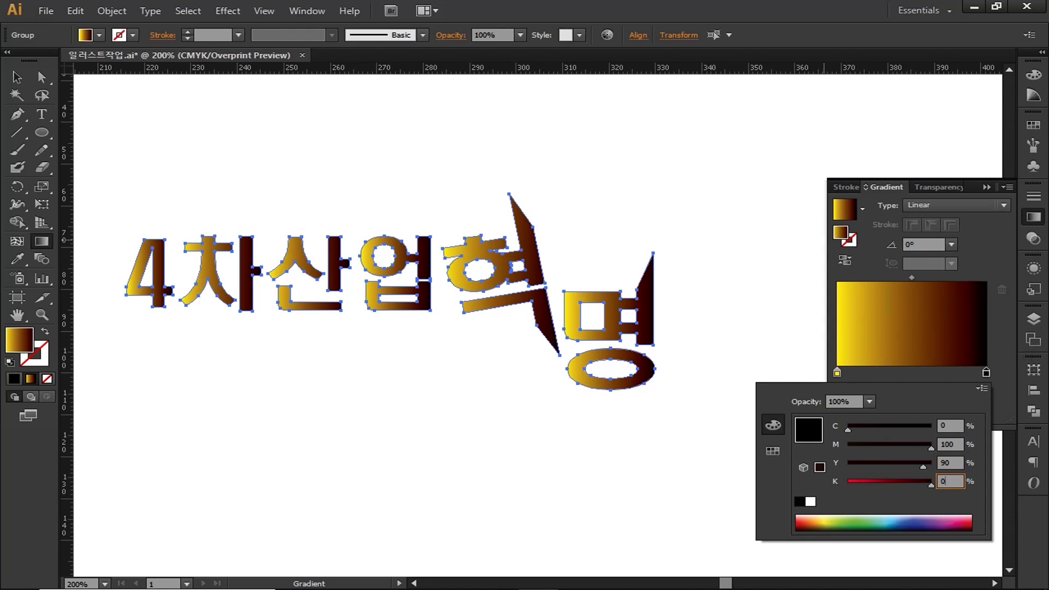
key("Return")
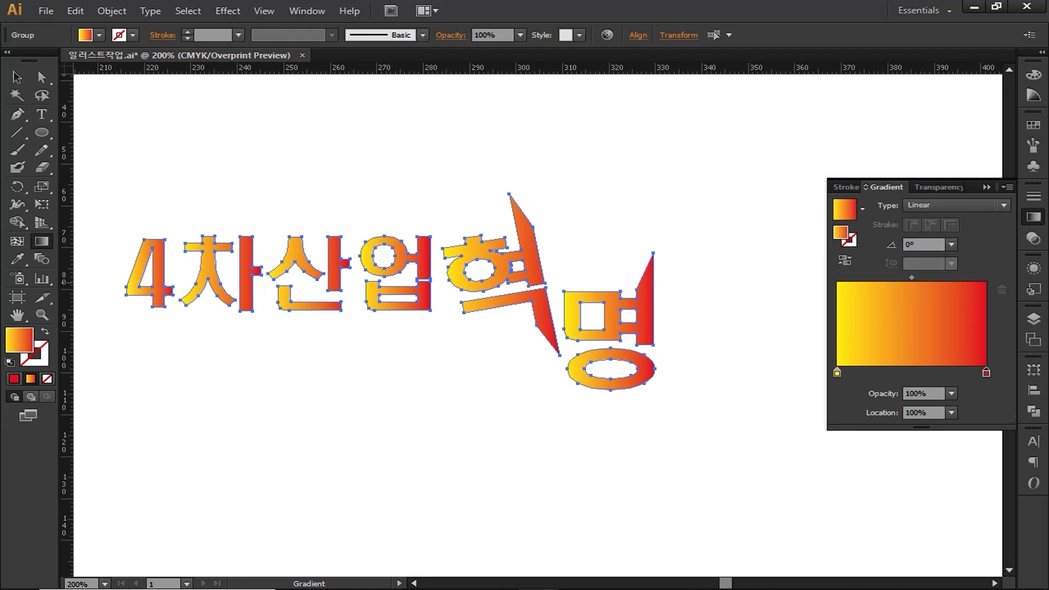
left_click_drag(115, 290, 696, 290)
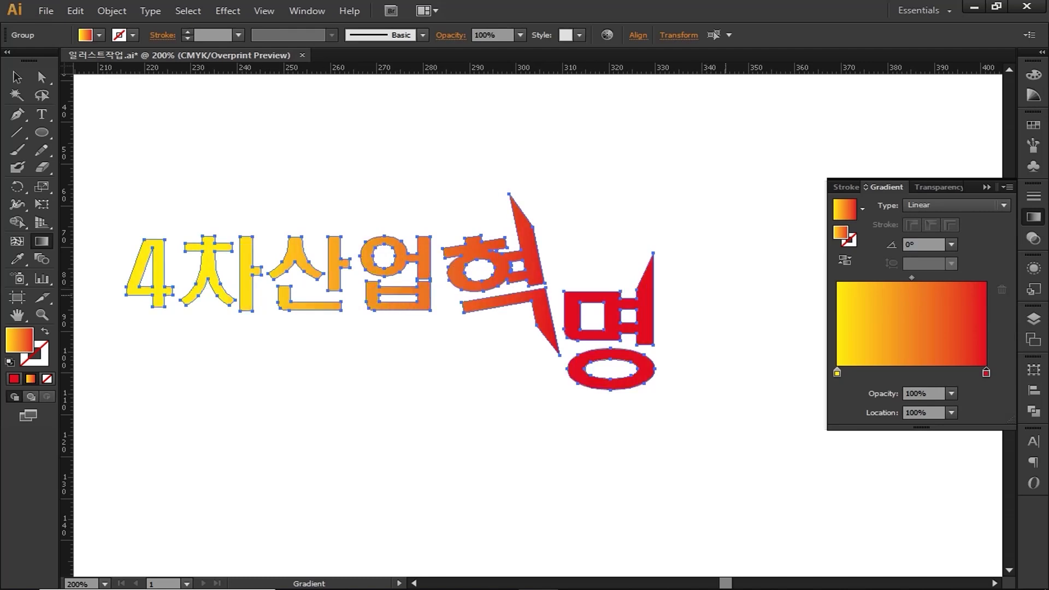
Step: Add the text "심포지엄" in HY헤드라인M below the title's middle letters, scaled to about 31.84 pt
key("t")
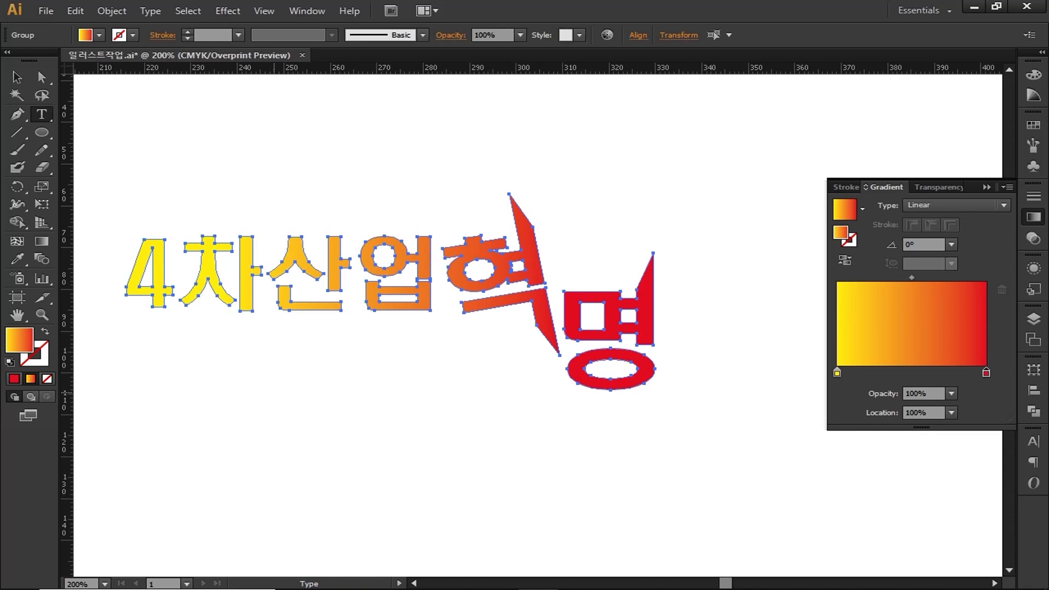
left_click(274, 386)
type("심포지엄")
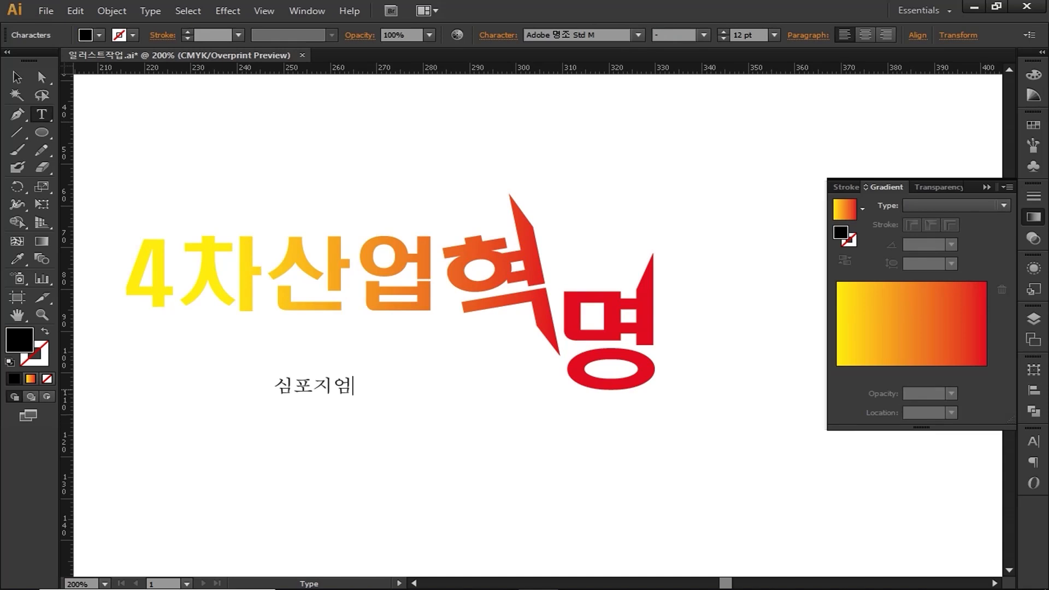
key("ctrl+t")
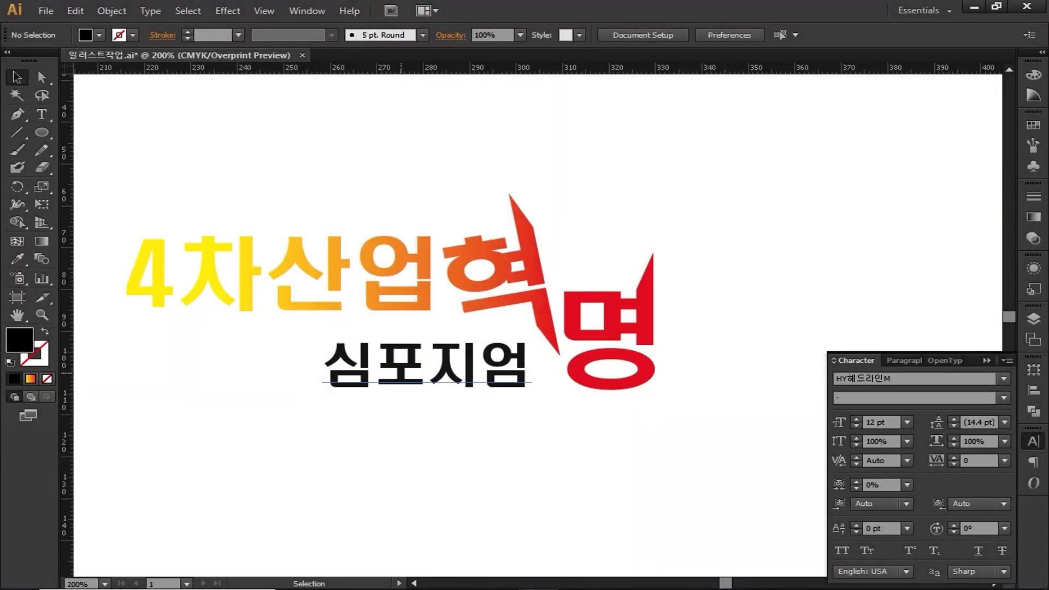
Step: Recolor the "심포지엄" text light blue with a fill of C 40%, M 0%, Y 0%, K 0%
left_click(401, 374)
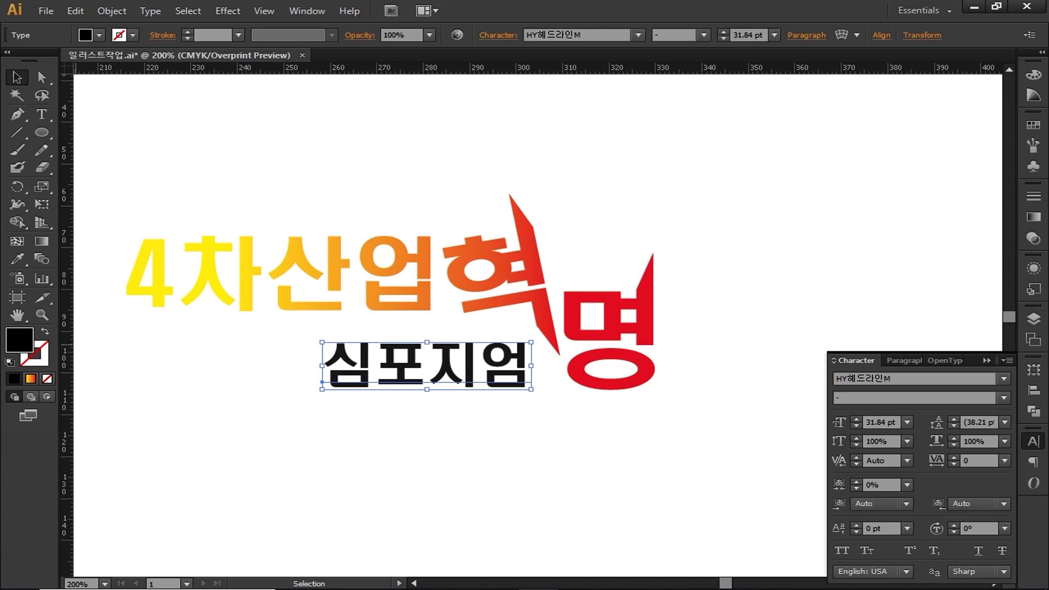
double_click(19, 343)
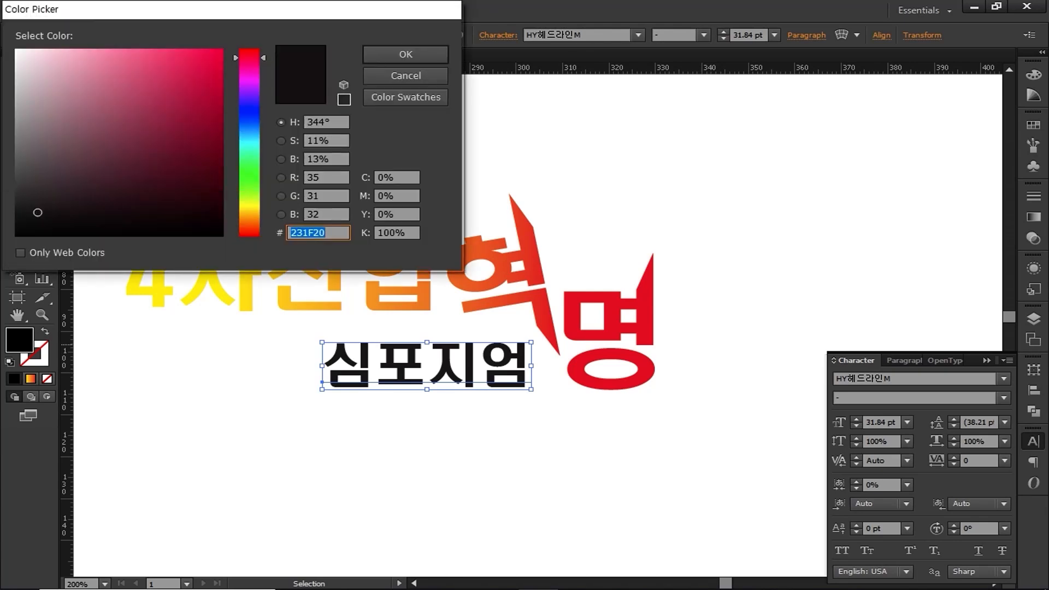
double_click(387, 178)
type("40")
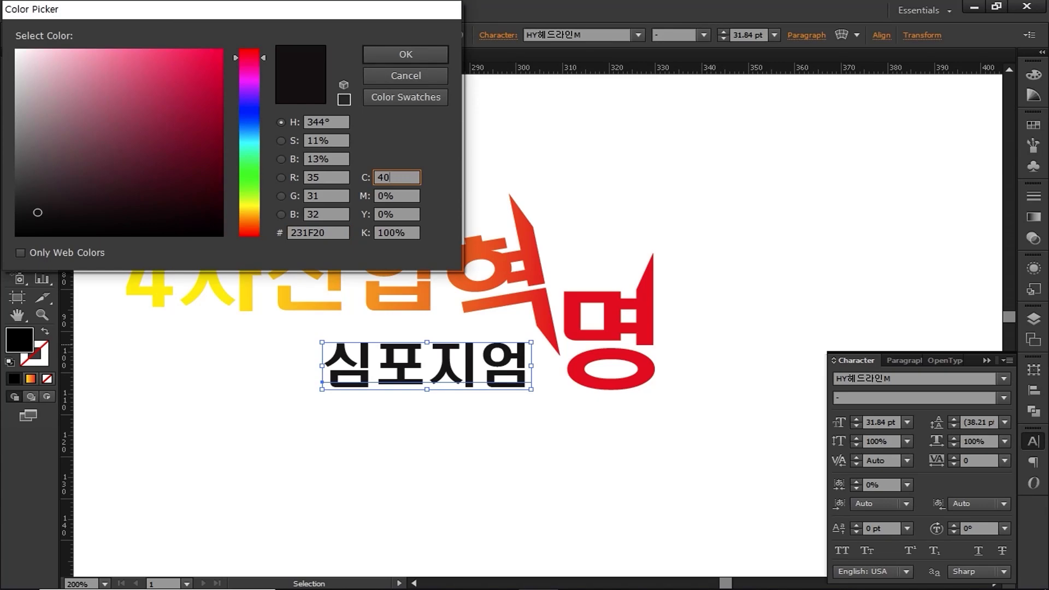
double_click(389, 233)
type("0")
key("Return")
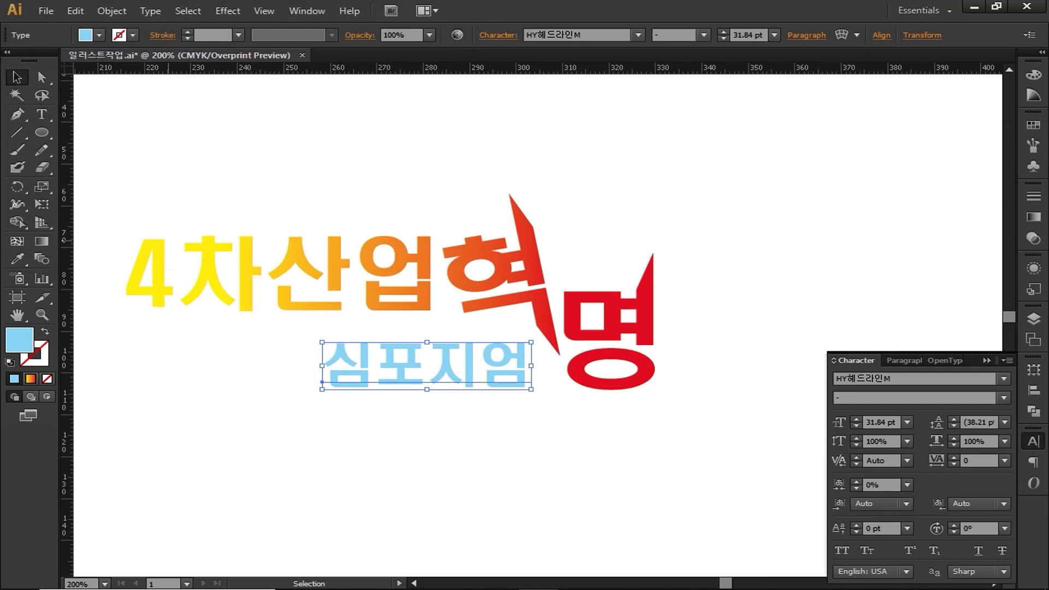
Step: Convert the "심포지엄" text to outlines
left_click(42, 360)
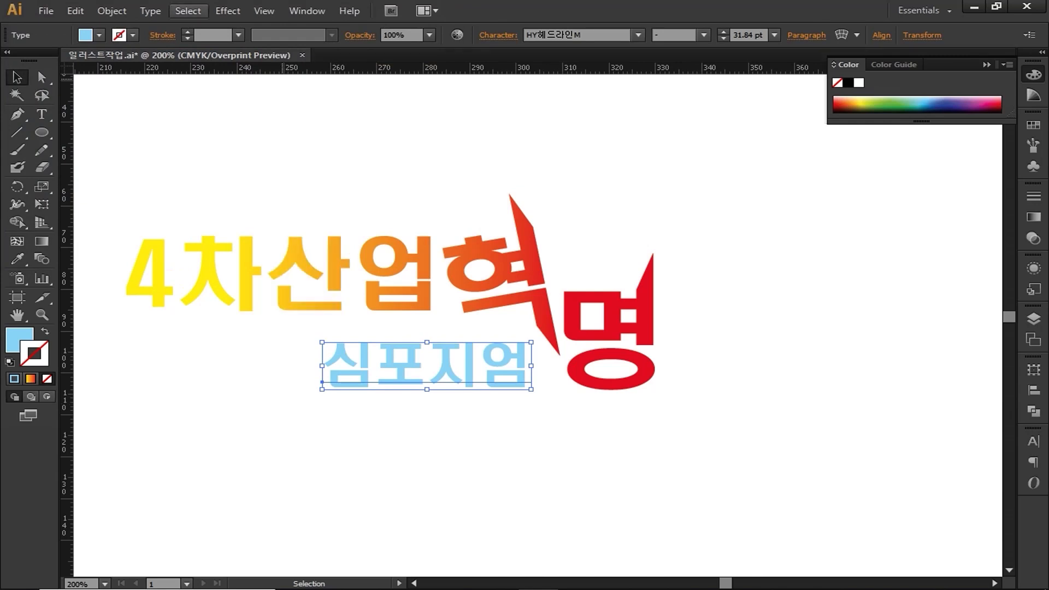
left_click(151, 11)
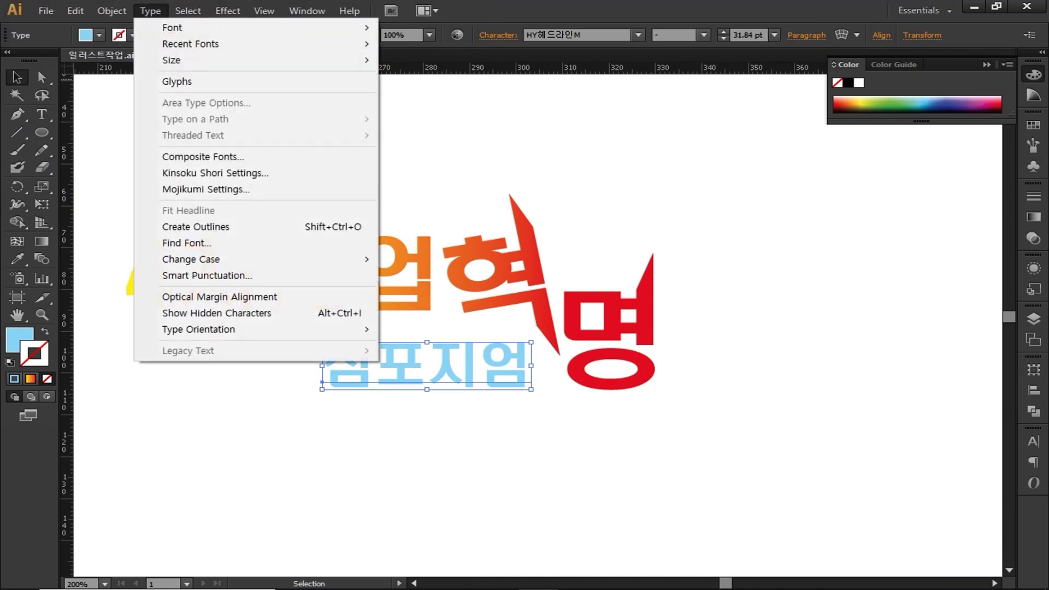
left_click(196, 227)
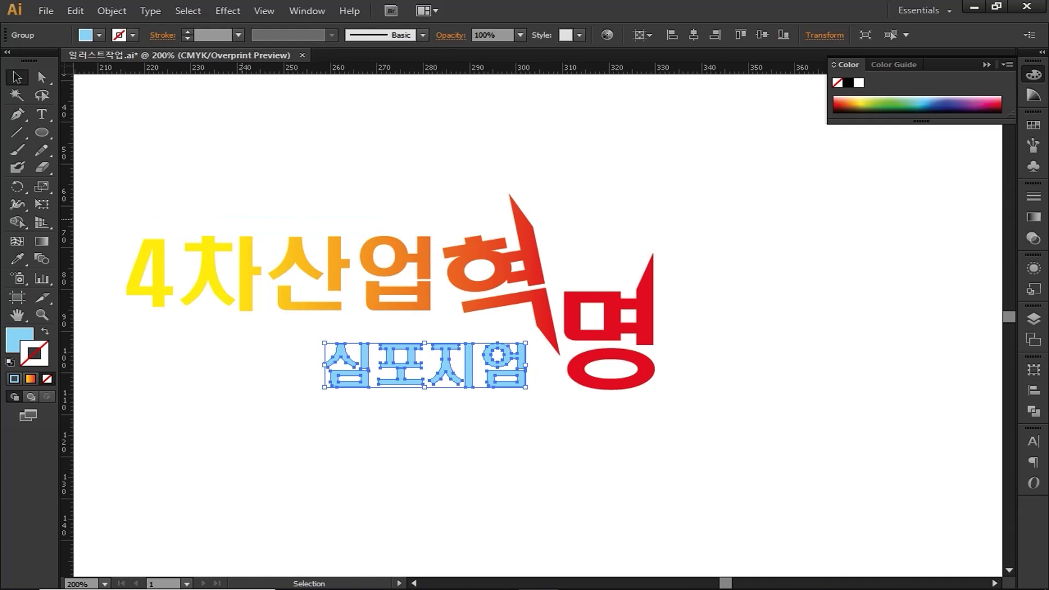
Step: Turn off Overprint Preview over the empty canvas area beyond the title
left_click_drag(765, 339, 115, 293)
left_click(264, 10)
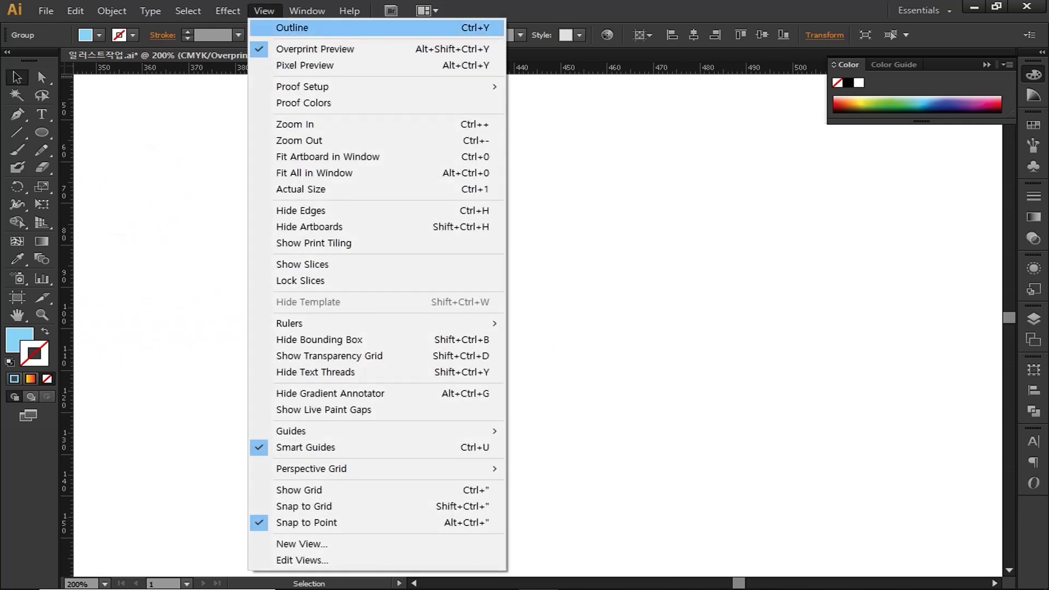
left_click(315, 49)
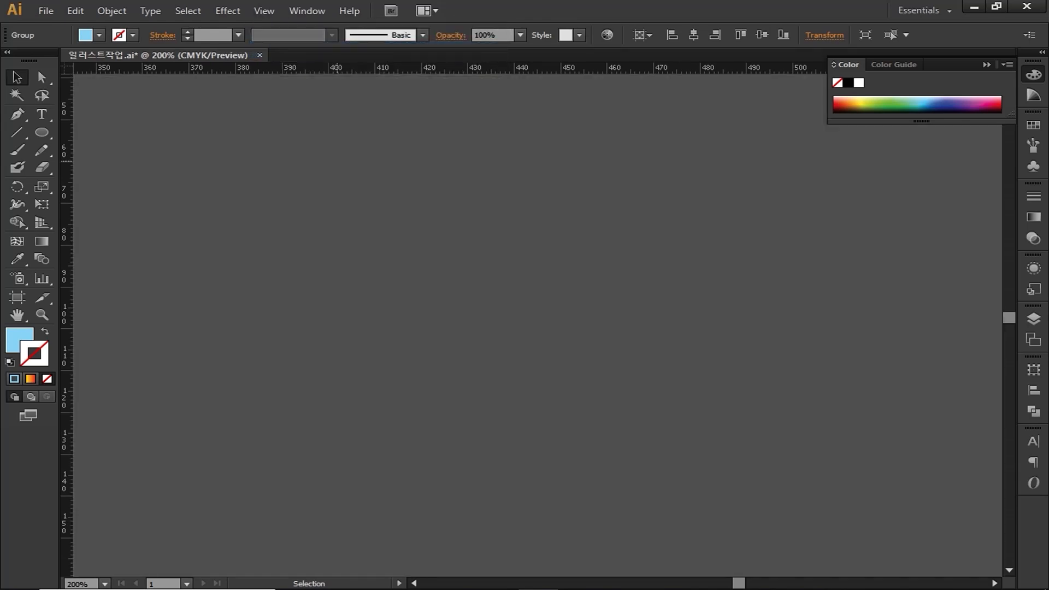
Step: Set the fill to none and the stroke color to white, FFFFFF
key("x")
left_click(47, 379)
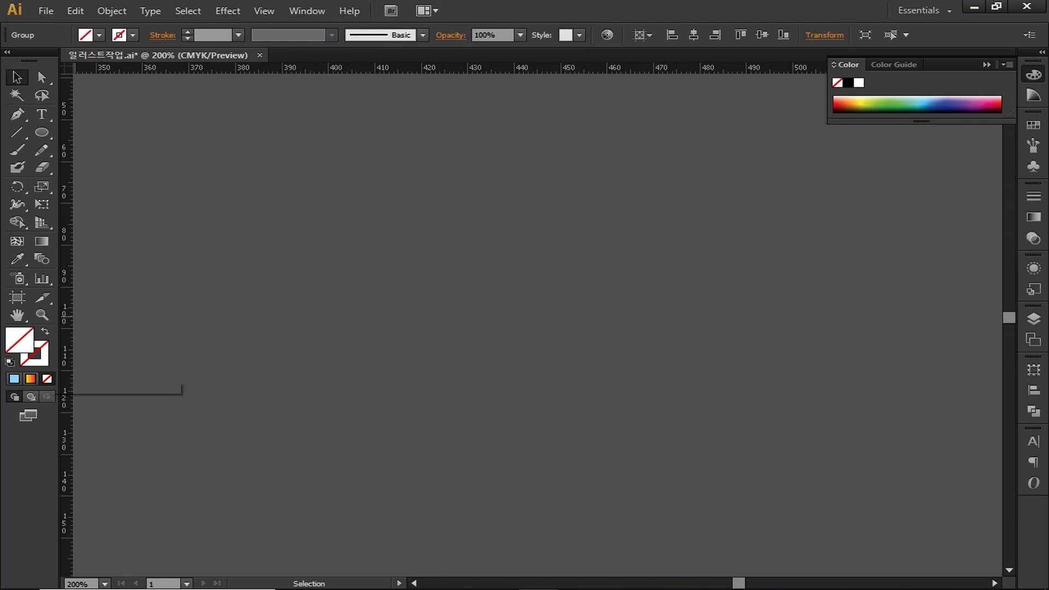
double_click(40, 359)
type("ffffff")
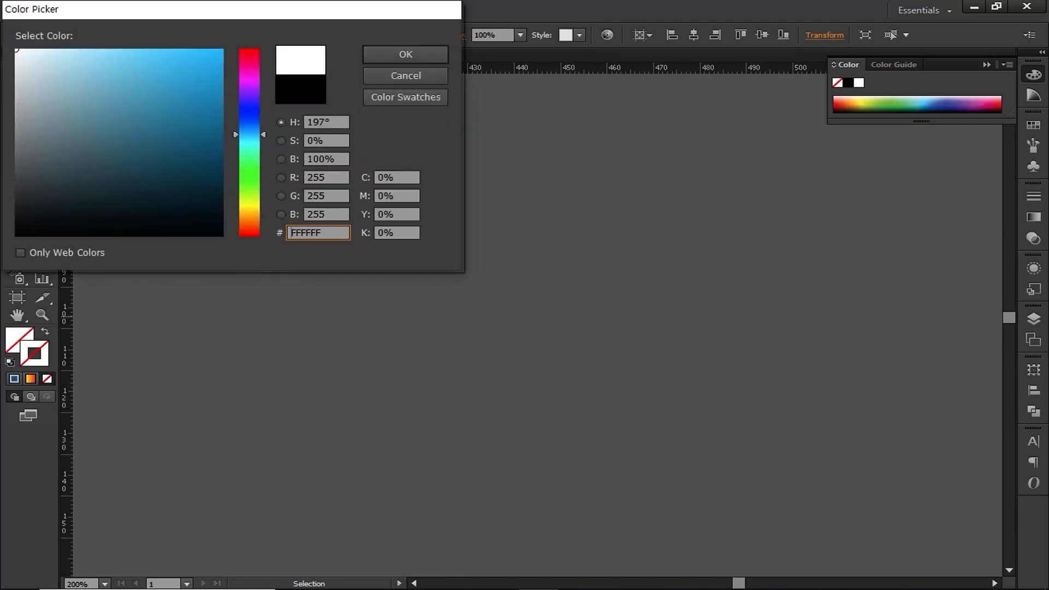
key("Return")
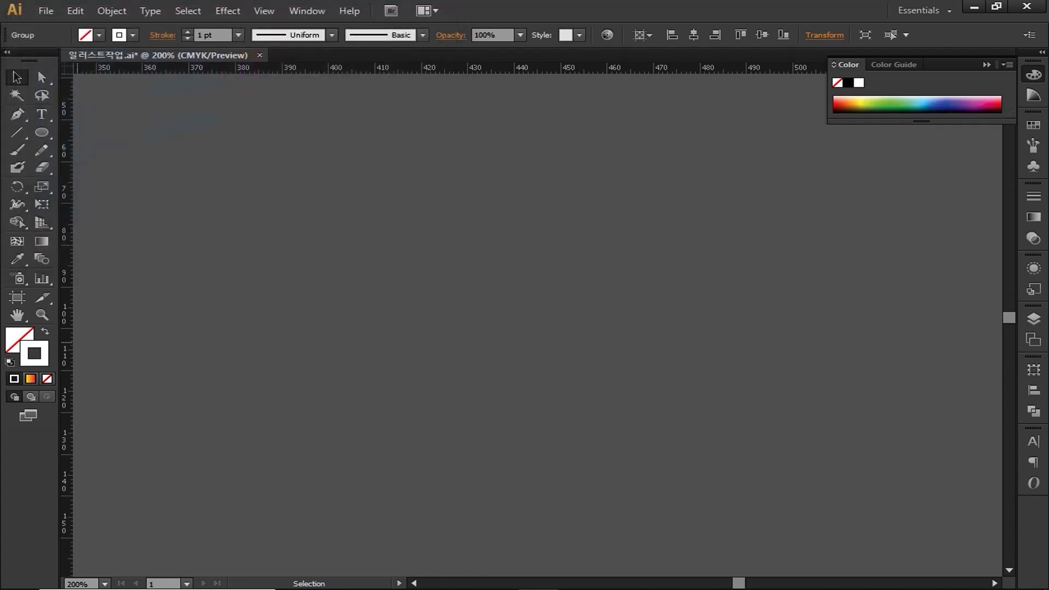
Step: Draw a closed, downward-pointing five-pointed star of crossing straight lines with the Pen tool, about 48 mm wide and 51 mm tall
key("p")
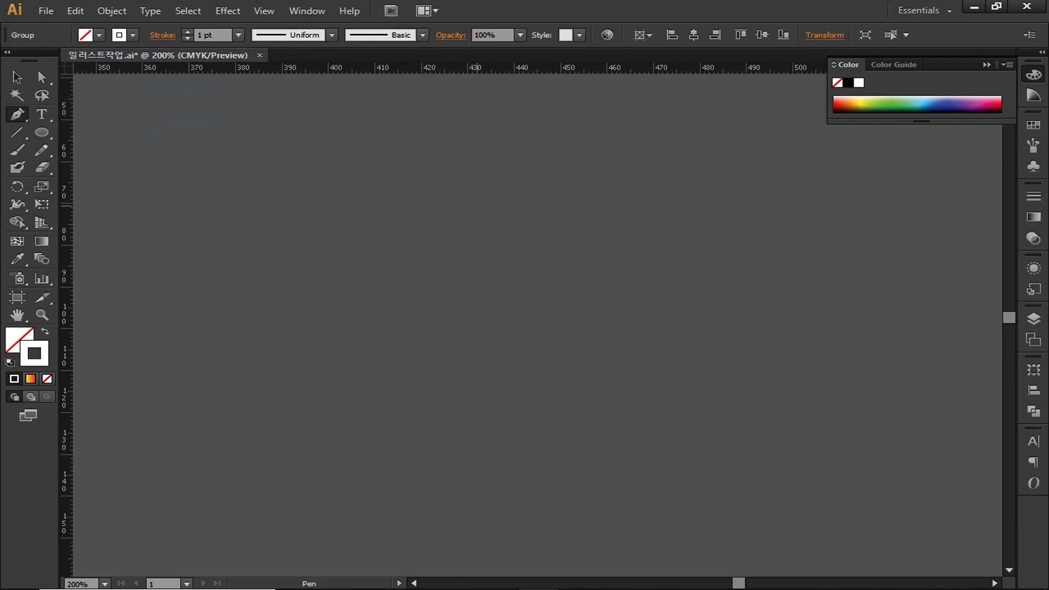
left_click(473, 204)
left_click(296, 340)
left_click(526, 359)
left_click(355, 203)
left_click(375, 386)
left_click(474, 204)
left_click_drag(383, 385, 389, 384)
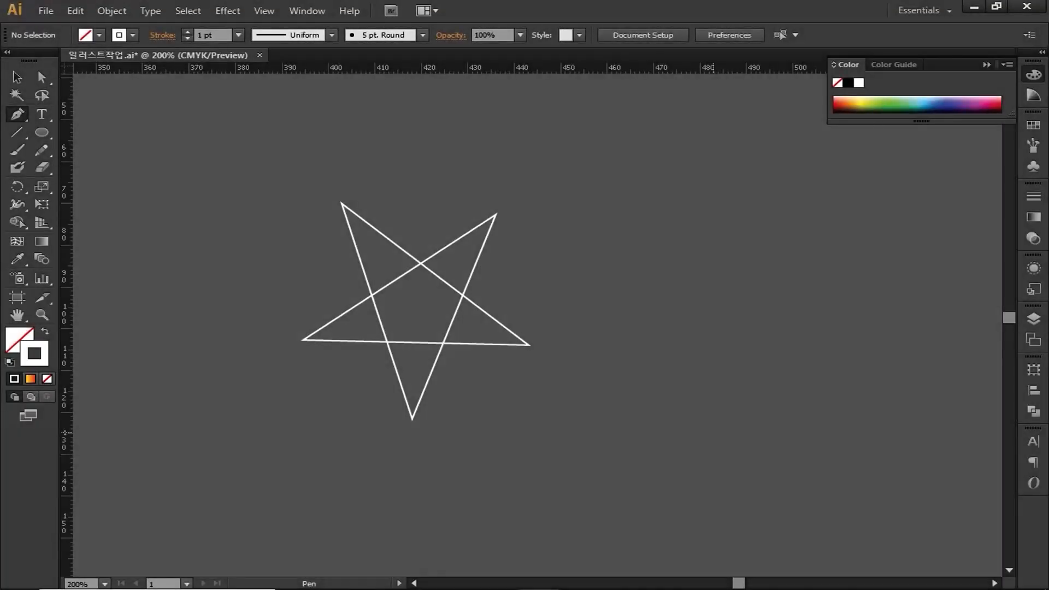
Step: Apply the first brush from the Artistic_Paintbrush library to the star's outline
left_click(17, 77)
left_click_drag(212, 176, 642, 492)
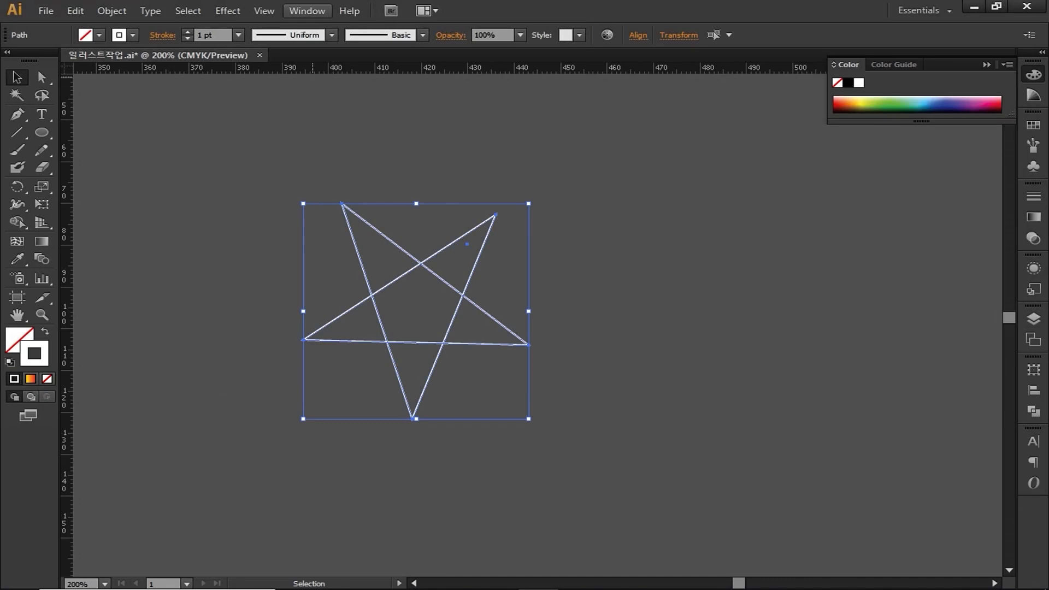
left_click(308, 10)
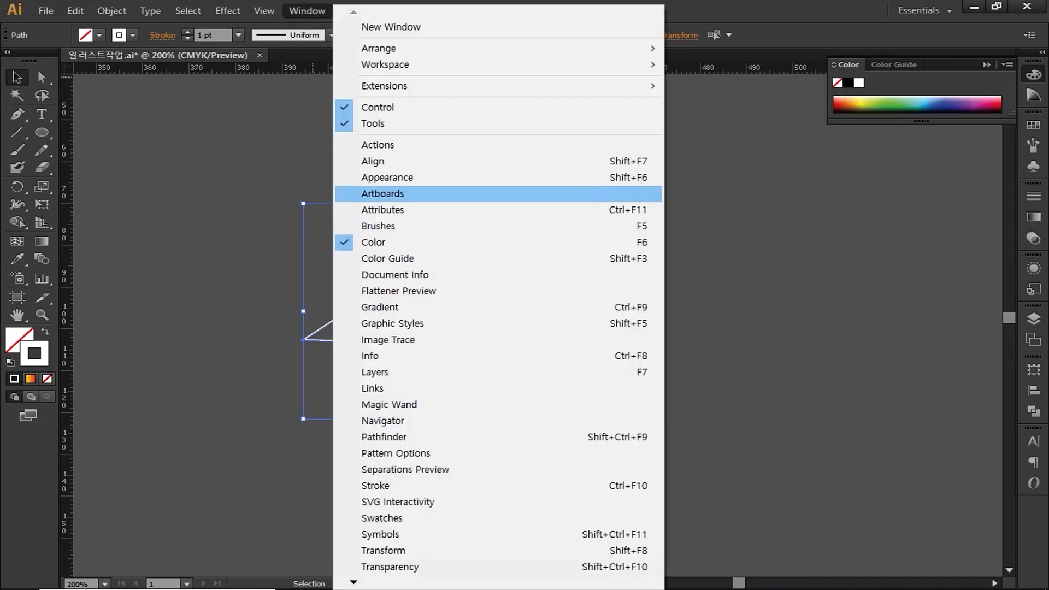
left_click(378, 226)
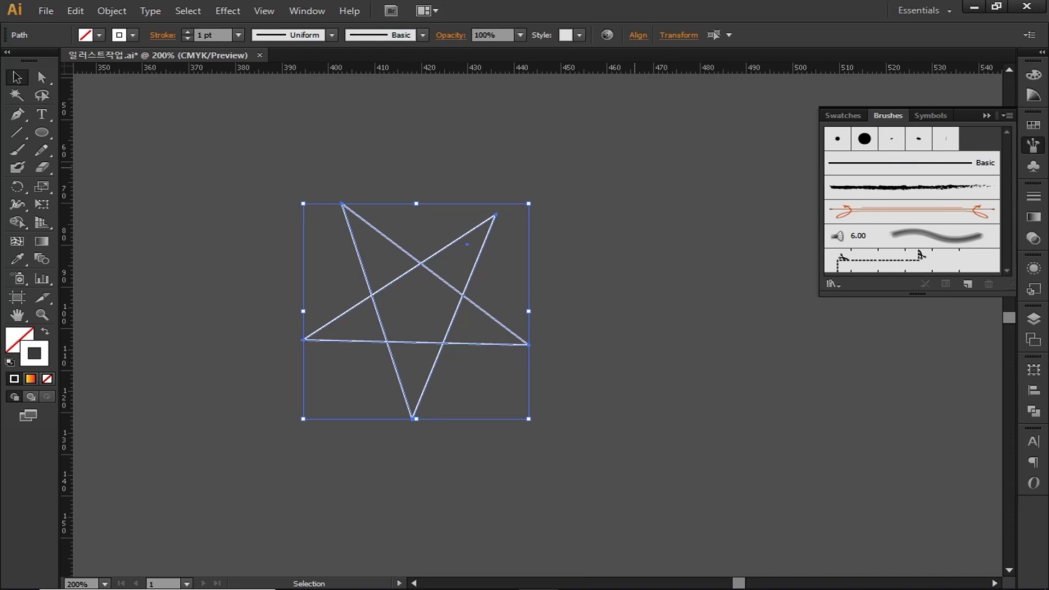
left_click(833, 284)
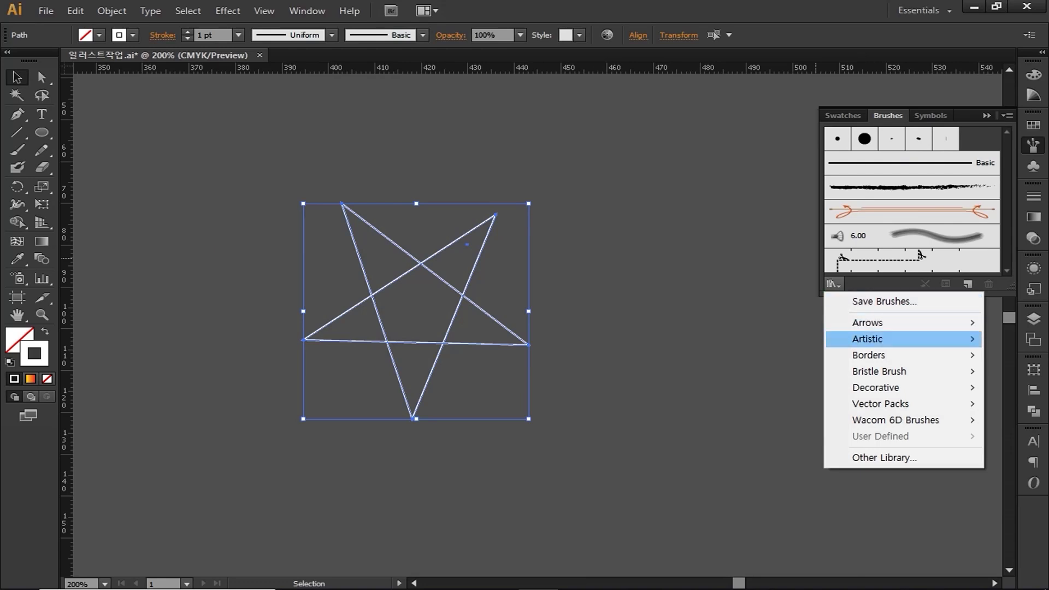
mouse_move(875, 339)
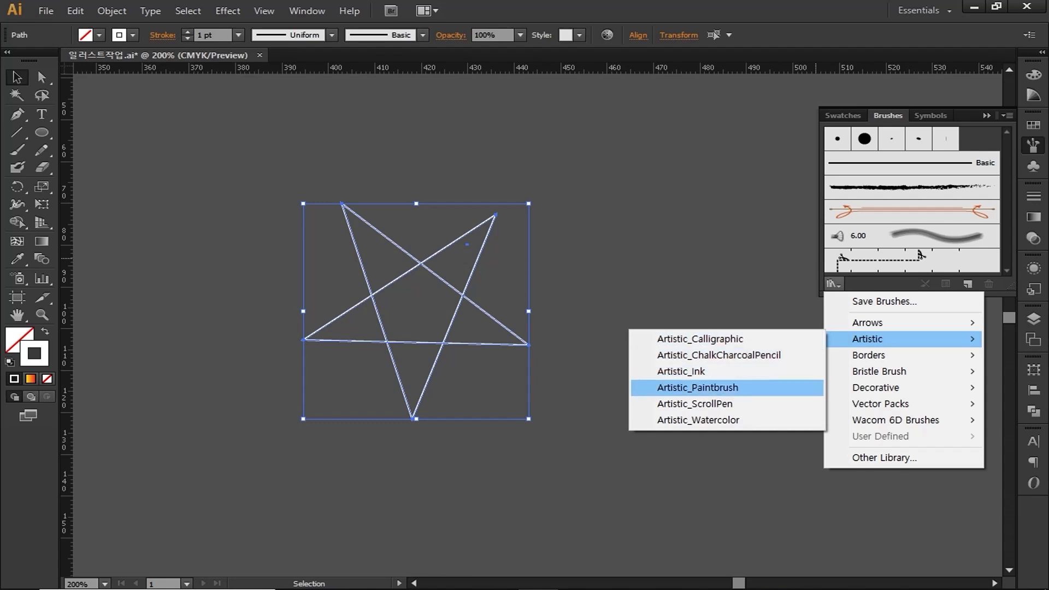
left_click(697, 387)
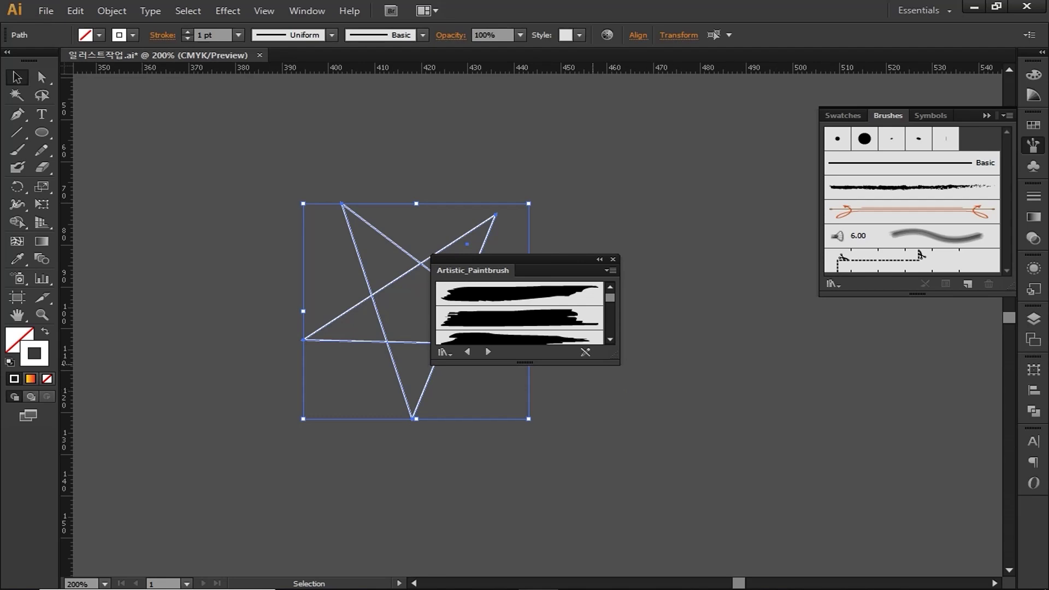
left_click(591, 294)
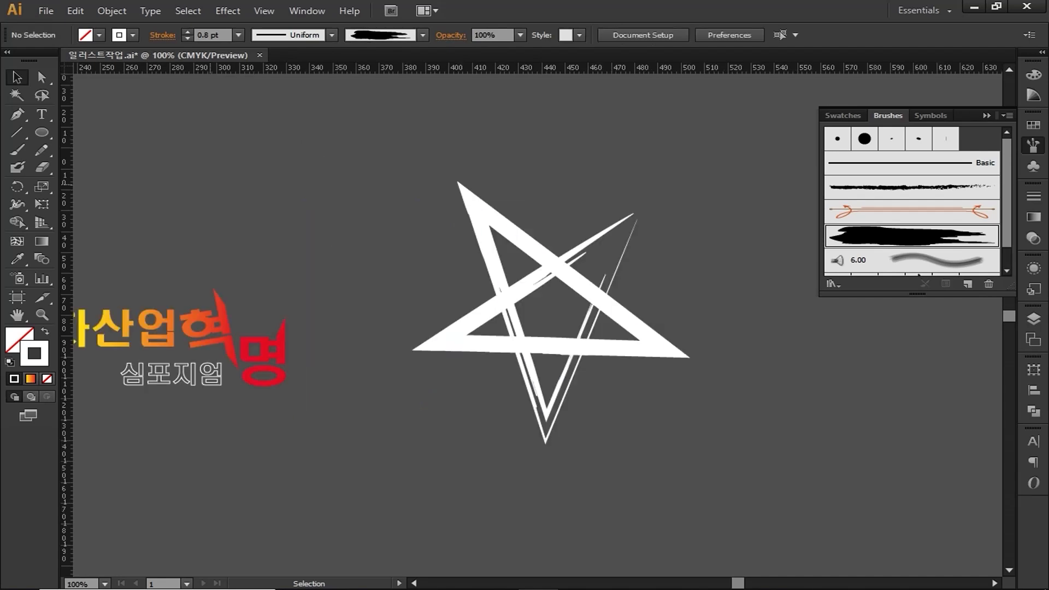
Step: Shrink the brushed star to about 15 mm wide and place it just above the "명" character of the title
left_click_drag(429, 185, 539, 253)
key("ctrl+plus")
left_click_drag(498, 201, 271, 252)
left_click_drag(454, 294, 832, 330)
left_click_drag(690, 339, 498, 310)
scroll(597, 263, "up", 1)
left_click_drag(540, 245, 548, 333)
left_click_drag(542, 327, 501, 304)
left_click_drag(469, 292, 478, 335)
left_click(561, 323)
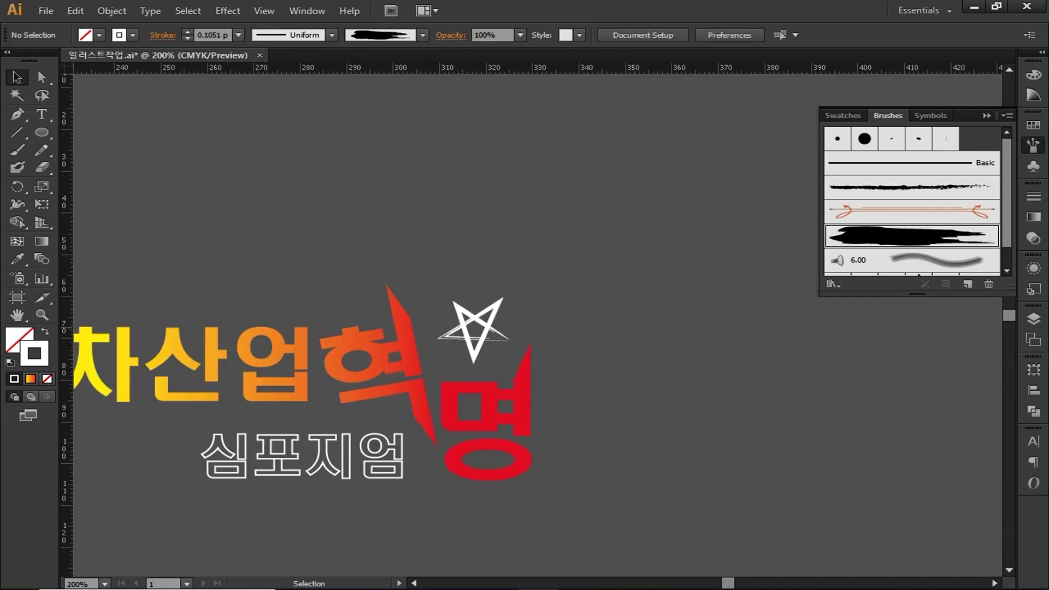
Step: Add a smaller, tilted copy of the star to its upper right and group the title, subtitle and both stars
left_click_drag(495, 316, 565, 308)
left_click(589, 296)
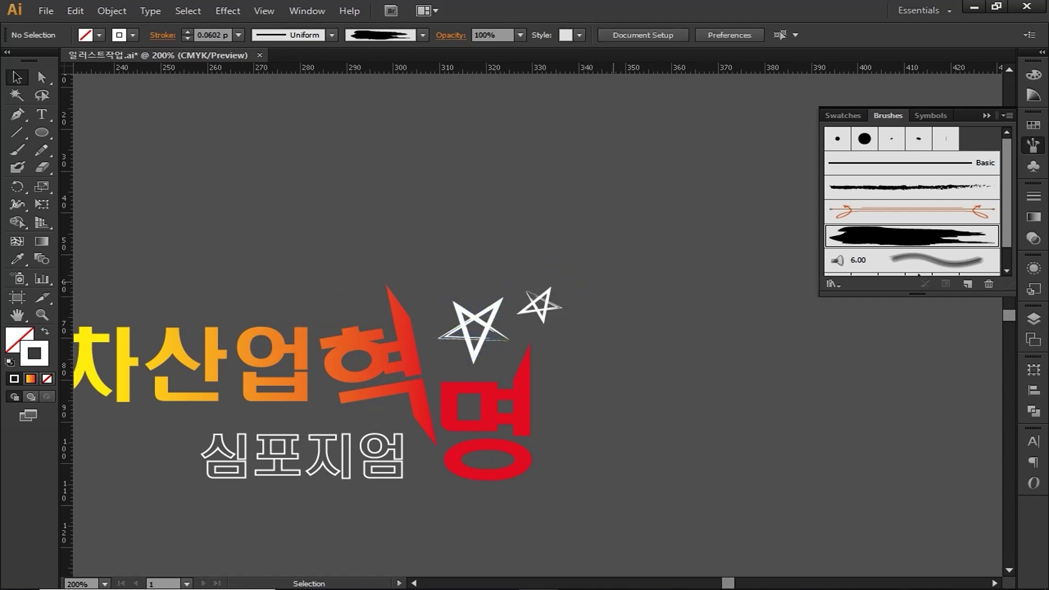
scroll(589, 296, "down", 1)
left_click_drag(140, 235, 615, 471)
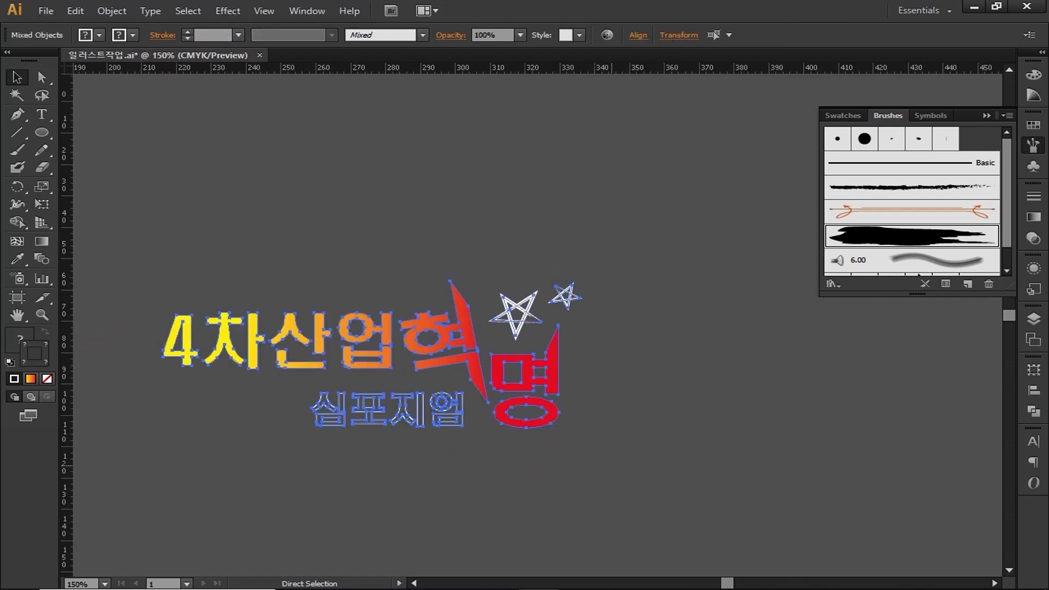
key("ctrl+g")
left_click(614, 446)
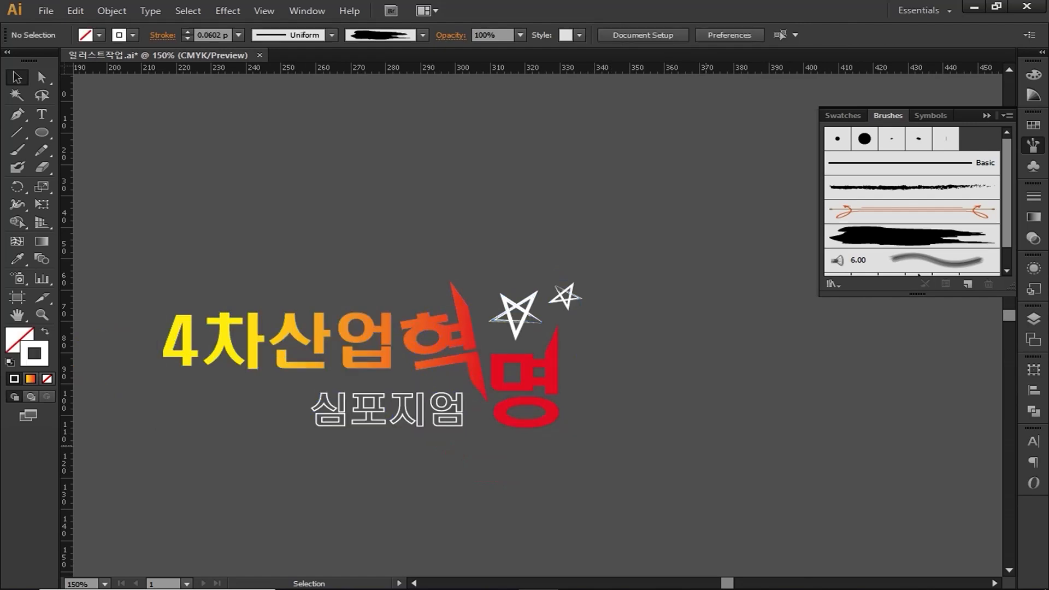
Step: Turn on Overprint Preview for the document
left_click(987, 116)
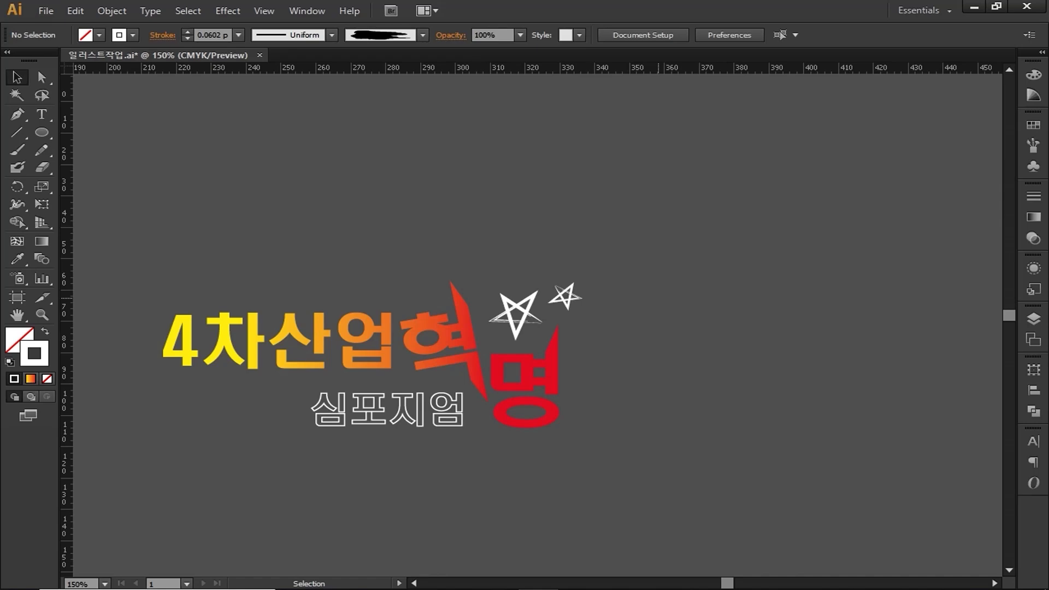
left_click(264, 11)
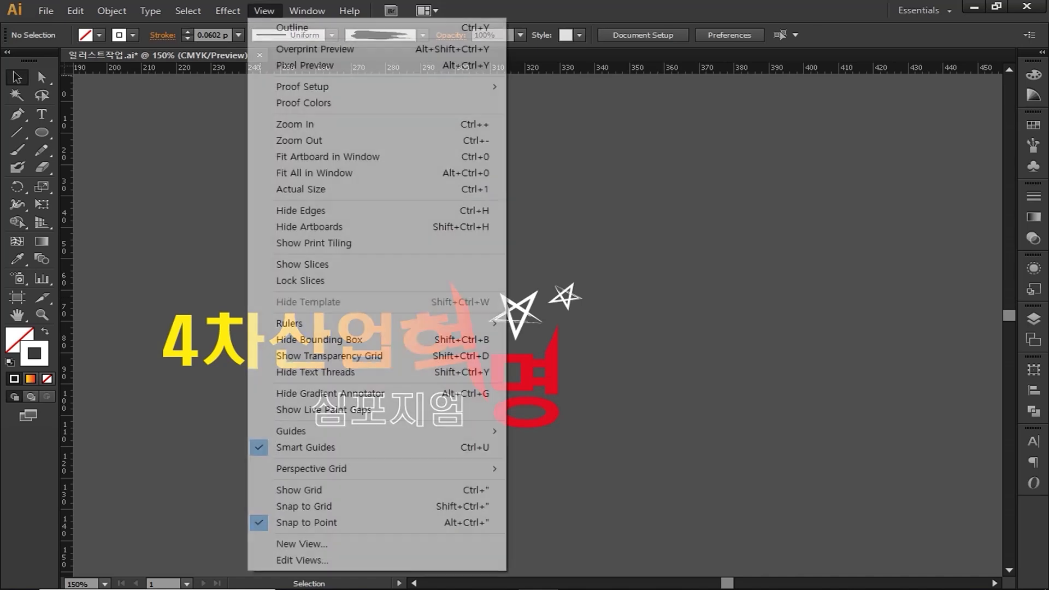
left_click(306, 49)
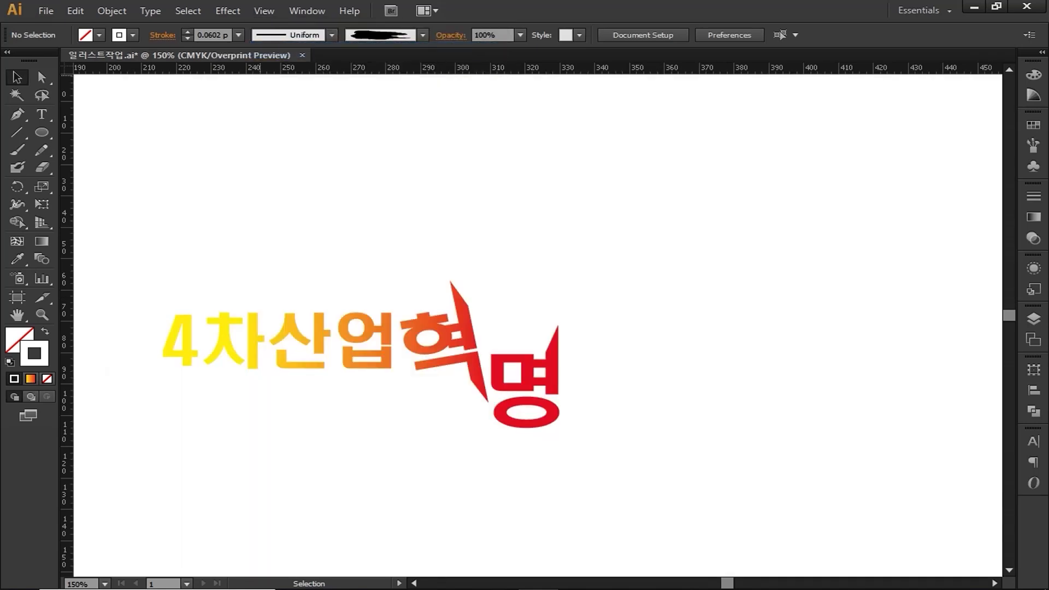
Step: Over the empty area below the title, set the stroke color to light blue with C 40%
key("space")
left_click_drag(492, 410, 467, 275)
mouse_move(492, 452)
left_mouse_down()
mouse_move(471, 273)
mouse_move(478, 190)
left_mouse_up()
key("ctrl+equal")
key("l")
key("v")
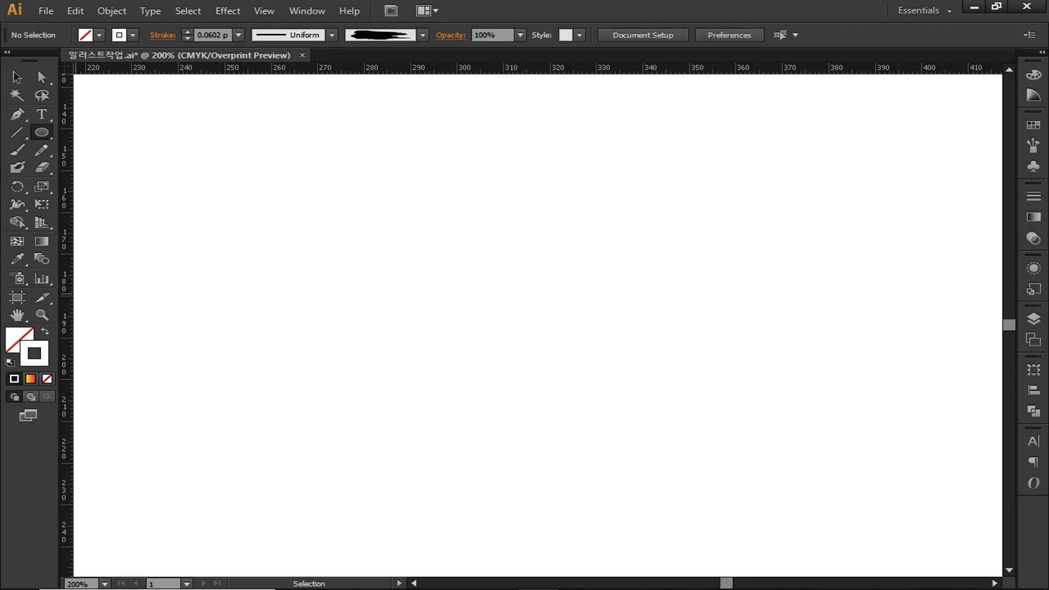
left_click(17, 339)
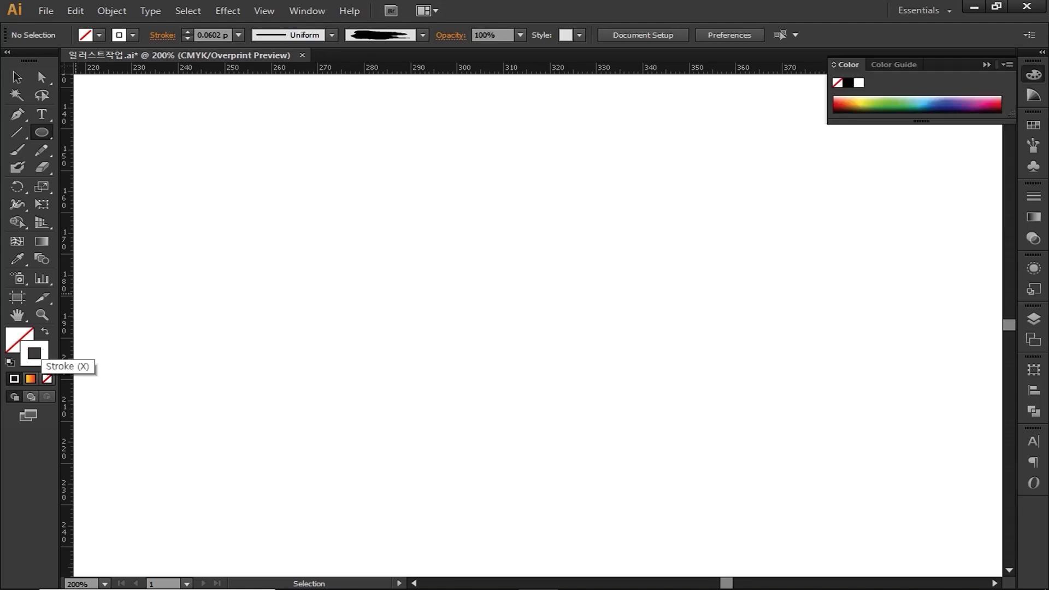
double_click(42, 360)
key("Tab")
type("40")
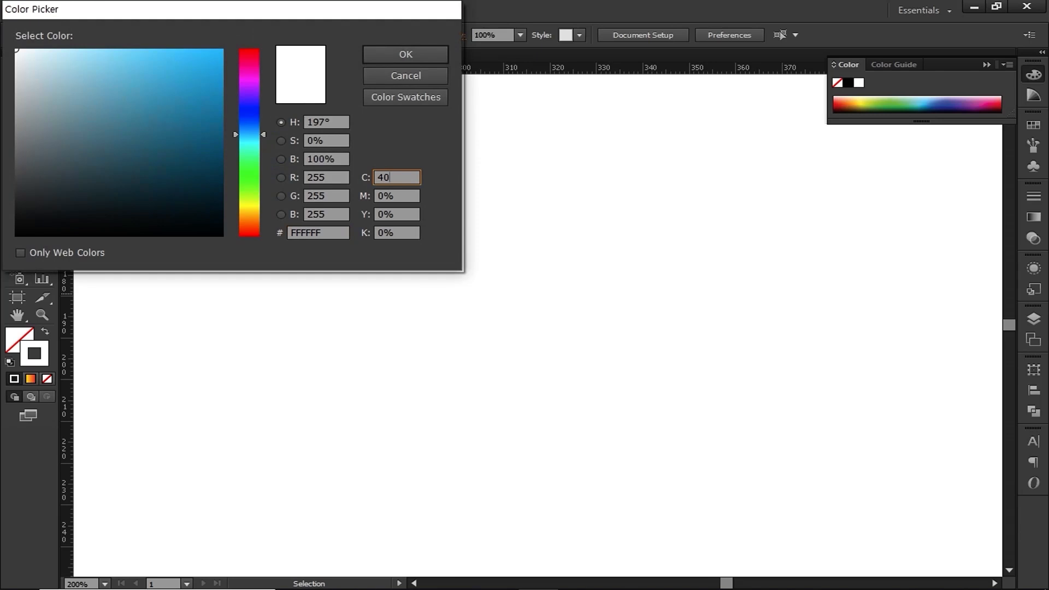
key("Return")
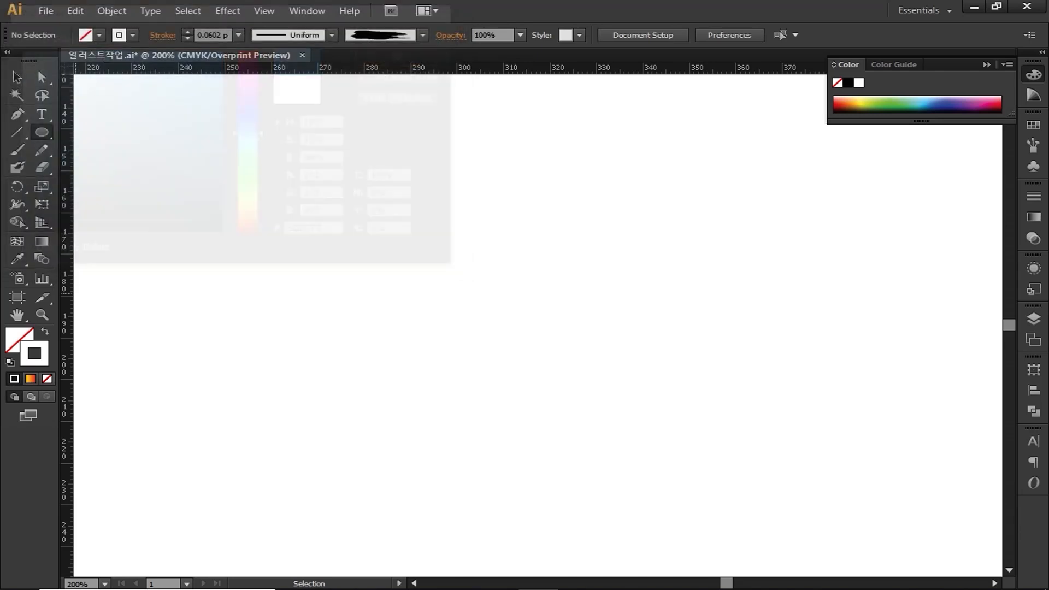
key("ctrl")
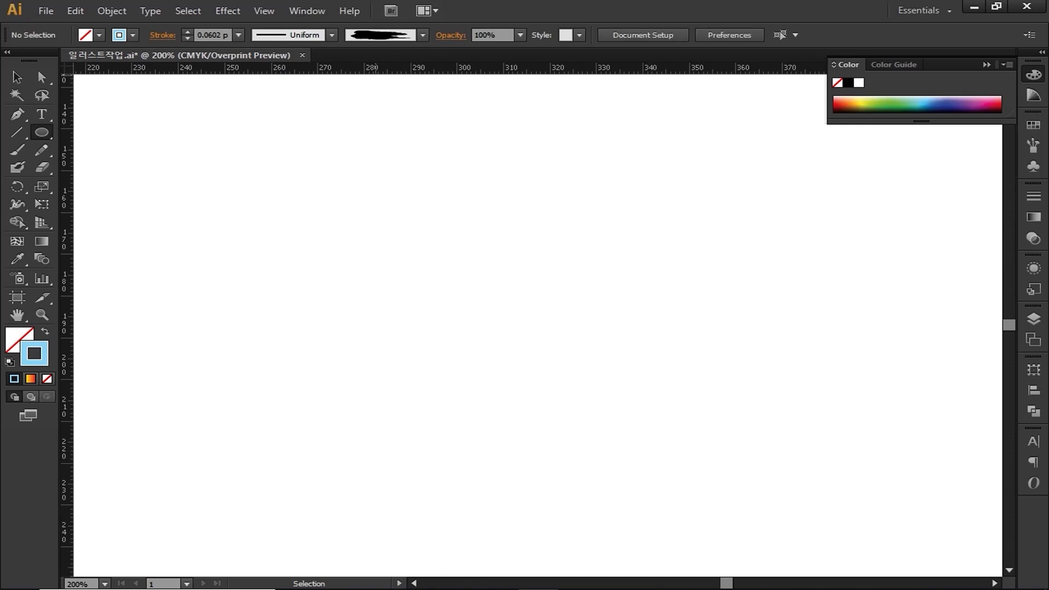
Step: Draw a circle about 26 mm in diameter with a 3 pt light blue stroke and no fill
left_click(188, 32)
left_click(188, 32)
left_click_drag(405, 232, 460, 264)
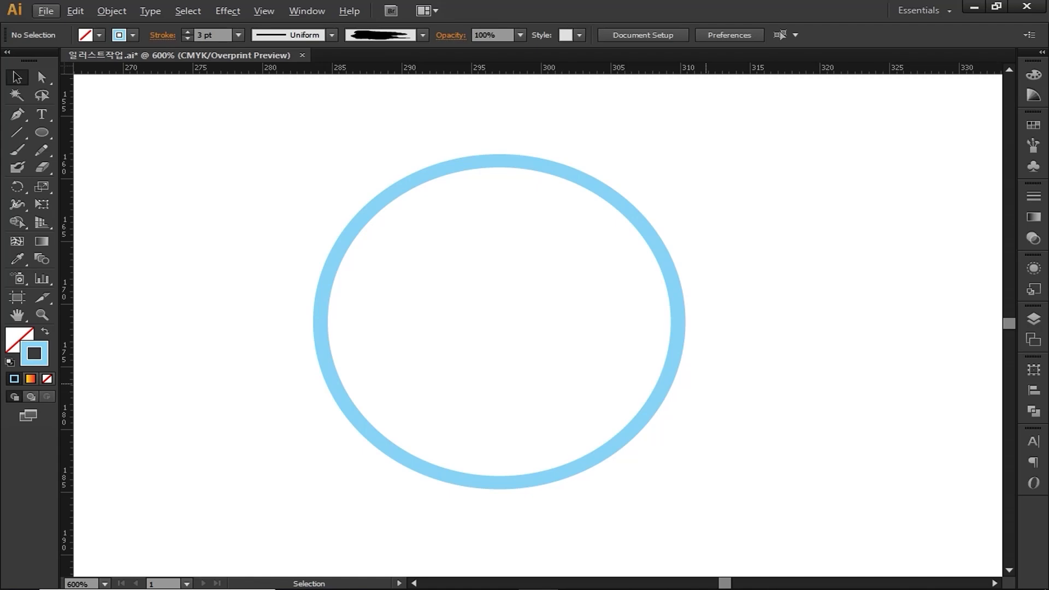
Step: Shrink the light blue circle to about 20 mm over the artboard's grid and move it to the empty area beside the artboard
scroll(706, 384, "down", 6)
double_click(669, 392)
left_click_drag(669, 391, 258, 431)
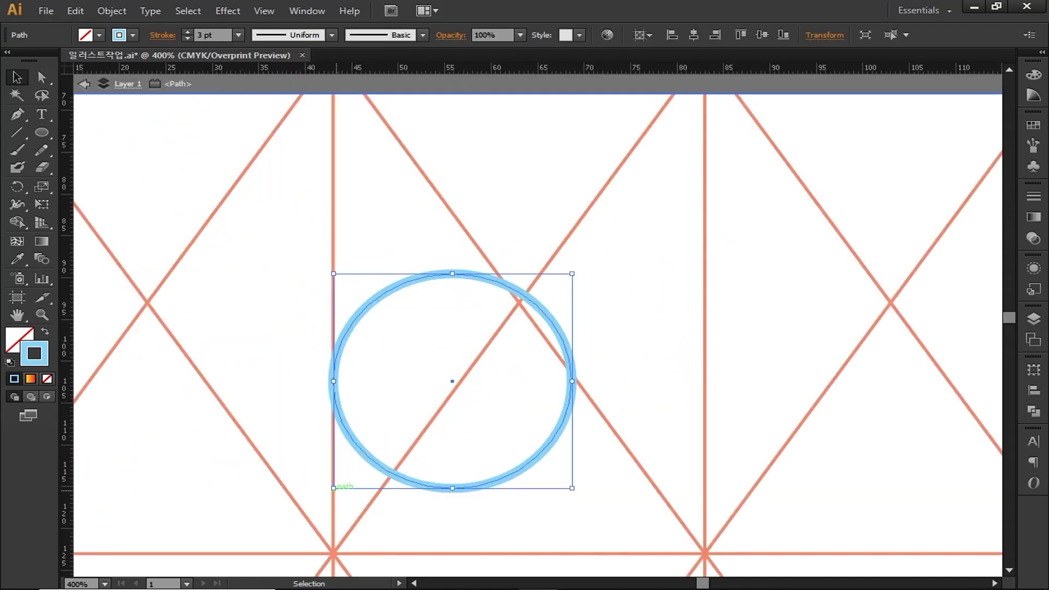
left_click_drag(334, 487, 337, 488)
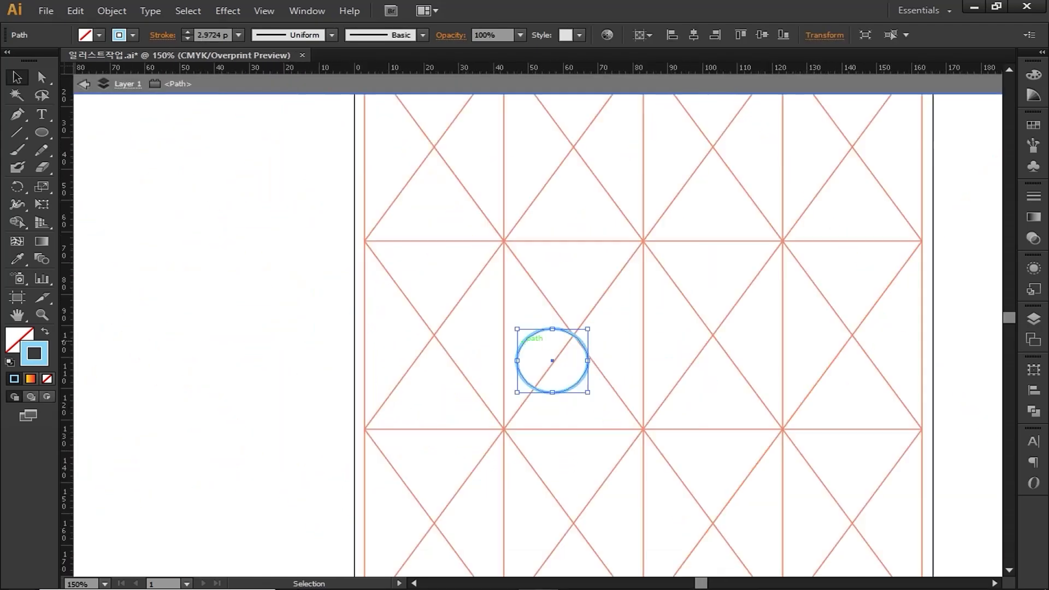
left_click_drag(535, 335, 122, 343)
left_click_drag(192, 360, 600, 358)
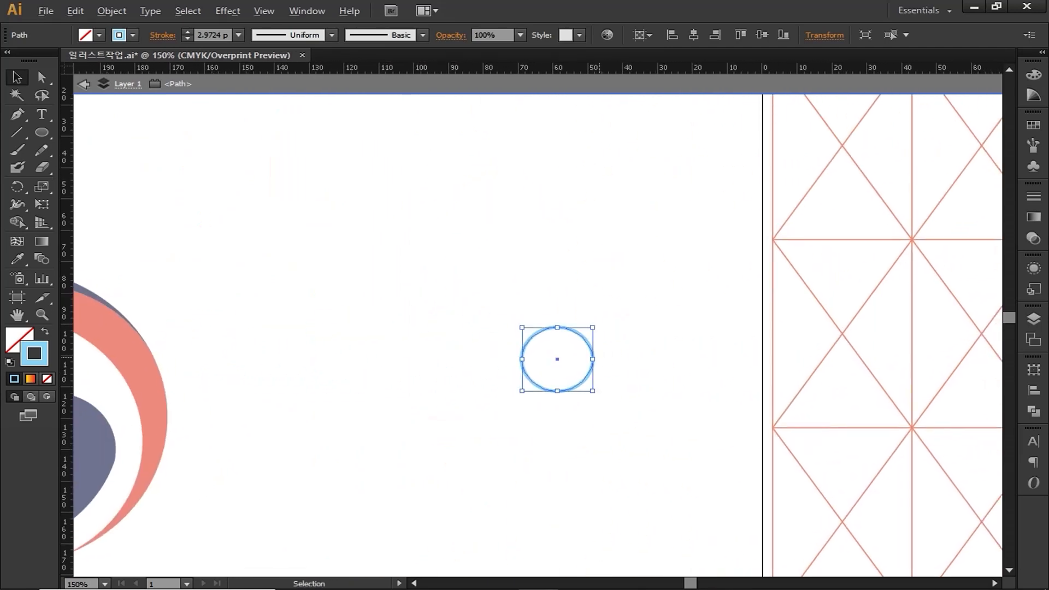
Step: Duplicate the circle twice, one copy about 70 mm to its right on the same level and another farther to the upper right
key("ctrl+equal")
key("ctrl+equal")
key("ctrl+equal")
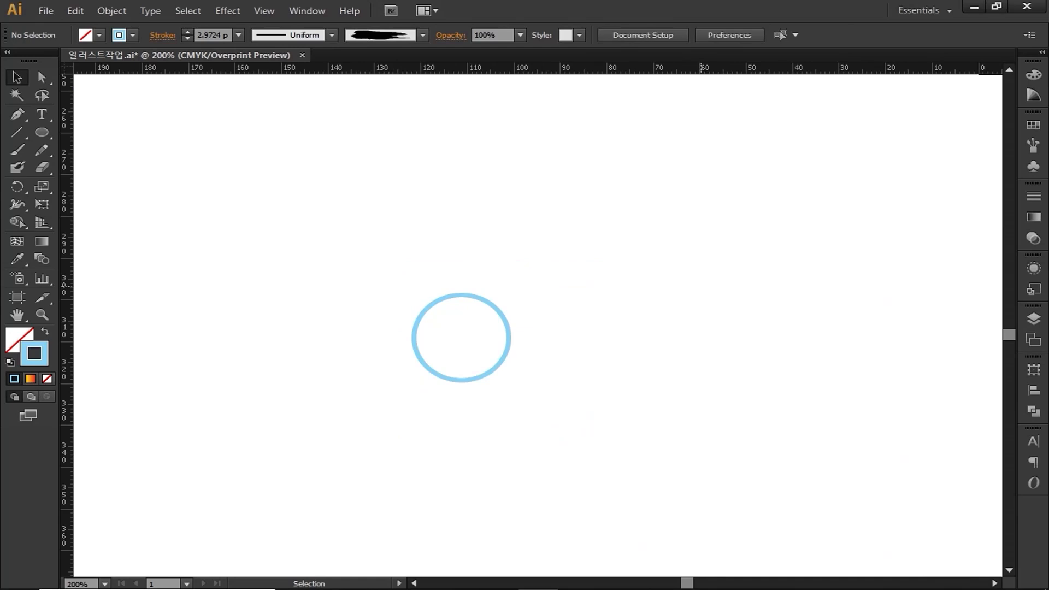
left_click(509, 340)
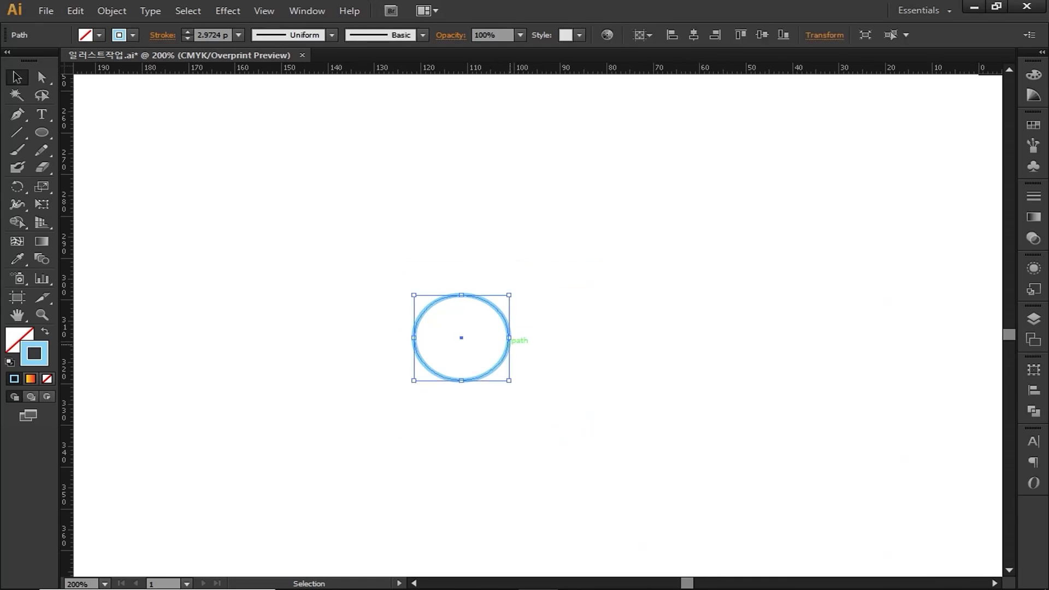
left_click_drag(510, 339, 954, 140)
left_click(675, 425)
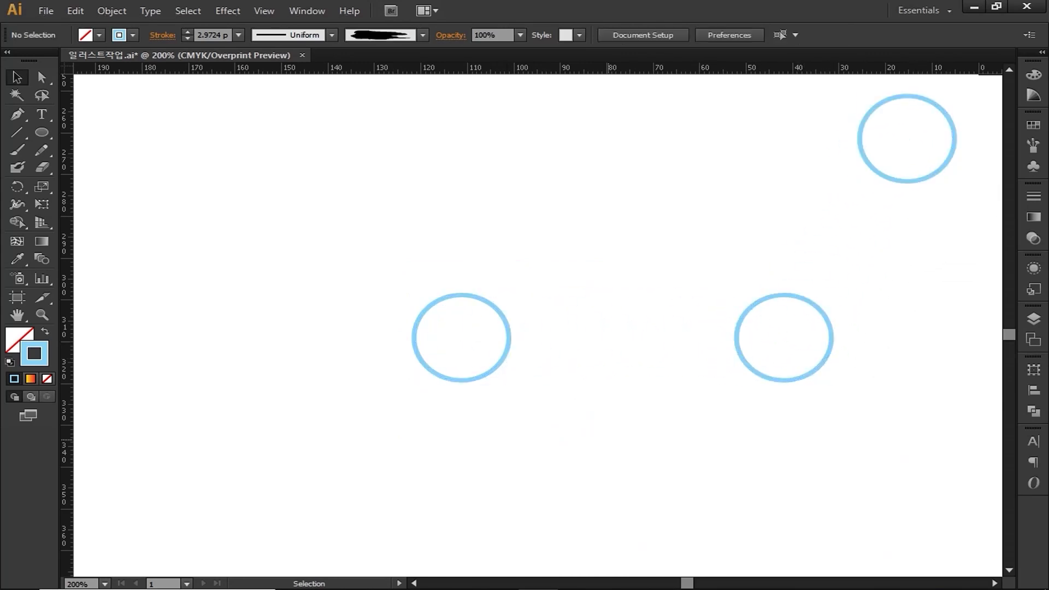
Step: Draw an upright rounded rectangle about 8 mm wide and 15 mm tall, with reduced corner radius, centered in the leftmost circle
left_click(42, 132)
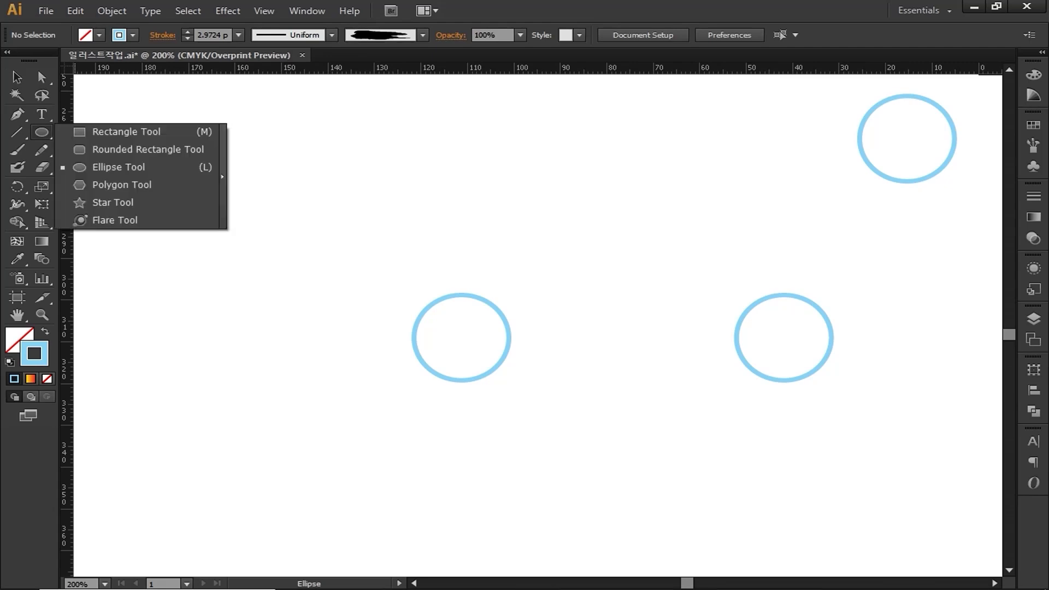
left_click(147, 150)
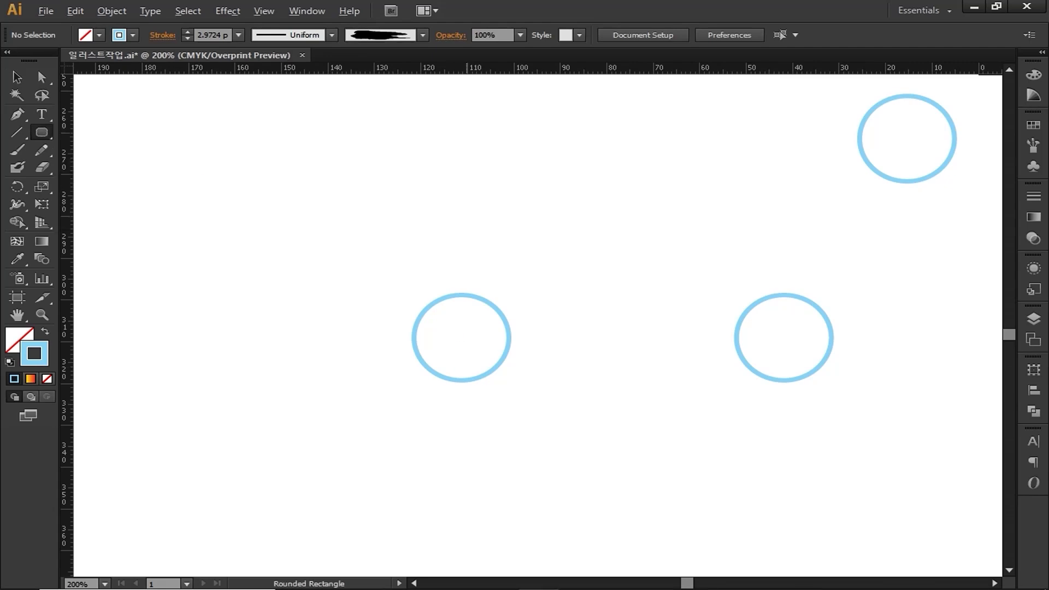
scroll(432, 355, "up", 3)
key("alt")
left_click_drag(458, 217, 588, 411)
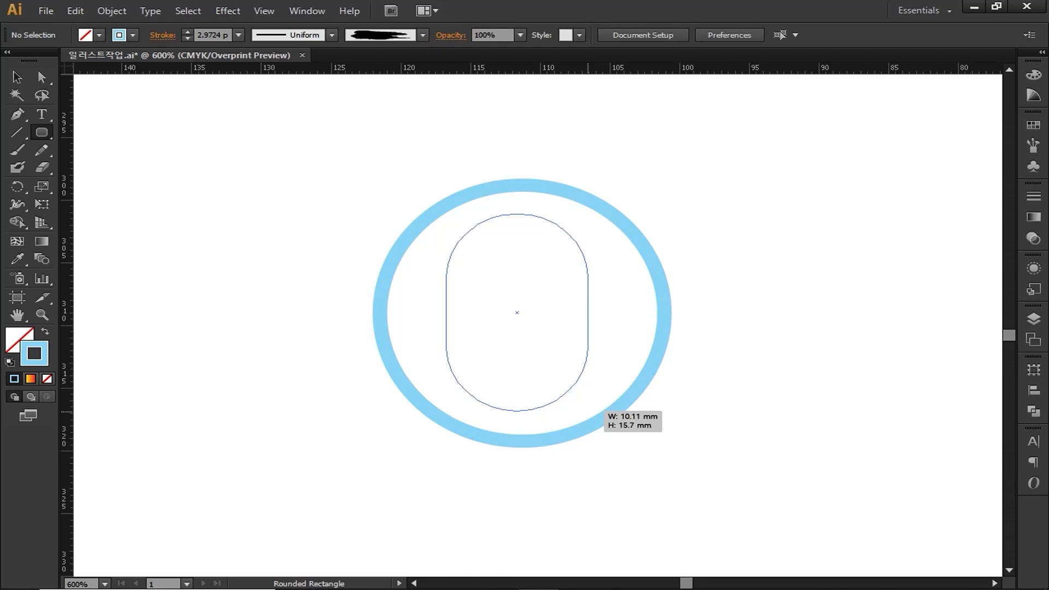
key("Down")
key("Down")
key("Down")
key("Down")
key("Down")
key("Down")
key("Down")
key("Down")
key("Down")
key("Down")
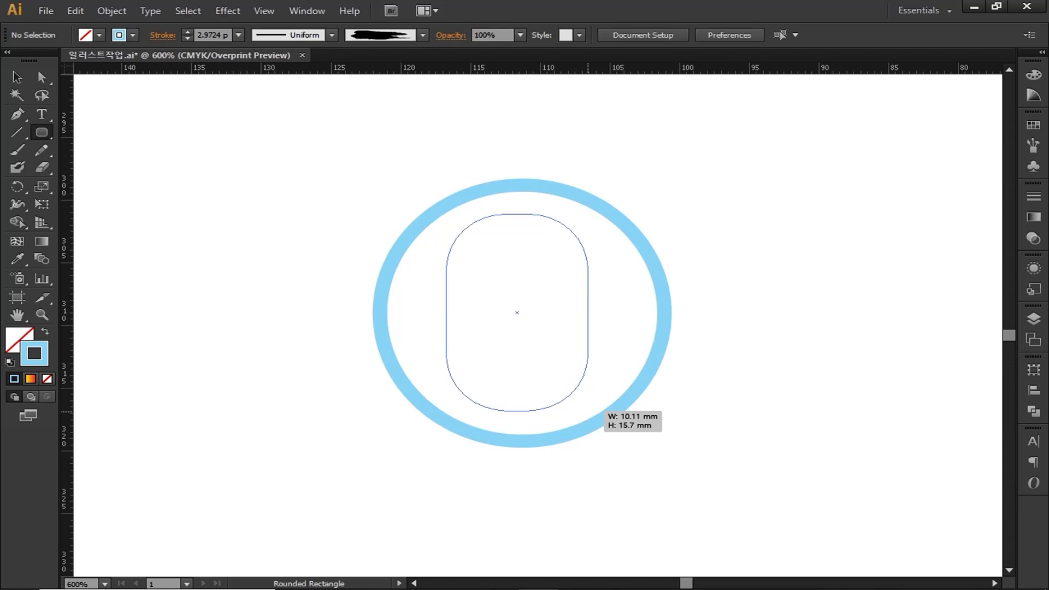
Step: Fill the rounded rectangle with the light blue color and remove its stroke
left_click(17, 338)
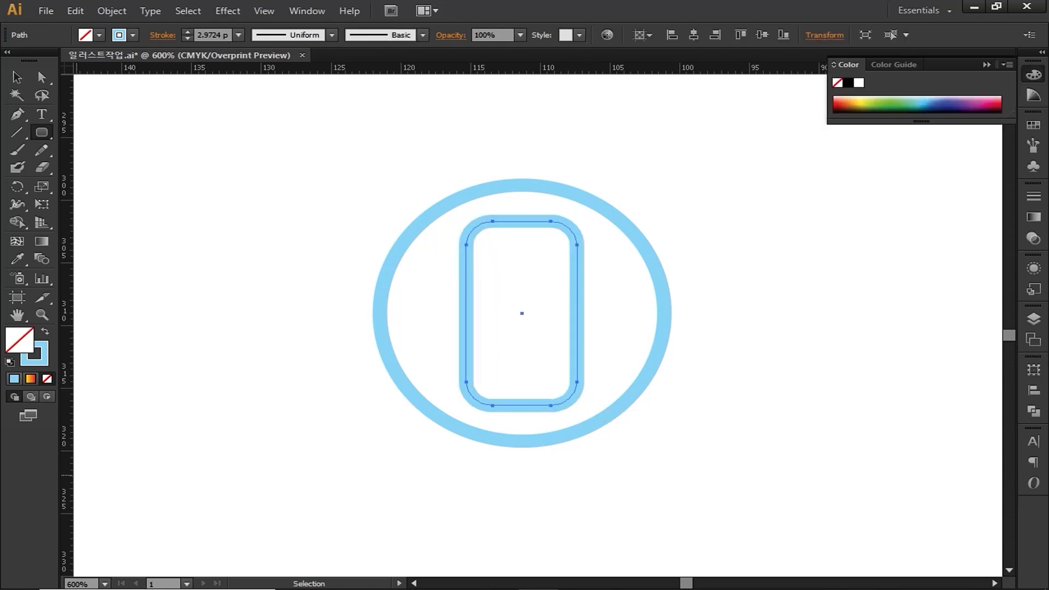
left_click(14, 378)
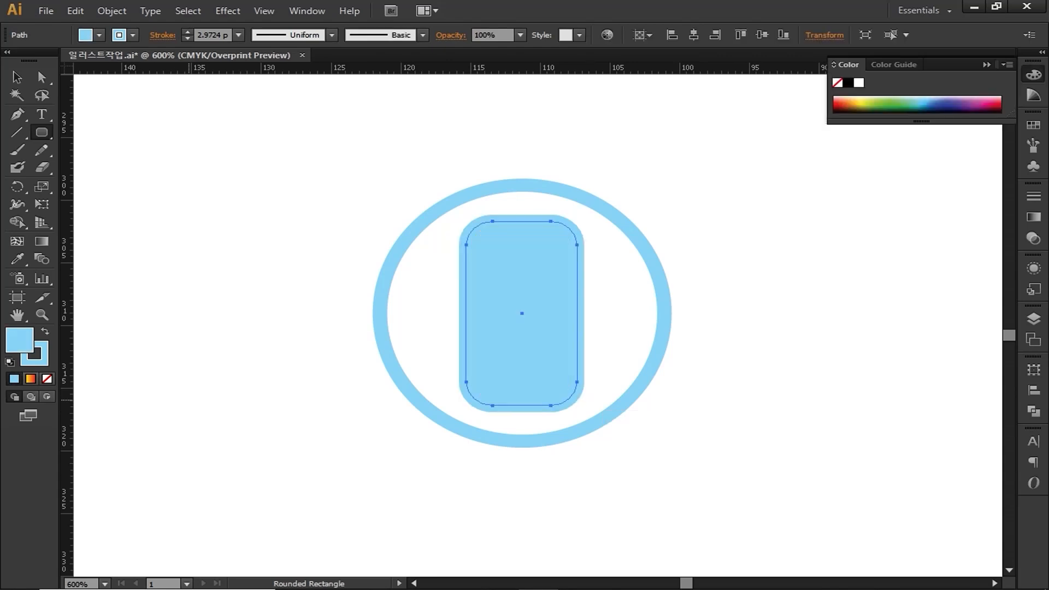
key("v")
key("x")
key("slash")
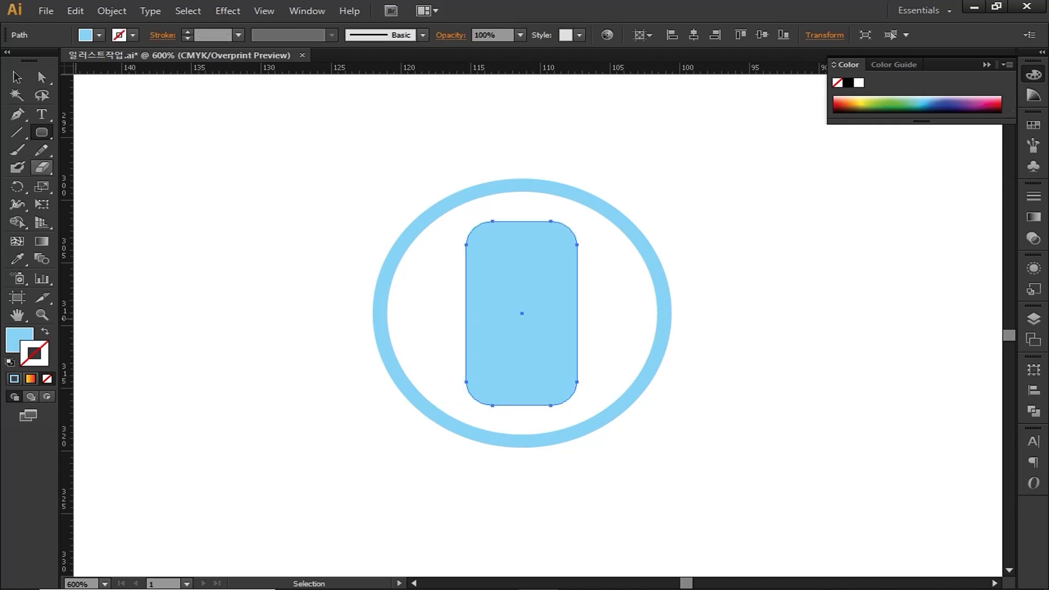
Step: Draw a rectangle about 6.5 mm wide and 11 mm tall inside the rounded rectangle and select it together with the surrounding shapes
left_click(42, 131)
left_click(82, 135)
mouse_move(487, 254)
left_mouse_down()
mouse_move(560, 367)
mouse_move(576, 371)
mouse_move(567, 389)
left_mouse_up()
left_click(17, 77)
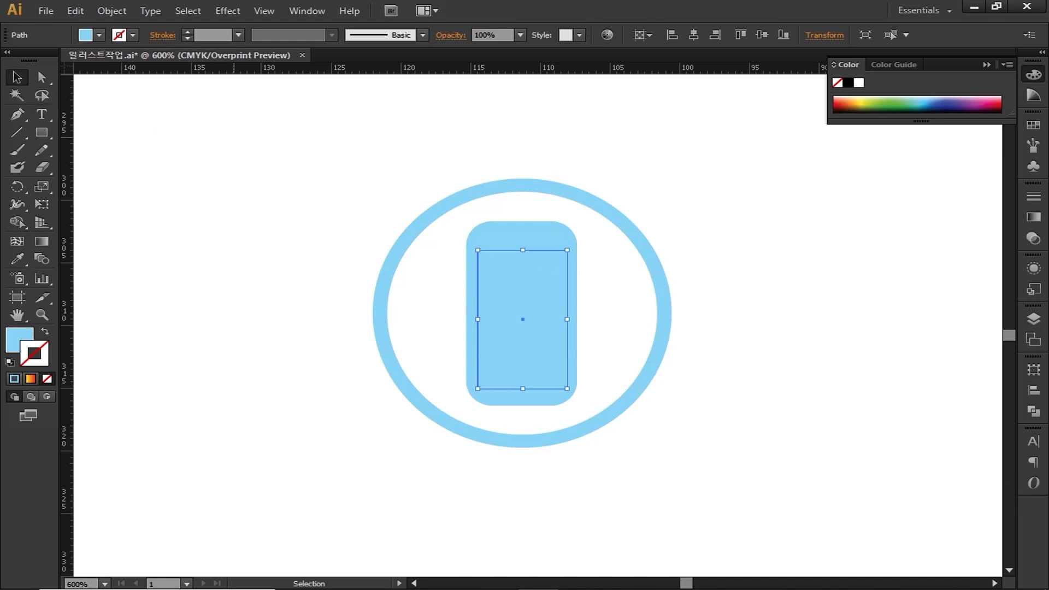
left_click_drag(310, 131, 756, 488)
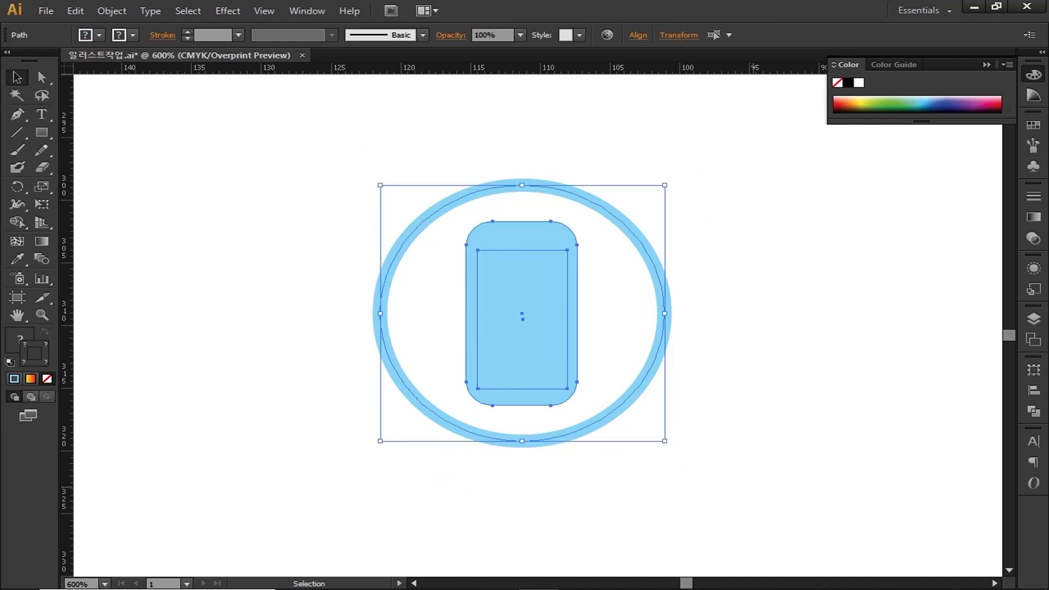
Step: Align the ring, rounded rectangle and inner rectangle by their horizontal centers, using the selection as the alignment reference
left_click(307, 11)
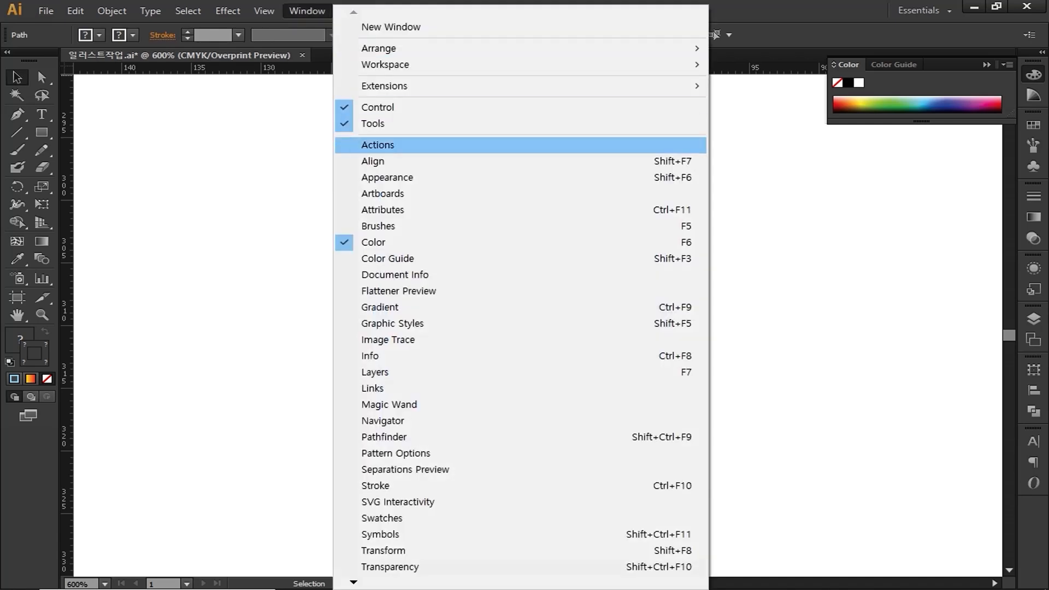
left_click(373, 161)
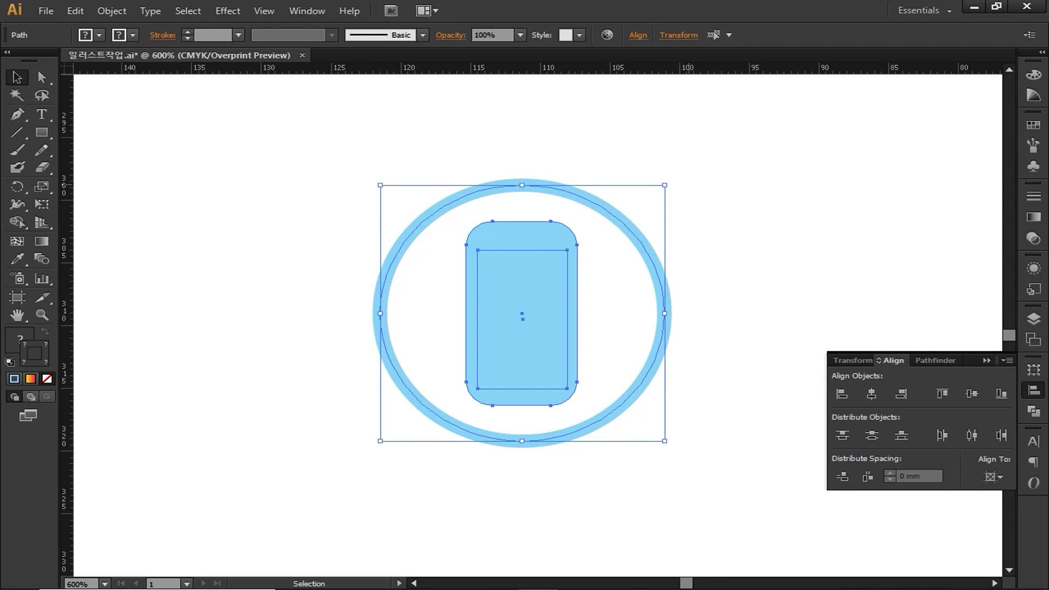
left_click(871, 394)
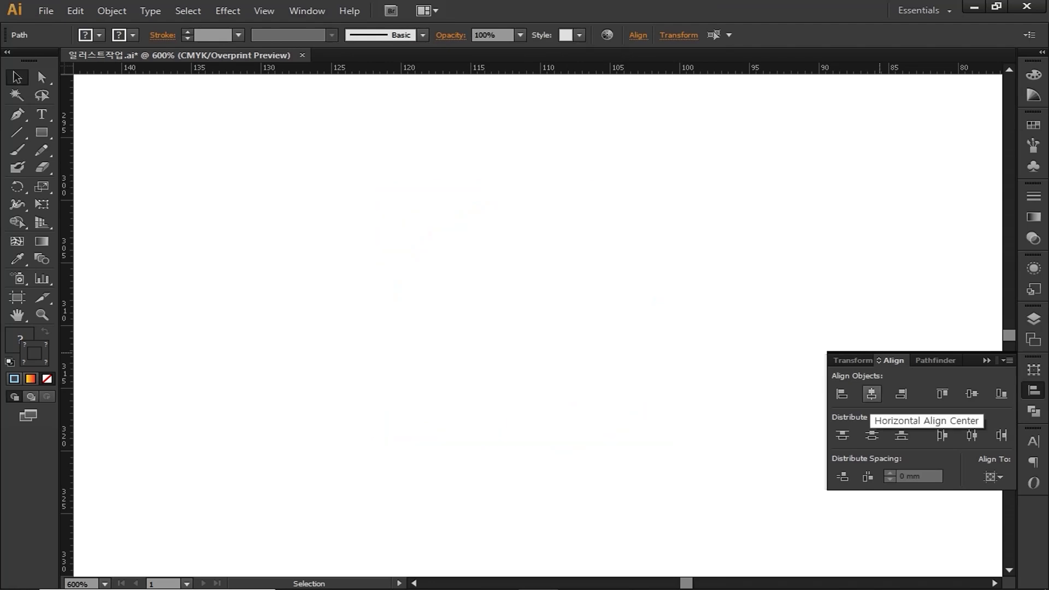
key("ctrl+z")
left_click(994, 477)
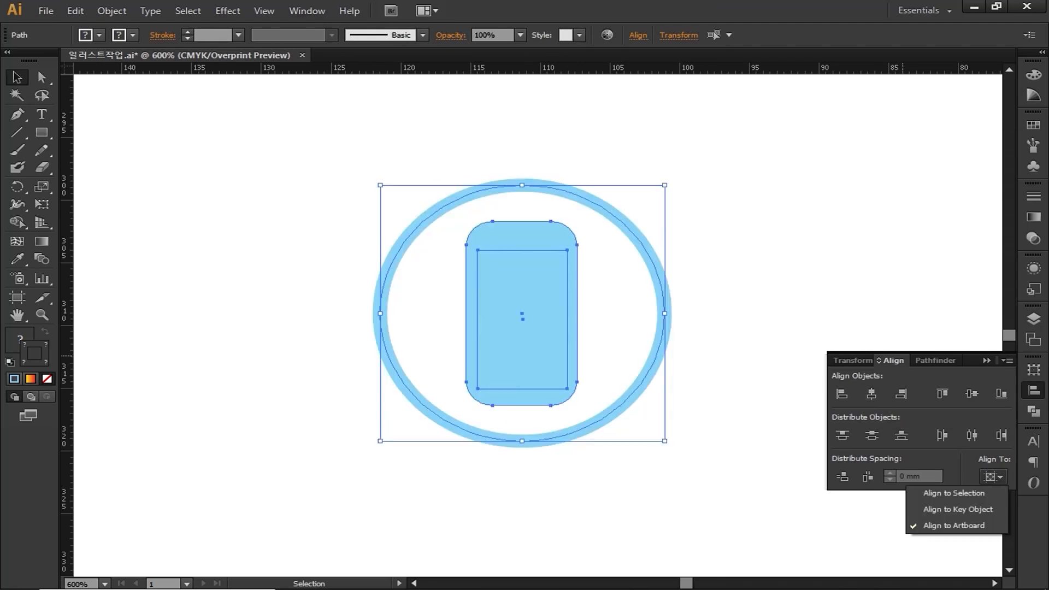
left_click(975, 495)
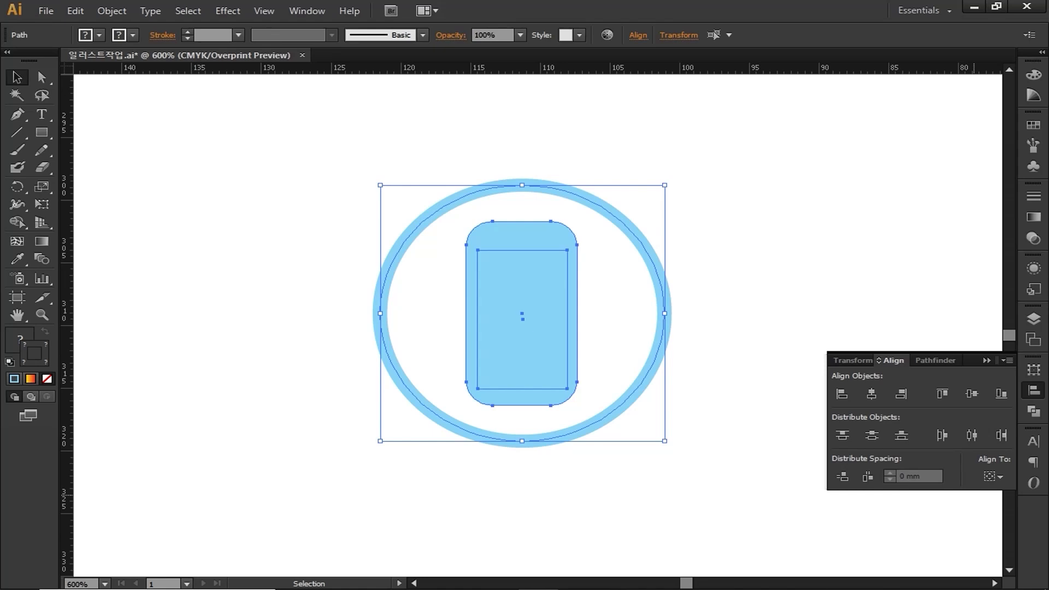
left_click(871, 393)
left_click(722, 366)
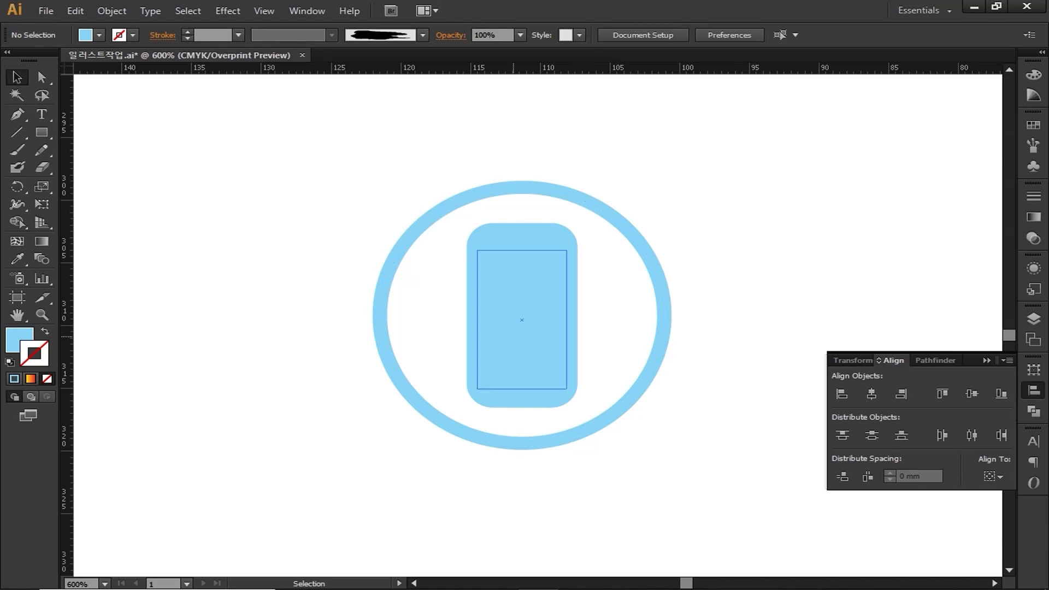
Step: Cut the inner rectangle out of the rounded rectangle with the Exclude pathfinder to form a phone screen
left_click(513, 336)
left_click(572, 335, "shift")
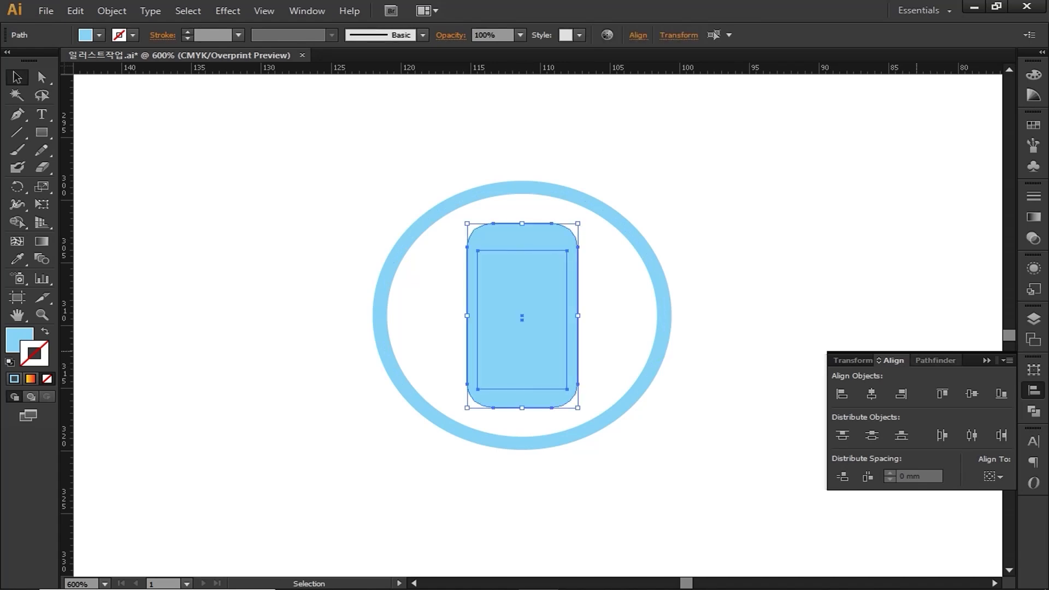
left_click(935, 360)
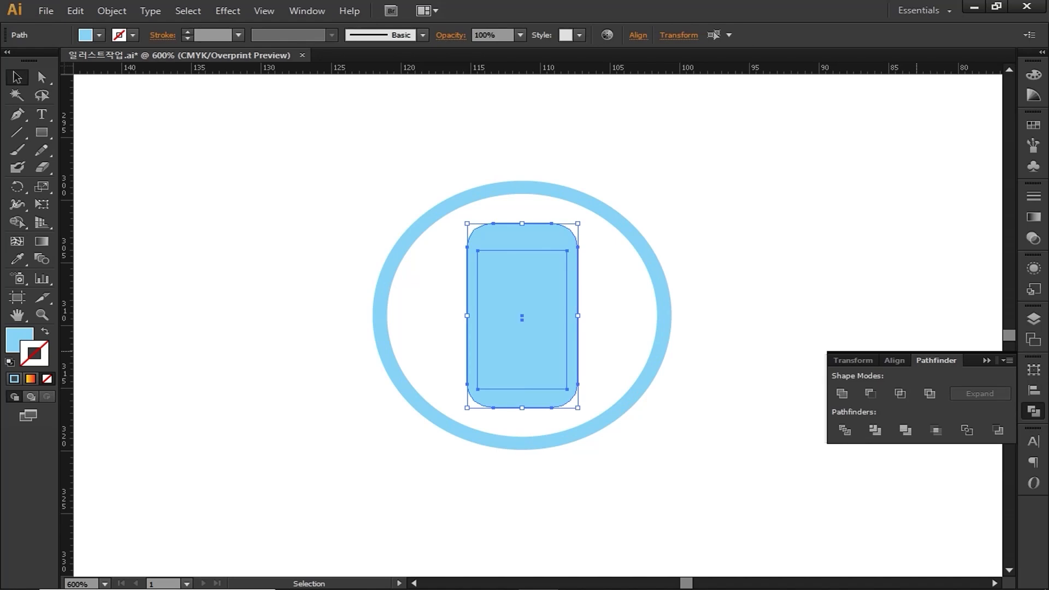
left_click(930, 394)
left_click(383, 166)
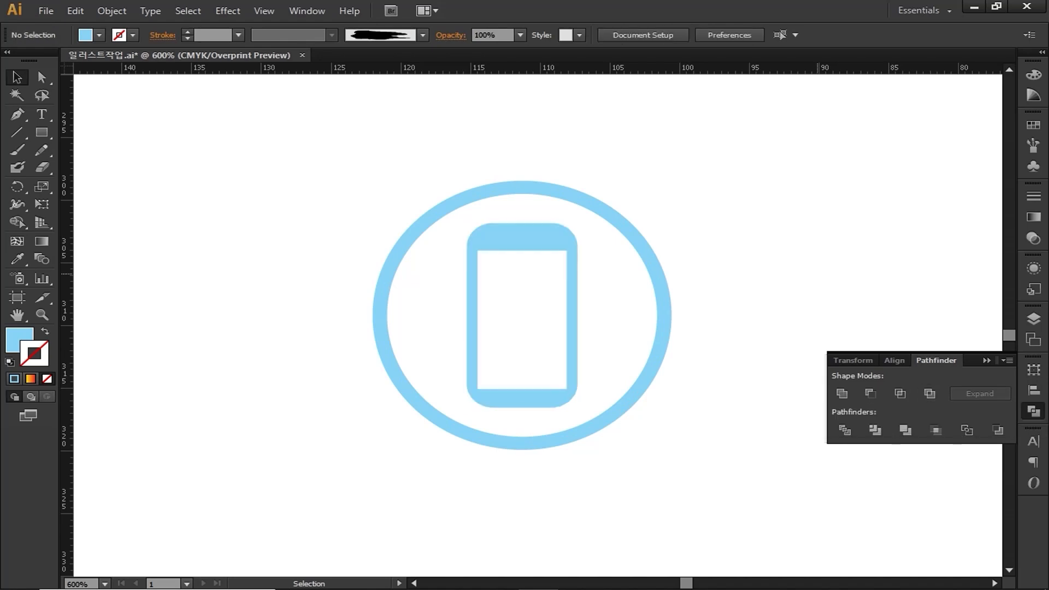
Step: Draw a rounded rectangle slot about 2.7 mm wide above the phone screen and cut it out of the phone body with Exclude
left_click_drag(42, 132, 137, 149)
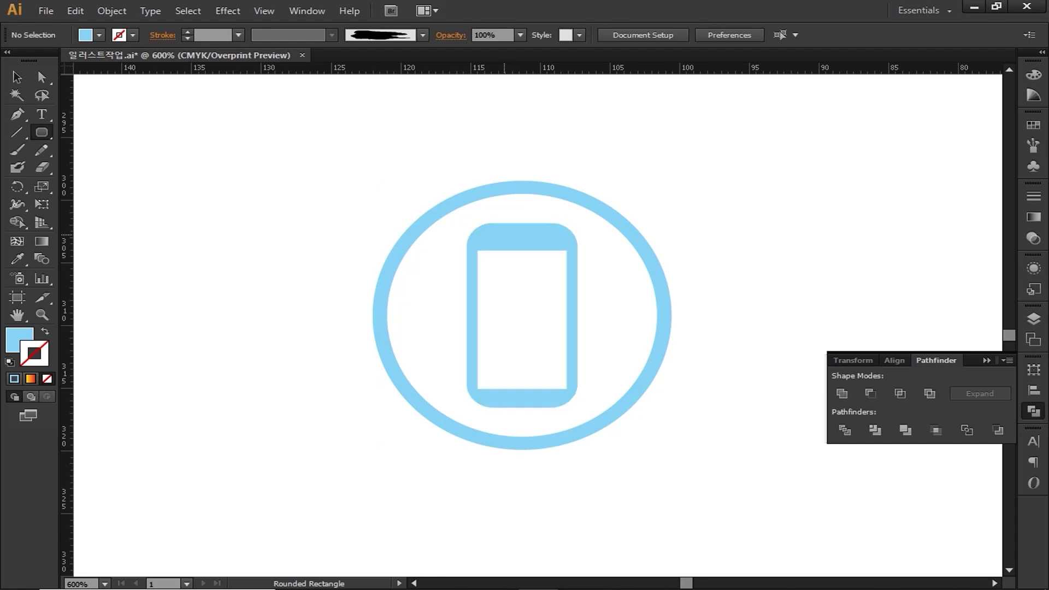
left_click_drag(502, 236, 541, 236)
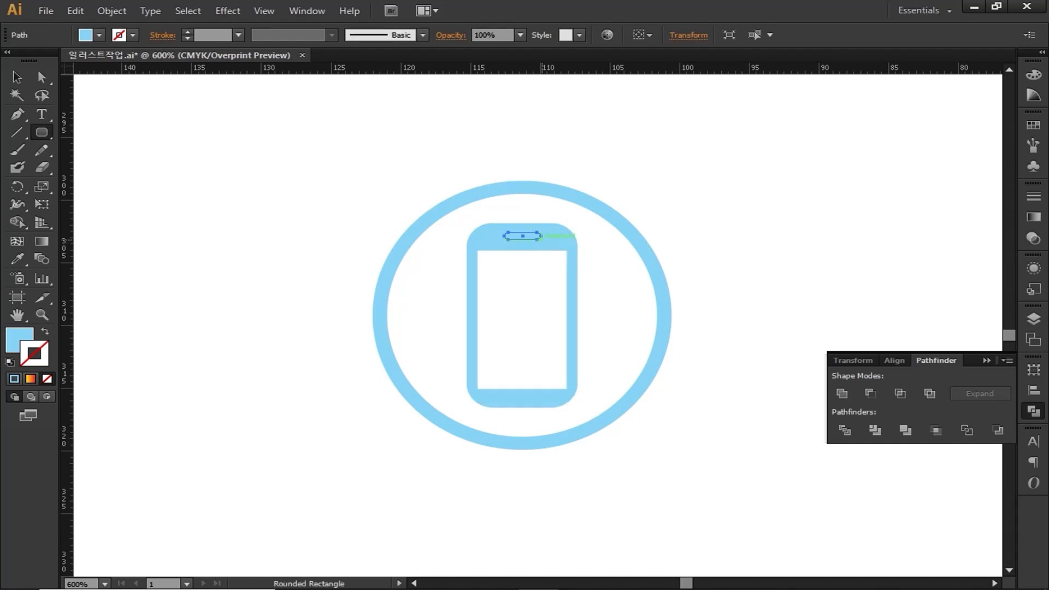
left_click(17, 78)
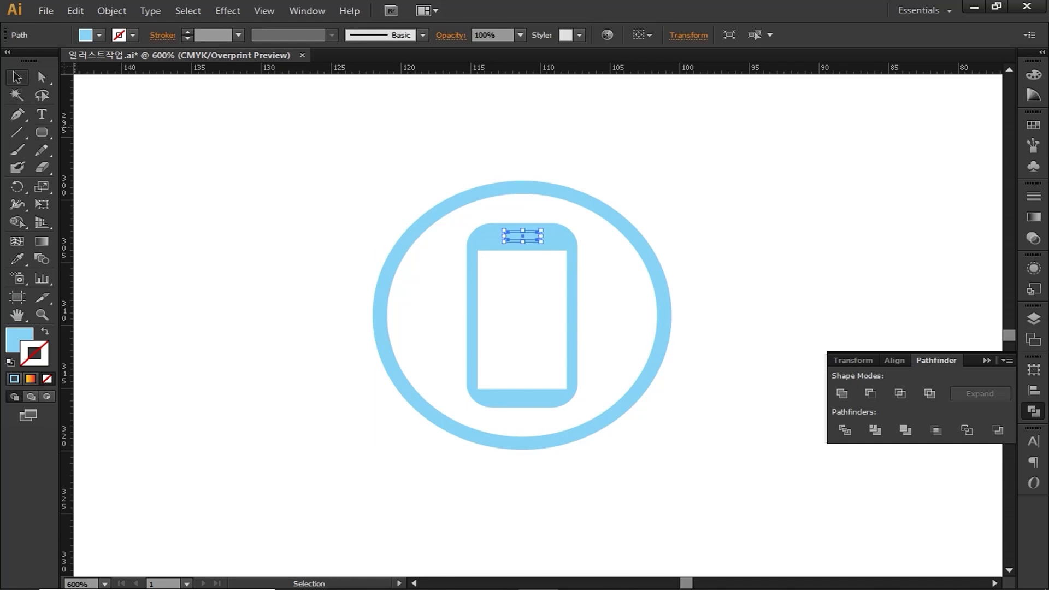
left_click(478, 250, "shift")
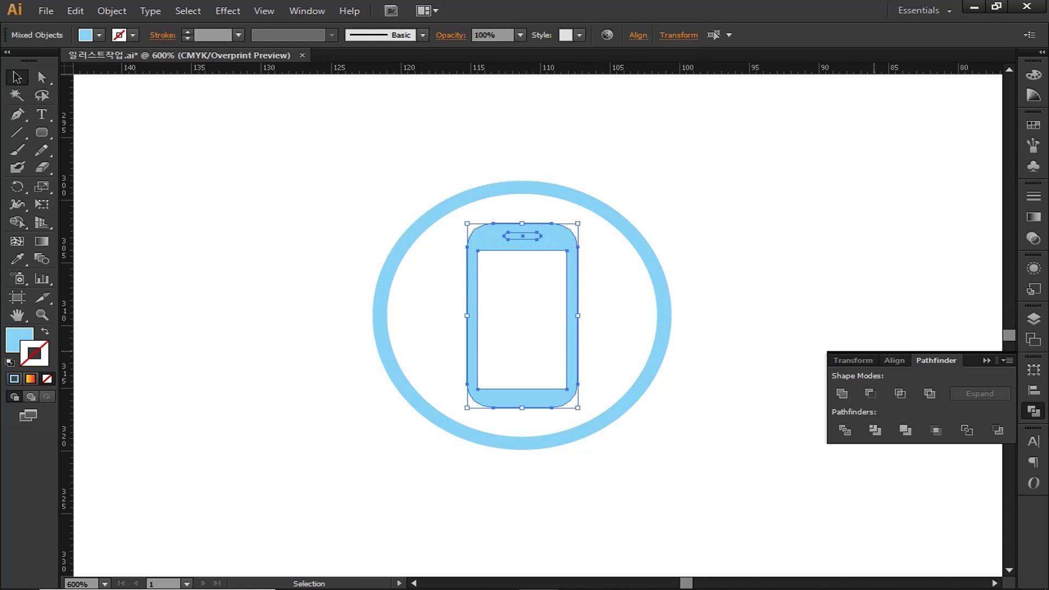
left_click(930, 394)
left_click(782, 246)
Step: Draw a light blue filled circle about 4.2 mm across in the empty area below the icons
left_click_drag(781, 246, 277, 226)
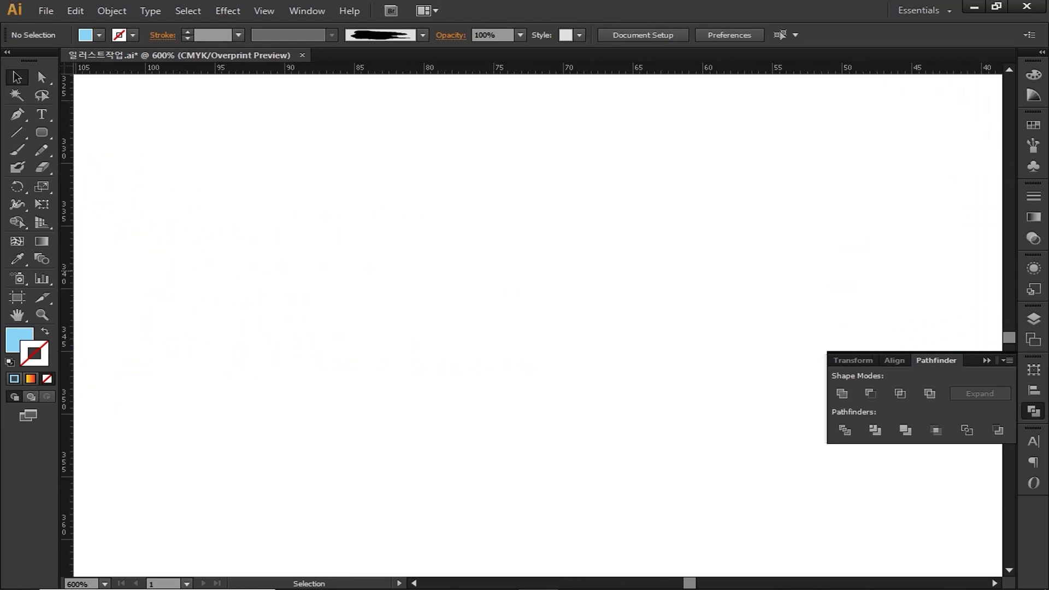
left_click_drag(42, 132, 117, 168)
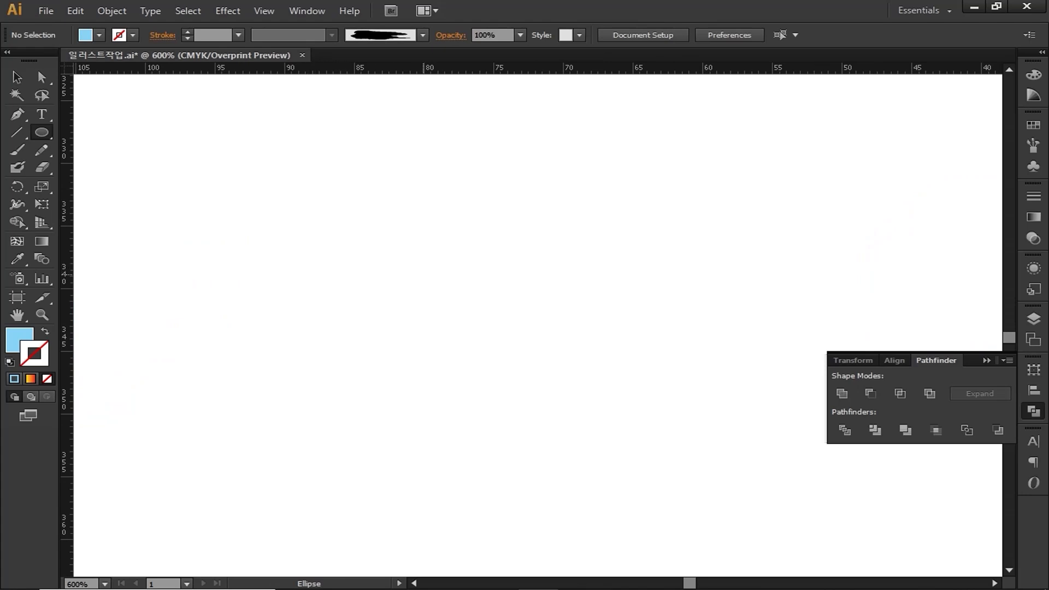
left_click_drag(496, 285, 554, 338)
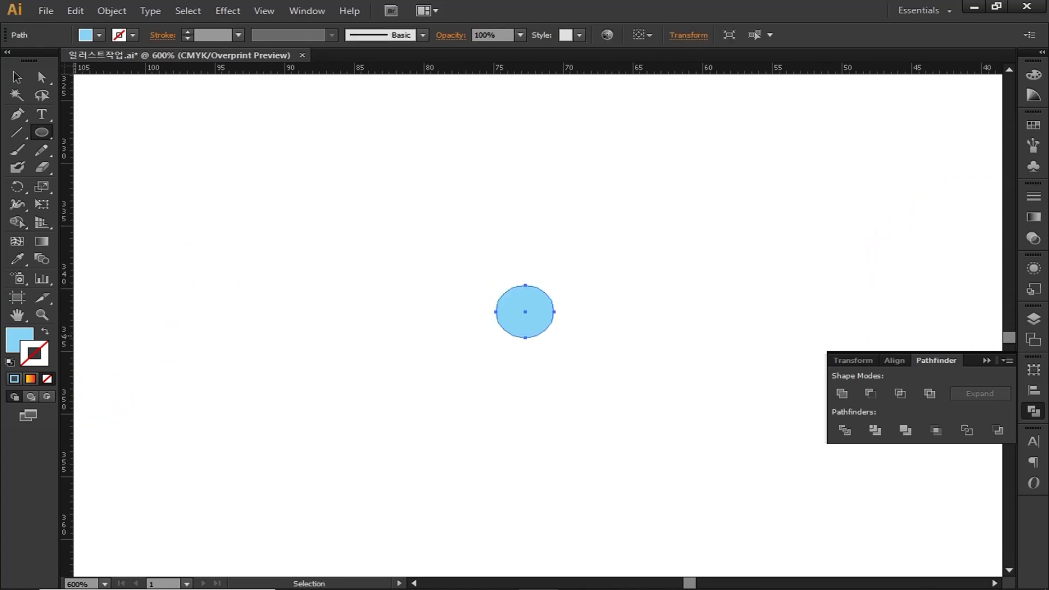
key("shift+x")
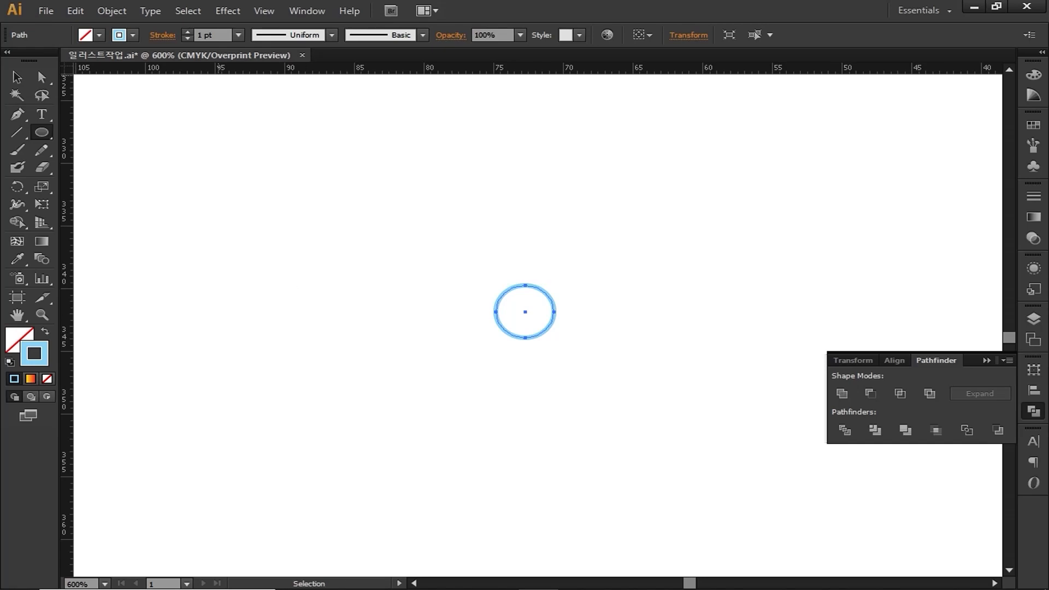
double_click(202, 35)
key("BackSpace")
type("1.5")
key("Return")
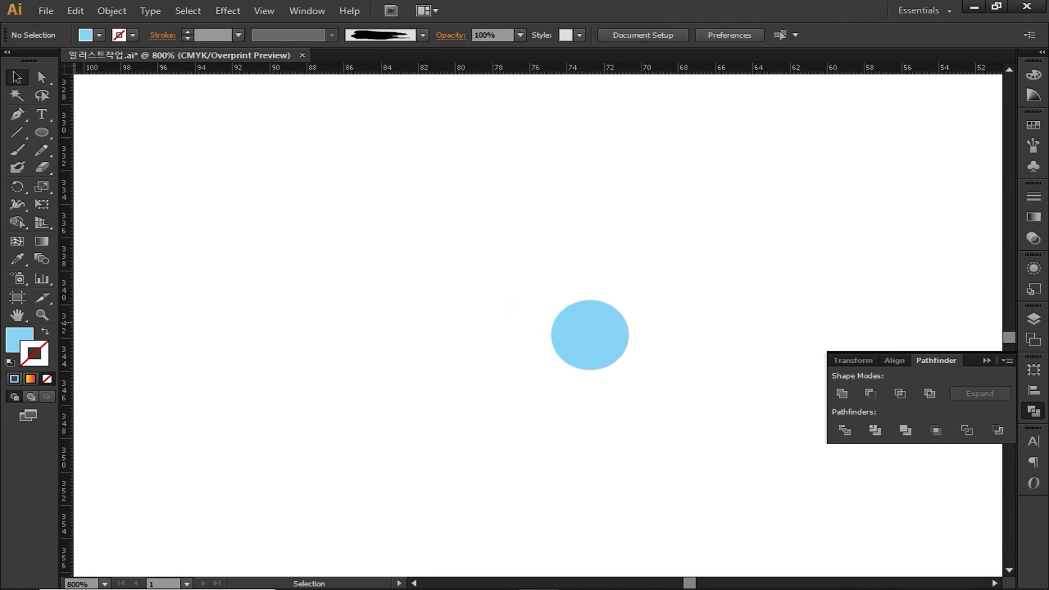
Step: Shrink the filled circle to about 2.3 mm and surround it with two unfilled 1.5 pt light blue rings, about 4.6 mm and 7.5 mm across
left_click(45, 331)
double_click(200, 35)
type("1.5")
key("Return")
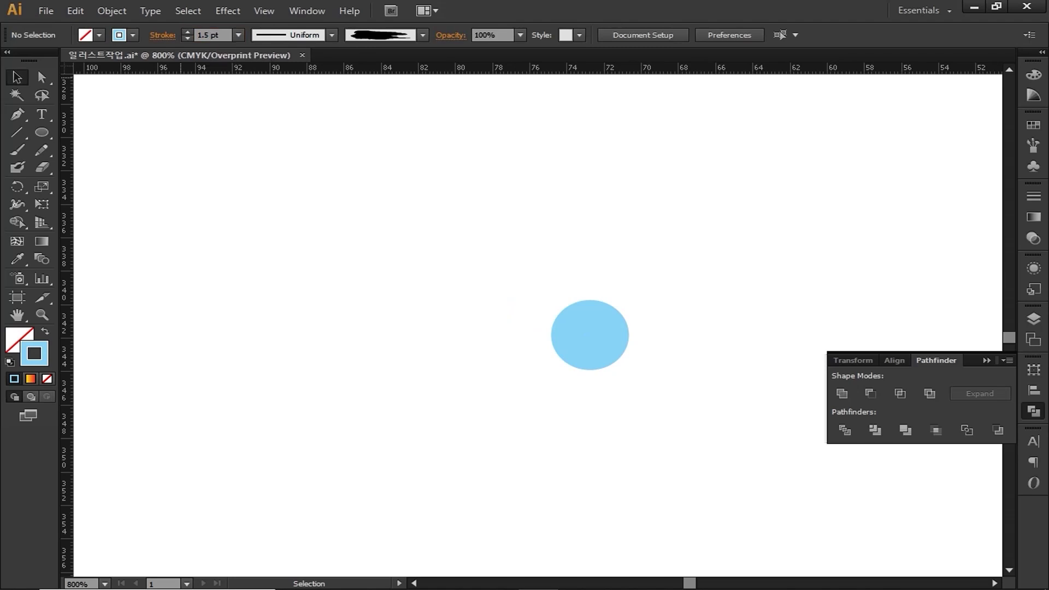
left_click(41, 132)
mouse_move(590, 334)
left_mouse_down()
mouse_move(656, 334)
mouse_move(690, 283)
mouse_move(675, 289)
left_mouse_up()
key("v")
left_click(612, 348)
left_click_drag(590, 335, 659, 378)
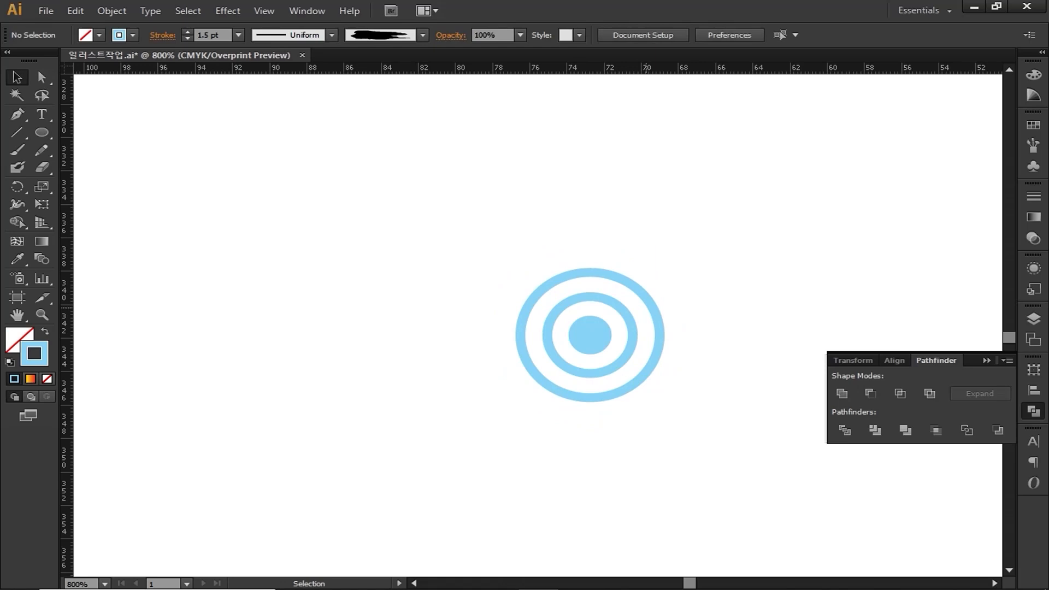
Step: Align the filled circle and both rings by their vertical centers
left_click_drag(446, 226, 743, 377)
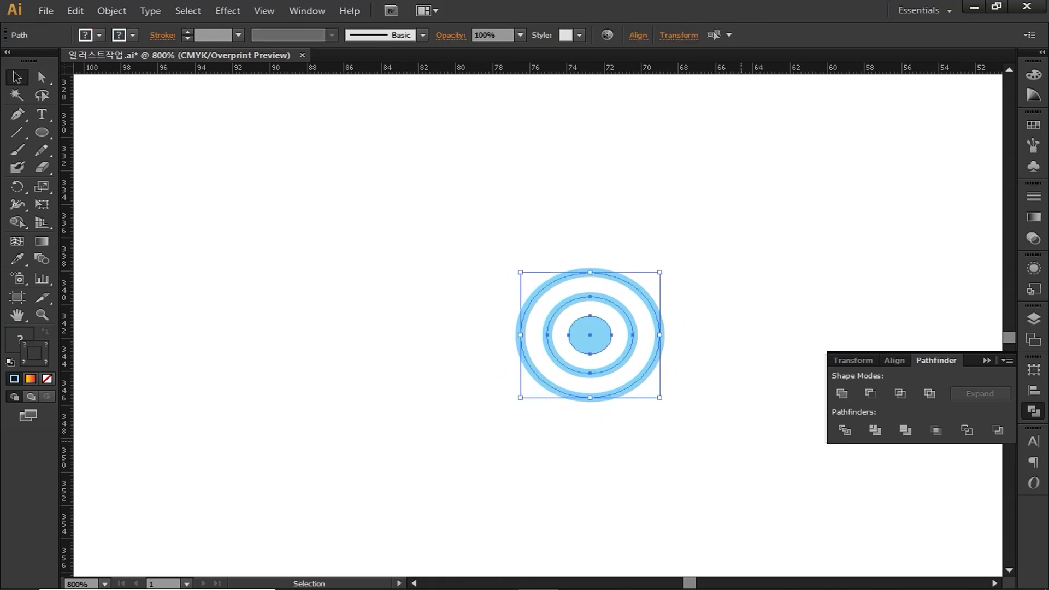
left_click(307, 10)
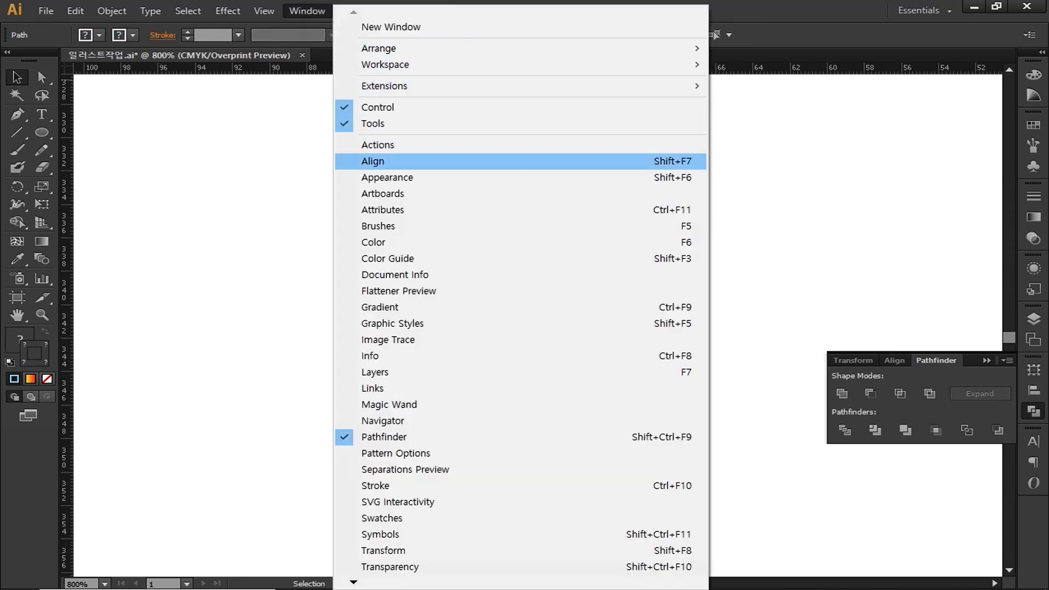
left_click(361, 159)
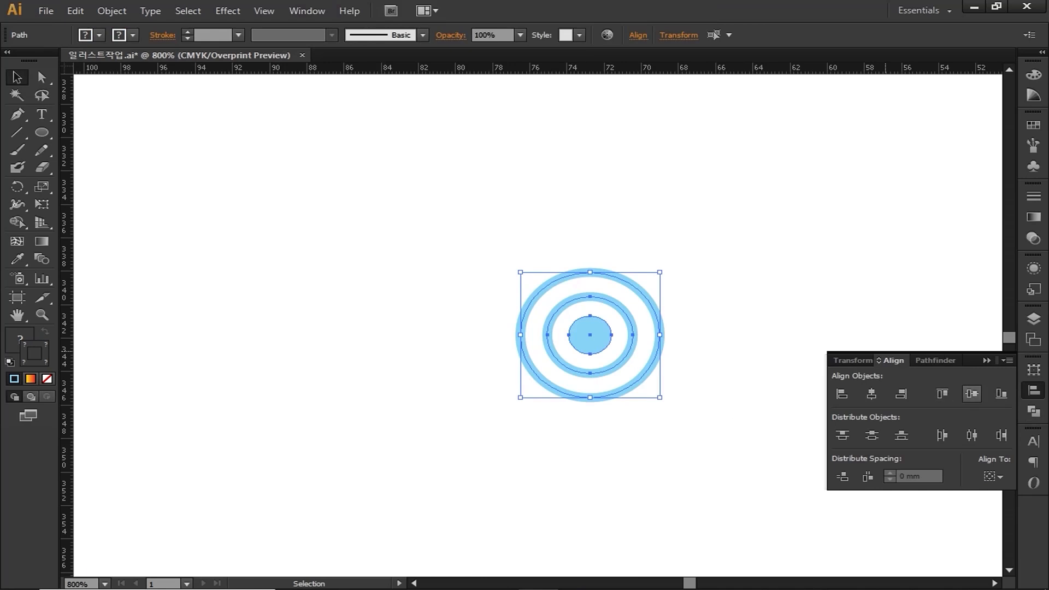
left_click(858, 264)
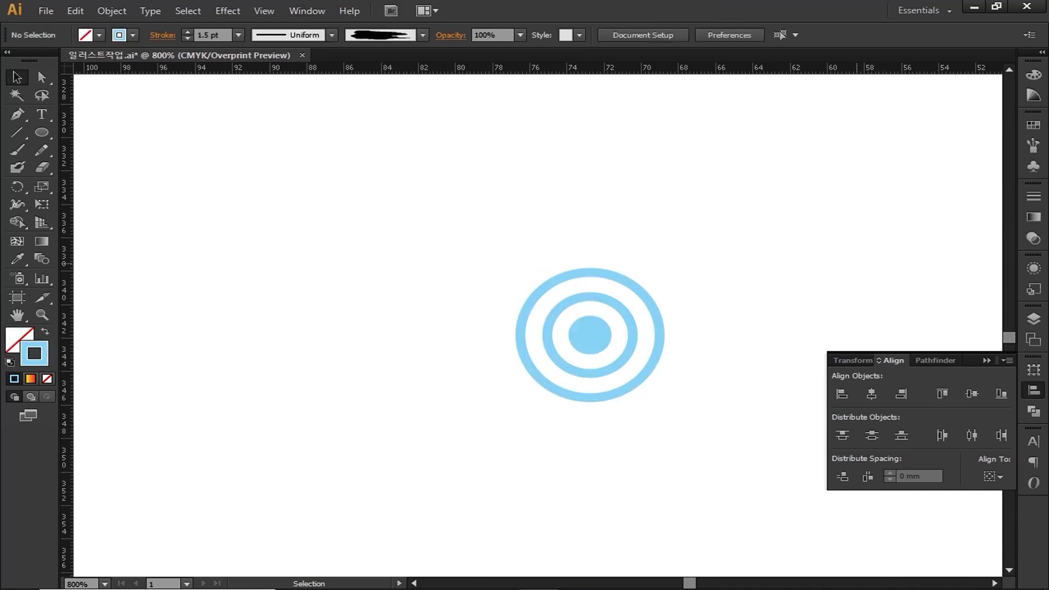
Step: Scale the circle and both rings down to about 5.3 mm across and rotate them 45°
left_click_drag(482, 243, 722, 451)
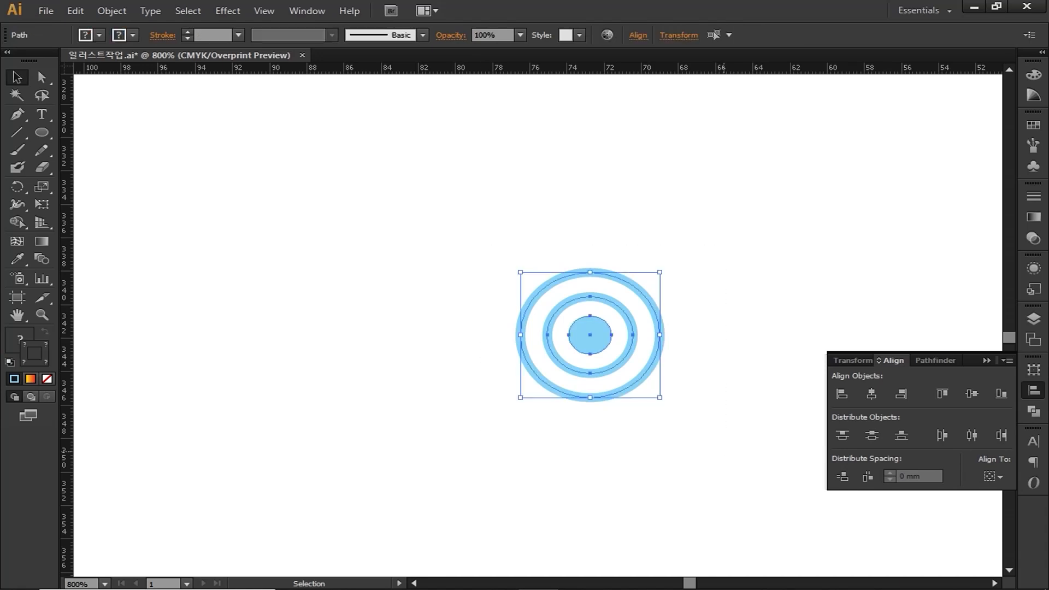
key("ctrl+plus")
key("ctrl+shift+b")
left_click_drag(621, 240, 577, 207)
key("ctrl+shift+a")
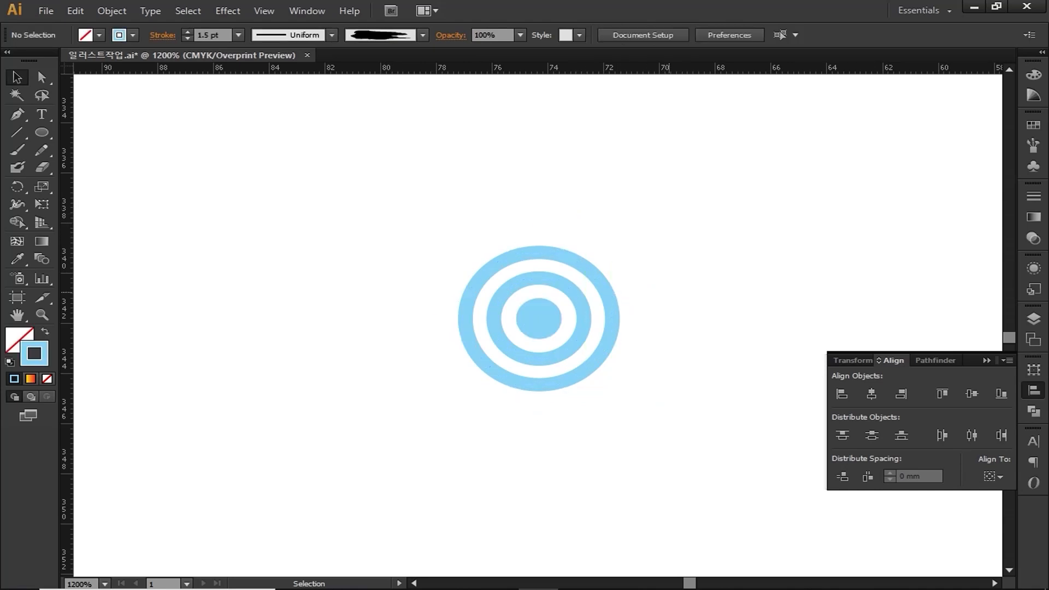
Step: Trim both rings to their upper quarter arcs by deleting their lower anchor points
left_click(41, 77)
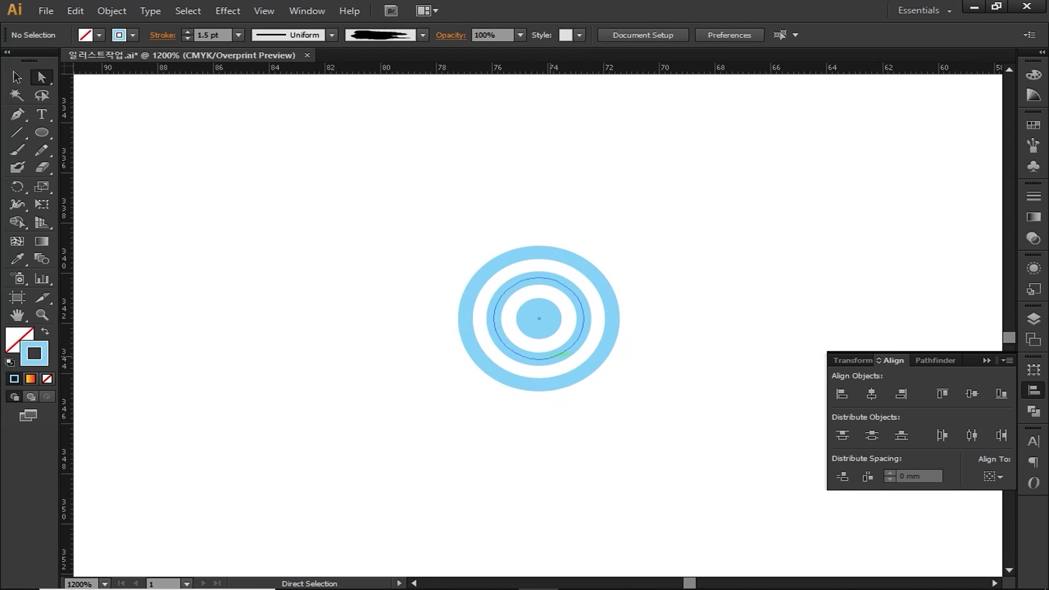
left_click(549, 356)
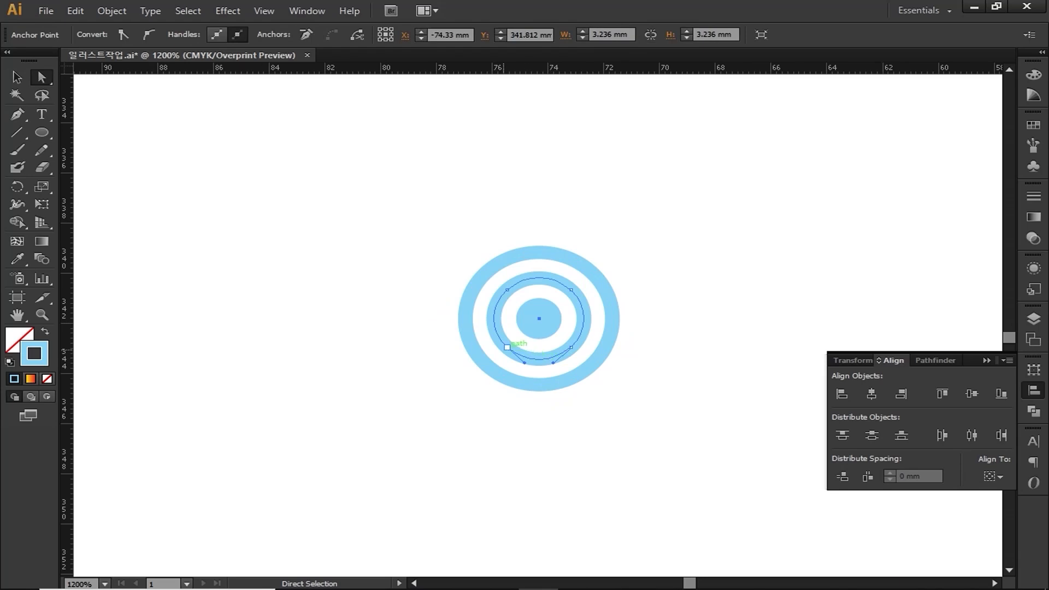
left_click_drag(508, 347, 591, 365)
key("Delete")
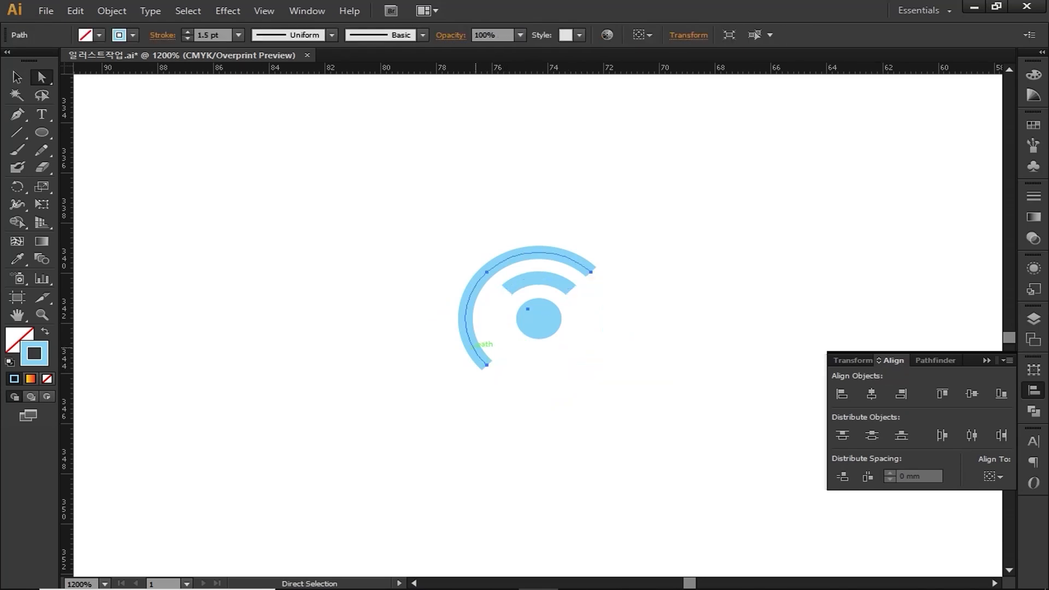
left_click(487, 365)
key("Delete")
key("ctrl+shift+a")
Step: Give both arcs round stroke caps
key("v")
left_click_drag(468, 227, 601, 285)
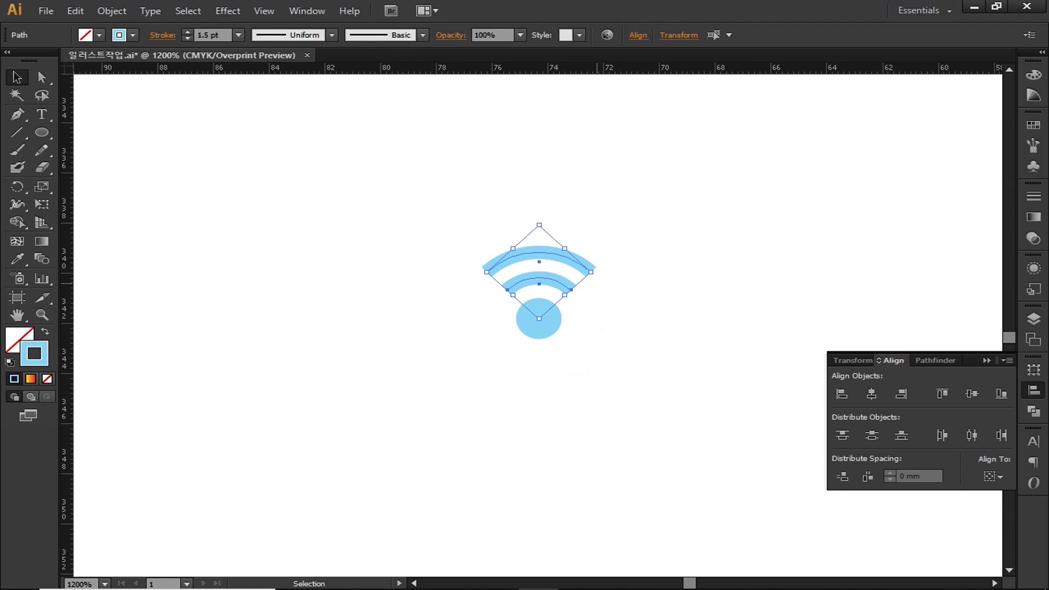
left_click(307, 10)
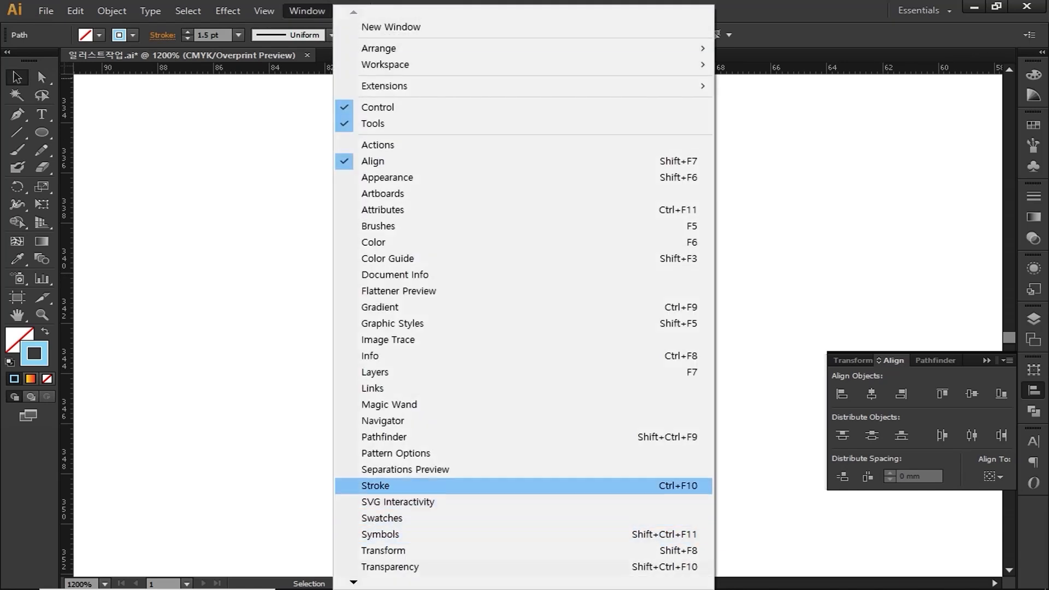
left_click(383, 486)
left_click(911, 224)
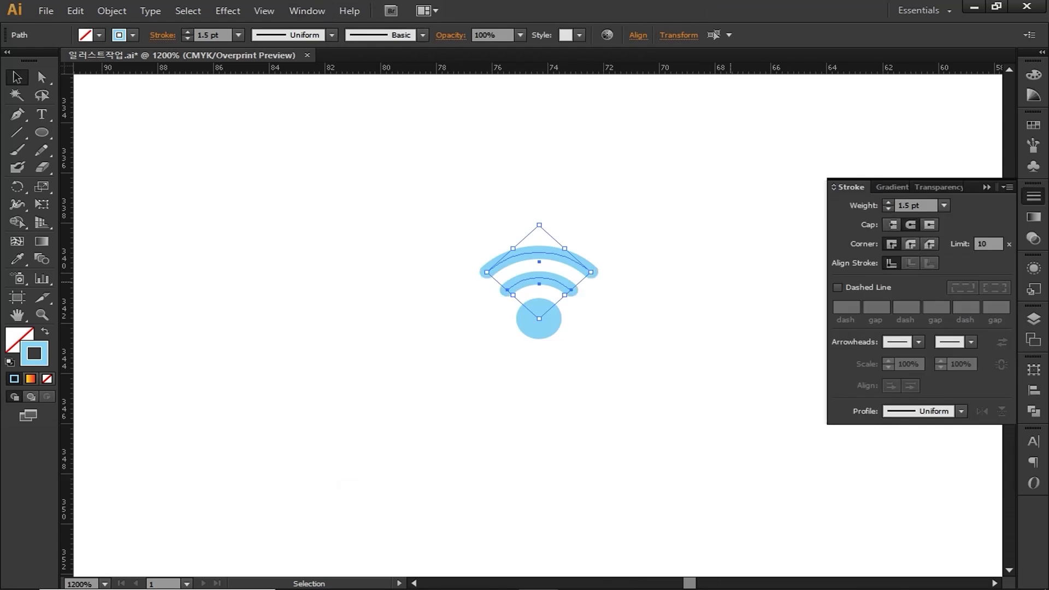
Step: Shrink the filled circle to a dot about 1 mm across, centered just beneath the arcs
left_click(541, 327)
left_click_drag(539, 350, 540, 324)
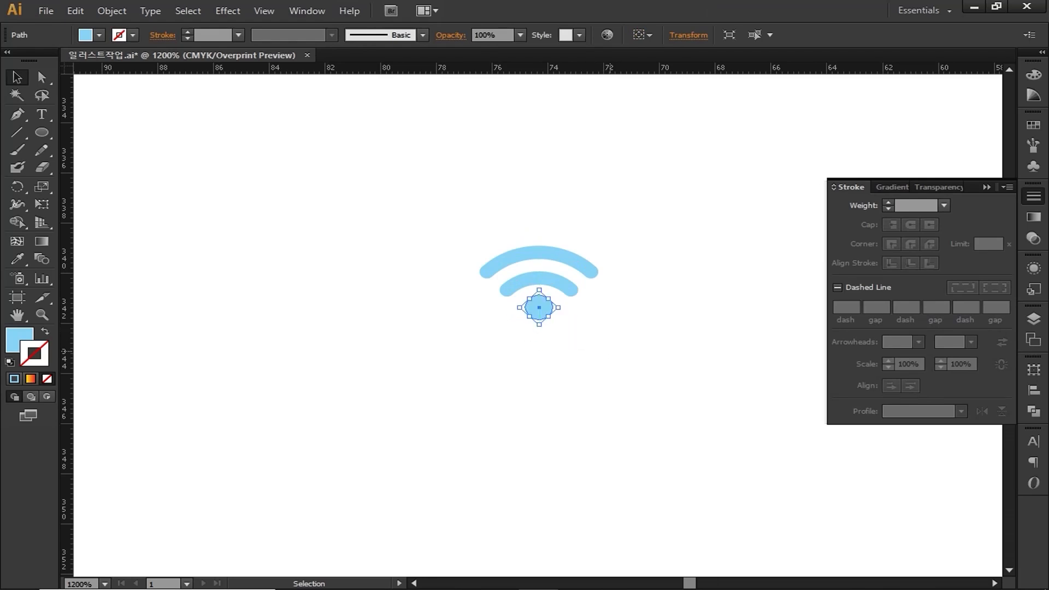
left_click(609, 351)
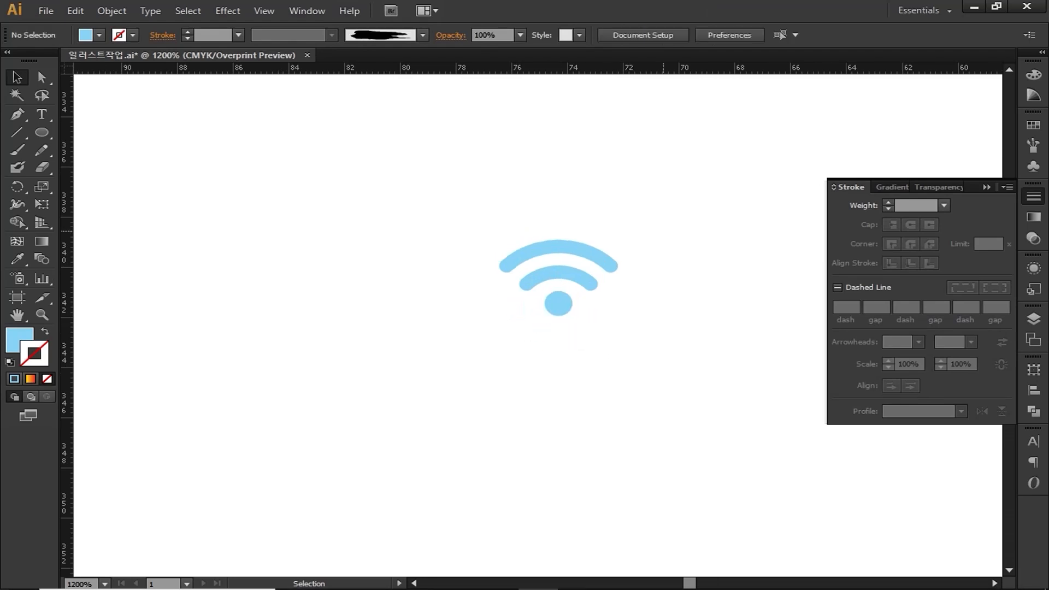
Step: Move the Wi-Fi symbol into the middle of the phone screen inside the circular phone icon
left_click_drag(434, 200, 685, 339)
scroll(674, 258, "down", 4)
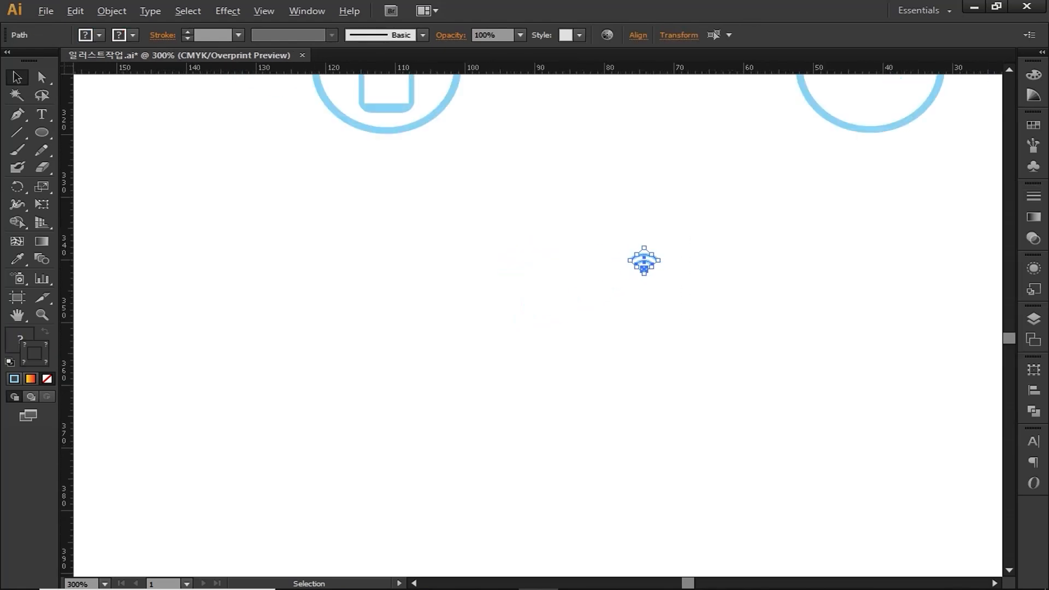
left_click_drag(648, 272, 453, 153)
left_click_drag(507, 183, 668, 398)
scroll(609, 356, "up", 2)
left_click_drag(604, 350, 475, 205)
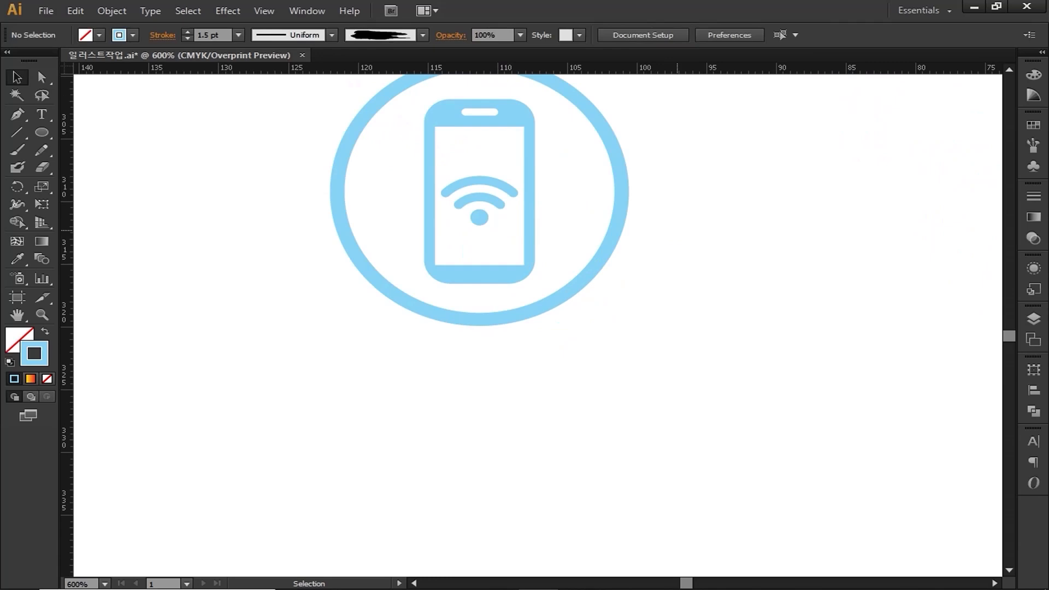
Step: Group the ring, phone and Wi-Fi symbol as one icon
scroll(607, 331, "down", 1)
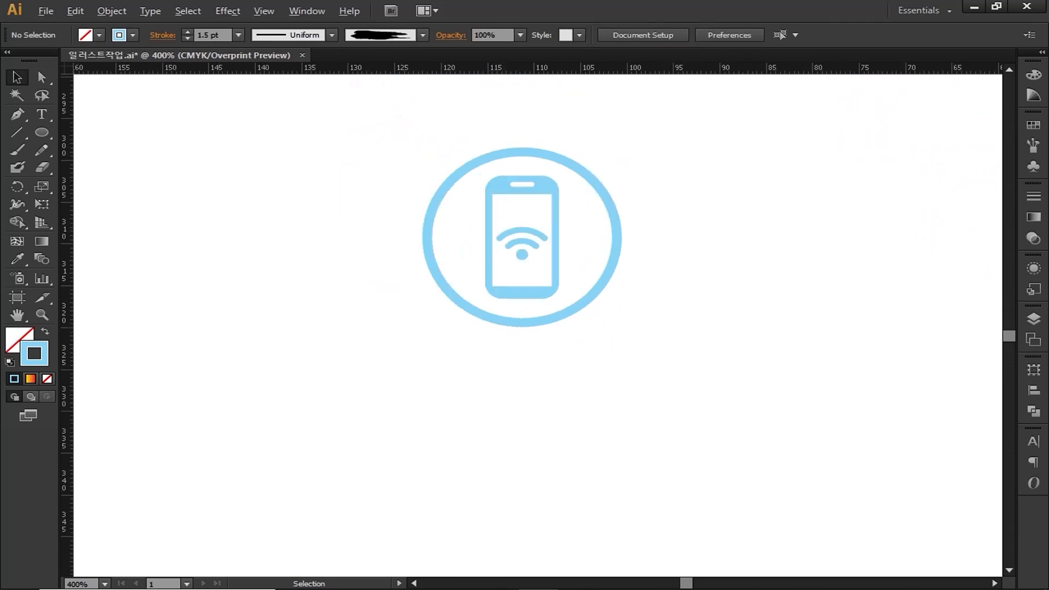
left_click_drag(347, 114, 708, 357)
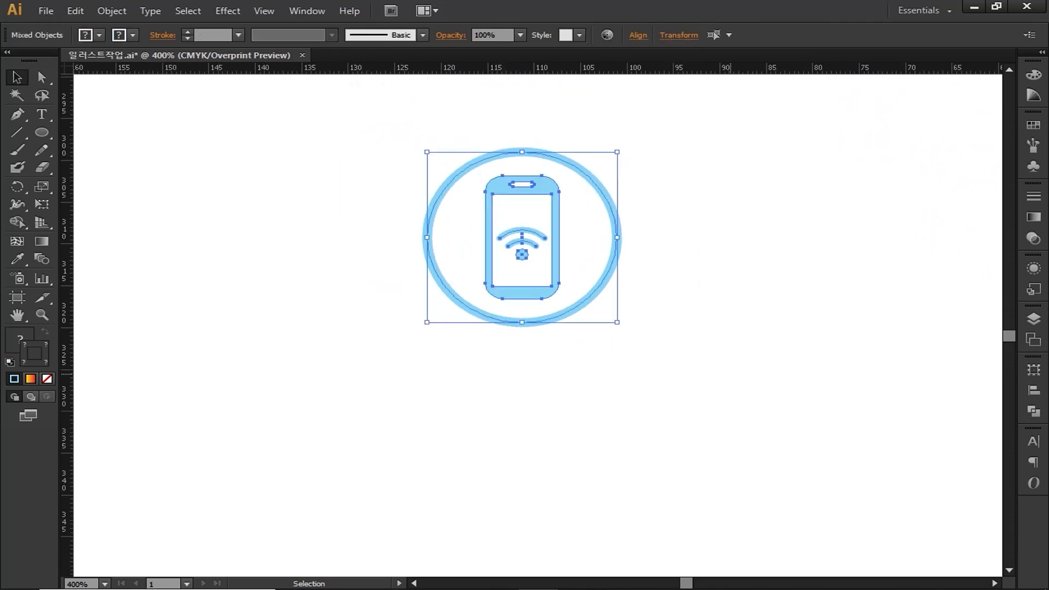
key("ctrl+g")
left_click(731, 317)
Step: Draw a rounded rectangle about 13 by 8 mm with a 2 pt outline in the upper part of the empty ring
left_click_drag(730, 212, 122, 218)
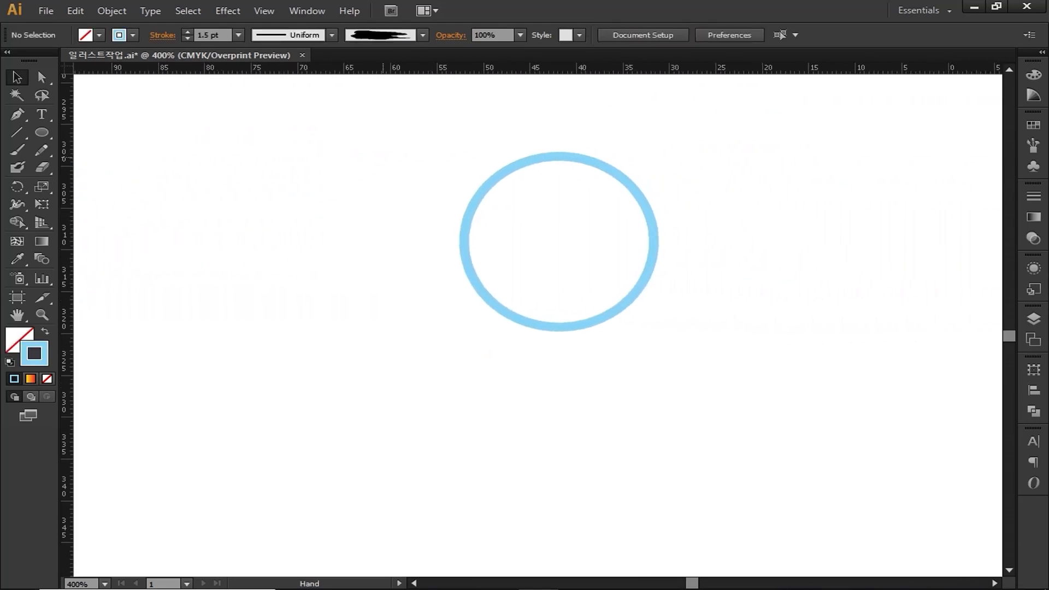
left_click_drag(459, 154, 409, 206)
scroll(475, 289, "up", 1)
left_click(41, 132)
left_click(136, 149)
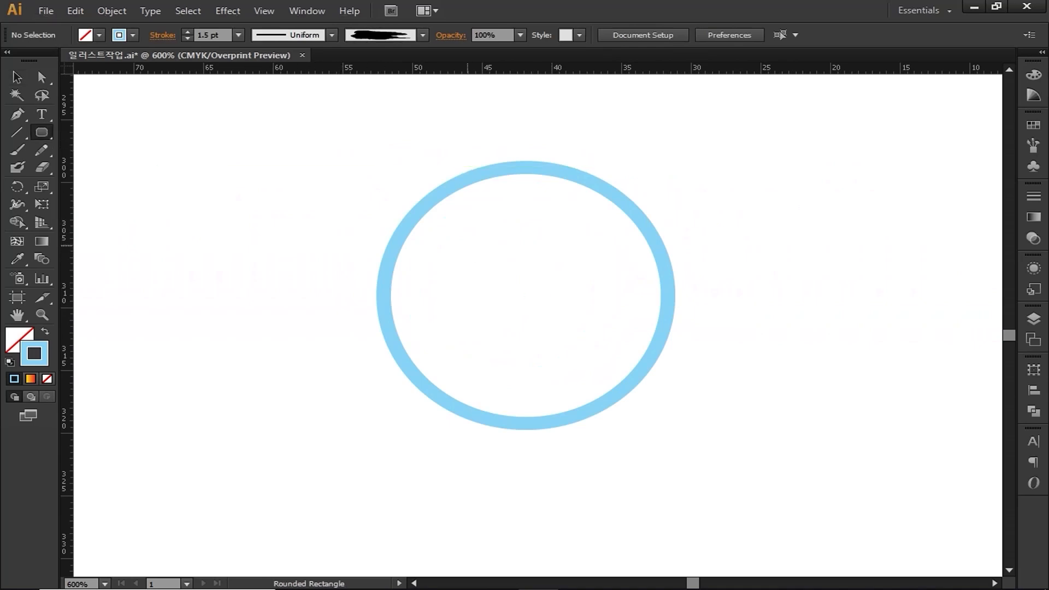
left_click_drag(436, 236, 625, 325)
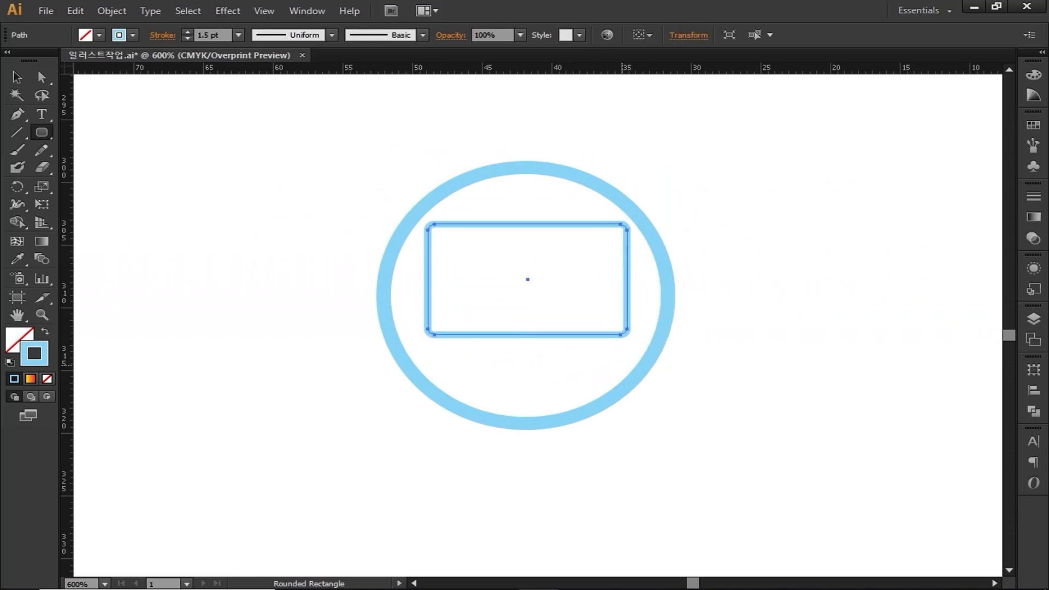
left_click(187, 31)
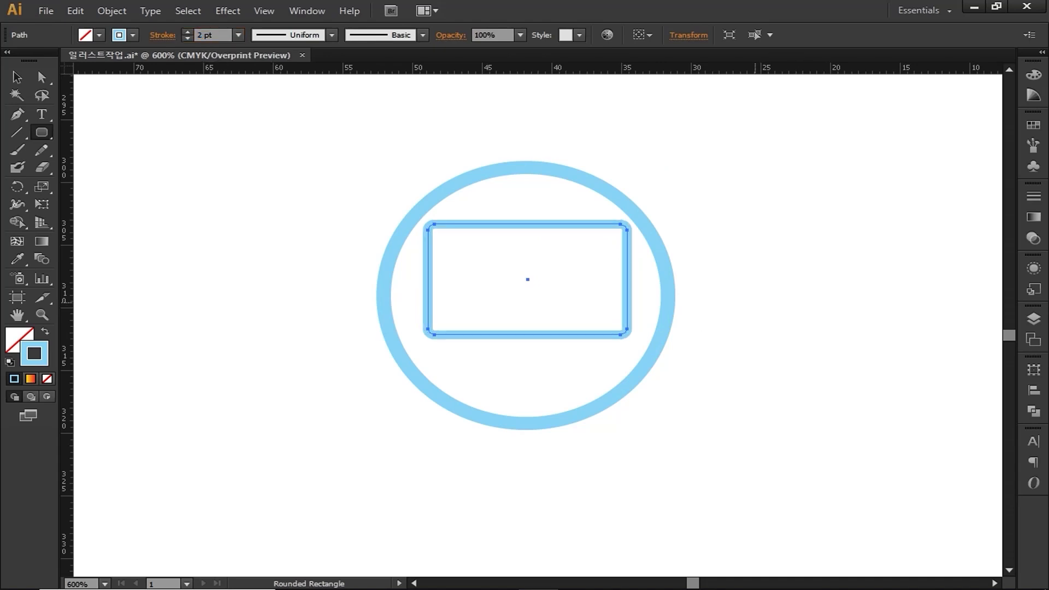
left_click(17, 78)
left_click(529, 277)
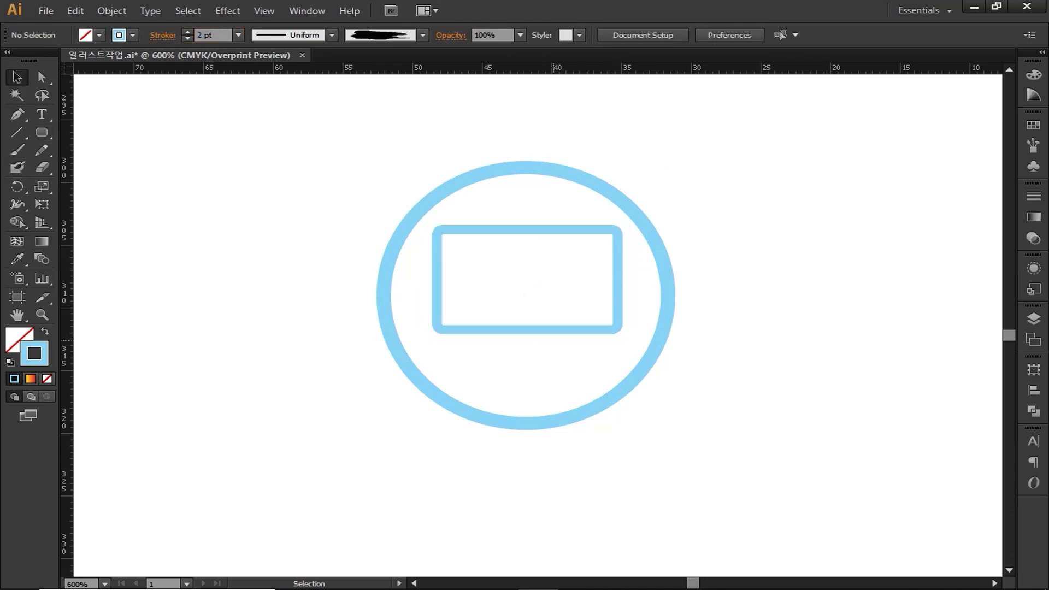
Step: Draw a 1 pt outlined circle about 6 mm across centered in the rounded rectangle, with a filled circle about 5 mm across inside it
left_click_drag(42, 131, 120, 167)
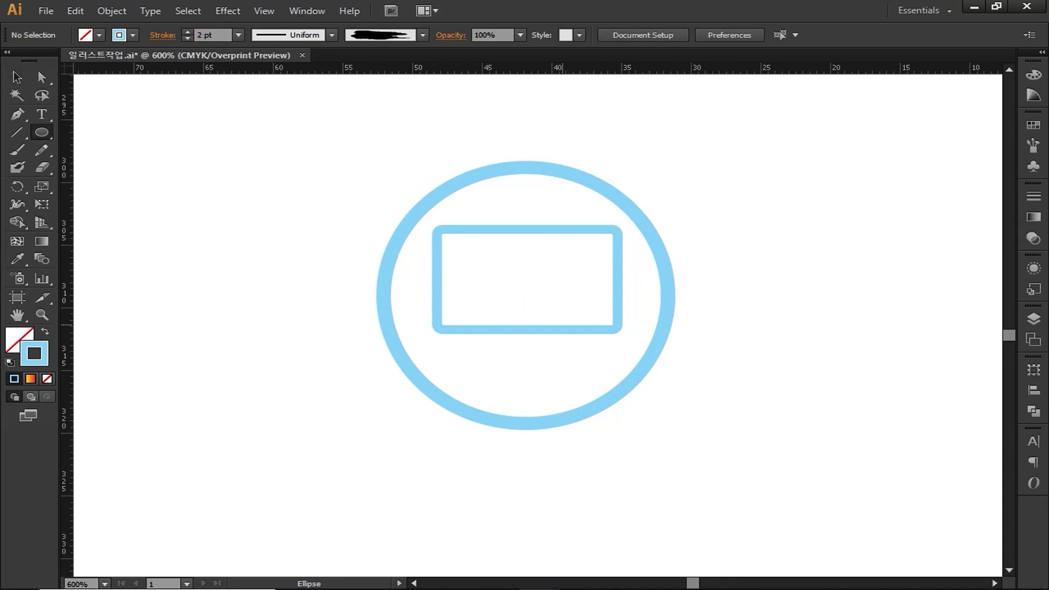
left_click_drag(527, 279, 573, 321, "alt")
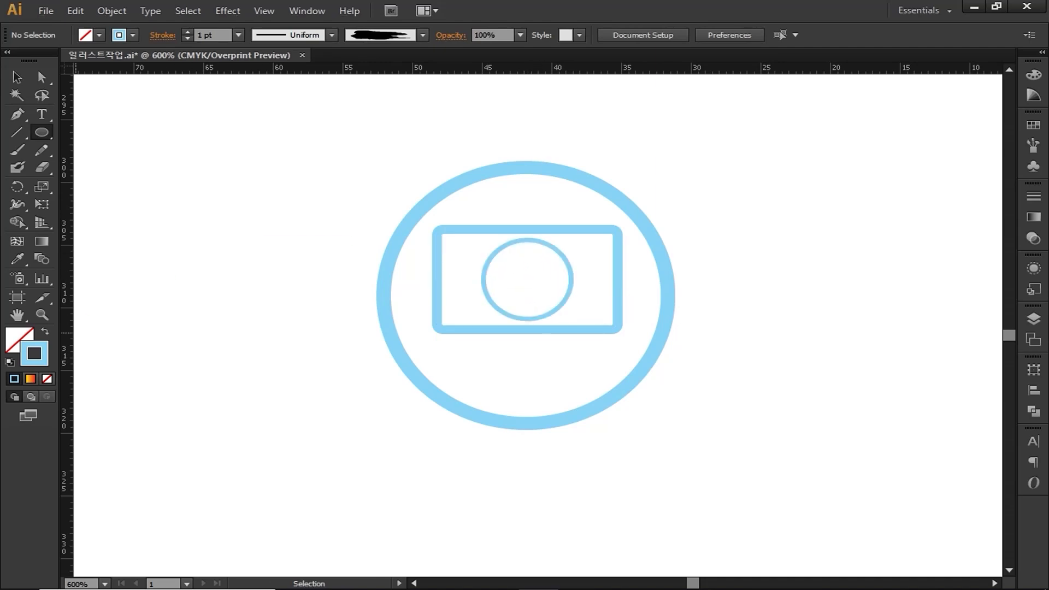
left_click(45, 332)
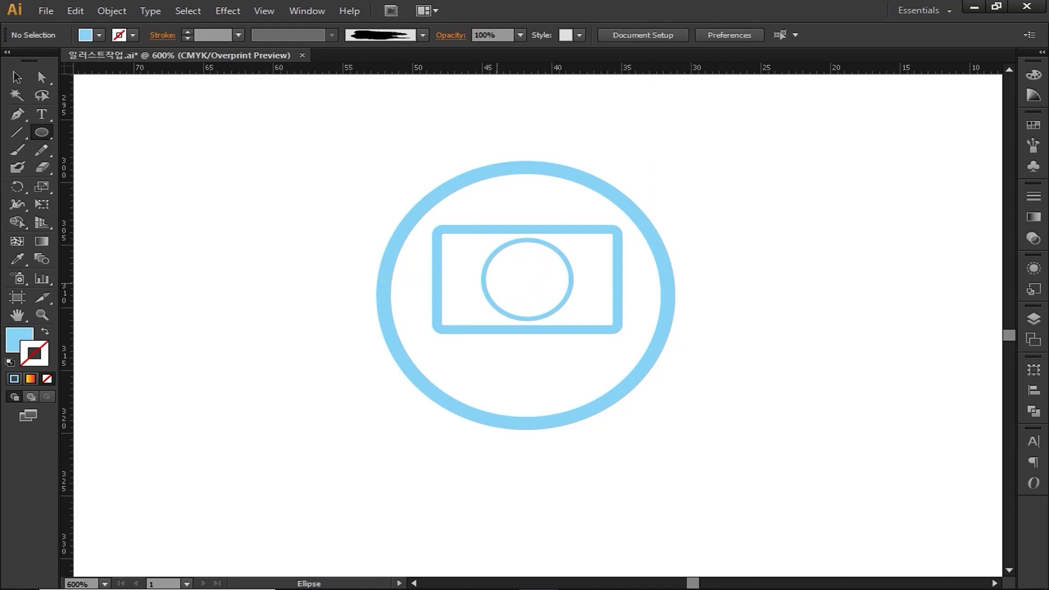
left_click_drag(528, 279, 557, 254, "alt")
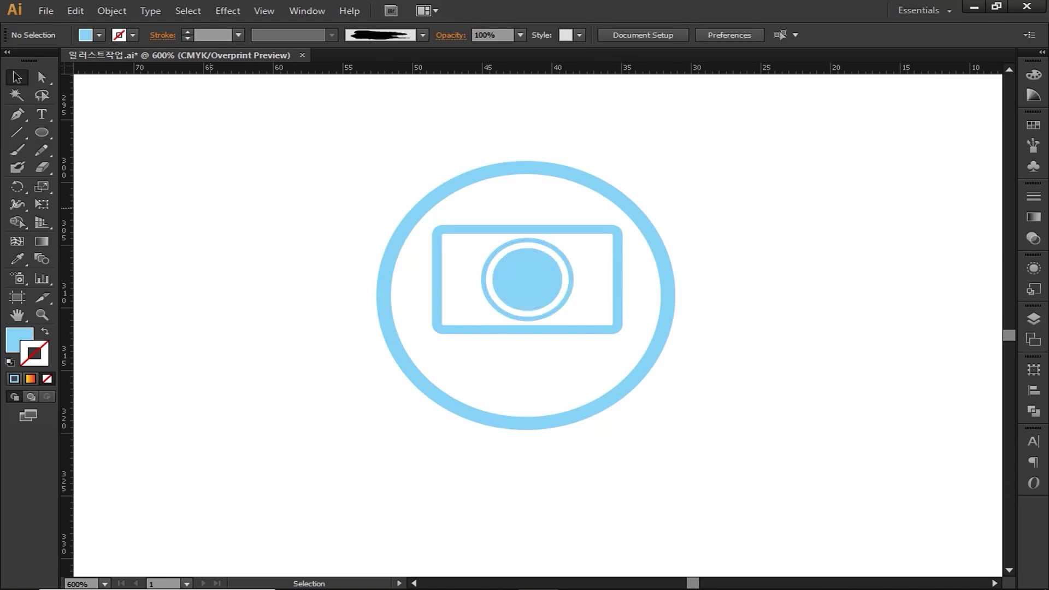
Step: Align the outer ring, rounded rectangle and both inner circles on their horizontal centers
left_click_drag(275, 444, 773, 146)
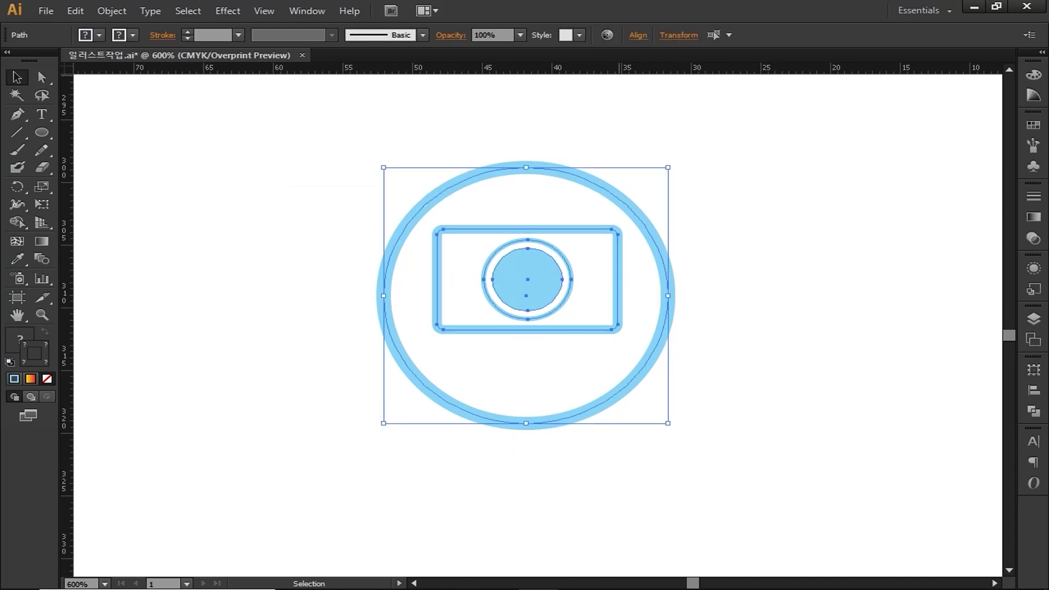
left_click(306, 11)
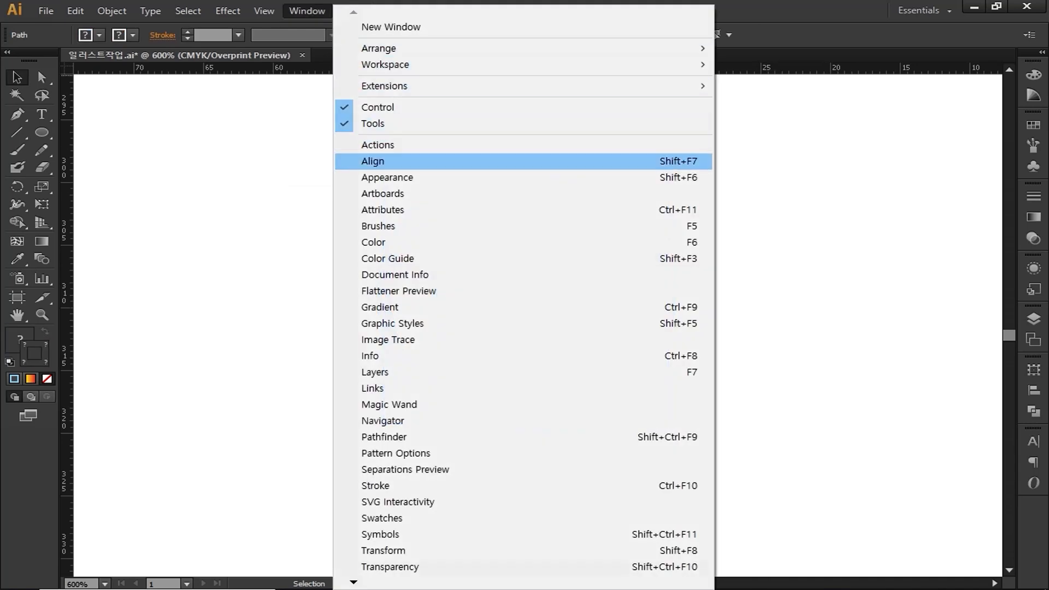
left_click(373, 160)
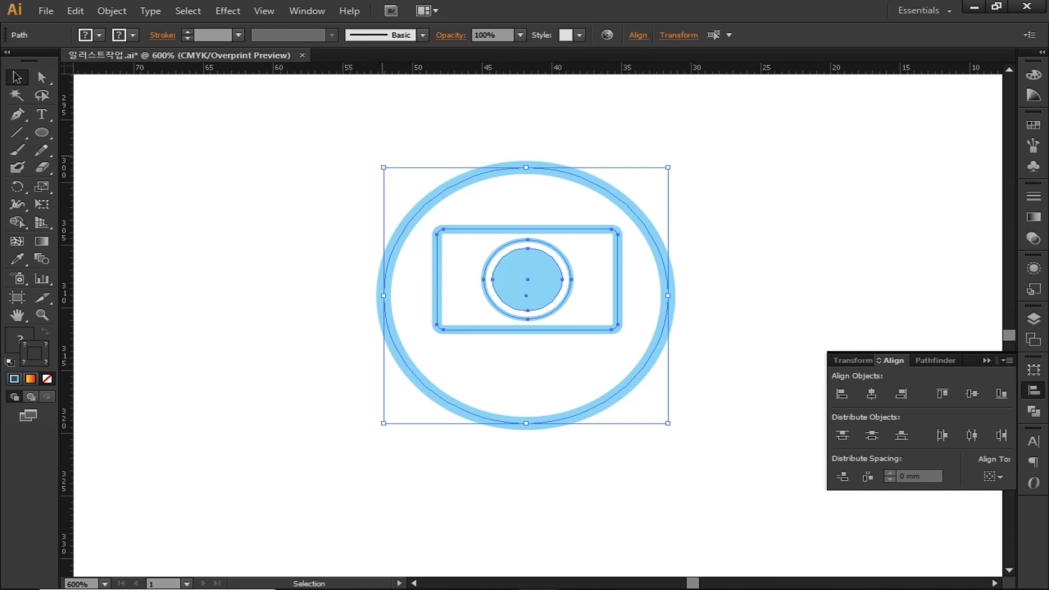
left_click(872, 394)
left_click(842, 239)
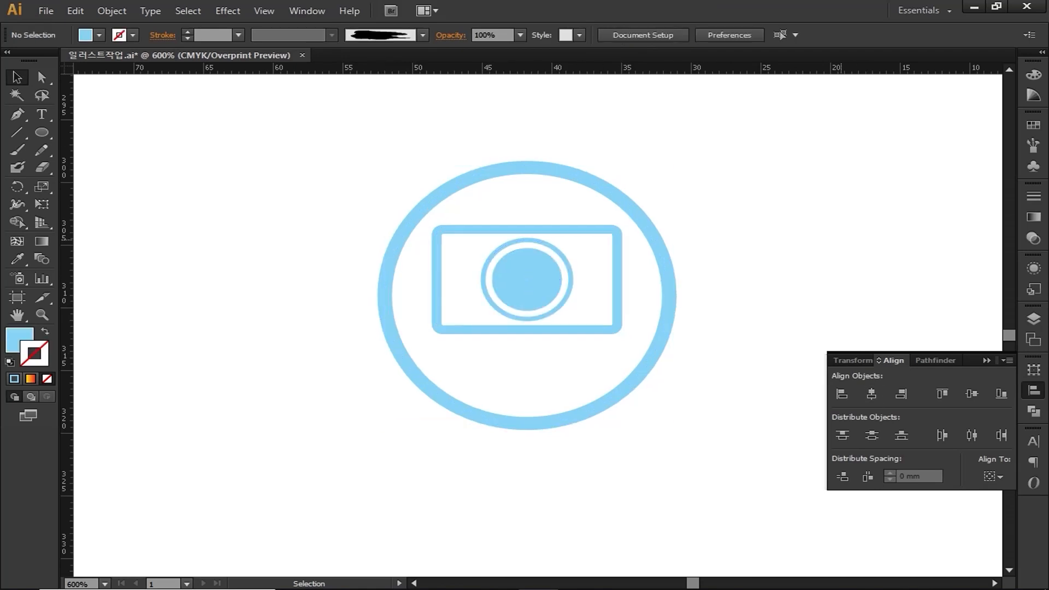
Step: Add a 12 pt "$" in HY헤드라인M with 80% vertical scale, centered on the filled circle
left_click(42, 115)
left_click(511, 278)
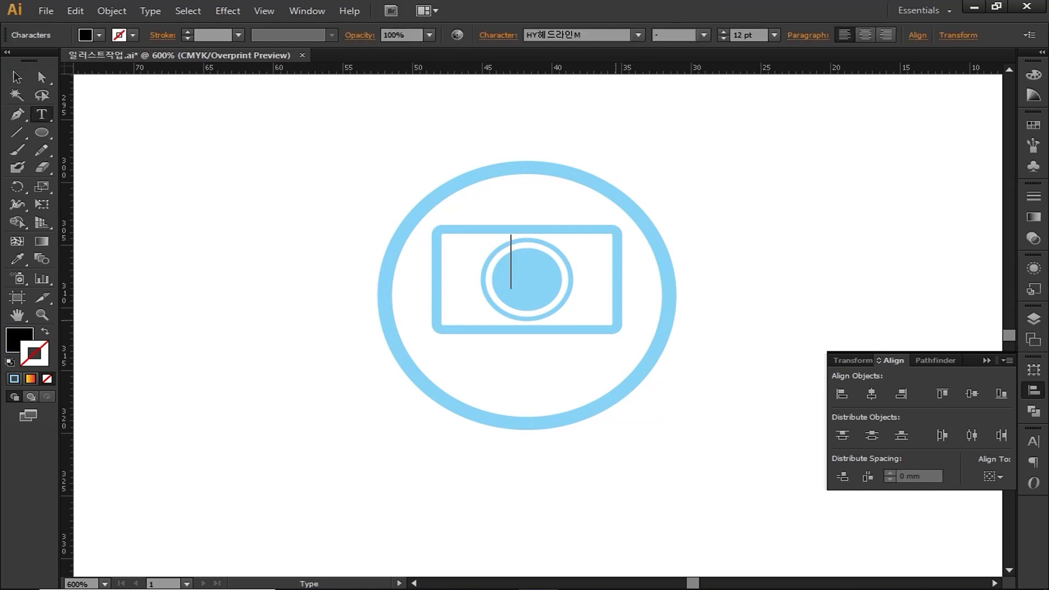
type("$")
left_click(307, 11)
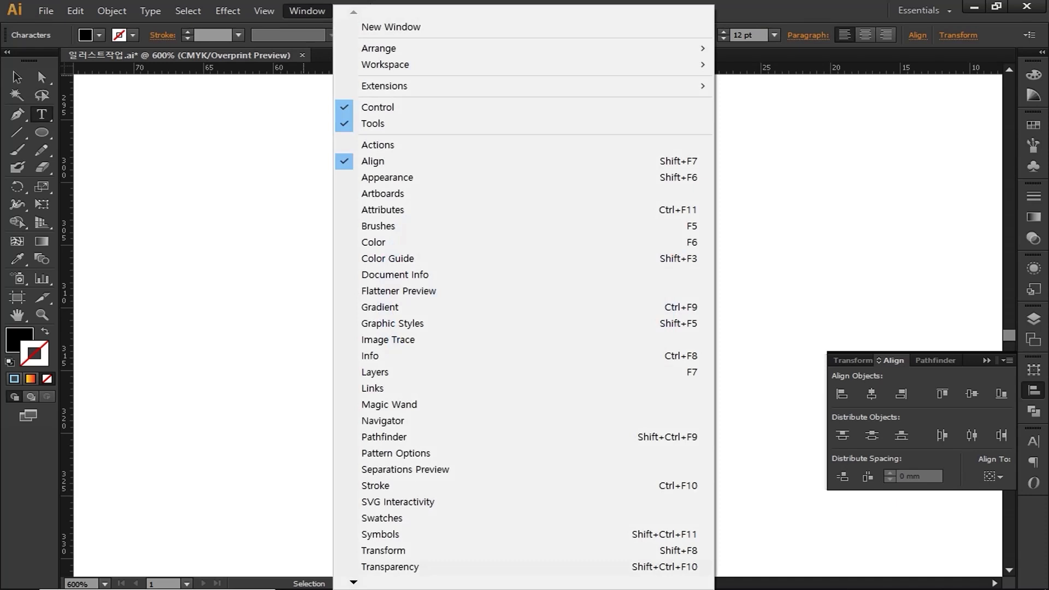
mouse_move(377, 546)
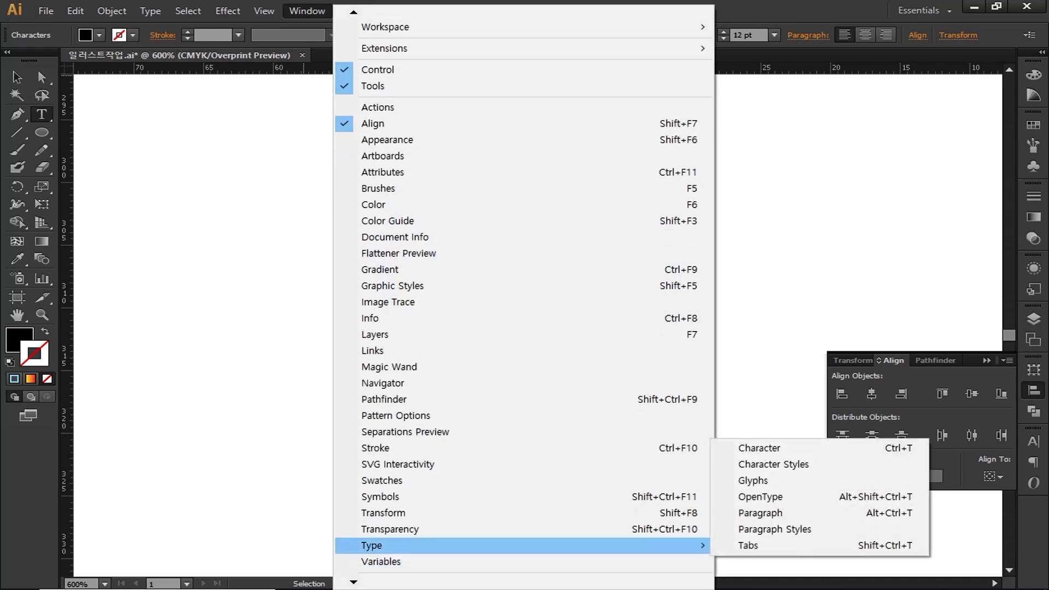
left_click(759, 448)
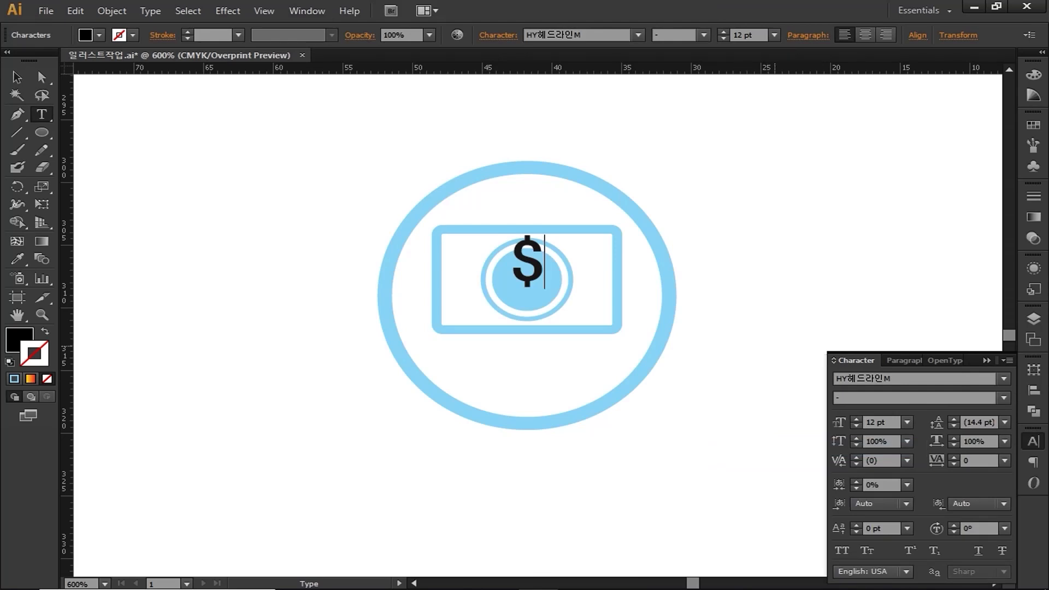
key("Escape")
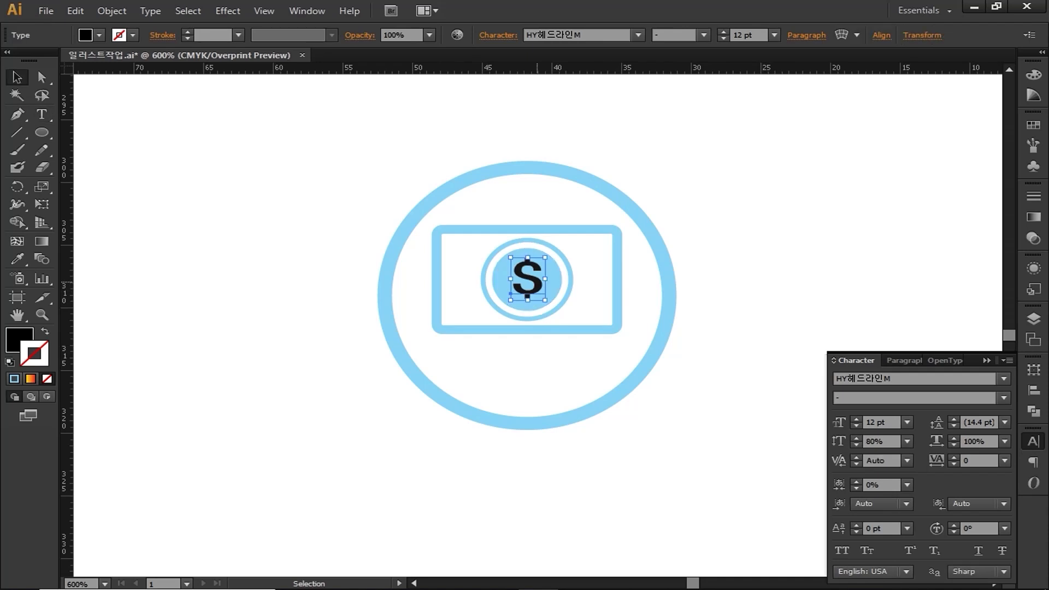
Step: Convert the "$" to outlines and cut its shape out of the filled circle with Minus Front
left_click(151, 11)
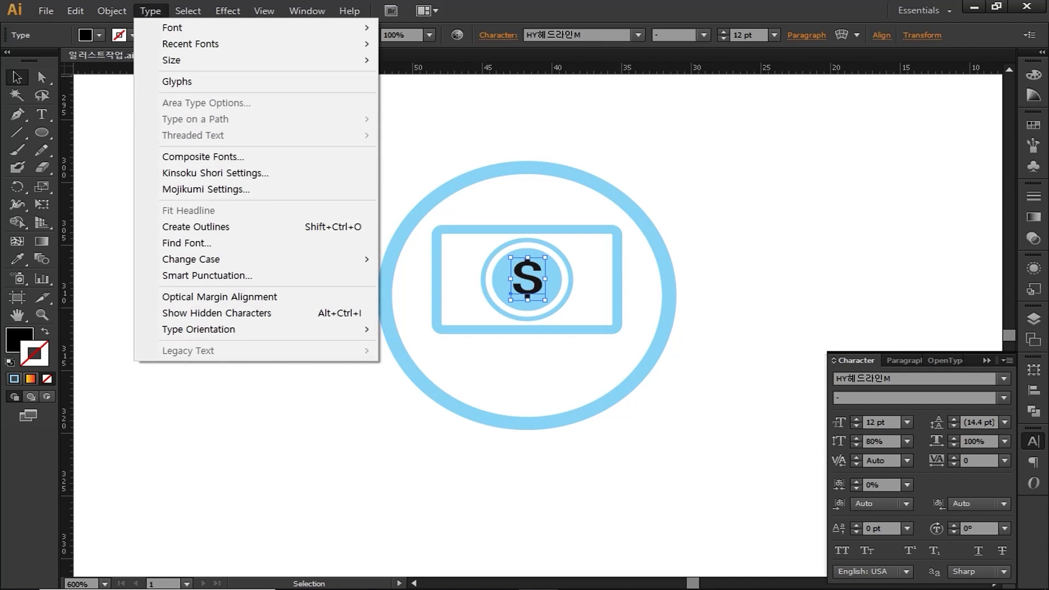
left_click(196, 227)
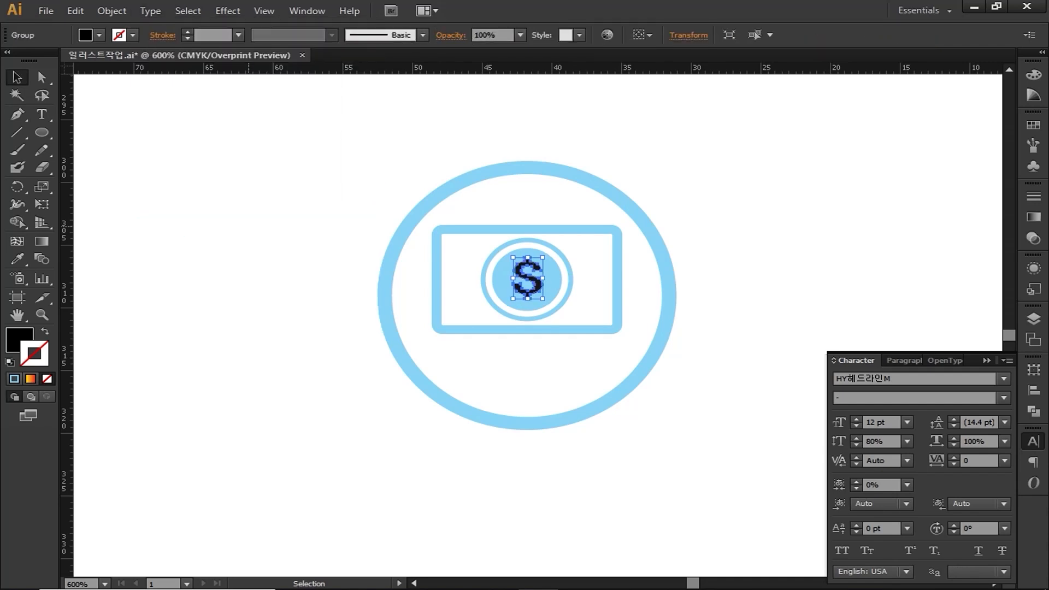
left_click(796, 283)
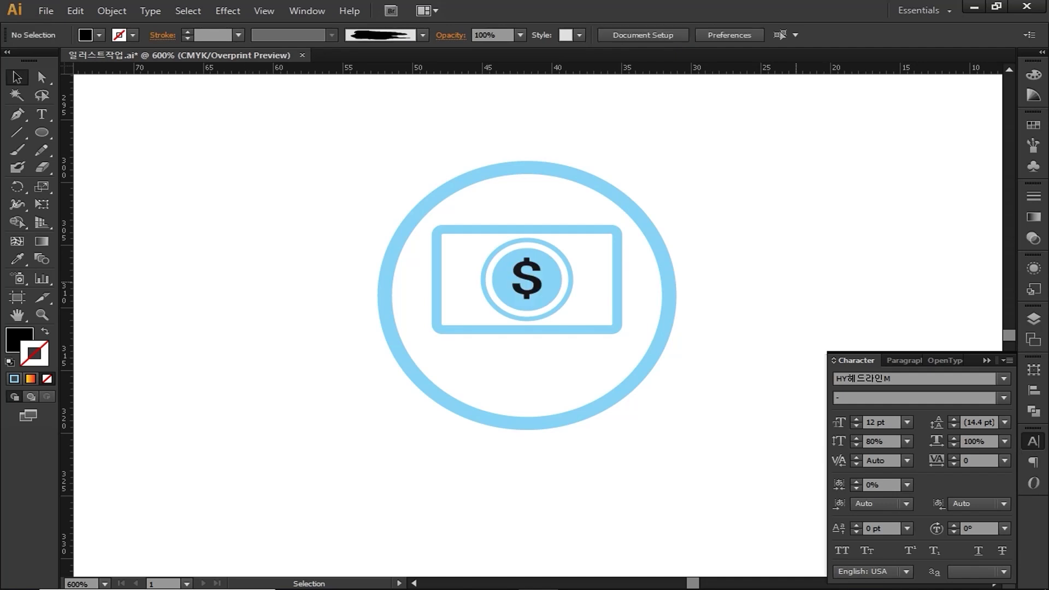
left_click(536, 285)
left_click(547, 284, "shift")
left_click(308, 11)
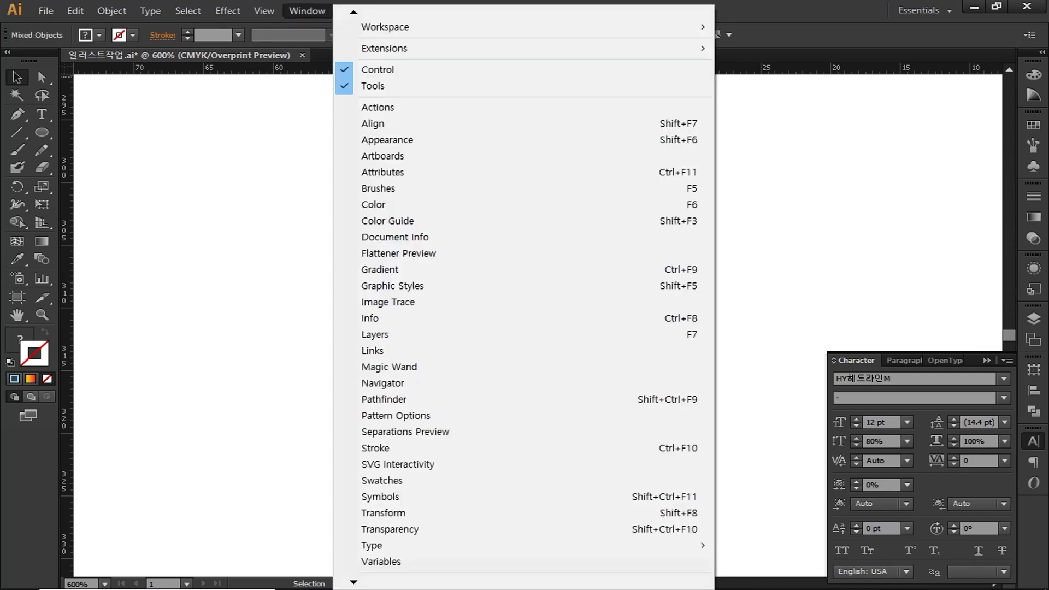
left_click(384, 399)
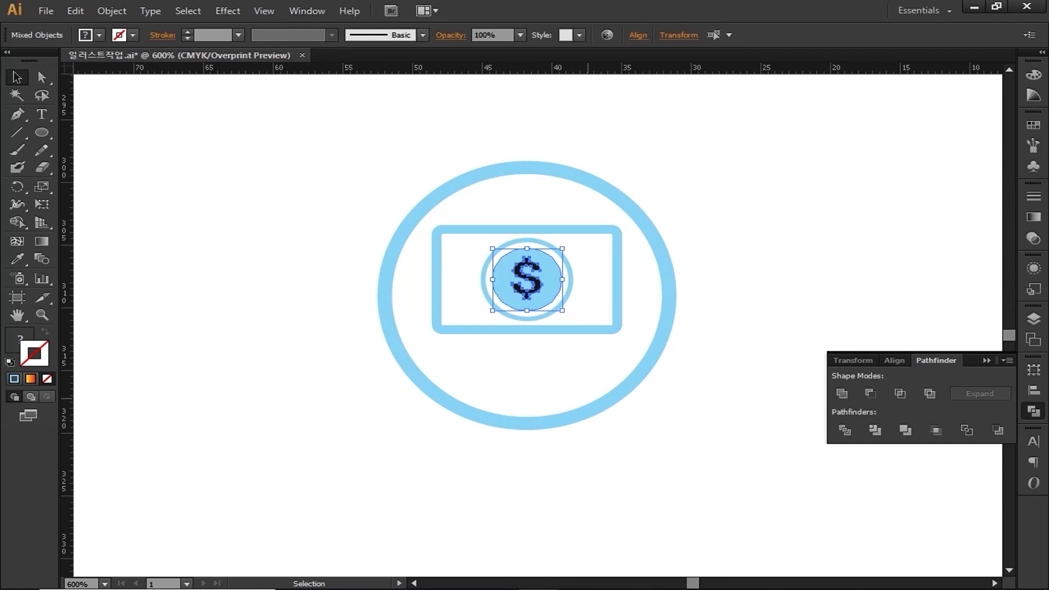
left_click(870, 393)
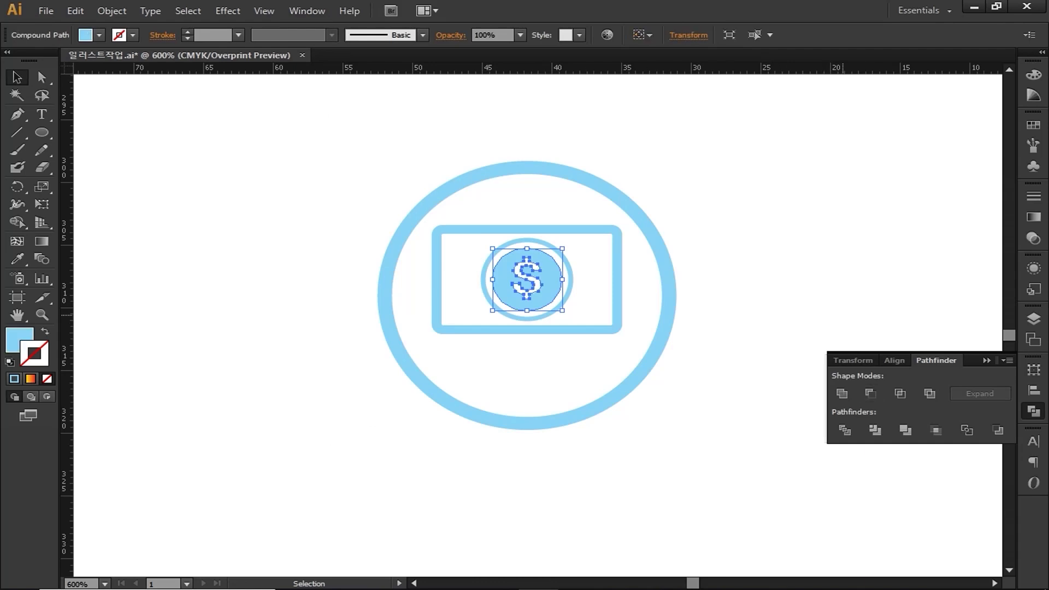
left_click(838, 279)
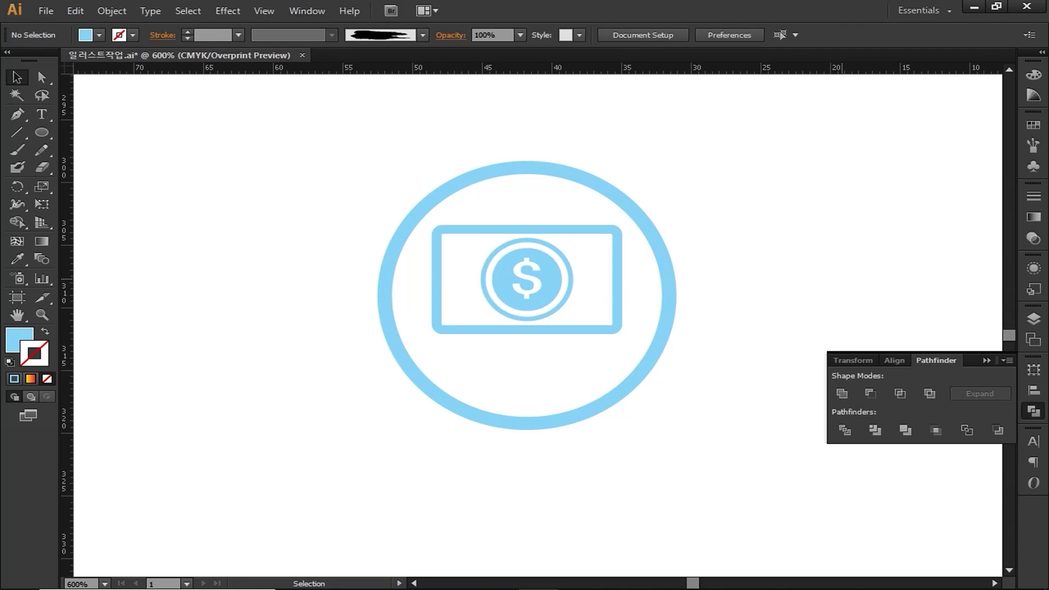
Step: Draw a monitor neck about 2.7 mm wide under the rounded rectangle and a separate thin base bar about 7 mm wide just beneath it
left_click(41, 132)
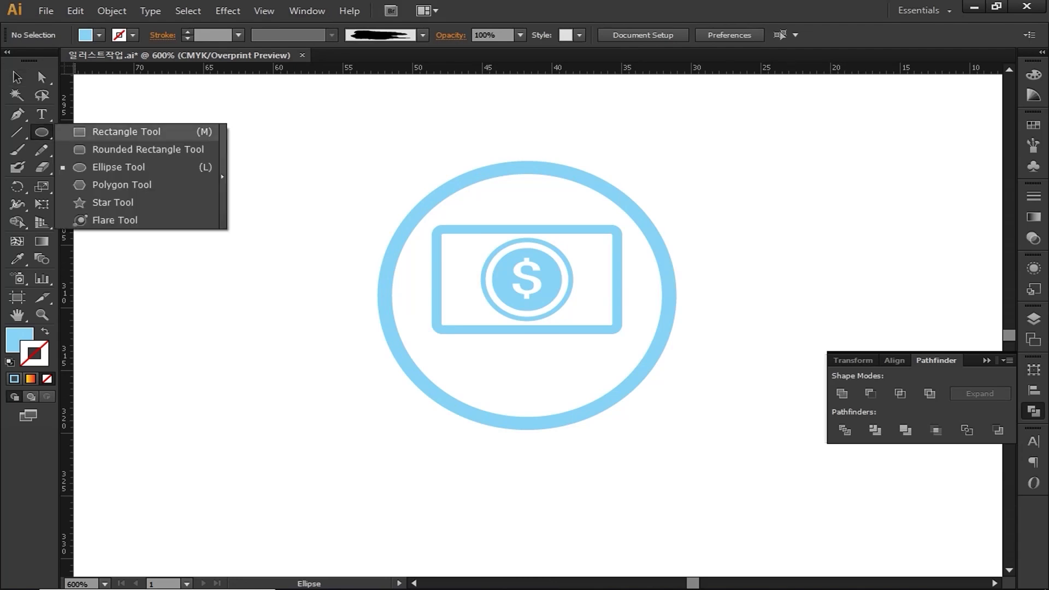
left_click(127, 132)
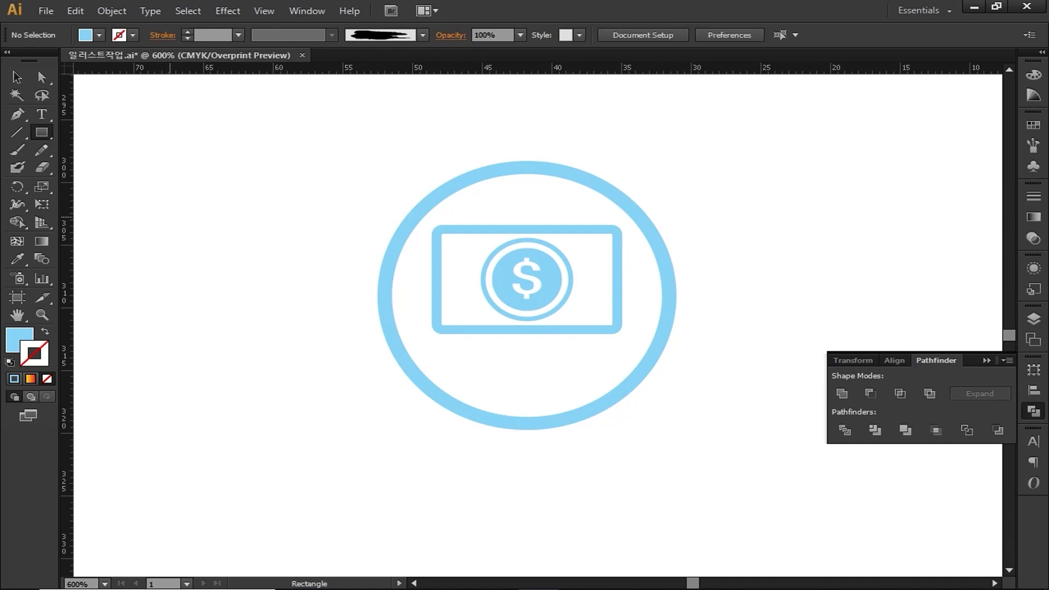
left_click_drag(527, 343, 546, 361)
left_click_drag(483, 372, 577, 381)
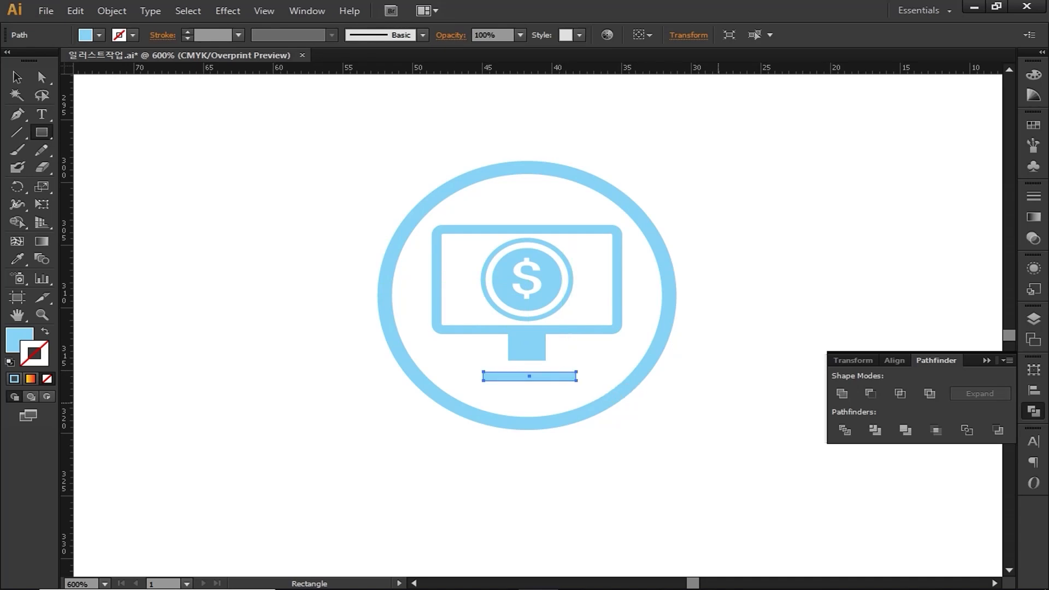
Step: Add an anchor point midway along the thin base bar's upper edge and raise it into a peak overlapping the monitor neck
left_click(17, 114)
left_click(118, 131)
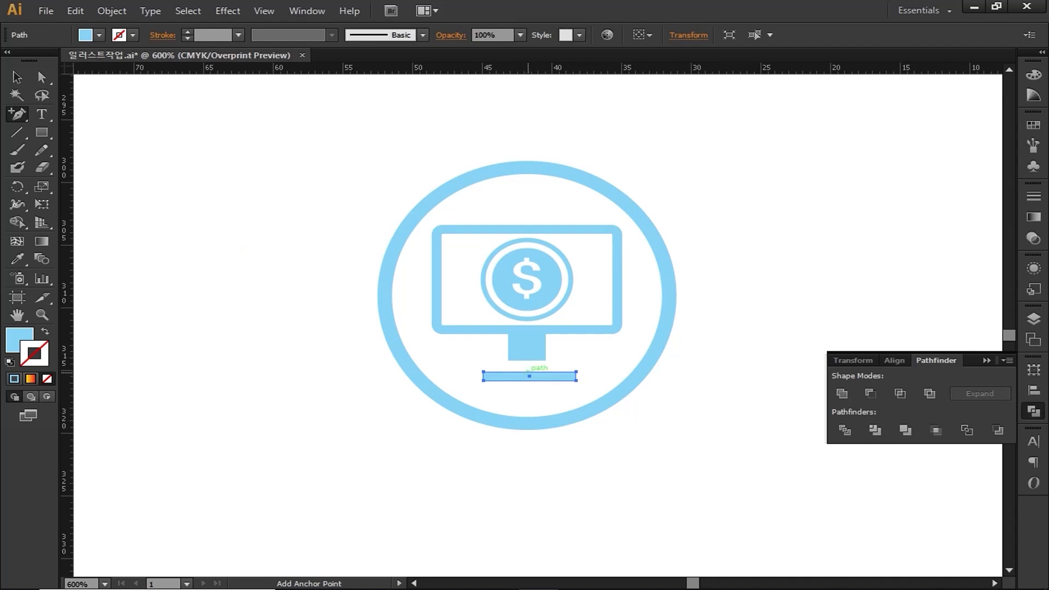
left_click(529, 372)
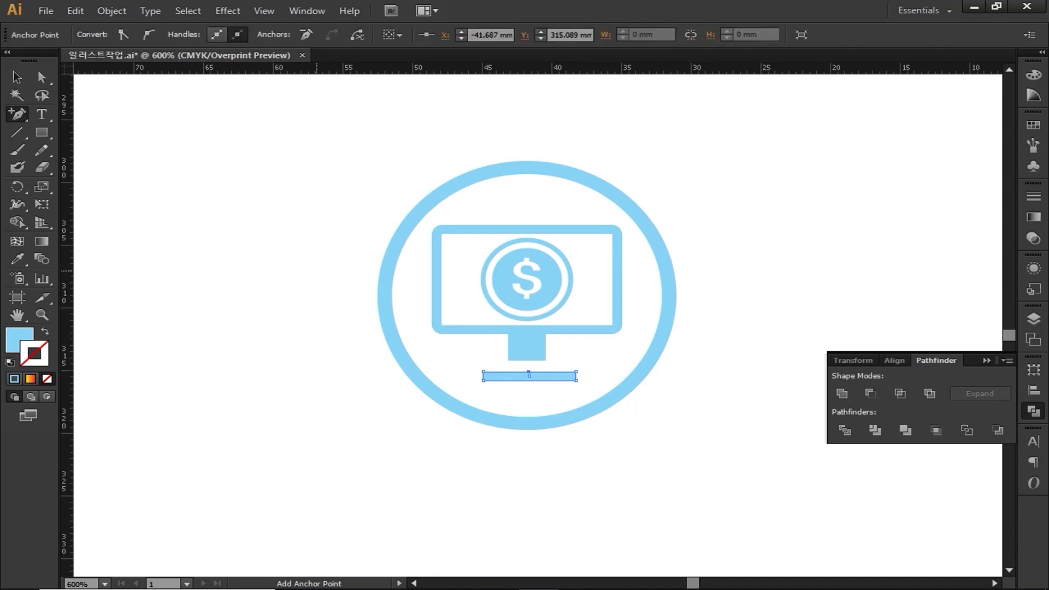
key("a")
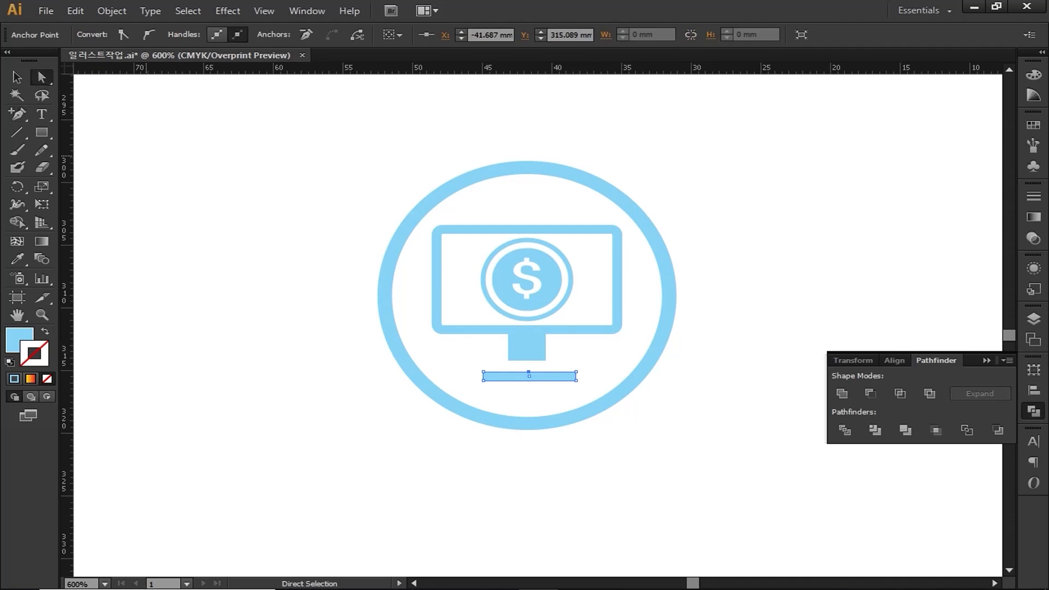
scroll(546, 393, "up", 2)
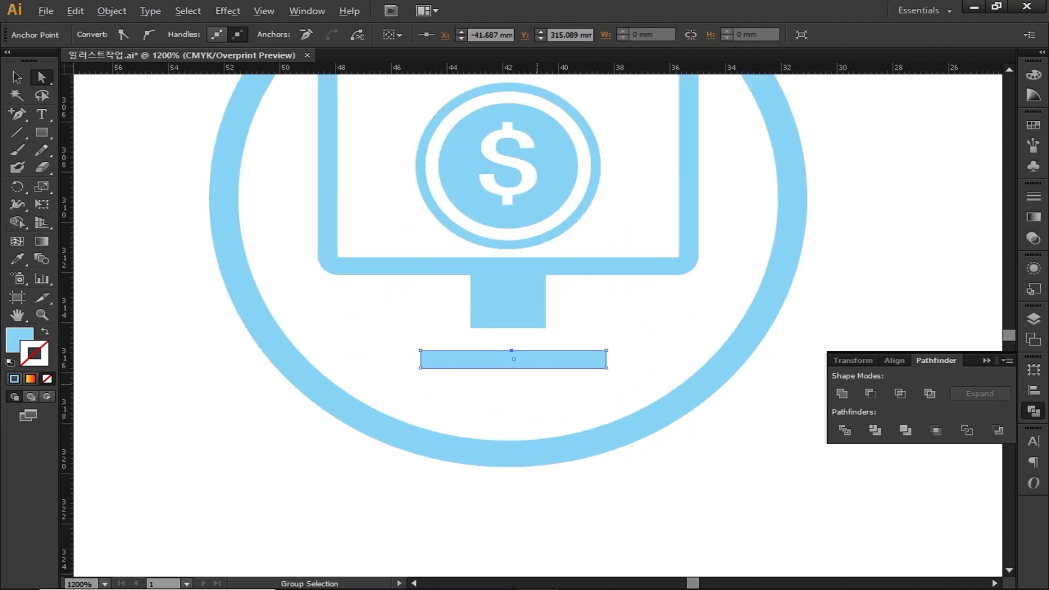
left_click_drag(513, 350, 508, 333)
left_click(626, 341)
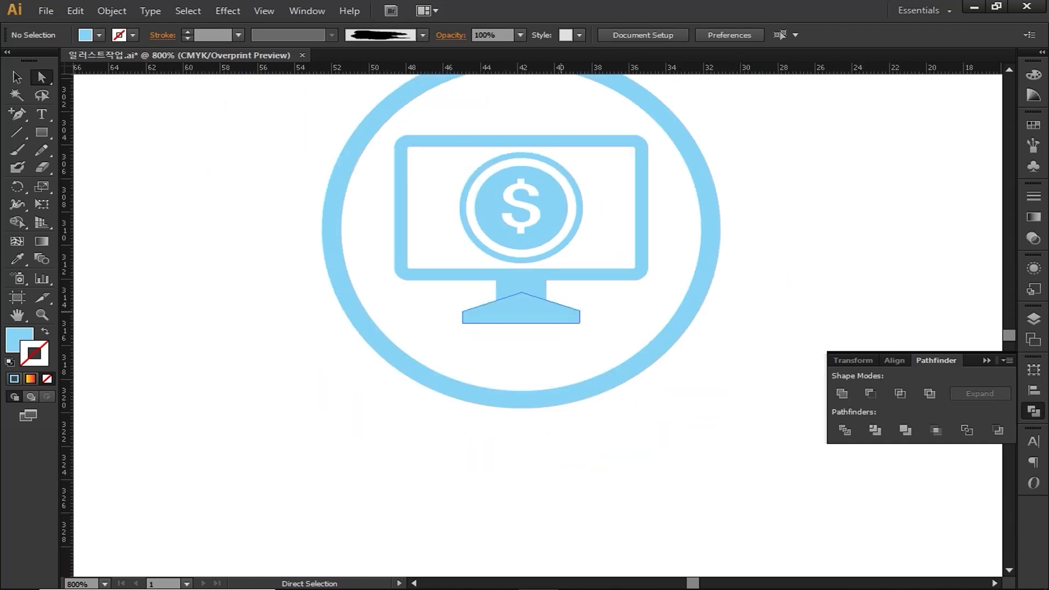
scroll(517, 332, "down", 2)
Step: Align all parts of the dollar-monitor icon on their horizontal centers and group them
key("v")
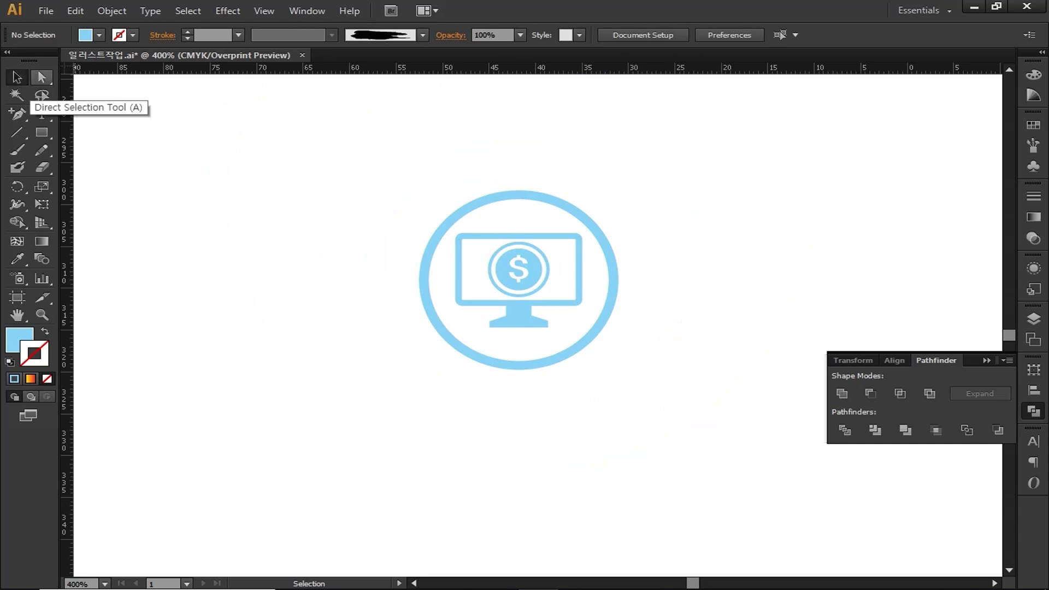
left_click_drag(378, 153, 667, 401)
left_click(894, 360)
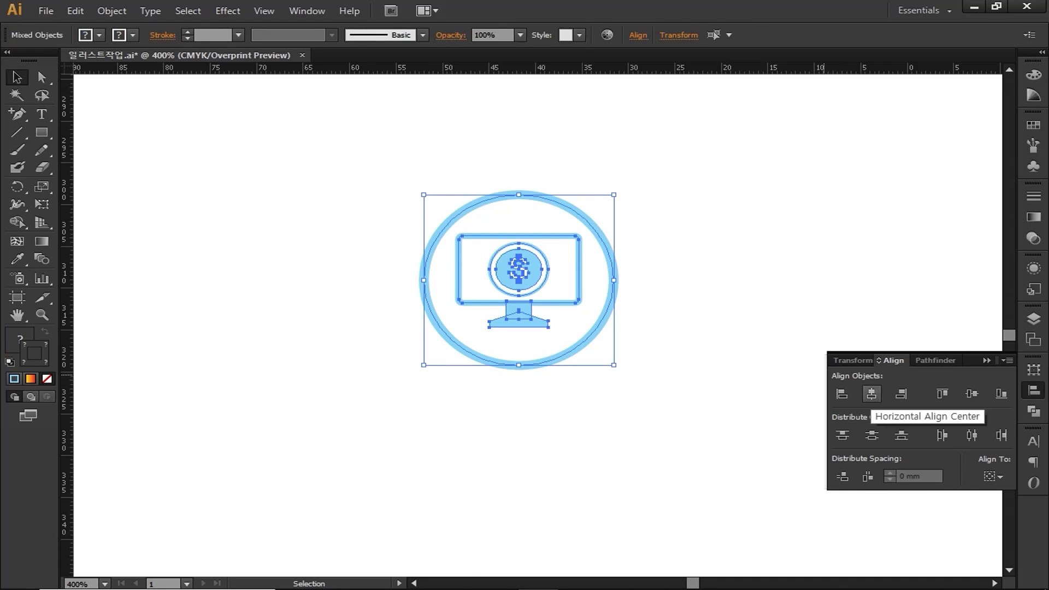
key("a")
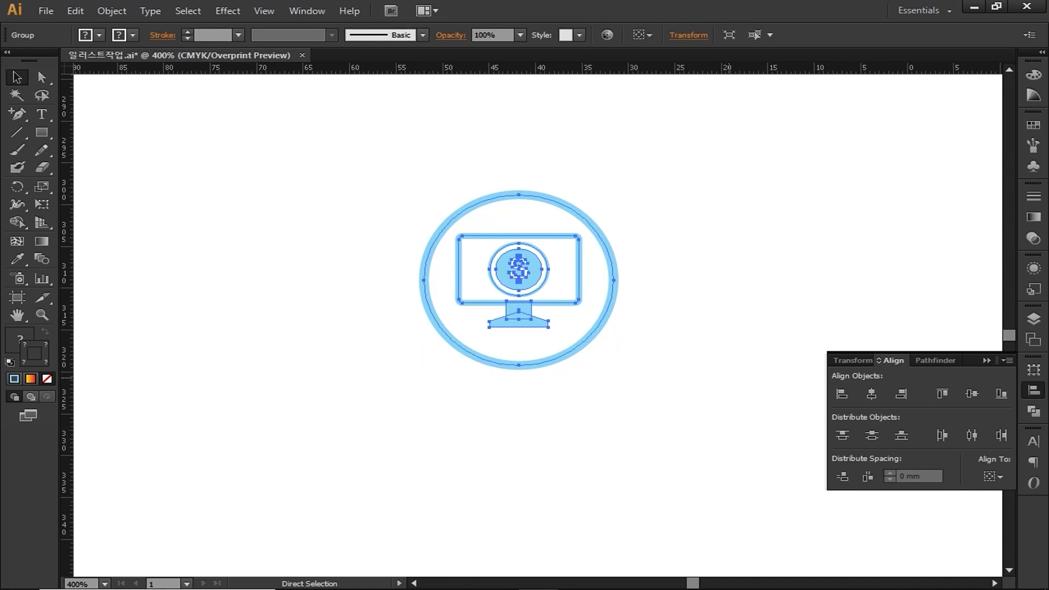
key("v")
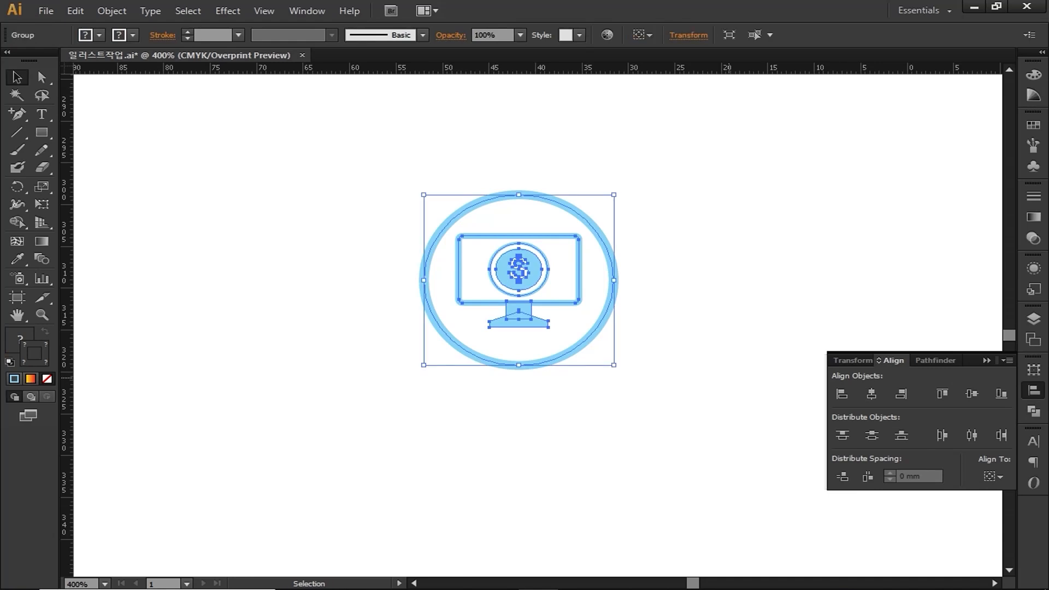
key("ctrl+shift+a")
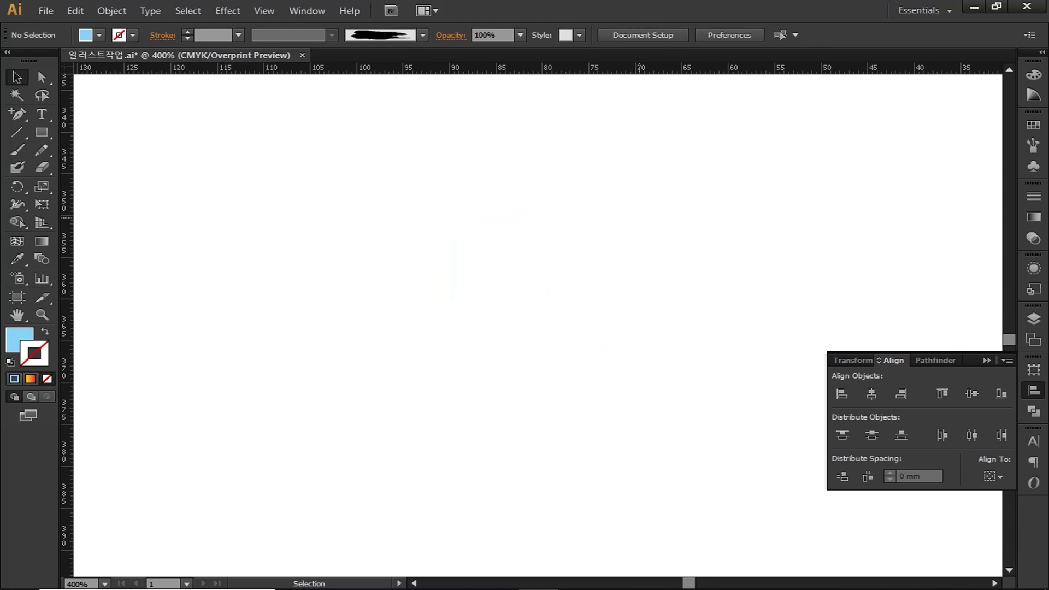
Step: Draw four overlapping light blue circles in a cloud arrangement, the first about 13 mm wide and the rightmost smallest
left_click(42, 133)
left_click_drag(42, 133, 109, 166)
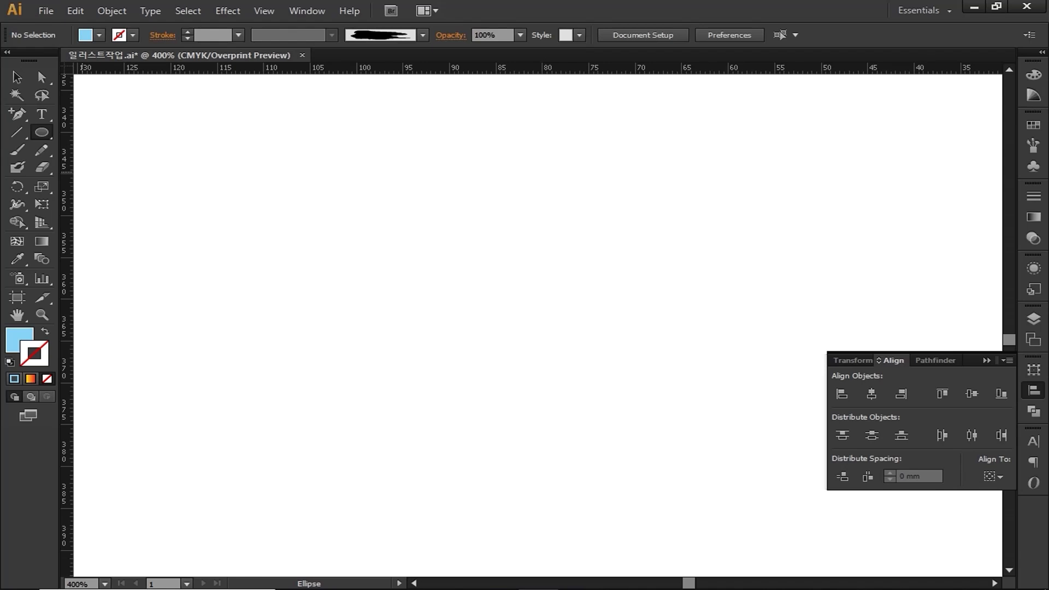
left_click_drag(294, 236, 417, 346)
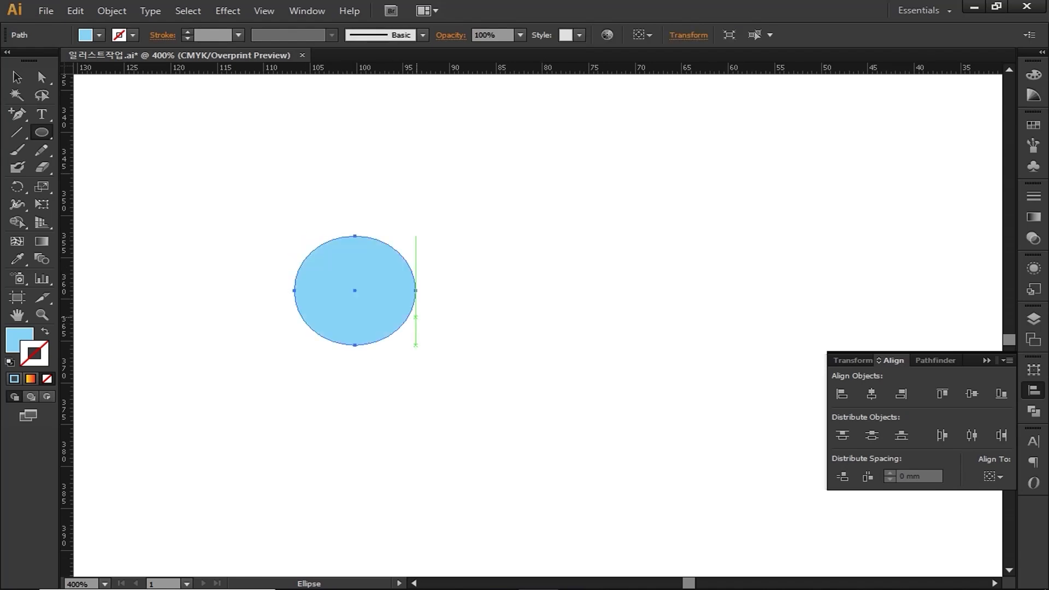
left_click_drag(369, 177, 526, 291)
left_click_drag(539, 326, 571, 327)
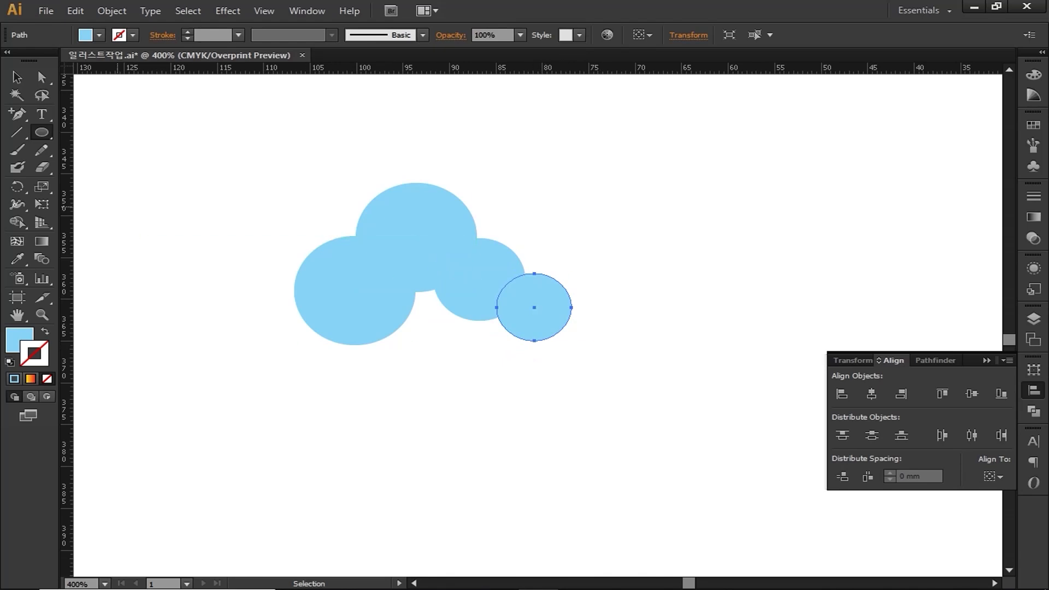
Step: Fill the cloud's lower gap with a rectangle about 20 mm wide and enlarge the rightmost circle to meet the flat base
key("m")
left_click_drag(355, 346, 540, 280)
key("v")
left_click_drag(563, 318, 569, 323)
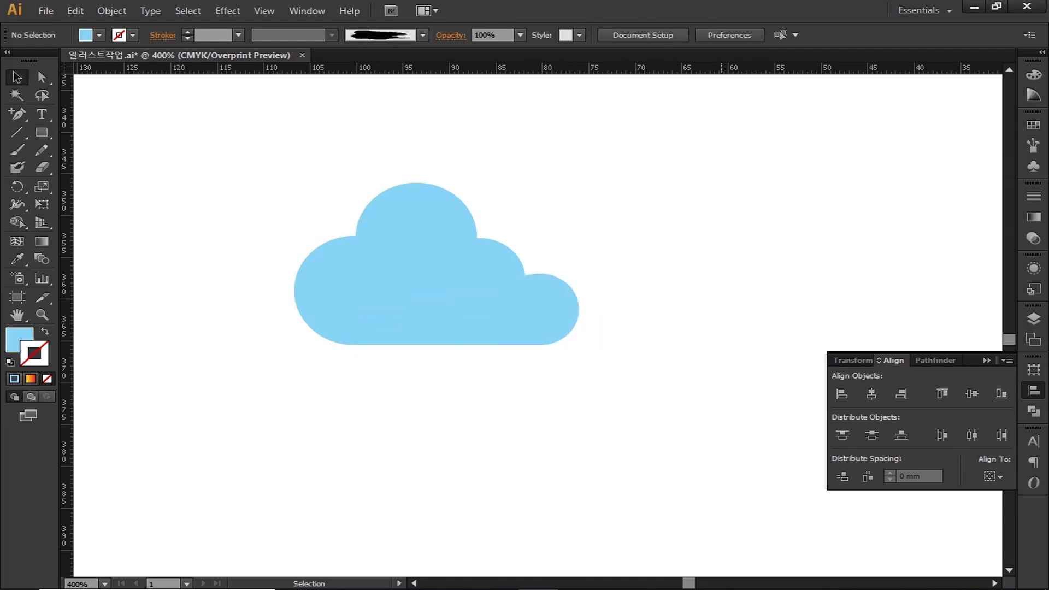
Step: Merge the four circles and the rectangle into one cloud shape with Unite
left_click(936, 360)
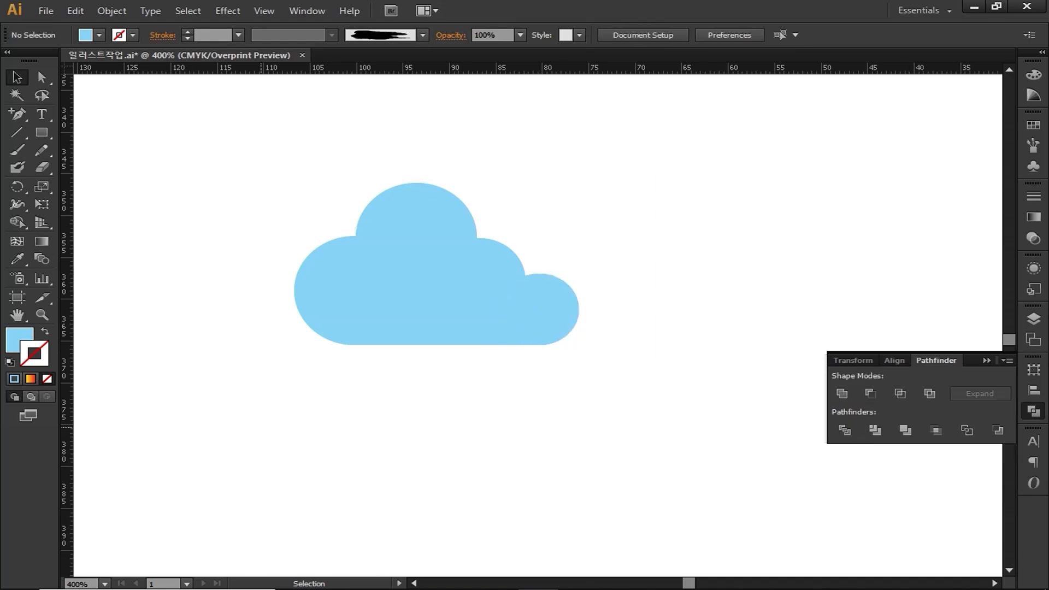
left_click_drag(242, 426, 645, 173)
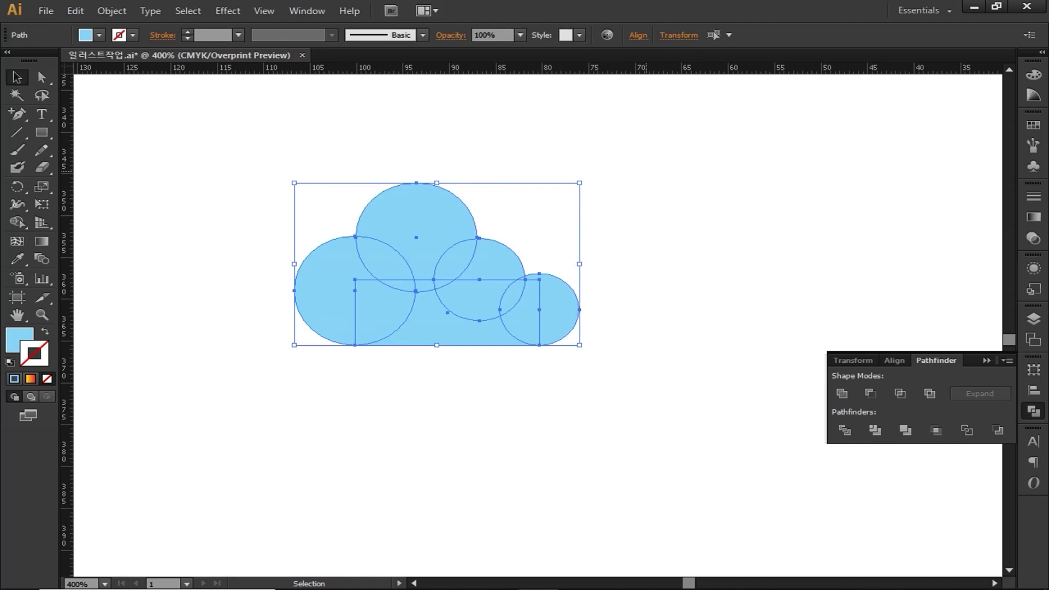
left_click(843, 393)
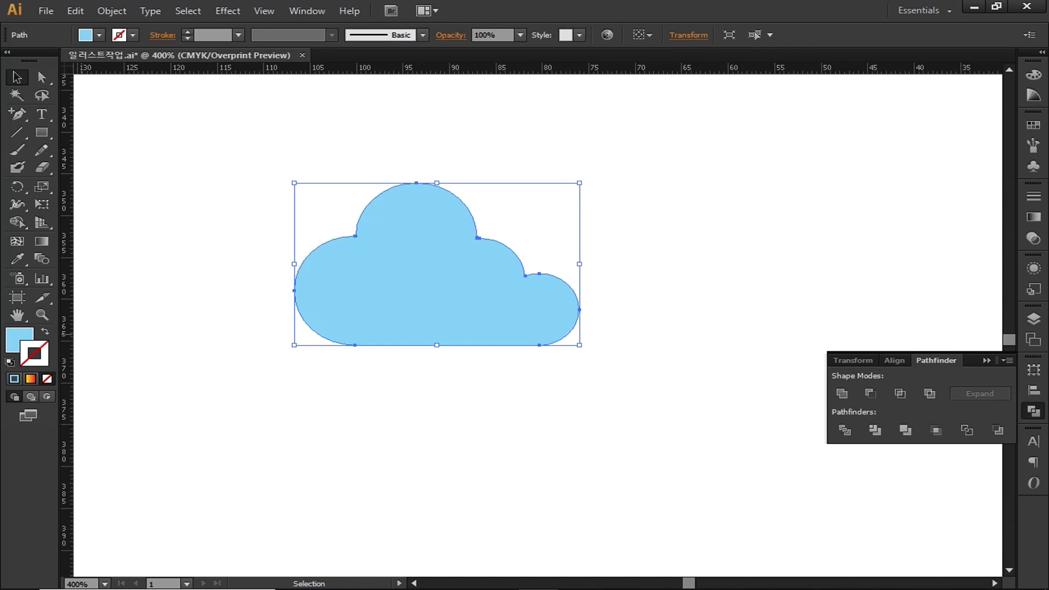
Step: Swap the cloud's fill and stroke, scale it to about 15 mm wide, and set its stroke weight to 2 pt
key("shift+x")
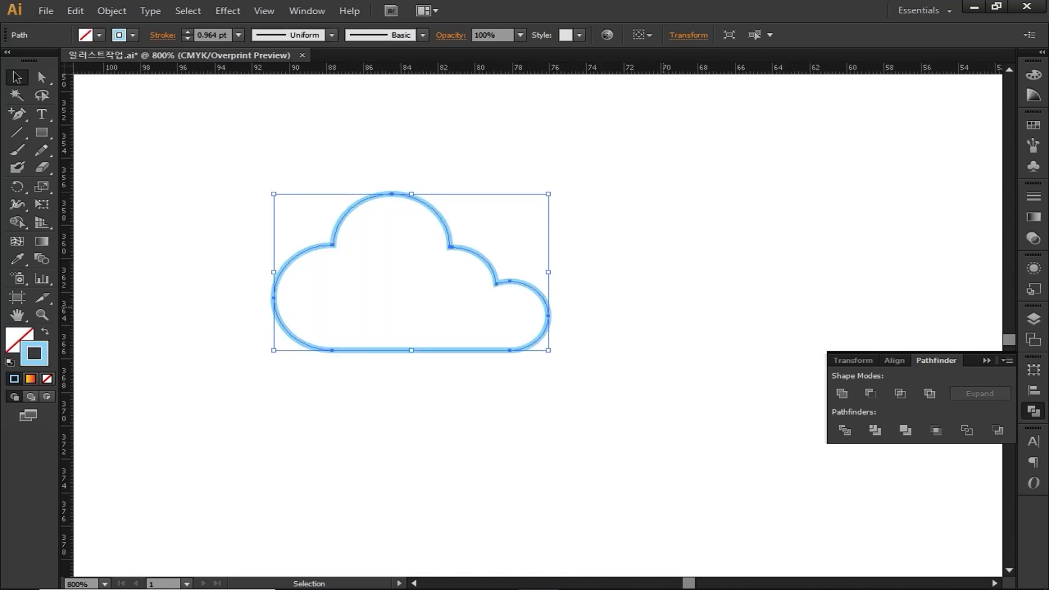
double_click(209, 35)
type("2")
key("Return")
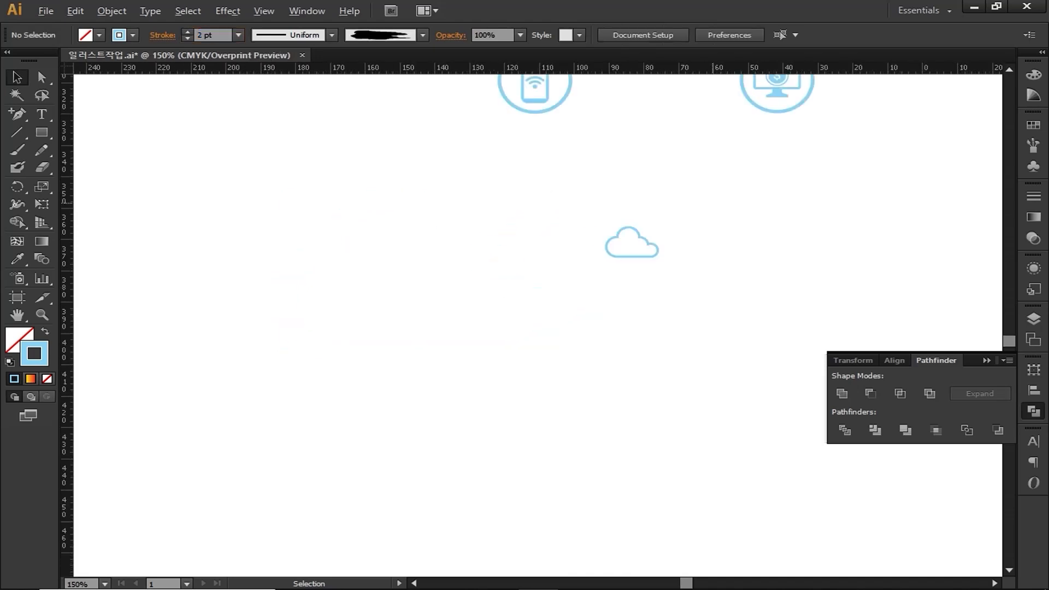
Step: Surround the cloud outline with the empty light blue ring, centered on the cloud
left_click_drag(742, 184, 558, 397)
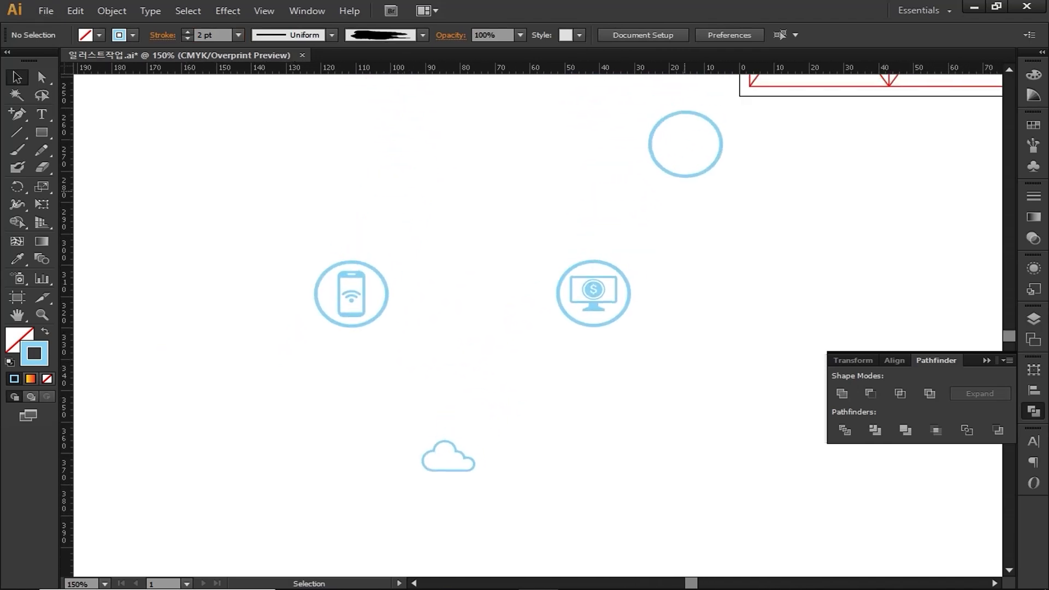
double_click(701, 172)
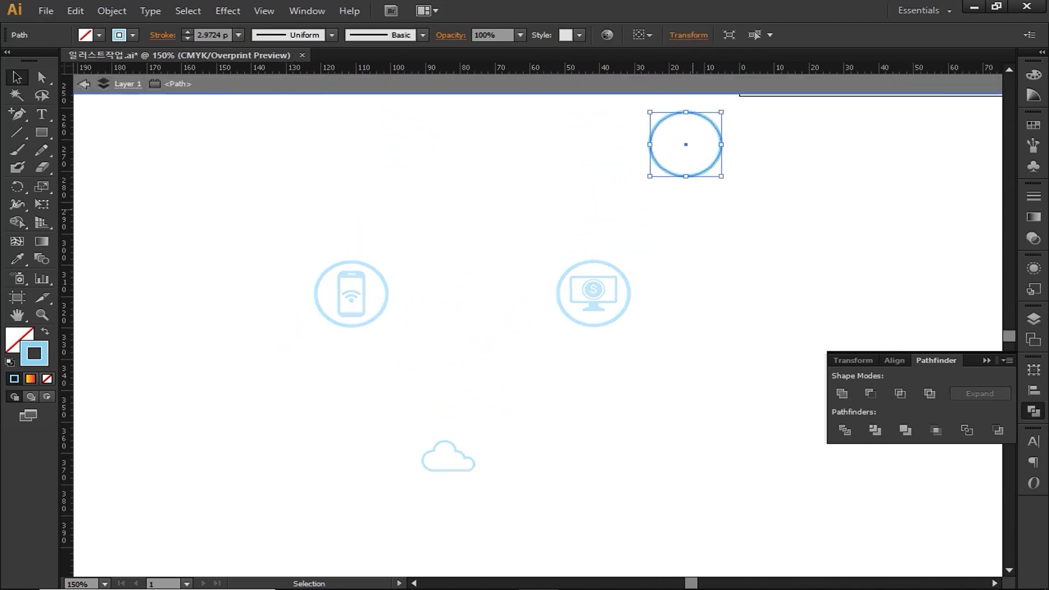
key("Escape")
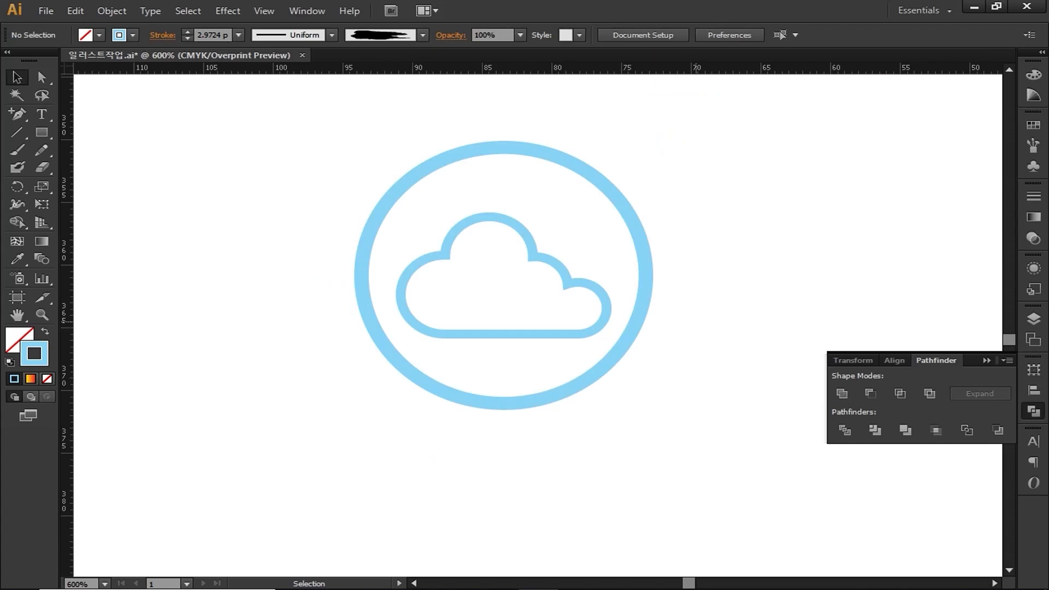
Step: Scale the cloud down slightly and move it into the upper half of the ring
left_click(596, 279)
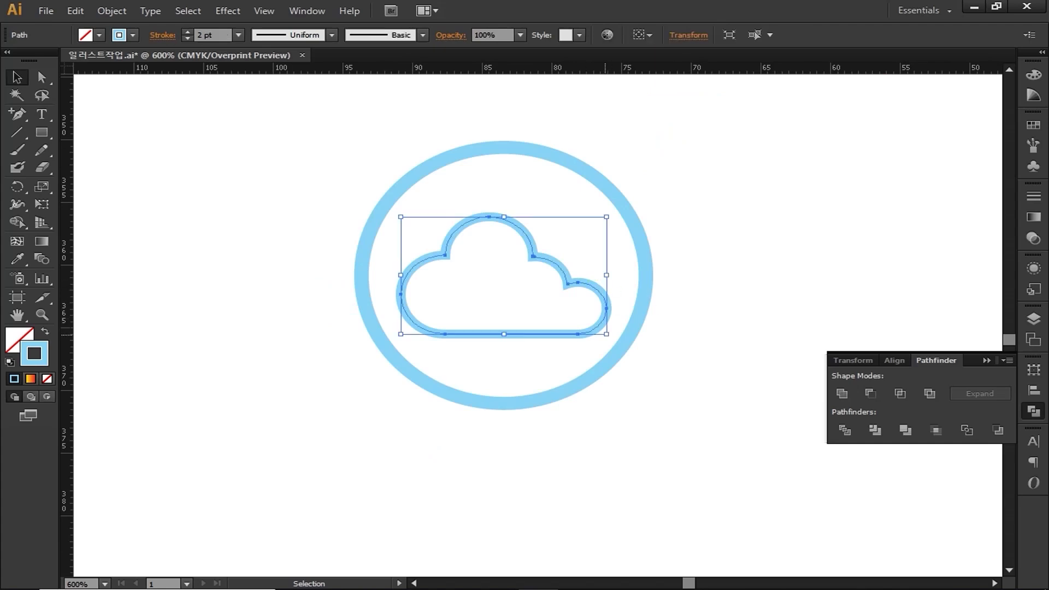
mouse_move(607, 334)
left_mouse_down()
mouse_move(587, 323)
mouse_move(570, 281)
left_mouse_up()
left_click(654, 315)
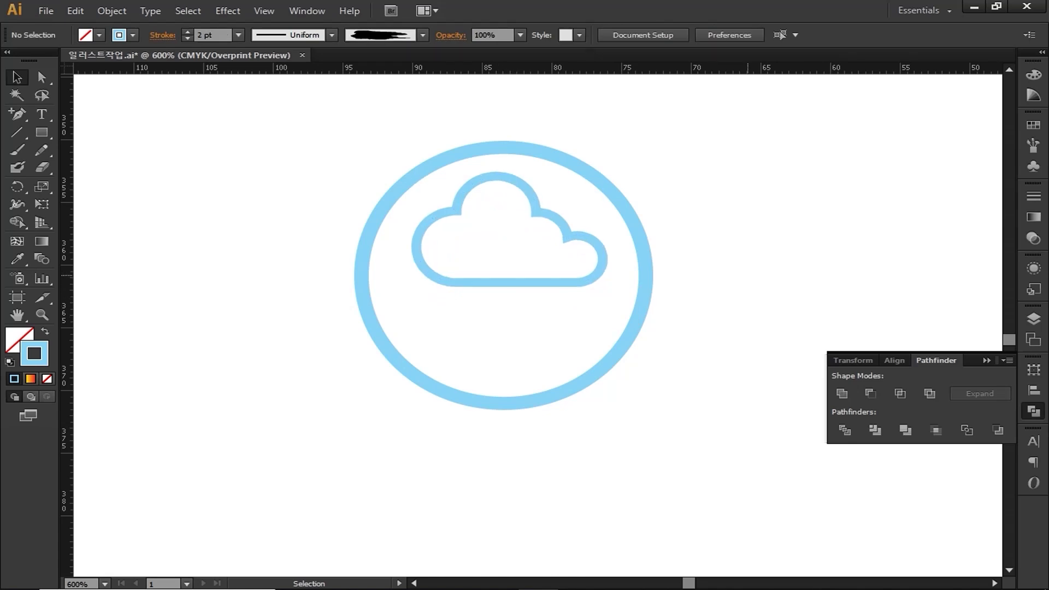
Step: Draw a fully rounded rectangle outline about 4.5 mm wide and 7 mm high, overlapping the cloud's bottom edge near its middle
left_click(42, 132)
left_click(136, 149)
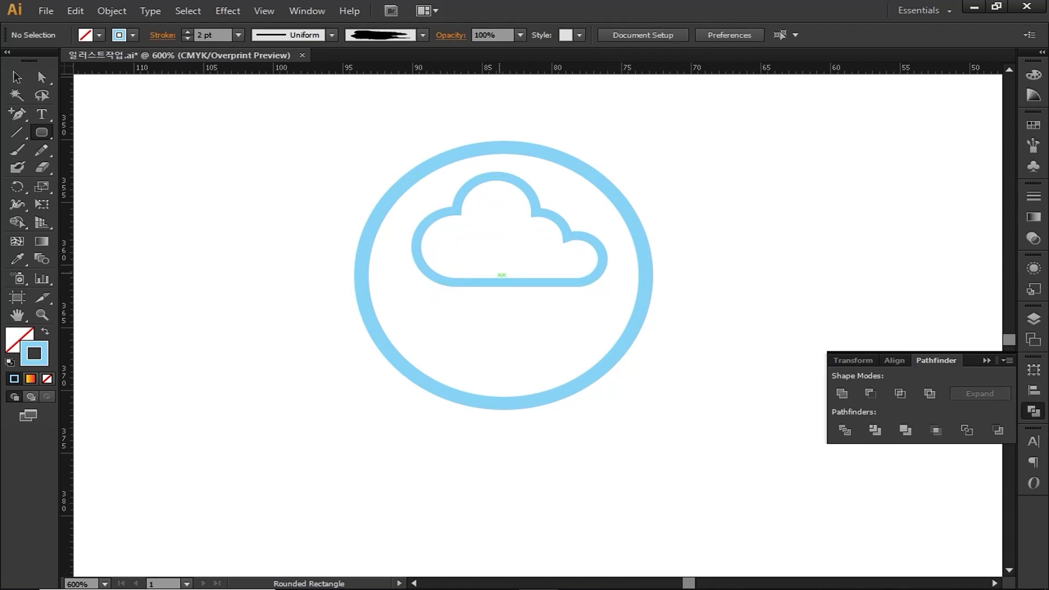
left_click_drag(472, 253, 541, 349)
key("Up")
key("Up")
key("Up")
key("Up")
key("Up")
key("Up")
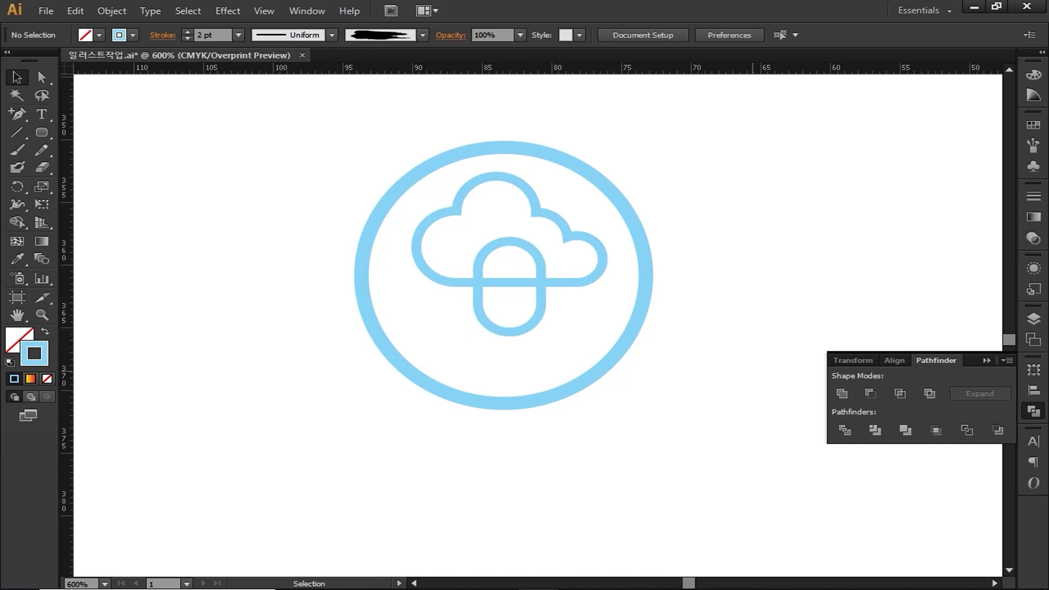
Step: Convert the rounded rectangle's stroke to a filled shape with Outline Stroke
left_click(543, 302)
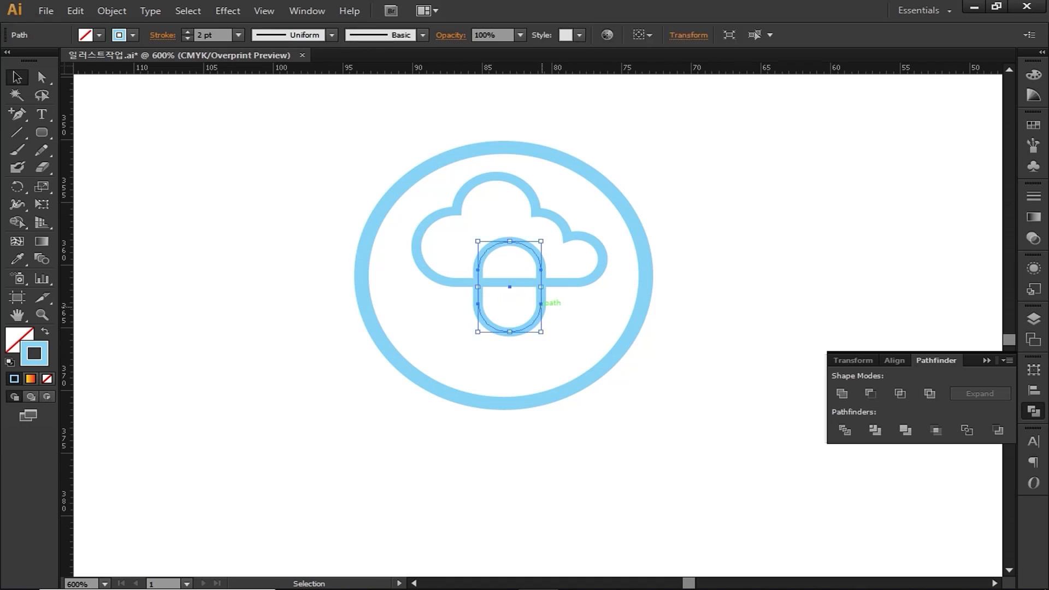
left_click(112, 11)
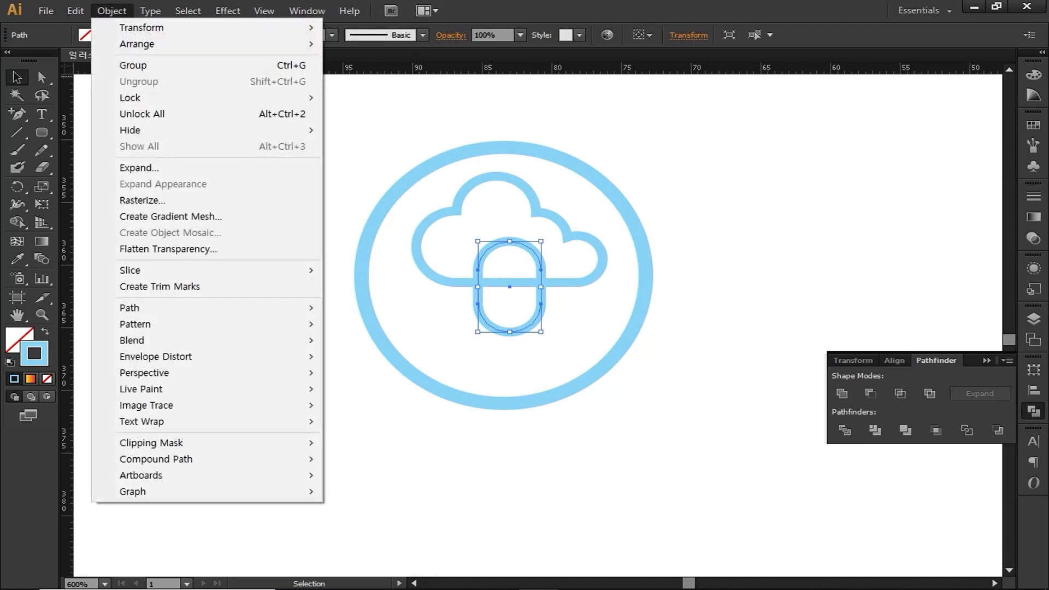
mouse_move(164, 308)
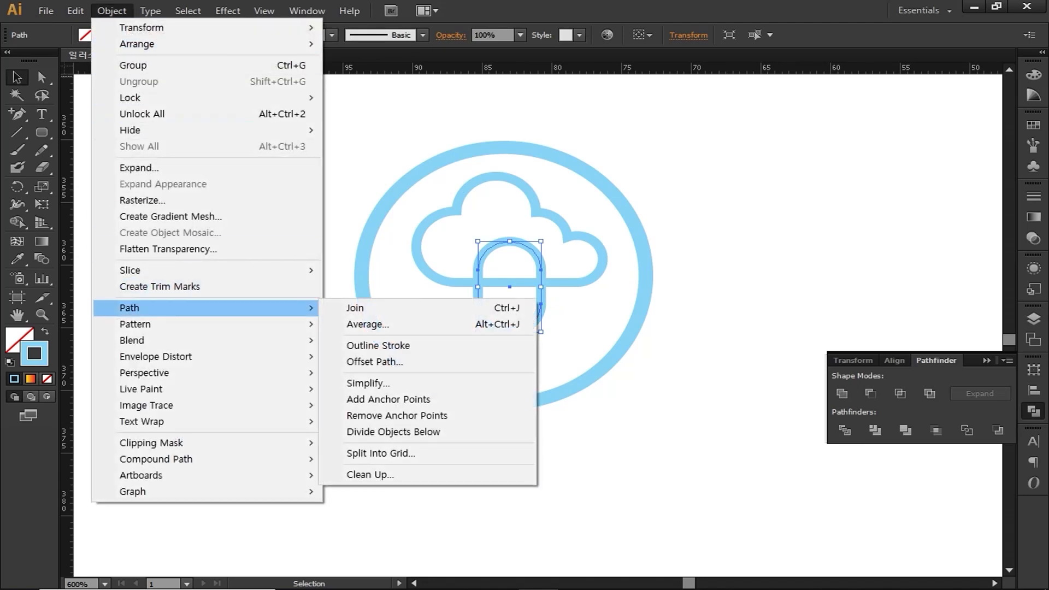
left_click(378, 346)
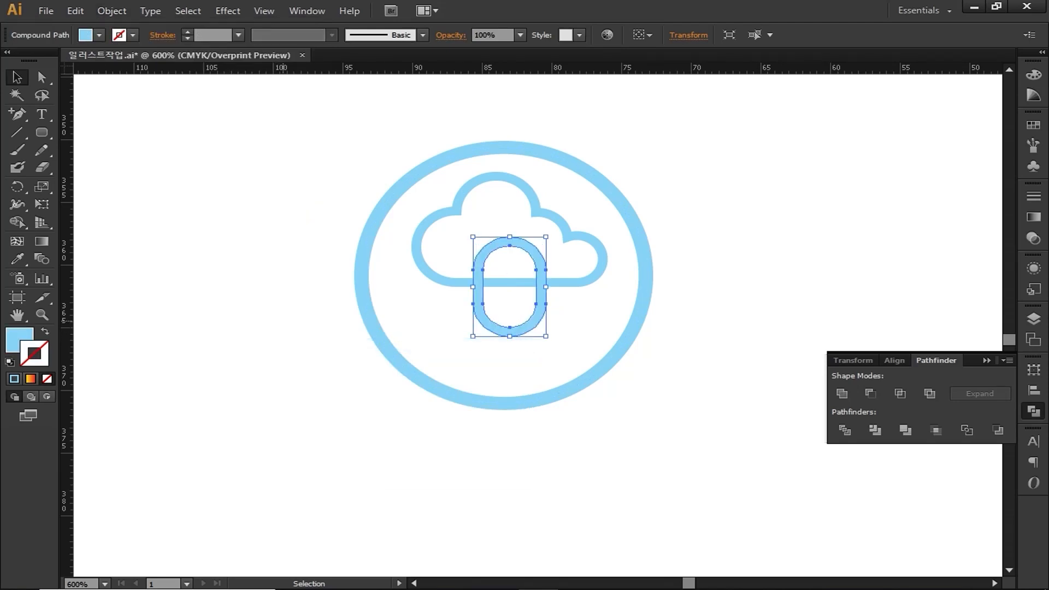
Step: Draw a closed white-filled shape with the Pen tool over the upper left part of the outlined rounded rectangle
left_click(18, 114)
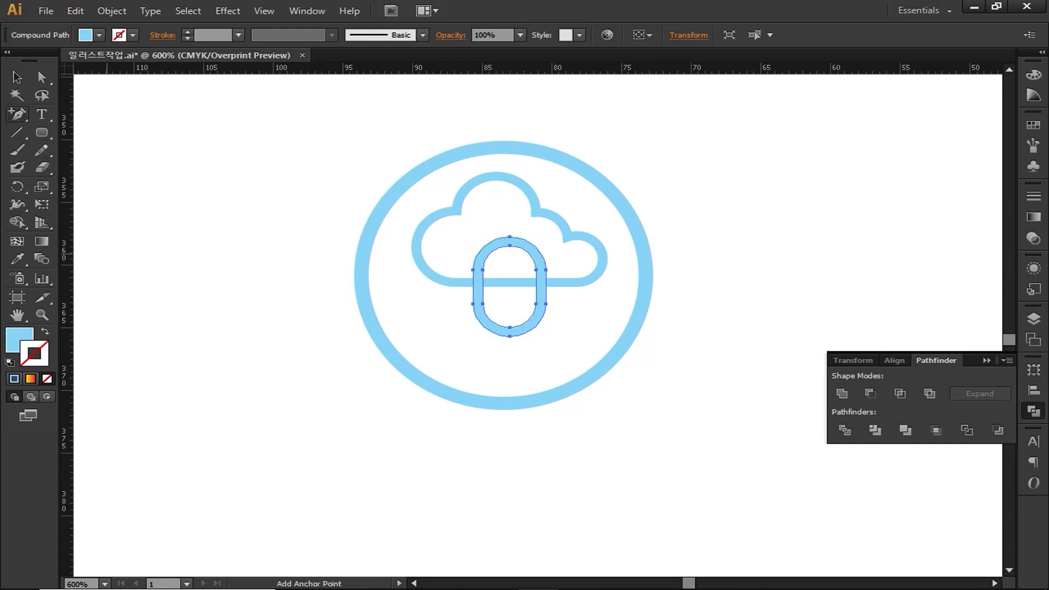
left_click(19, 334)
double_click(19, 339)
type("F7F7F7")
key("Return")
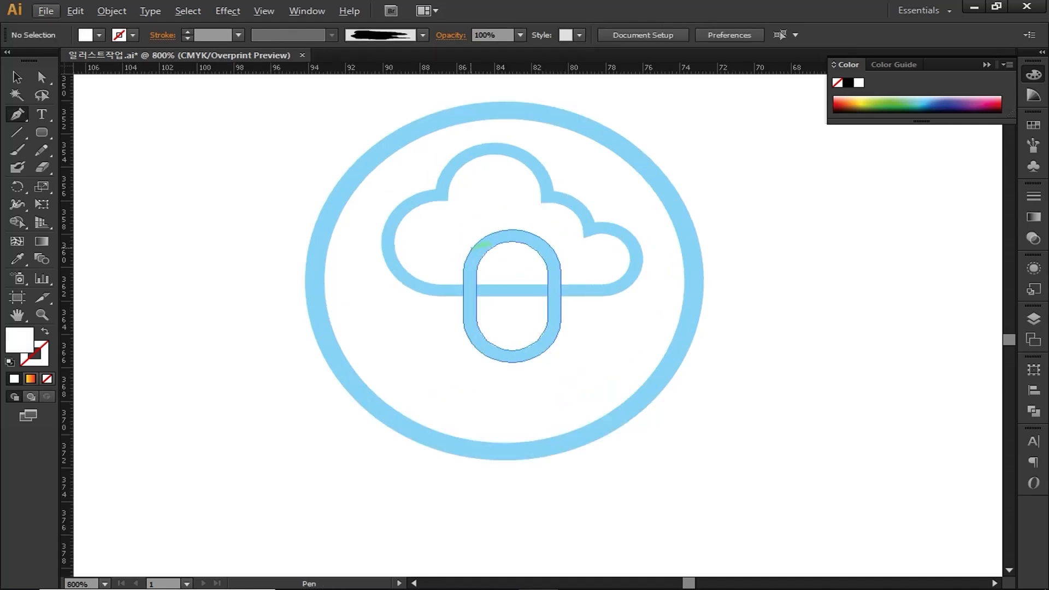
left_click(472, 239)
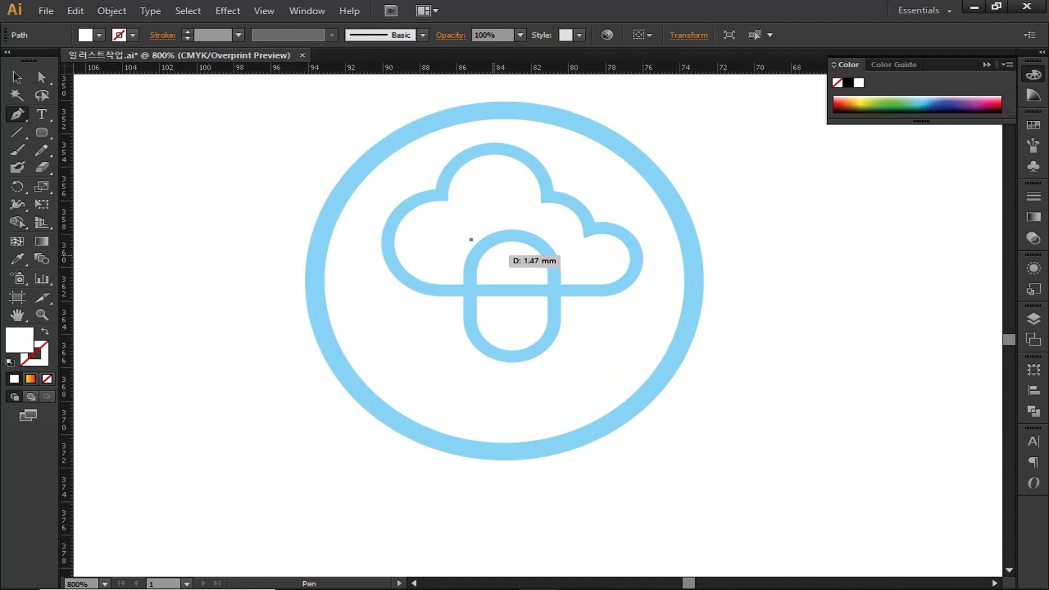
left_click_drag(492, 255, 521, 240)
left_click(482, 291)
left_click(456, 291)
left_click(455, 239)
left_click_drag(471, 240, 507, 230)
key("ctrl+shift+a")
Step: Subtract the white shape from the outlined rounded rectangle with Minus Front to open the padlock shackle
left_click(17, 77)
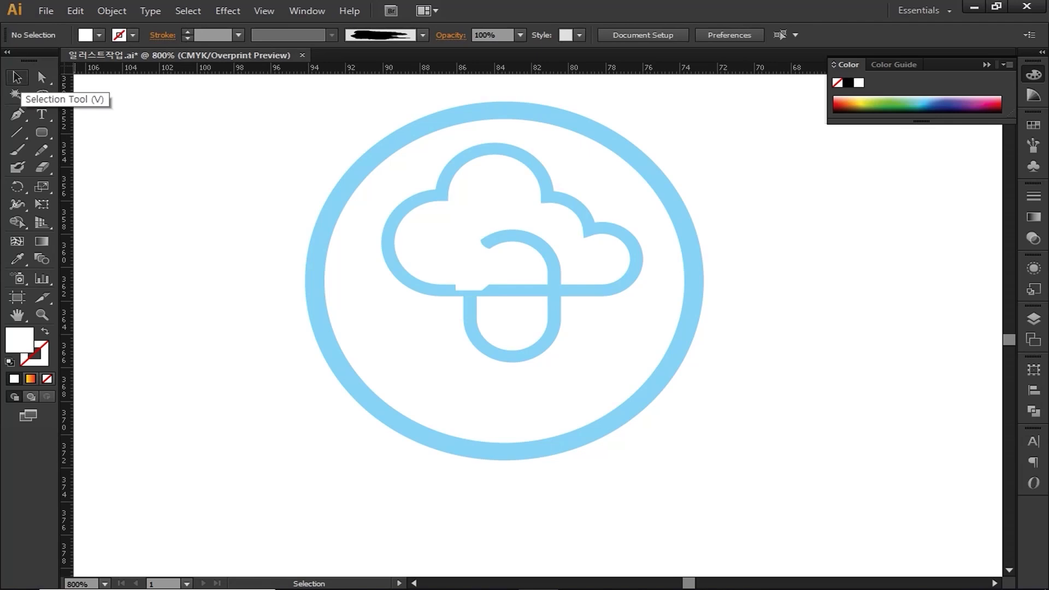
left_click_drag(457, 230, 514, 291)
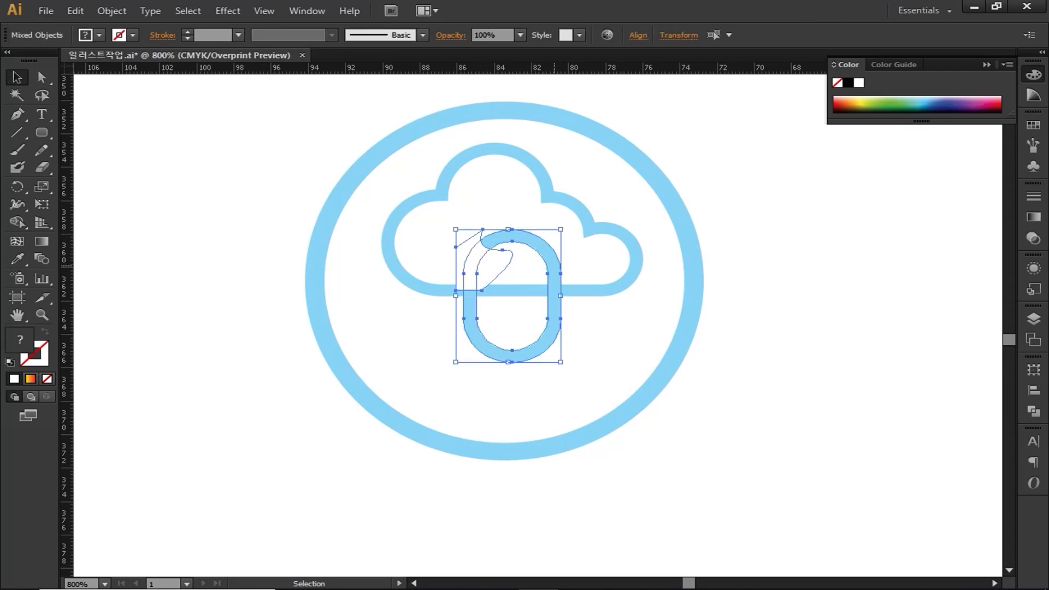
left_click(307, 10)
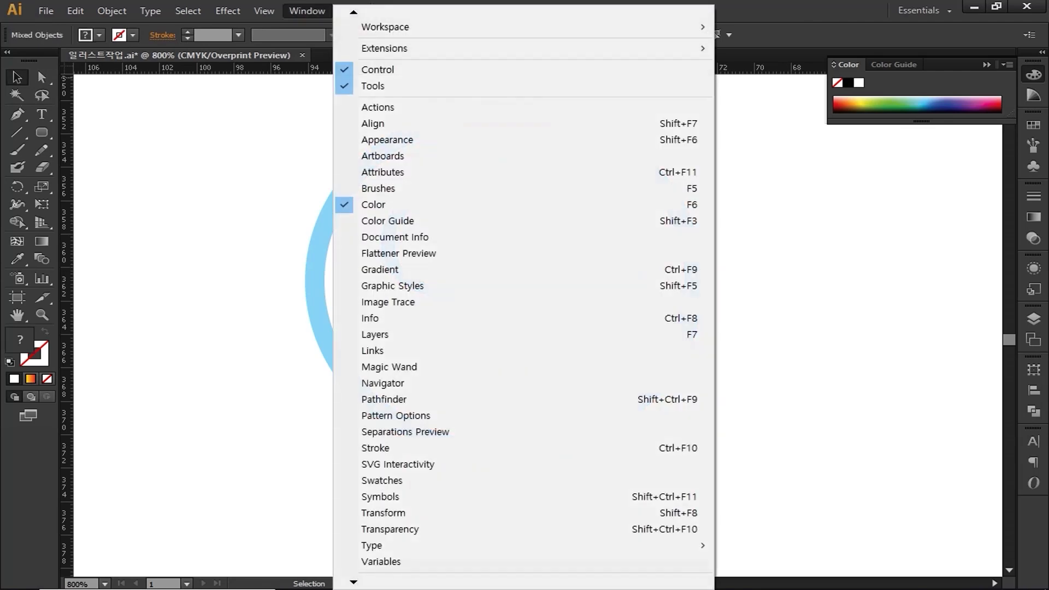
left_click(384, 399)
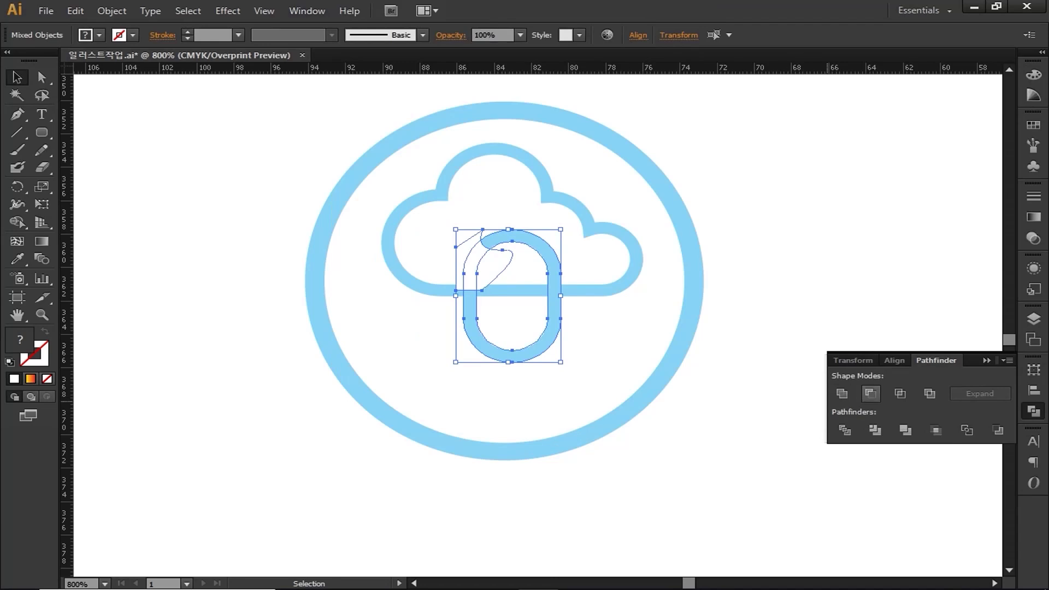
left_click(870, 394)
left_click(825, 269)
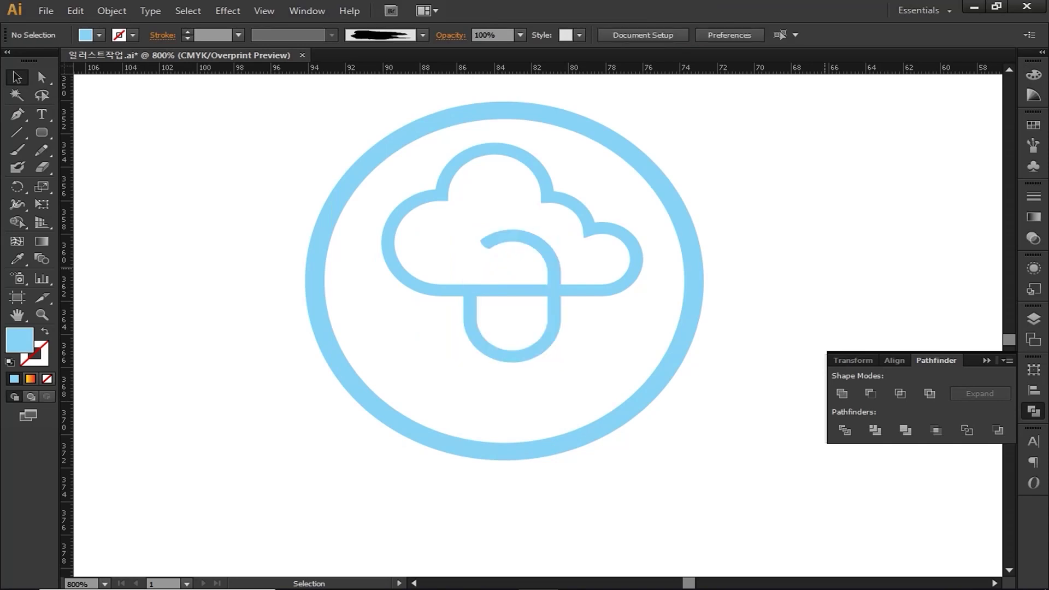
Step: Draw a light blue rounded rectangle about 7.5 mm wide and 5 mm high over the shackle's lower end and unite it with the shackle
left_click(41, 131)
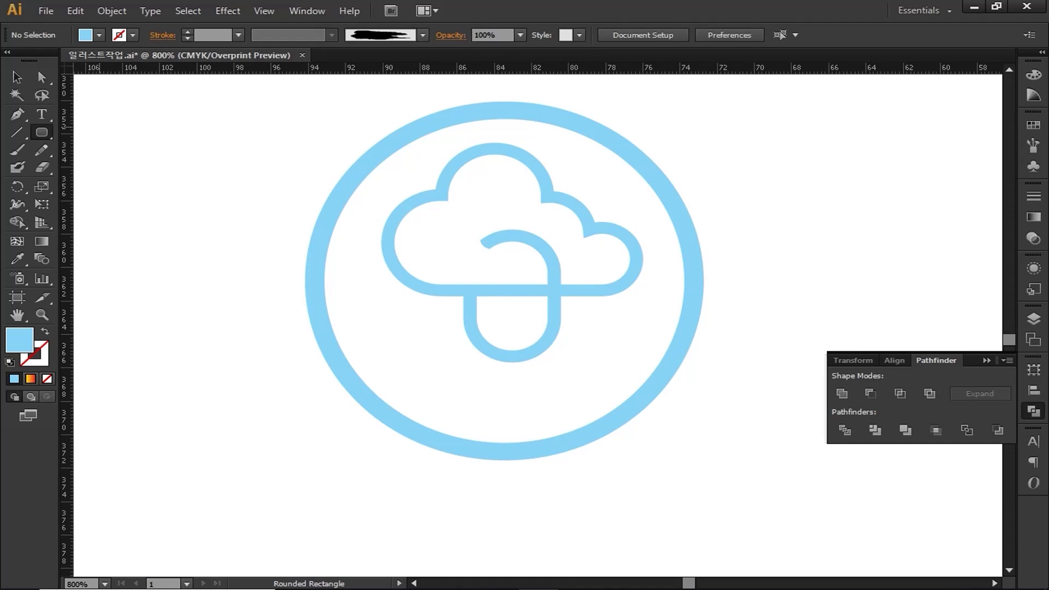
left_click_drag(438, 325, 585, 404)
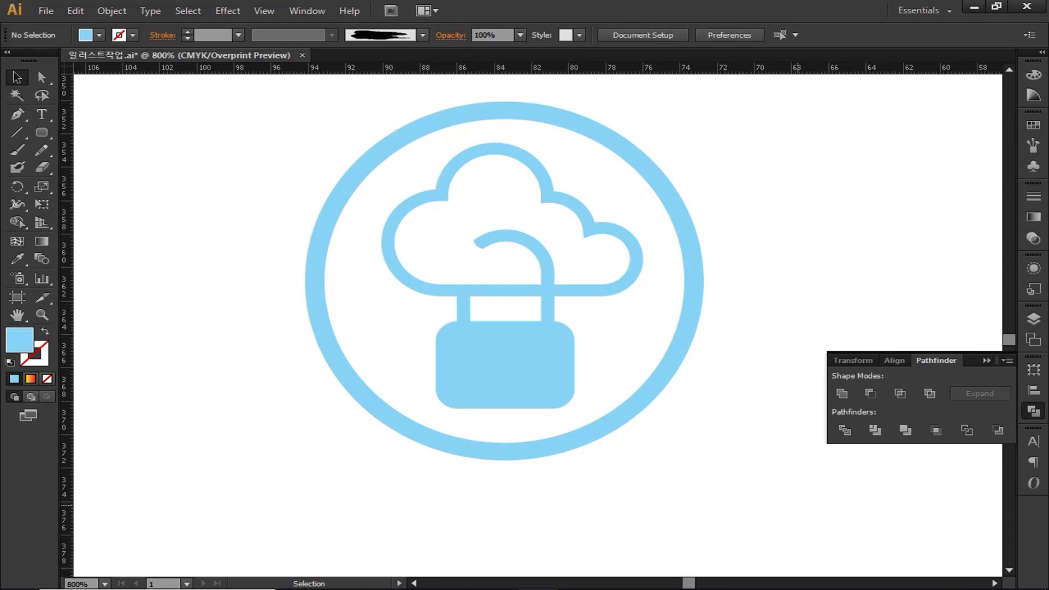
left_click(525, 364)
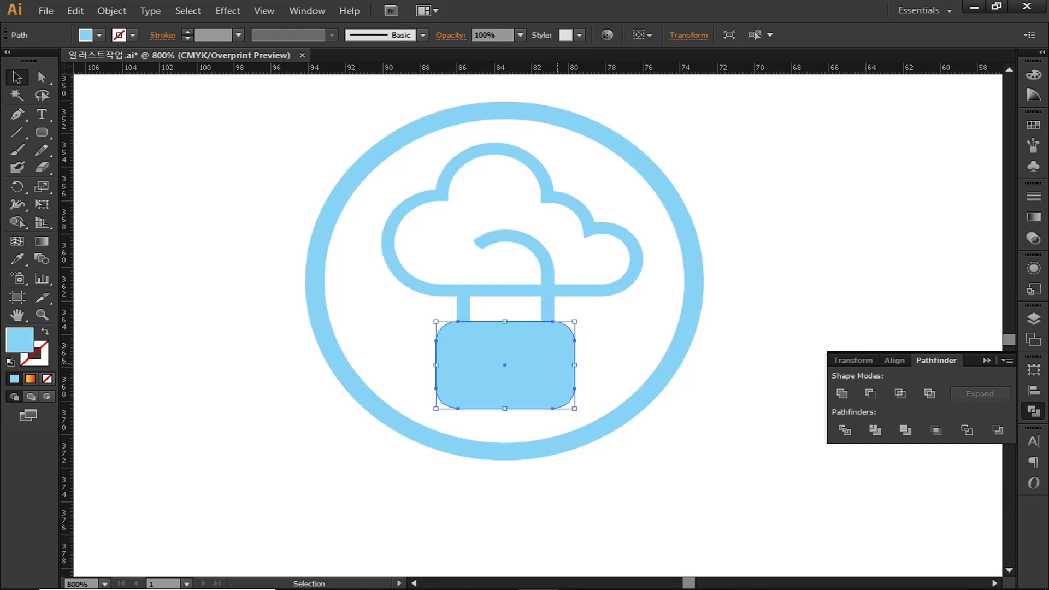
left_click(545, 295, "shift")
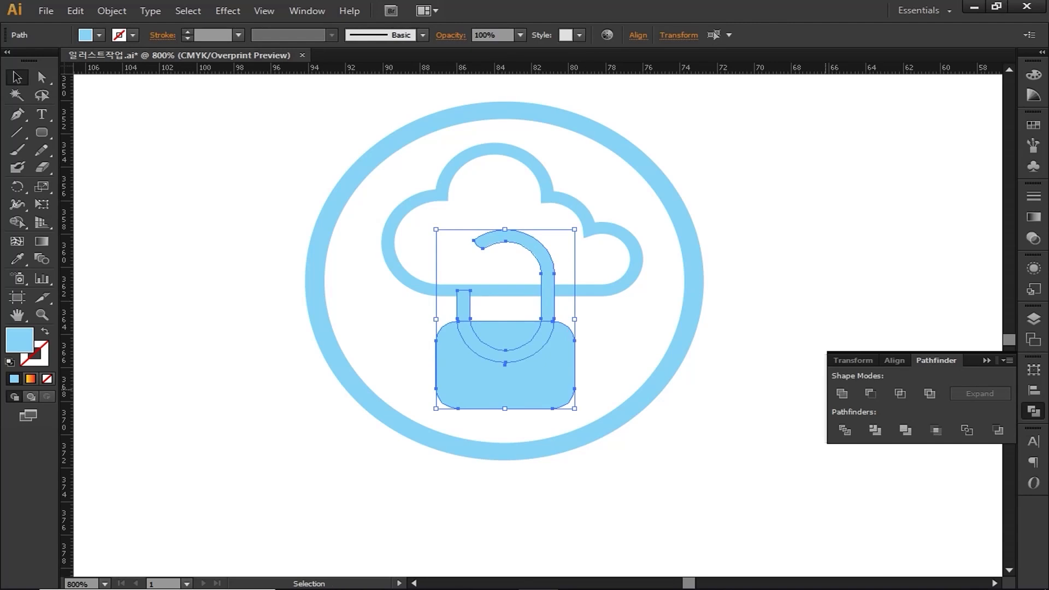
left_click(842, 393)
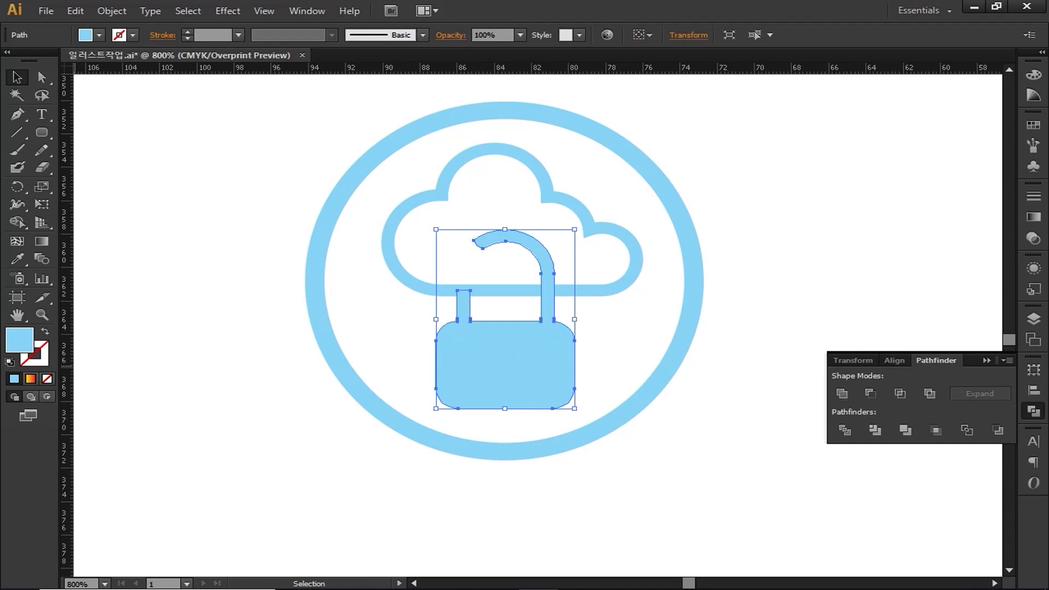
left_click(117, 328)
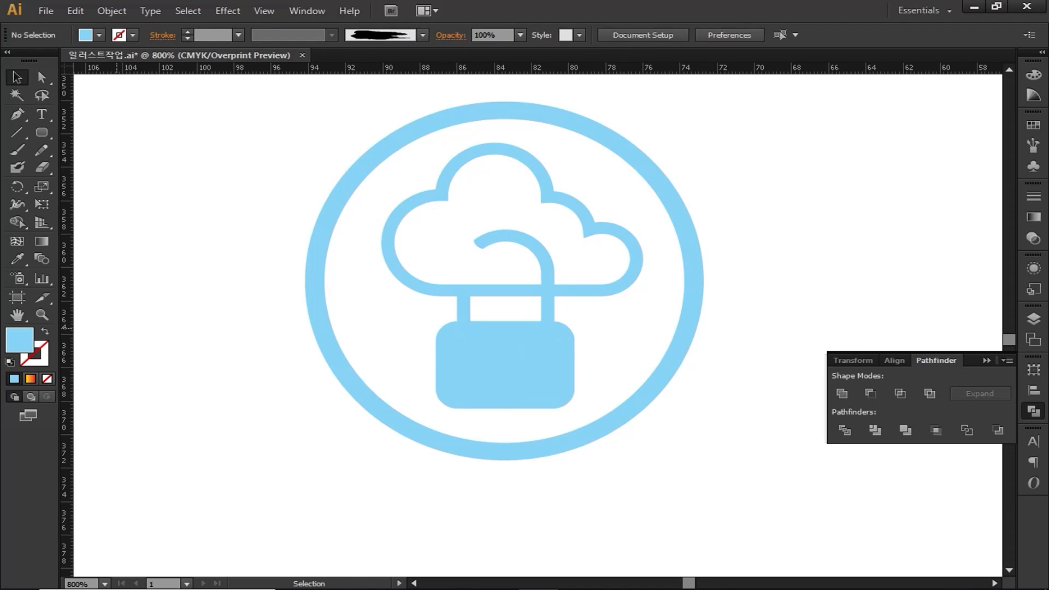
Step: Draw a white keyhole on the padlock body from a small ellipse and a narrow rectangle extending below it
left_click(267, 277)
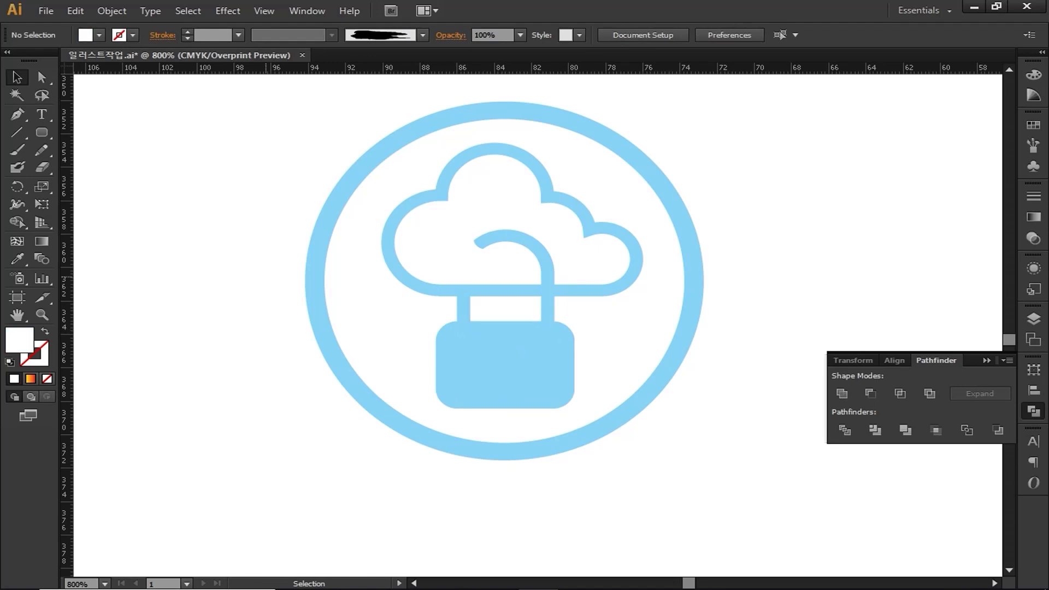
left_click(41, 131)
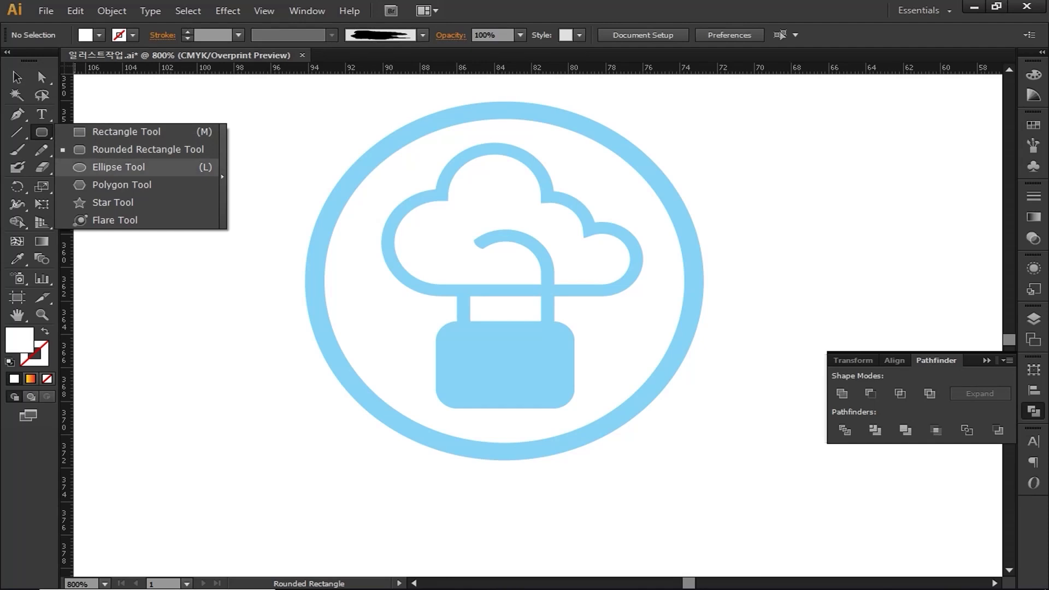
left_click(119, 167)
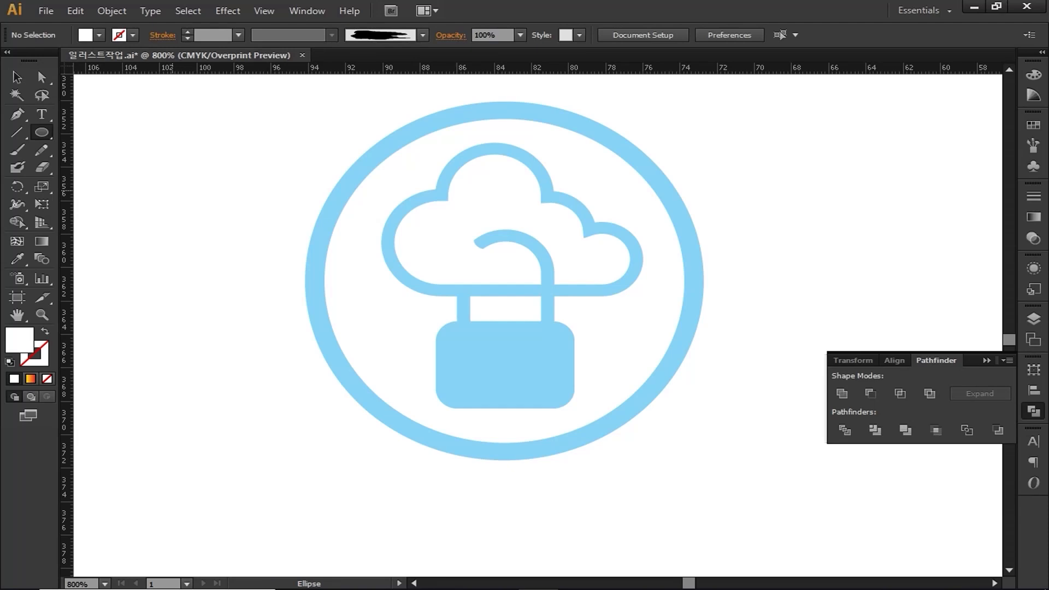
left_click_drag(504, 350, 522, 368)
key("m")
mouse_move(498, 360)
left_mouse_down()
mouse_move(513, 404)
mouse_move(505, 394)
left_mouse_up()
left_click(17, 78)
left_click_drag(505, 393, 505, 395)
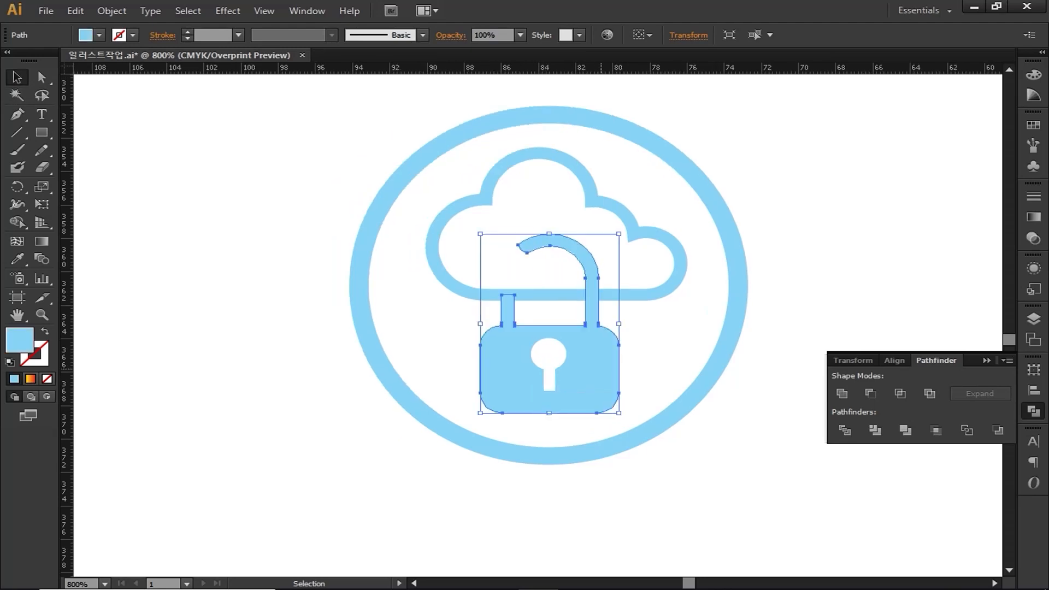
Step: Align the keyhole's ellipse and rectangle with the padlock on their horizontal centers
left_click(549, 355)
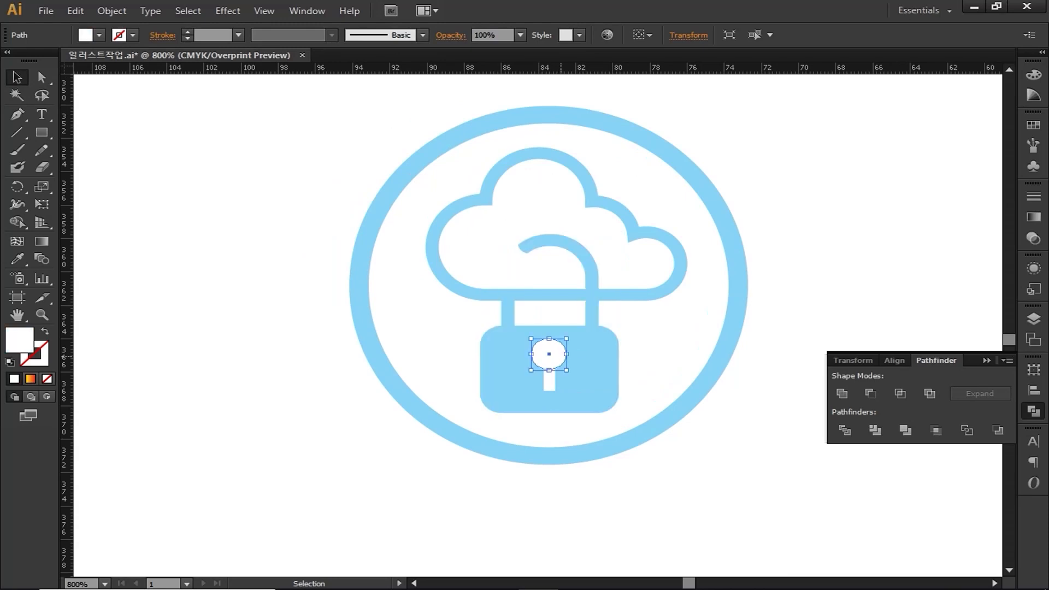
left_click(551, 380, "shift")
left_click(579, 380, "shift")
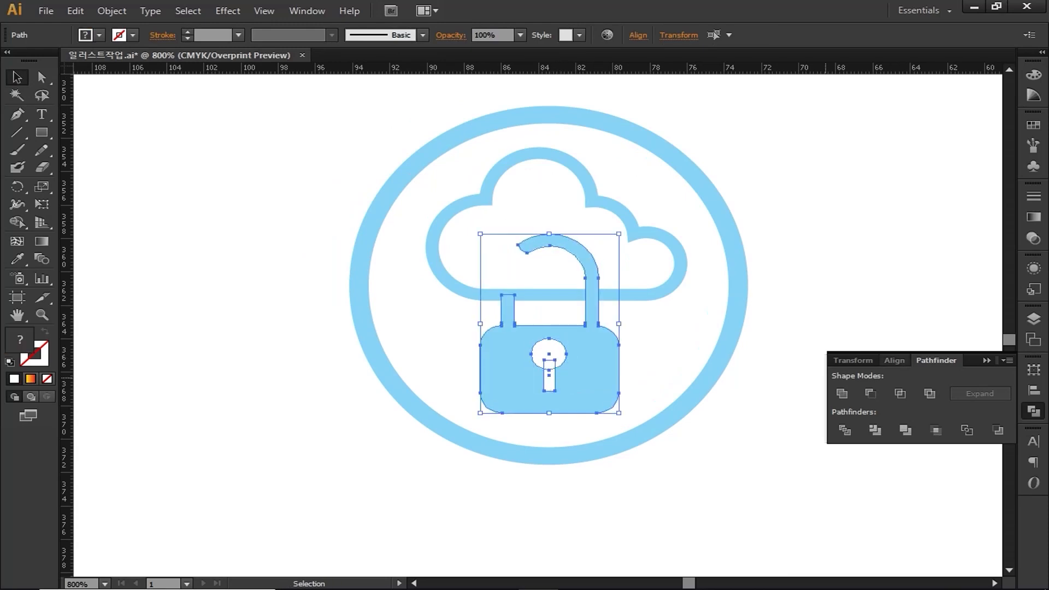
left_click(895, 360)
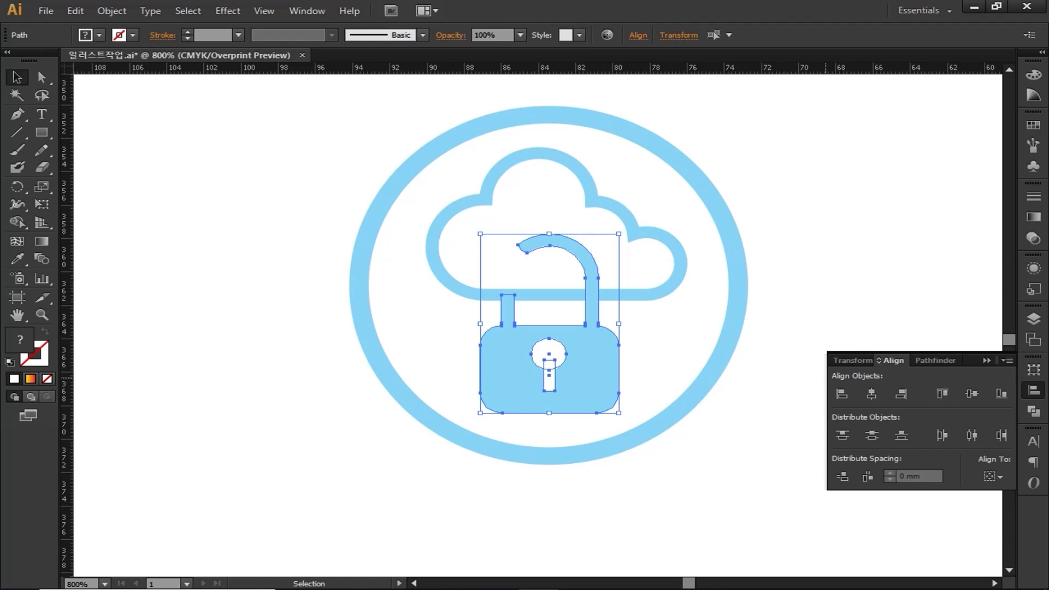
left_click(872, 393)
left_click(697, 438)
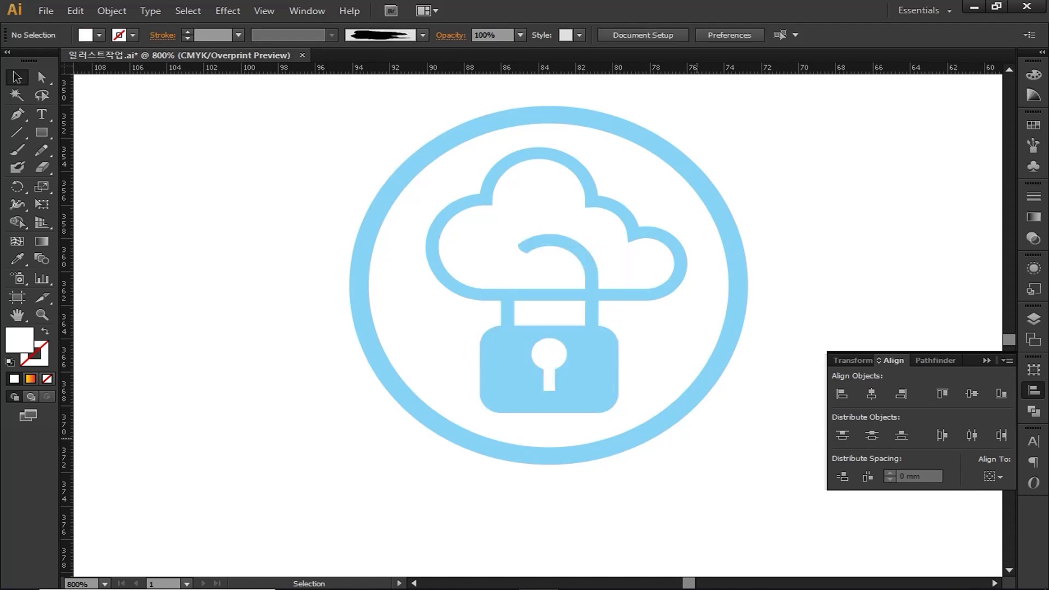
Step: Unite the white ellipse and rectangle into a single keyhole shape
left_click(551, 376)
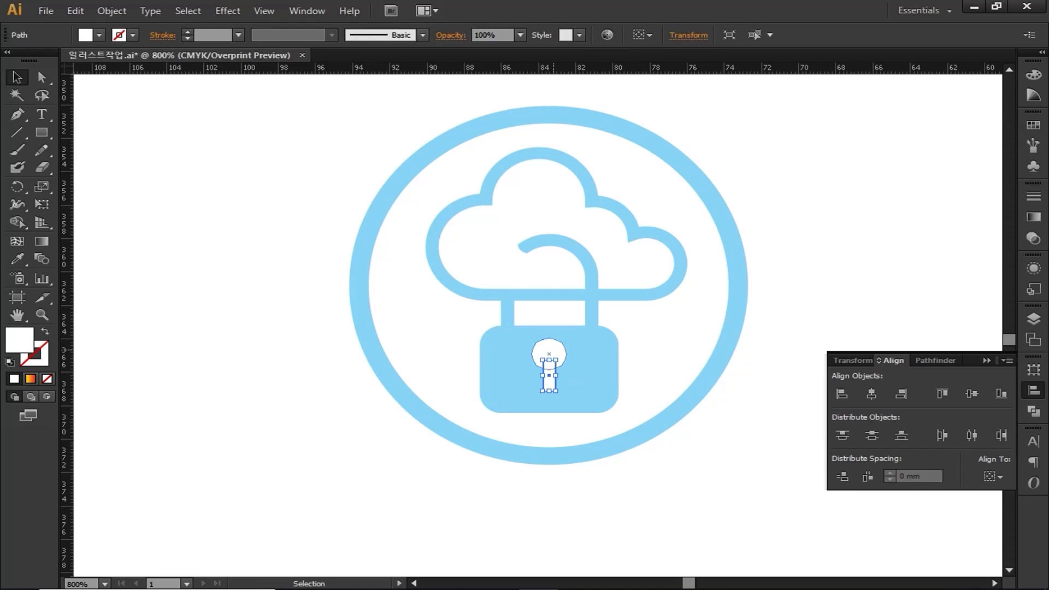
left_click(549, 350, "shift")
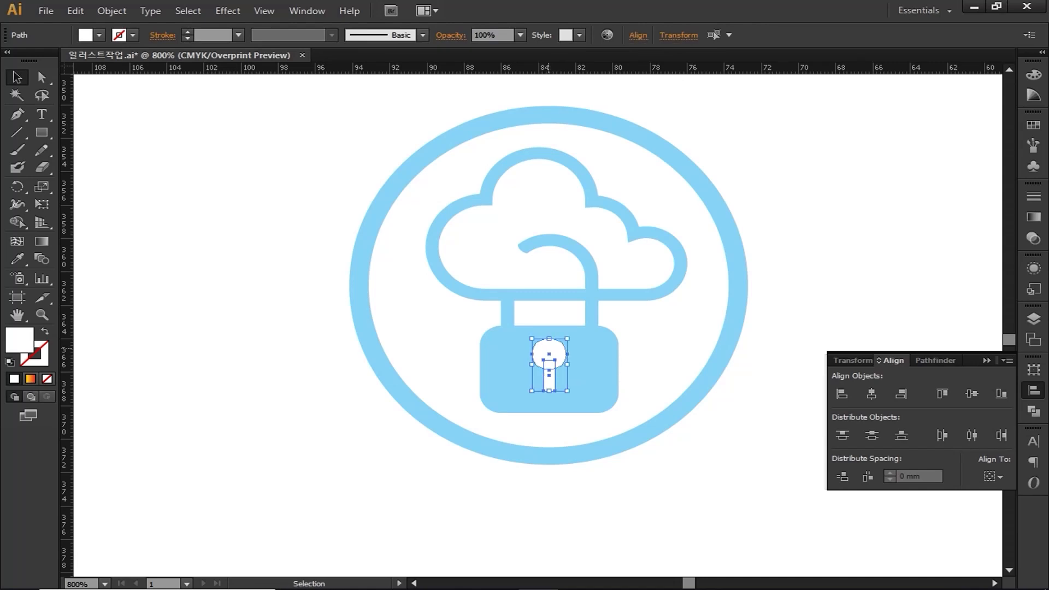
left_click(937, 361)
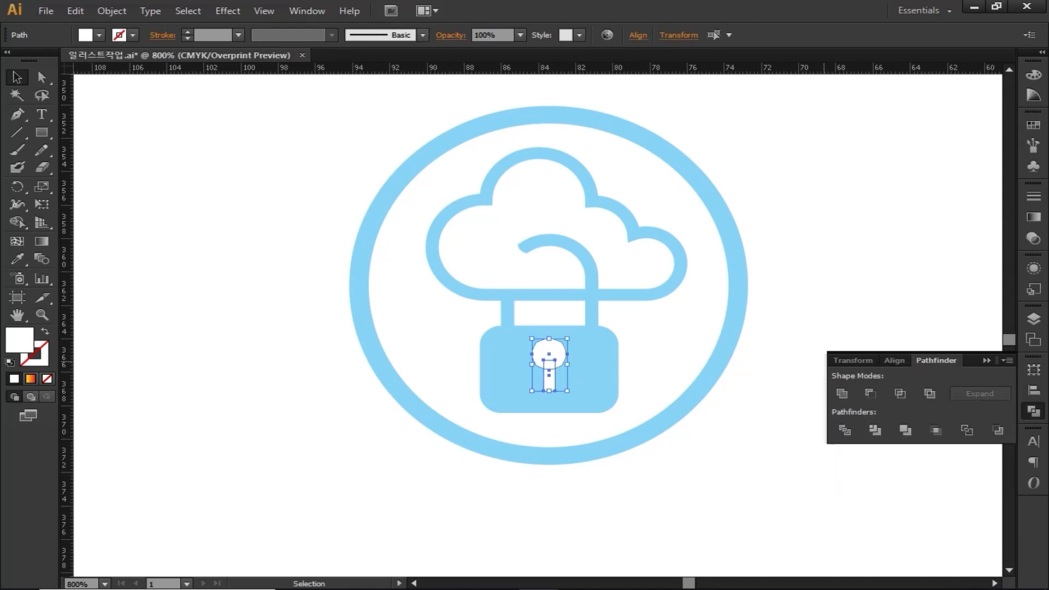
left_click(842, 394)
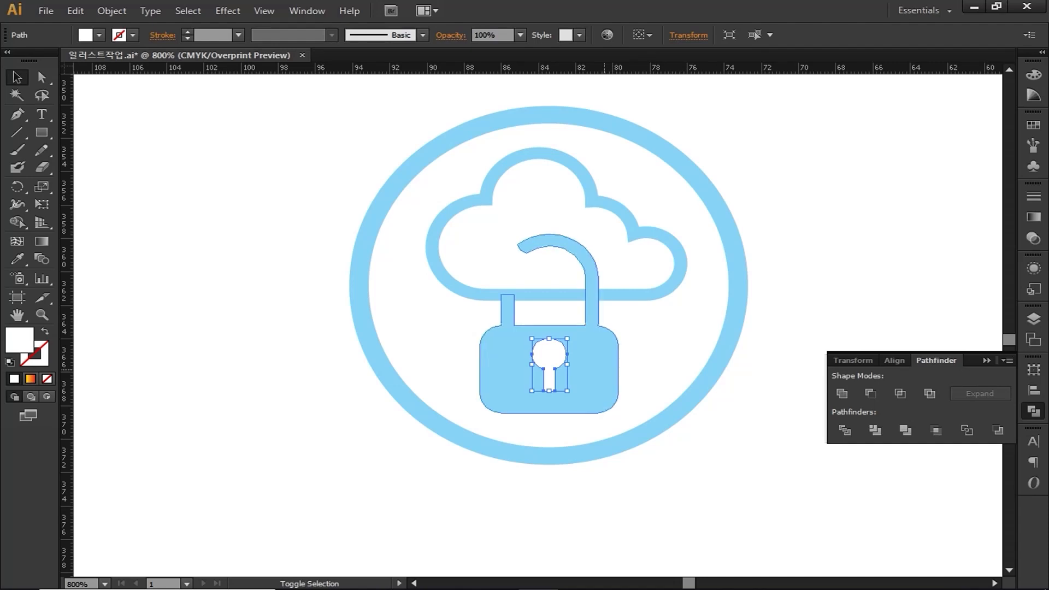
Step: Cut the keyhole out of the padlock with Minus Front and group the padlock with the cloud and outer ring
left_click(605, 370, "shift")
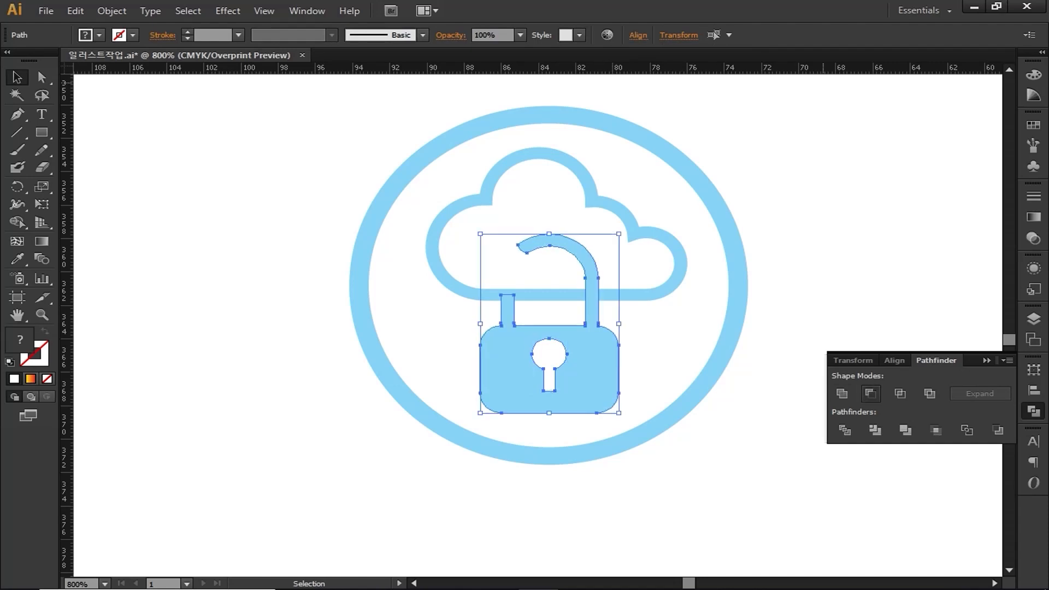
left_click(871, 394)
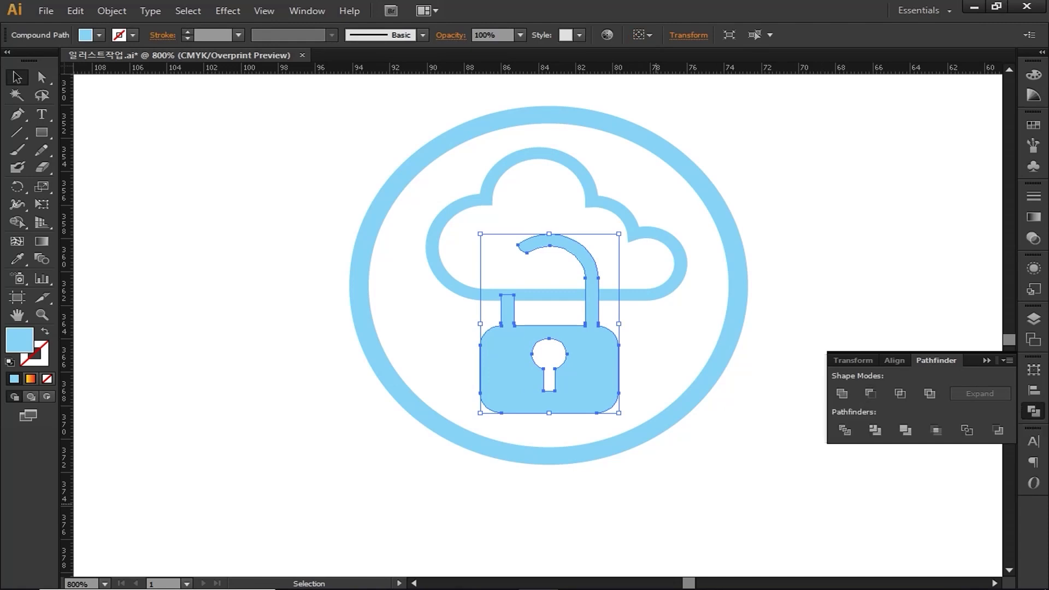
left_click(683, 279, "shift")
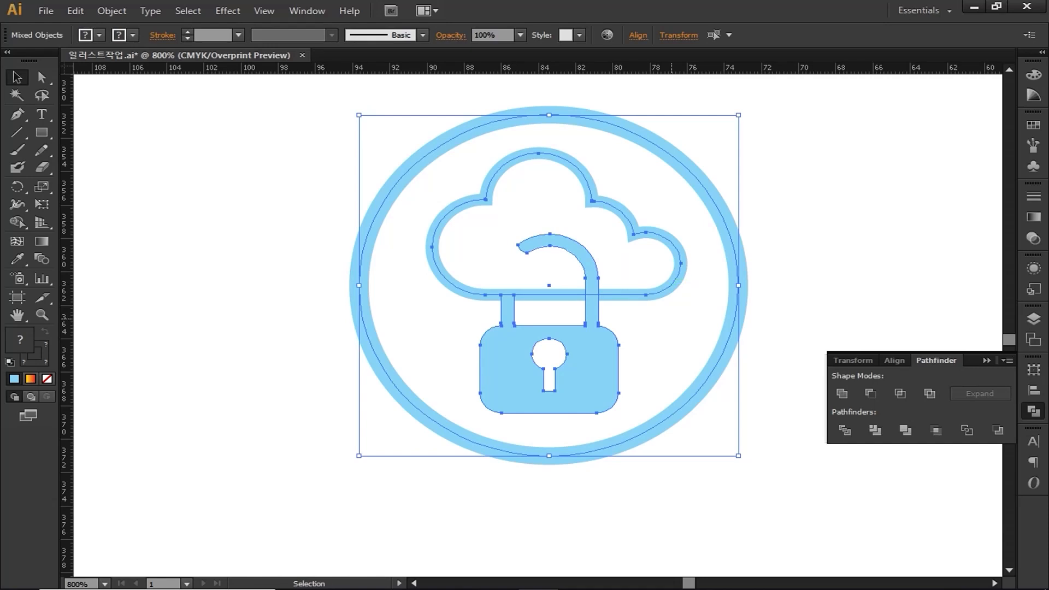
key("ctrl+g")
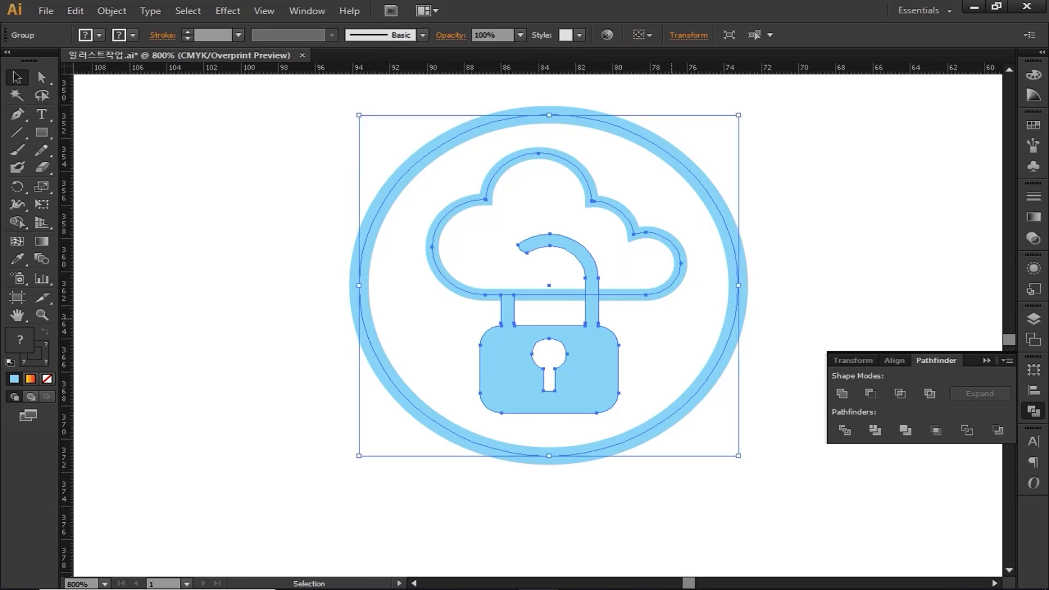
Step: Convert the strokes of the phone, dollar-monitor and cloud-padlock icons to filled shapes with Outline Stroke
key("ctrl+1")
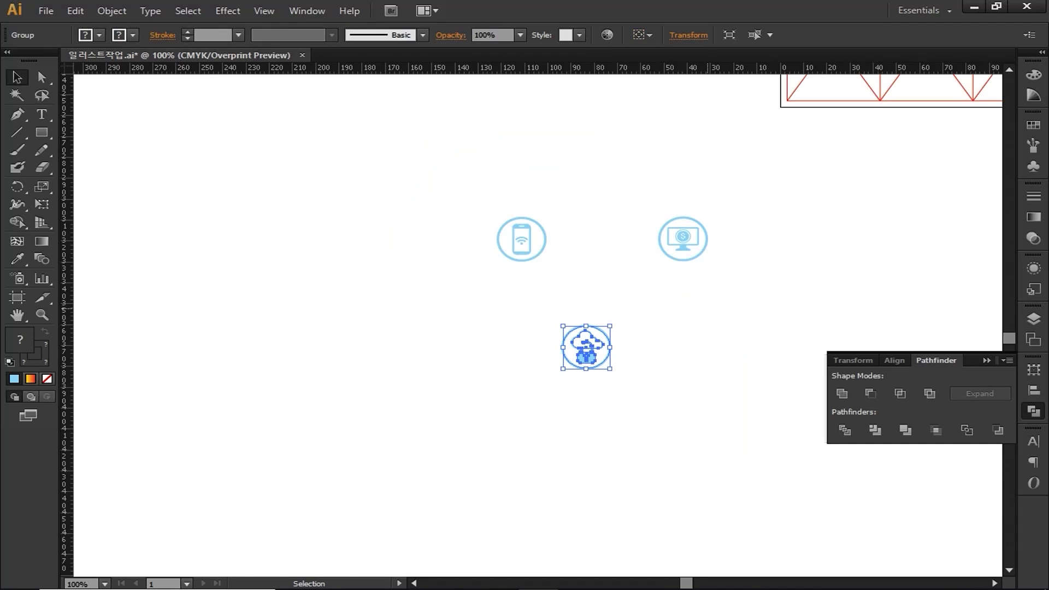
left_click_drag(491, 204, 764, 389)
left_click(111, 11)
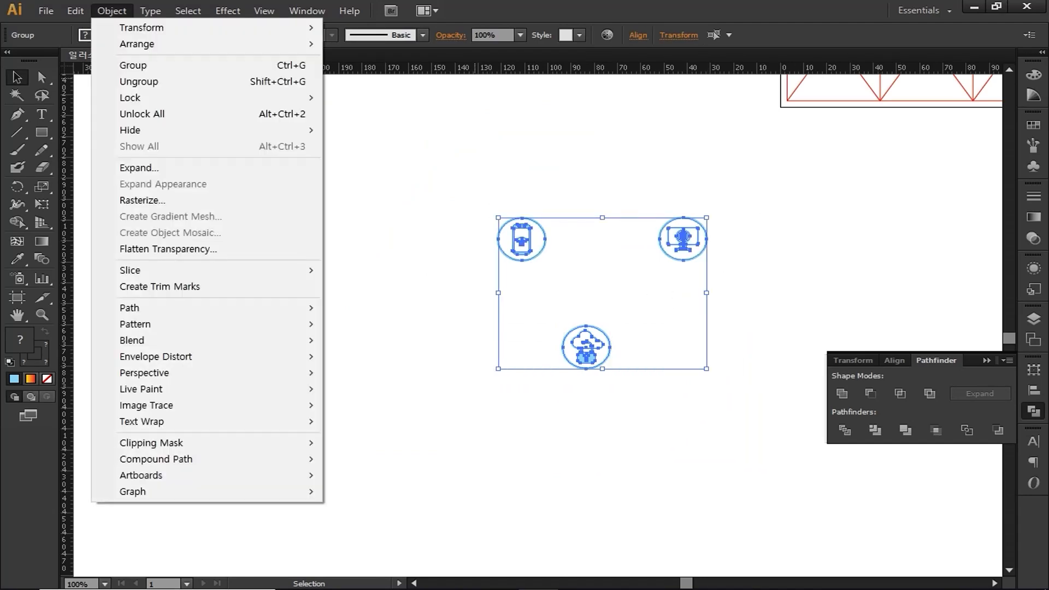
mouse_move(164, 308)
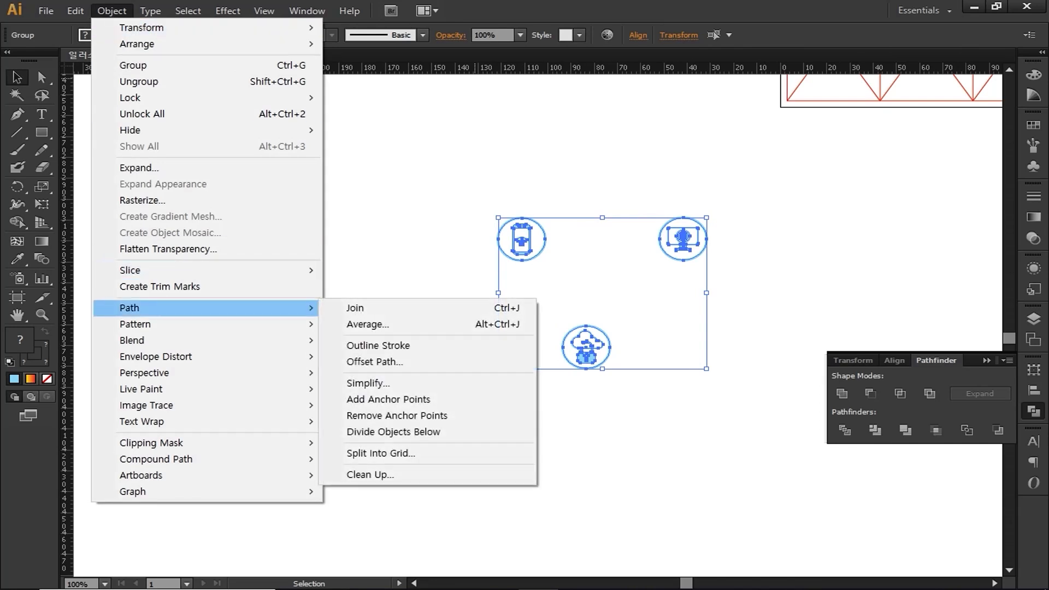
left_click(378, 346)
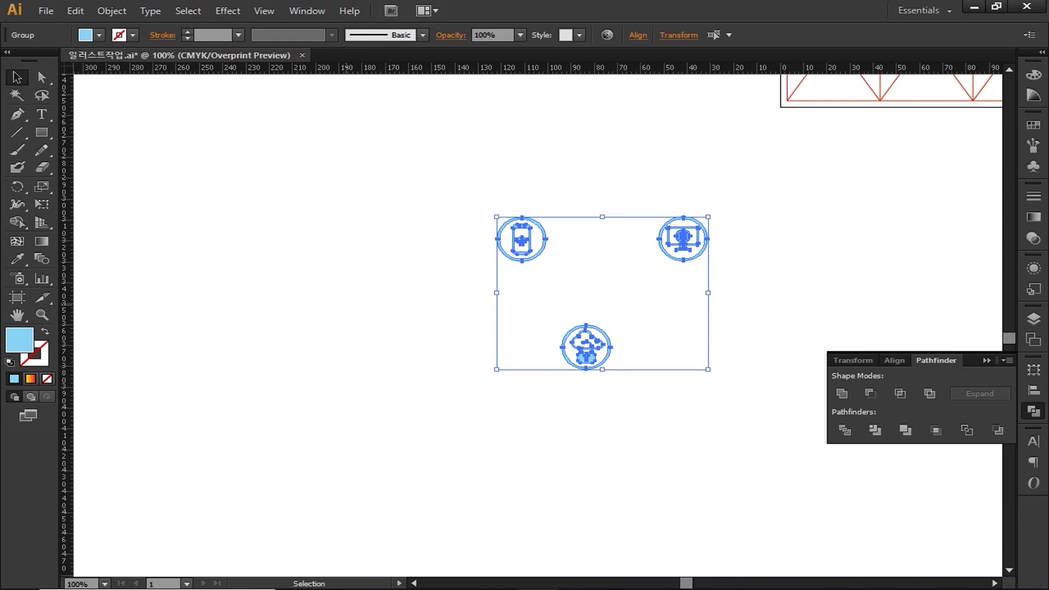
left_click(347, 304)
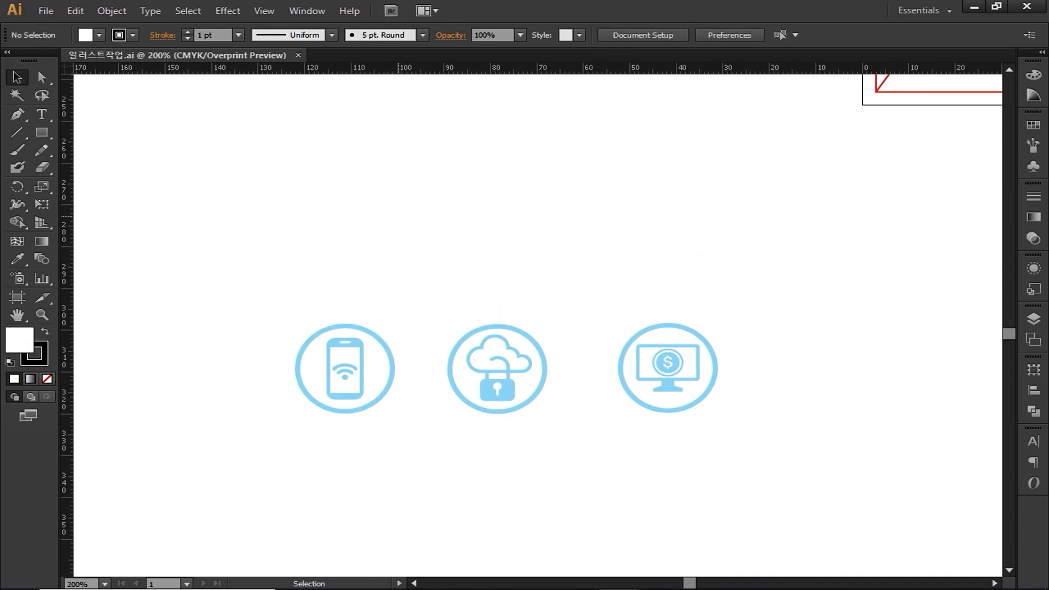
Step: Duplicate the cloud-padlock icon's outer ring and place the copy above that icon
left_click(41, 77)
left_click(454, 350)
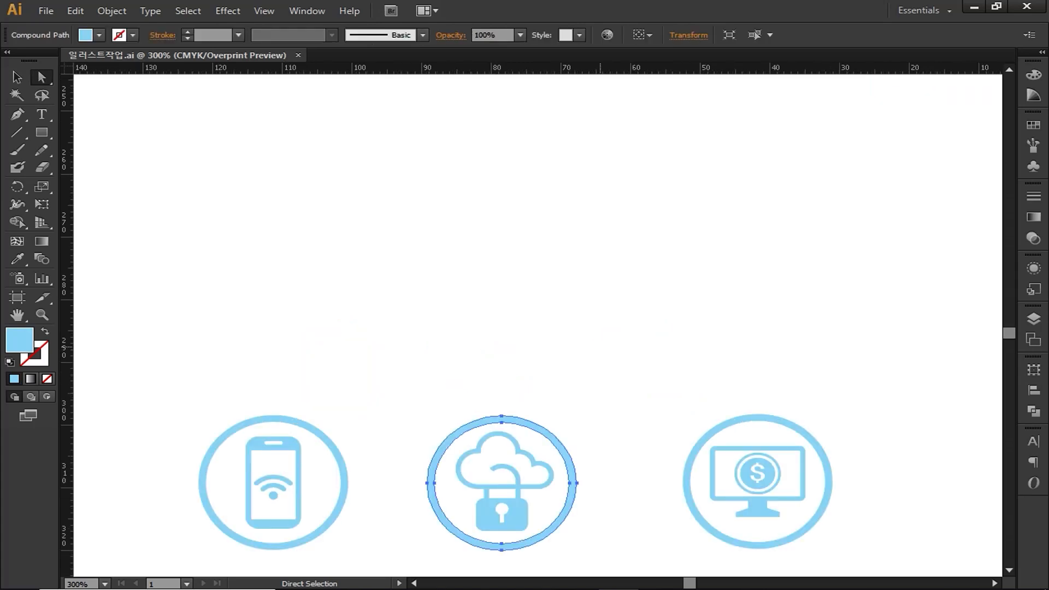
key("v")
key("ctrl+c")
left_click(518, 302)
key("ctrl+v")
left_click_drag(498, 273, 465, 199)
left_click(409, 236)
Step: Turn off Overprint Preview and draw a wide light blue rectangle whose end overlaps the empty ring, shortening its far end slightly
left_click(41, 132)
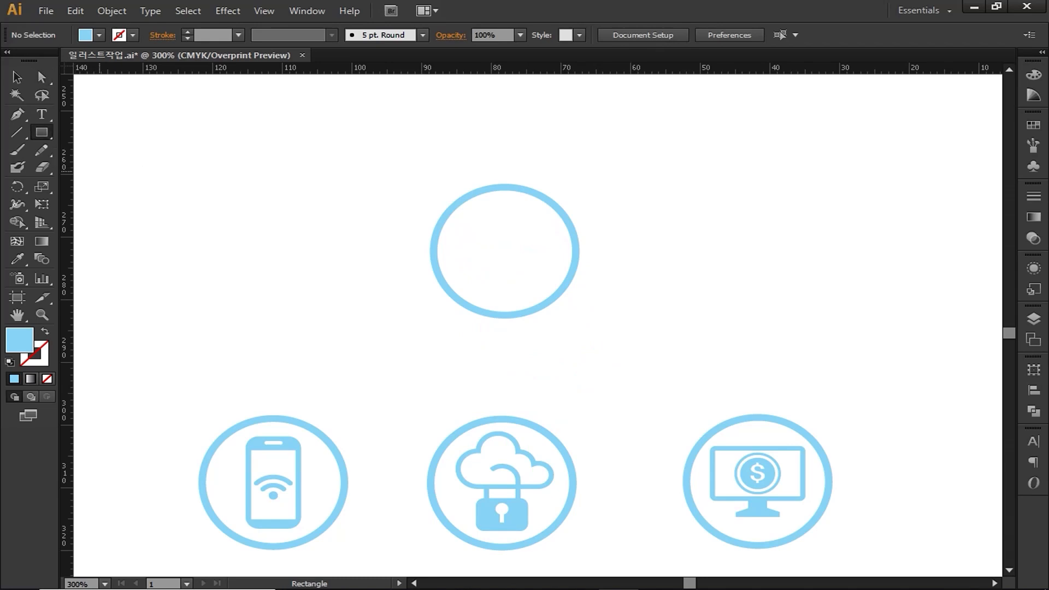
scroll(538, 322, "left", 5)
left_click(264, 10)
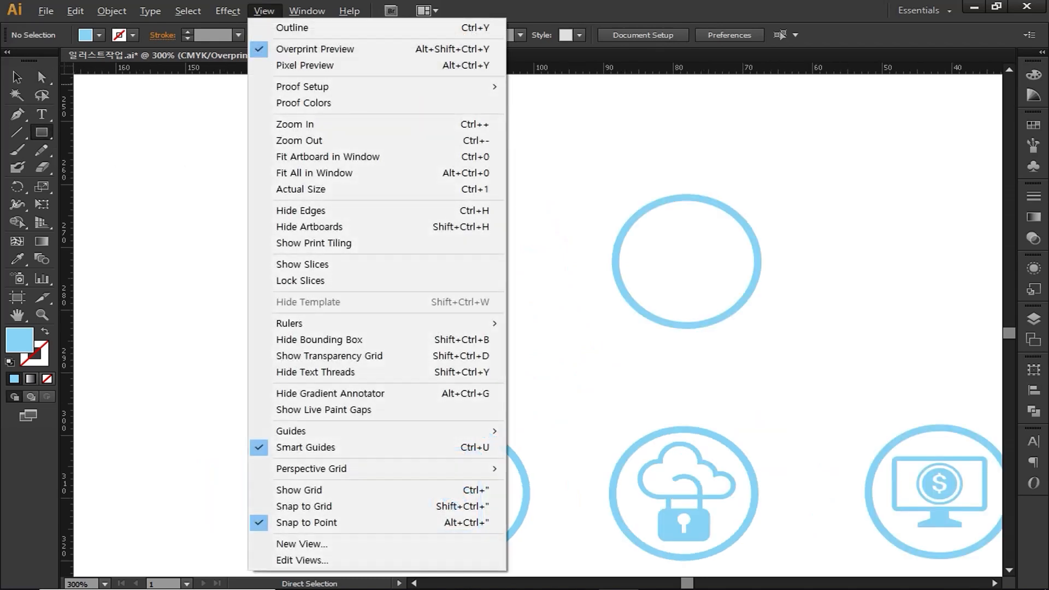
left_click(284, 48)
left_click_drag(530, 262, 686, 210)
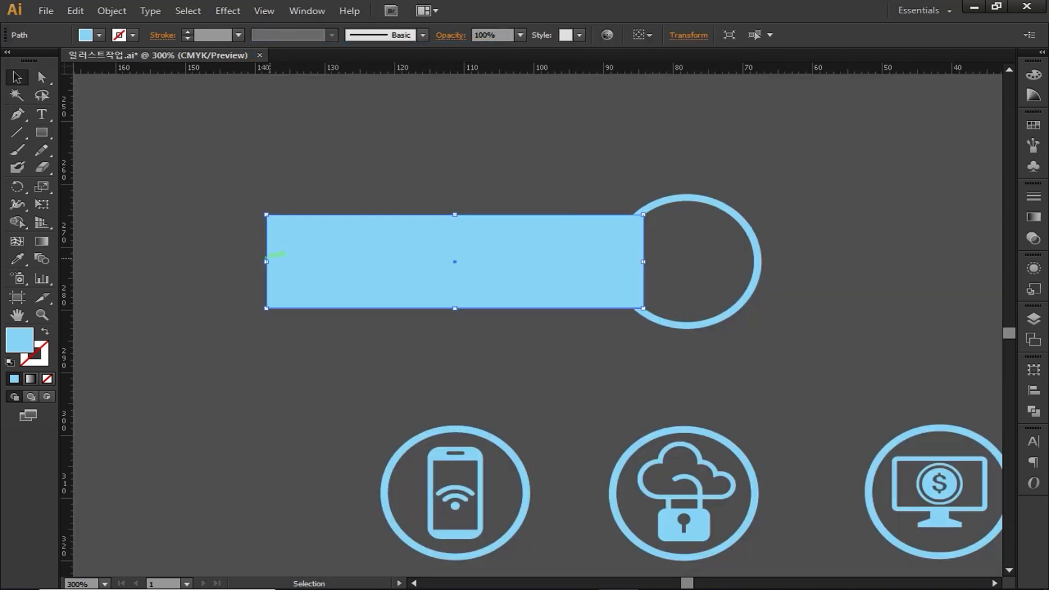
left_click_drag(266, 262, 314, 262)
key("ctrl+shift+a")
Step: Change the rectangle's fill colour to white (FFFFFF)
left_click(500, 256)
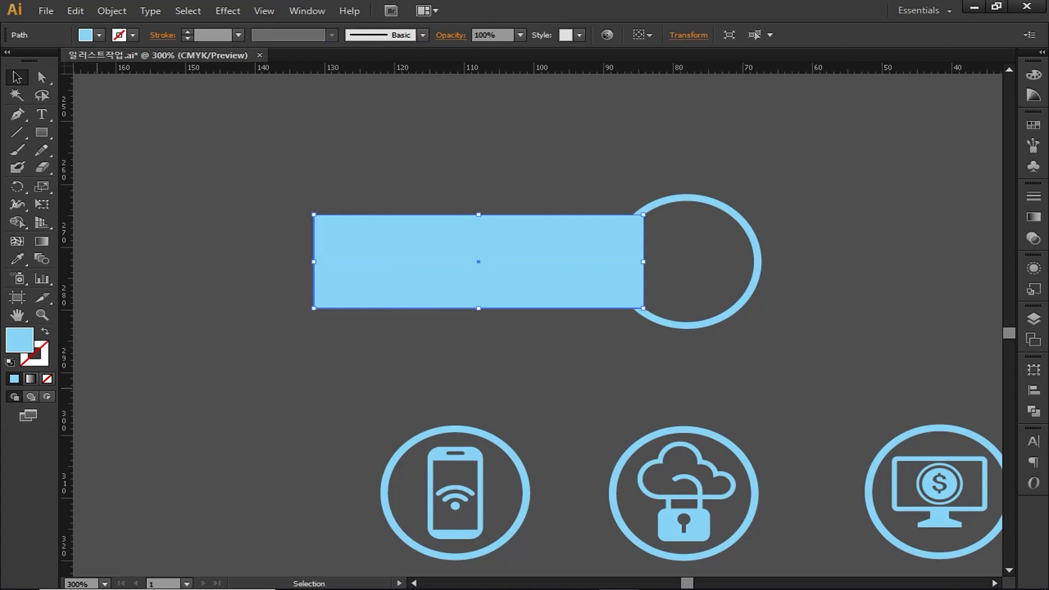
double_click(19, 340)
left_click(18, 48)
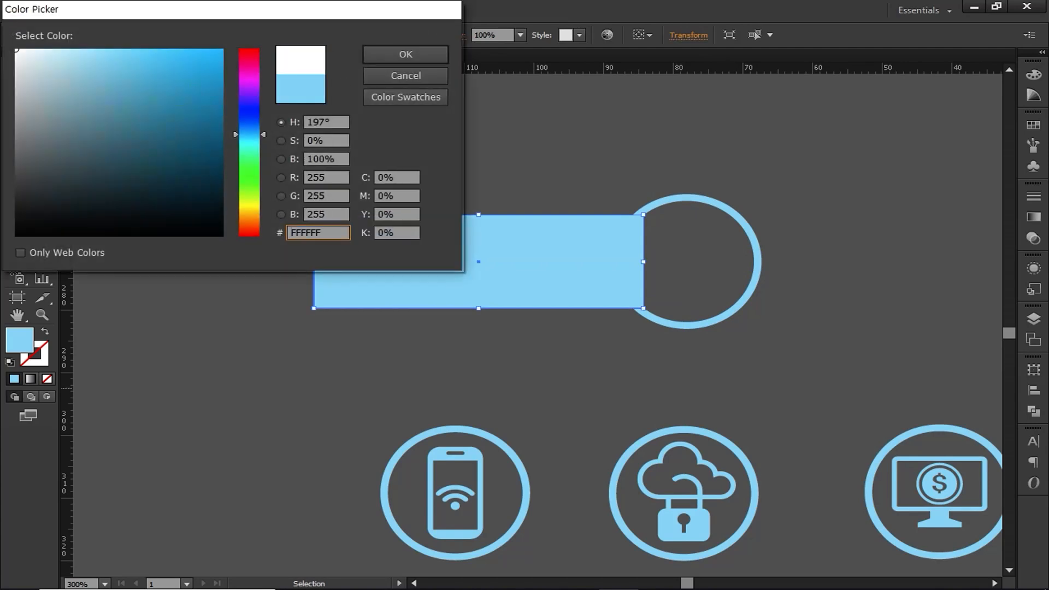
left_click(406, 54)
key("ctrl+shift+a")
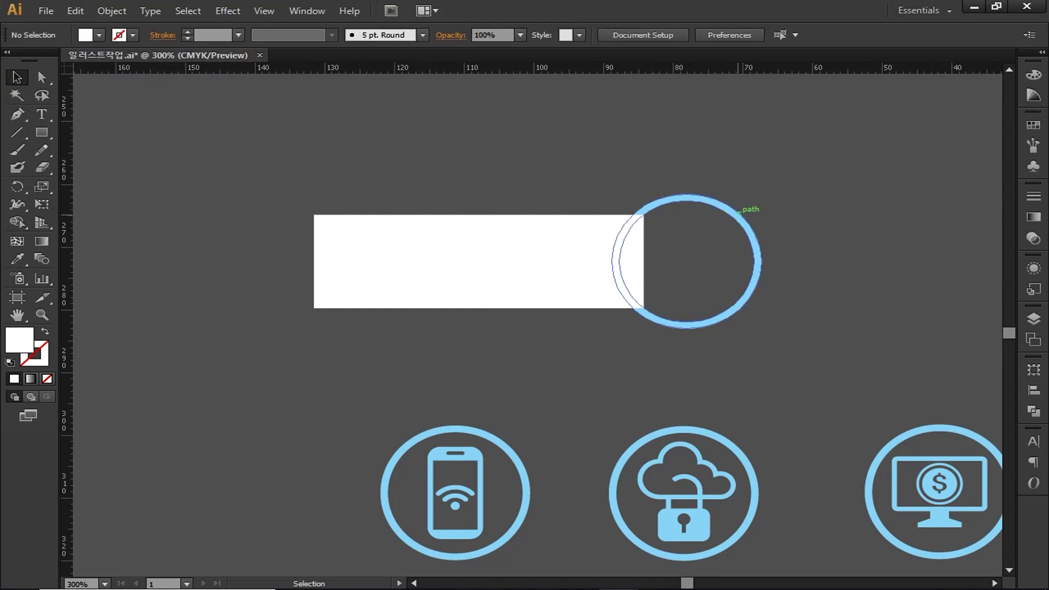
Step: Bring the light blue ring forward so it lies in front of the white rectangle
left_click(756, 257)
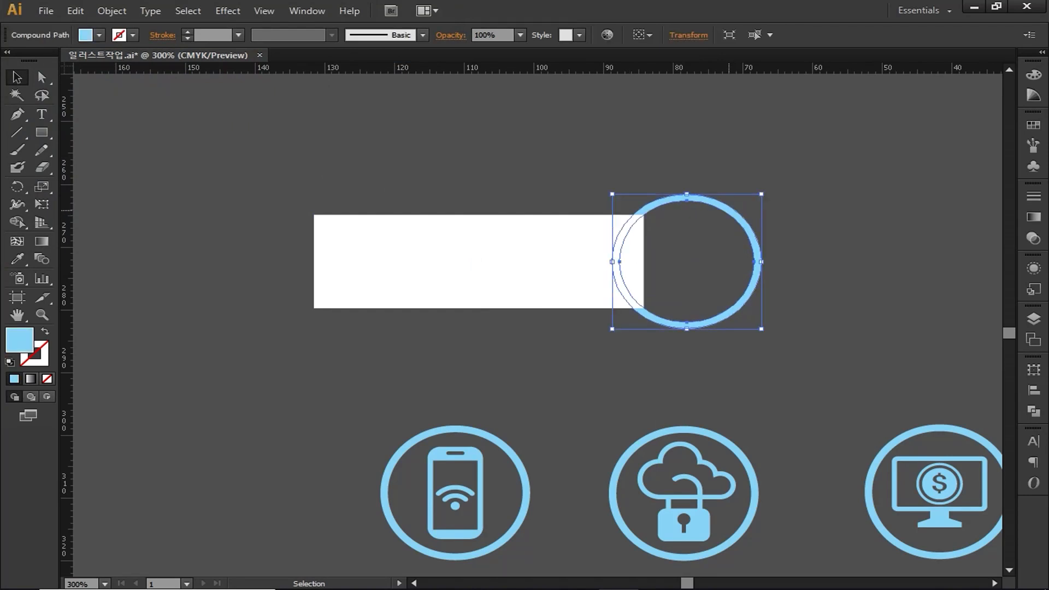
right_click(729, 211)
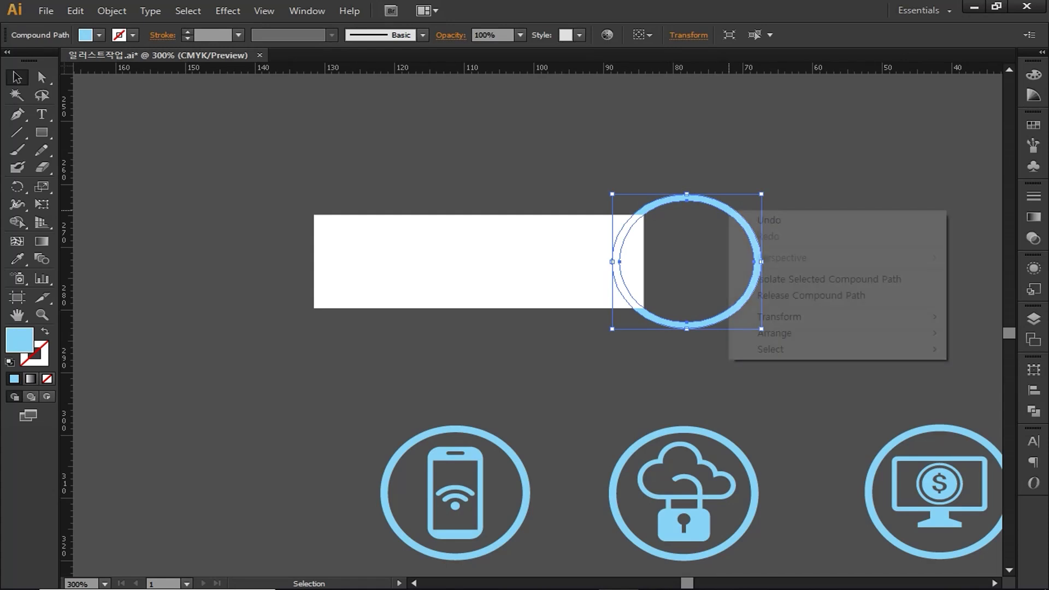
mouse_move(775, 332)
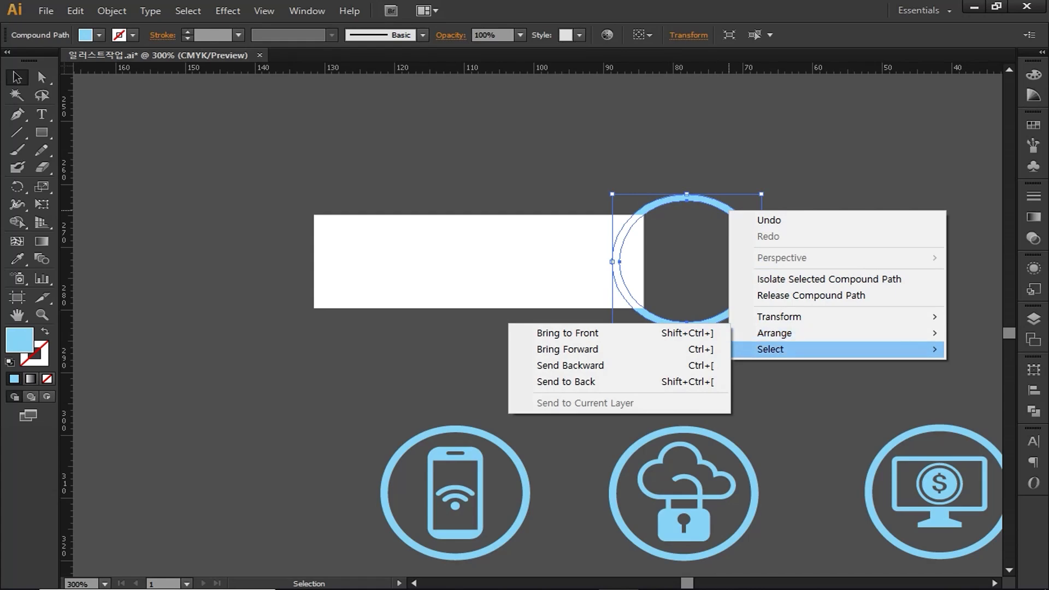
left_click(568, 349)
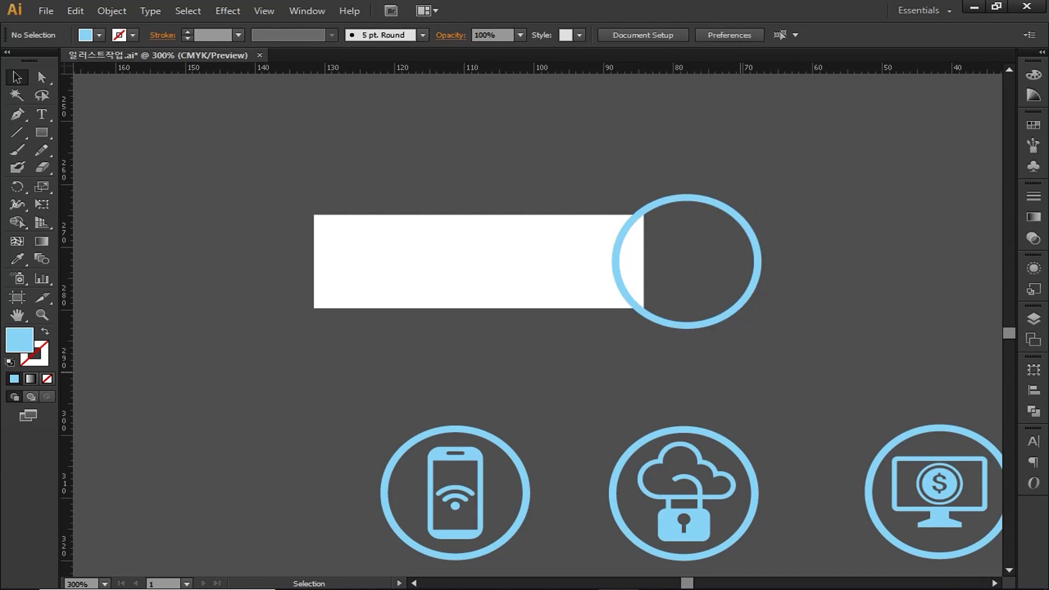
Step: Cut the ring out of the white rectangle with Minus Front and delete the leftover sliver inside the curve
left_click(712, 324)
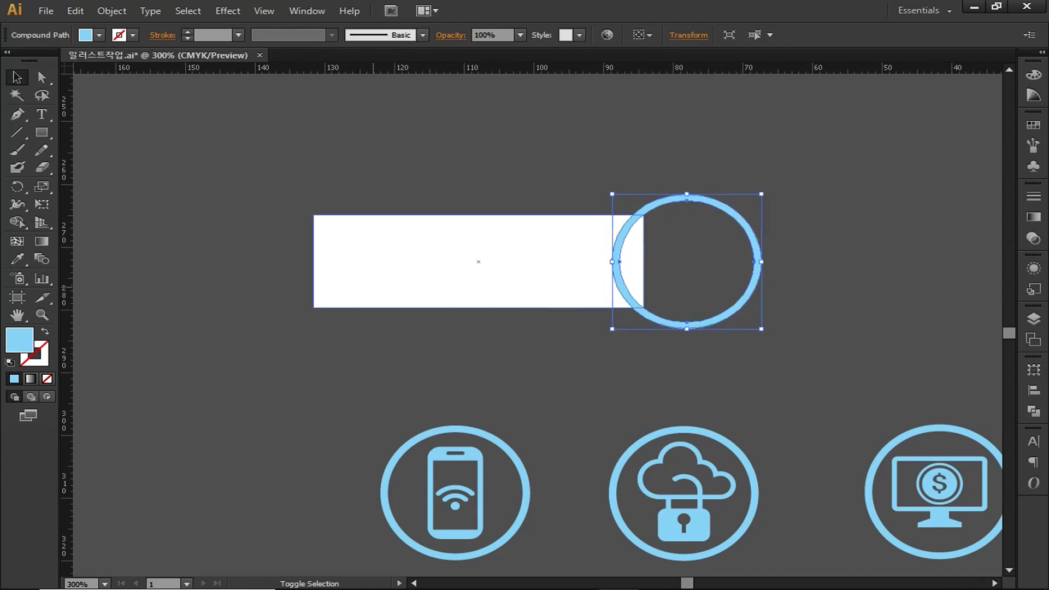
left_click(374, 288, "shift")
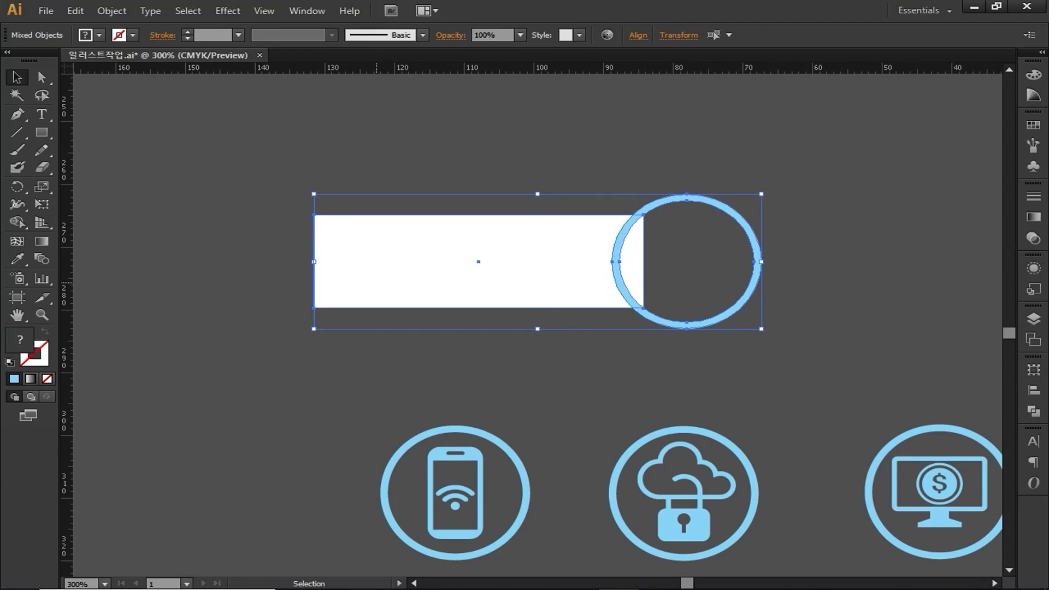
left_click(306, 11)
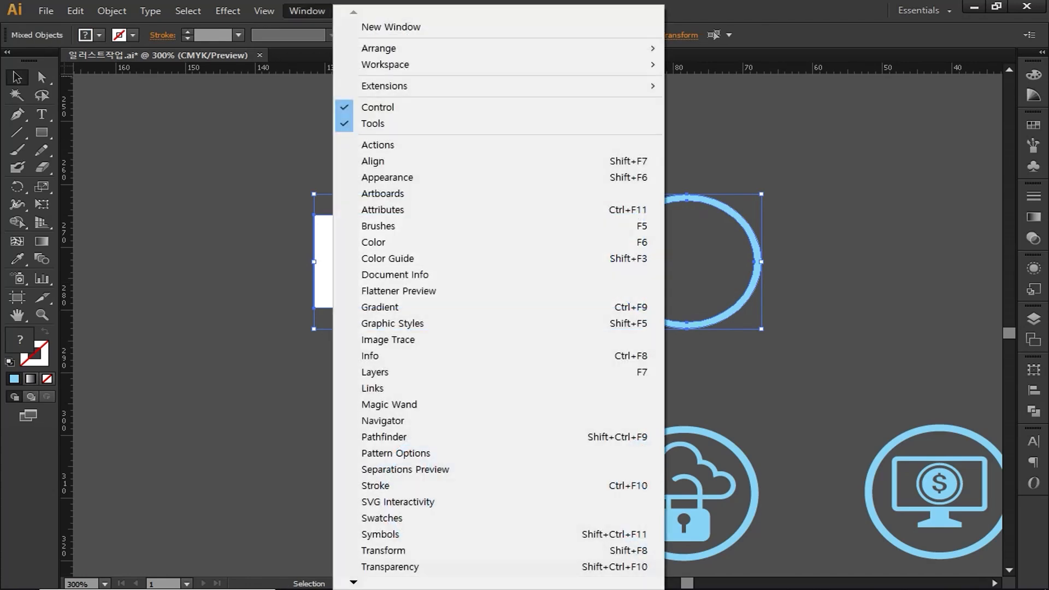
left_click(384, 438)
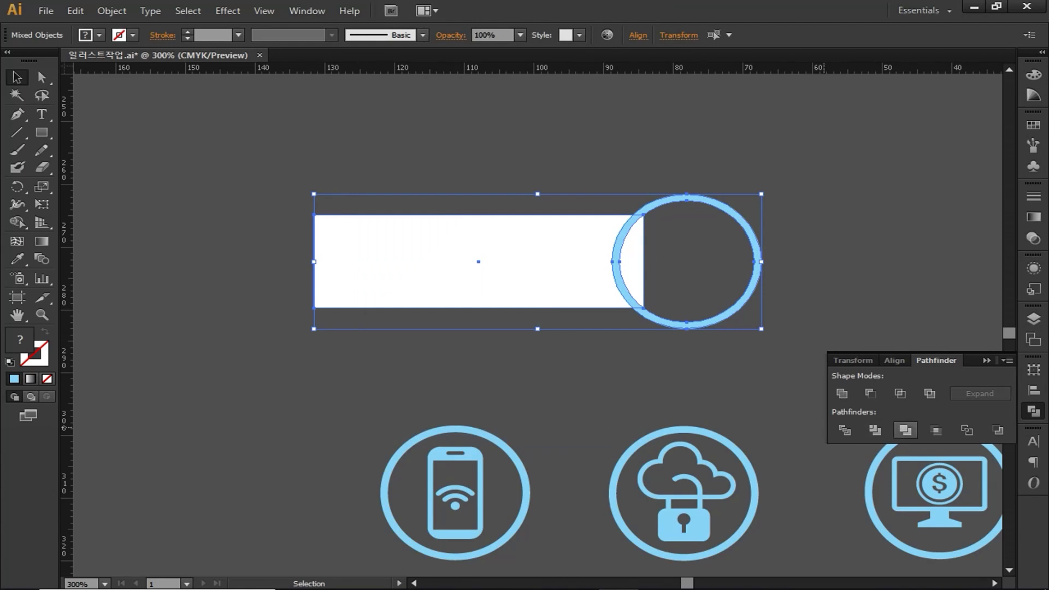
left_click(870, 394)
left_click(778, 289)
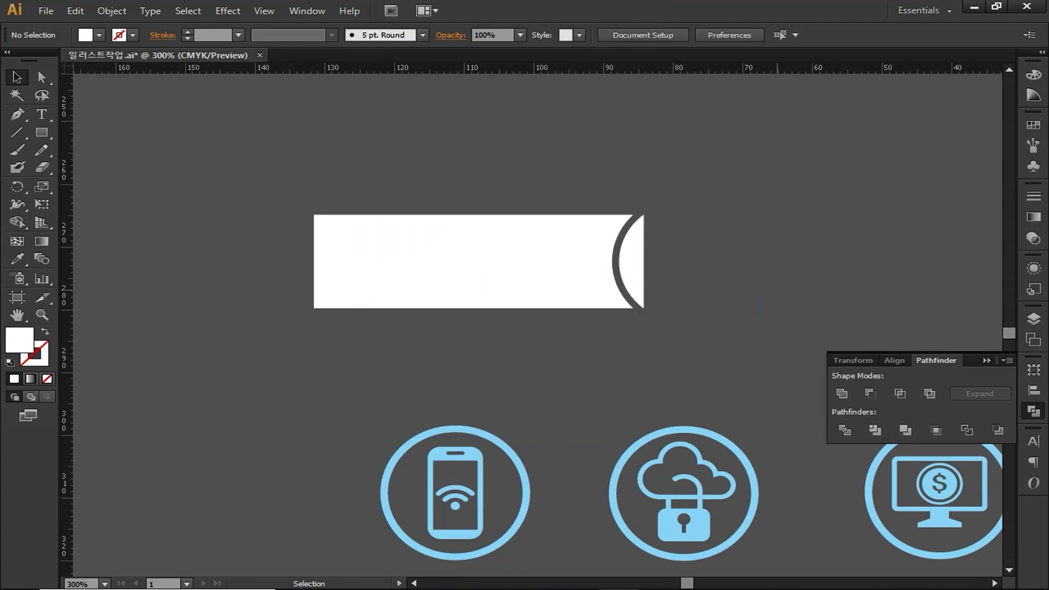
left_click(42, 77)
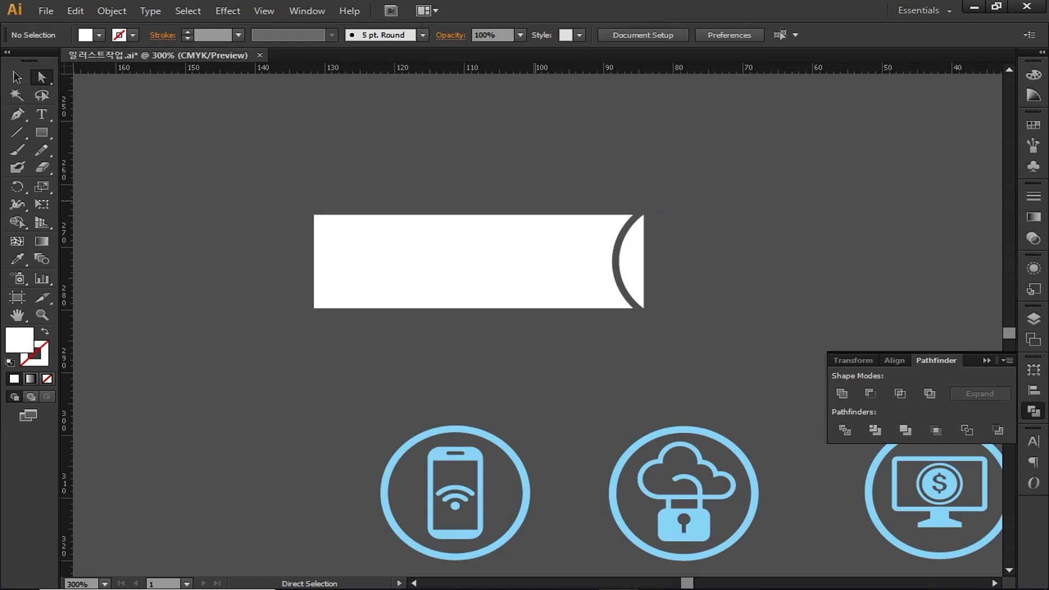
left_click(633, 263)
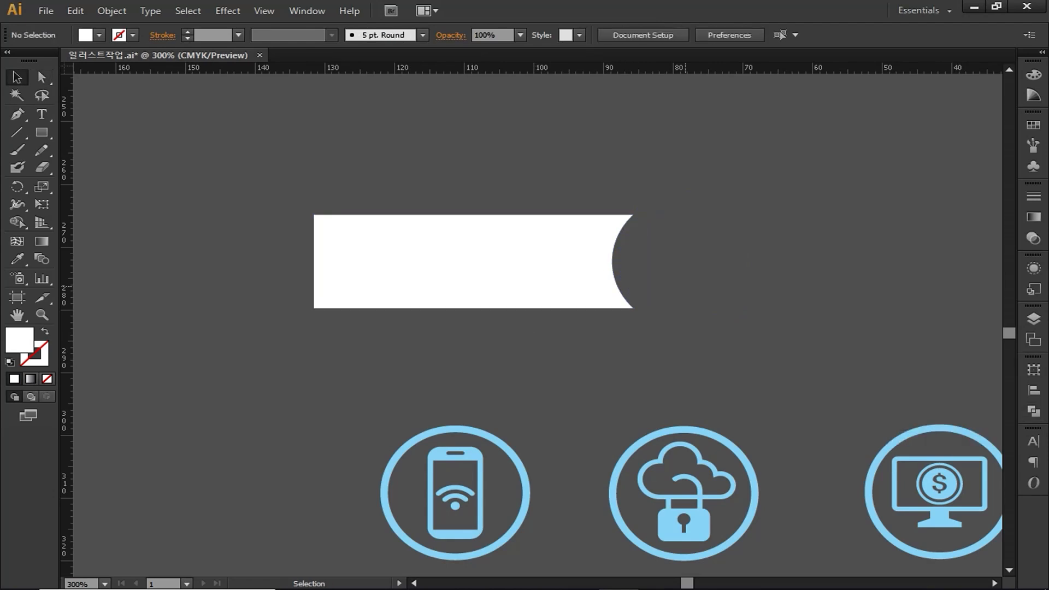
Step: Apply a linear gradient fill to the white banner shape with the concave end
left_click(591, 275)
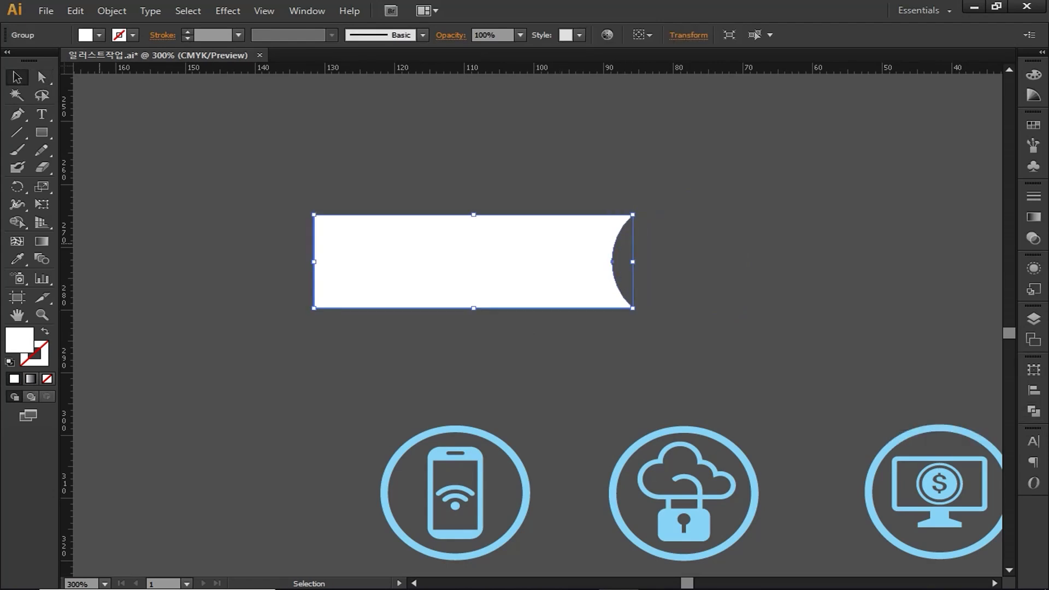
double_click(42, 241)
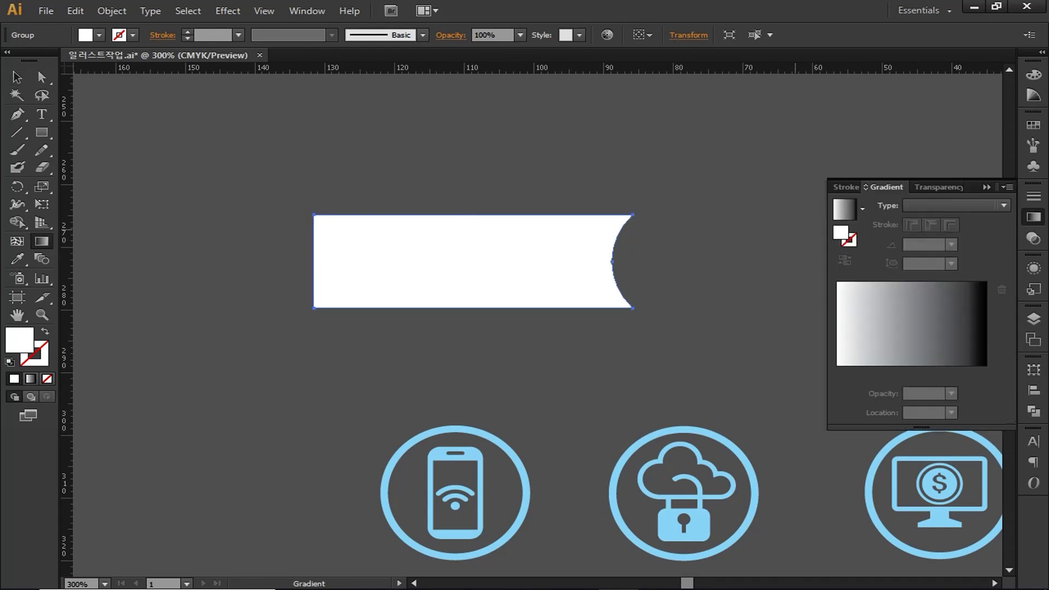
left_click(956, 205)
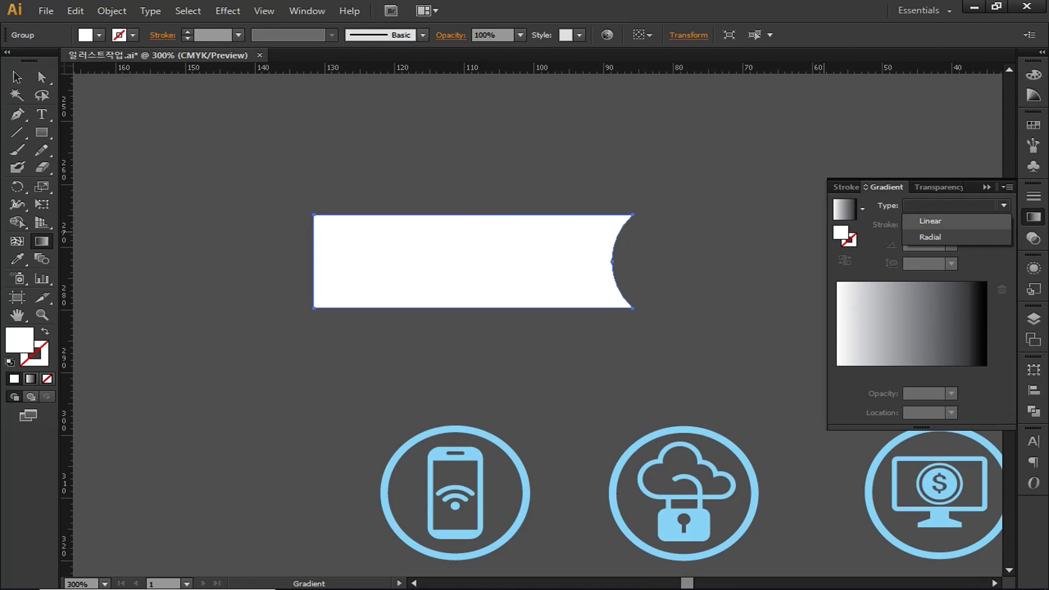
left_click(920, 218)
Step: Switch the gradient's starting colour stop to CMYK and set its cyan to 50%
double_click(837, 373)
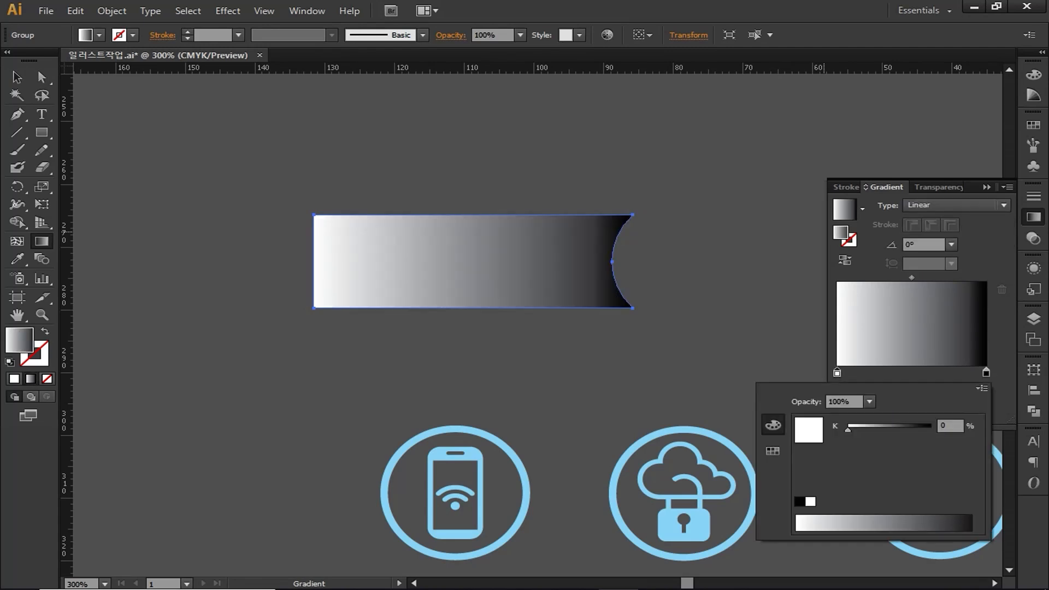
left_click(982, 388)
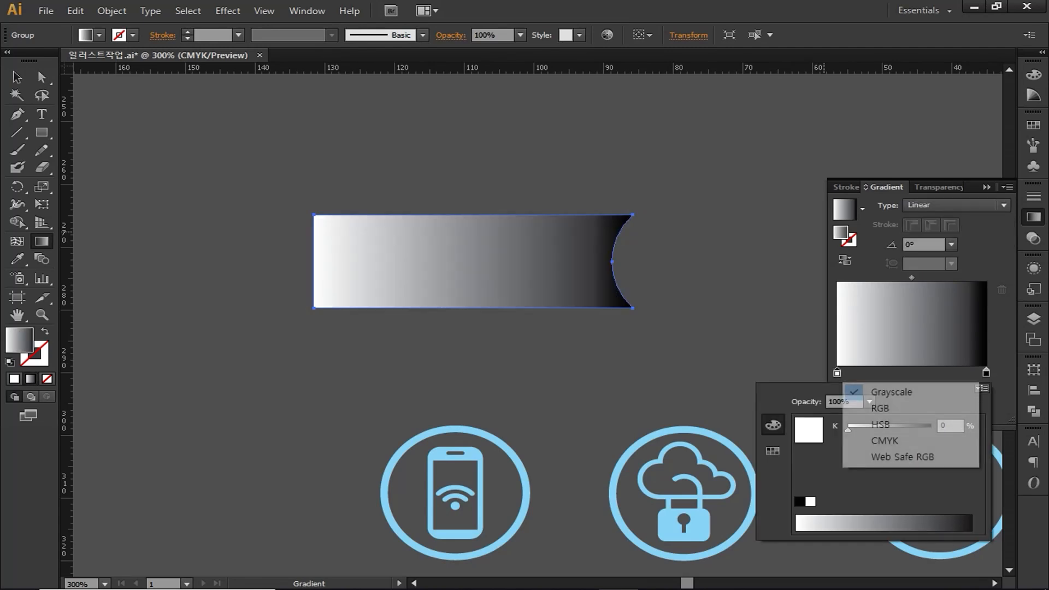
left_click(885, 441)
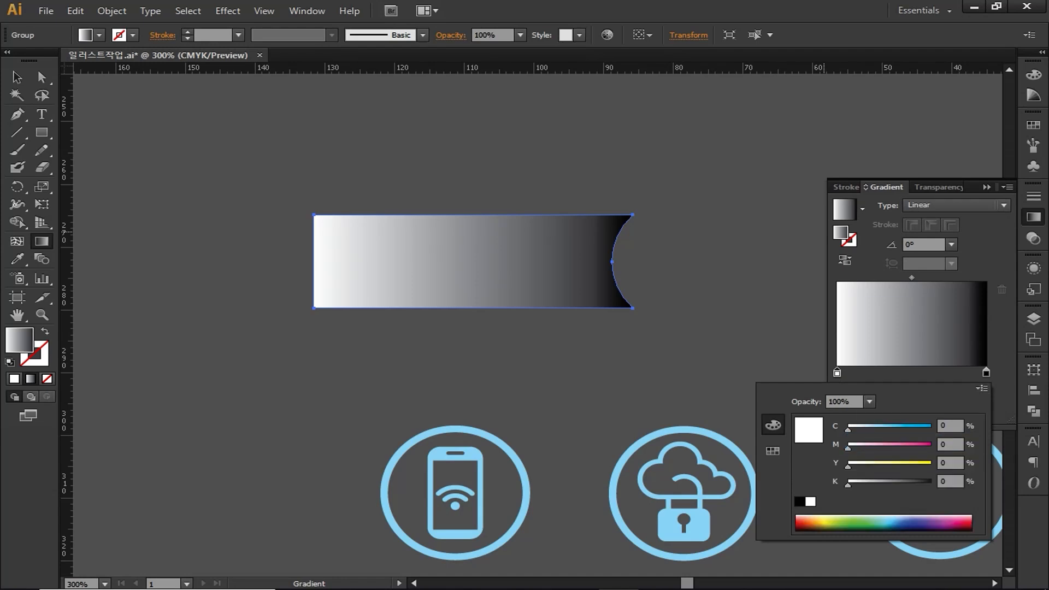
double_click(949, 426)
type("50")
key("Tab")
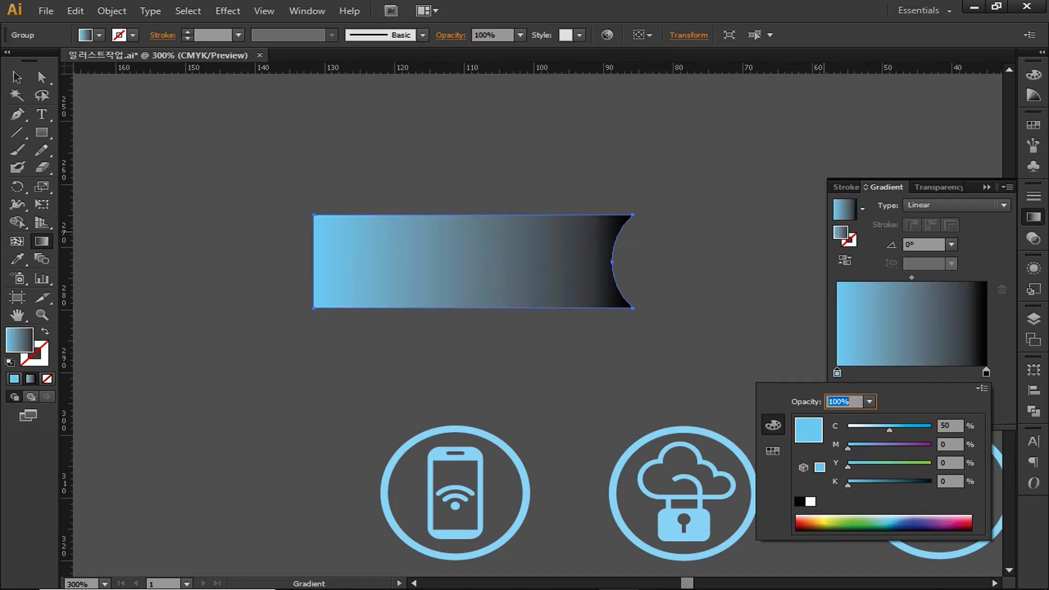
Step: Set the opacity of the gradient's light-blue starting stop to 0%
type("0")
key("Return")
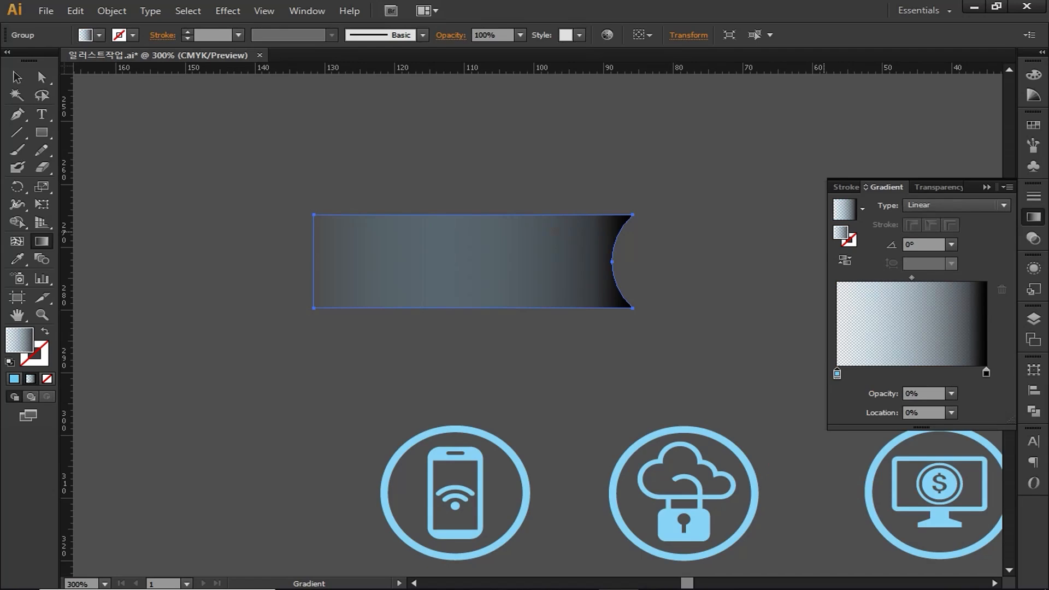
Step: Recolour the gradient's black end stop in CMYK mode to C 50, K 0, with 70% opacity
double_click(986, 372)
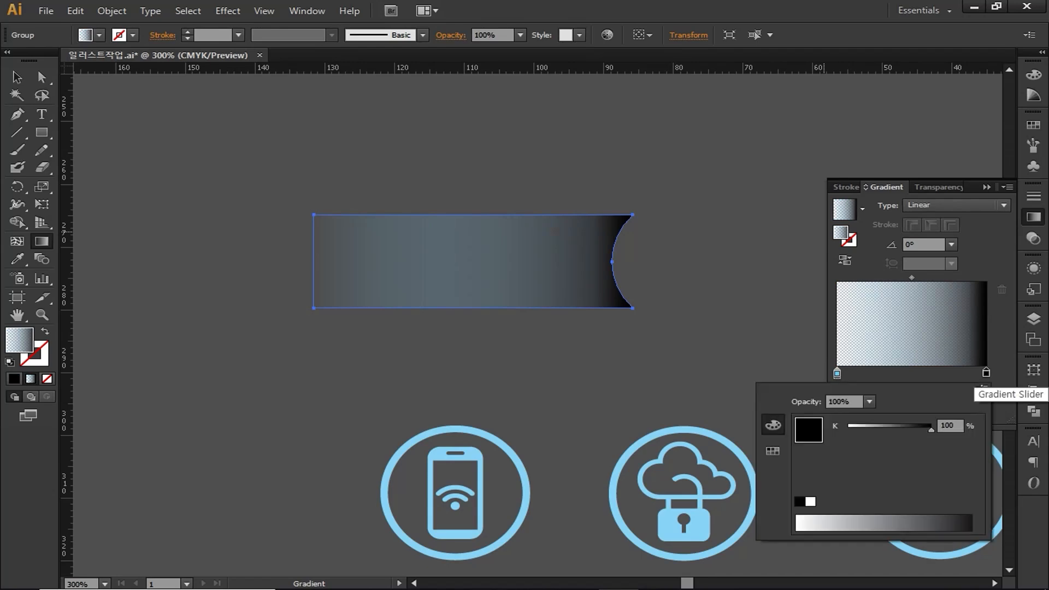
left_click(984, 388)
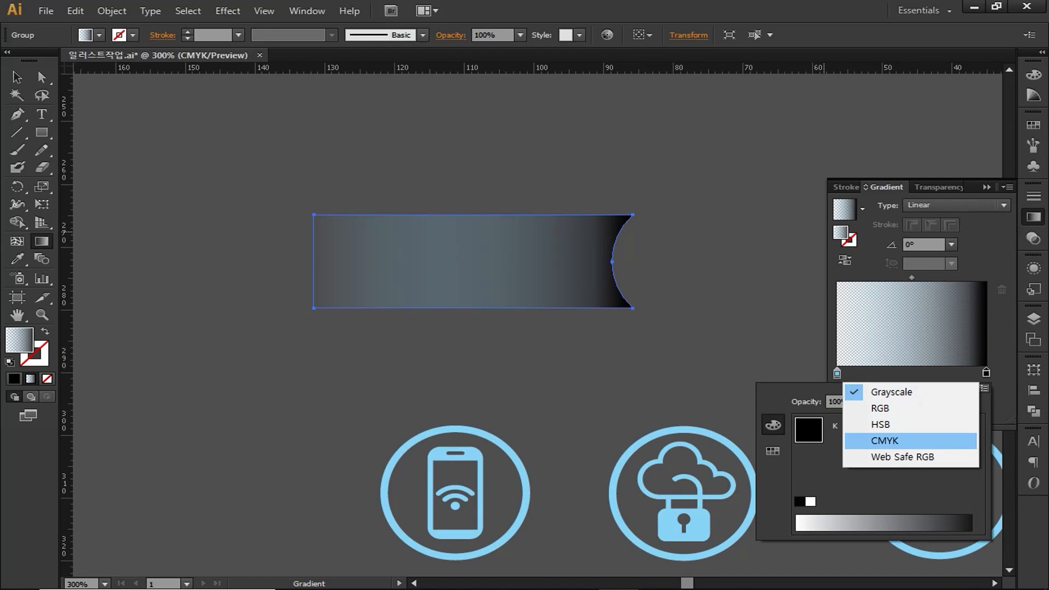
left_click(885, 441)
double_click(948, 426)
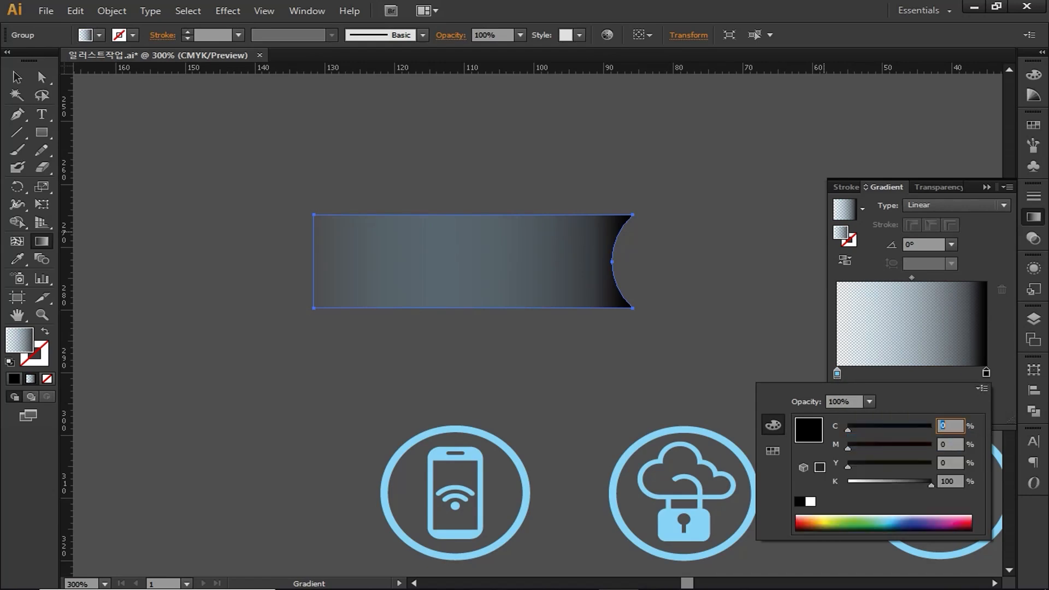
type("50")
key("Tab")
key("Tab")
key("Tab")
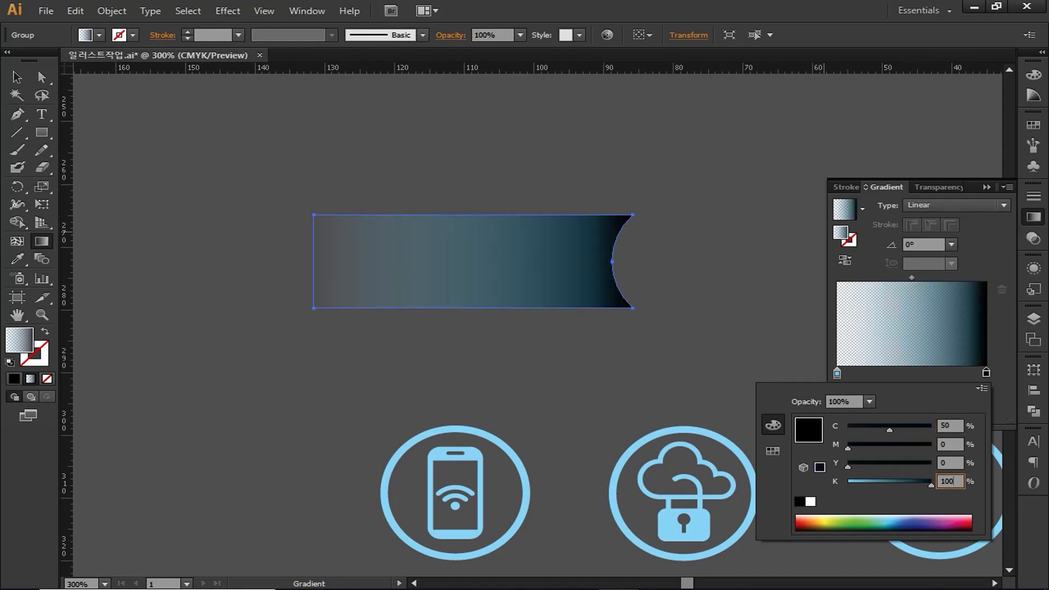
type("0")
key("Tab")
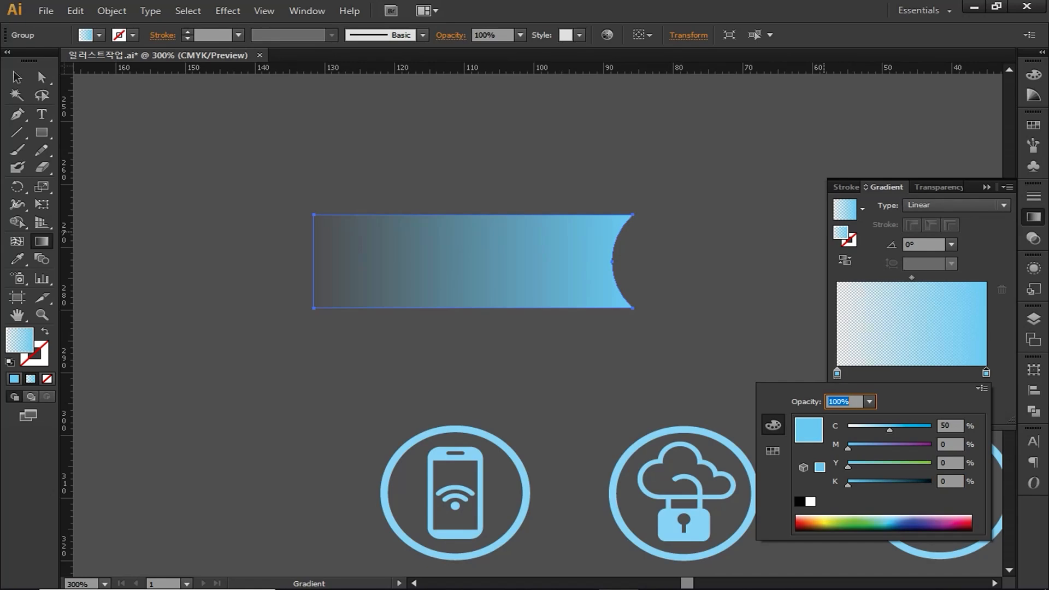
type("70")
key("Return")
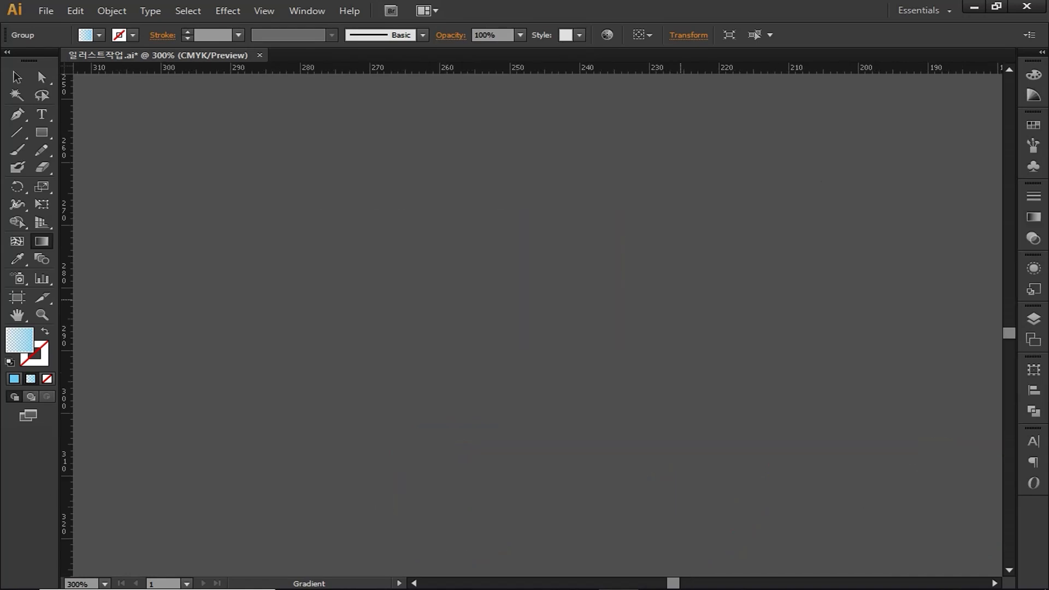
Step: Add a text line reading "011010110" in the empty canvas area away from the banner
key("v")
left_click(42, 114)
left_click(355, 271)
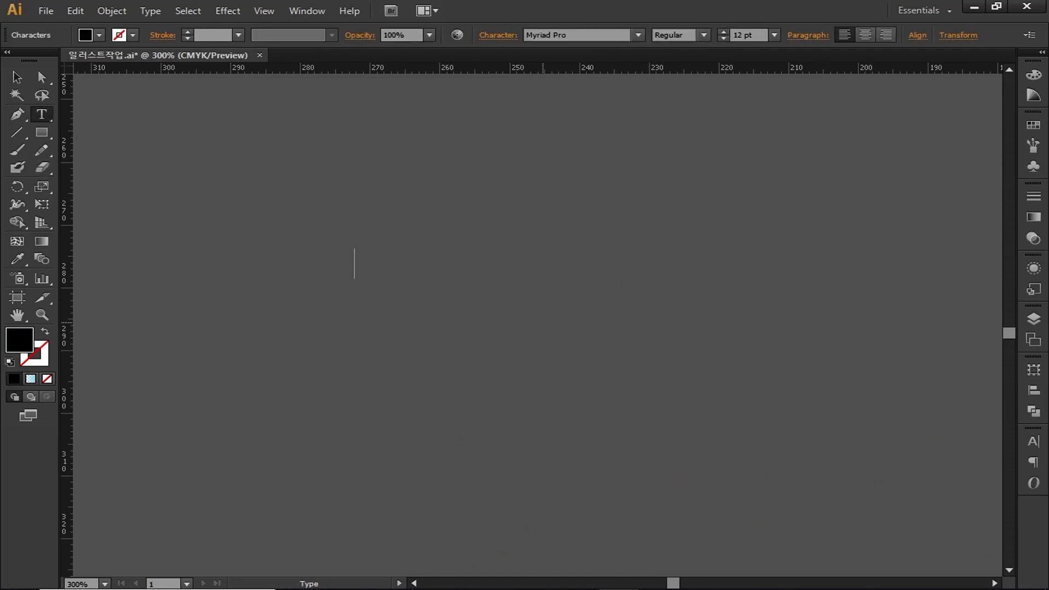
type("011010110")
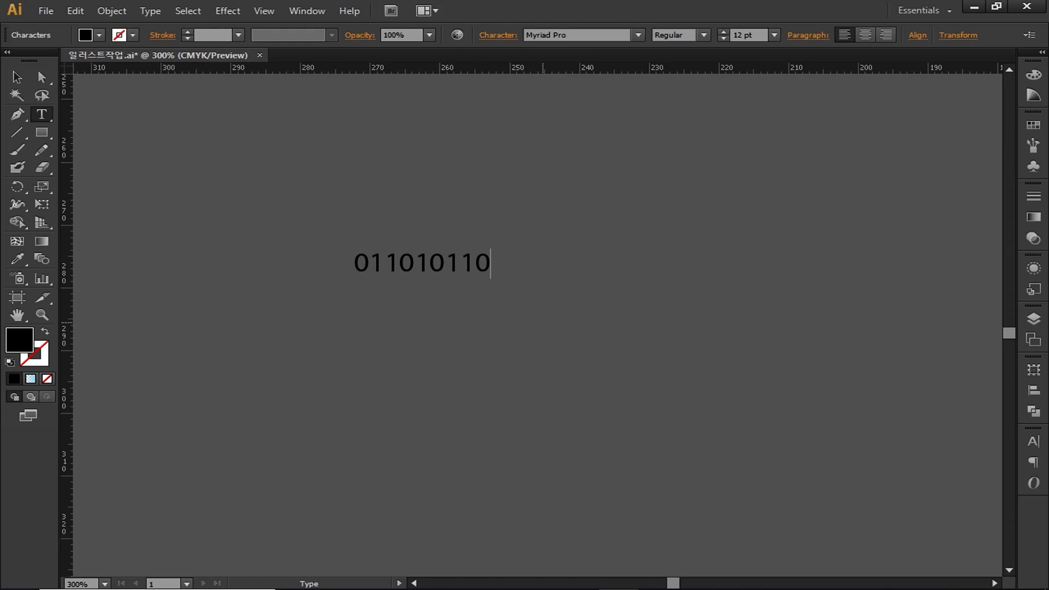
Step: Change the fill colour of the whole "011010110" text to white, FFFFFF
left_click_drag(490, 263, 354, 262)
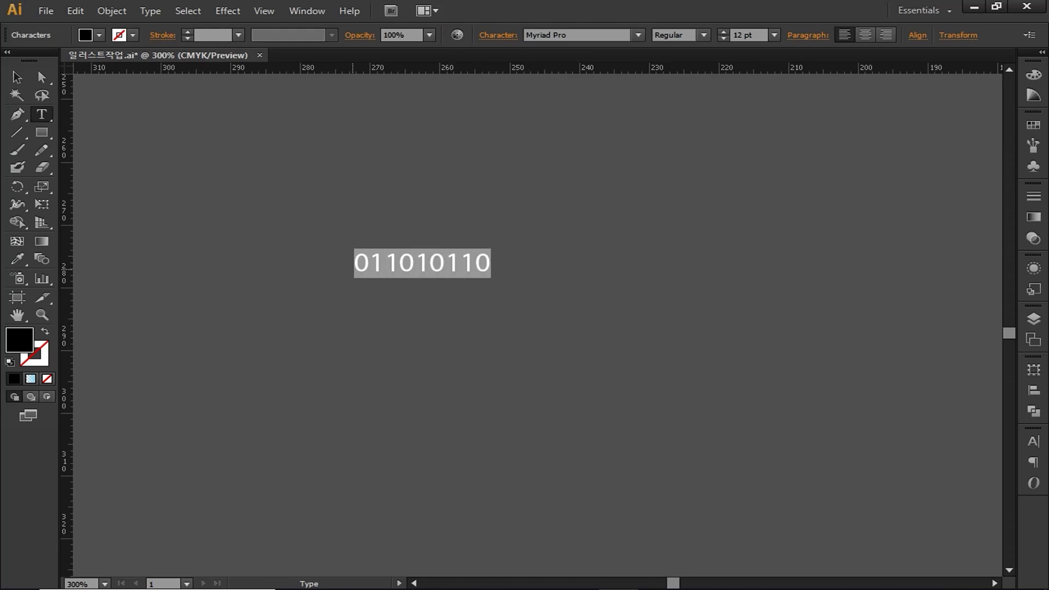
double_click(20, 338)
type("ffffff")
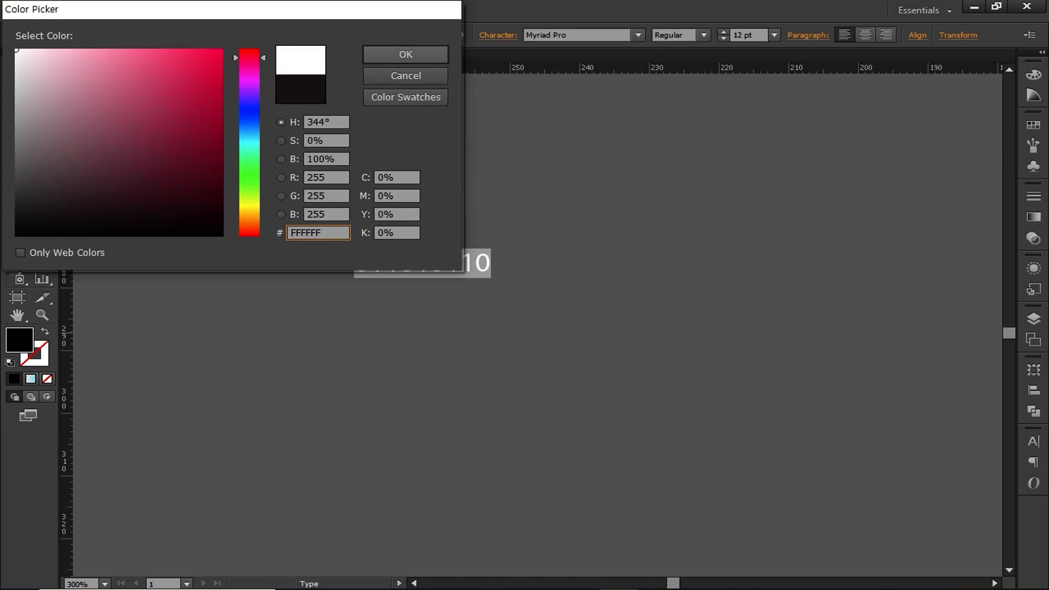
left_click(406, 54)
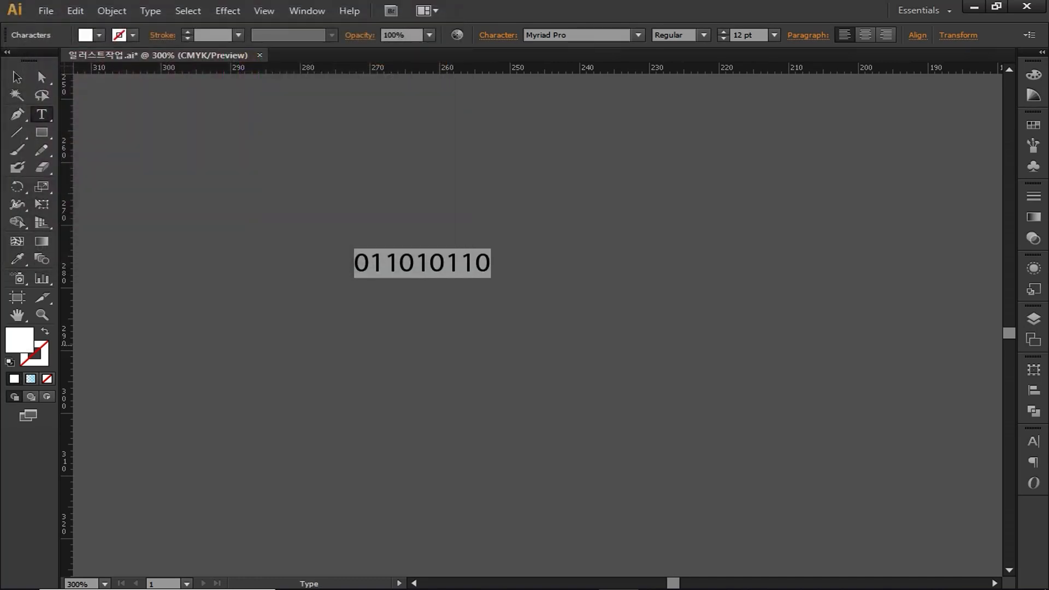
Step: Set the binary text's font to 맑은 고딕 Bold with tracking 30
left_click(307, 10)
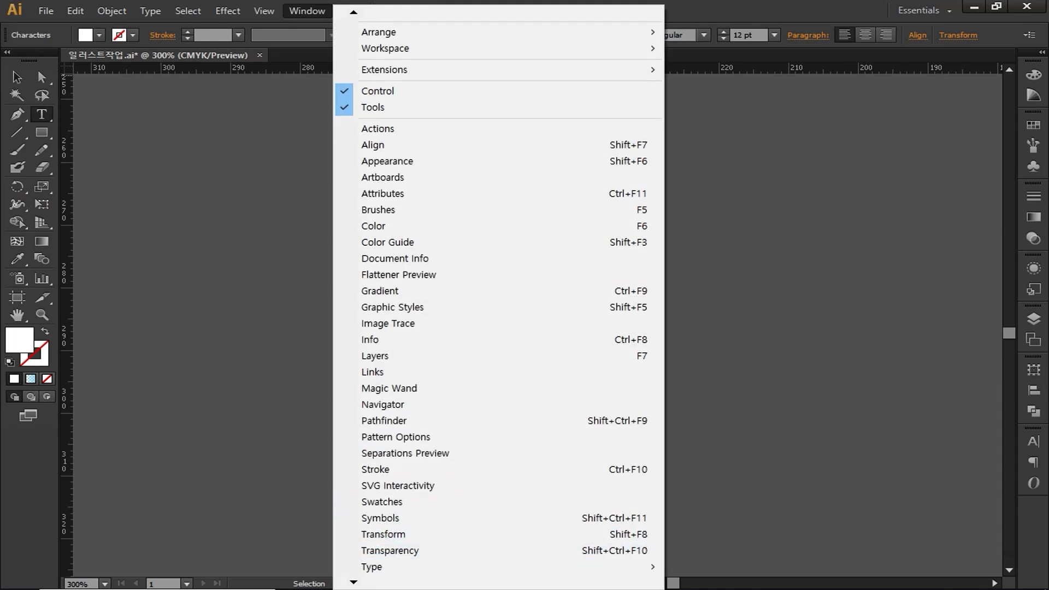
mouse_move(492, 567)
left_click(711, 470)
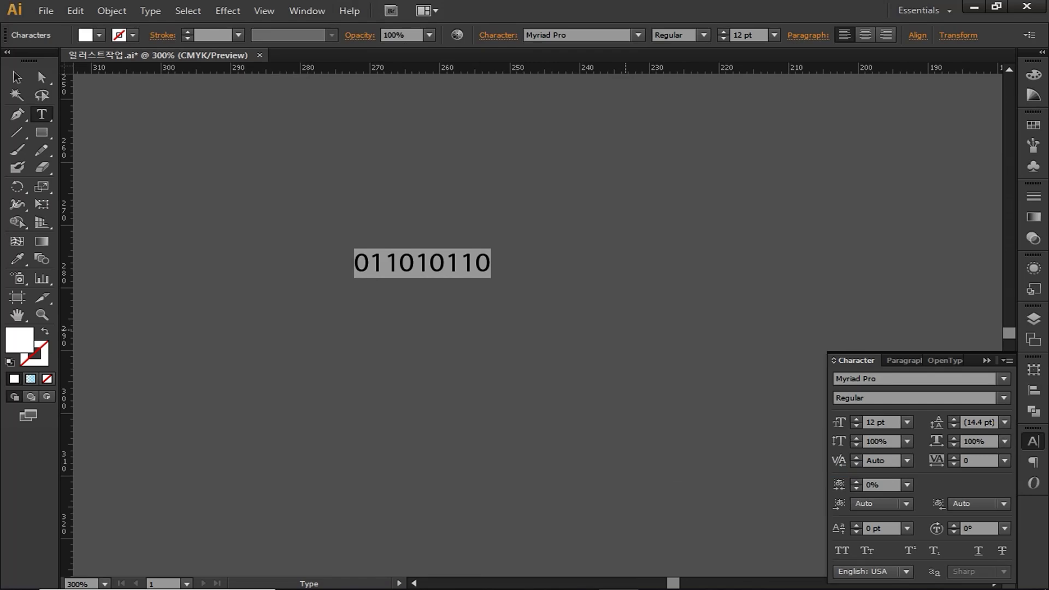
left_click(1004, 378)
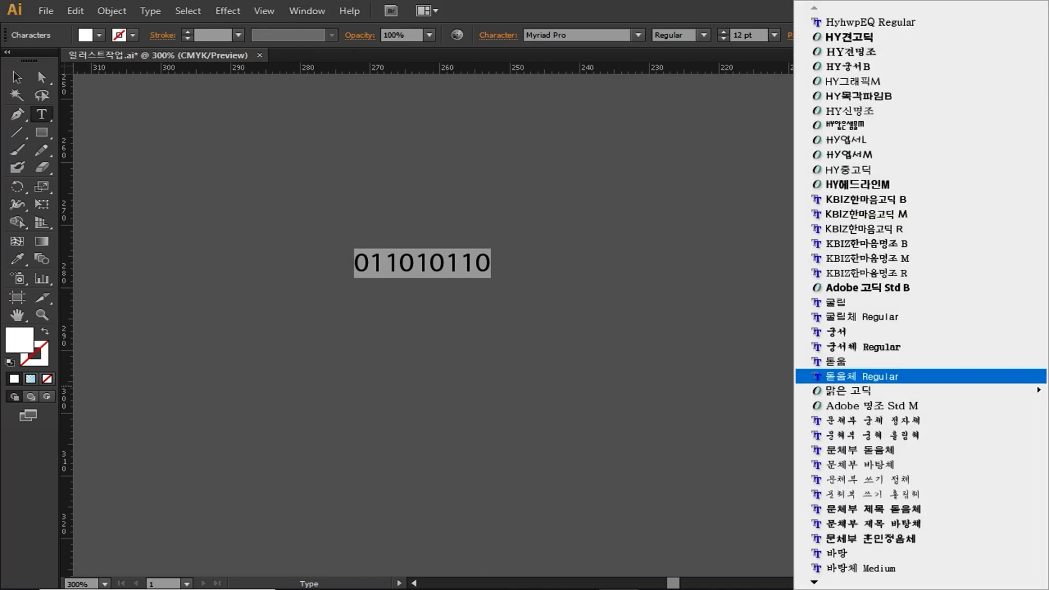
mouse_move(874, 390)
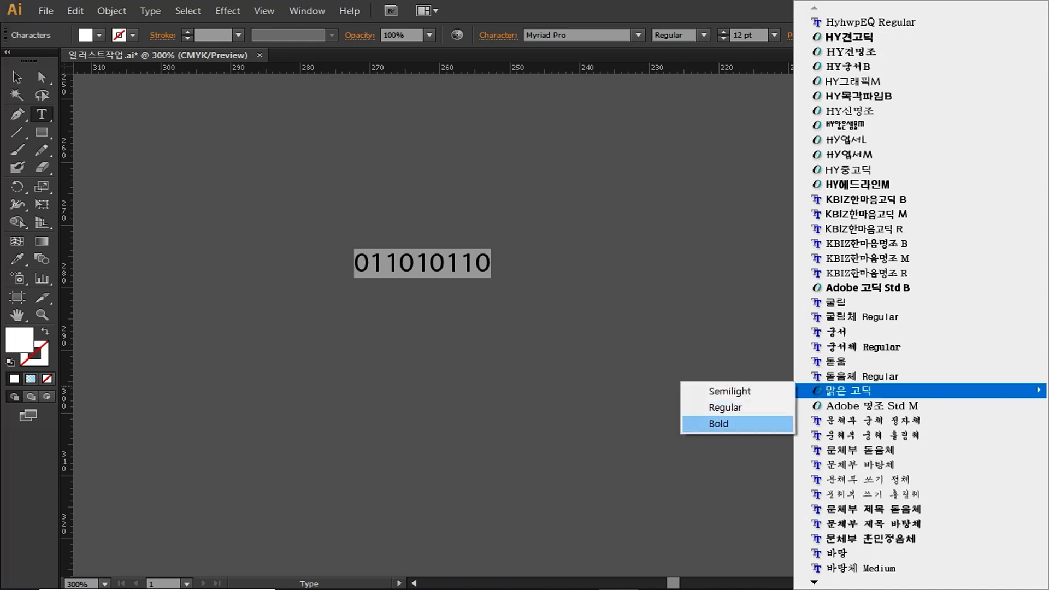
left_click(711, 424)
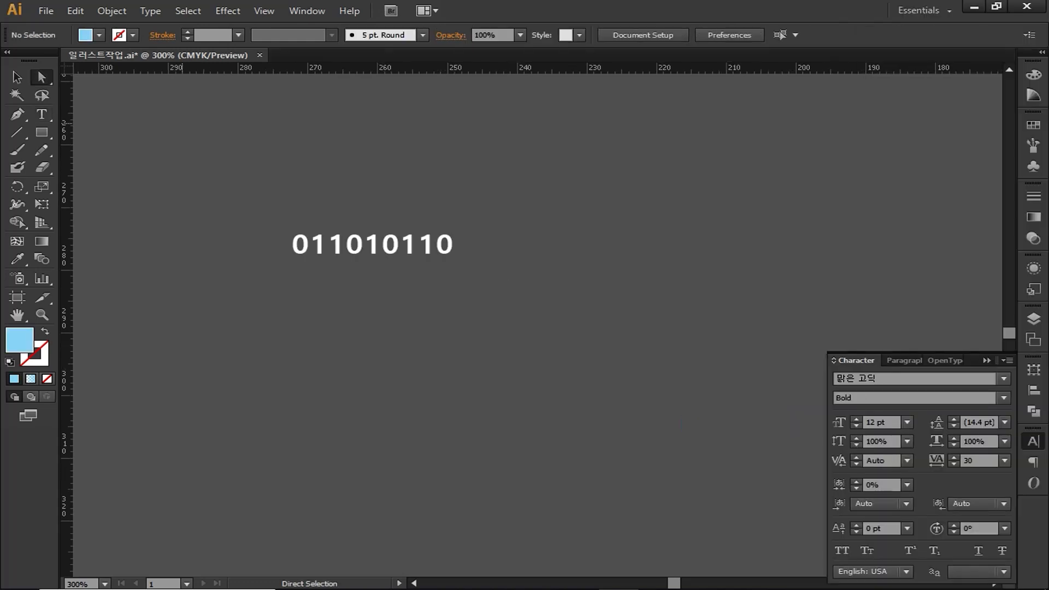
Step: Duplicate the "011010110" text line directly below the original, keeping it vertically aligned
left_click(17, 77)
left_click(440, 252)
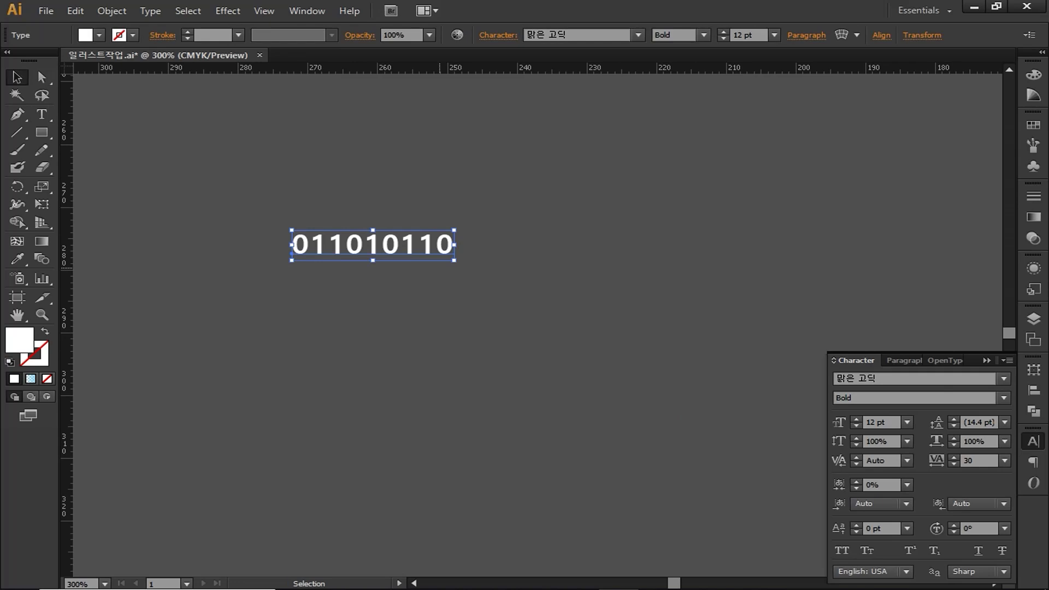
left_click_drag(430, 250, 429, 276)
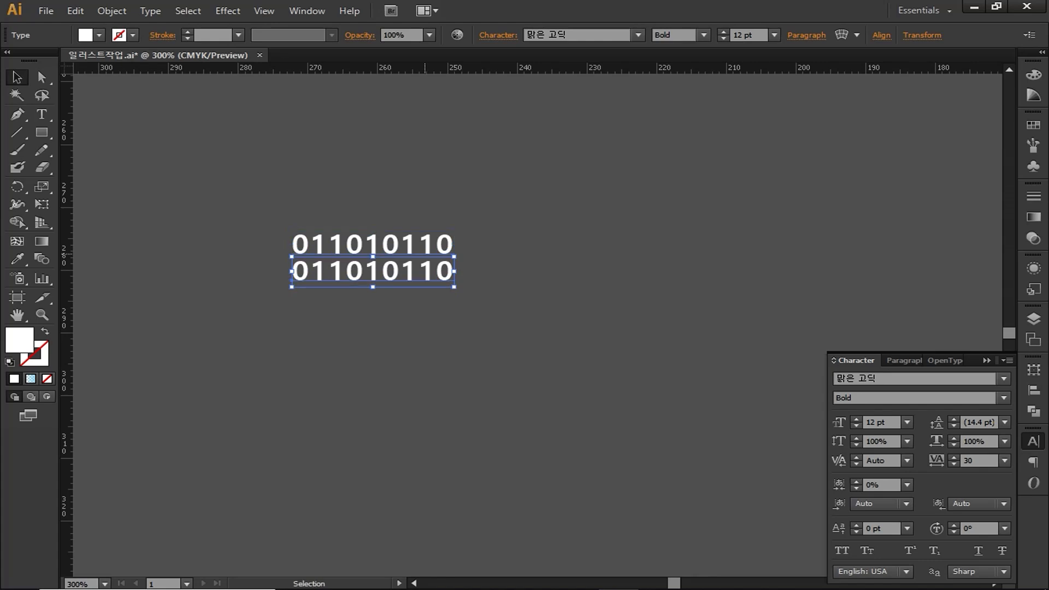
Step: Replace the content of the lower text line with "111101010"
left_click(41, 114)
left_click_drag(454, 274, 284, 277)
type("1111")
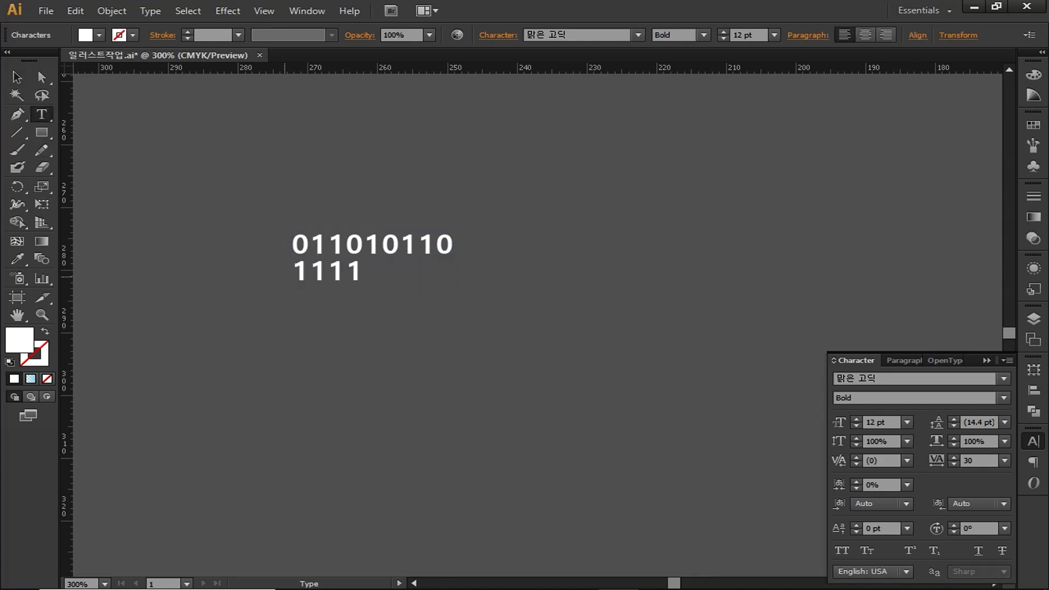
type("01010")
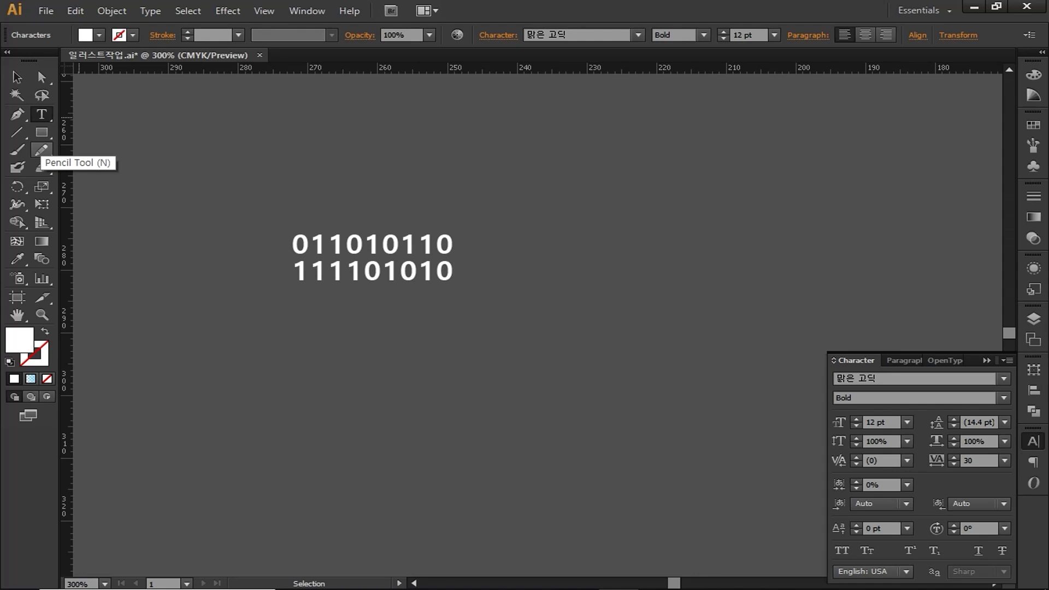
key("Escape")
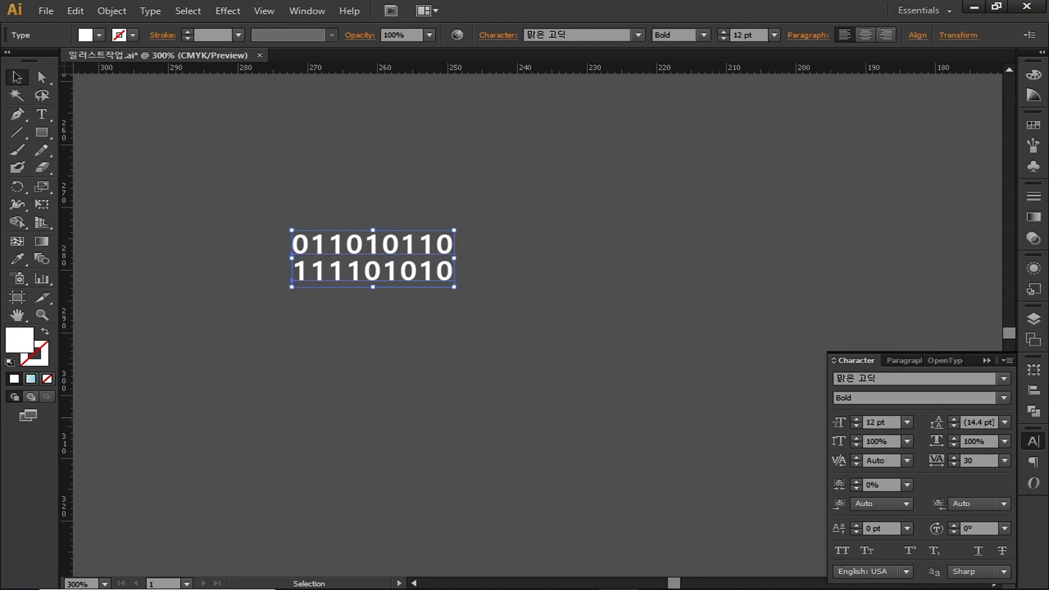
Step: Move both binary text lines beside the artboard's upper-left edge and scale them down to about 7.26 pt
scroll(427, 260, "down", 4)
left_click_drag(426, 261, 743, 103)
left_click_drag(744, 103, 533, 221)
scroll(536, 219, "up", 5)
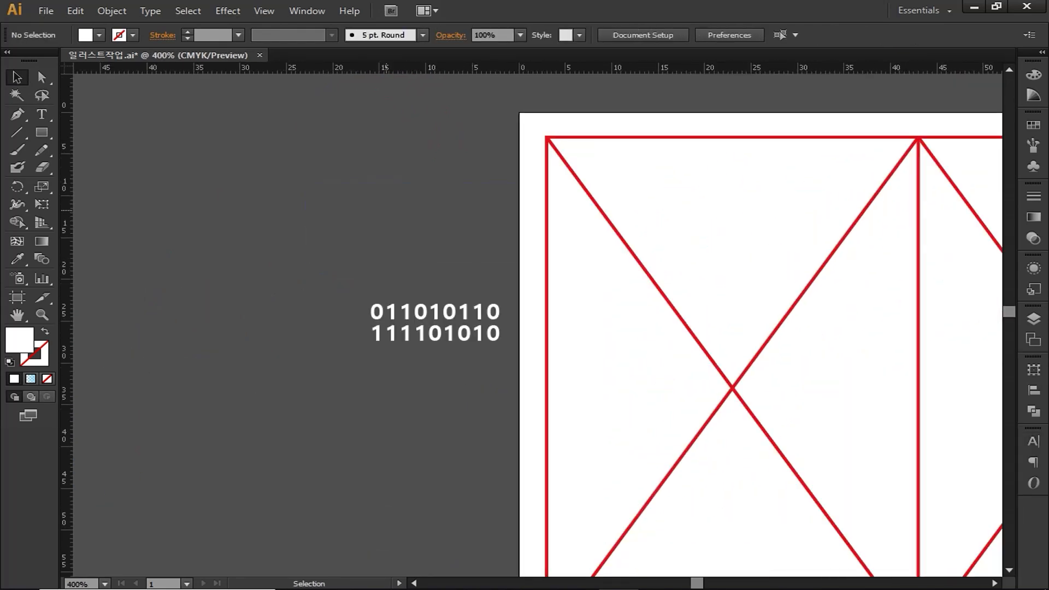
Step: Convert both binary text lines to outlines
left_click_drag(326, 233, 503, 380)
left_click(150, 11)
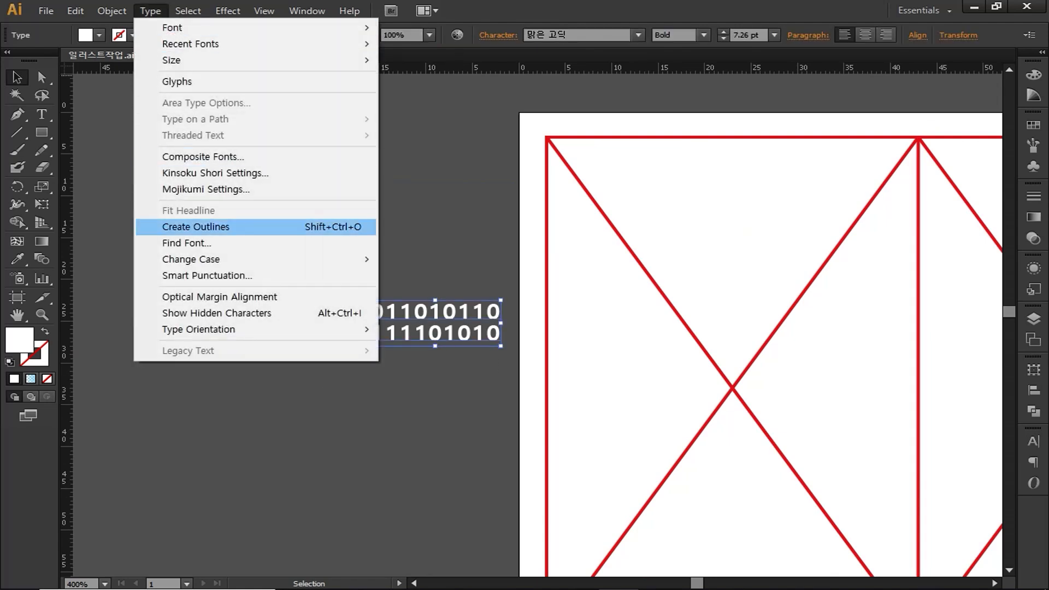
left_click(336, 230)
left_click(336, 233)
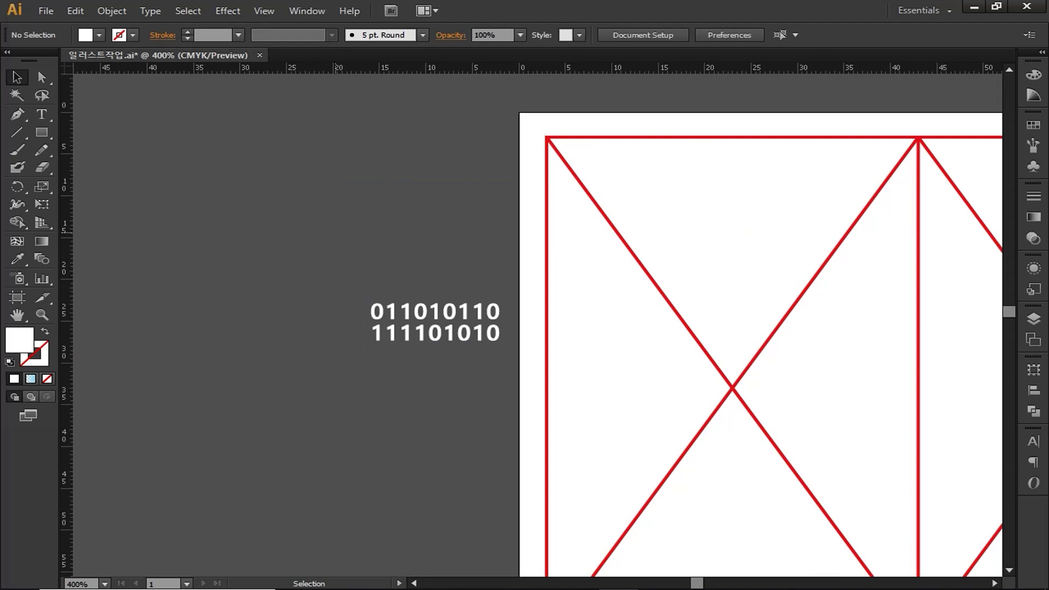
Step: Make a new pattern from the two outlined rows of binary digits
left_click_drag(335, 235, 513, 367)
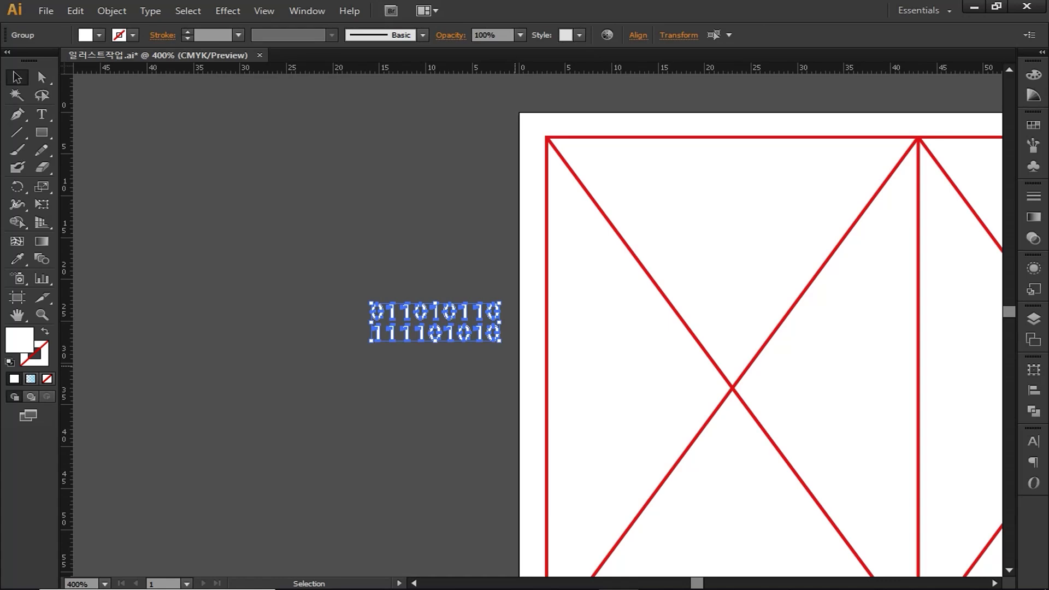
left_click(111, 11)
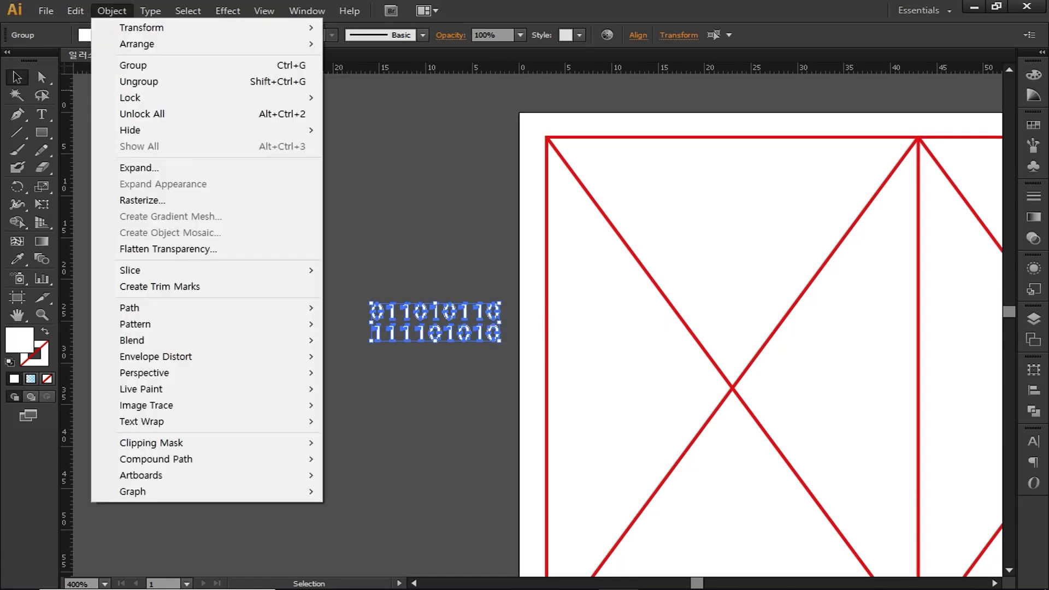
mouse_move(136, 324)
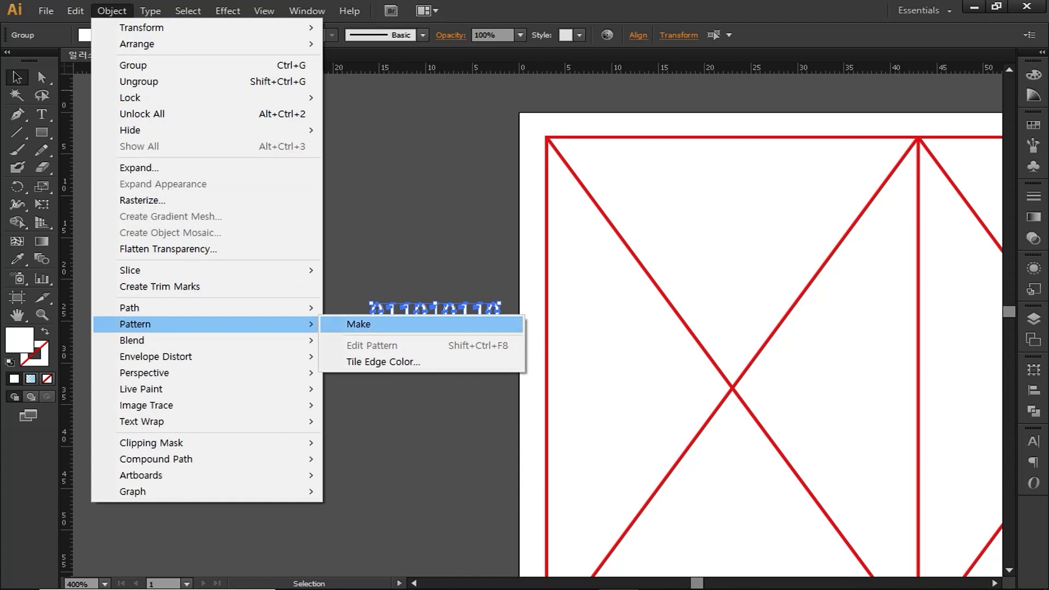
left_click(359, 324)
left_click(681, 331)
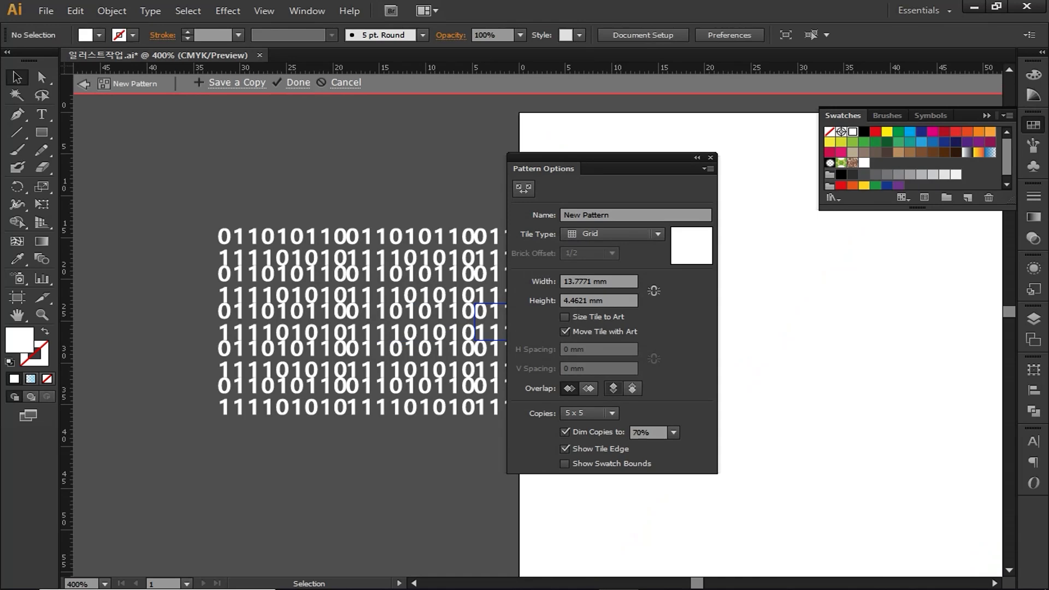
Step: Name the new pattern "011패턴"
left_click(587, 215)
type("011v")
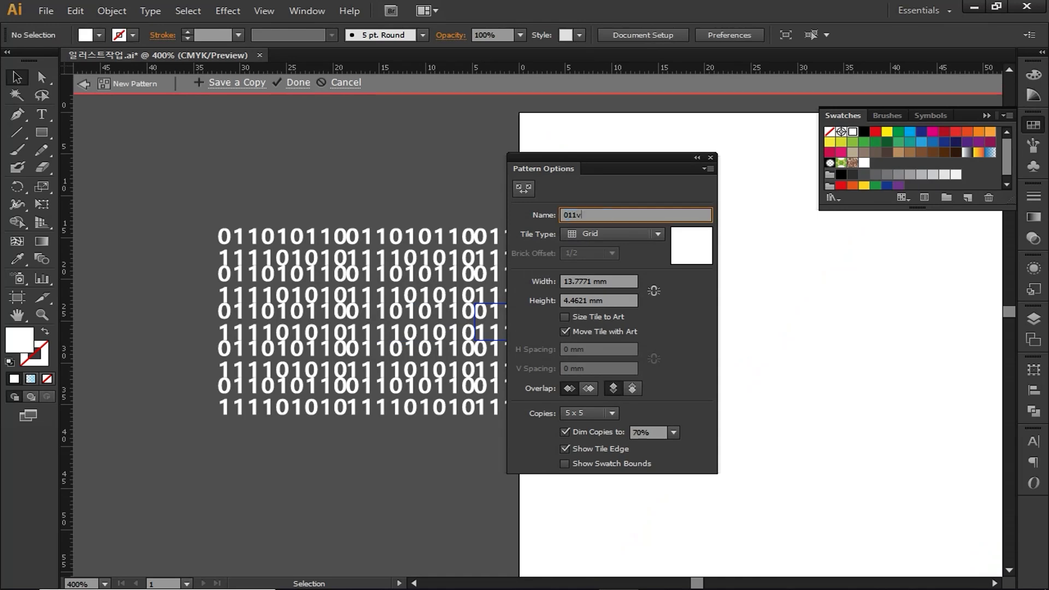
key("BackSpace")
type("패턴")
key("Return")
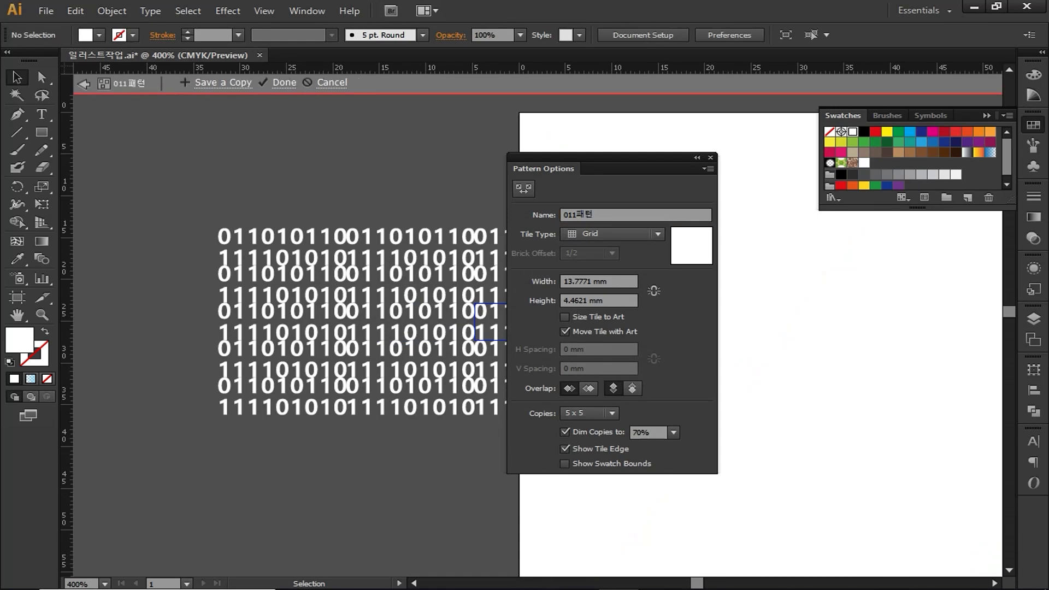
Step: Size the pattern tile to the art with 0.5 mm horizontal and 0.6 mm vertical spacing, and finish pattern editing
left_click(565, 317)
left_click(566, 368)
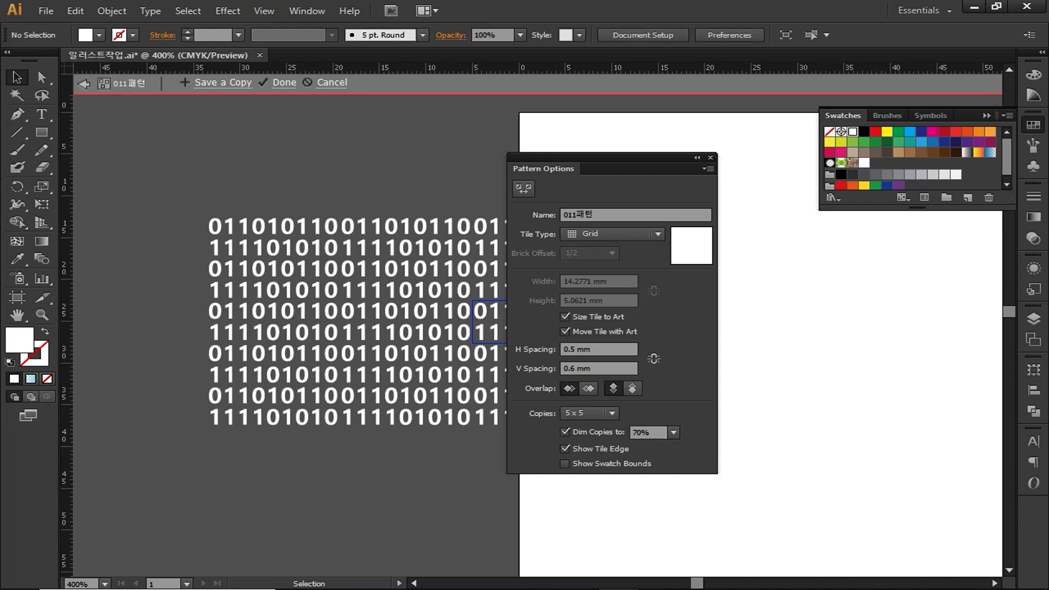
left_click(280, 83)
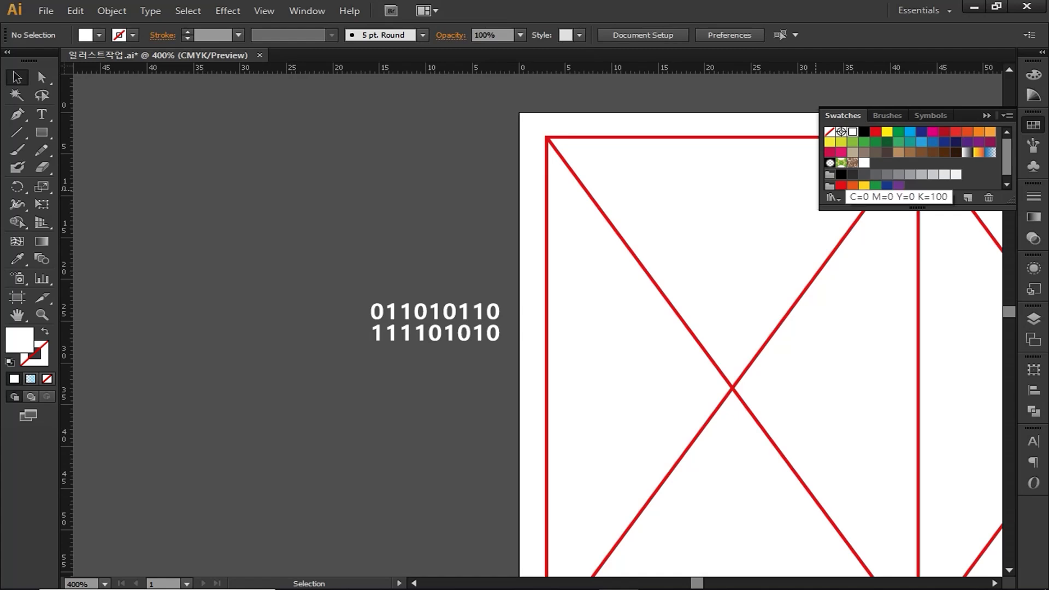
Step: Draw a rectangle across the page's full width from its top edge and fill it with the binary-digit pattern swatch
key("ctrl+minus")
key("ctrl+minus")
key("ctrl+minus")
key("ctrl+minus")
key("ctrl+minus")
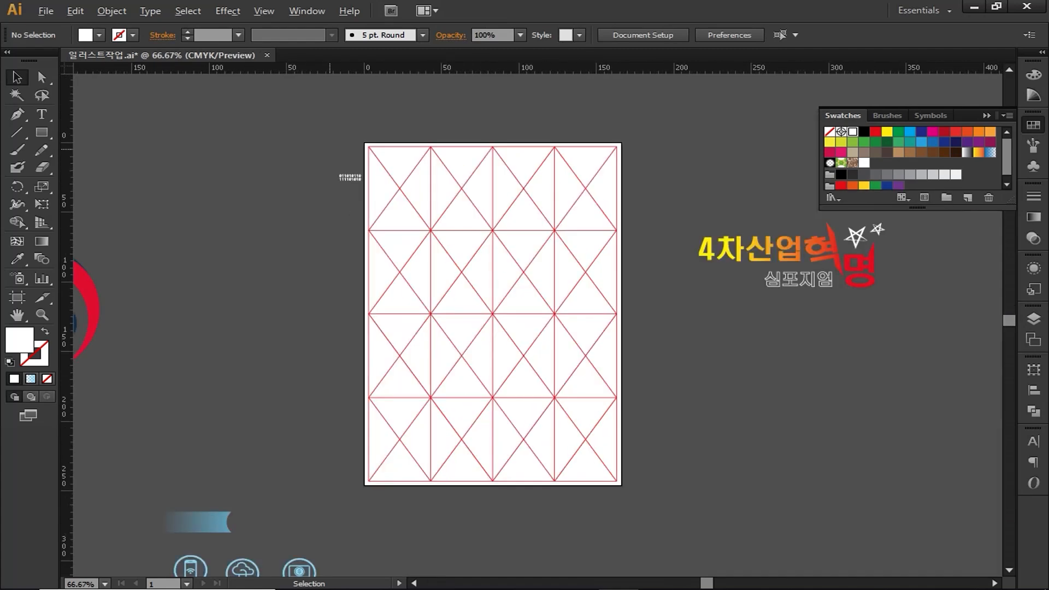
left_click(43, 133)
scroll(340, 143, "up", 1)
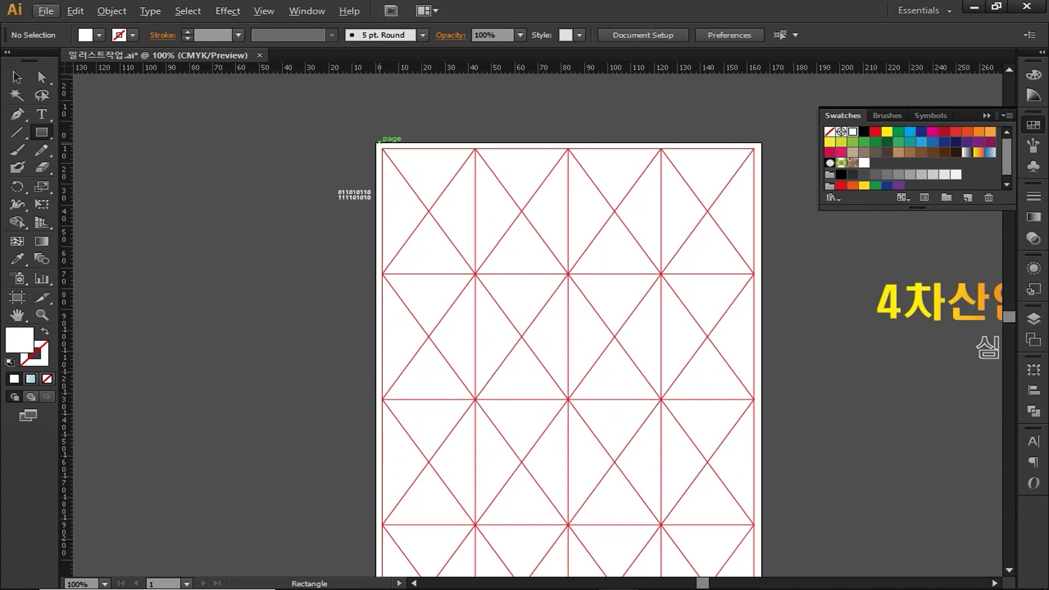
left_click_drag(377, 144, 761, 462)
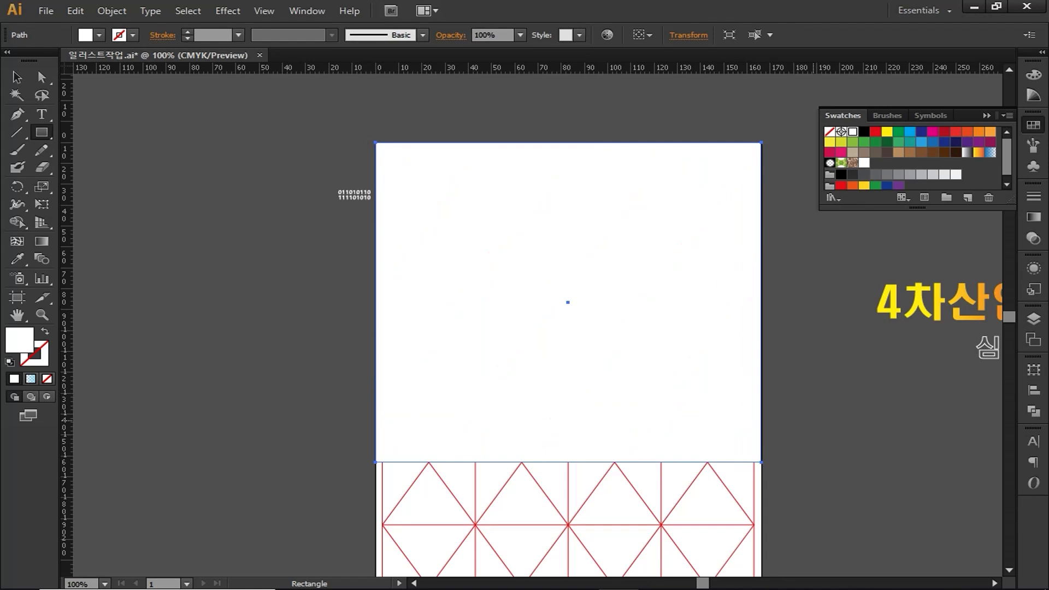
left_click(864, 163)
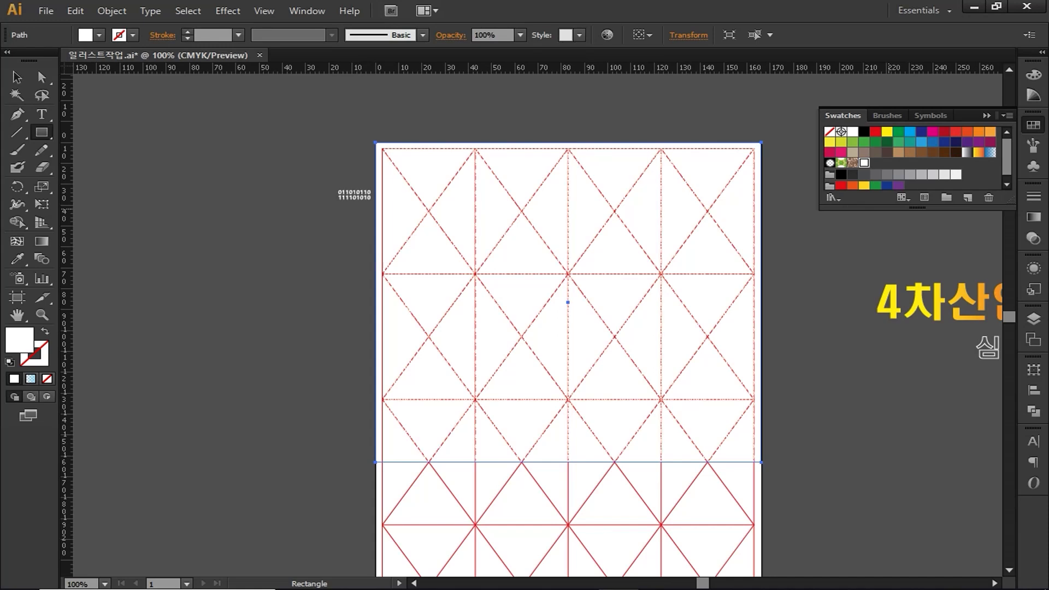
Step: Set the patterned rectangle's opacity to 80% and move it onto the empty canvas left of the page
left_click(492, 35)
type("80")
key("Return")
left_click_drag(600, 143, 191, 236)
left_click(241, 176)
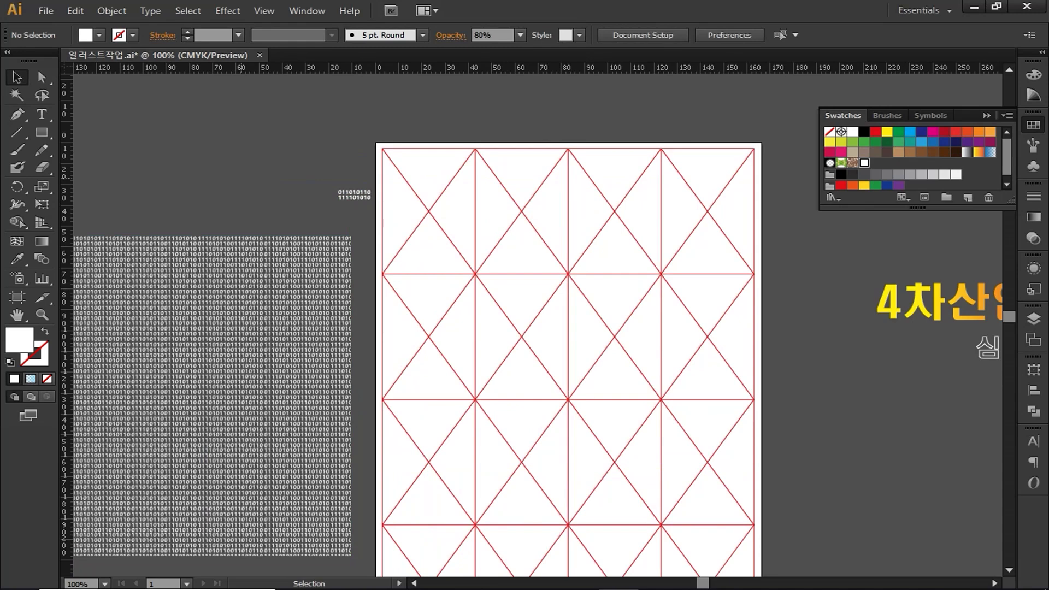
Step: Place a horizontal guide in the page's lower half and a vertical guide just inside its left margin
scroll(345, 282, "up", 1, "alt")
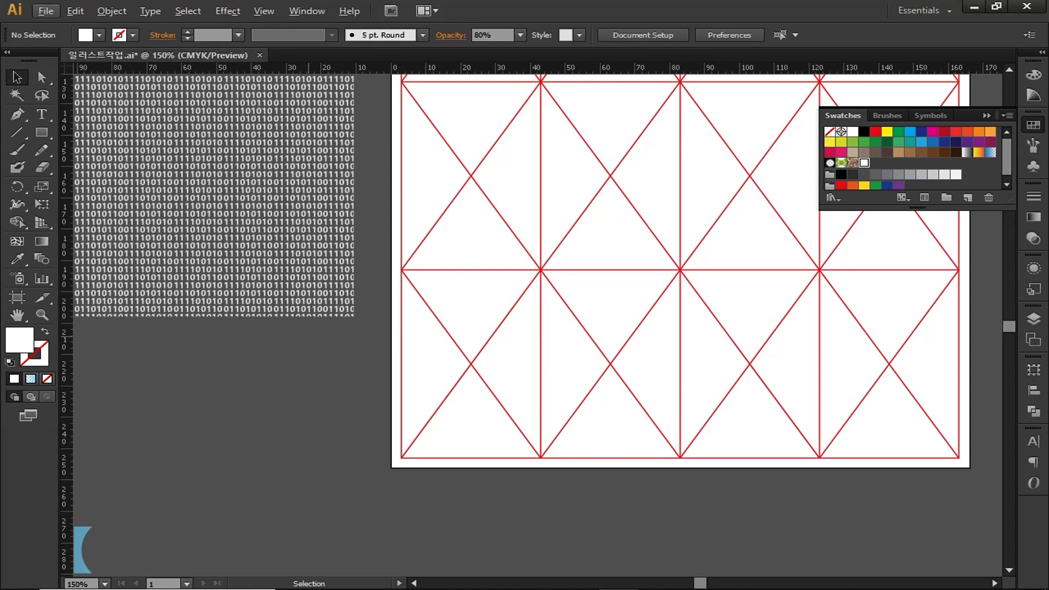
left_click_drag(531, 68, 546, 225)
left_click_drag(67, 350, 418, 399)
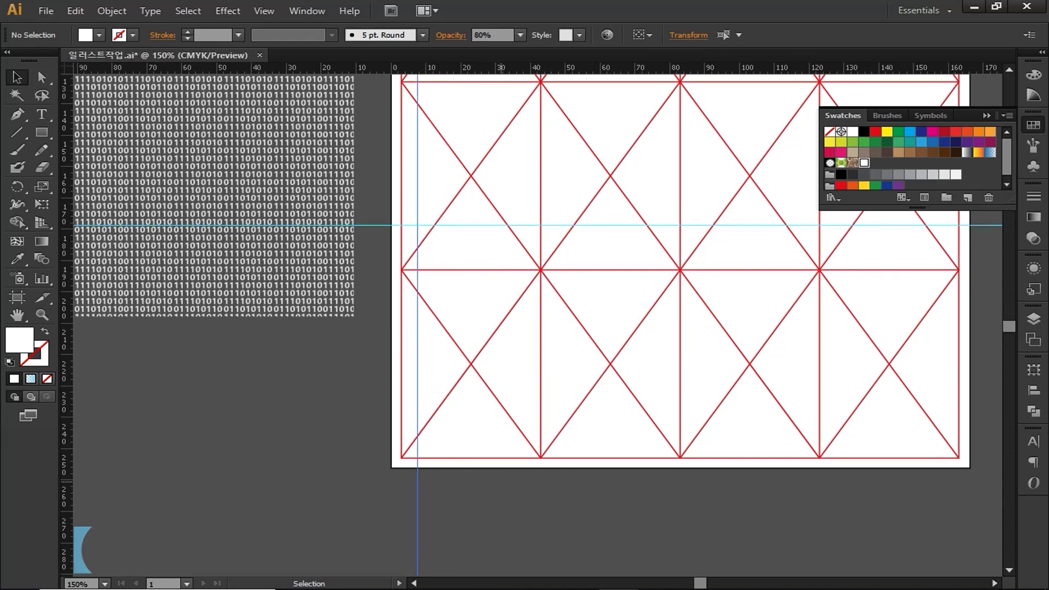
Step: Add the text line "선착인원 선착순 150명" at the intersection of the two guides
key("t")
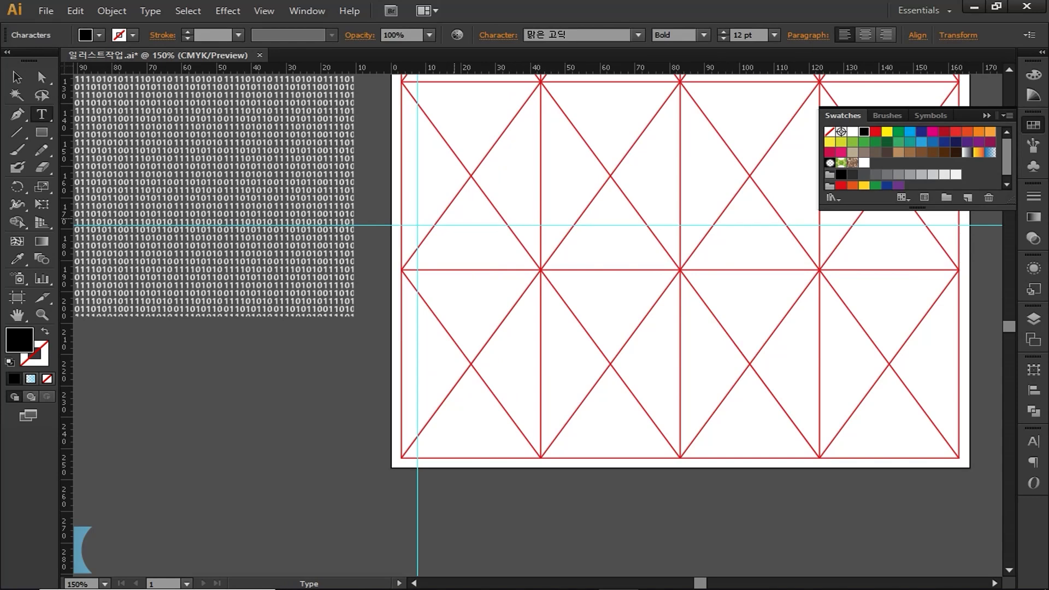
type("선착인원     서ㄴ착순 150명")
left_click(501, 234)
key("BackSpace")
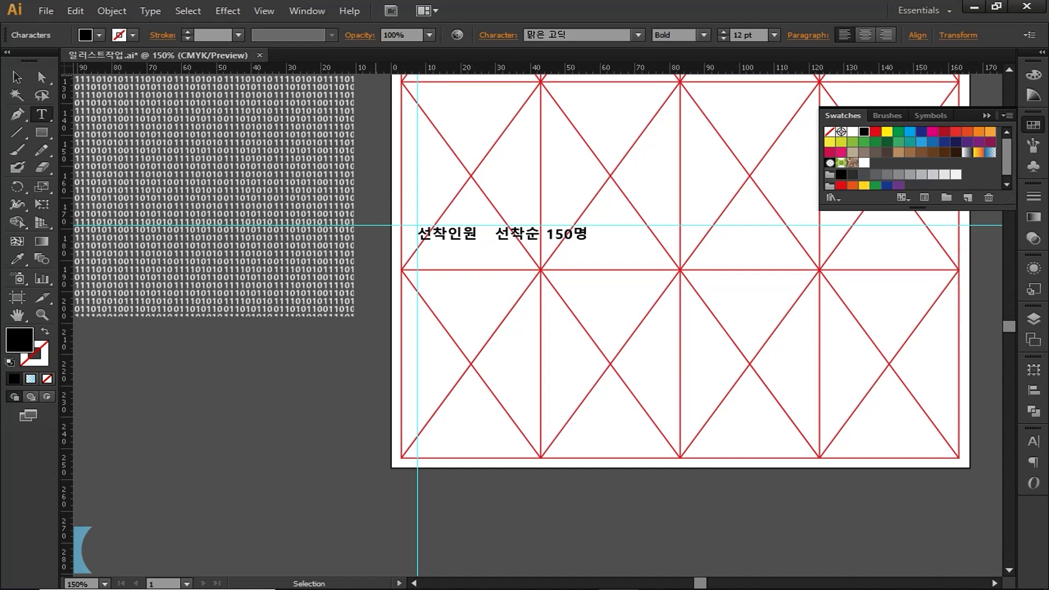
Step: Format the "선착순 150명" part of the line as 10 pt Regular in the character settings
left_click(307, 11)
mouse_move(377, 567)
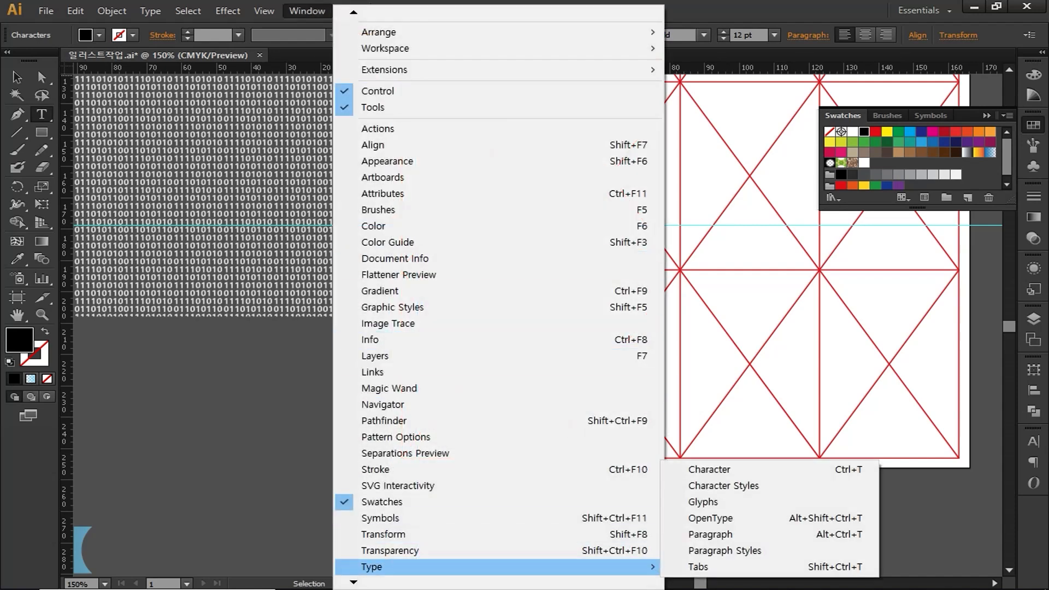
left_click(709, 470)
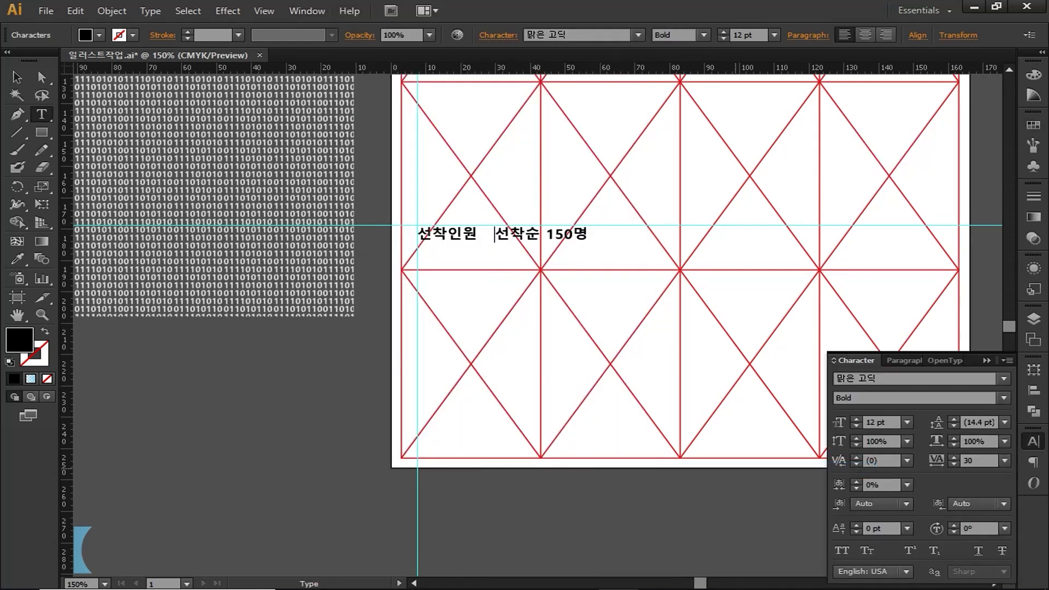
left_click_drag(589, 234, 494, 235)
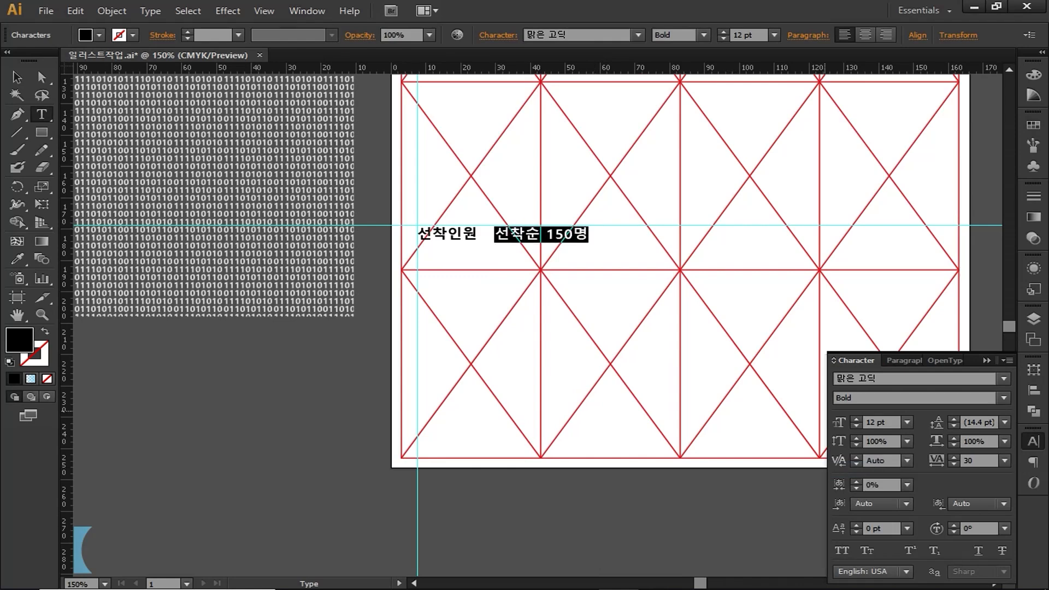
left_click(1004, 398)
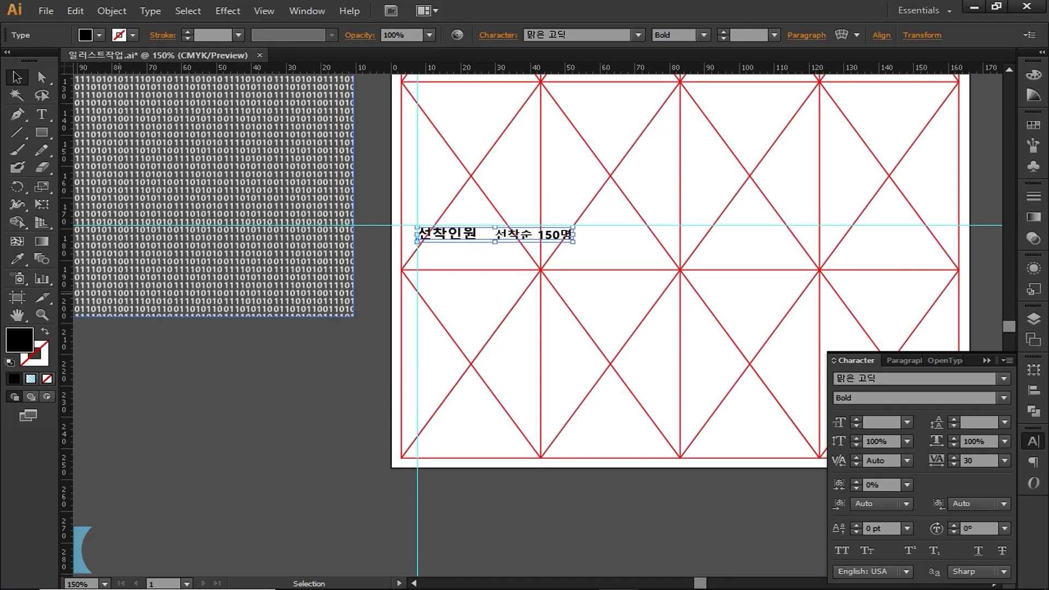
Step: Duplicate the text line four times straight down at equal spacing to make five rows
left_click_drag(525, 235, 525, 253)
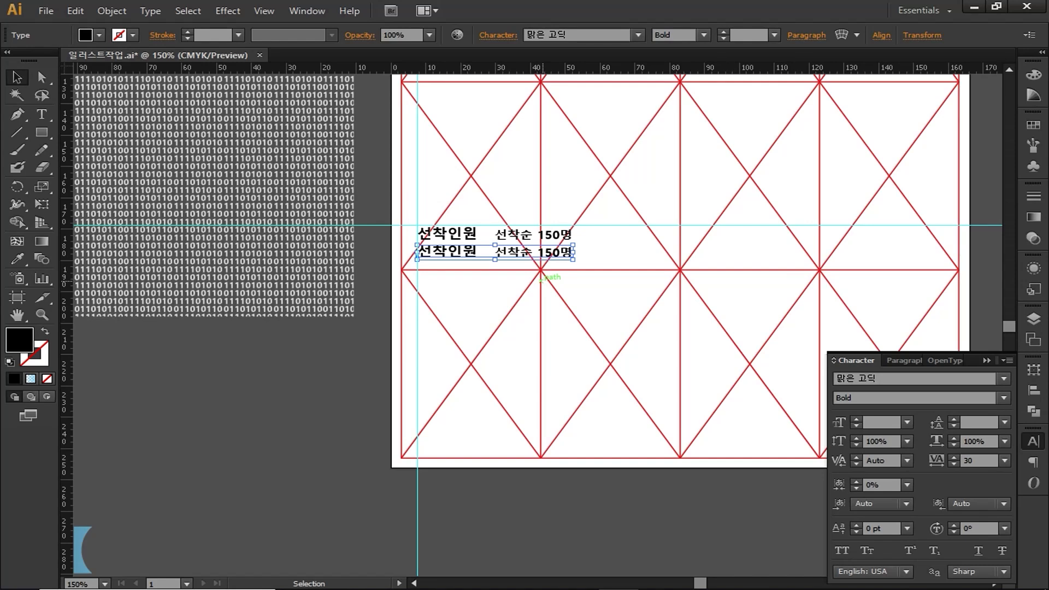
key("ctrl+d")
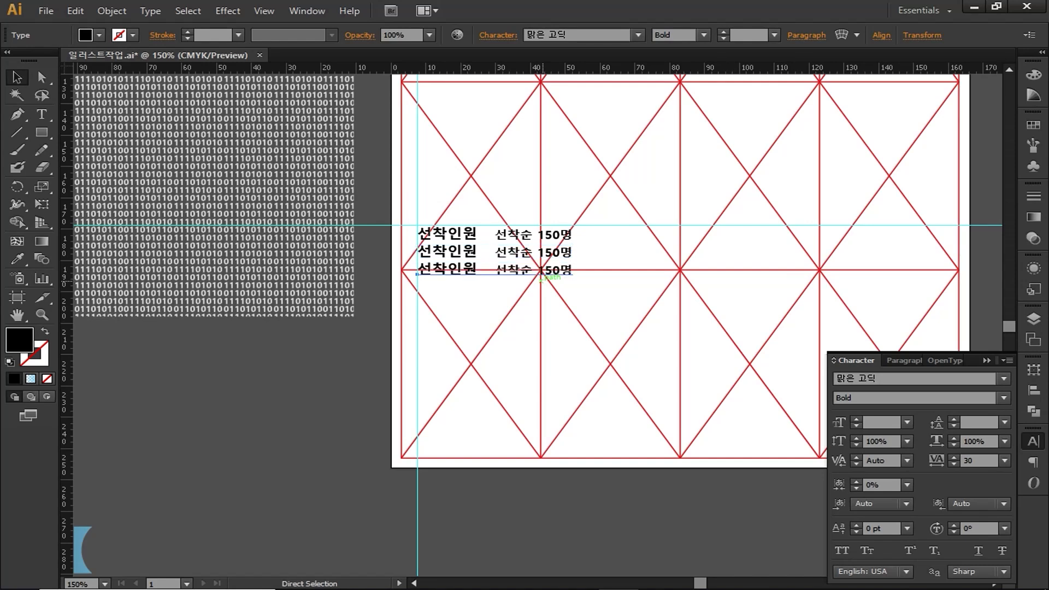
key("ctrl+d")
key("ctrl+d")
key("ctrl+shift+a")
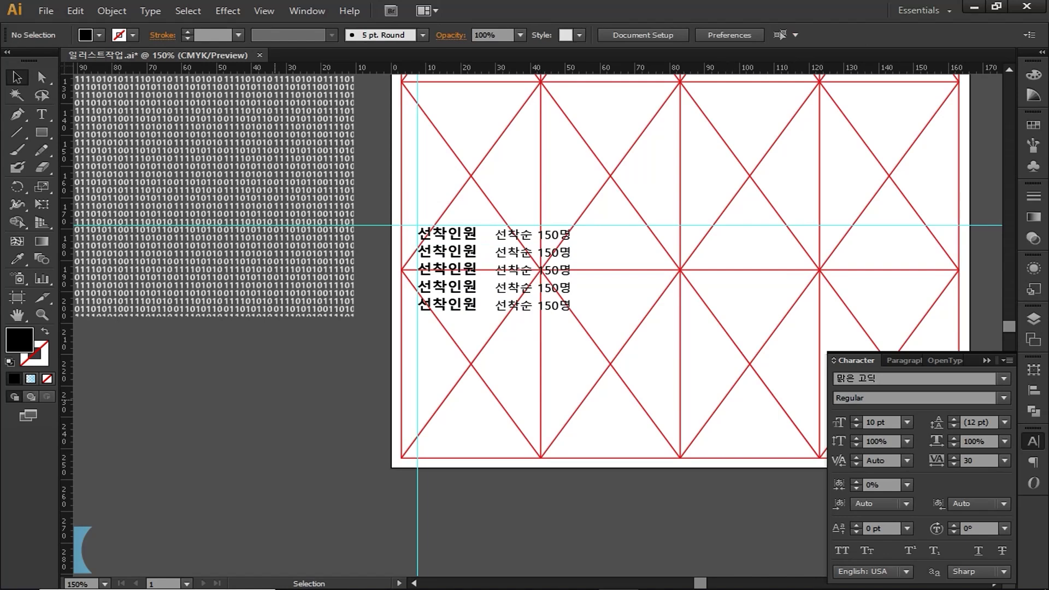
Step: Change the second row's label to "신청기간" and the third row's label to "신청방법"
key("t")
double_click(422, 253)
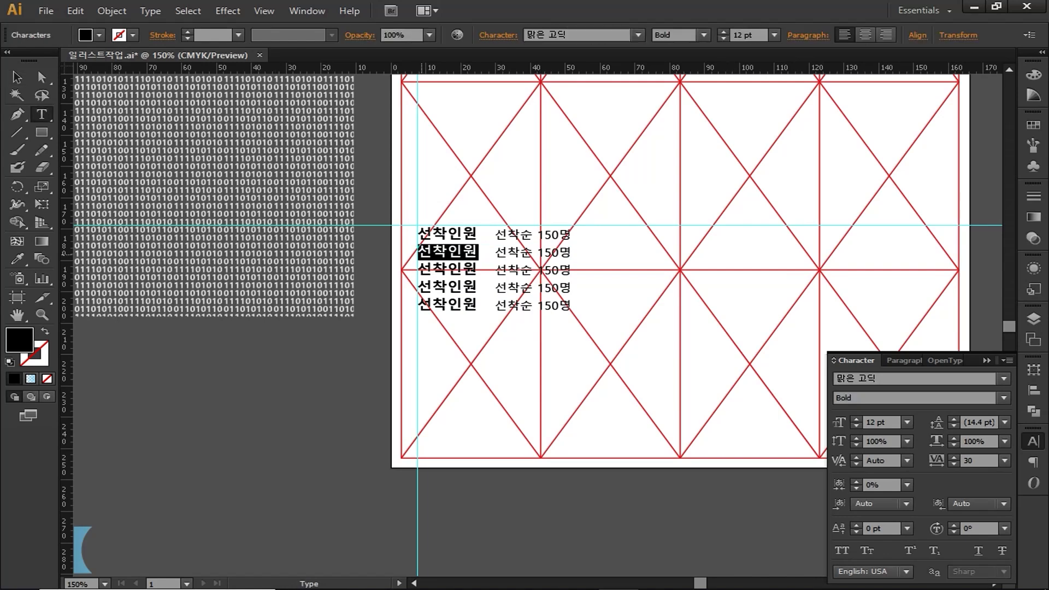
type("신청기간")
left_click_drag(479, 271, 423, 279)
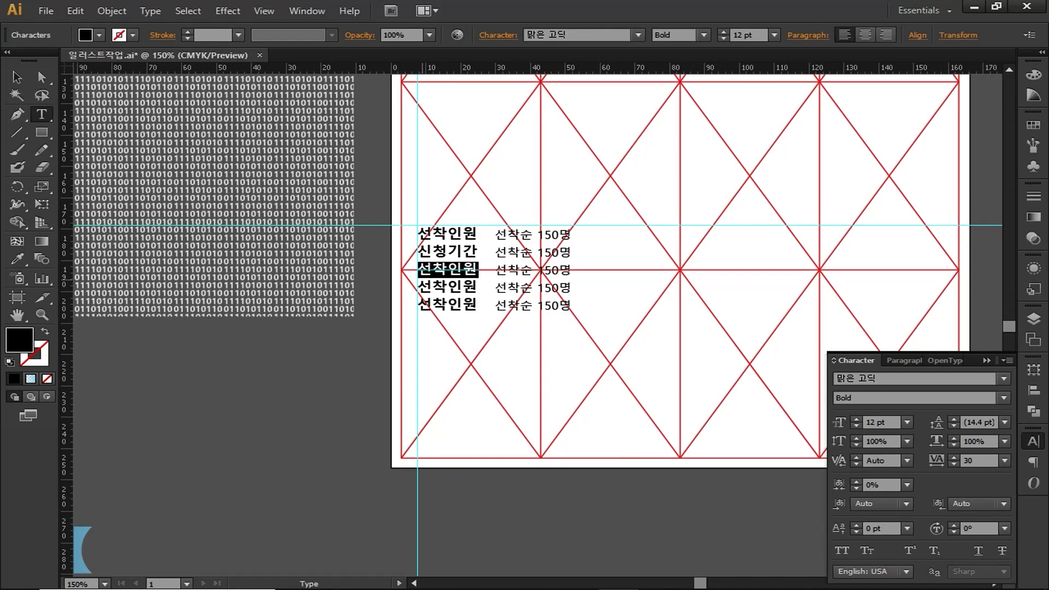
type("신청방법")
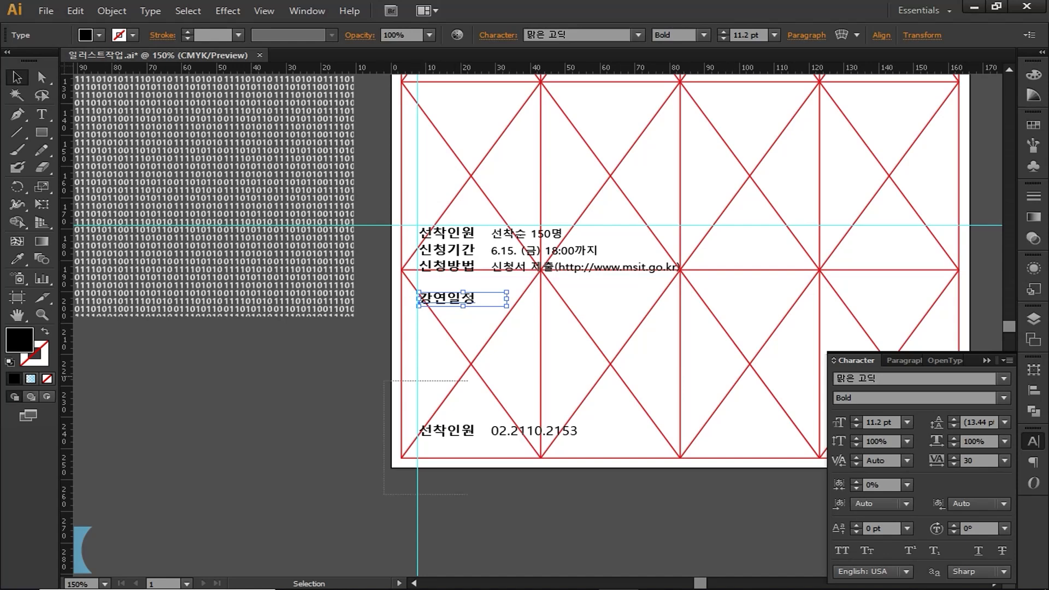
Step: Move all the information text together with its guides onto the empty canvas far left of the page
key("ctrl+a")
left_click_drag(562, 250, 190, 207)
key("space")
key("space")
left_click_drag(120, 209, 260, 234)
key("space")
left_click_drag(260, 234, 430, 237)
left_click(735, 279)
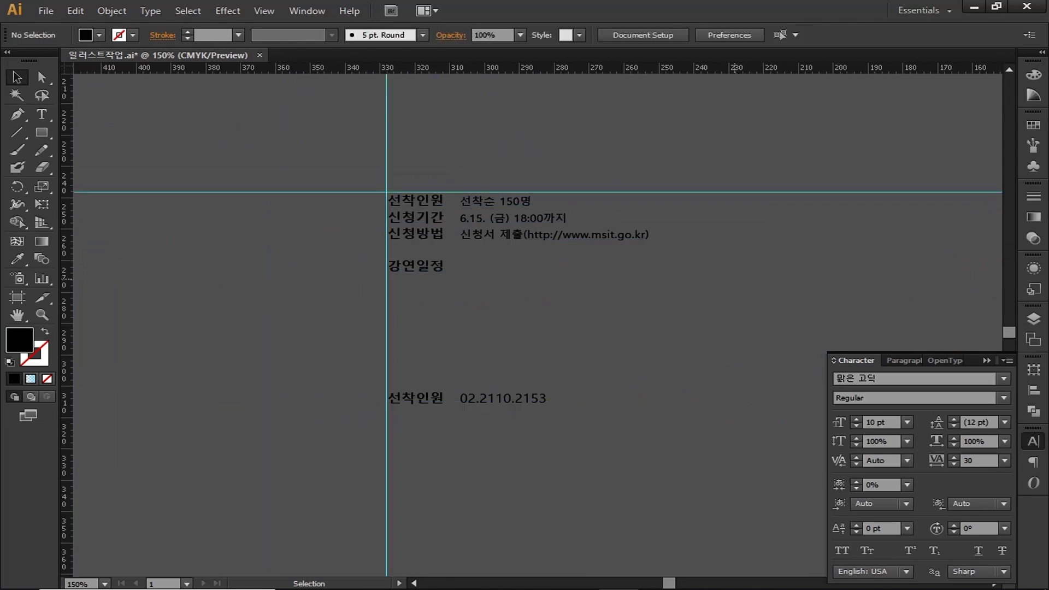
Step: Set up the Rectangular Grid tool with no fill and a white 0.5 pt stroke
left_click_drag(17, 132, 82, 185)
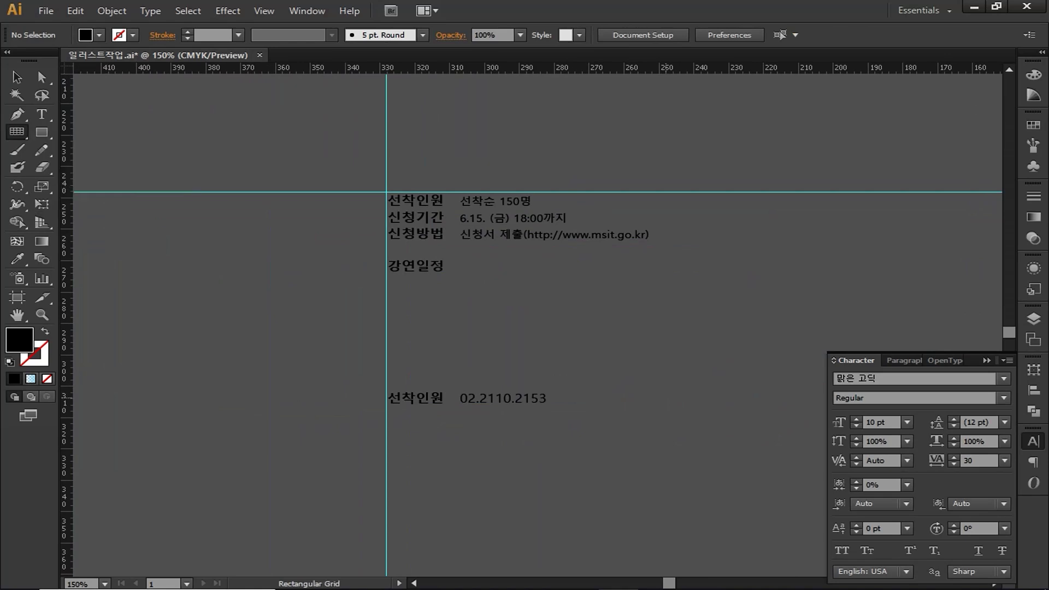
left_click(47, 379)
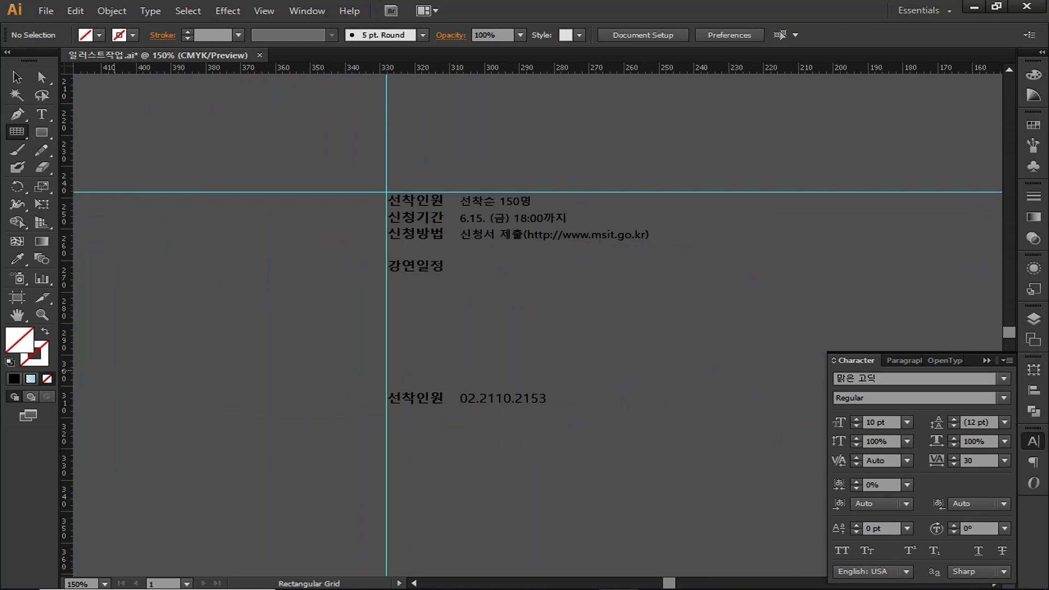
left_click(43, 351)
left_click(14, 378)
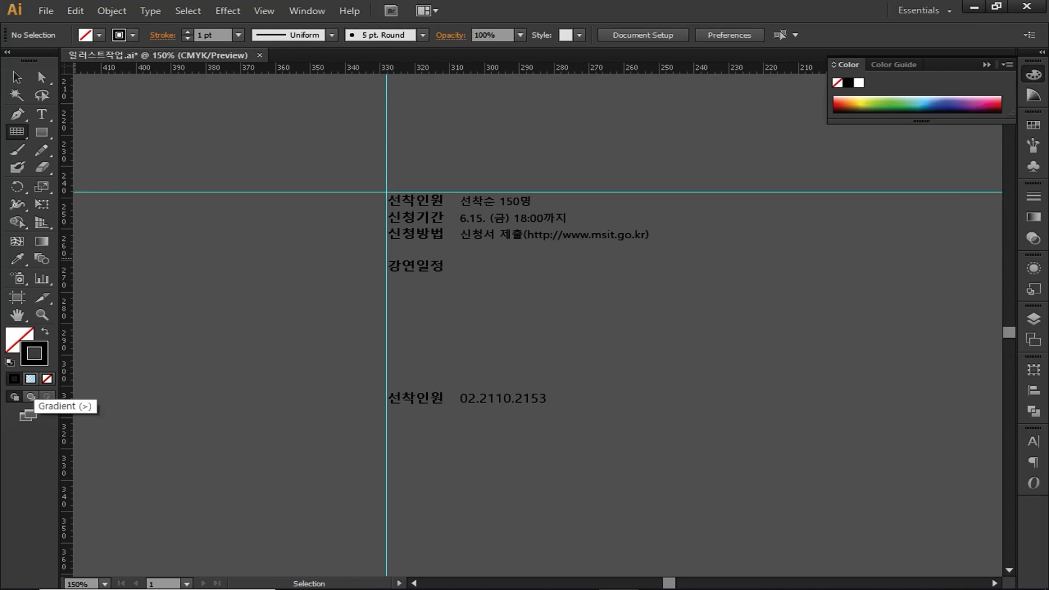
double_click(34, 353)
mouse_move(129, 138)
left_mouse_down()
mouse_move(35, 215)
mouse_move(15, 48)
left_mouse_up()
left_click(405, 54)
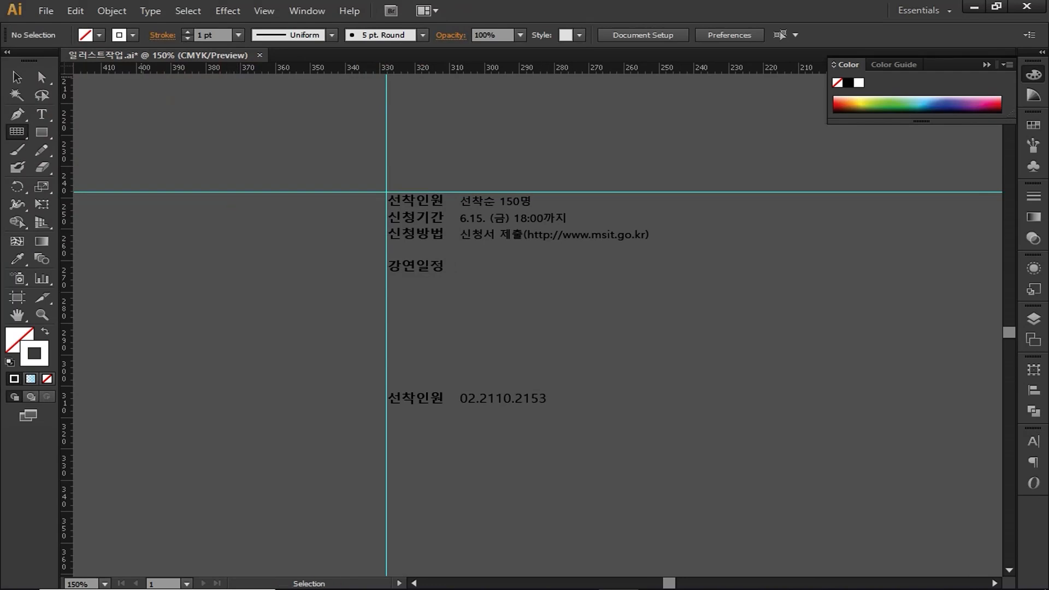
double_click(200, 36)
type("0.5")
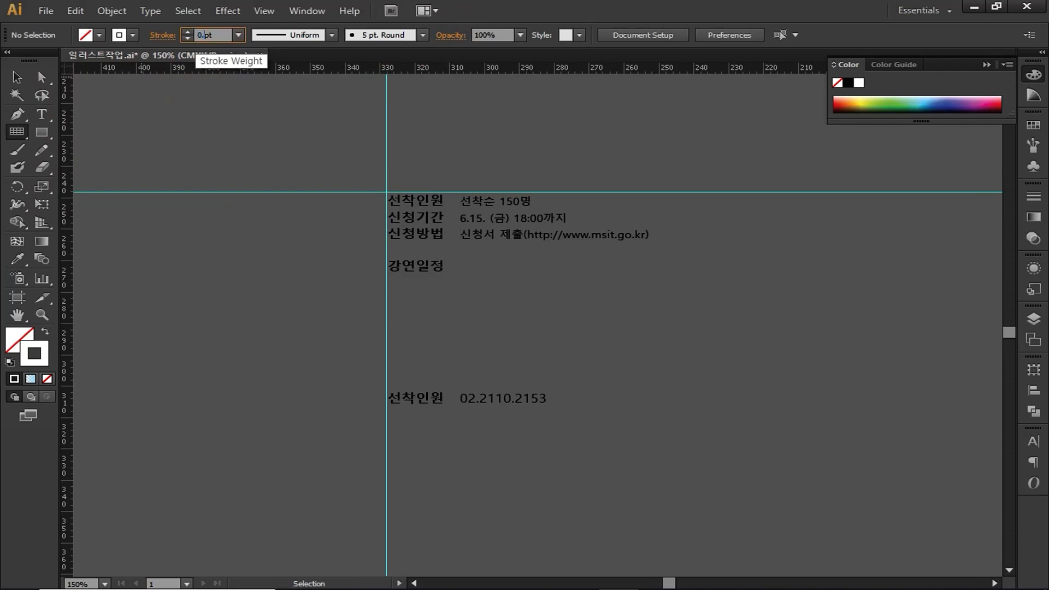
key("Return")
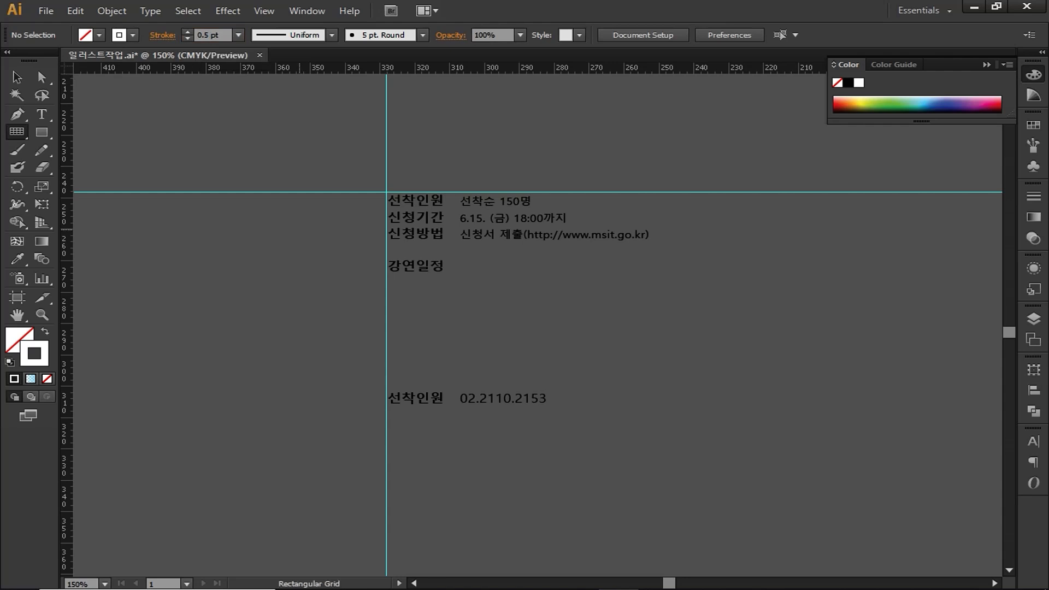
Step: Draw a table grid of three columns and seven rows beside the "강연일정" label
left_click_drag(463, 262, 692, 378)
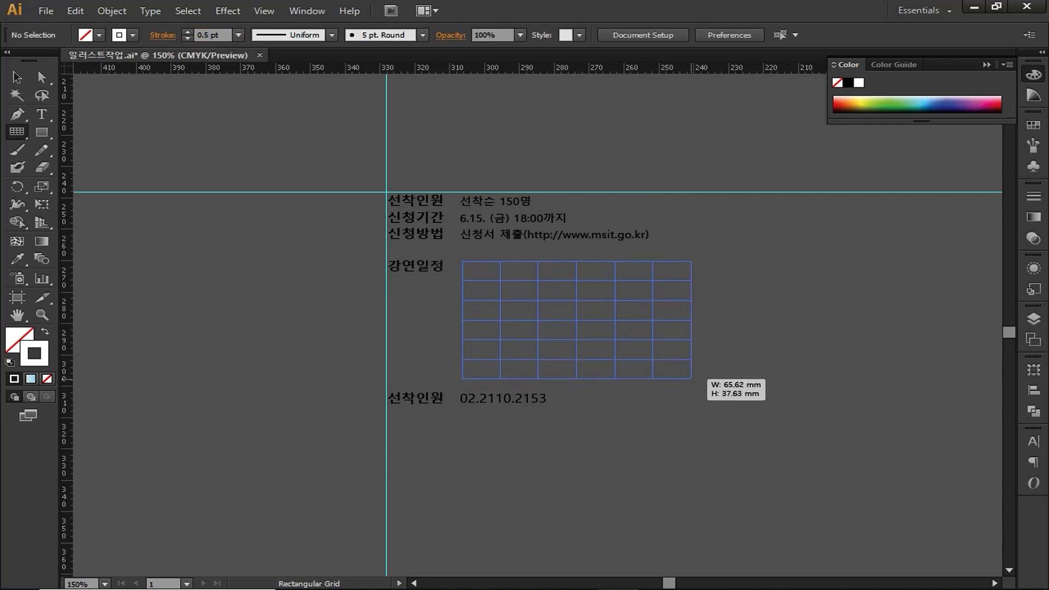
left_click_drag(692, 379, 692, 378)
key("Left")
key("Left")
key("Up")
left_click(17, 77)
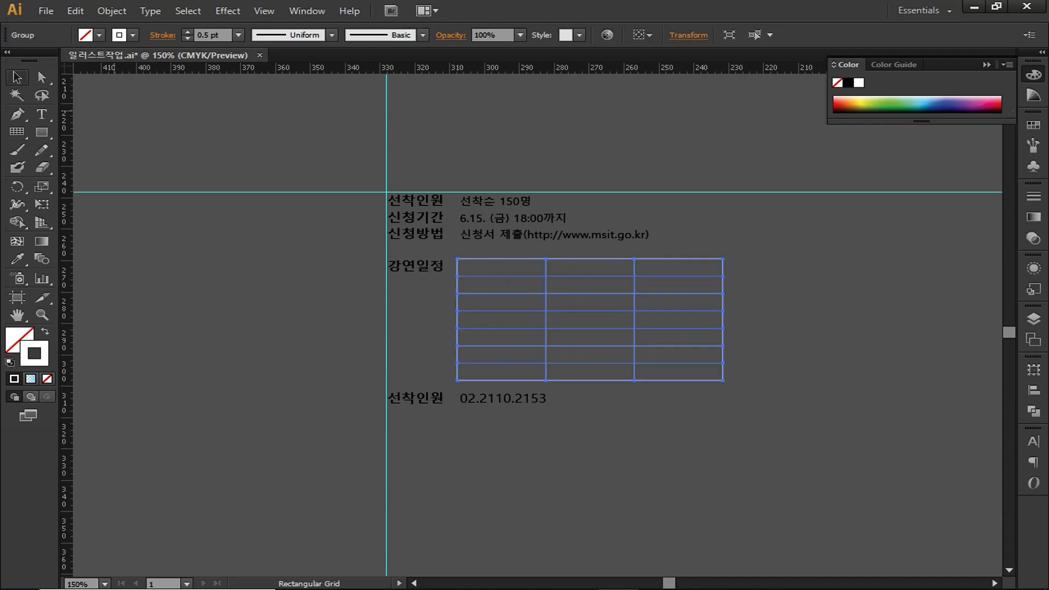
left_click(316, 409)
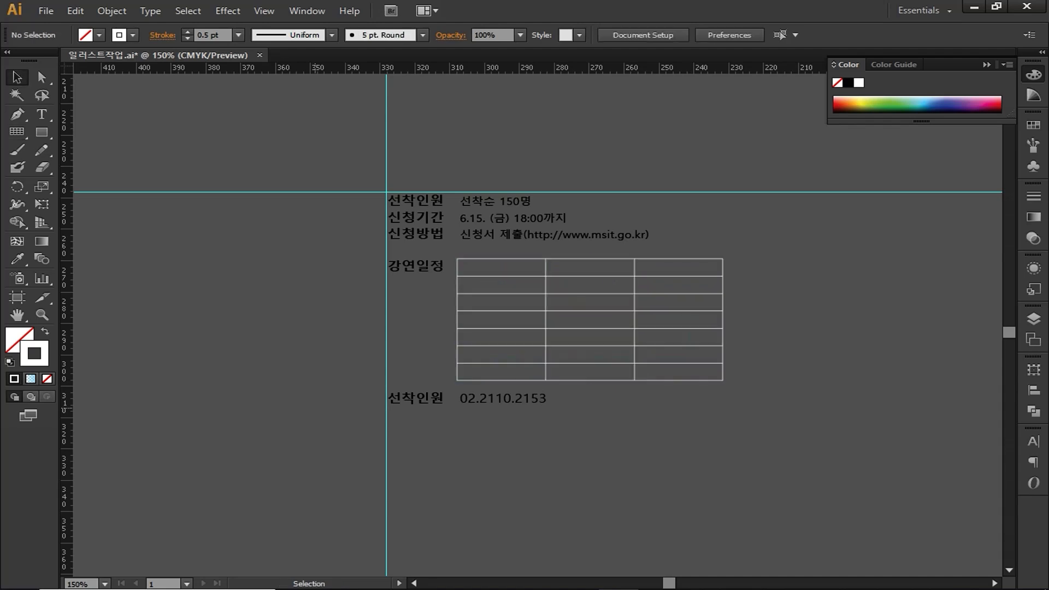
Step: Fill all the information text lines around the table with white (FFFFFF)
left_click_drag(665, 246, 378, 185)
left_click(416, 266, "shift")
left_click(418, 399, "shift")
double_click(19, 339)
left_click(16, 50)
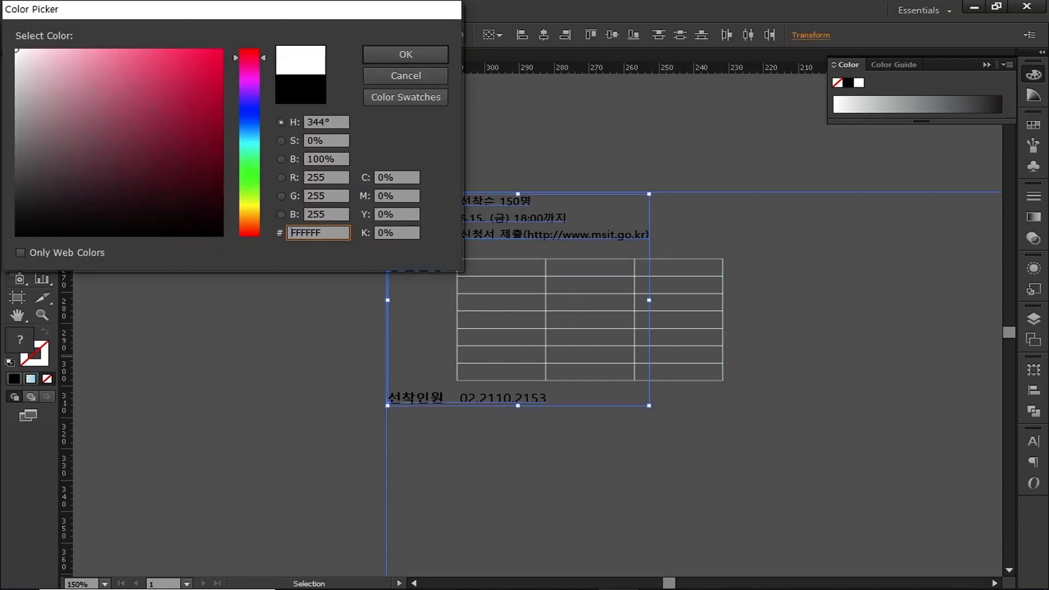
key("Return")
Step: Change the label of the last line, in front of the phone number, to "문 의"
type("문       ")
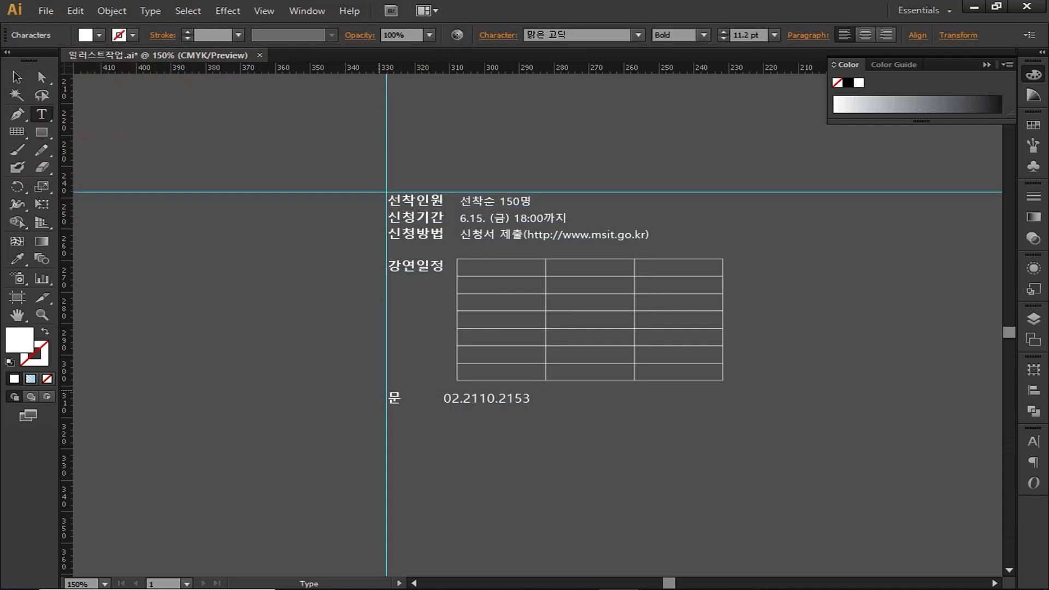
type("의")
key("Escape")
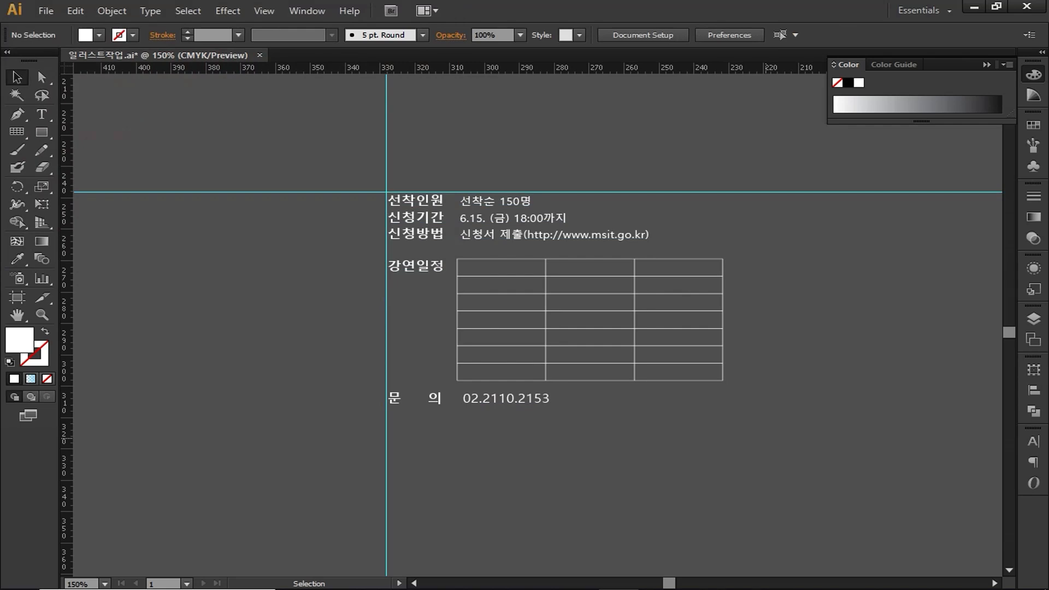
Step: Shift both inner vertical lines of the table left, narrowing the first column and widening the last
key("a")
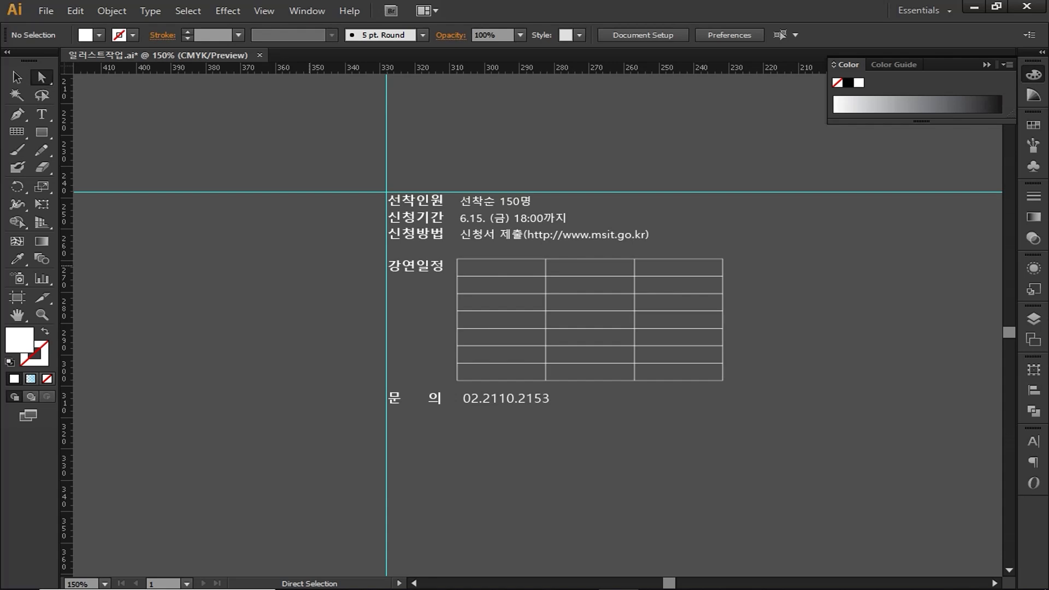
left_click_drag(545, 295, 496, 303)
left_click_drag(634, 297, 584, 304)
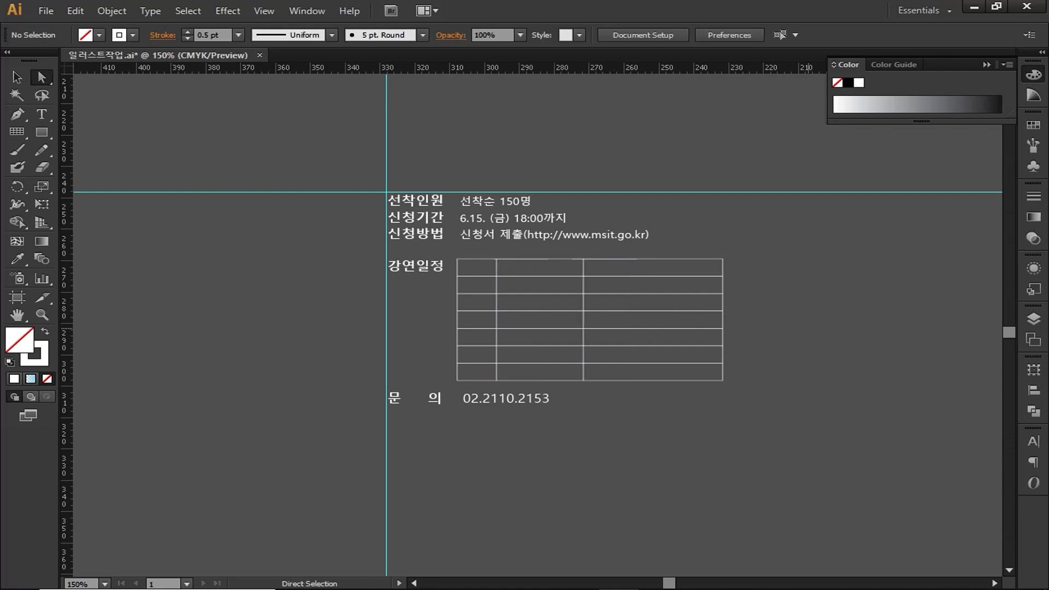
Step: Fill the table with the headings 구분, 시간, 내용 and the schedule texts, and delete its two outer vertical border lines
left_click(41, 114)
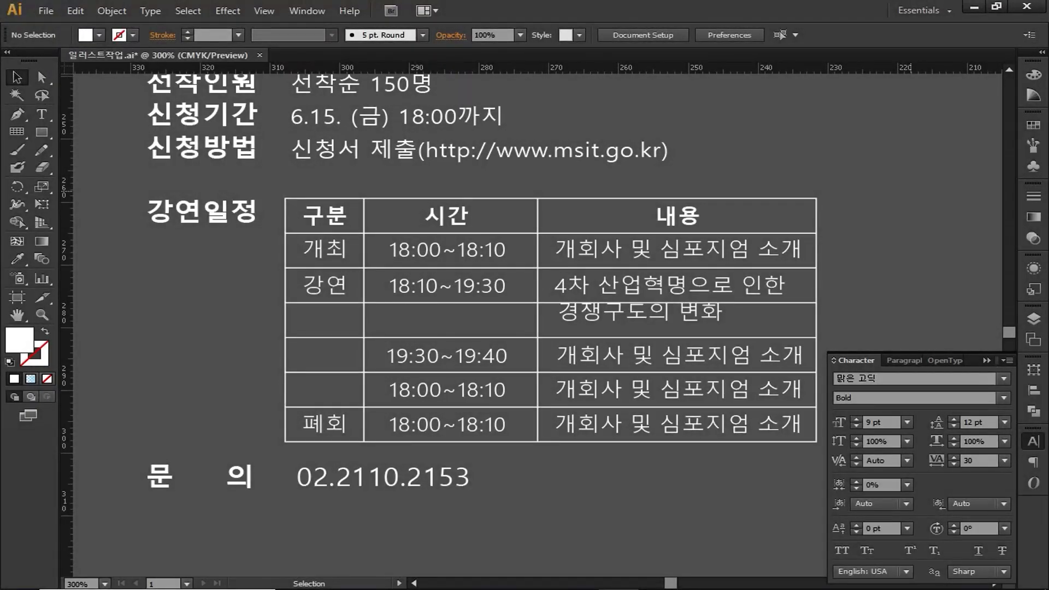
left_click(42, 77)
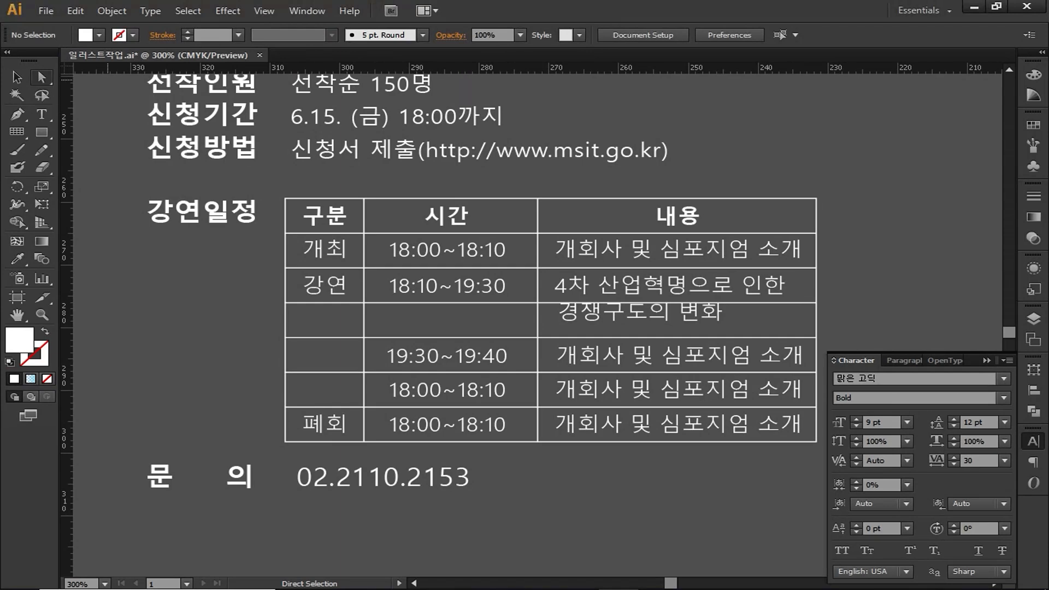
left_click(188, 308)
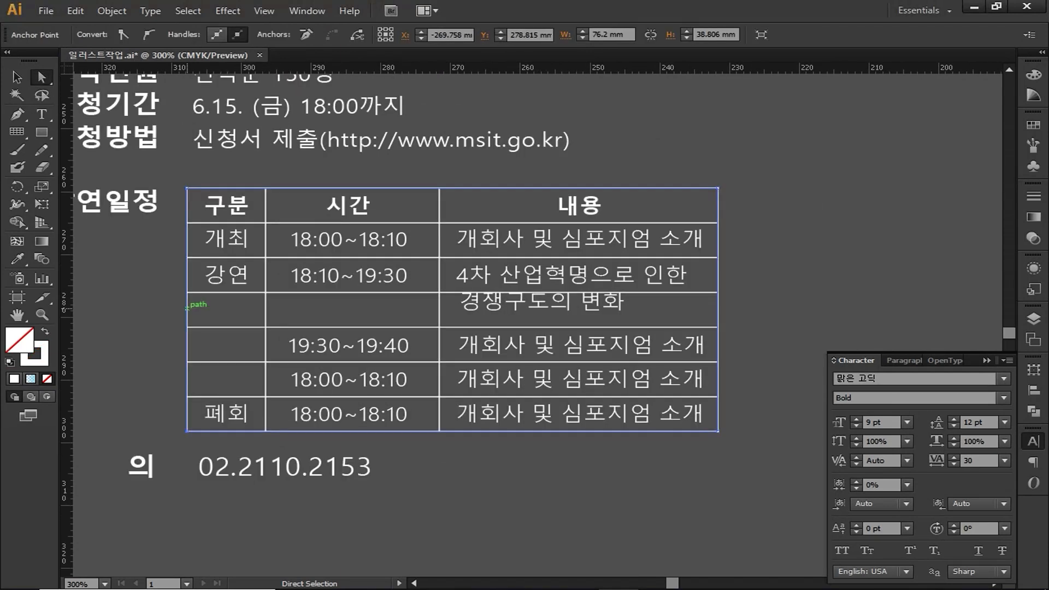
key("Delete")
left_click(718, 312)
key("Delete")
left_click(794, 248)
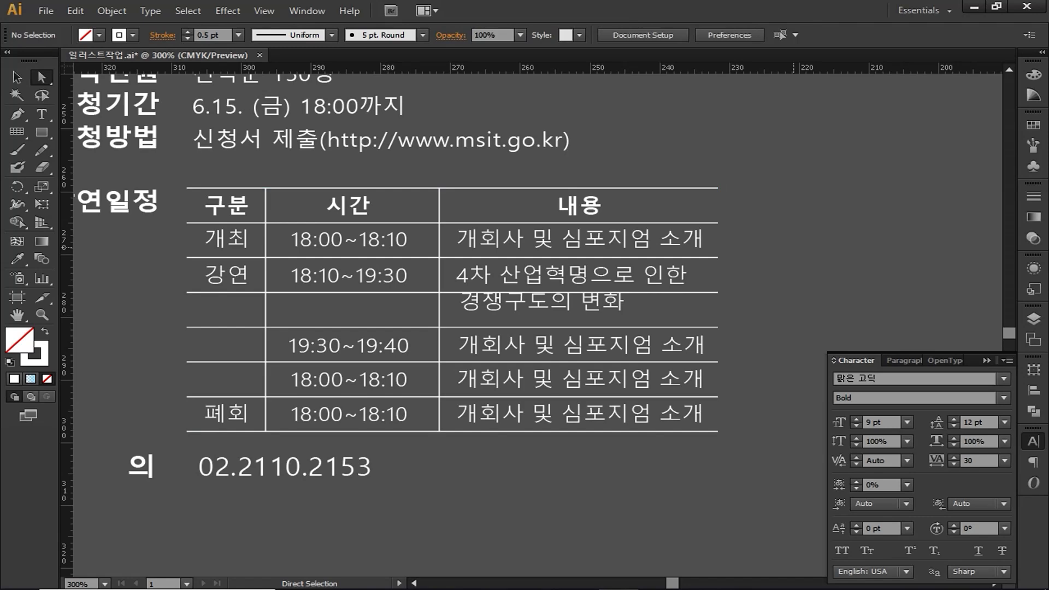
Step: Set the first three and last two horizontal table lines to a 1 pt stroke, and delete the line crossing the two-line lecture title
left_click(479, 188)
left_click(488, 223, "shift")
left_click(499, 258, "shift")
left_click(541, 397, "shift")
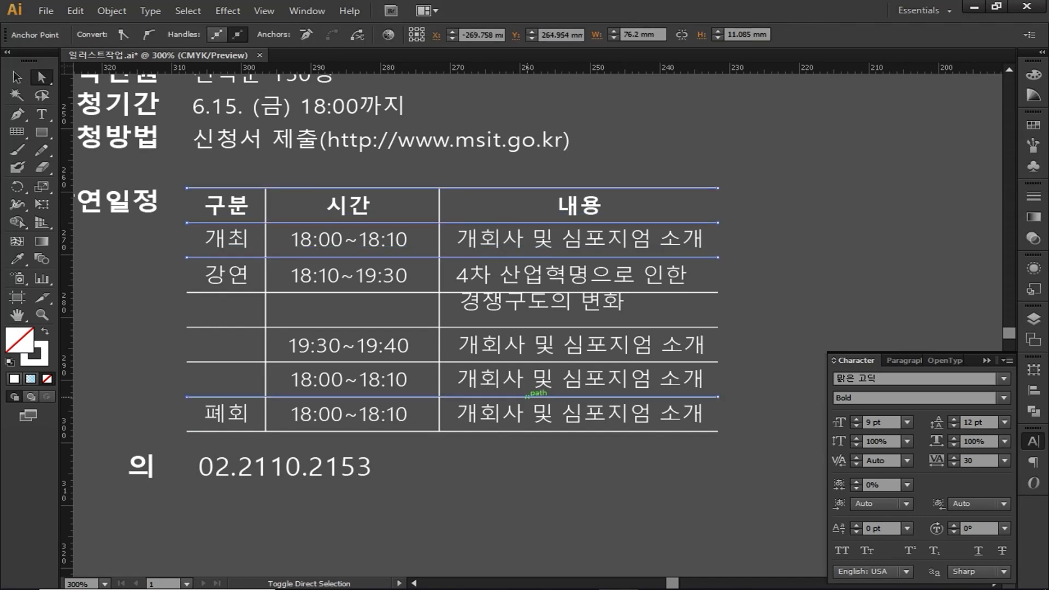
left_click(543, 432, "shift")
left_click(1033, 196)
left_click(1033, 196)
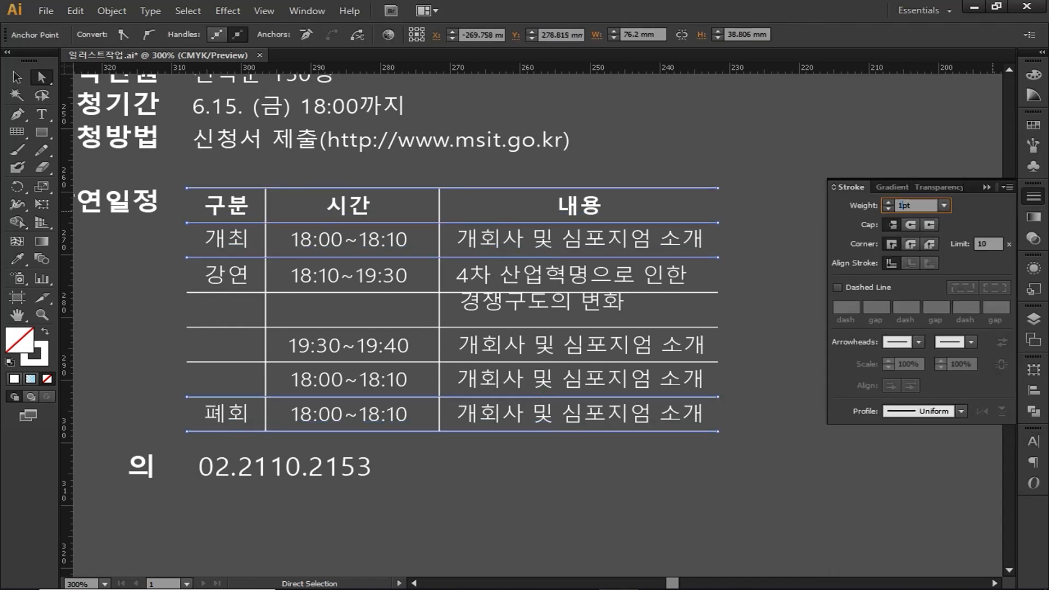
key("Return")
left_click(673, 293)
key("Delete")
Step: Change the last three rows' texts to 티타임(Networking break), 19:40~21:00 with 4차산업시대의 기업조건, and 21:00~ with 폐회 선언
double_click(694, 344)
key("ctrl+a")
type("티타")
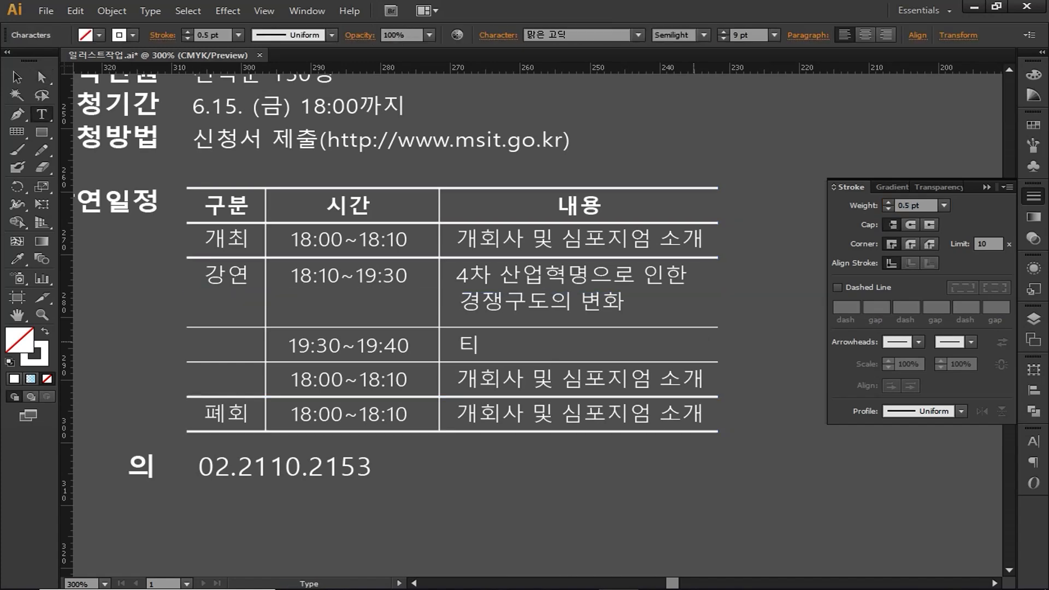
type("임(Networking break")
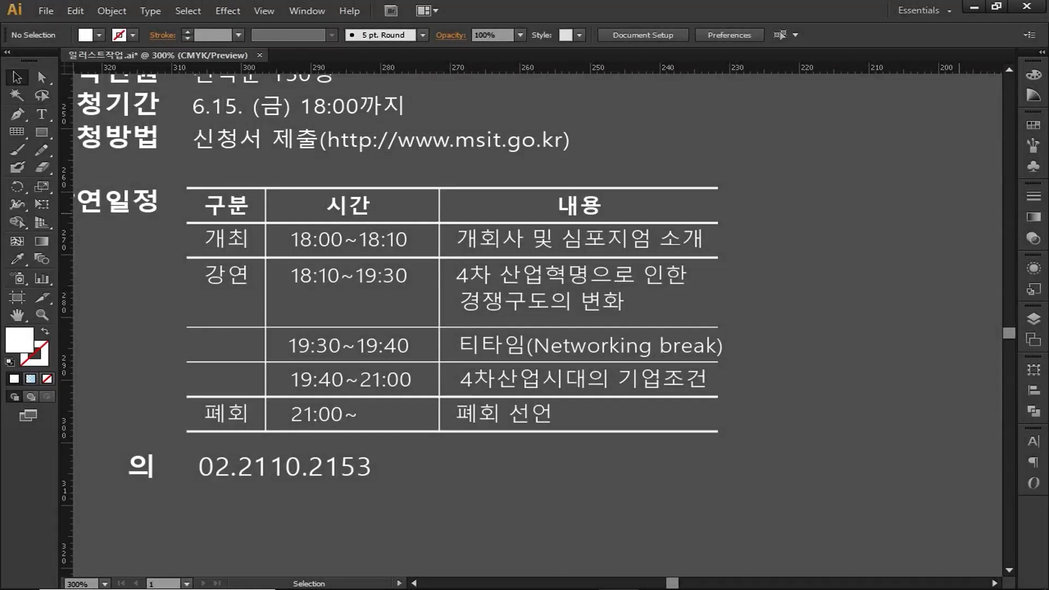
Step: Shorten the two thin horizontal lines to start at the 시간 column, and extend the horizontal lines past the 티타임(Networking break) text
left_click(41, 77)
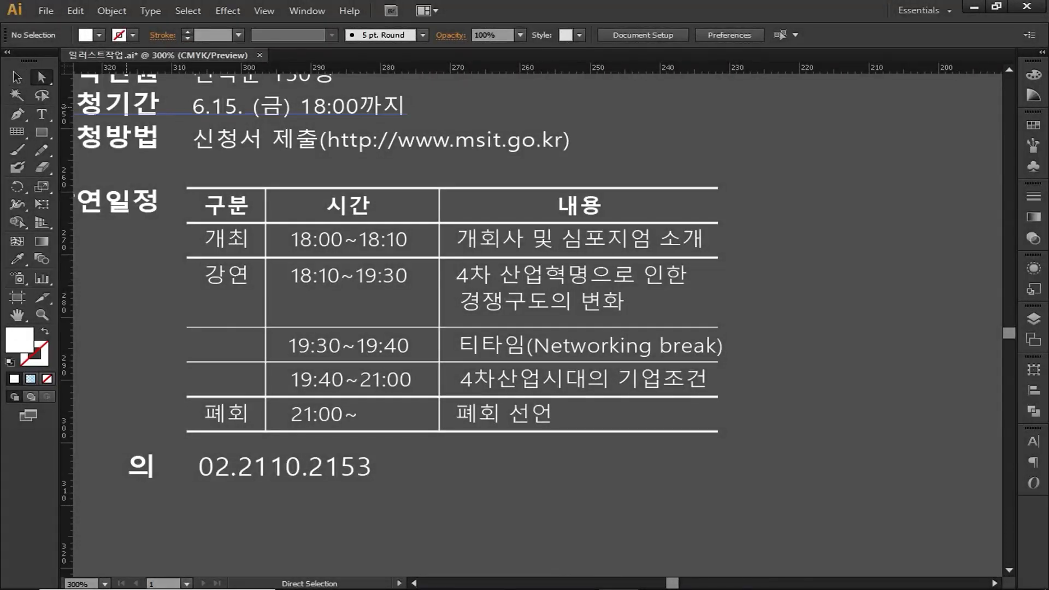
left_click(186, 328)
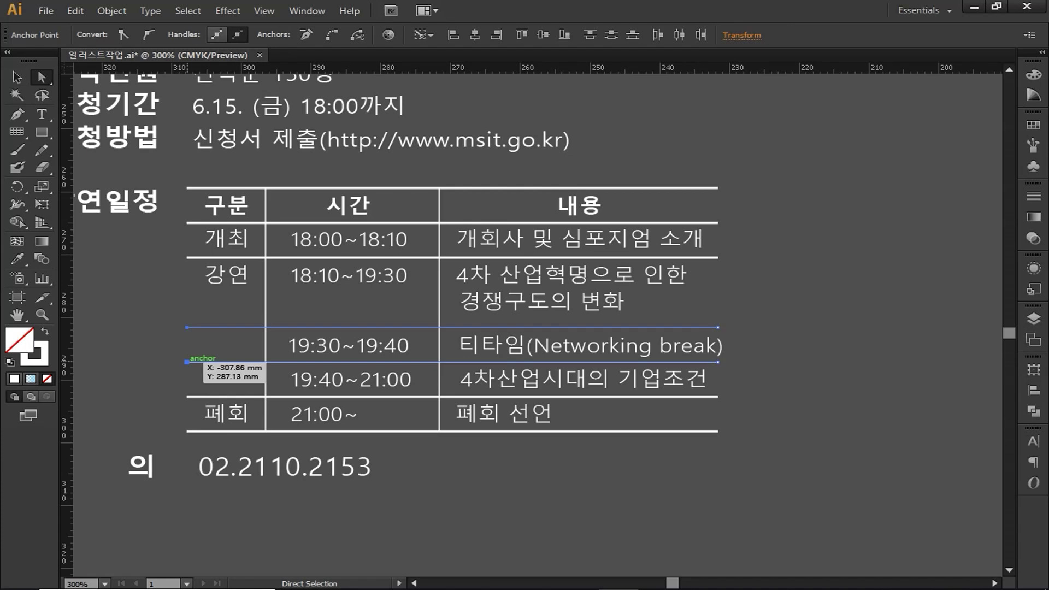
left_click_drag(187, 361, 266, 361)
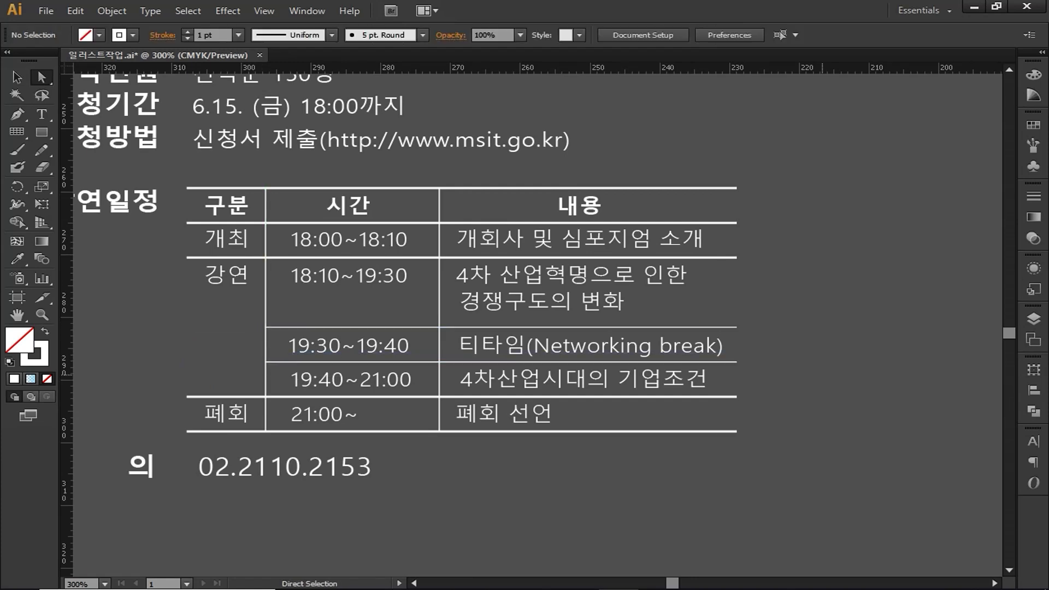
Step: Group all the application information text together with the schedule table
key("v")
key("ctrl+minus")
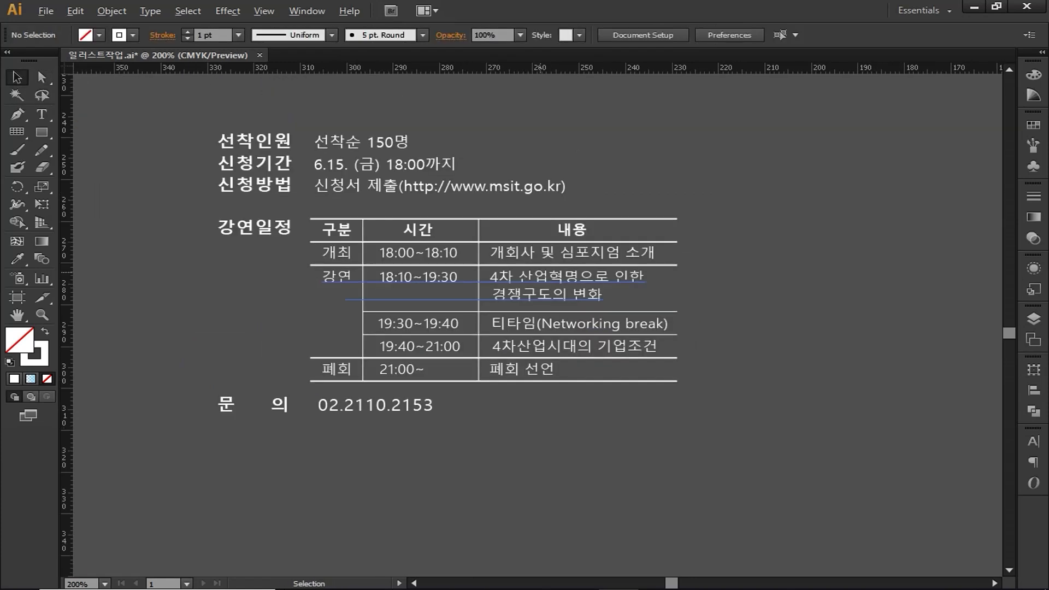
key("ctrl+a")
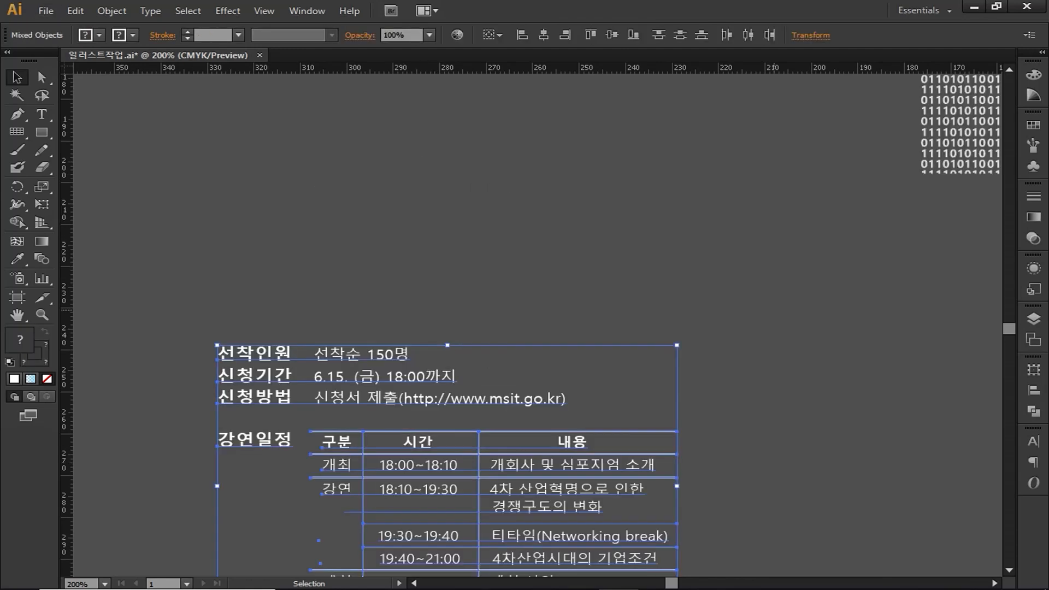
key("ctrl+g")
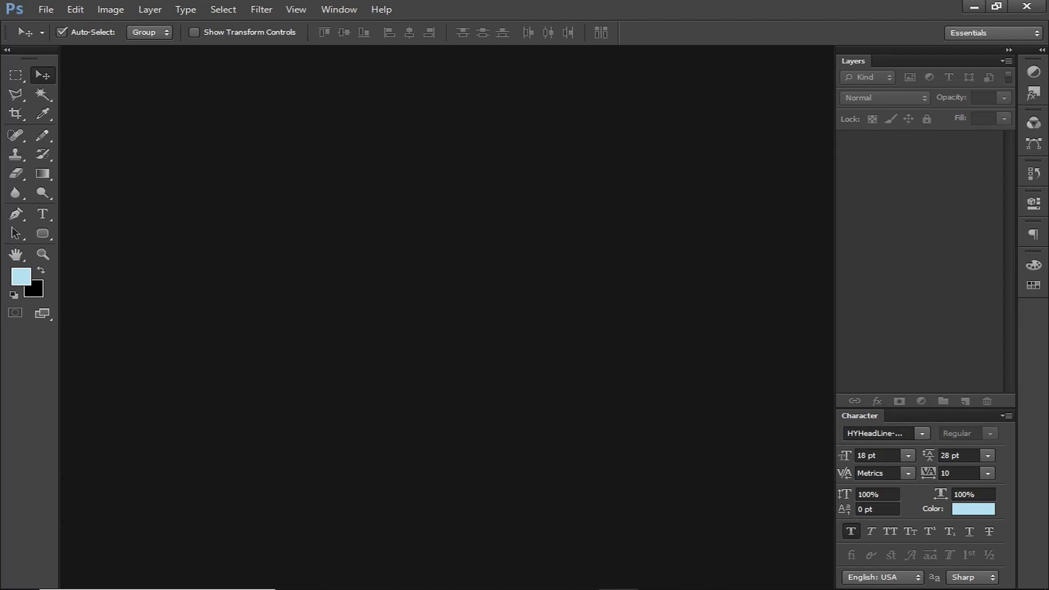
Step: Switch to Photoshop and set up a new document 166 mm wide and 246 mm high
left_click(46, 10)
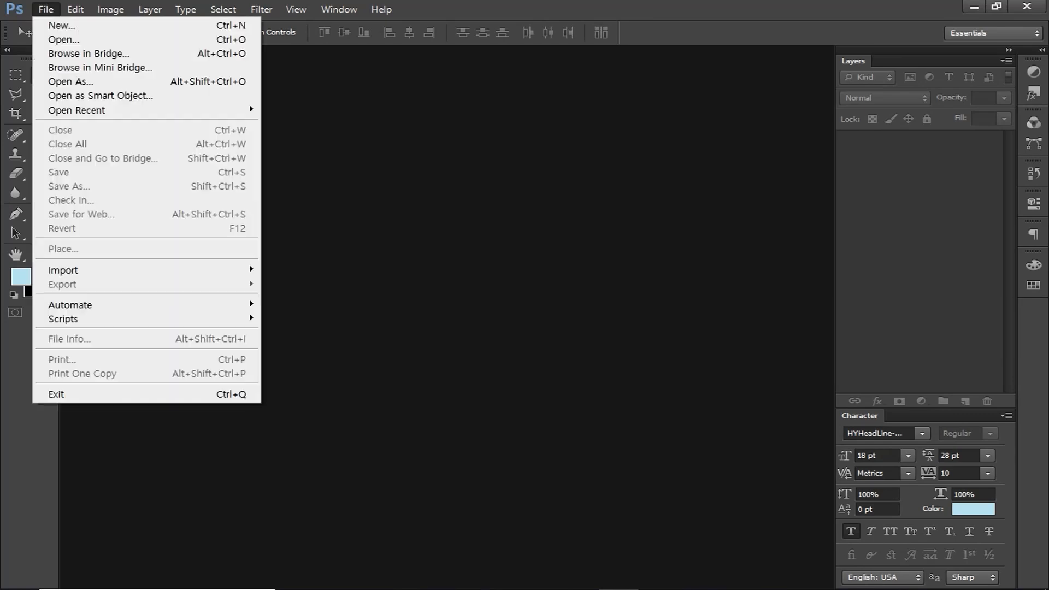
left_click(63, 26)
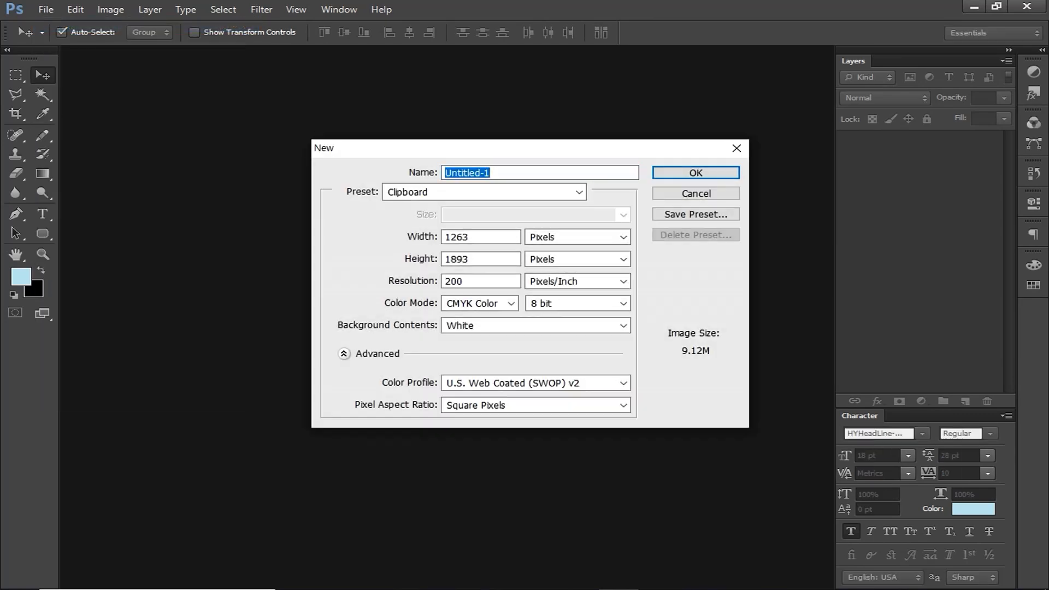
double_click(475, 237)
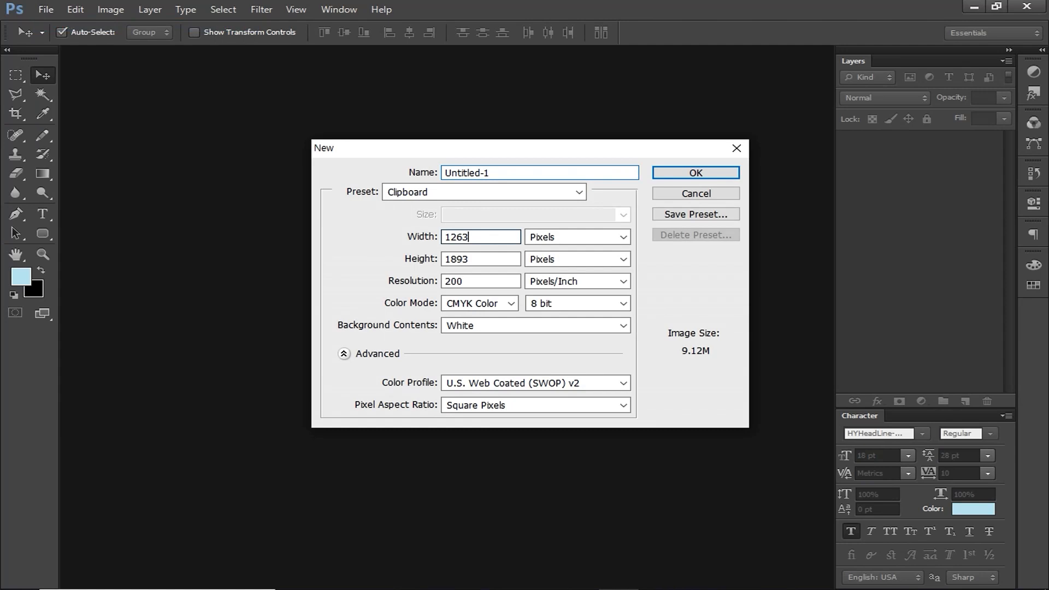
type("166")
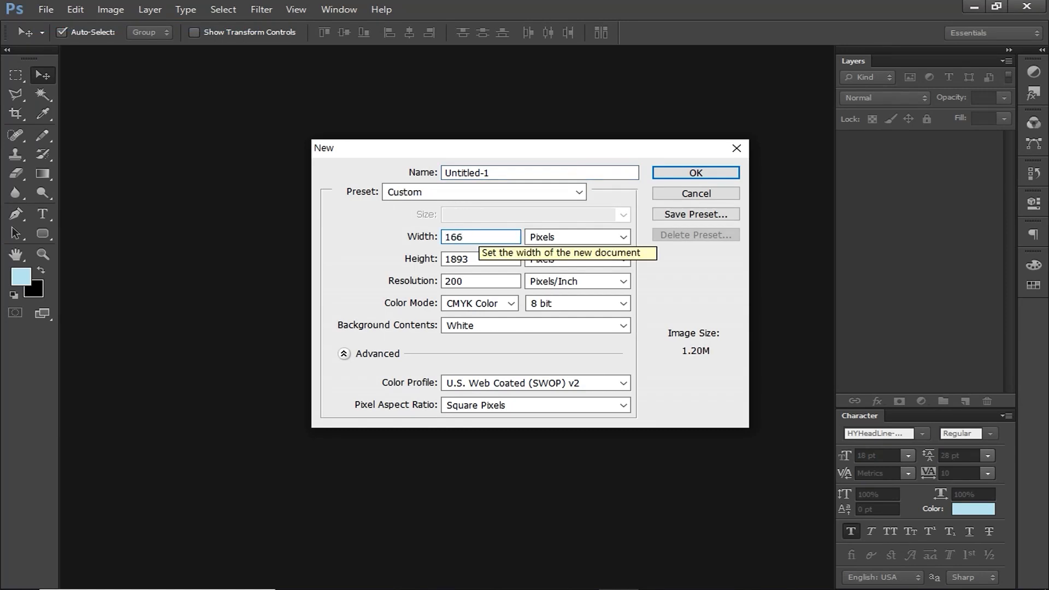
key("Tab")
key("alt+Down")
key("Down")
key("Down")
key("Down")
key("Return")
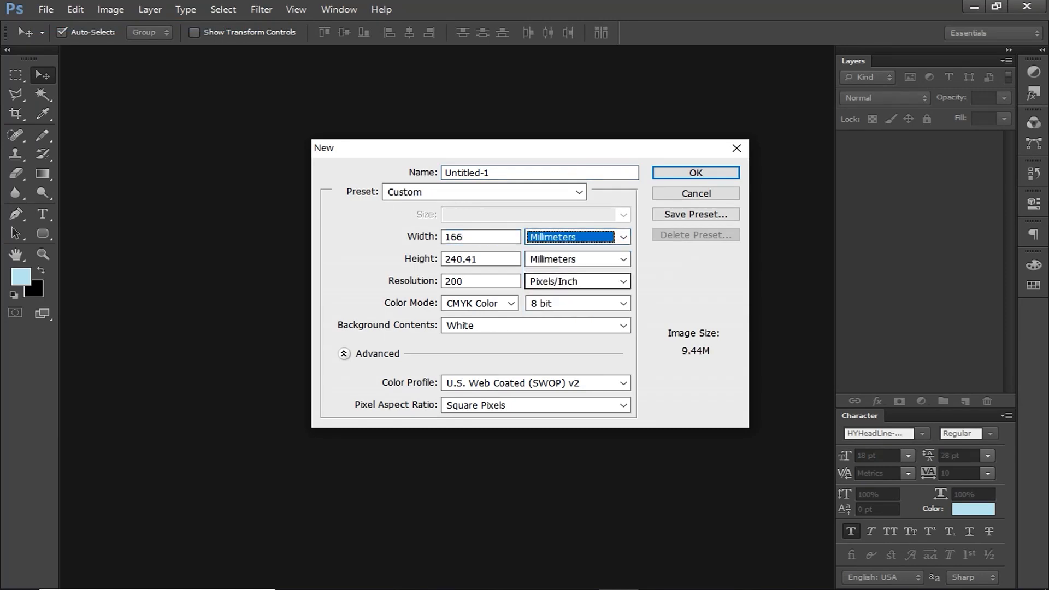
key("Tab")
type("246")
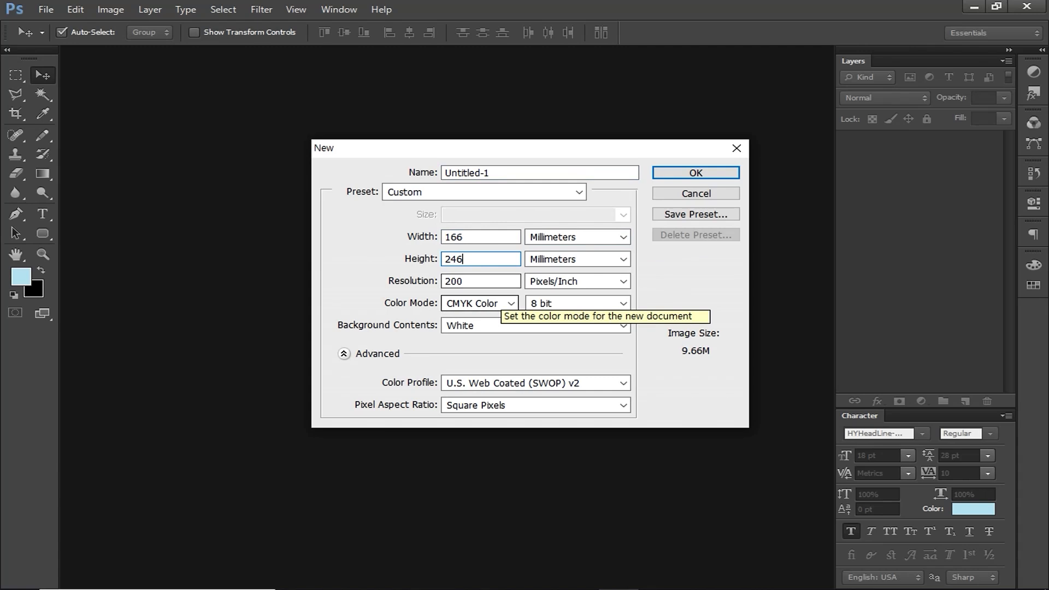
Step: Set the new document's color mode to RGB Color and create it
left_click(508, 303)
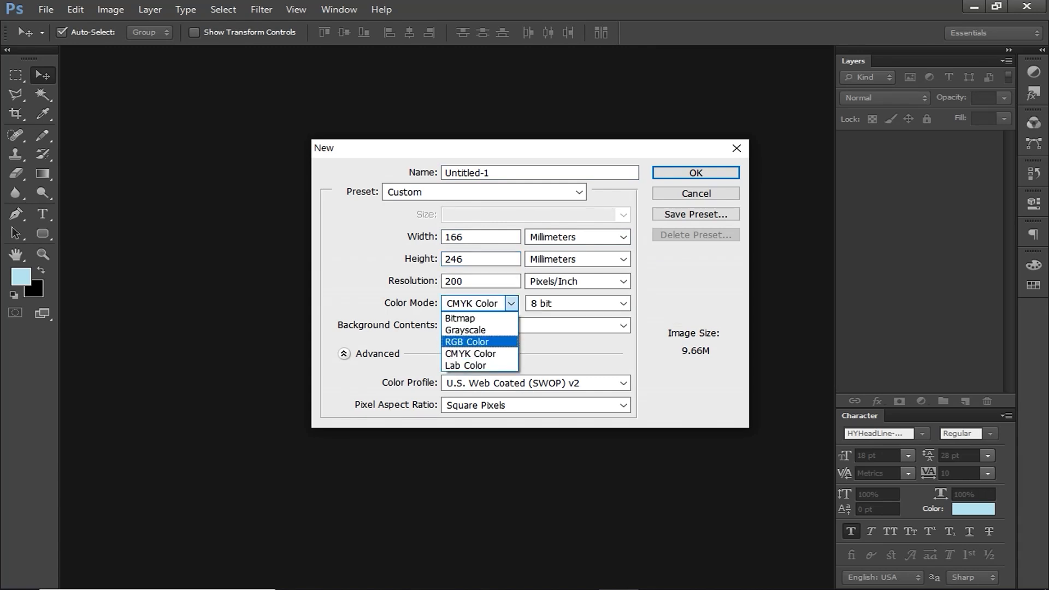
left_click(467, 341)
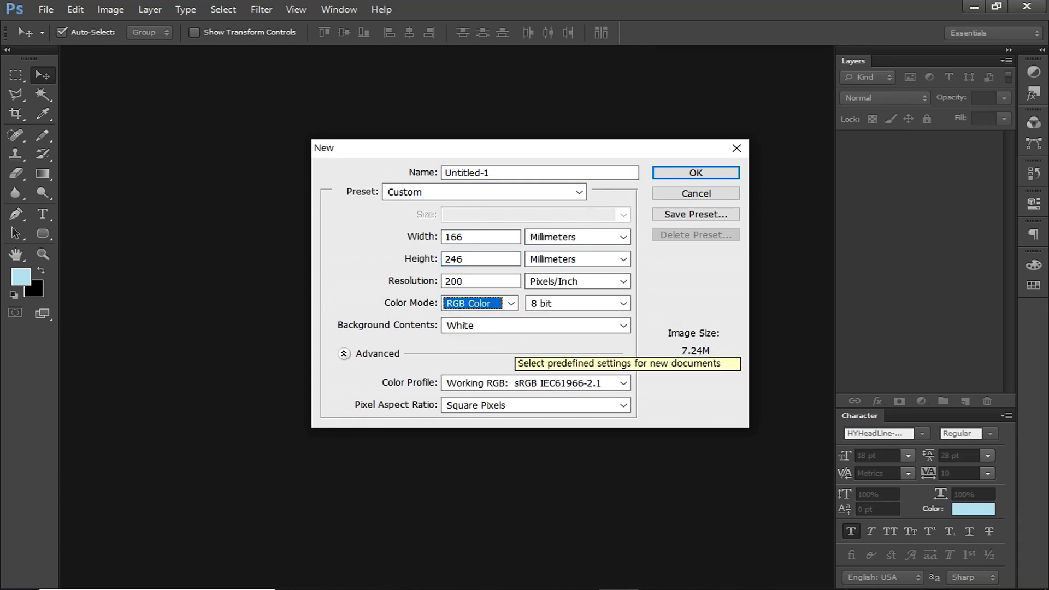
left_click(692, 174)
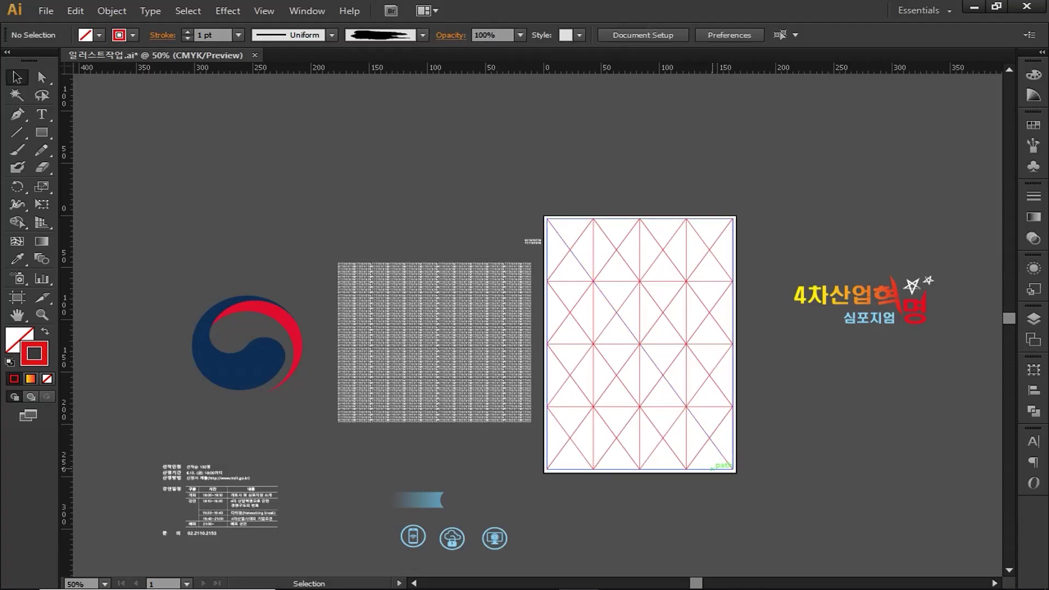
Step: Copy the red layout grid from the Illustrator artboard and paste it as Pixels into the new Photoshop document
left_click(724, 468)
key("a")
key("alt+Tab")
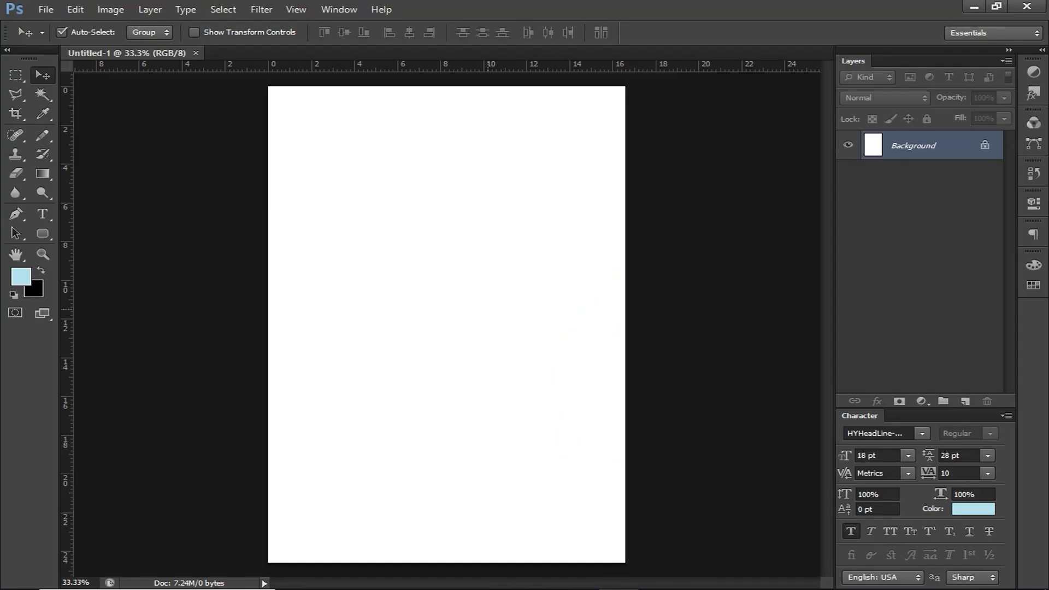
key("ctrl+v")
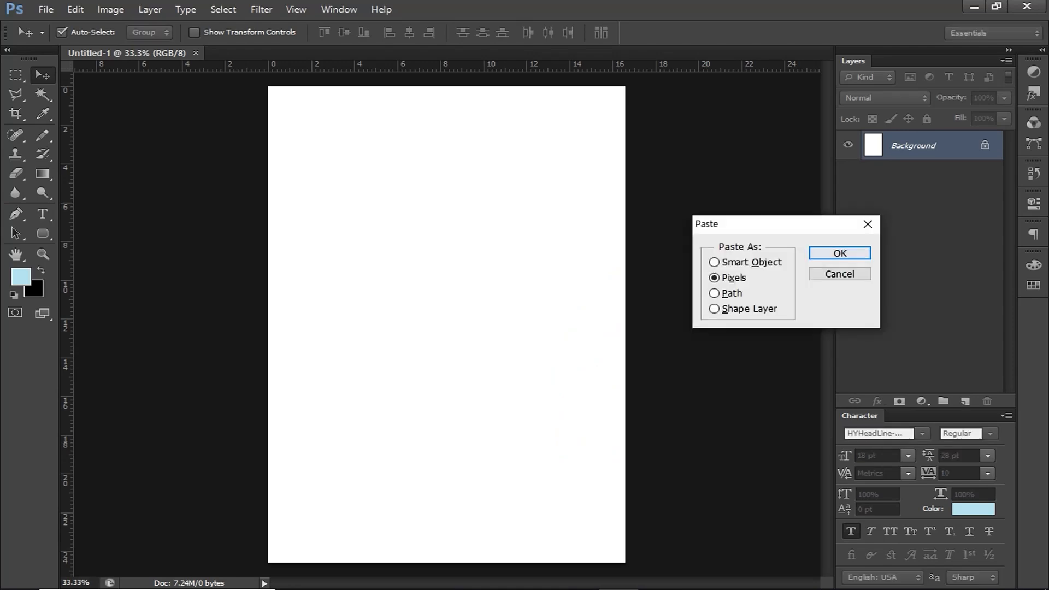
key("Return")
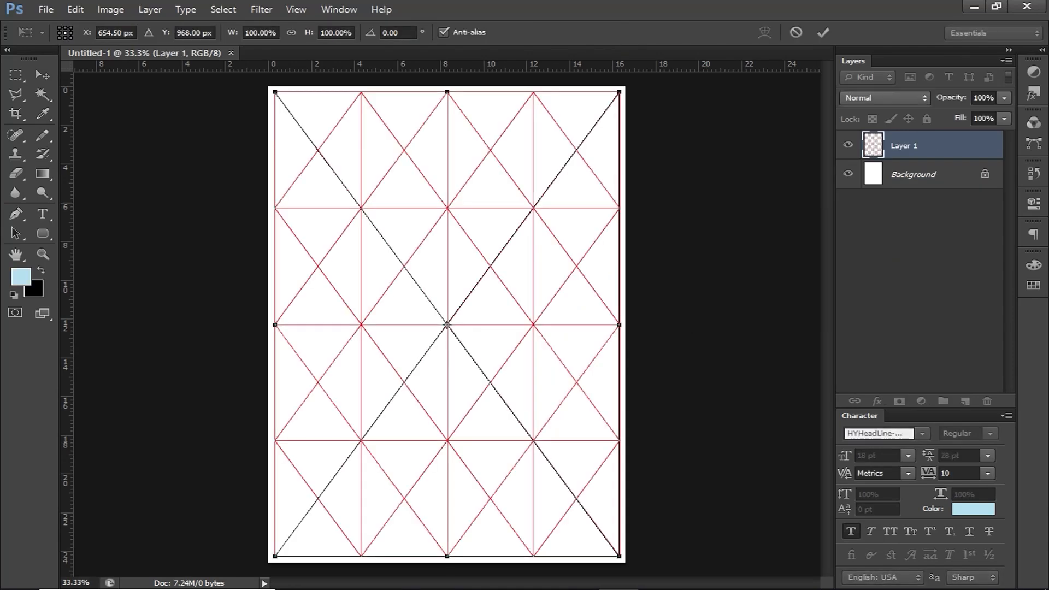
key("Return")
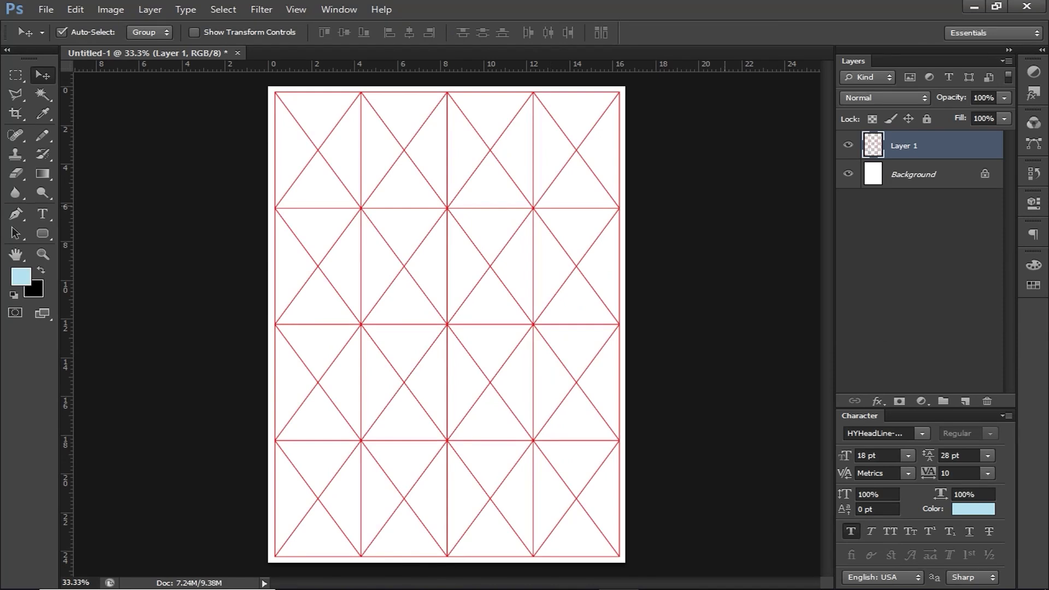
Step: Rename the pasted grid layer as 그리드
double_click(905, 146)
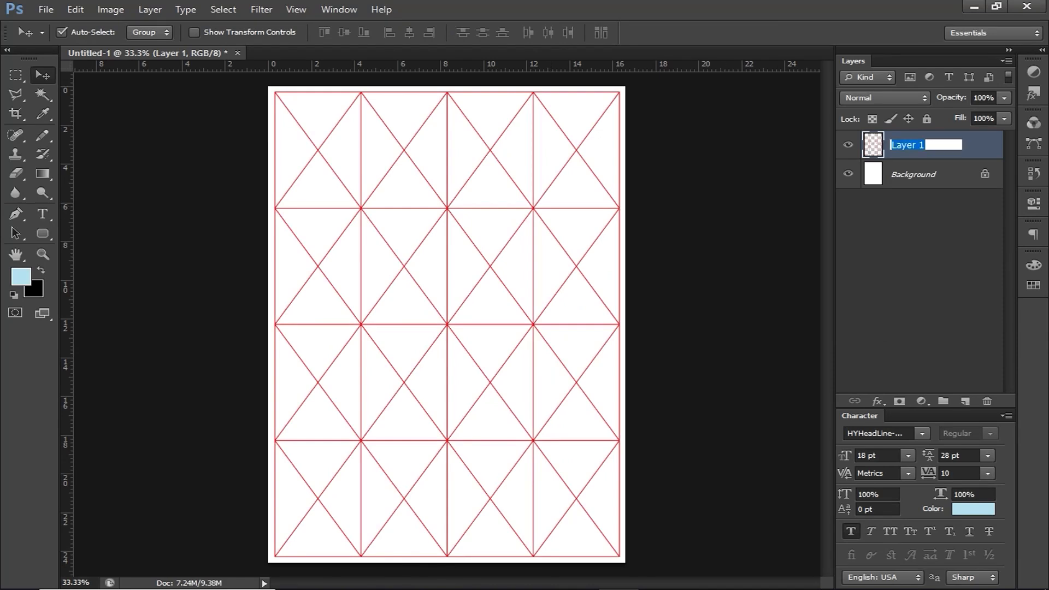
type("그리드")
key("Return")
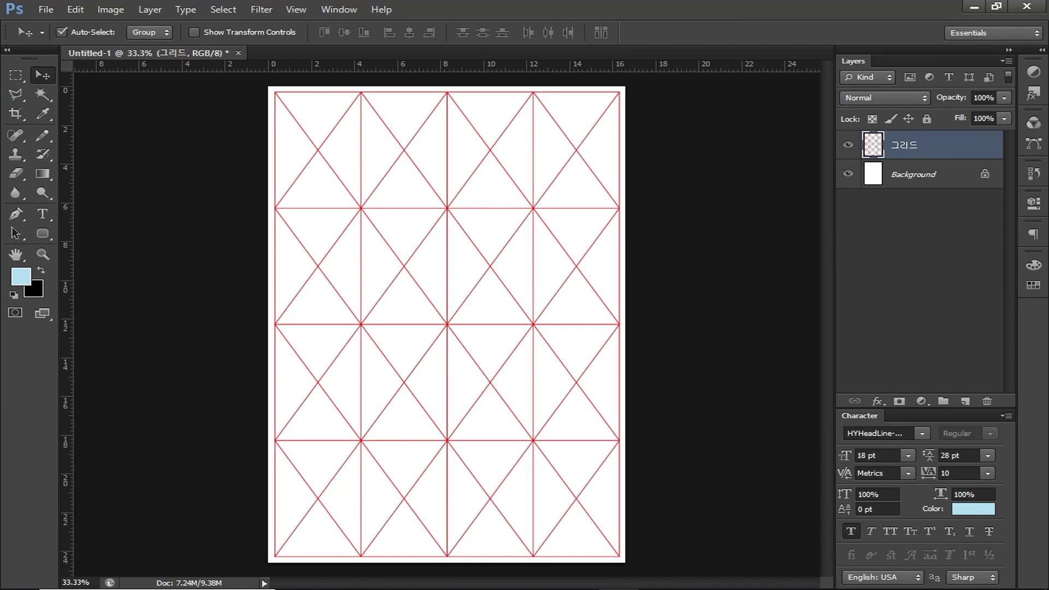
Step: Center the 그리드 layer vertically and horizontally on the Background, and lock all of its attributes
left_click(923, 174, "shift")
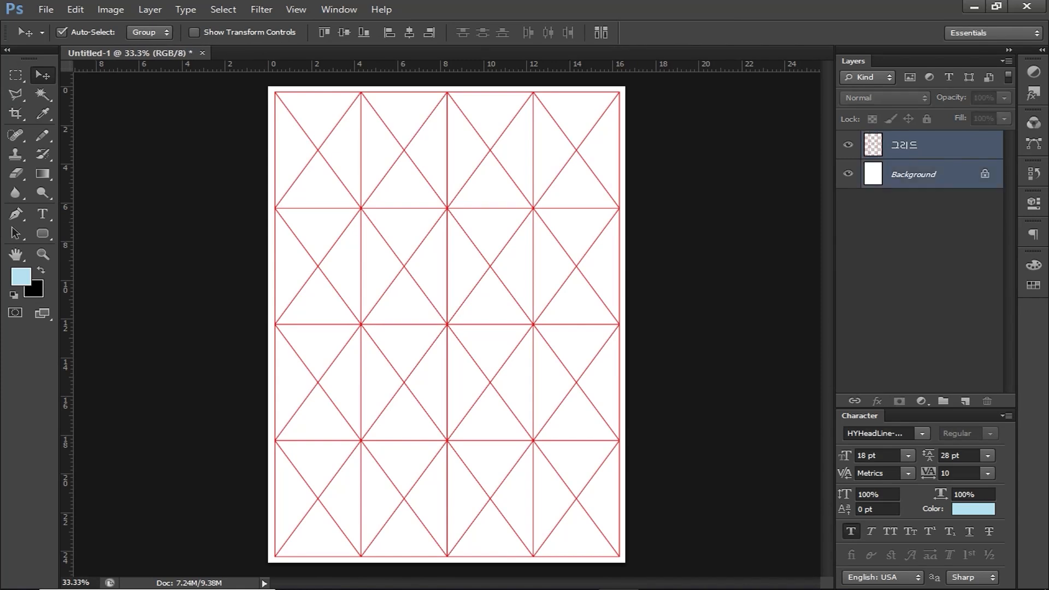
left_click(343, 32)
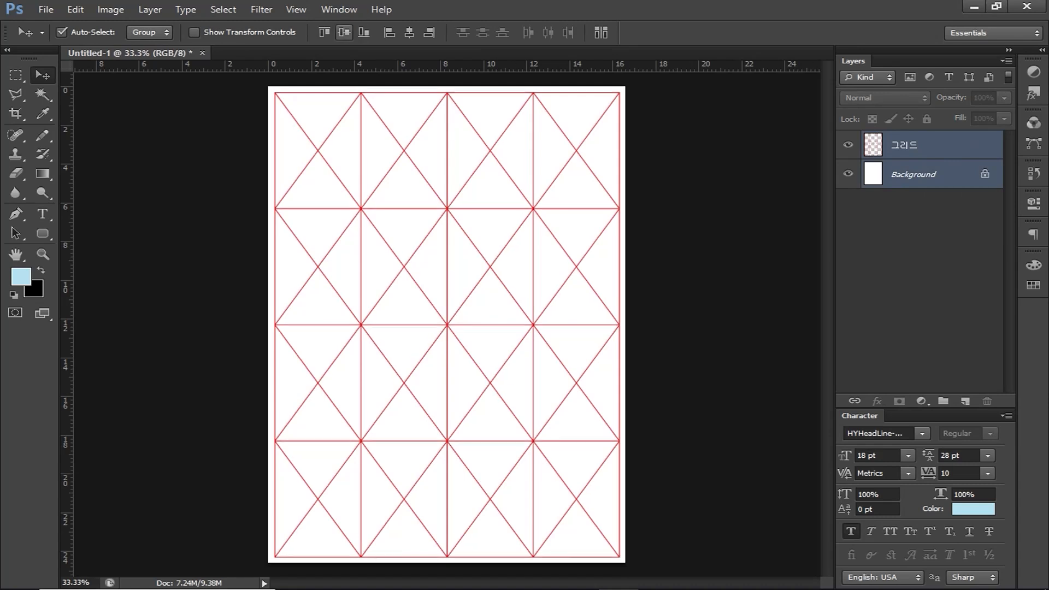
left_click(410, 33)
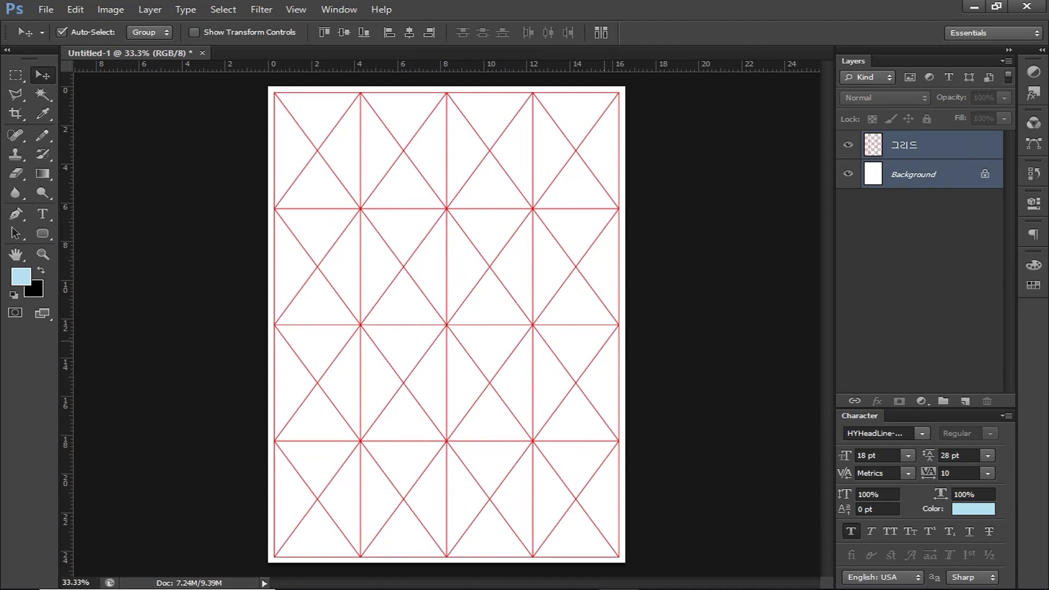
left_click(937, 145)
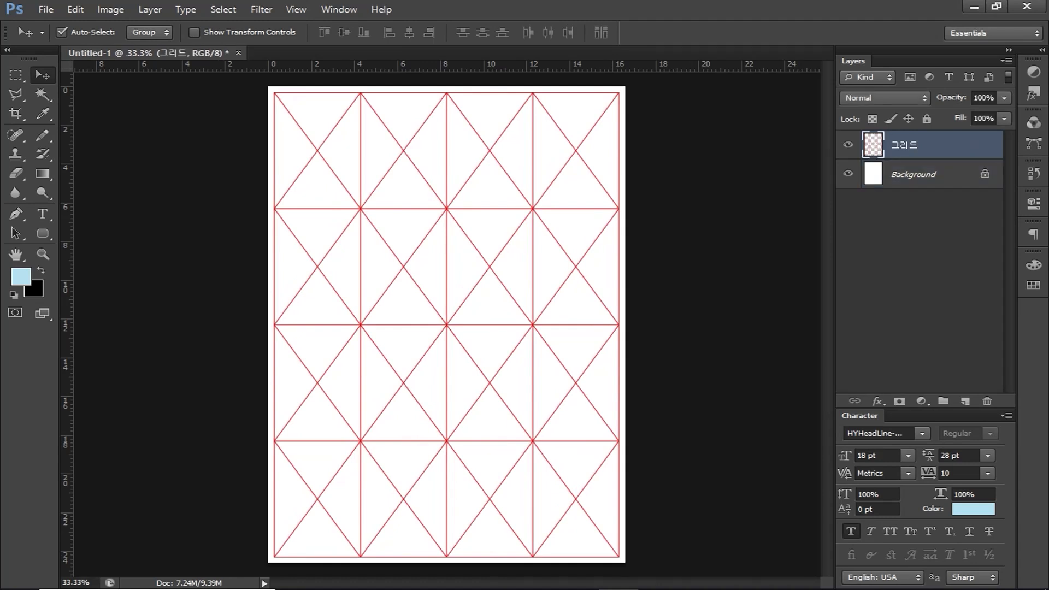
left_click(927, 119)
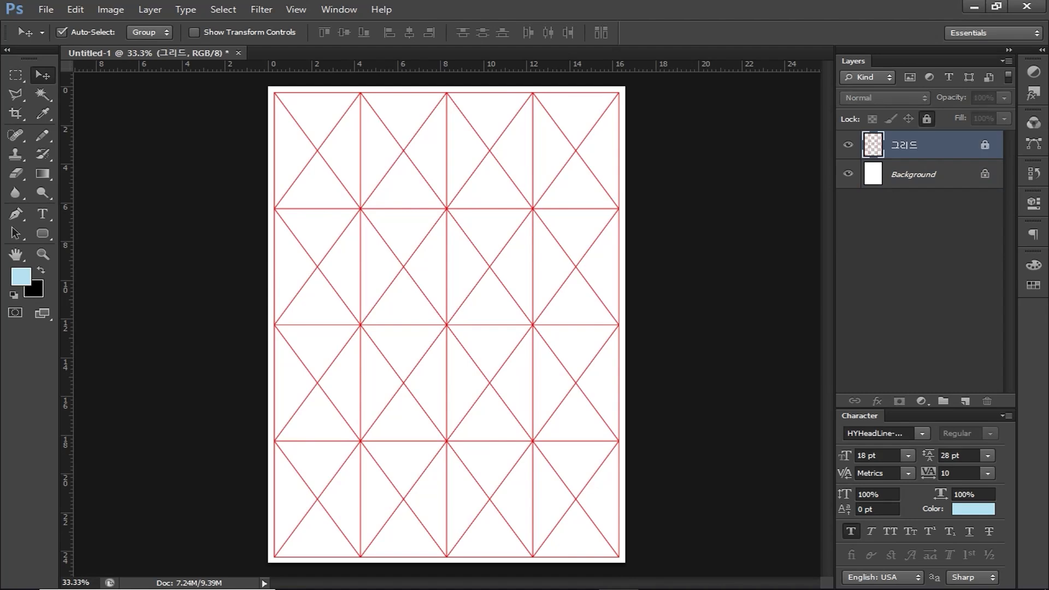
Step: Save the document as 포토샵작업.psd in the 4차산업혁명 folder in Photoshop format
left_click(46, 9)
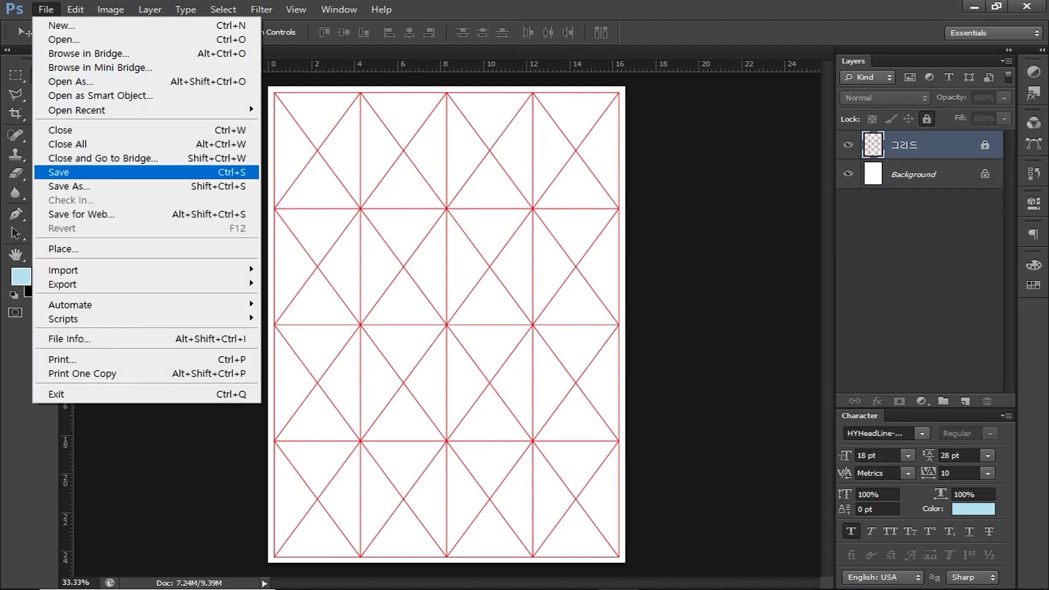
key("Return")
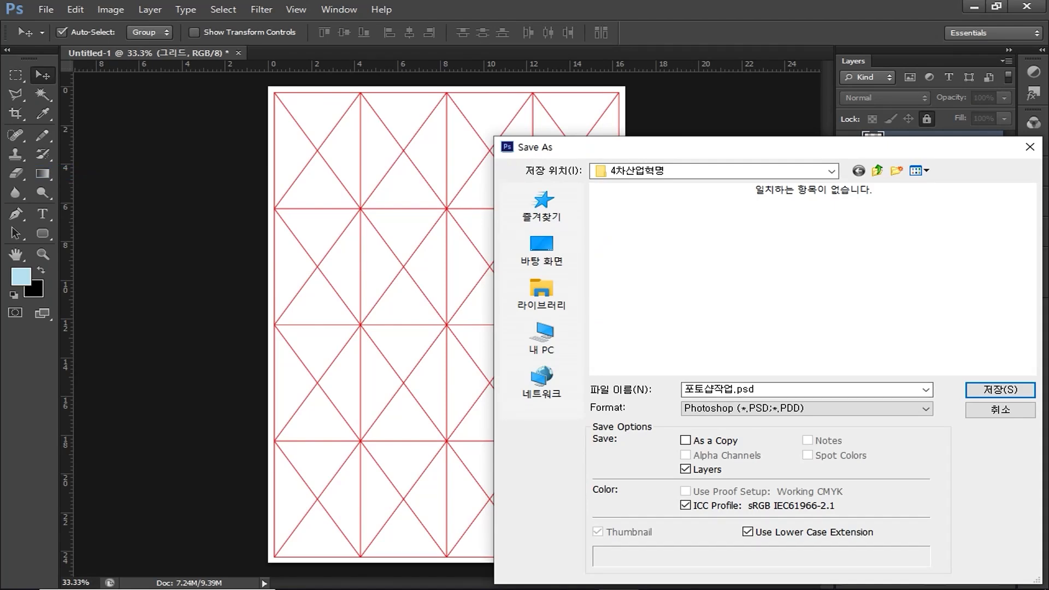
key("Return")
key("Return")
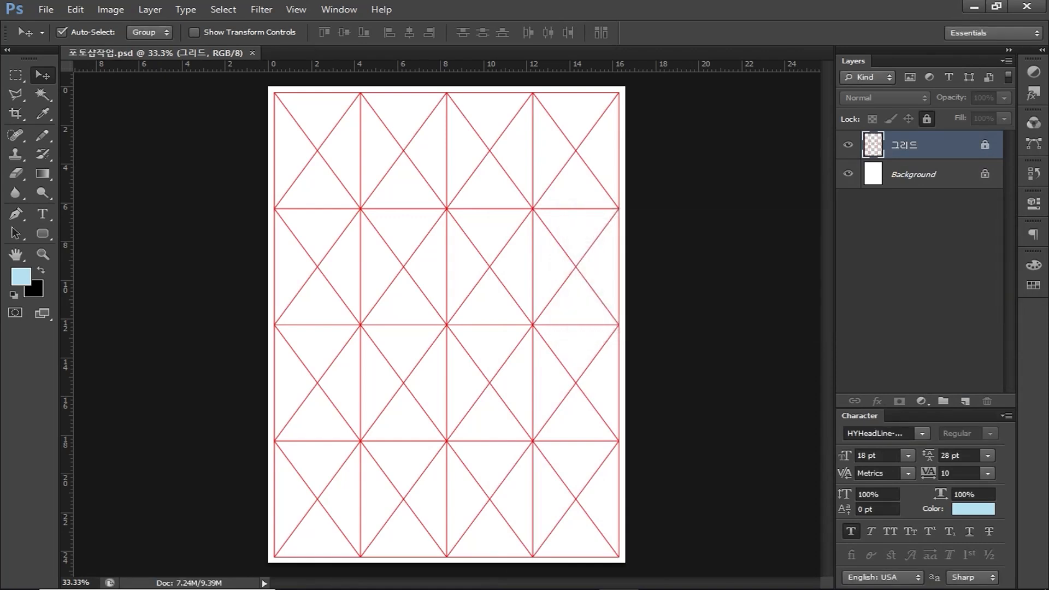
Step: Select the Background layer and set the Gradient tool to a radial gradient
left_click(924, 174)
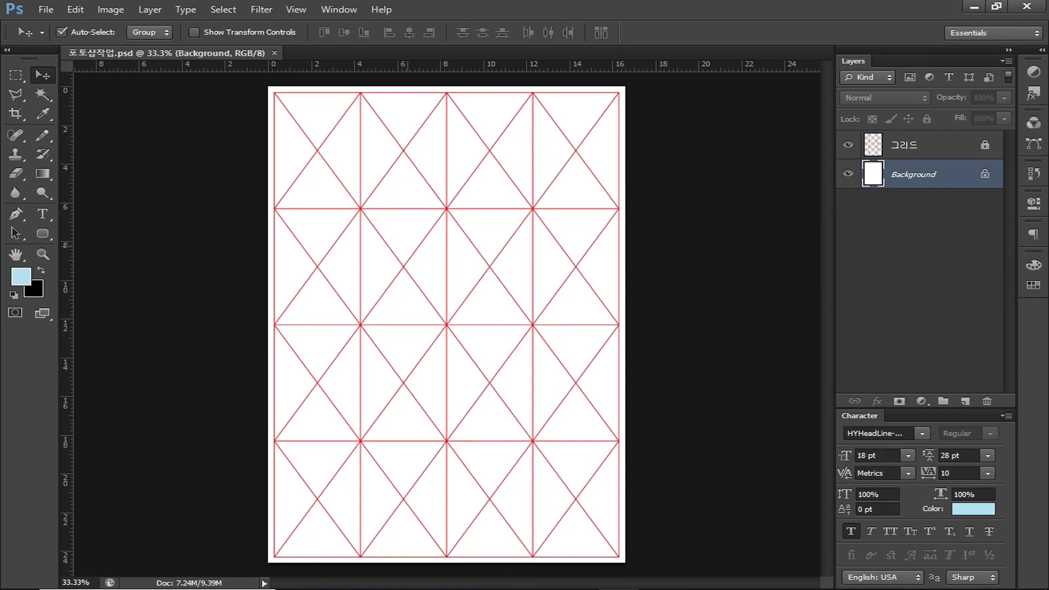
left_click(43, 173)
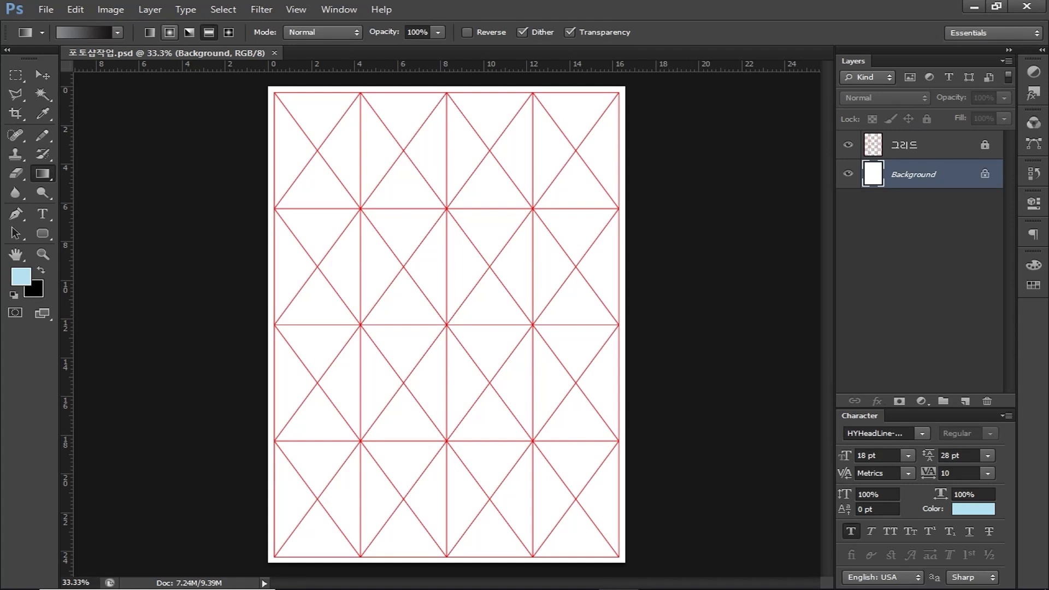
left_click(169, 32)
Step: Edit the gradient with a start stop of C 100, M 78, Y 0, K 0 and a K 100 black end stop
left_click(85, 32)
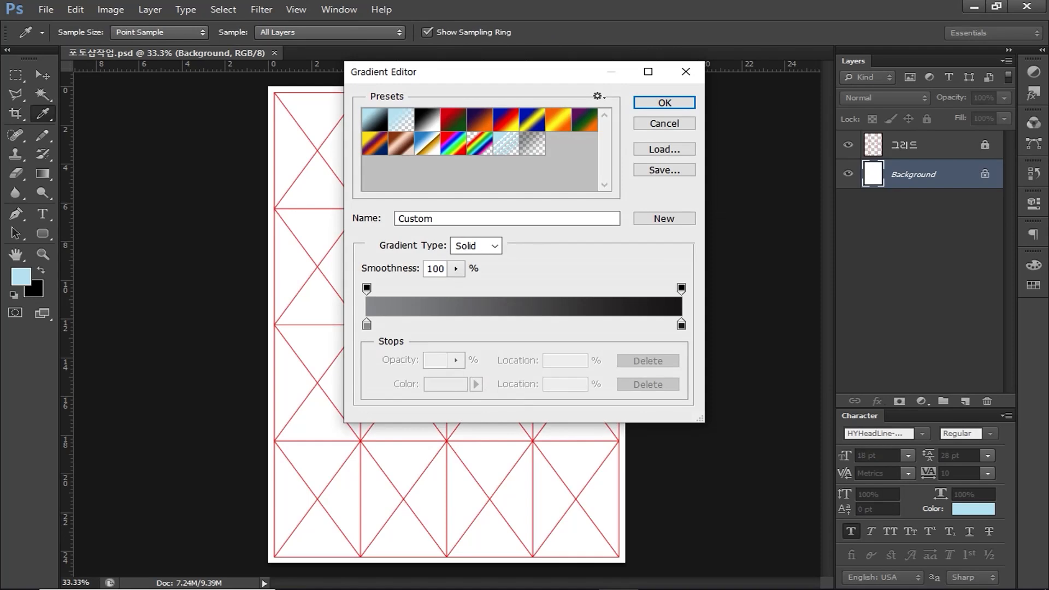
left_click(367, 324)
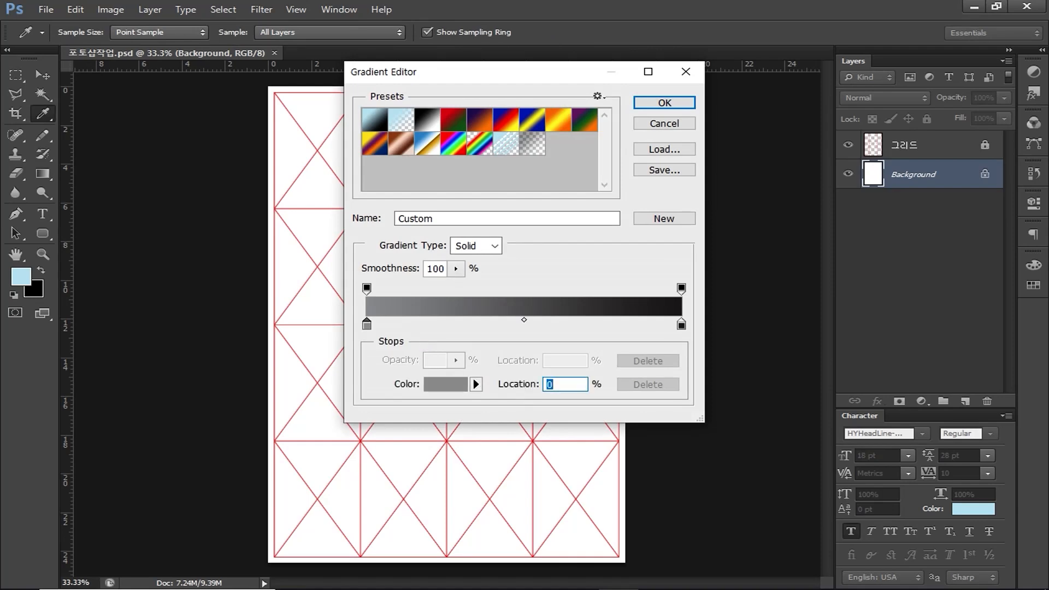
left_click(446, 384)
double_click(647, 317)
type("100")
key("Tab")
type("78")
key("Tab")
key("Tab")
type("0")
key("Return")
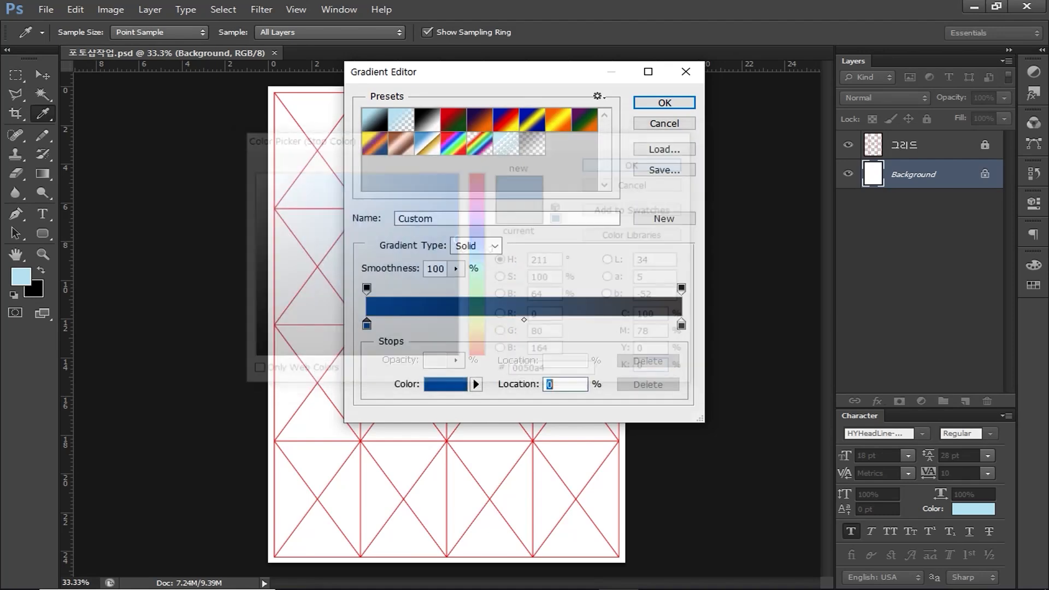
double_click(681, 326)
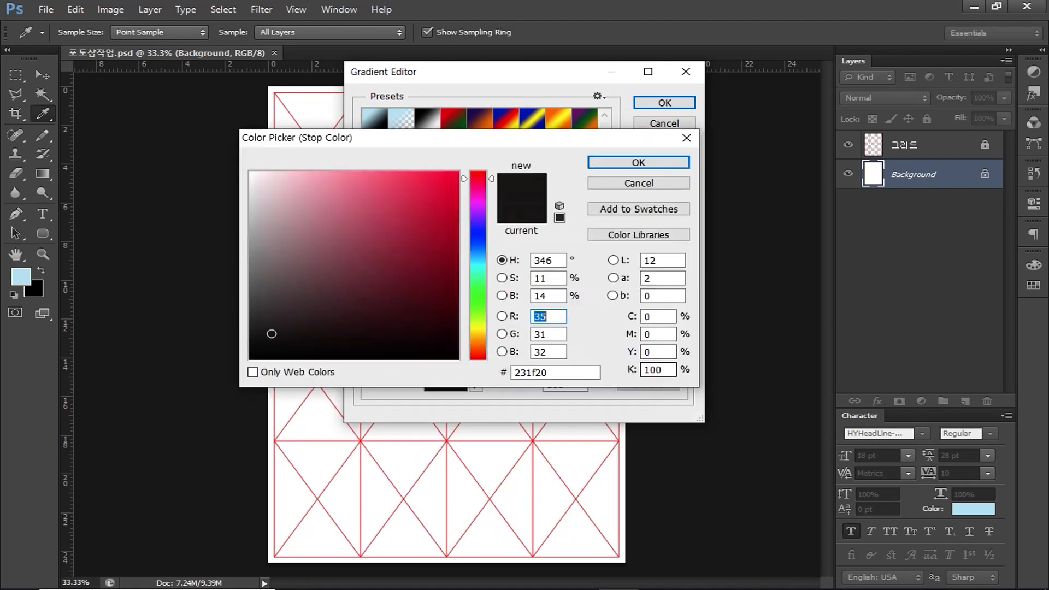
left_click(656, 165)
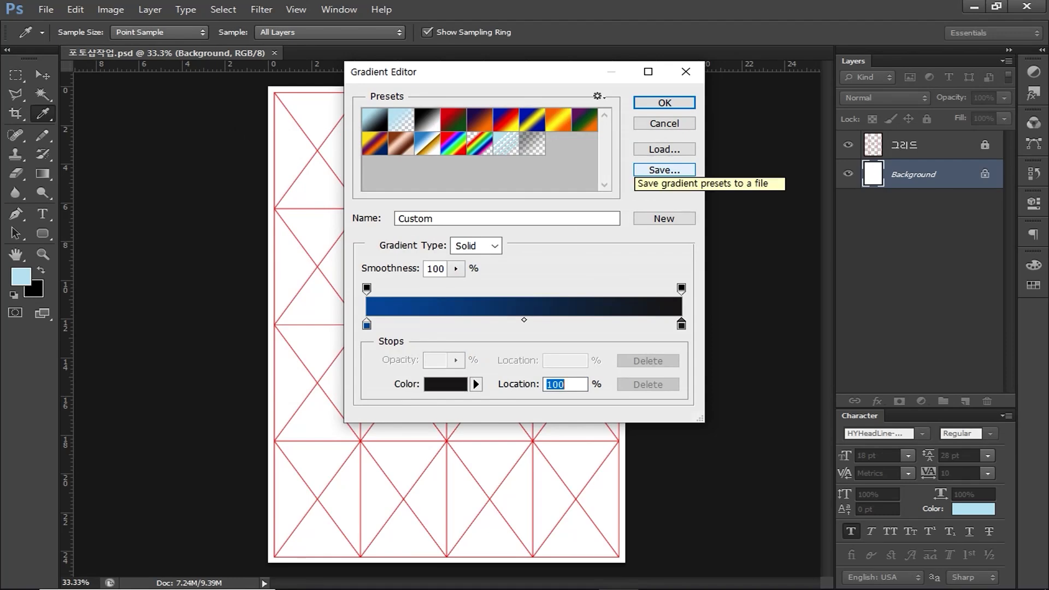
Step: Accept the gradient, hide the 그리드 layer, and fill the Background with the radial gradient from the page center outward past the right edge
left_click(664, 102)
left_click(848, 144)
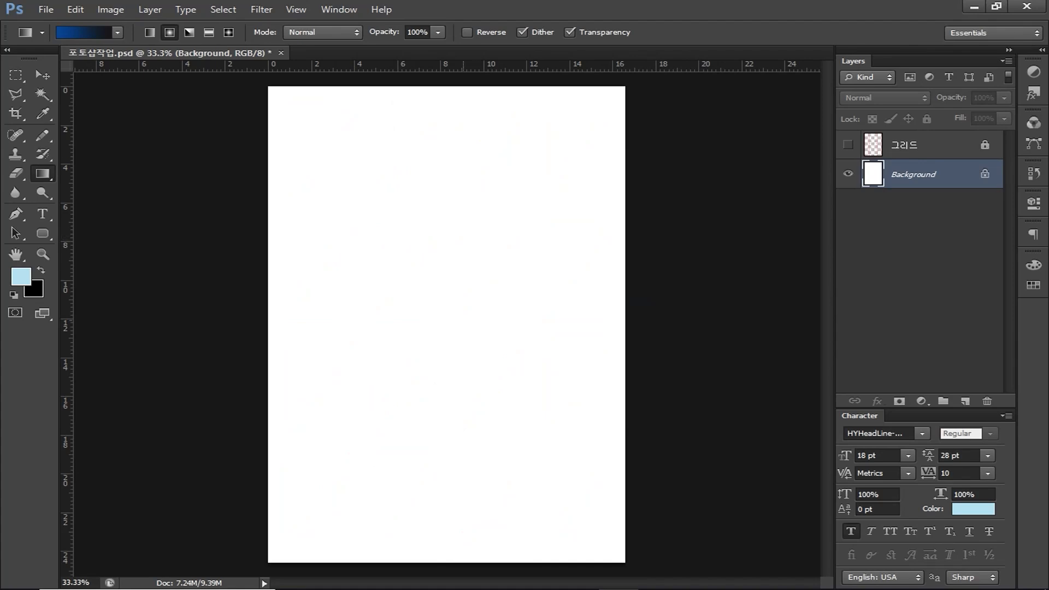
left_click_drag(445, 323, 663, 324)
Step: Open the night skyline image 야경.jpg from the 제공 파일 folder
left_click(46, 9)
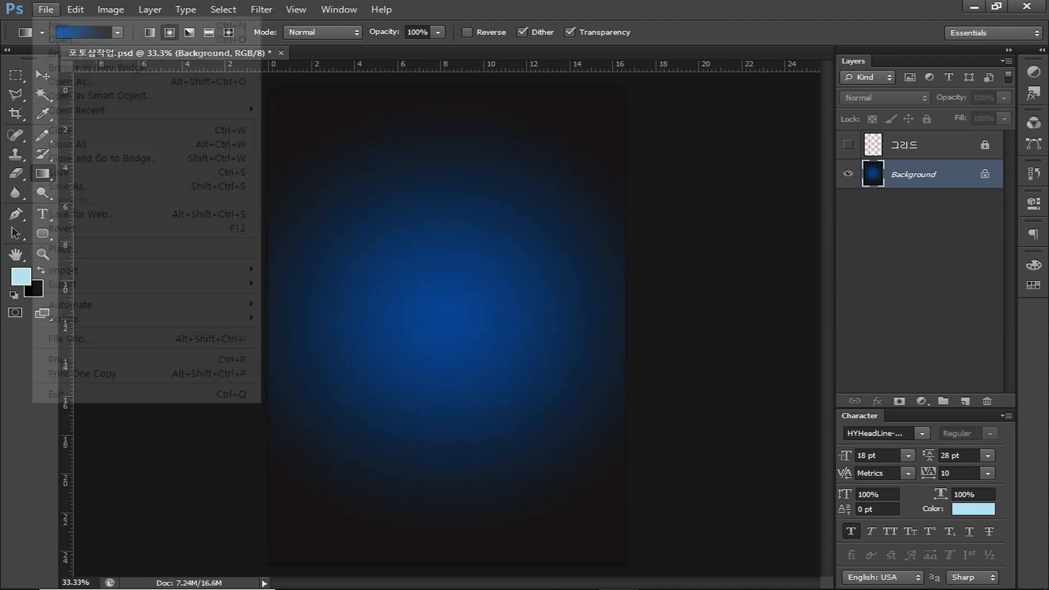
left_click(63, 39)
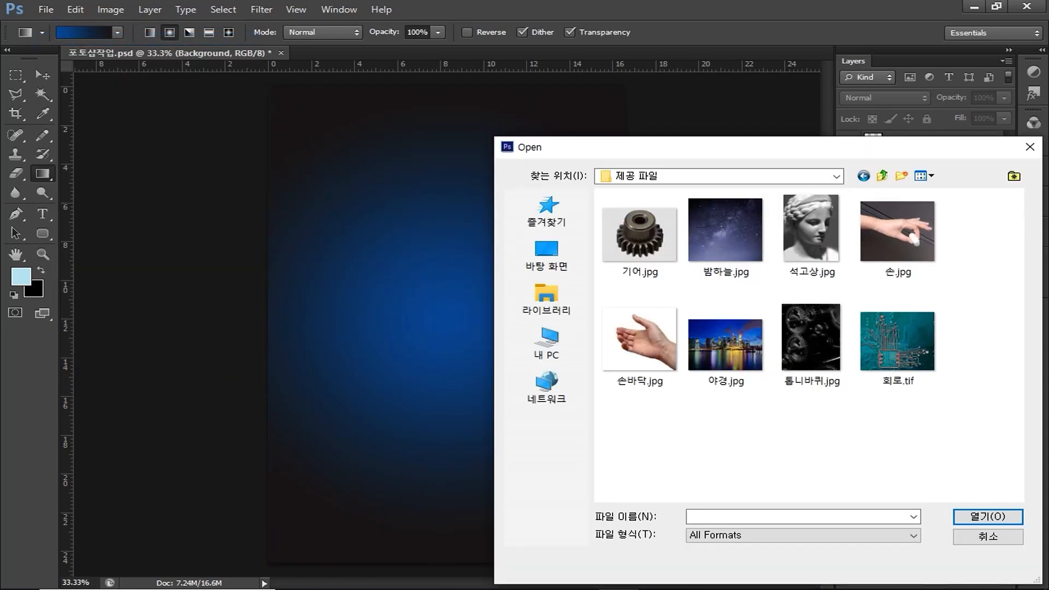
left_click(726, 236)
left_click(725, 344)
double_click(726, 345)
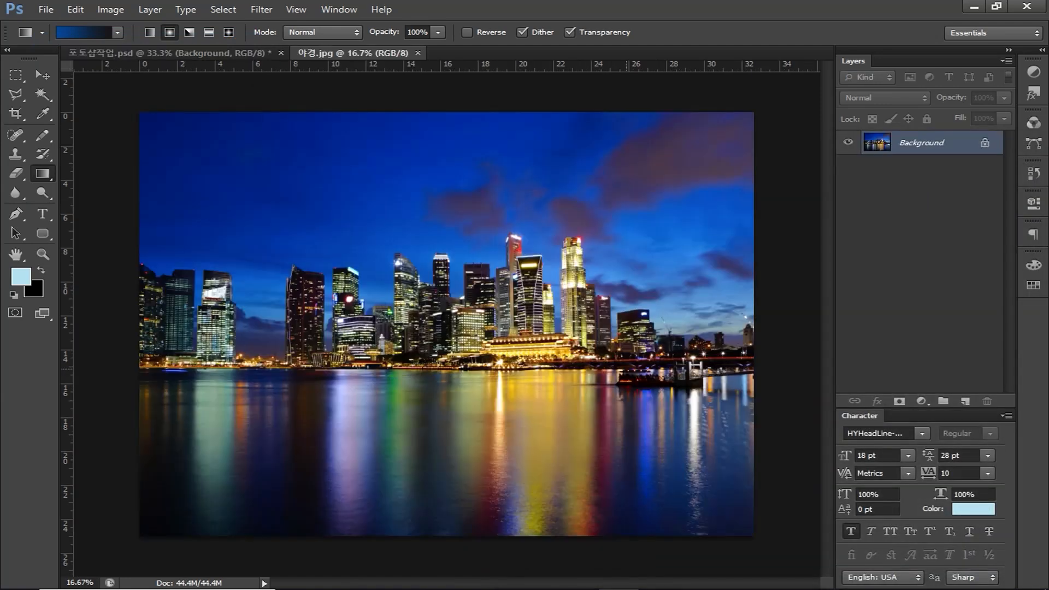
Step: Colorize the night skyline image with Hue/Saturation, shifting the hue further toward blue and raising the saturation
left_click(111, 10)
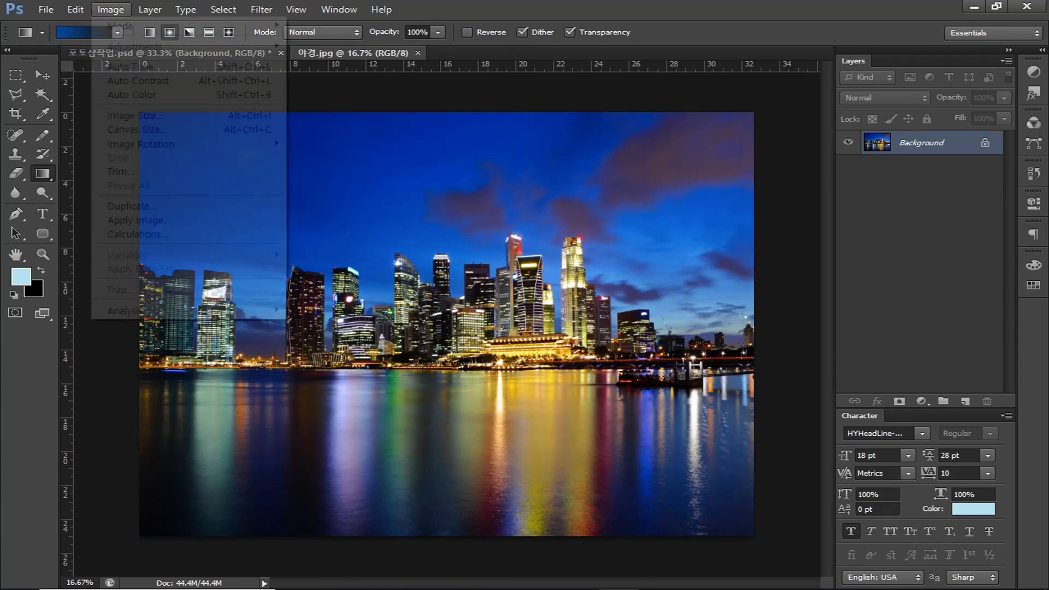
mouse_move(135, 47)
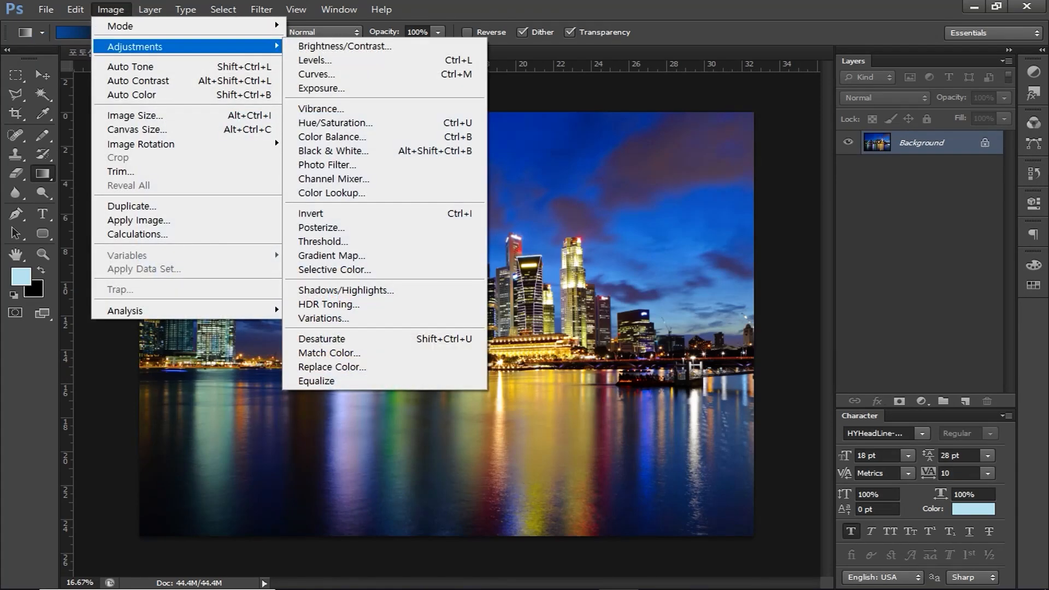
left_click(335, 122)
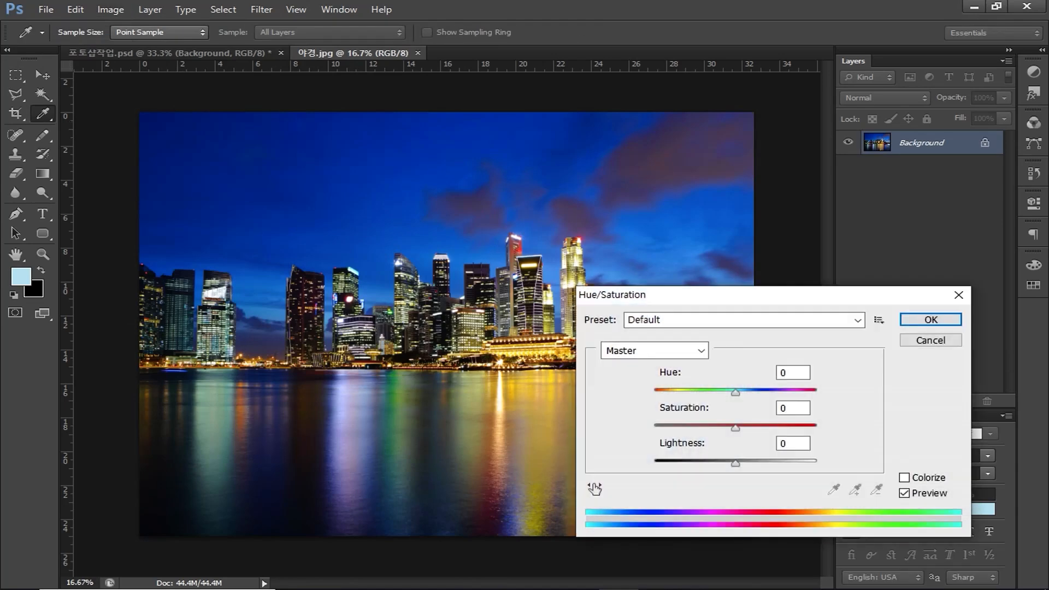
left_click(905, 478)
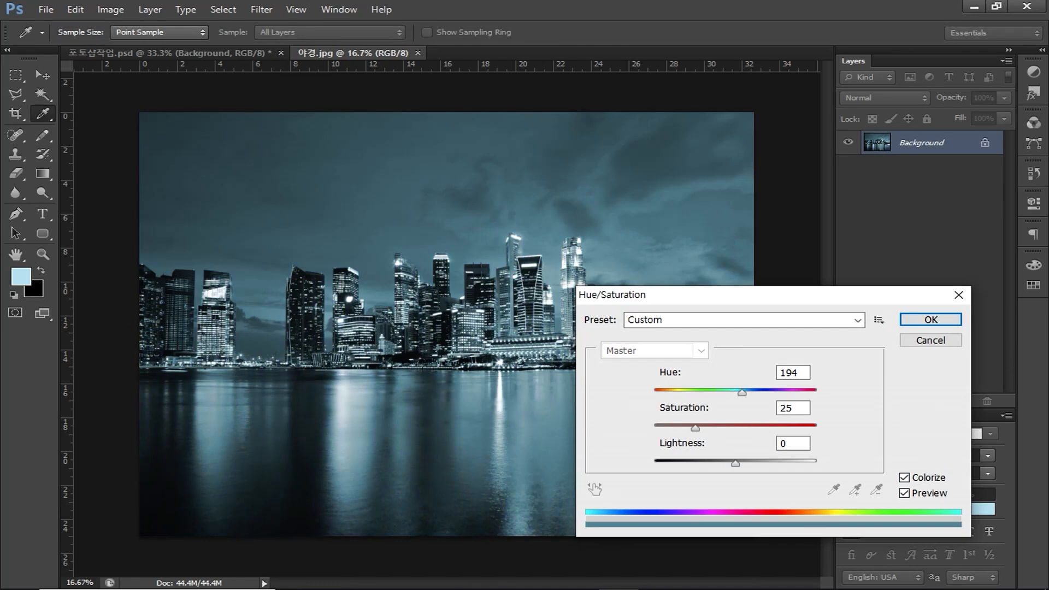
left_click_drag(742, 393, 747, 393)
left_click_drag(696, 429, 710, 429)
key("Return")
key("g")
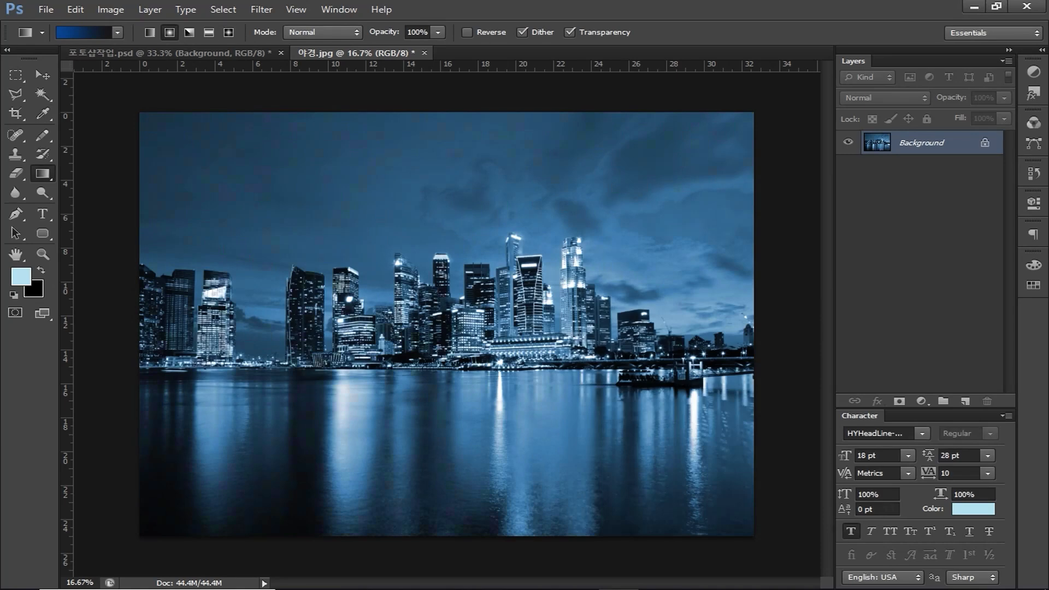
Step: Adjust the skyline image's Levels: set the black input to 23, lower the white input, and brighten the midtones
left_click(111, 9)
mouse_move(135, 46)
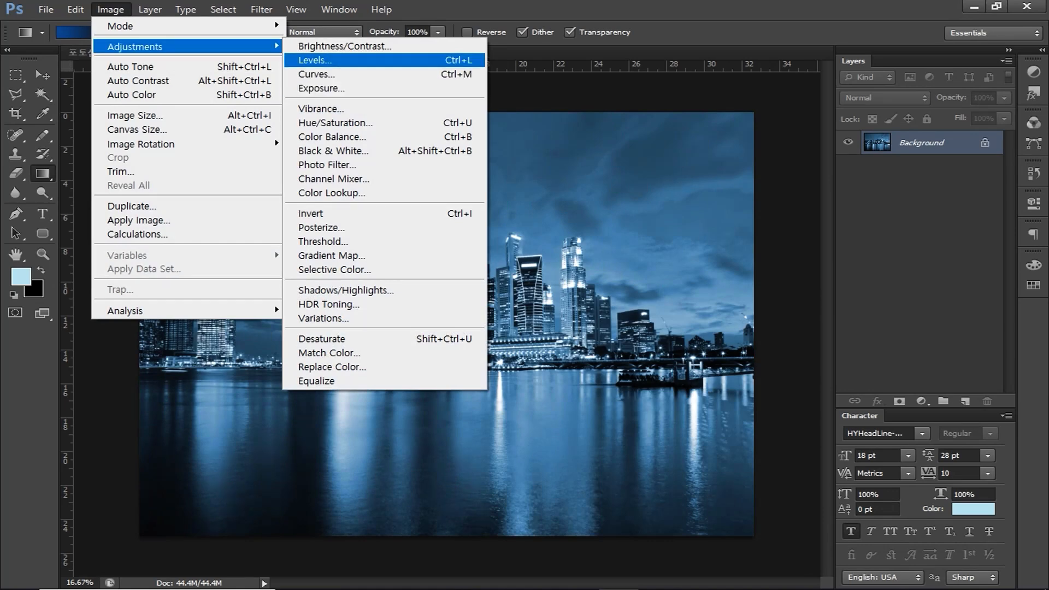
left_click(315, 60)
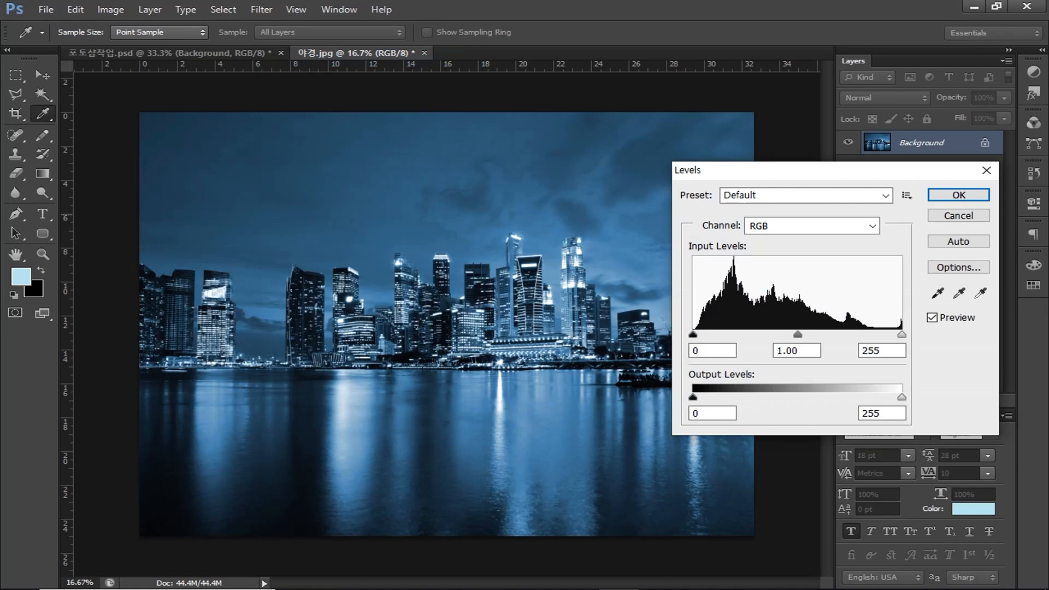
left_click_drag(693, 335, 712, 334)
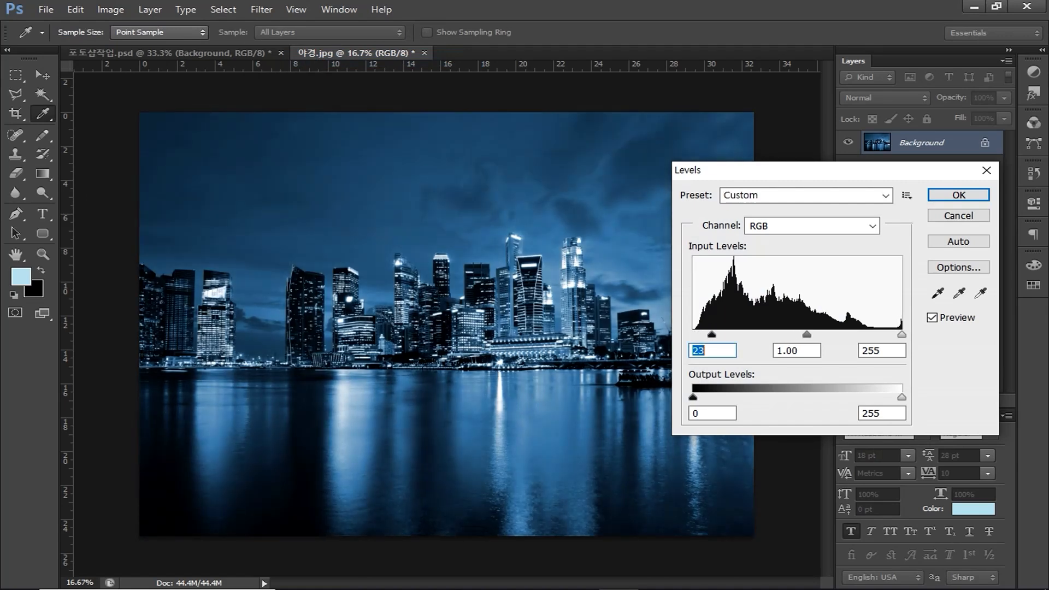
left_click_drag(902, 335, 889, 335)
left_click_drag(806, 335, 791, 335)
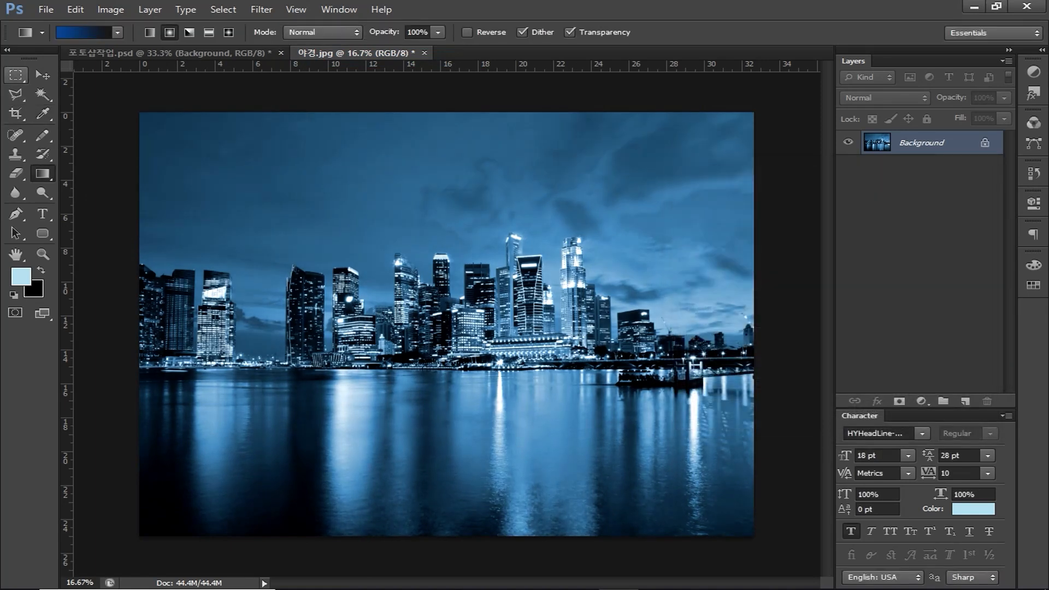
Step: Select and copy the whole skyline image, and paste it above the Background in 포토샵작업.psd
key("m")
left_click_drag(138, 111, 755, 535)
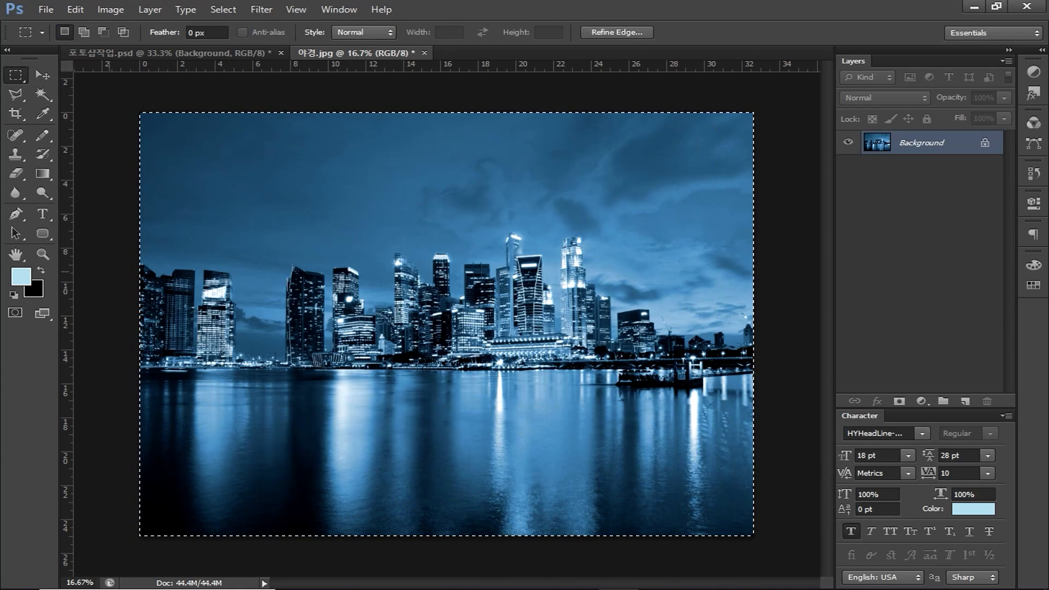
left_click(169, 53)
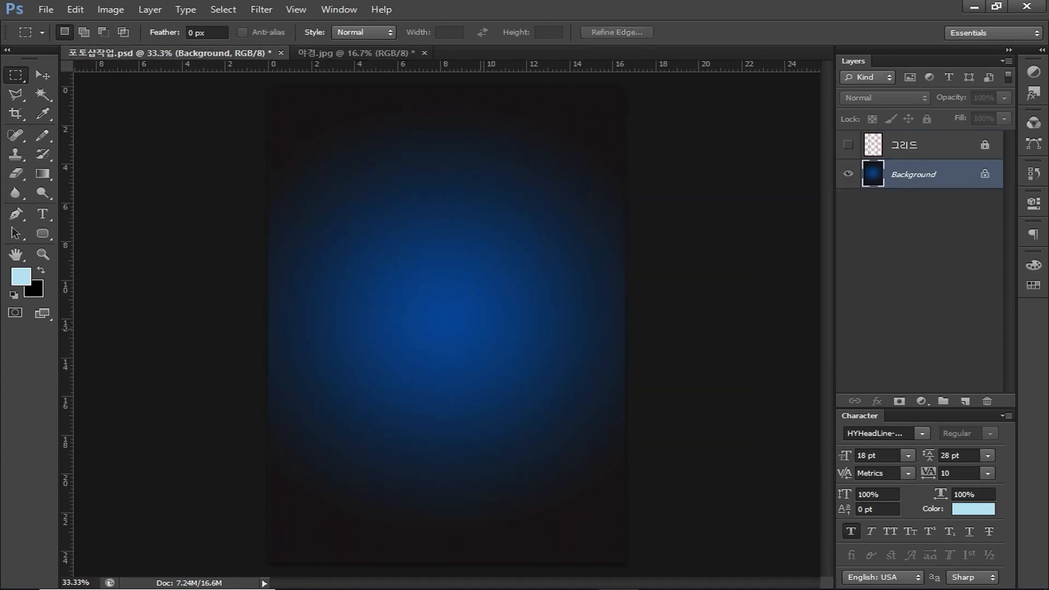
key("ctrl+v")
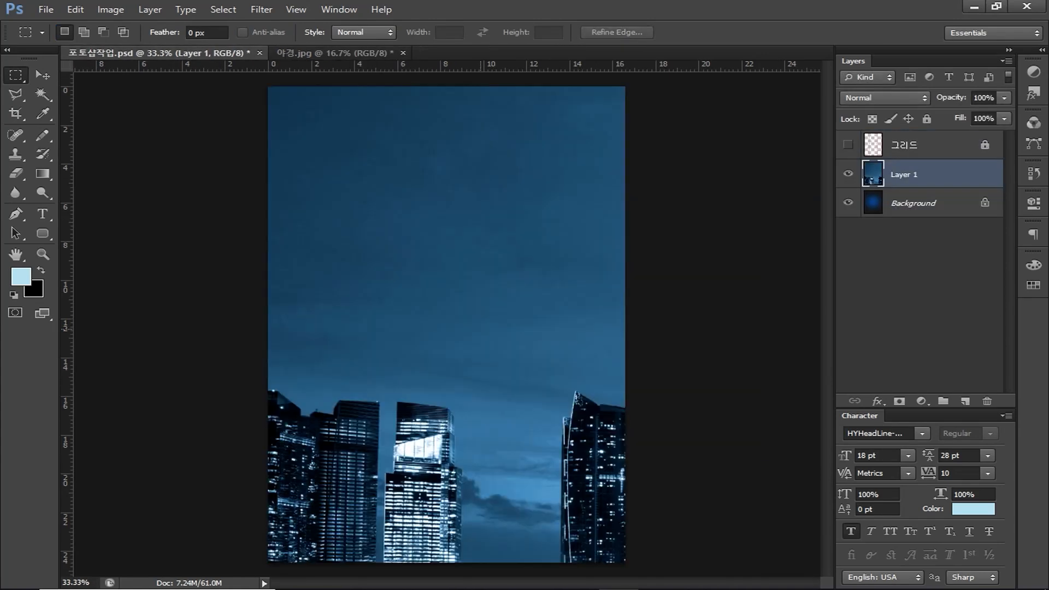
Step: Scale the pasted skyline down to cover the whole page, positioning the buildings across the middle with the 그리드 layer shown
key("ctrl+t")
key("ctrl+0")
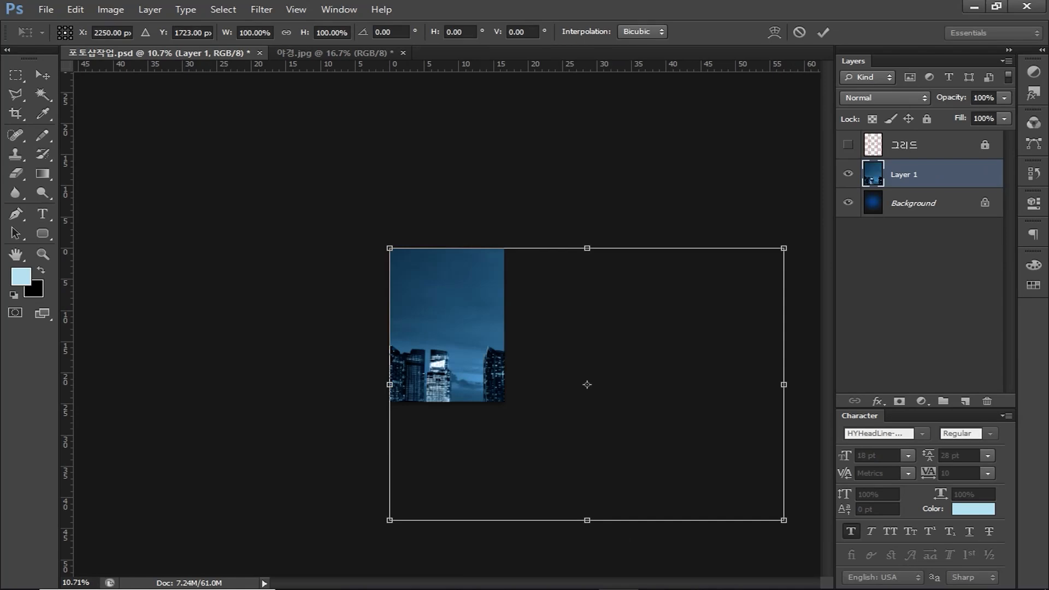
left_click_drag(783, 520, 733, 480)
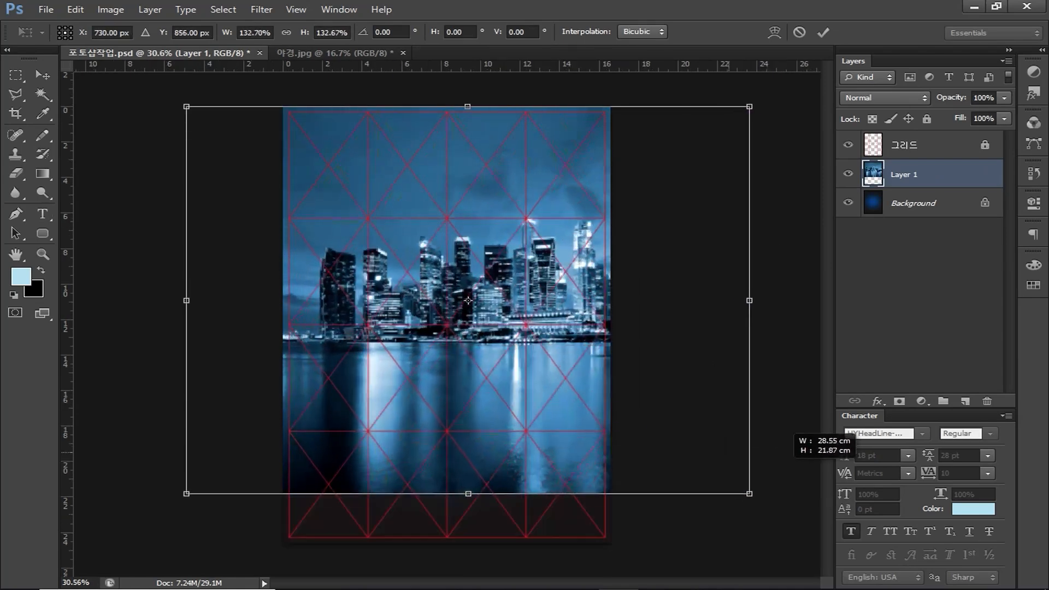
left_click_drag(748, 478, 780, 515)
left_click_drag(483, 312, 405, 328)
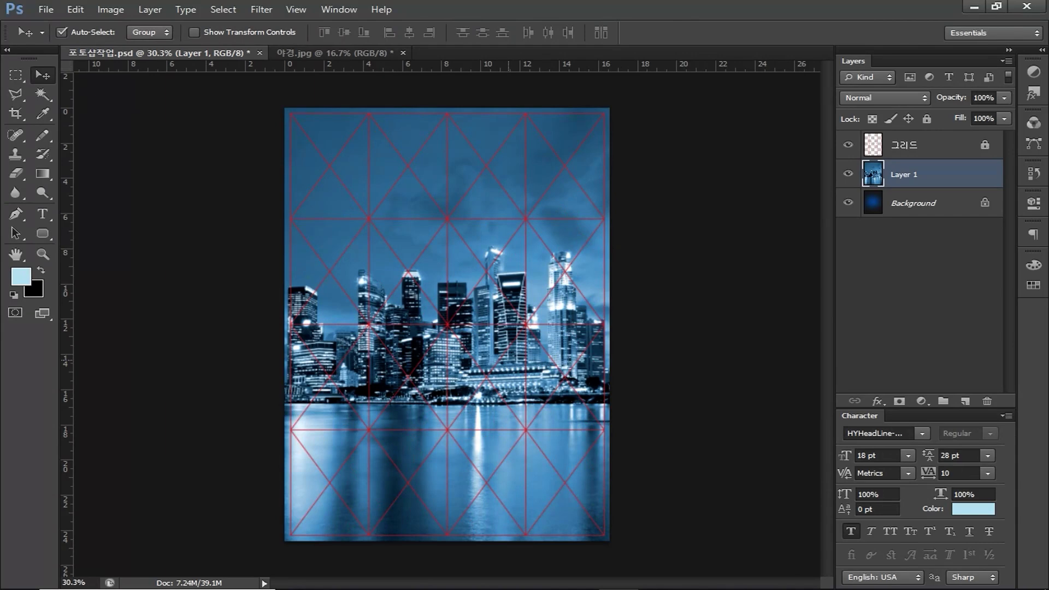
Step: Rename the pasted skyline layer as 야경
double_click(905, 174)
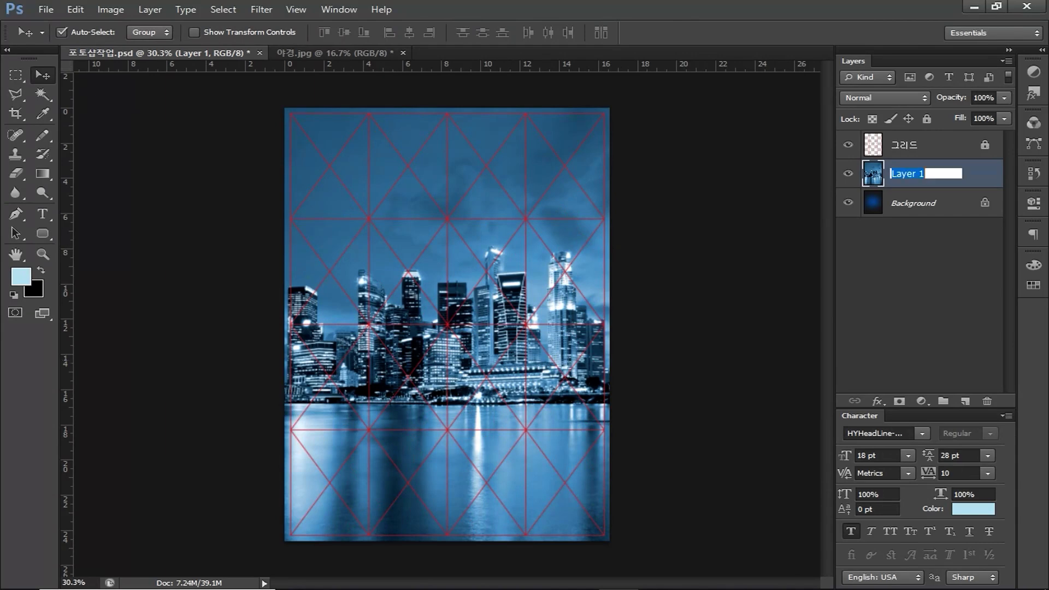
type("야경")
key("Return")
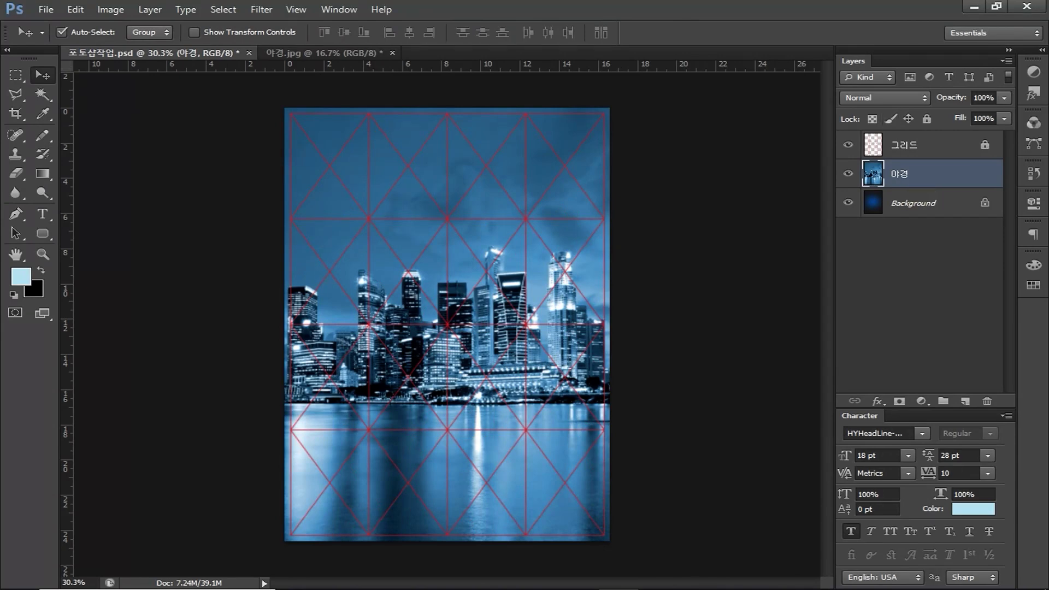
Step: Set the 야경 layer's blend mode to Lighter Color and its opacity to 70%
left_click(885, 98)
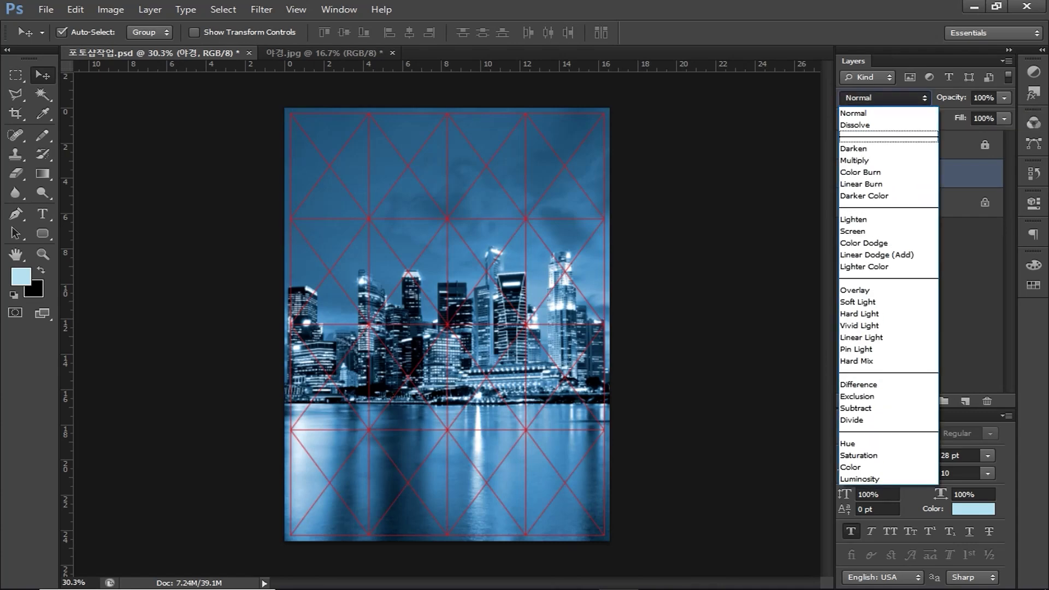
left_click(885, 267)
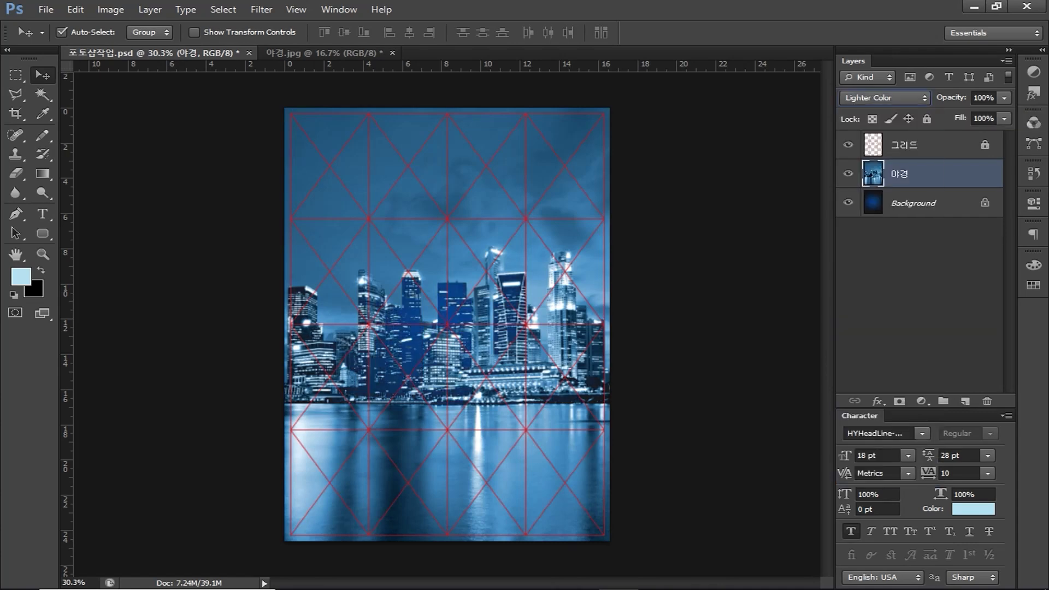
left_click(983, 98)
type("70")
key("Return")
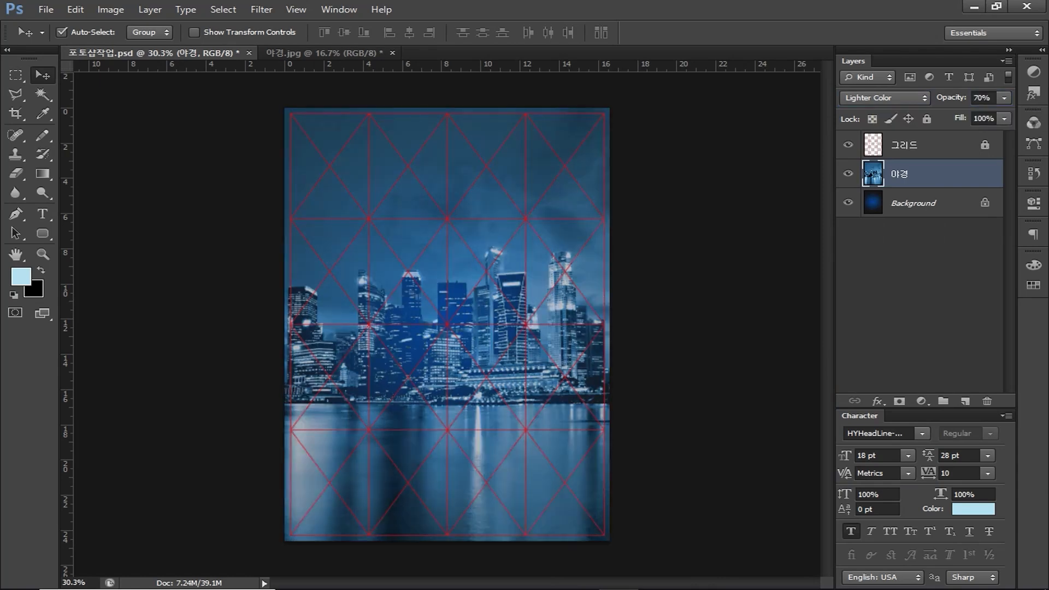
Step: Open 밤하늘.jpg, copy the whole night-sky image, and paste it above the 야경 layer in 포토샵작업.psd
left_click(46, 10)
left_click(64, 40)
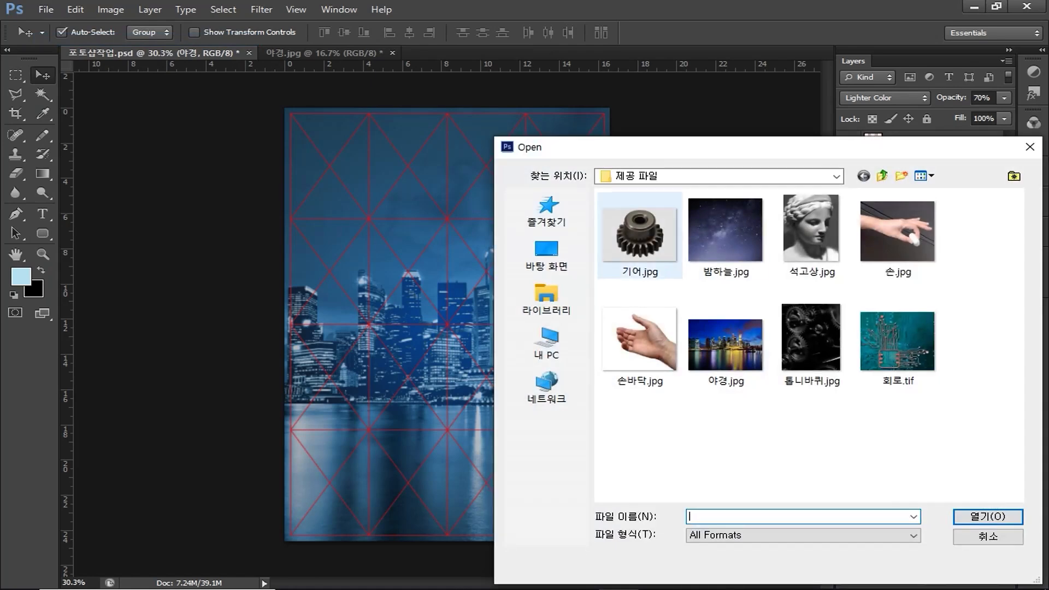
left_click(726, 235)
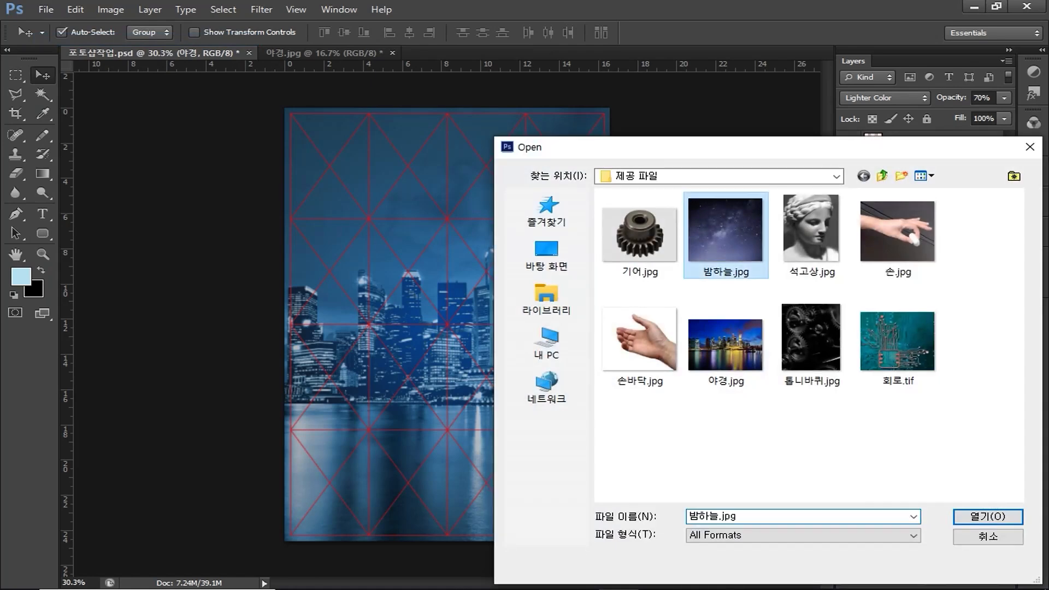
left_click(988, 517)
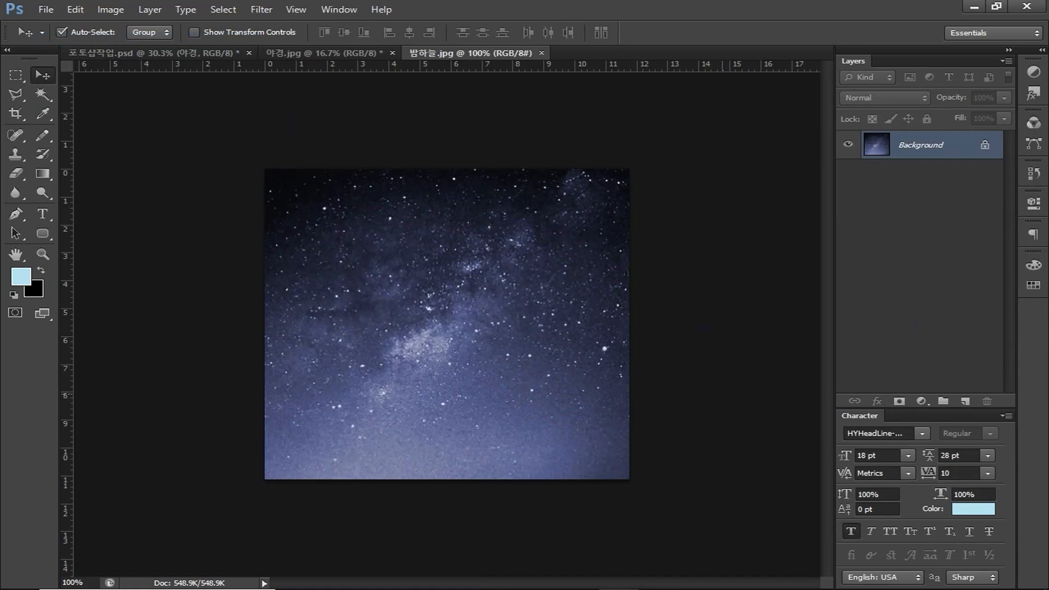
key("ctrl+a")
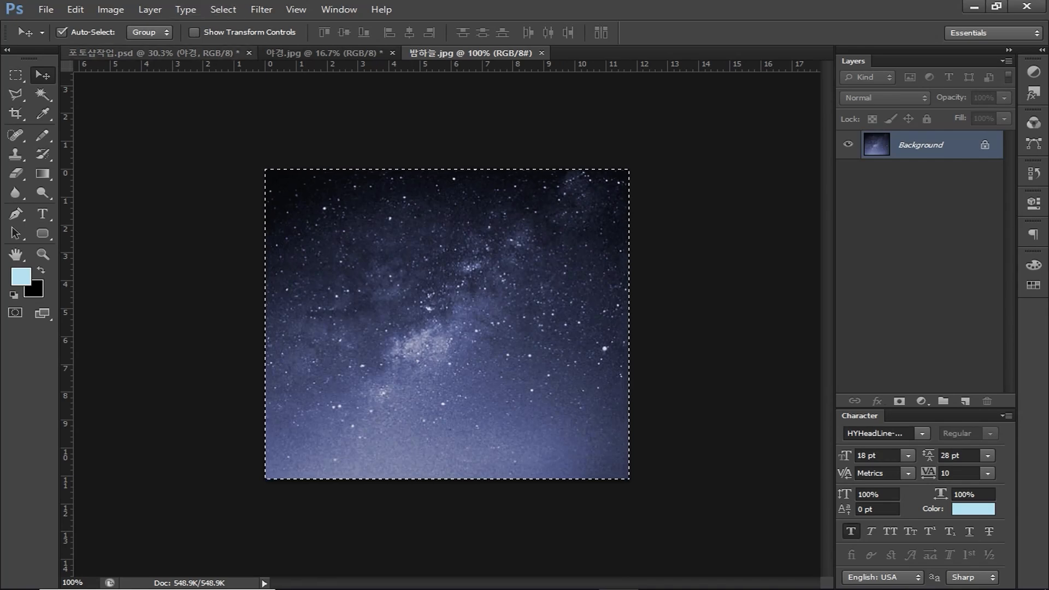
left_click(154, 53)
key("ctrl+v")
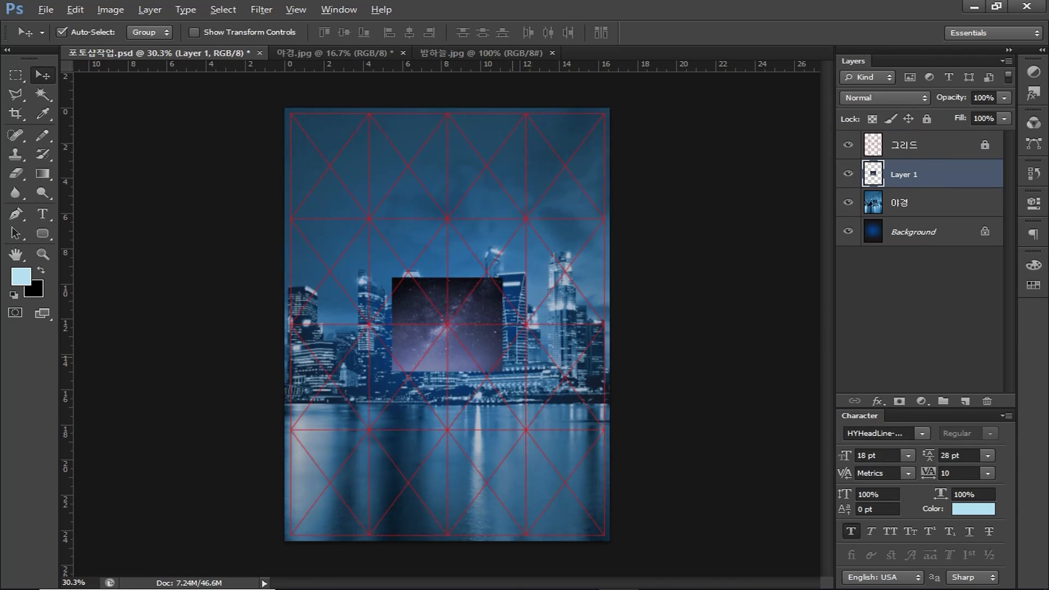
Step: Move the pasted night sky to the page's upper-left corner and enlarge it to cover the full page width down to the waterline
key("ctrl+minus")
key("ctrl+t")
left_click_drag(448, 306, 359, 165)
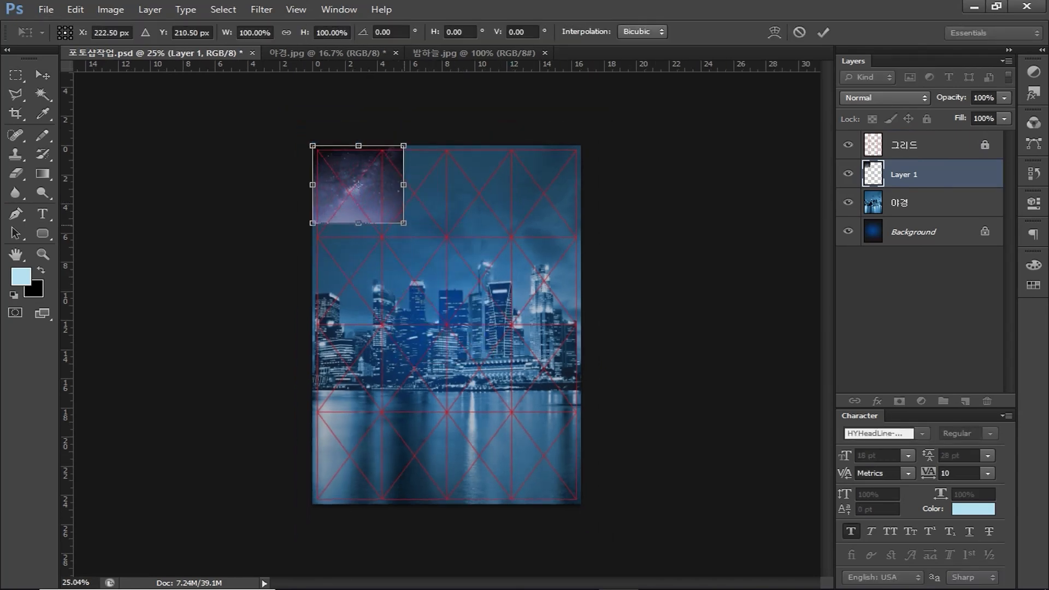
left_click_drag(404, 223, 601, 392)
key("Return")
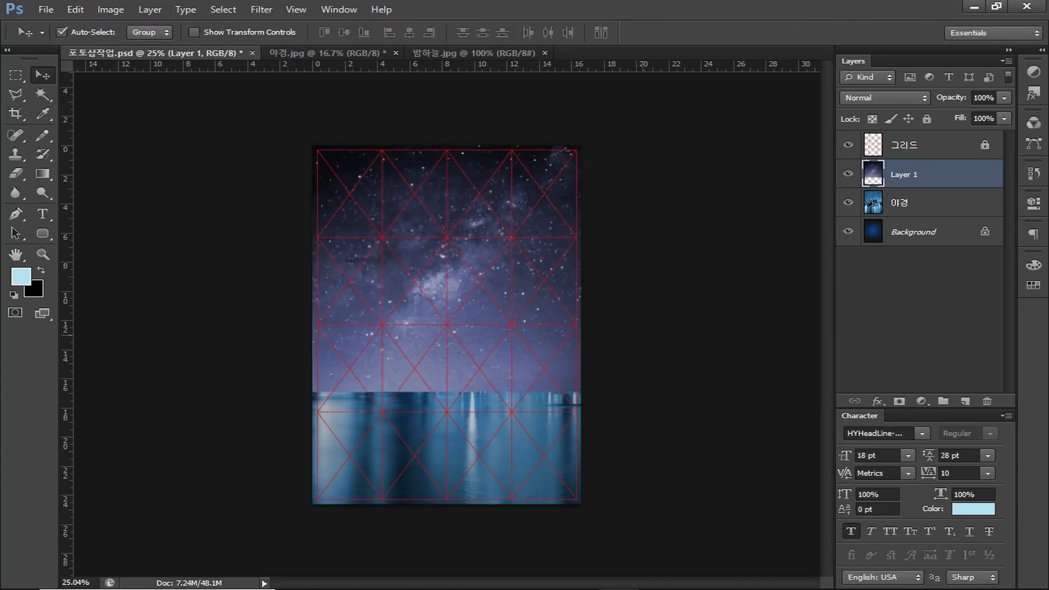
Step: Colorize the night-sky layer a muted blue with Hue/Saturation and set its blend mode to Overlay
left_click(111, 9)
mouse_move(137, 47)
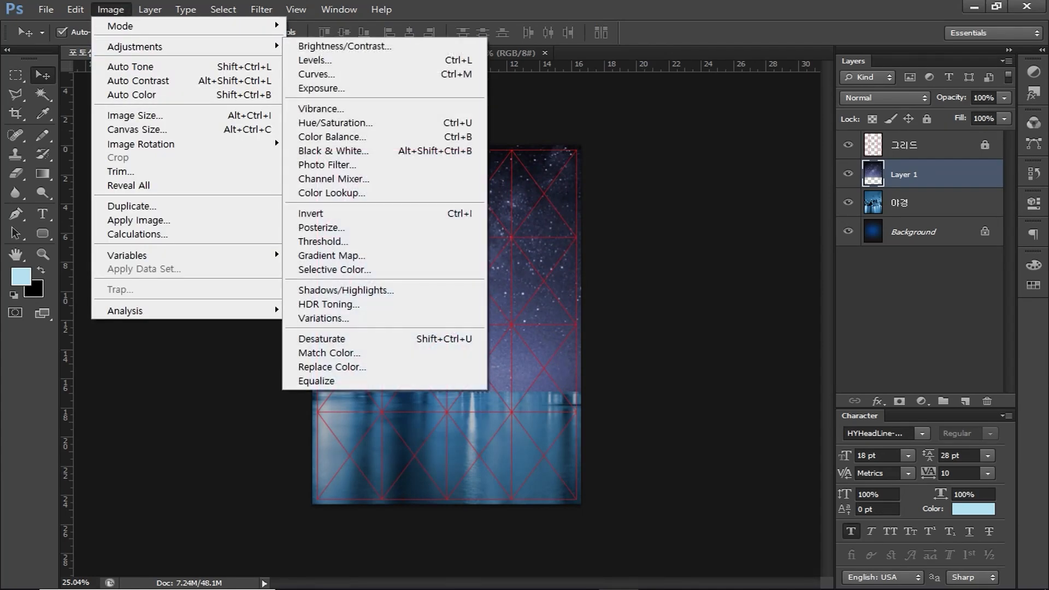
left_click(334, 122)
left_click(905, 478)
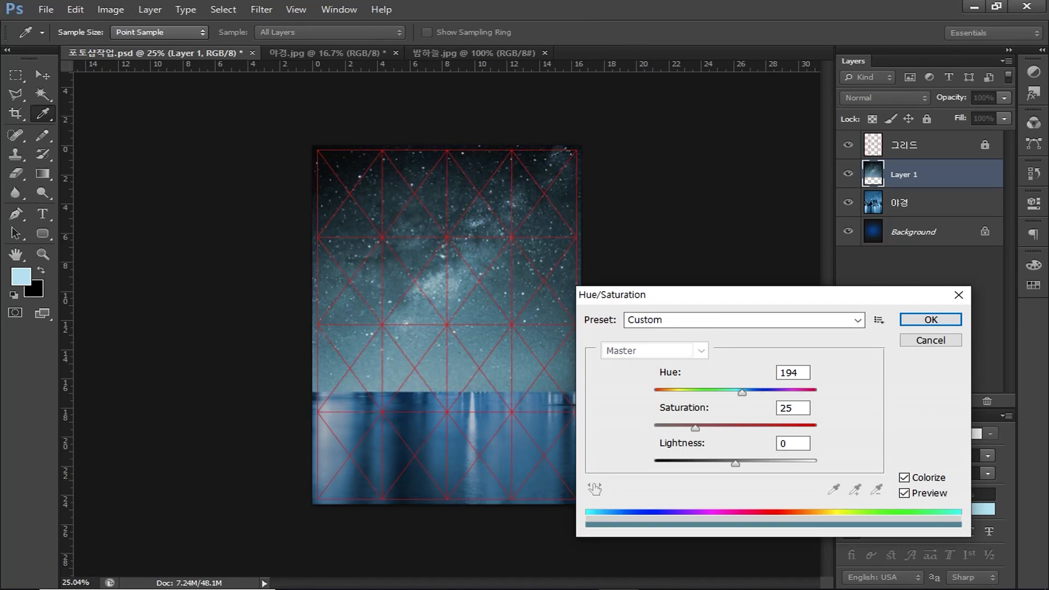
left_click_drag(743, 392, 748, 393)
key("Return")
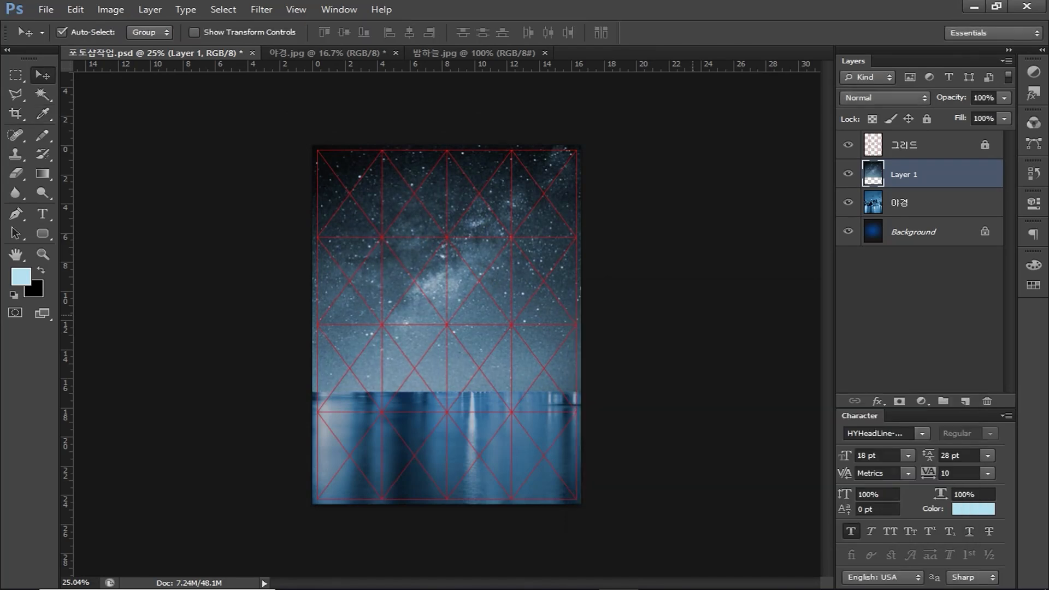
left_click(886, 98)
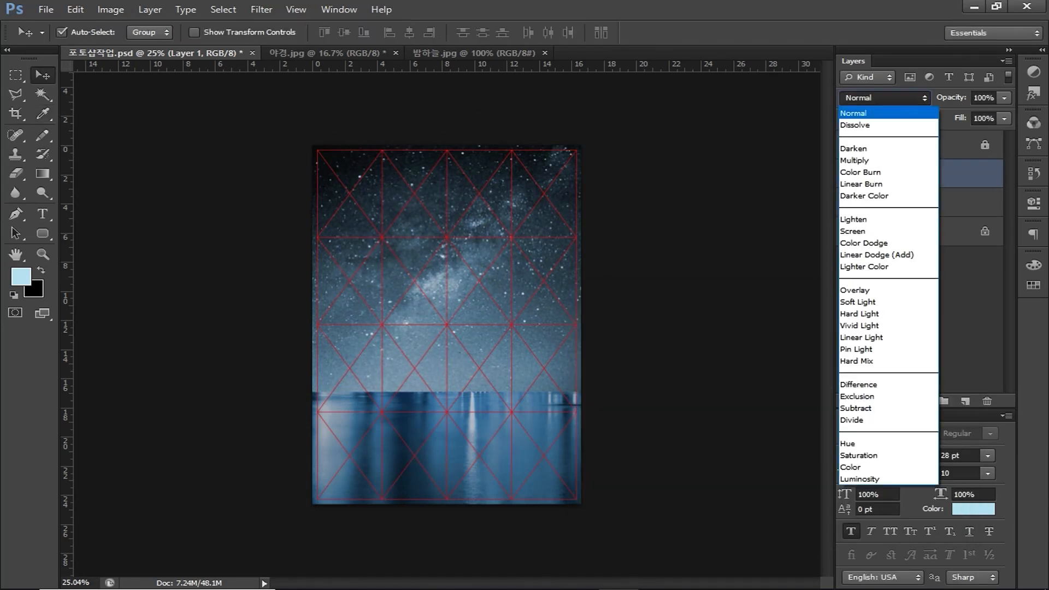
left_click(868, 290)
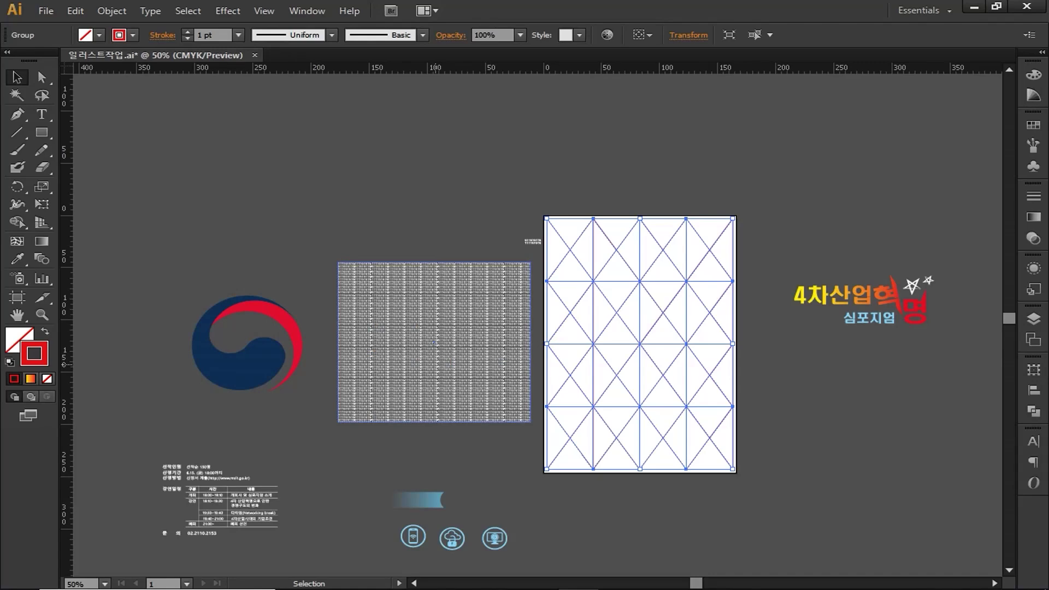
Step: Copy the binary-digit pattern from 일러스트작업.ai in Illustrator, paste it into the Photoshop poster as pixels, and align it with the page's upper edge
left_click(436, 364)
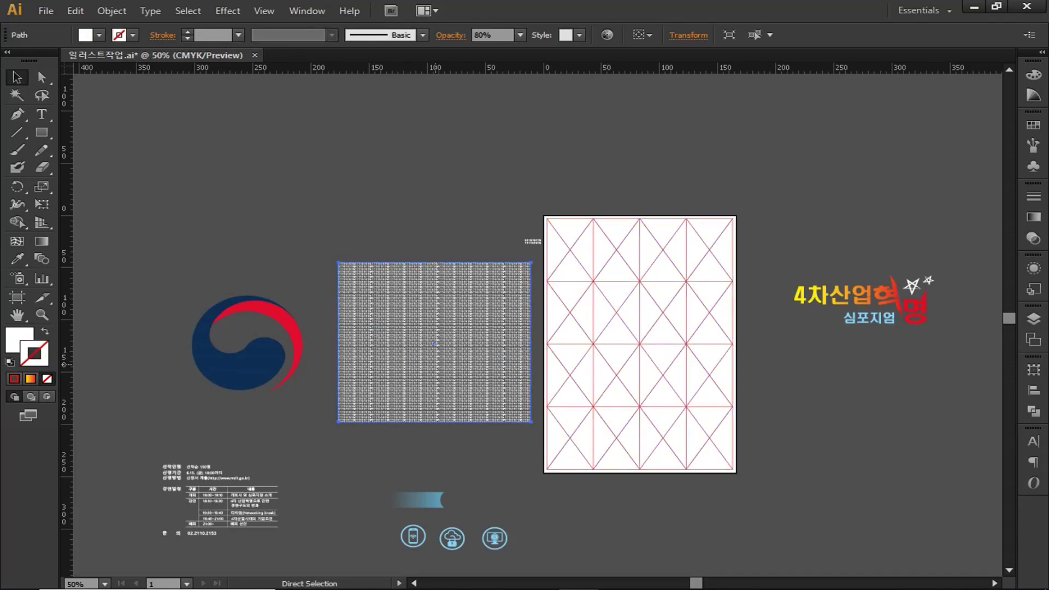
key("alt+Tab")
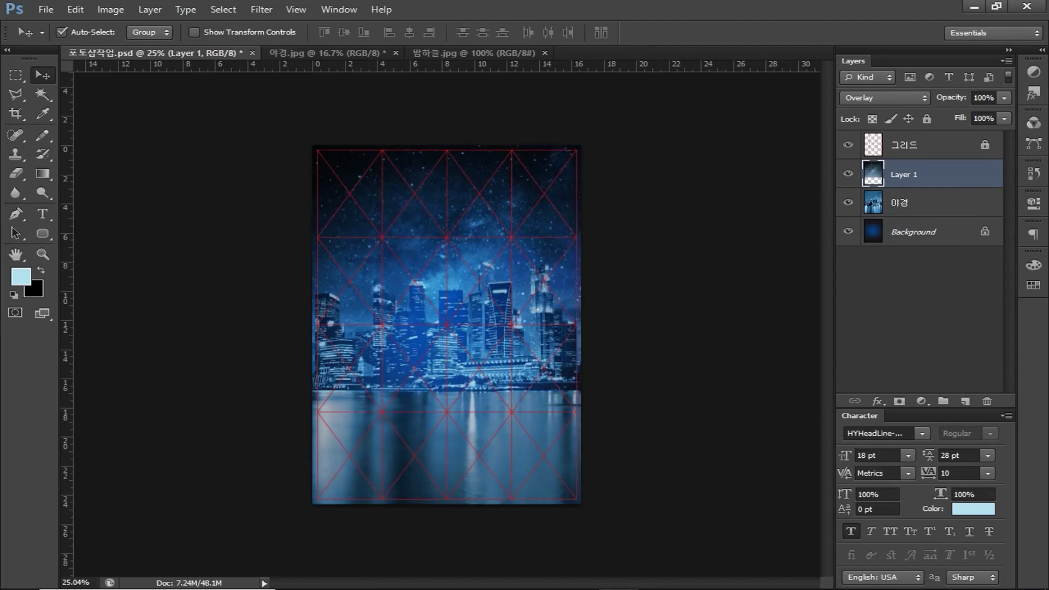
key("ctrl+v")
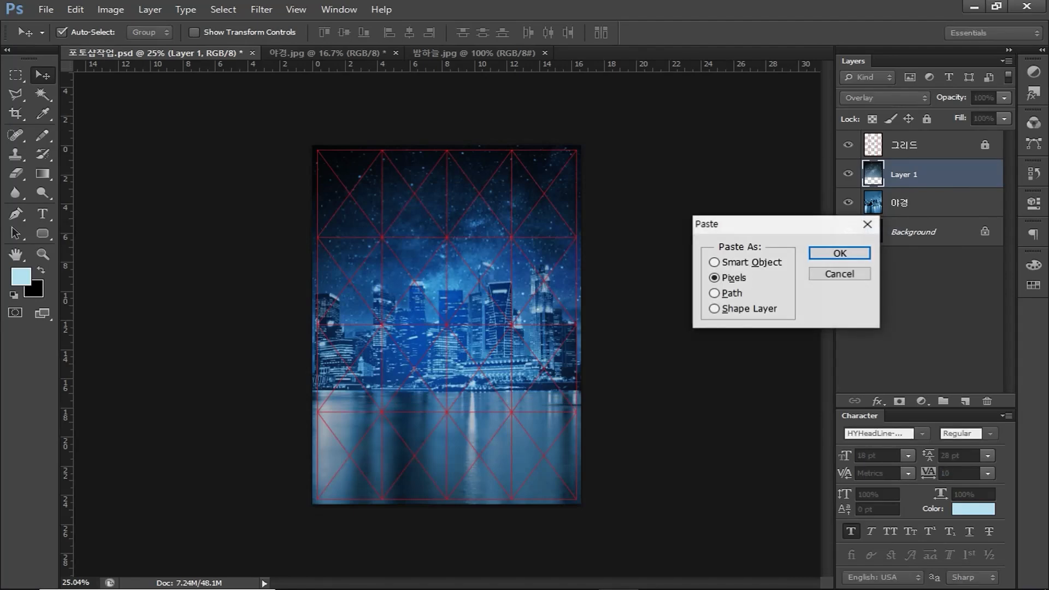
left_click(834, 252)
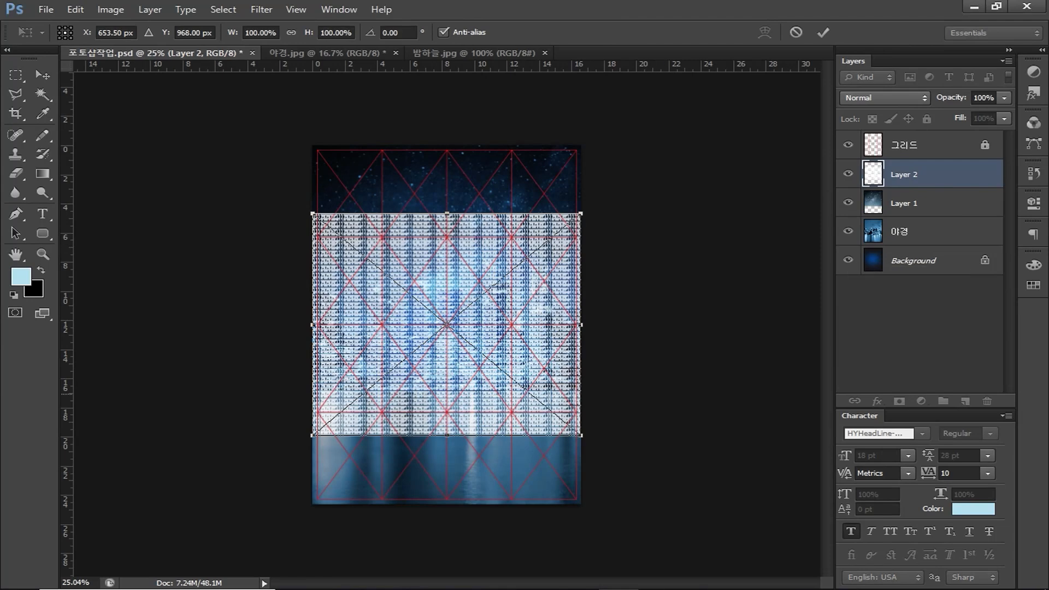
left_click_drag(498, 401, 498, 336)
key("Return")
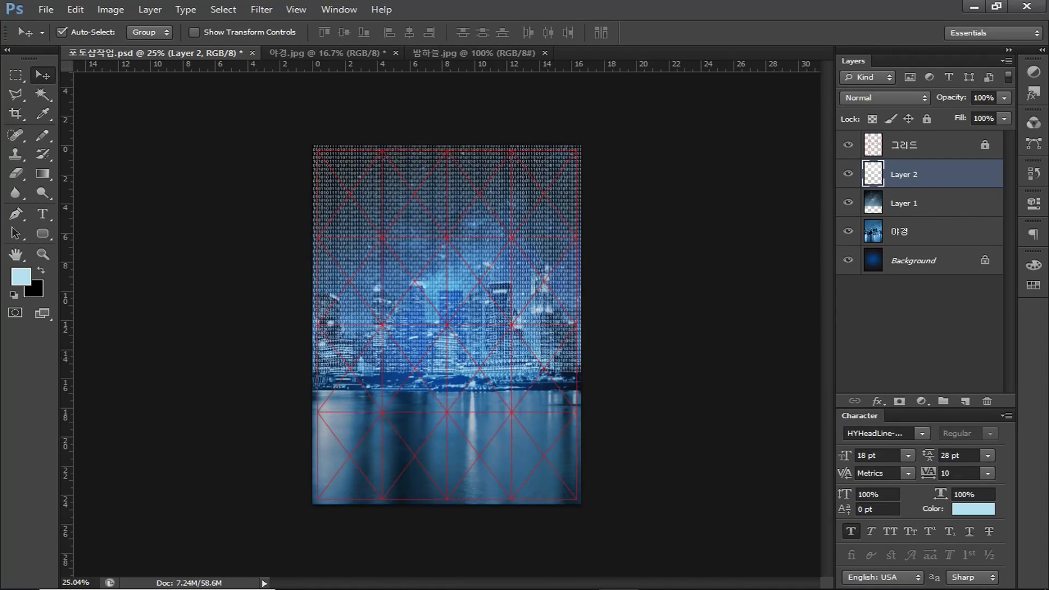
Step: Rename the pasted pattern layer as 011패턴
double_click(905, 174)
type("011패트")
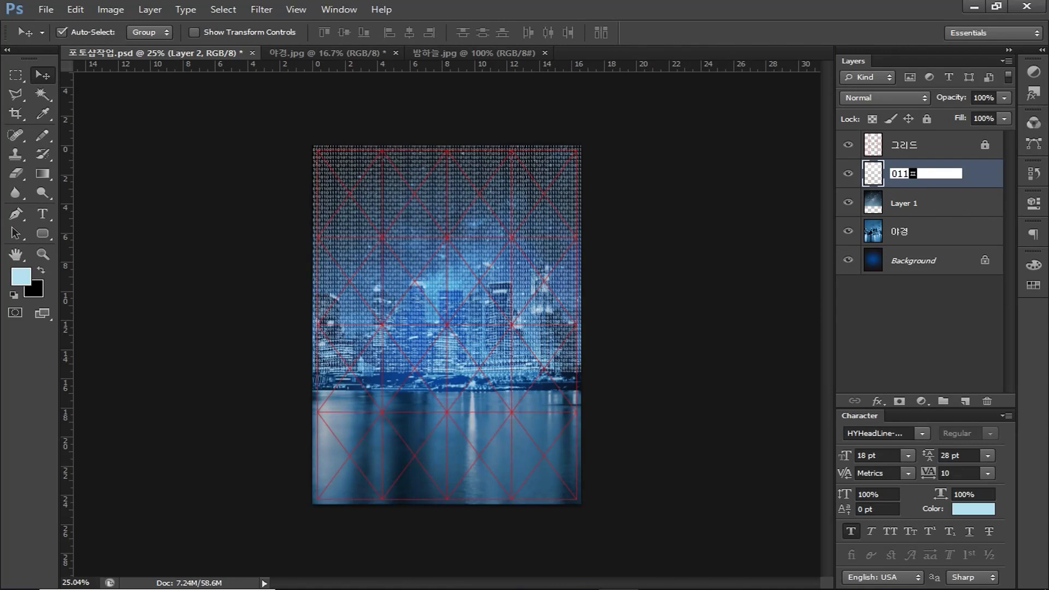
type("ㄴ")
key("Return")
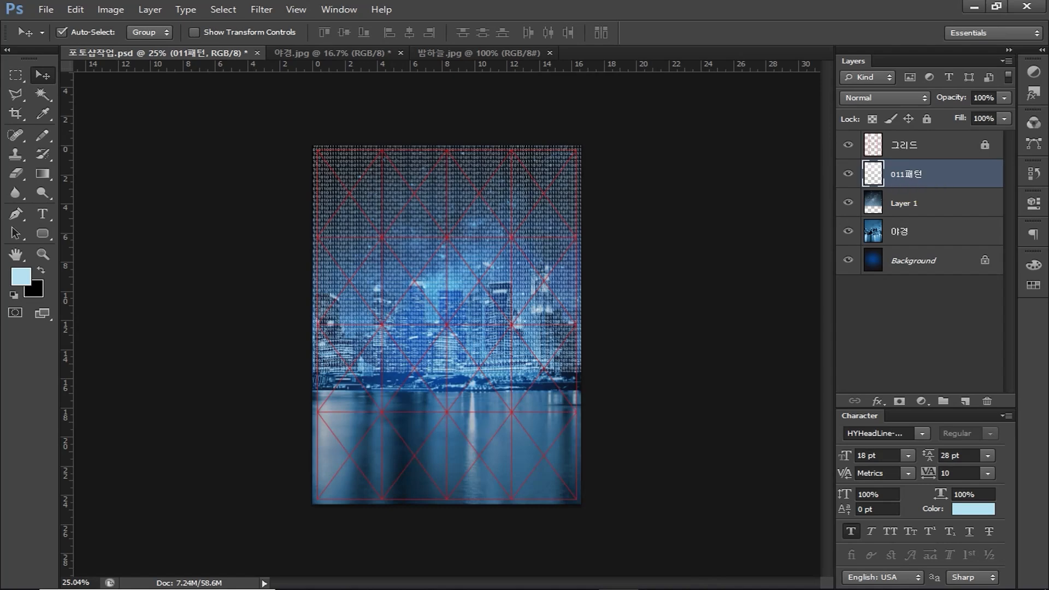
Step: Add a mask to the 011패턴 layer and draw a black-to-white linear gradient on it, fading the pattern out downward into the buildings
left_click(899, 401)
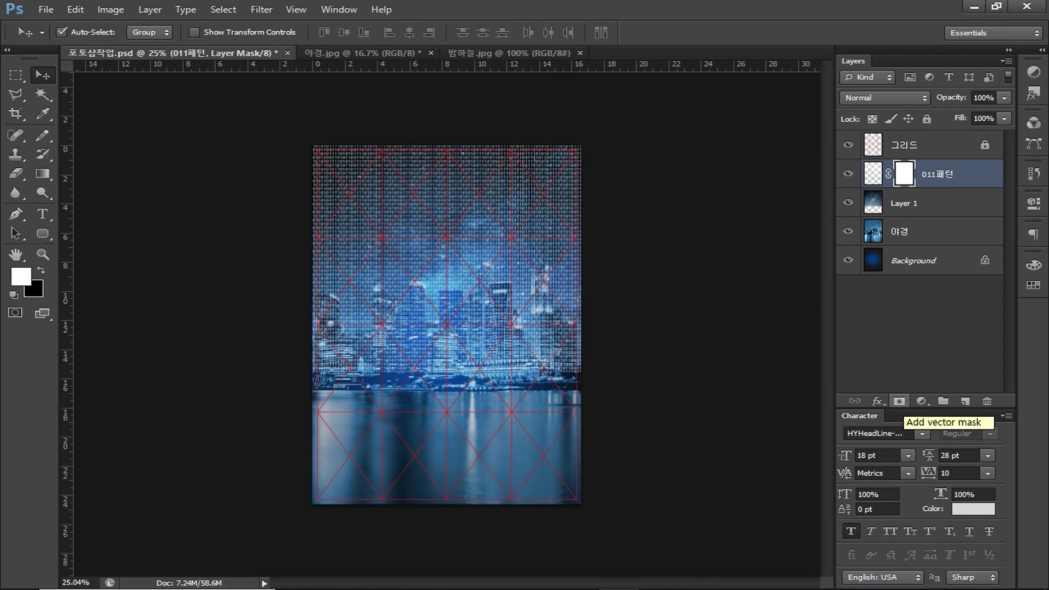
key("g")
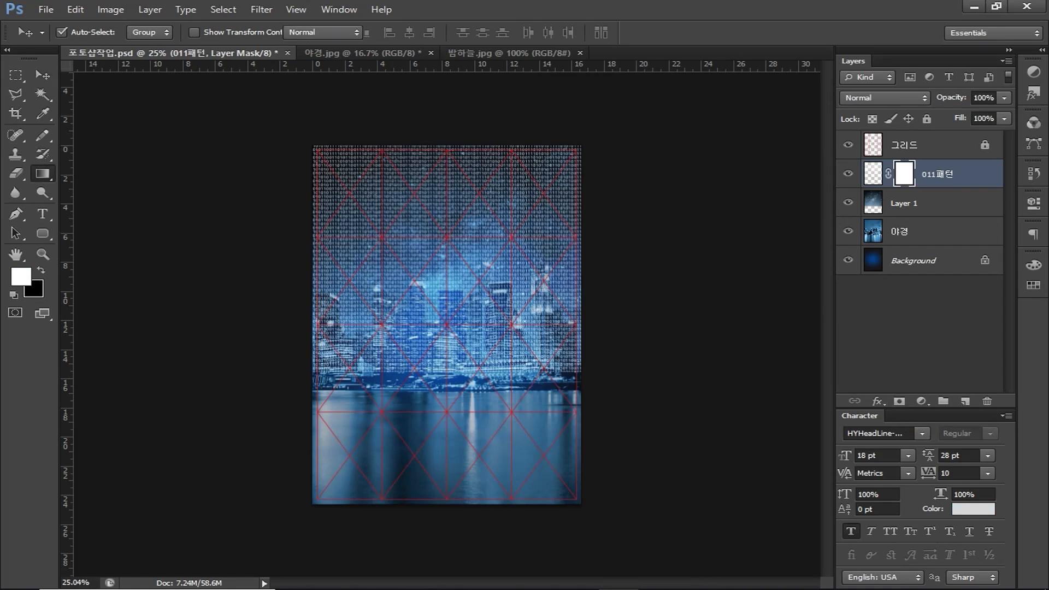
left_click(118, 33)
left_click(77, 65)
key("Return")
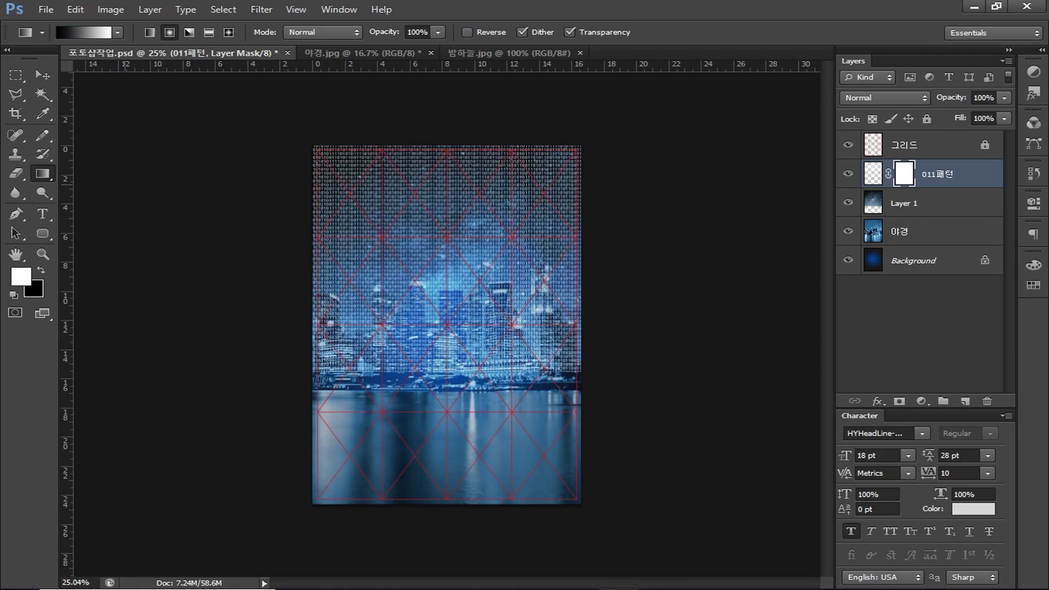
left_click(149, 32)
left_click_drag(454, 199, 454, 377)
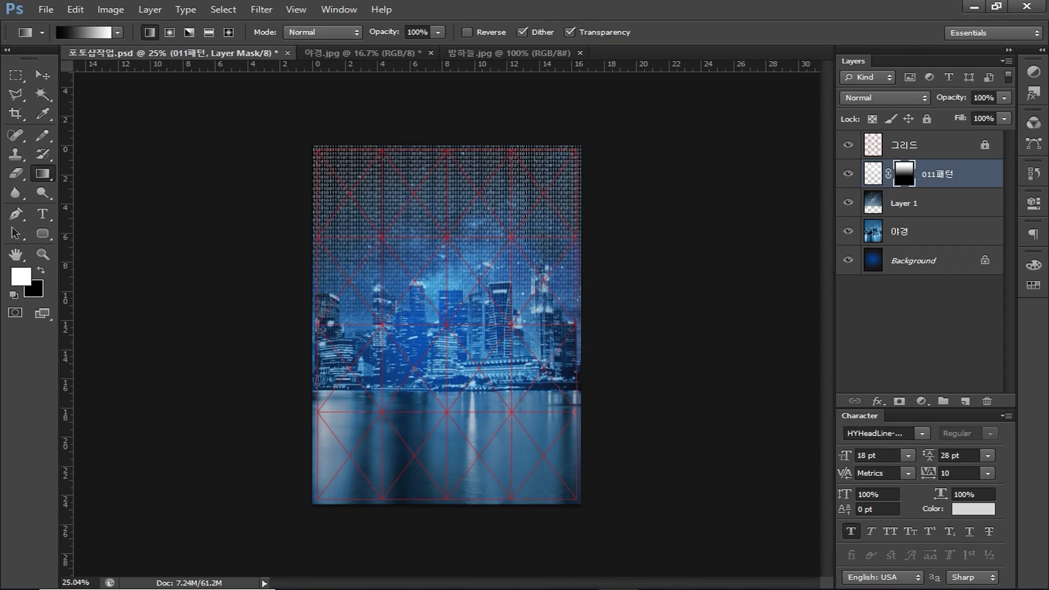
left_click_drag(459, 334, 459, 150)
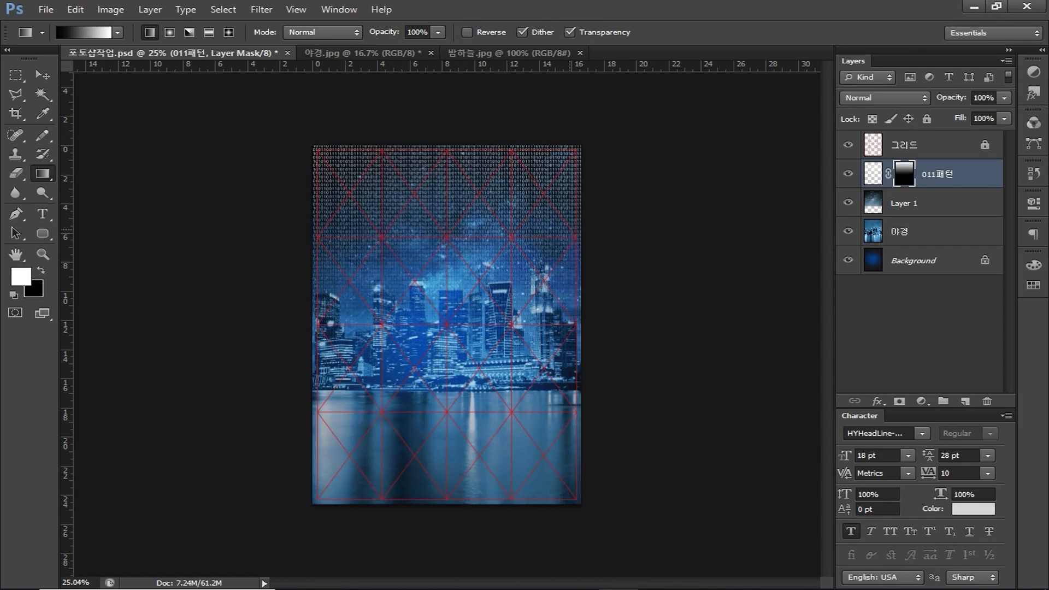
Step: Start a new document and set its size to 10 mm wide by 10 mm high
left_click(46, 10)
left_click(61, 26)
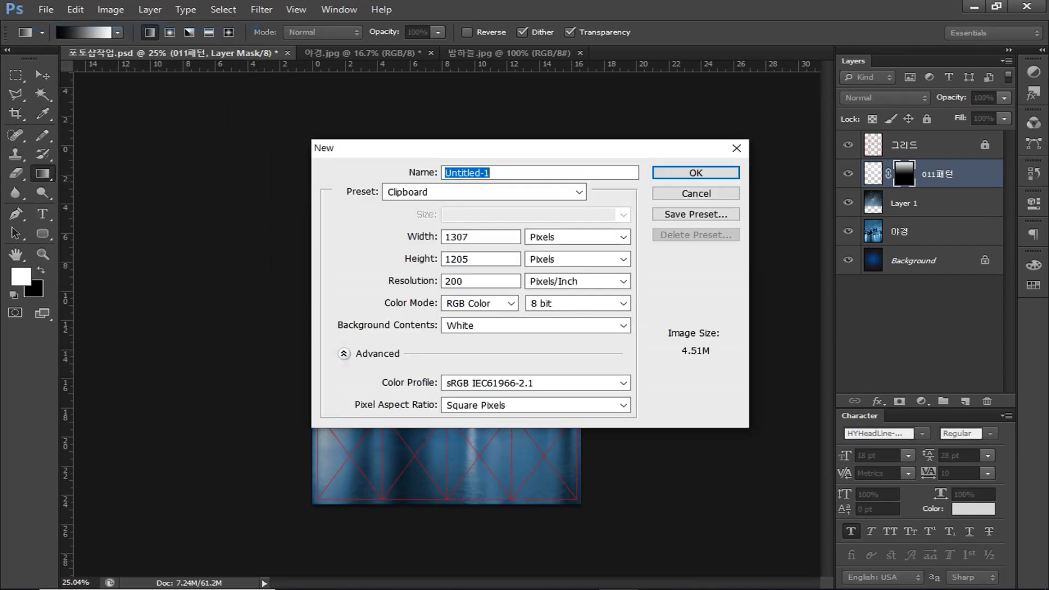
key("Tab")
key("Tab")
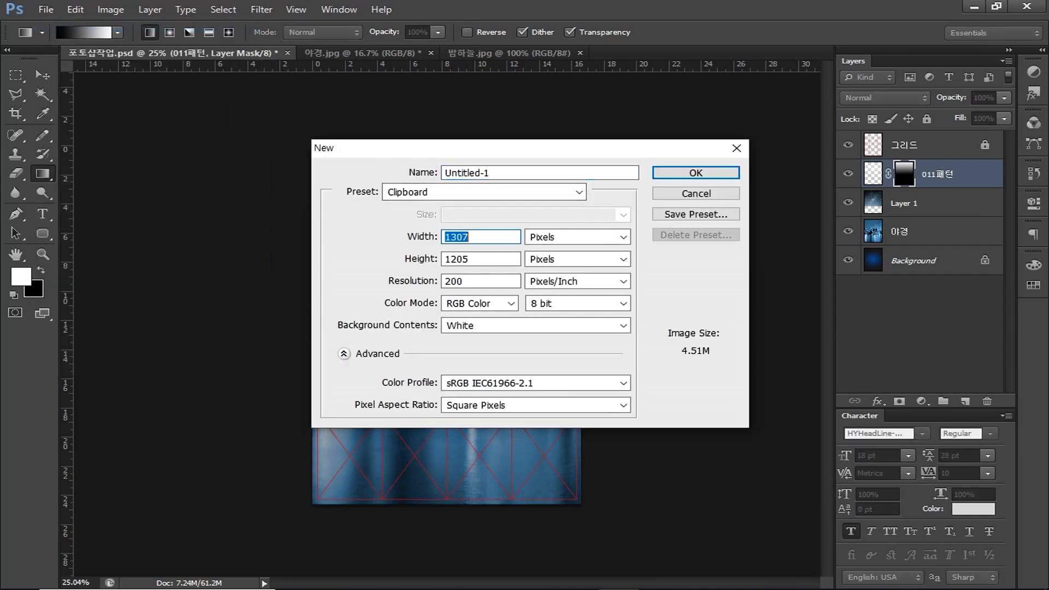
type("10")
left_click(574, 236)
left_click(558, 287)
double_click(462, 259)
type("10")
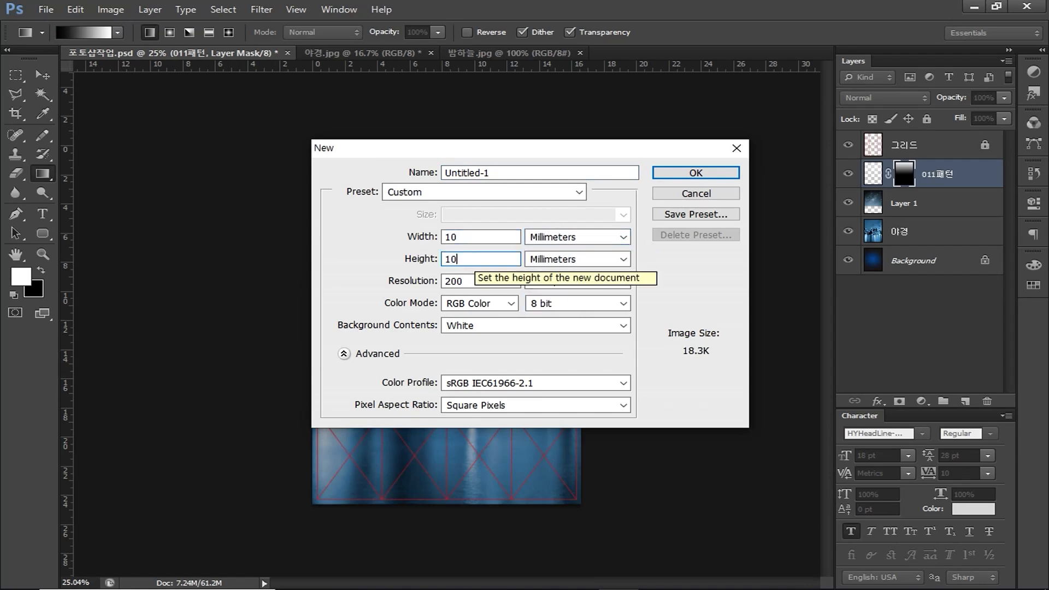
Step: Set the new document's resolution to 75 pixels/inch and its background contents to Transparent, and create it
key("Tab")
type("75")
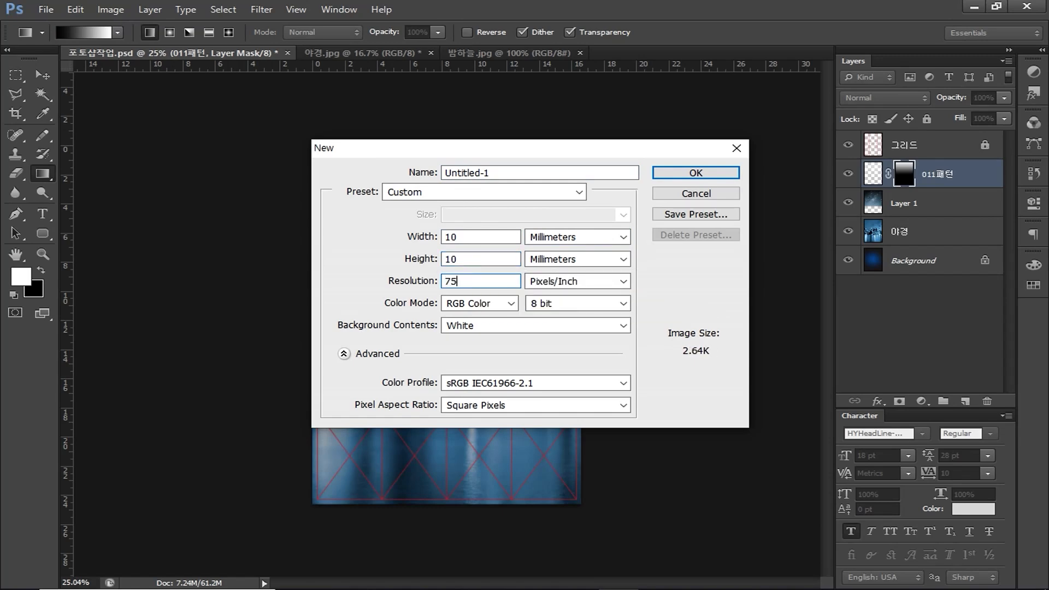
left_click(525, 326)
key("Down")
key("Down")
key("Return")
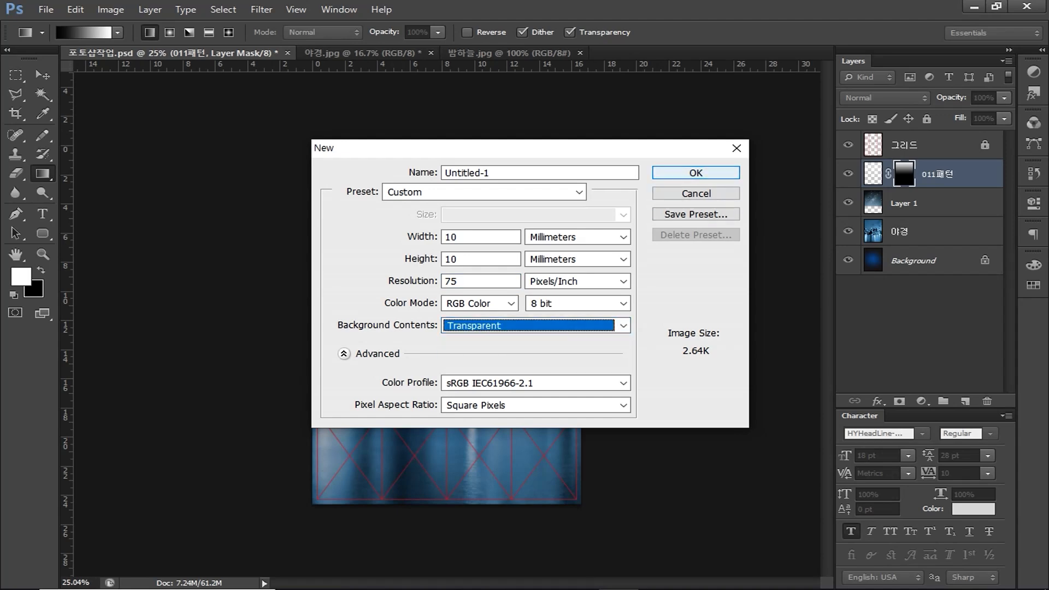
left_click(696, 173)
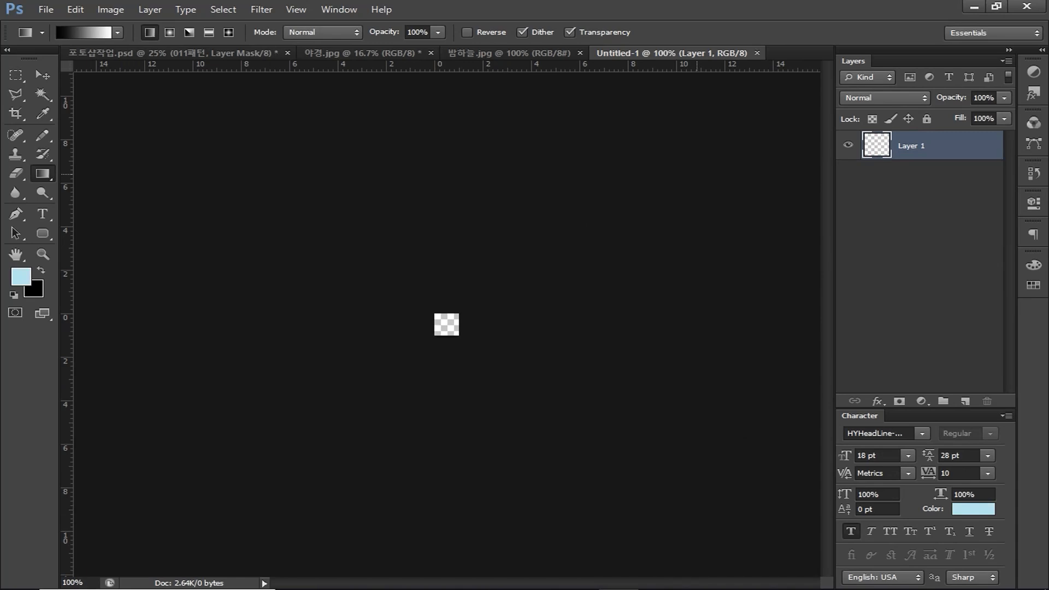
Step: Select the leftmost one-pixel column of the transparent tile with the Single Column Marquee, set the foreground to white and fill the column
scroll(453, 345, "up", 20)
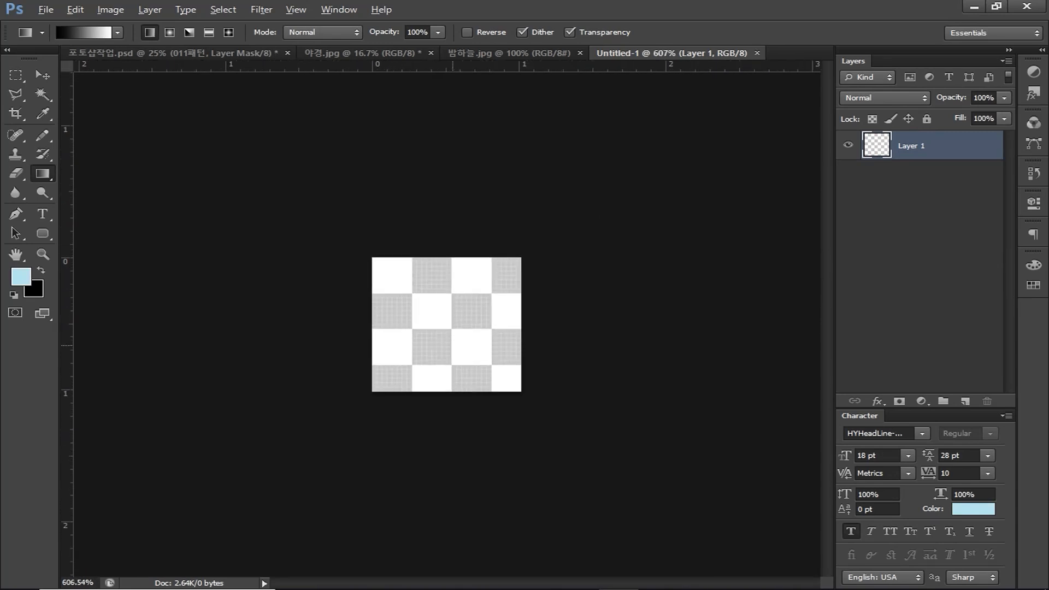
key("alt")
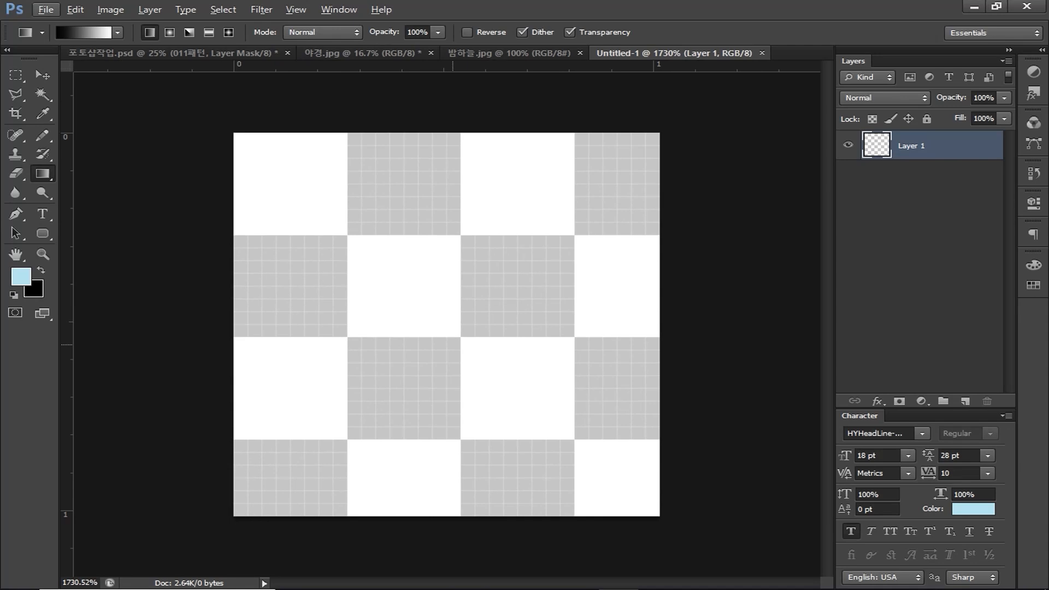
left_click(15, 74)
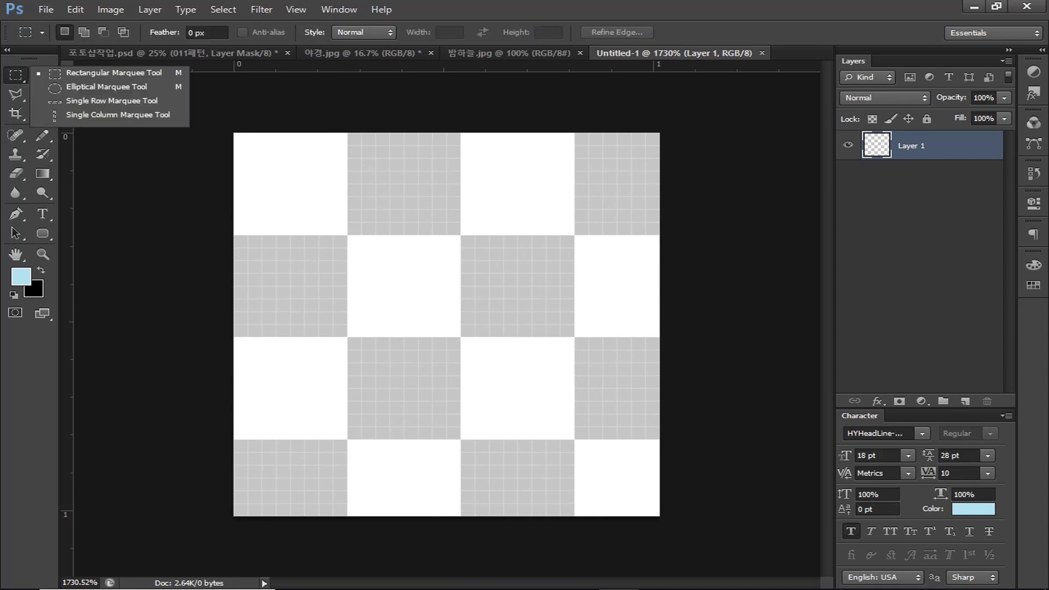
left_click(118, 114)
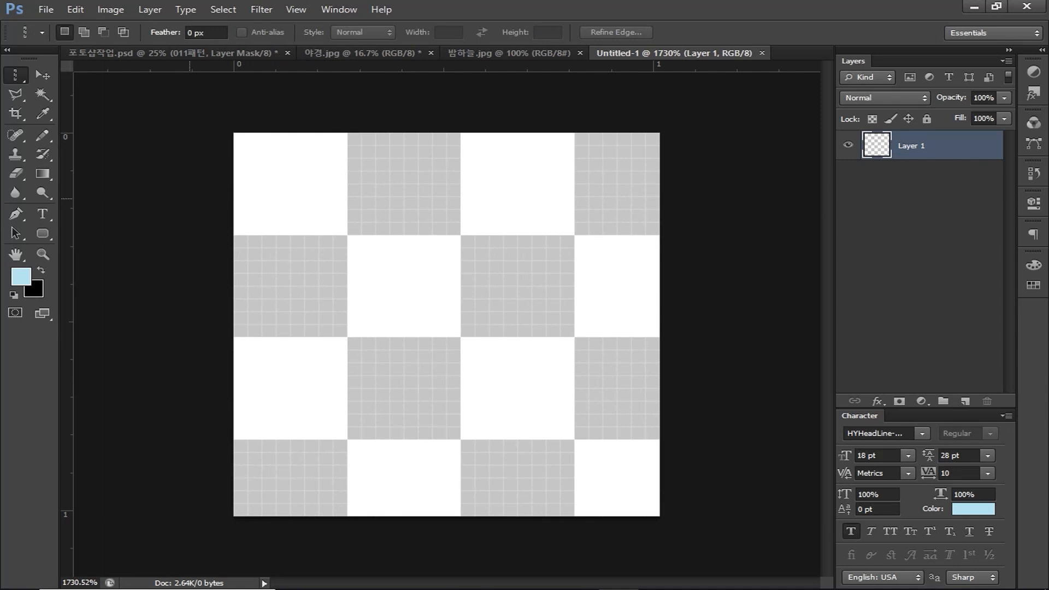
left_click(243, 220)
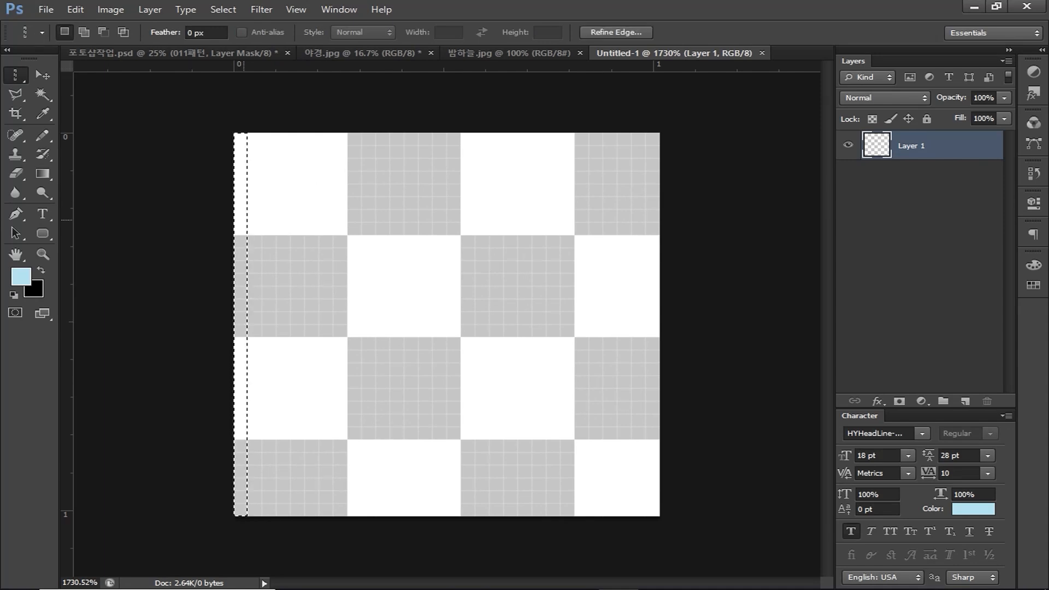
left_click(20, 277)
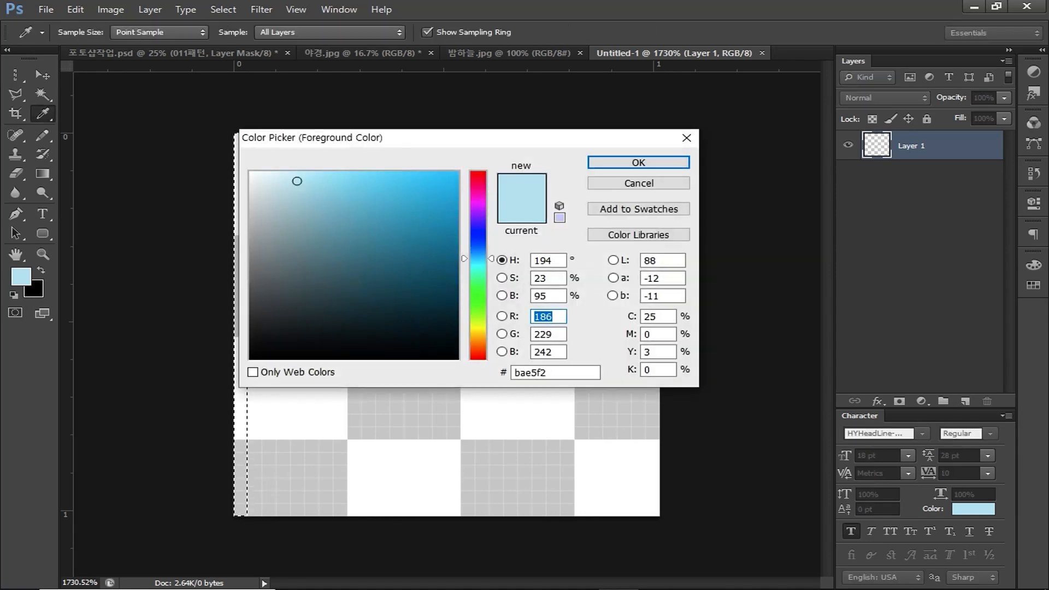
left_click(249, 172)
left_click(638, 162)
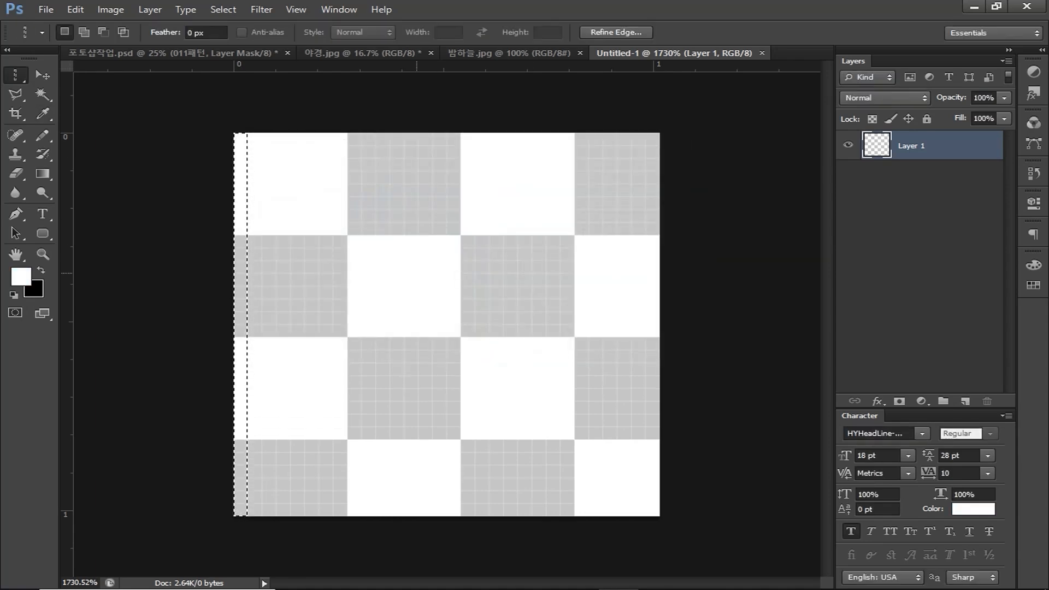
key("alt+BackSpace")
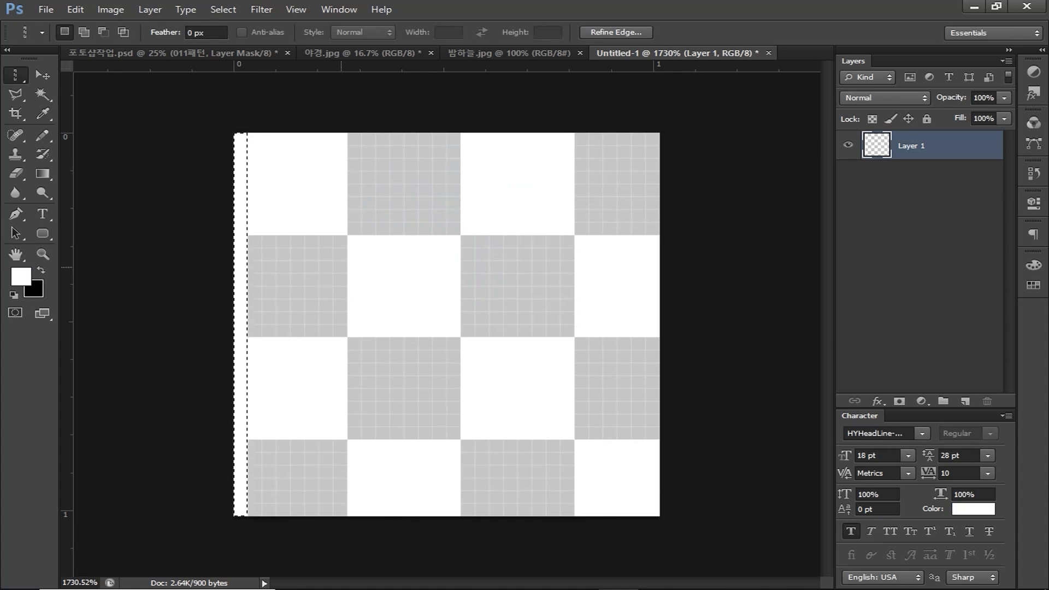
Step: Fill the tile's bottom pixel row with white using the Single Row Marquee, and define a pattern named 타일
left_click(82, 102)
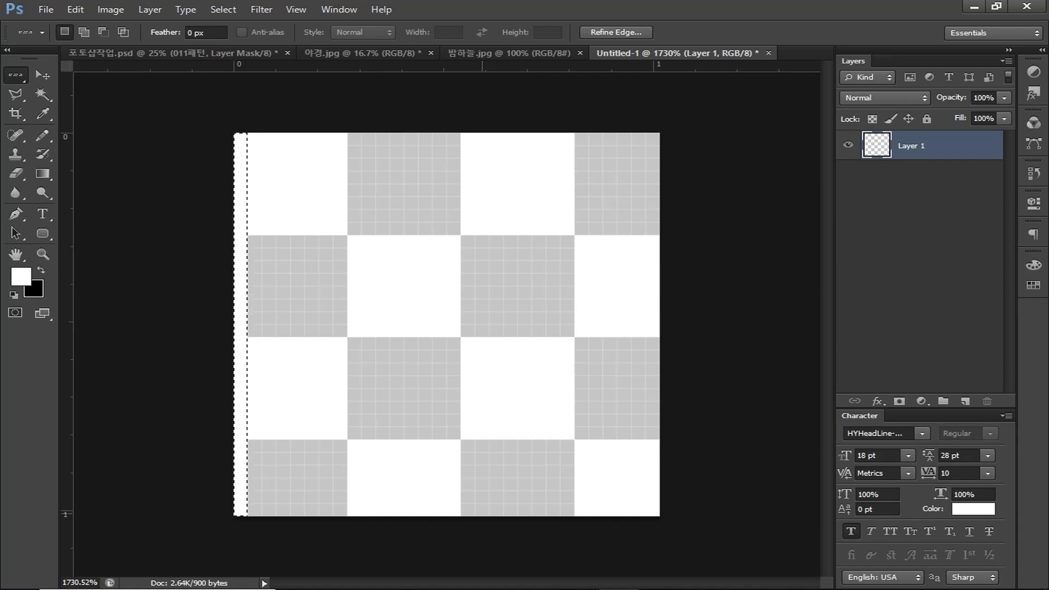
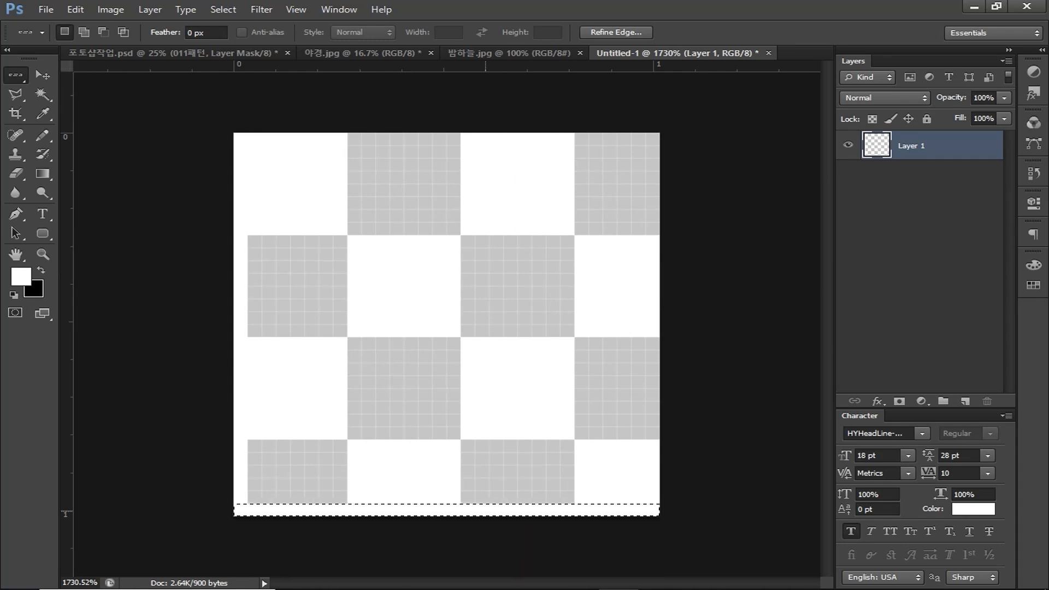
left_click(75, 9)
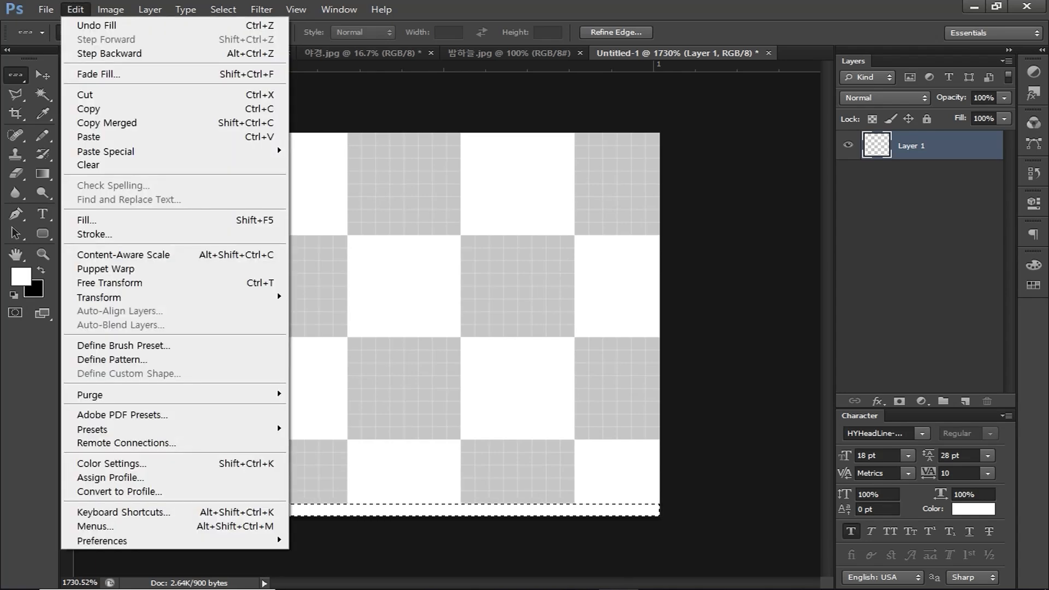
left_click(112, 360)
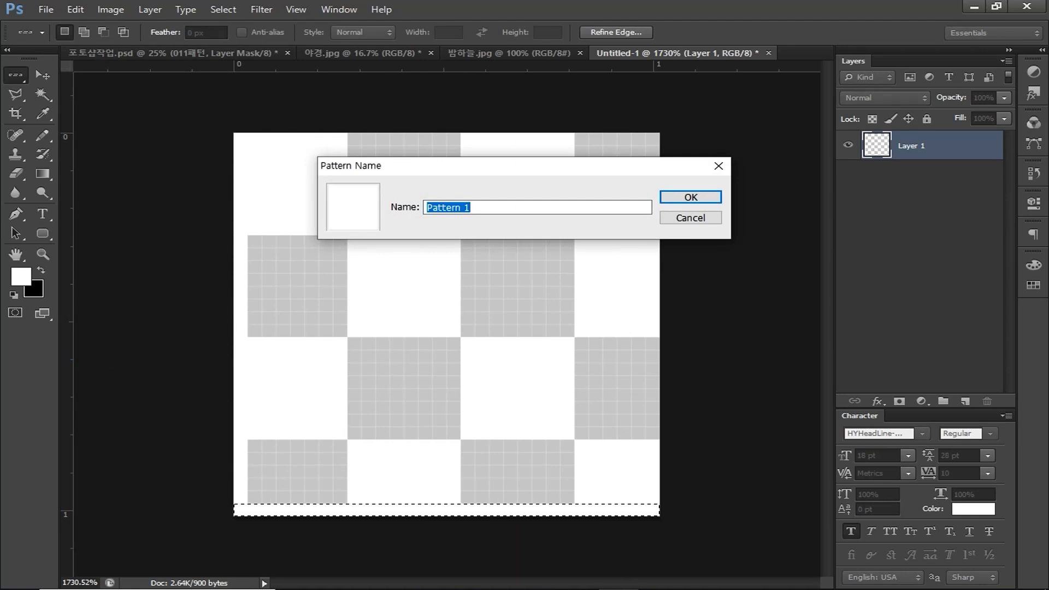
type("타일")
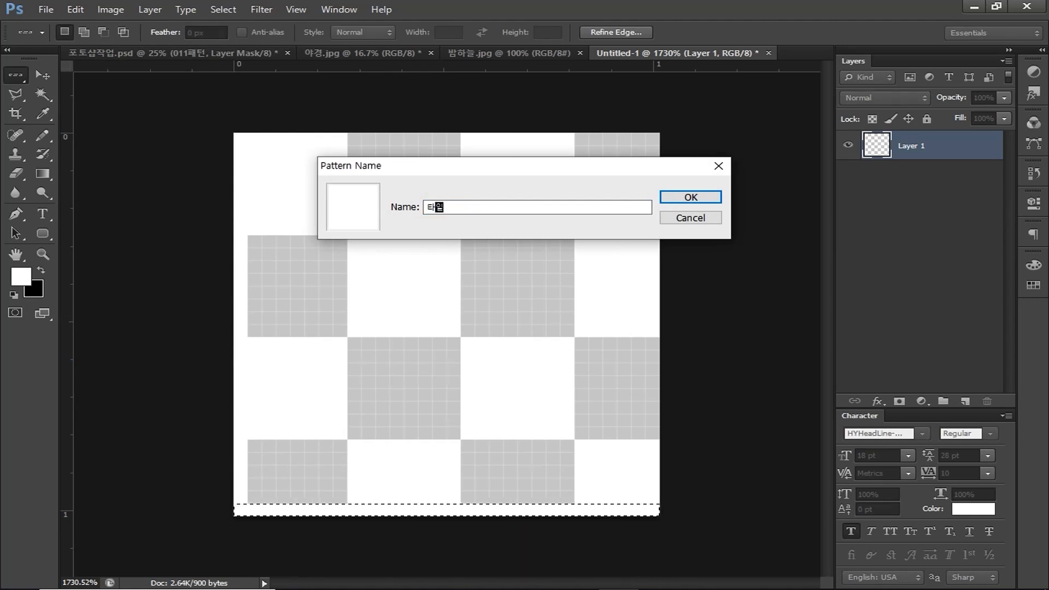
key("Return")
Step: In 포토샵작업.psd, add a new layer above 011패턴 and name it 바닥패턴
key("ctrl+Tab")
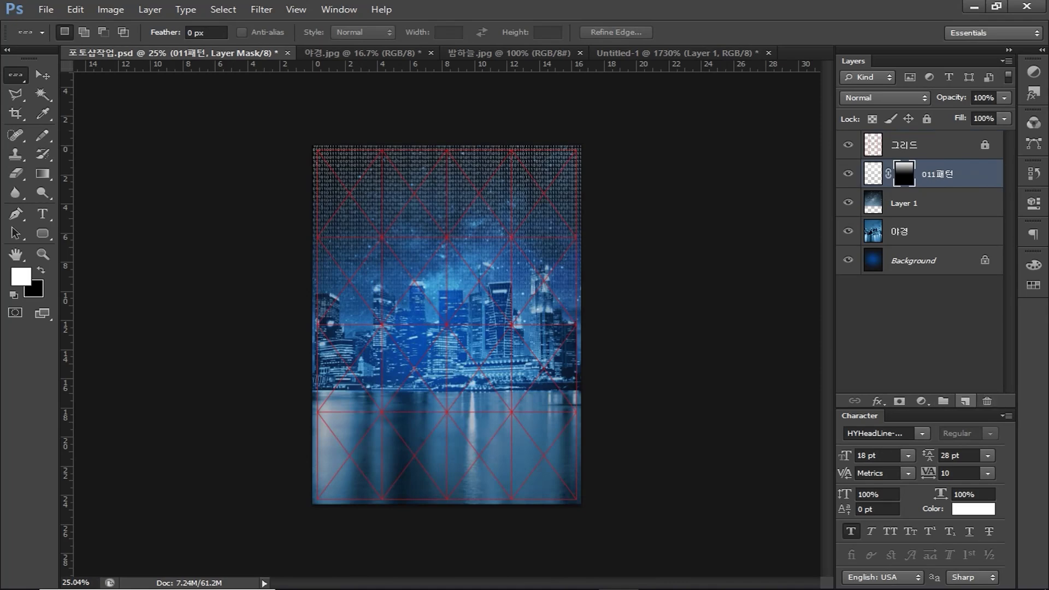
left_click(965, 401)
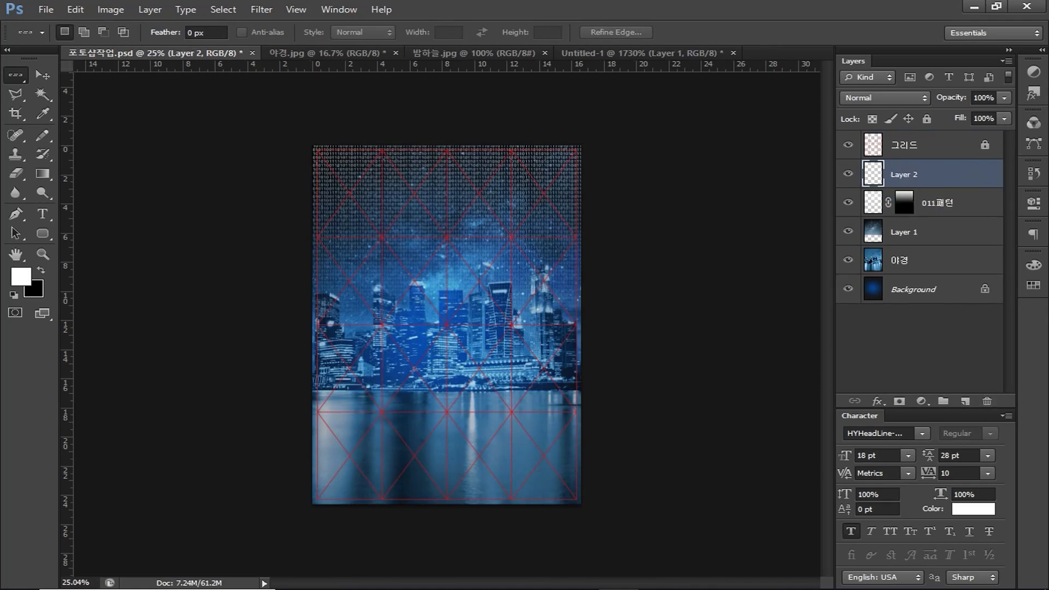
double_click(905, 174)
type("바닥패턴")
key("Return")
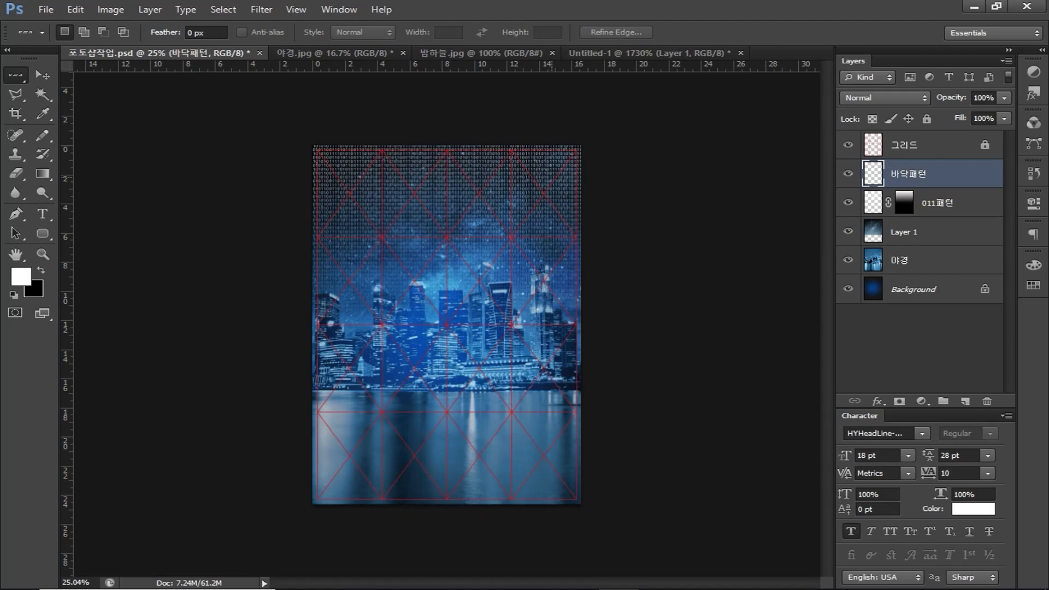
Step: Select the water area below the skyline and fill it with the transparent line tile pattern, using Linear Dodge (Add) at 40% opacity
right_click(15, 75)
left_click(82, 74)
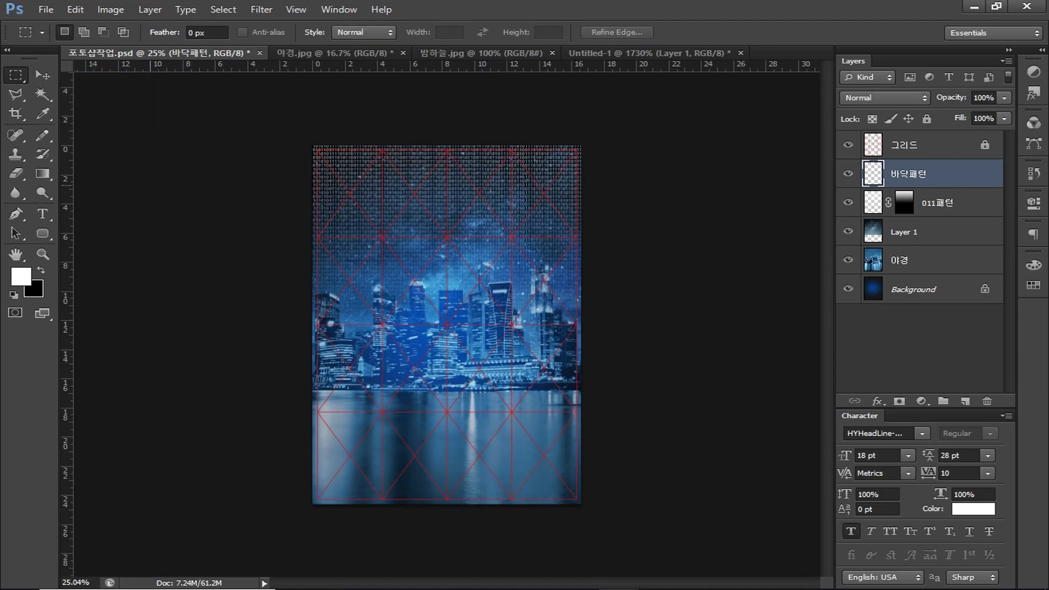
left_click_drag(301, 511, 628, 388)
key("alt+e")
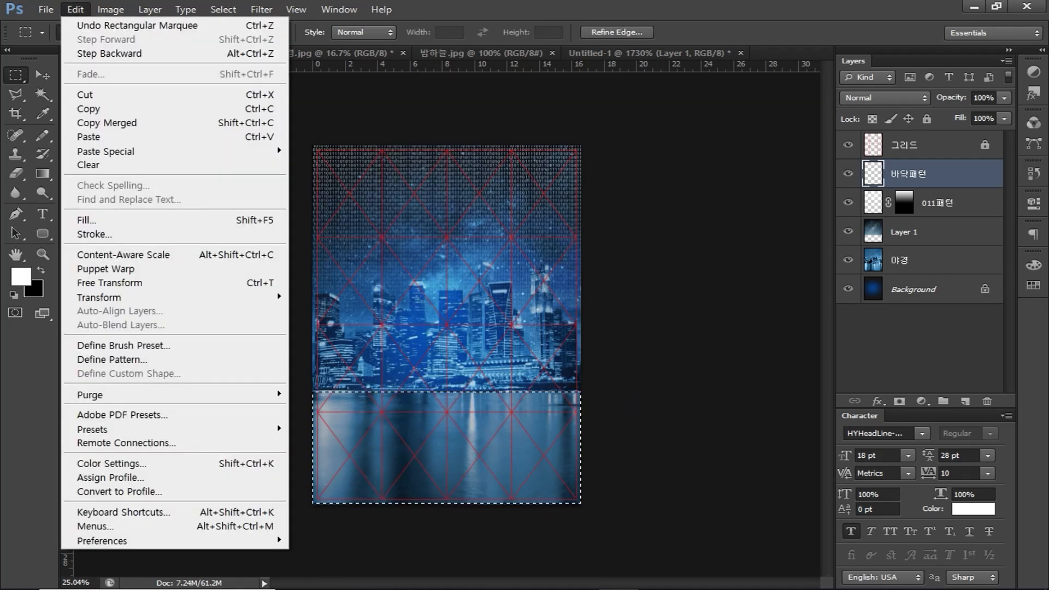
key("l")
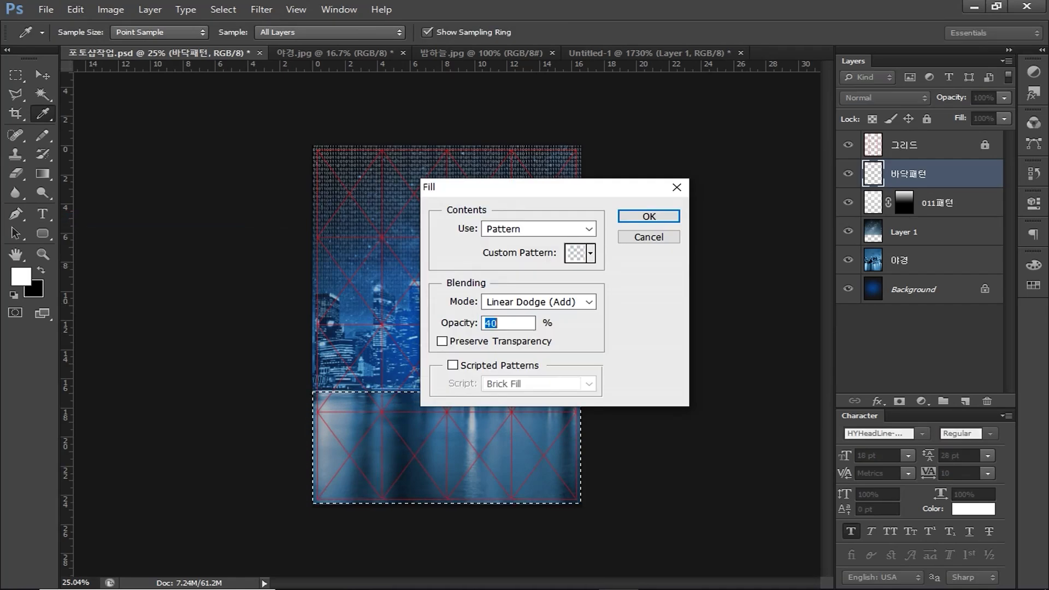
left_click(546, 229)
left_click(547, 229)
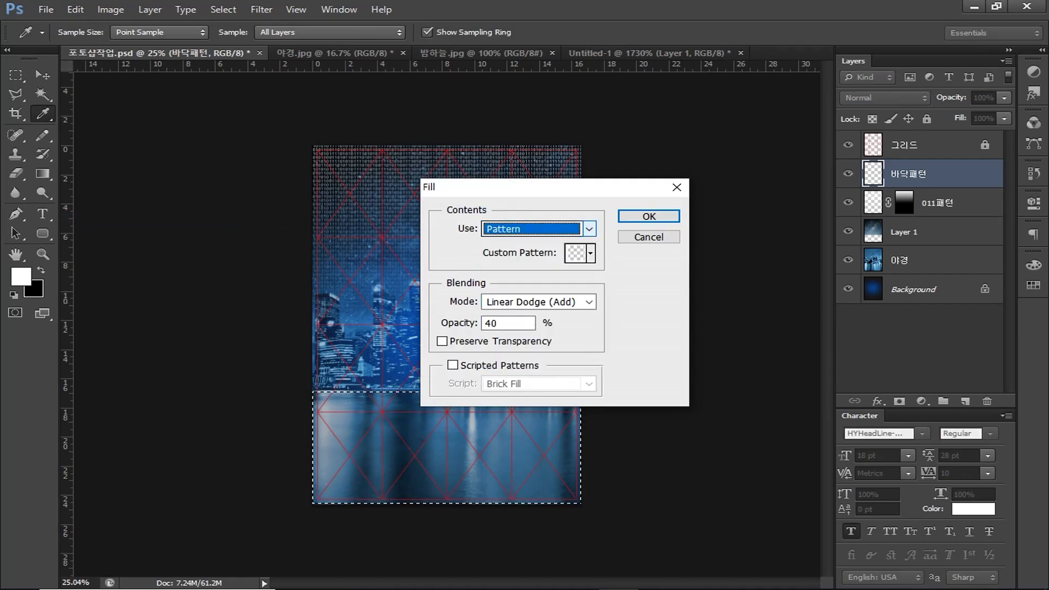
left_click(591, 253)
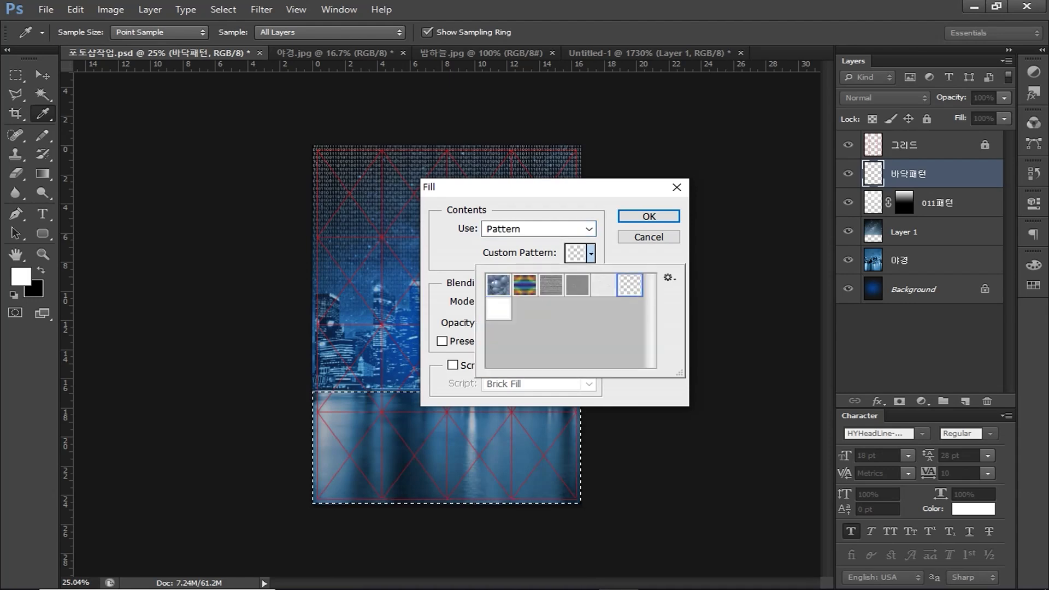
double_click(630, 285)
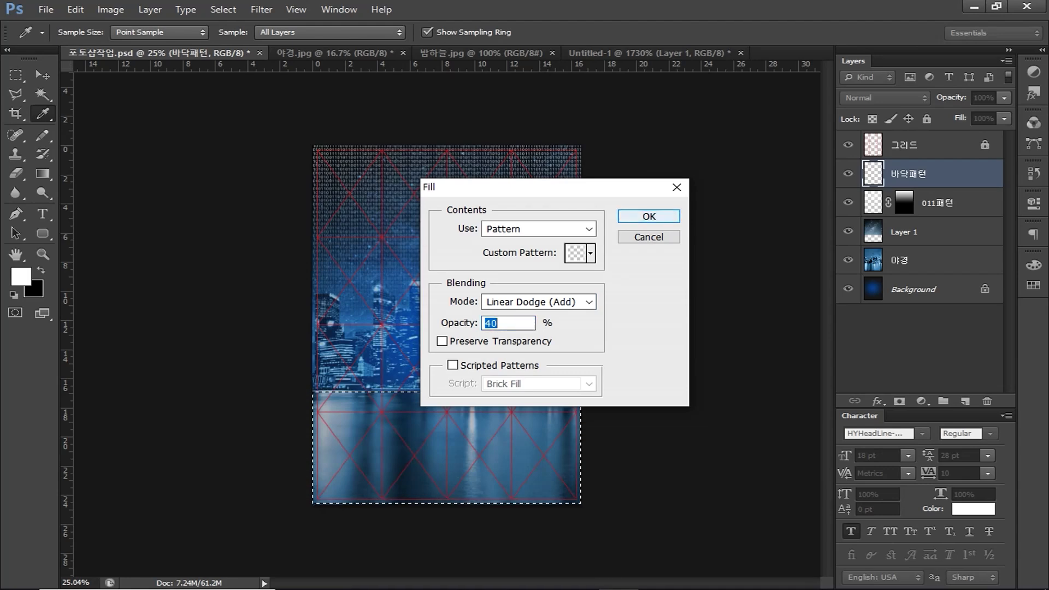
key("Return")
key("m")
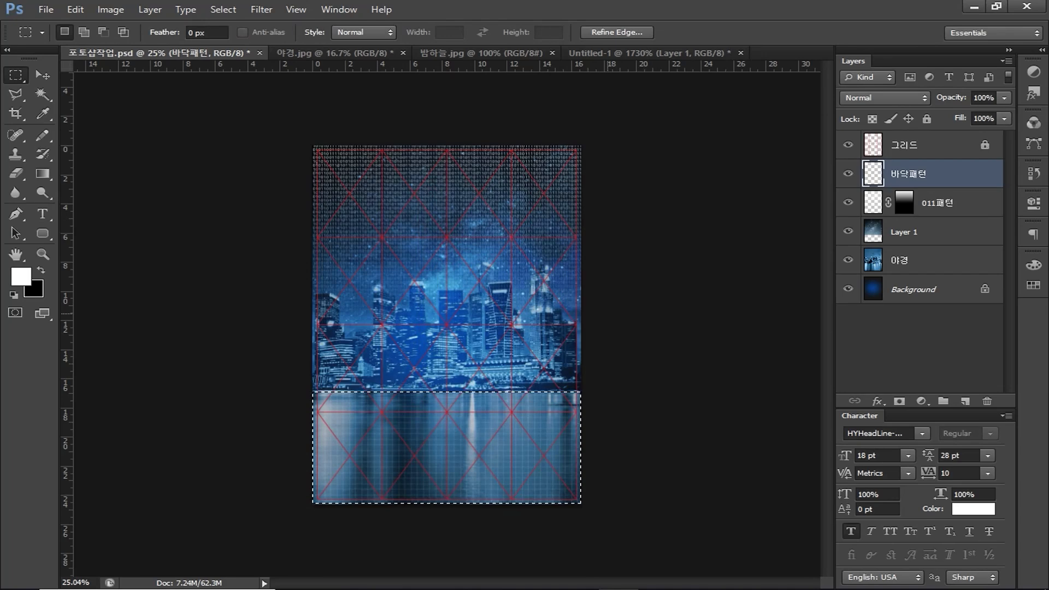
Step: Distort the 바닥패턴 grid by pulling its bottom corners outward for a floor perspective, and drop the selection
left_click(75, 9)
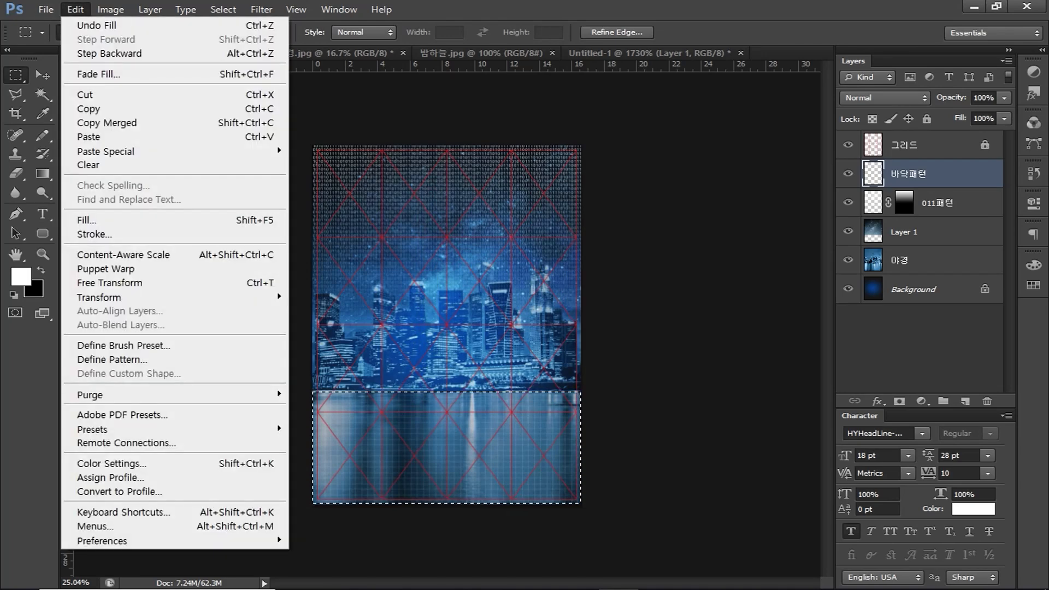
mouse_move(164, 297)
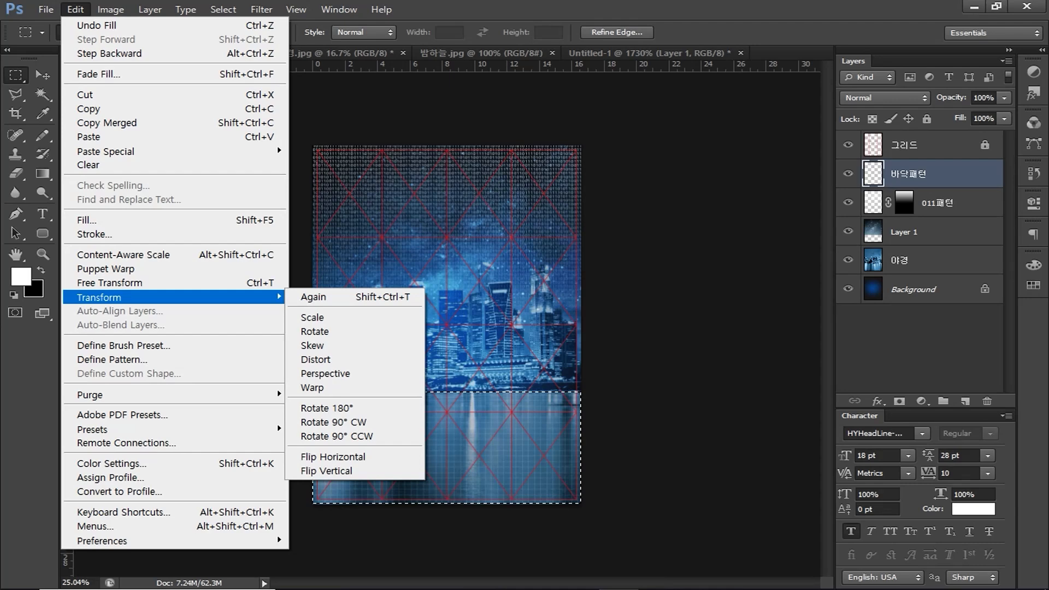
left_click(316, 359)
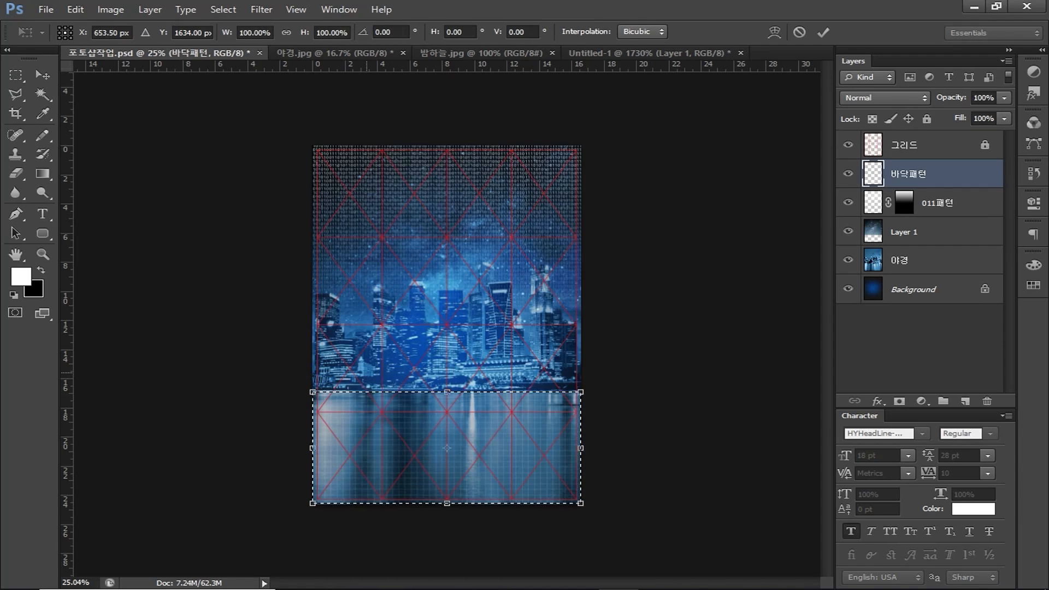
scroll(447, 325, "down", 2)
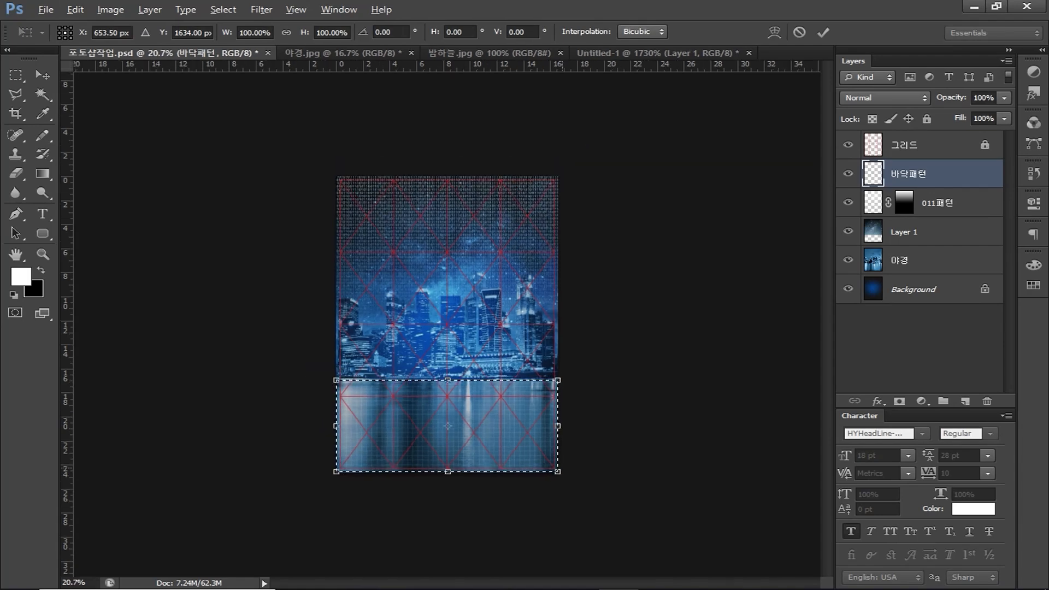
left_click_drag(558, 471, 665, 472)
key("Return")
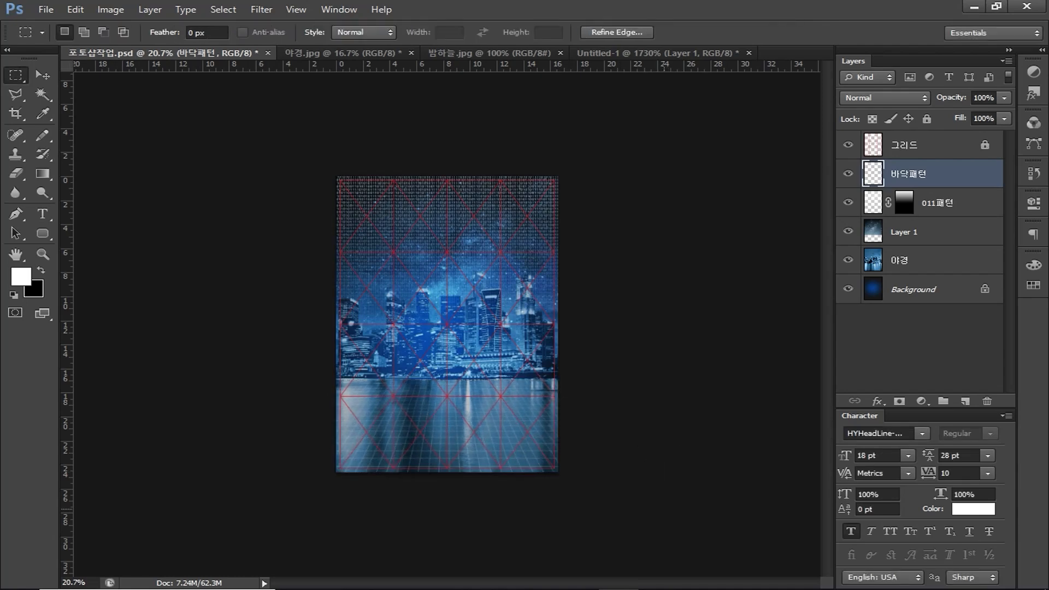
Step: Create a new layer group above 바닥패턴 and name it 배경
left_click(944, 401)
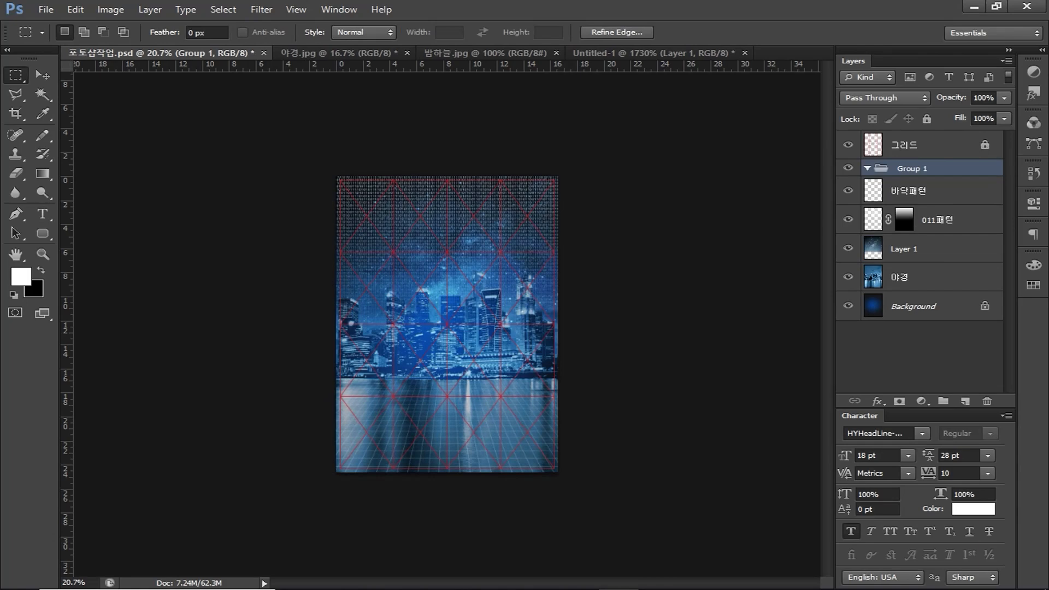
double_click(912, 168)
type("배경")
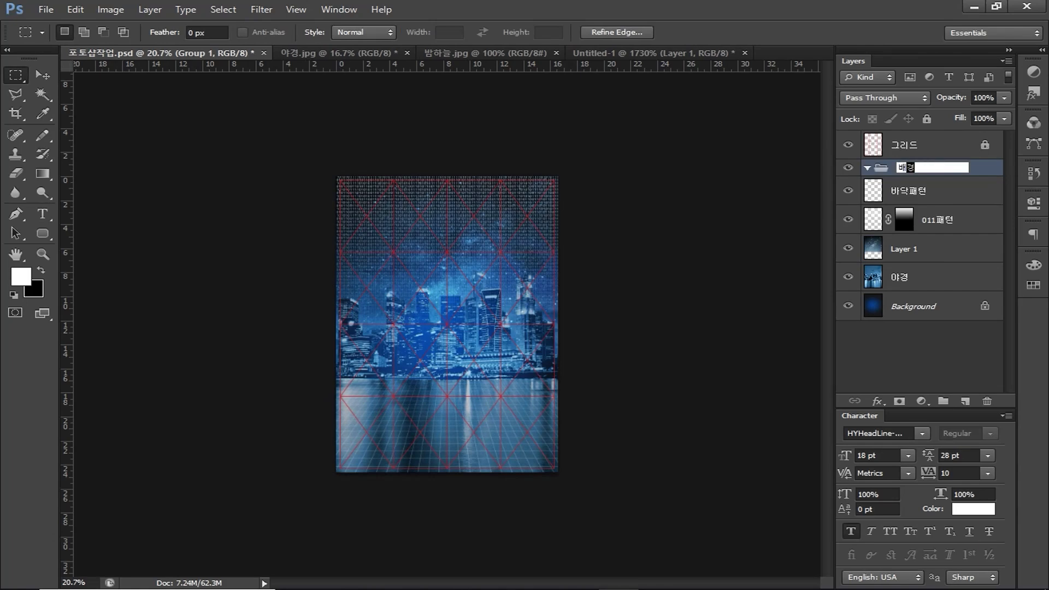
key("Return")
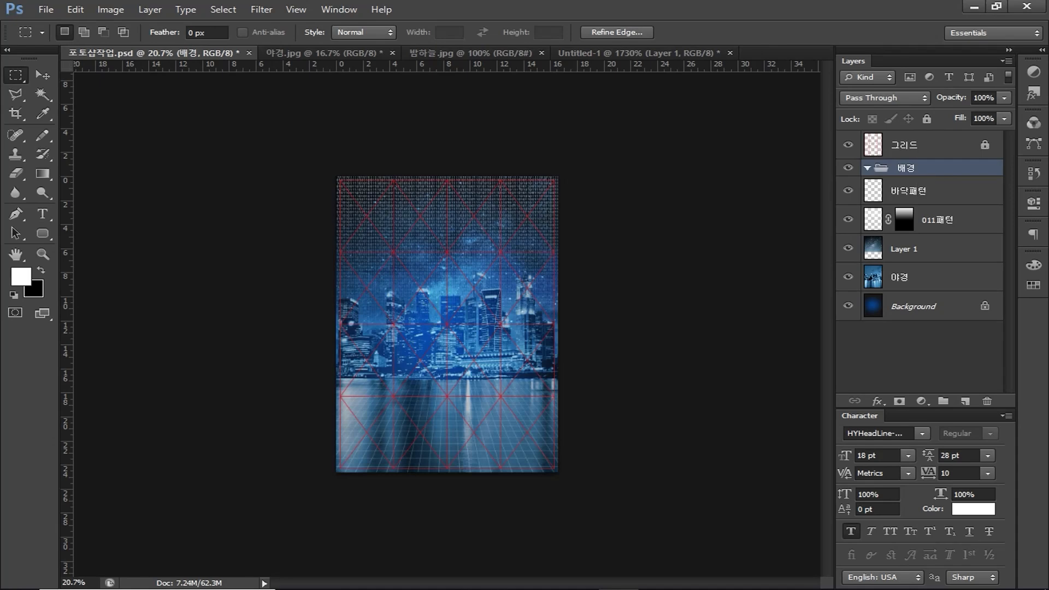
Step: Move the layers from 바닥패턴 down to 야경 into the 배경 group and collapse the group
left_click(929, 191)
left_click(929, 277, "shift")
left_click_drag(929, 190, 928, 169)
left_click(868, 168)
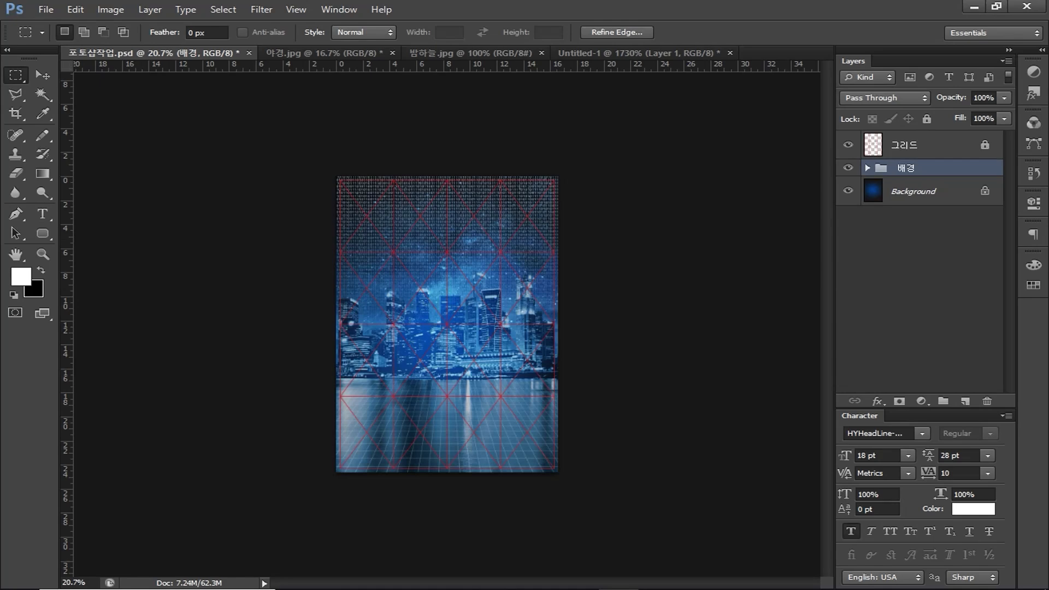
Step: Open the supplied plaster statue image 석고상.jpg from the 제공 파일 folder
left_click(46, 9)
left_click(63, 39)
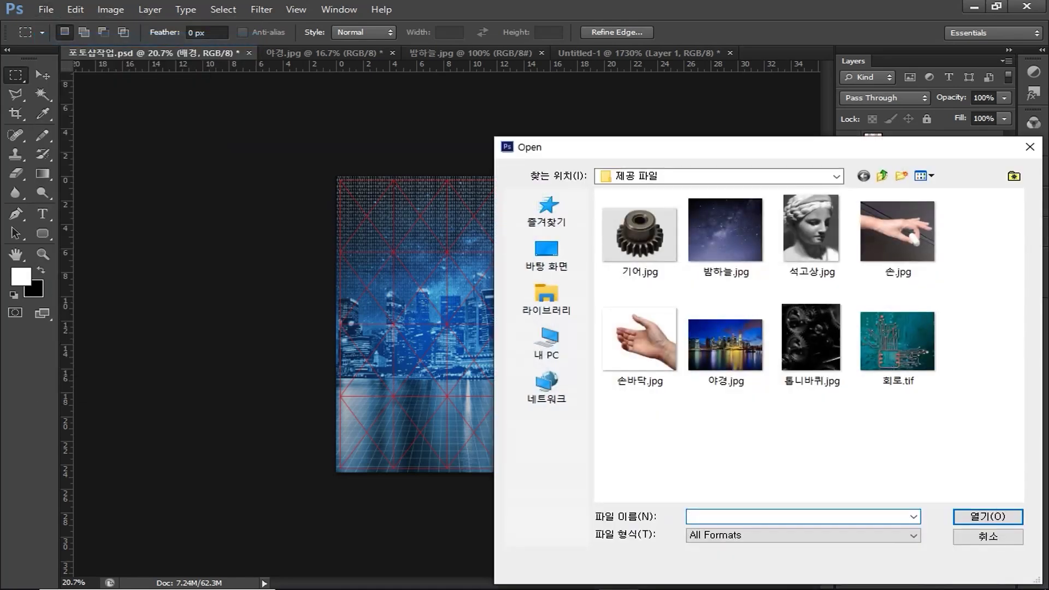
left_click(812, 236)
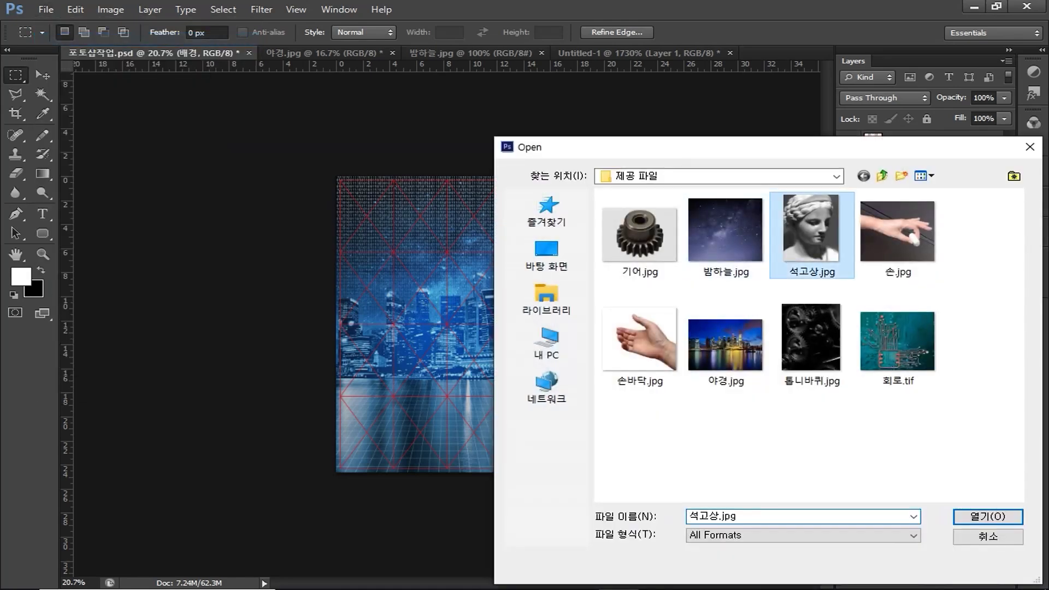
key("Return")
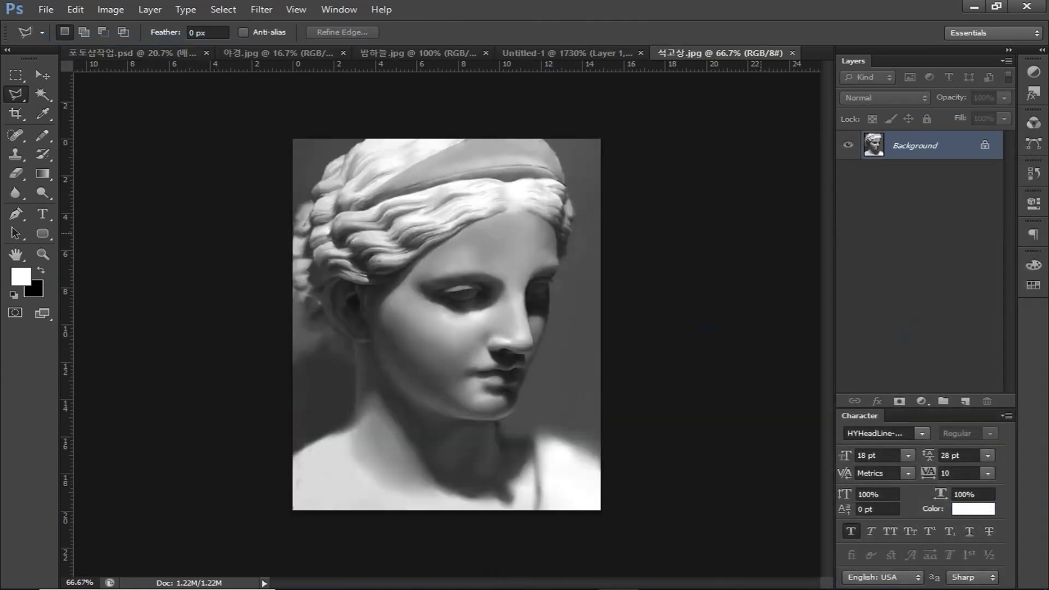
Step: Convert the statue's Background into an editable layer and cut out the face along its contour, deleting everything around it
double_click(916, 146)
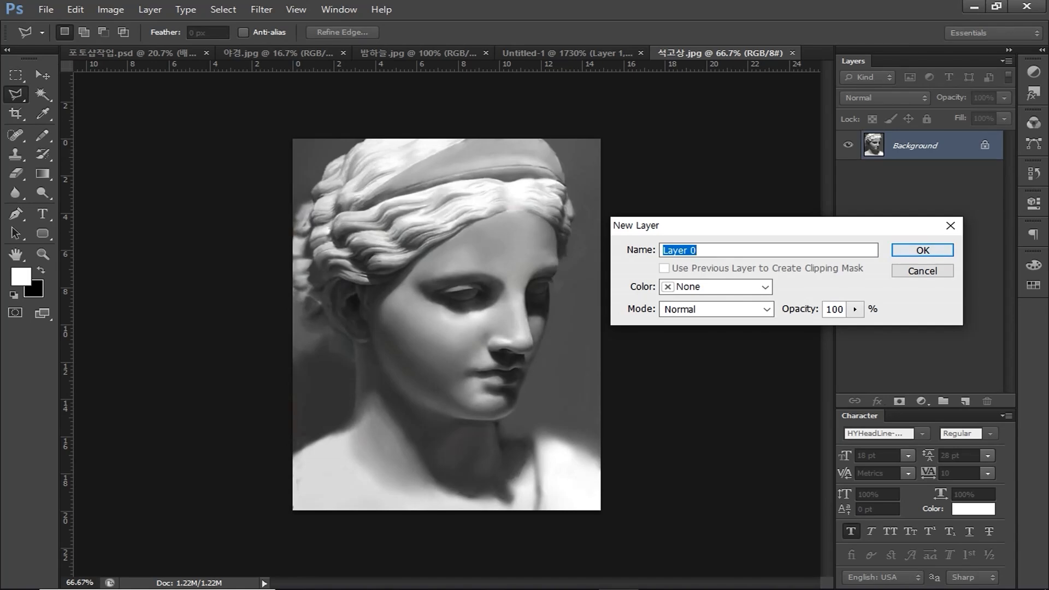
key("Return")
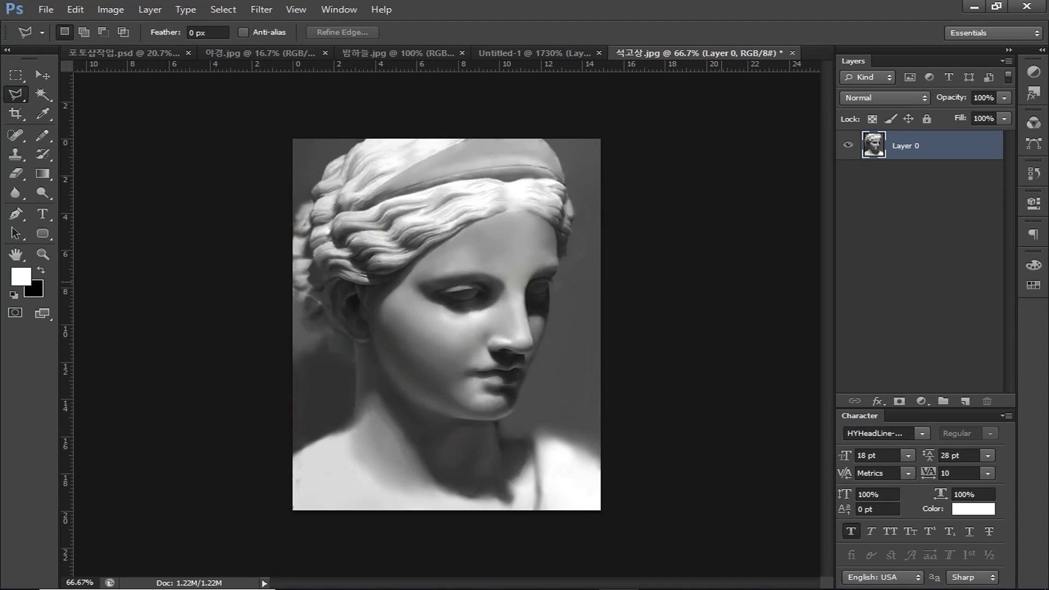
left_click(526, 213)
left_click(479, 221)
left_click(430, 254)
left_click(409, 275)
left_click(401, 284)
left_click(384, 301)
left_click(378, 320)
left_click(386, 348)
left_click(398, 371)
left_click(410, 387)
left_click(433, 407)
left_click(462, 419)
left_click(497, 420)
left_click(517, 410)
left_click(523, 391)
left_click(529, 373)
left_click(546, 334)
left_click(549, 298)
left_click(553, 270)
left_click(551, 223)
left_click(531, 214)
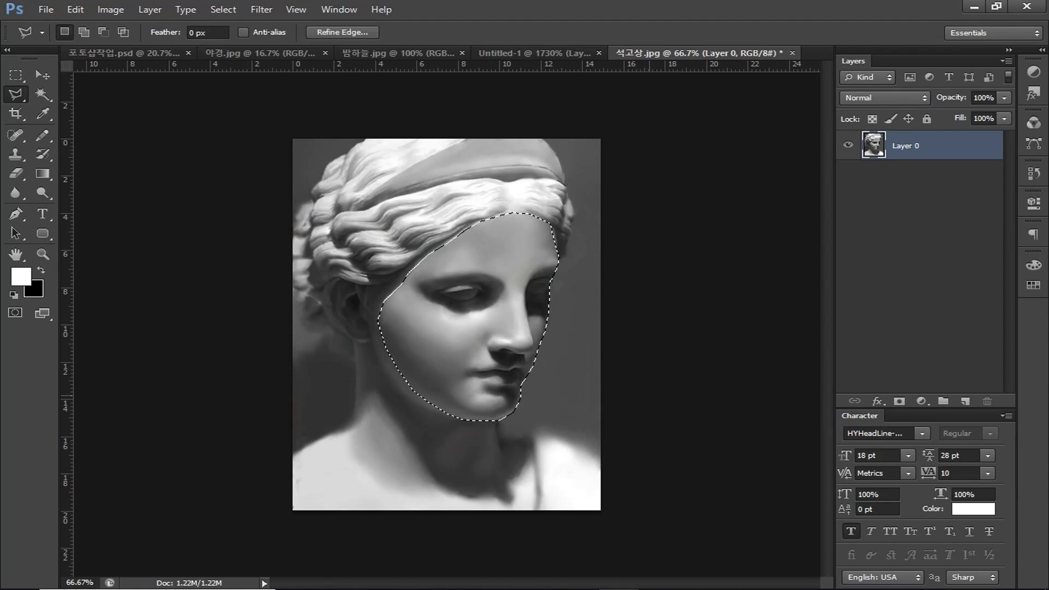
key("ctrl+shift+i")
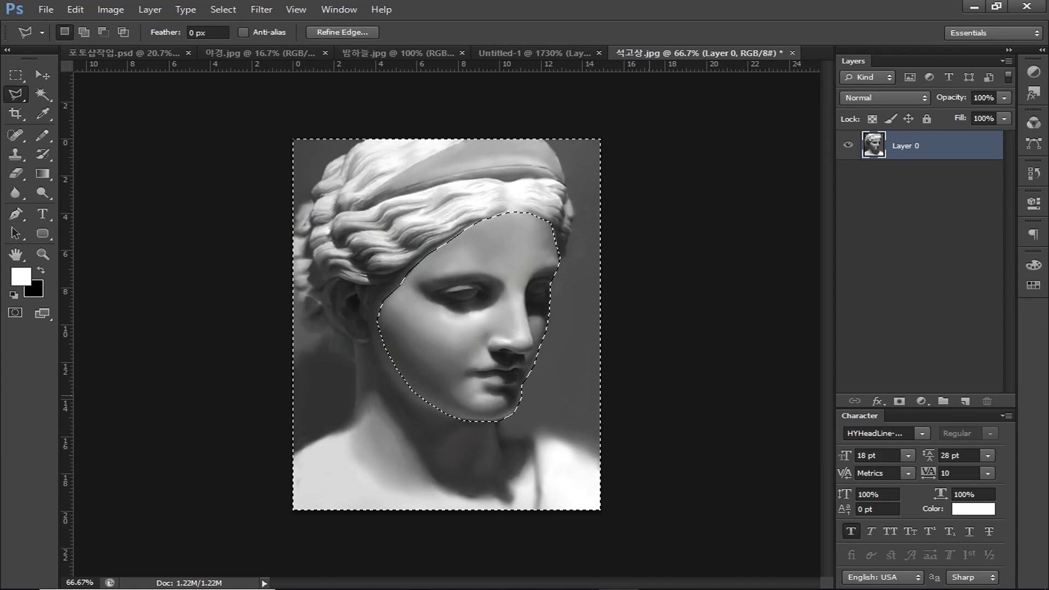
key("Delete")
key("ctrl+d")
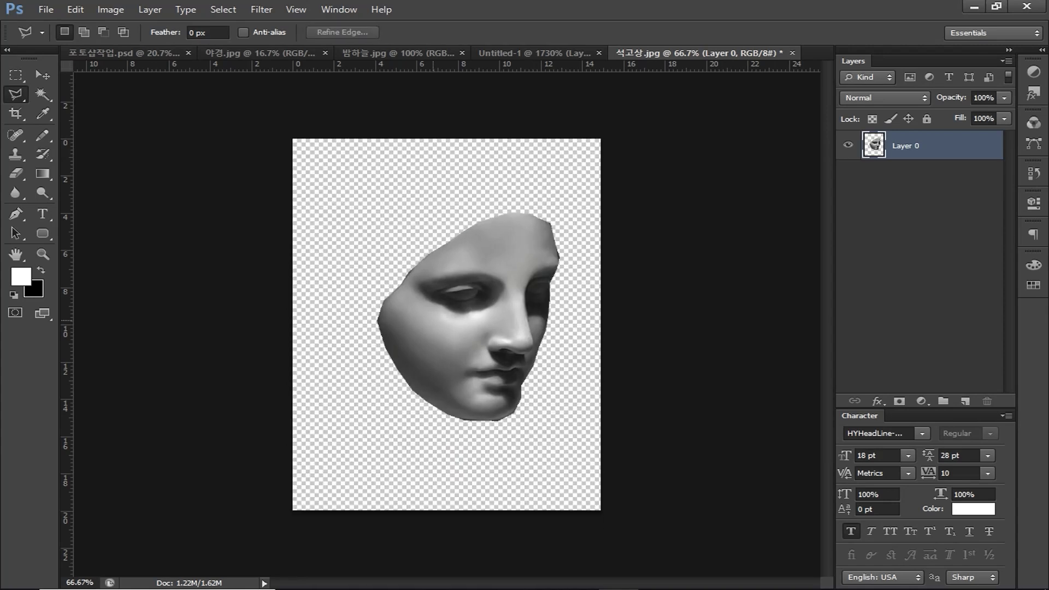
Step: Draw an open black path with no fill and a 4 pt stroke from the temple down the cheek to below the chin
key("p")
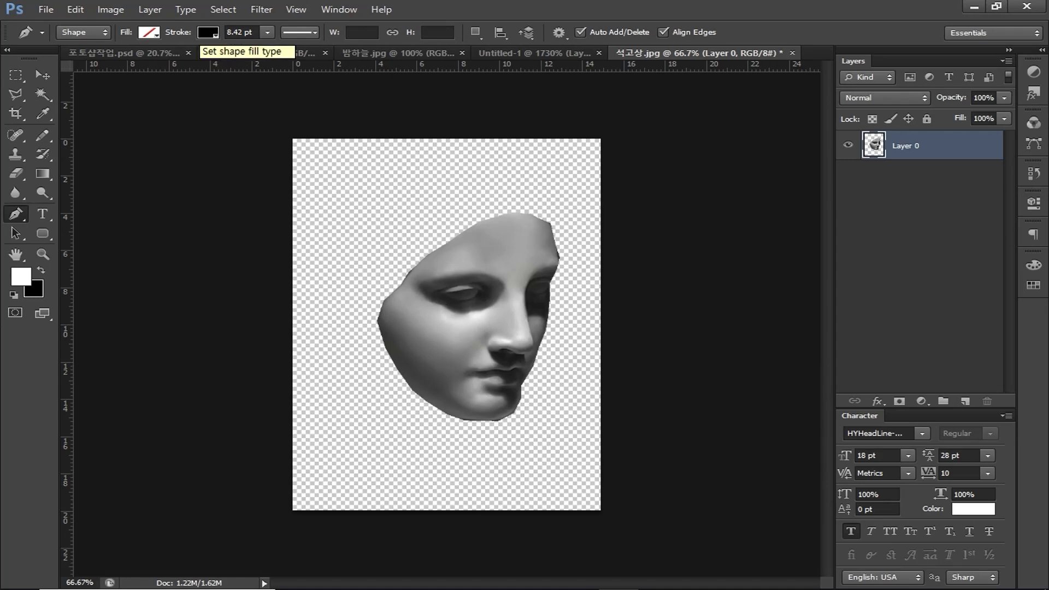
double_click(235, 32)
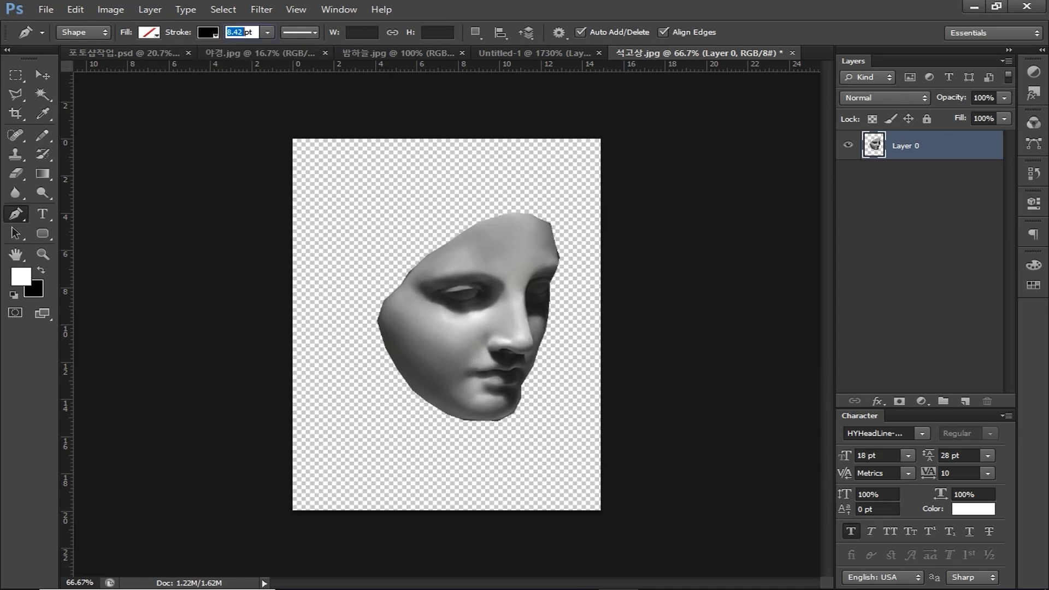
type("4")
key("Return")
scroll(447, 324, "up", 1)
left_click(380, 254)
left_click(388, 312)
left_click(422, 358)
left_click(441, 415)
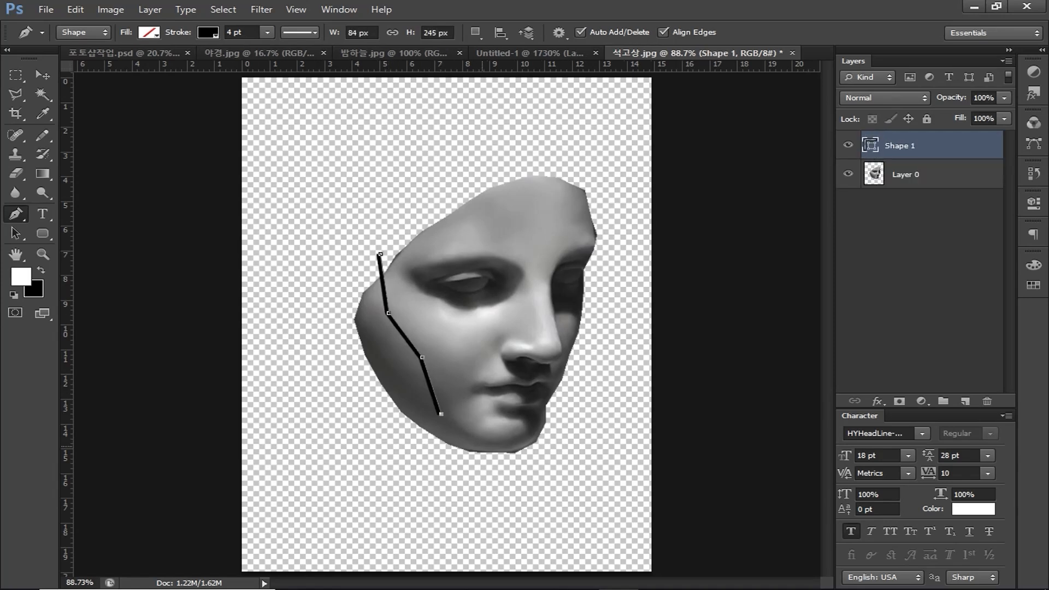
left_click_drag(511, 464, 557, 475)
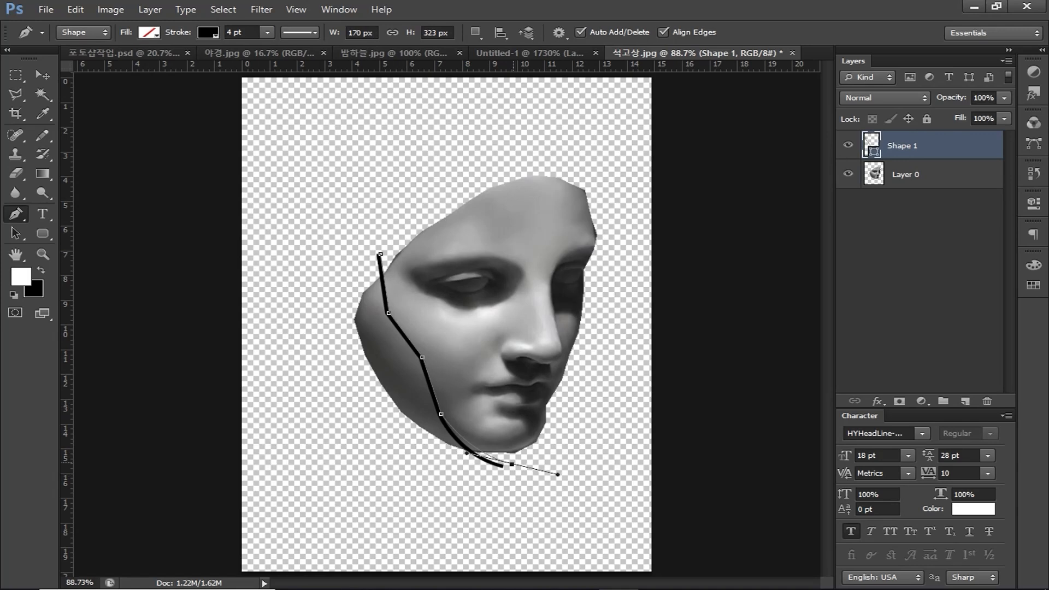
Step: Smooth the line's corner points into a flowing curve and finish the path
left_click_drag(421, 358, 430, 377)
left_click_drag(389, 313, 398, 335)
left_click_drag(441, 414, 452, 435)
key("Return")
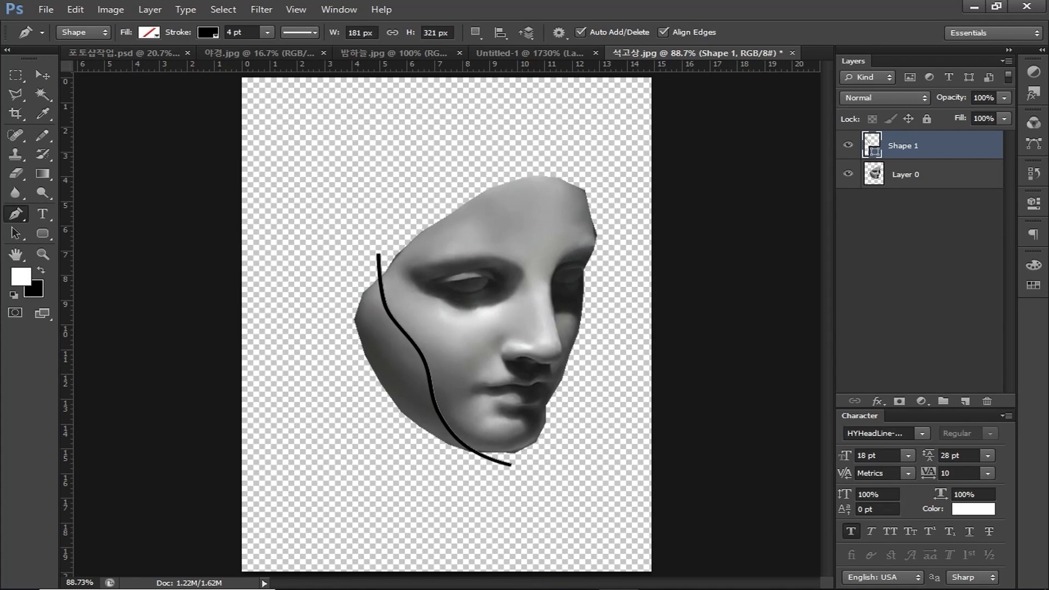
Step: Rasterize the curved line, cut its shape out of the Layer 0 face as a crack, and trim the corners at the crack's upper end
right_click(951, 145)
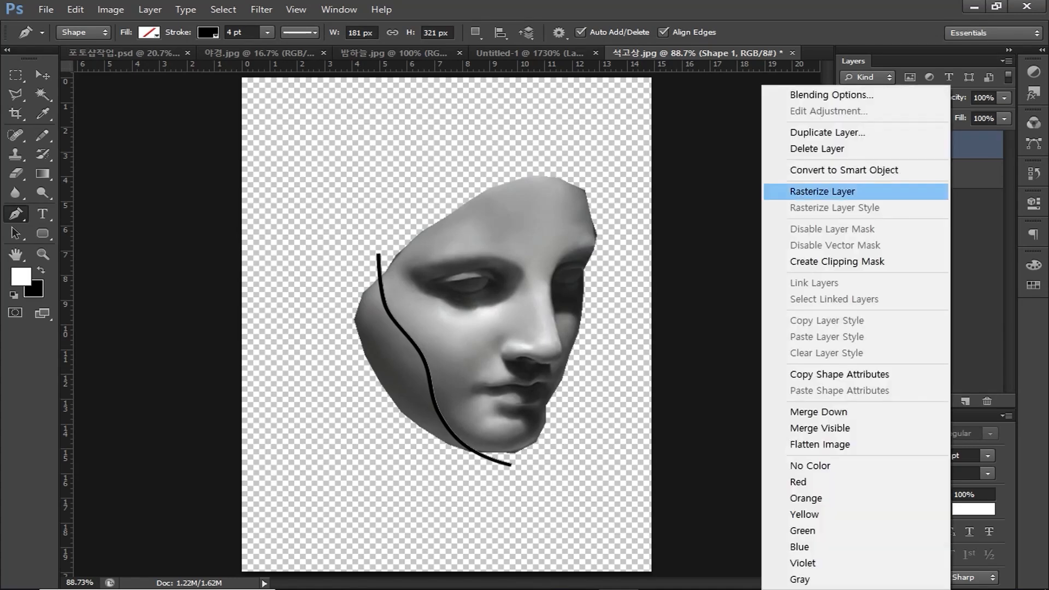
left_click(823, 191)
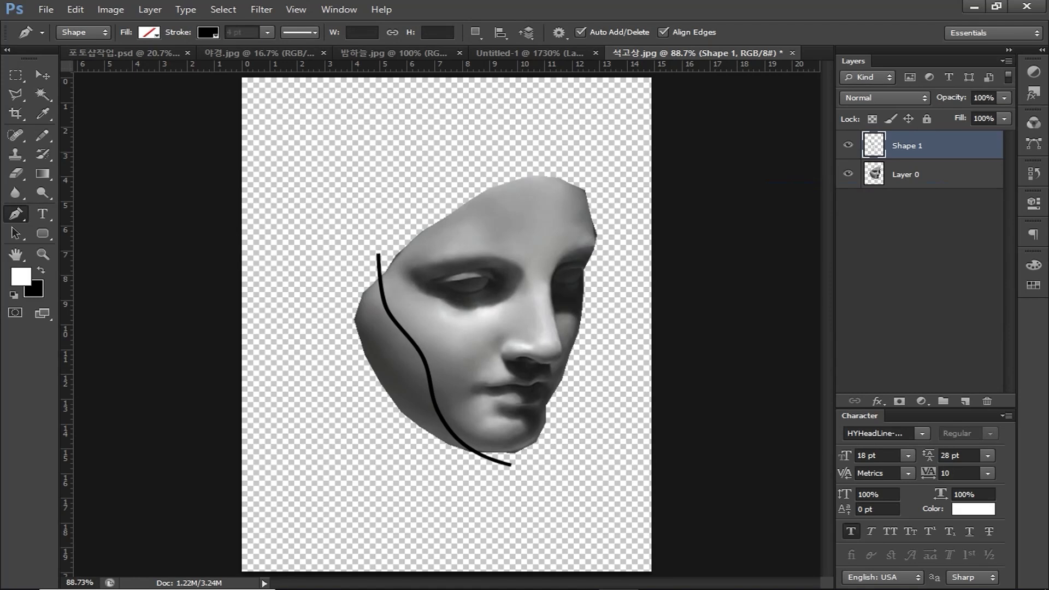
left_click(930, 175)
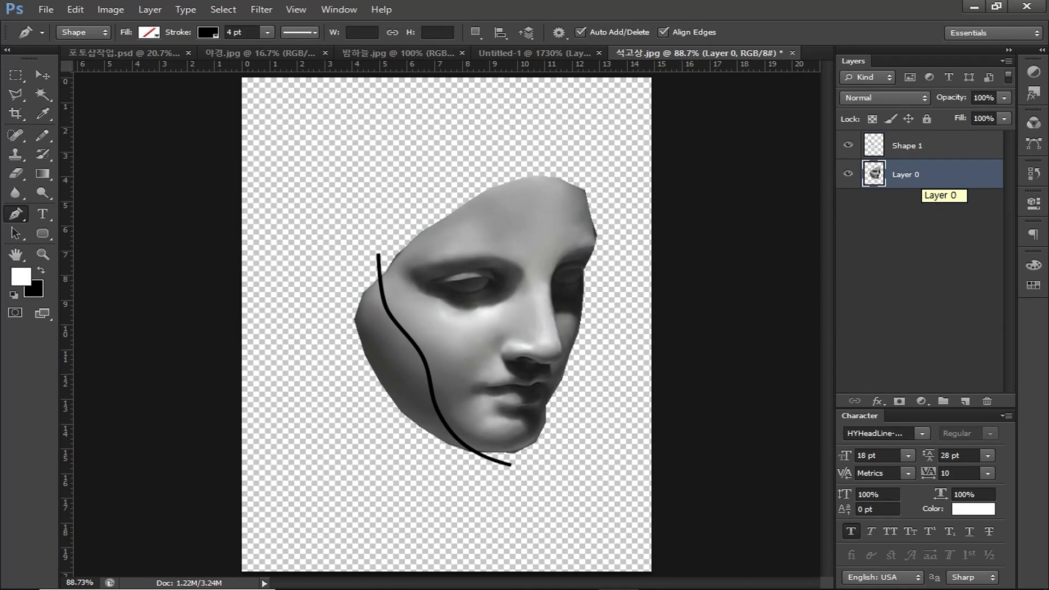
key("ctrl+Return")
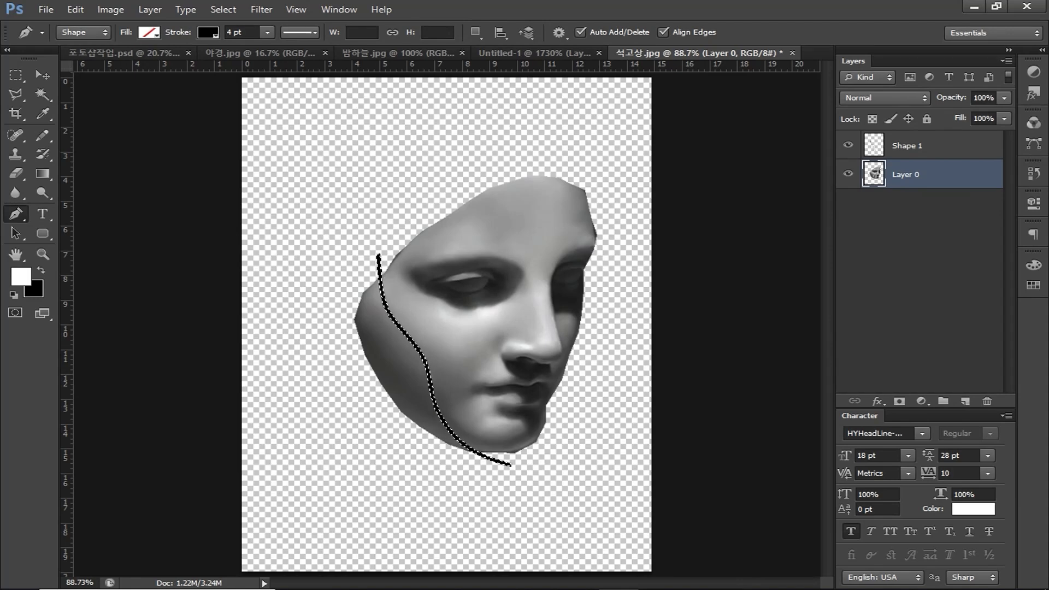
left_click(848, 146)
key("Delete")
key("ctrl+d")
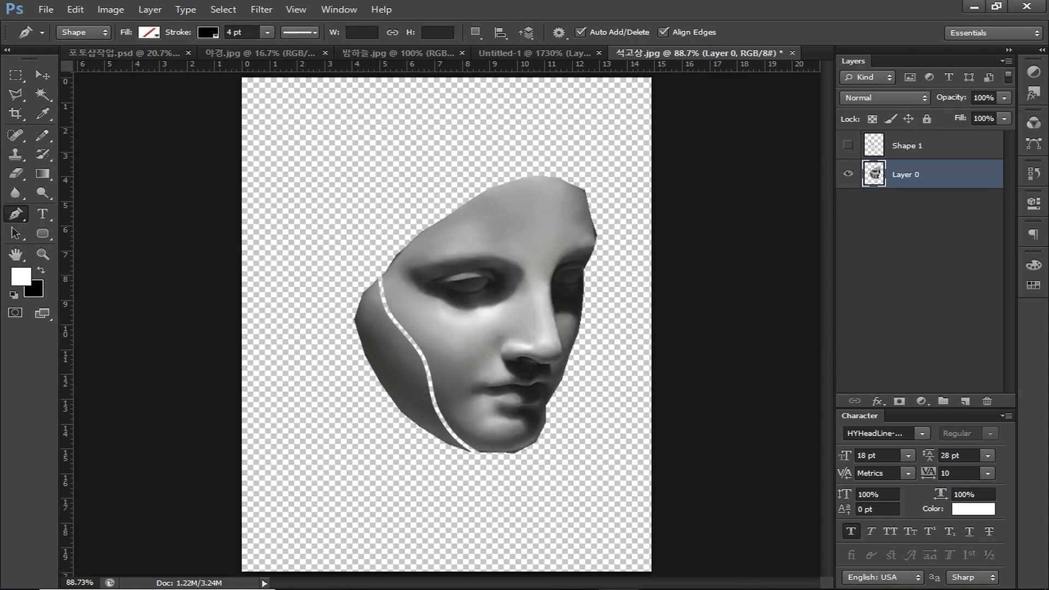
key("l")
left_click(380, 286)
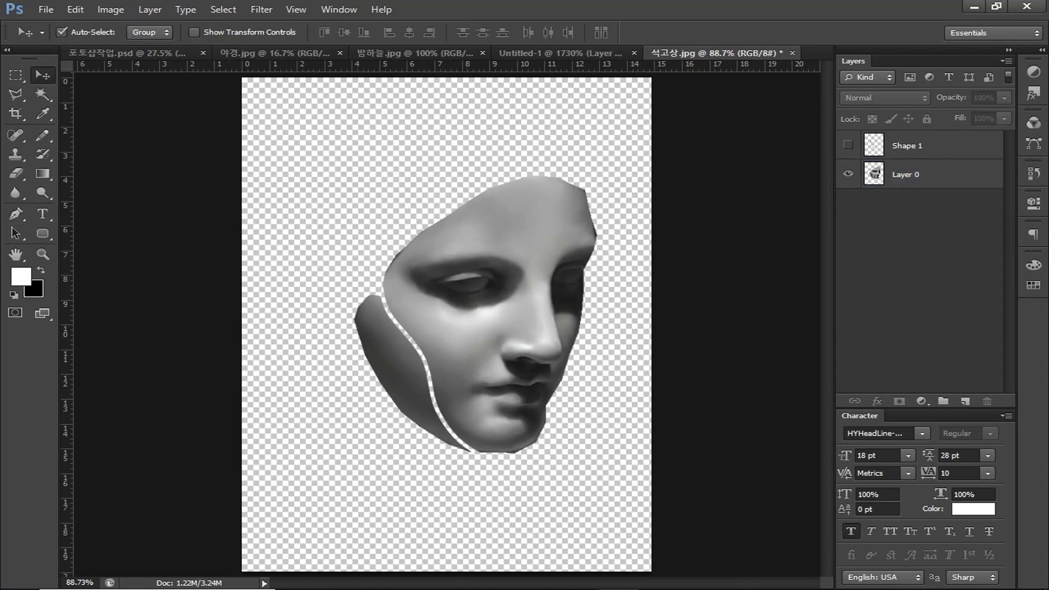
Step: Copy the cracked face into 포토샵작업.psd, place it in the poster's upper left corner and enlarge it
left_click(929, 175)
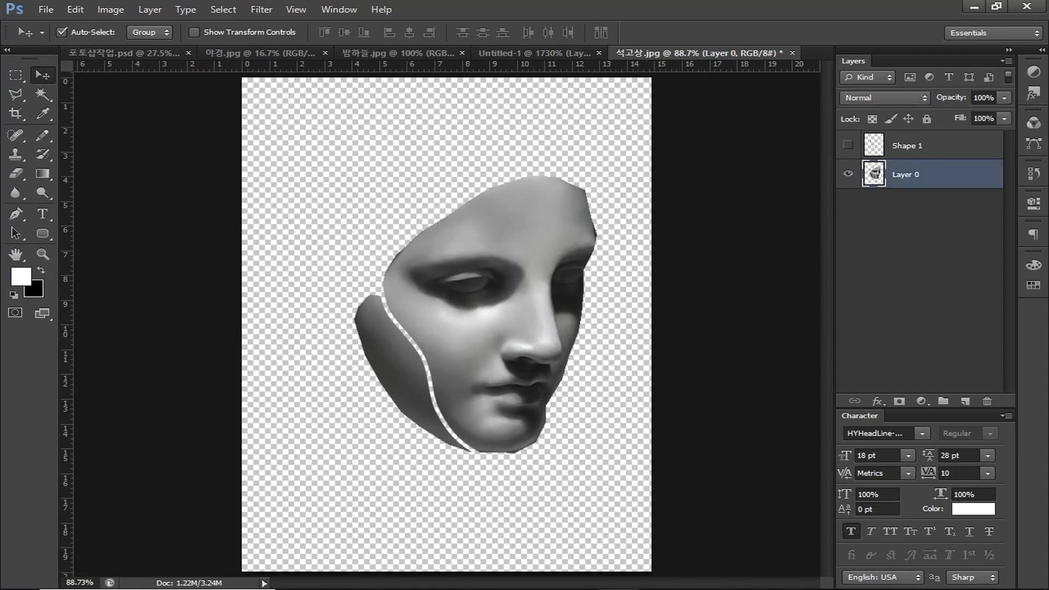
left_click(874, 174, "ctrl")
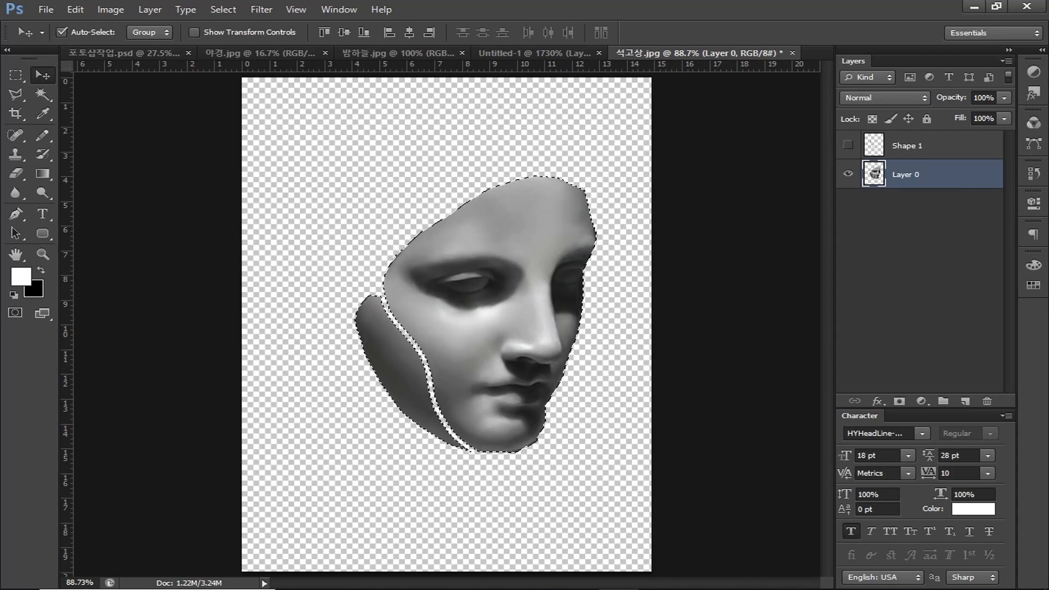
left_click(124, 53)
key("ctrl+v")
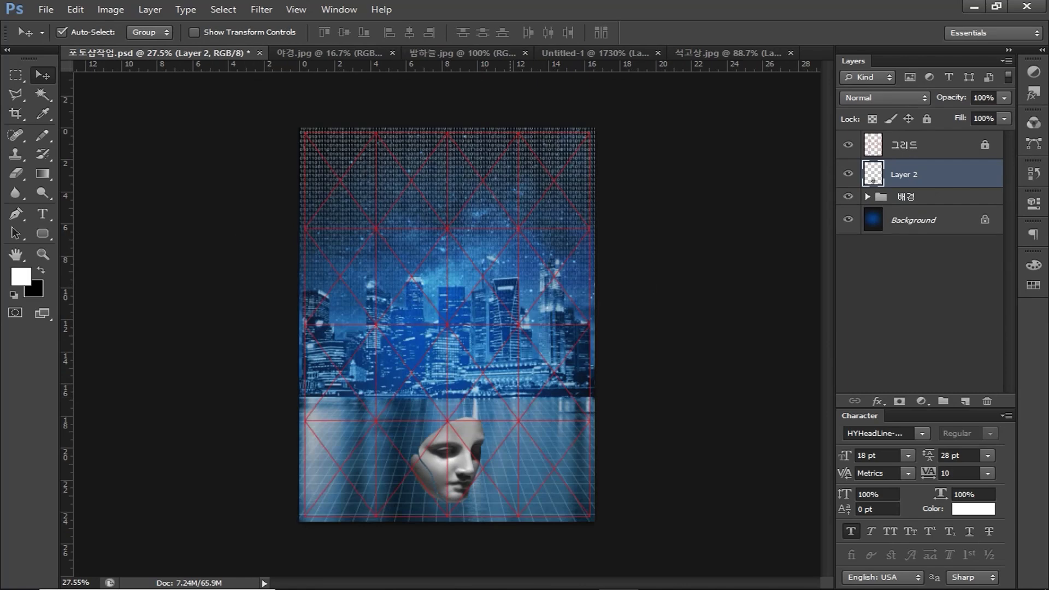
left_click_drag(448, 459, 349, 181)
key("ctrl+t")
left_click_drag(380, 218, 402, 244)
key("Return")
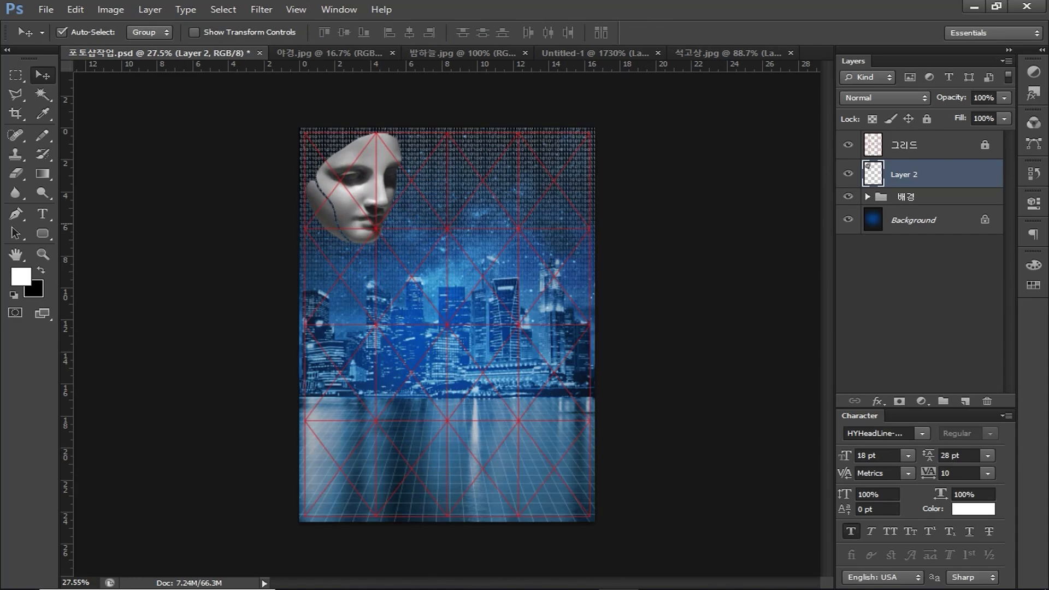
Step: Rename the pasted face layer as 얼굴
double_click(904, 175)
type("얼굴")
key("Return")
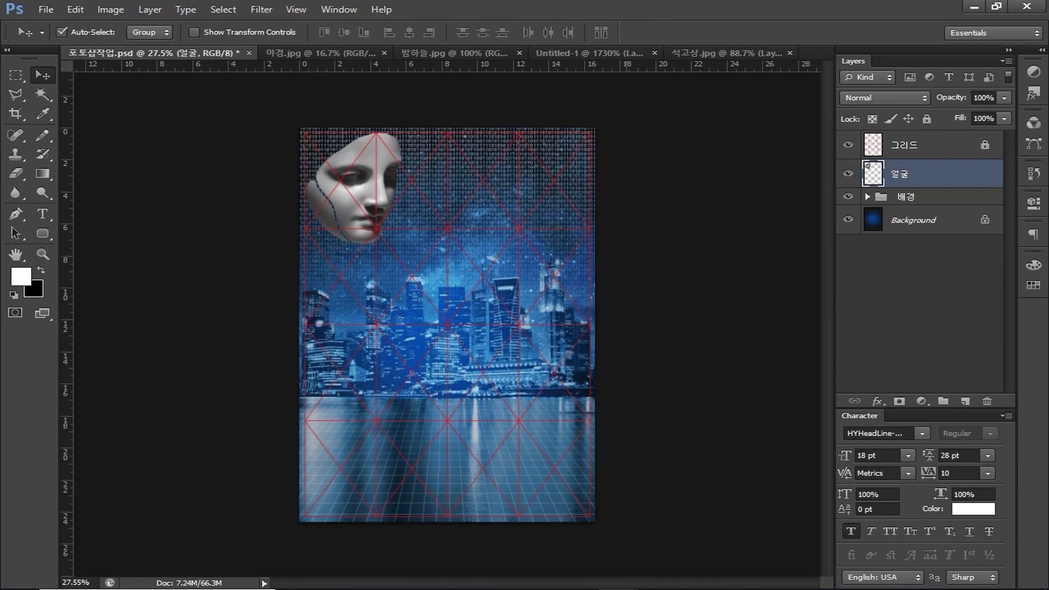
Step: Colorize the 얼굴 layer with Hue/Saturation, shifting the hue to a violet-blue tone at saturation 25
left_click(111, 10)
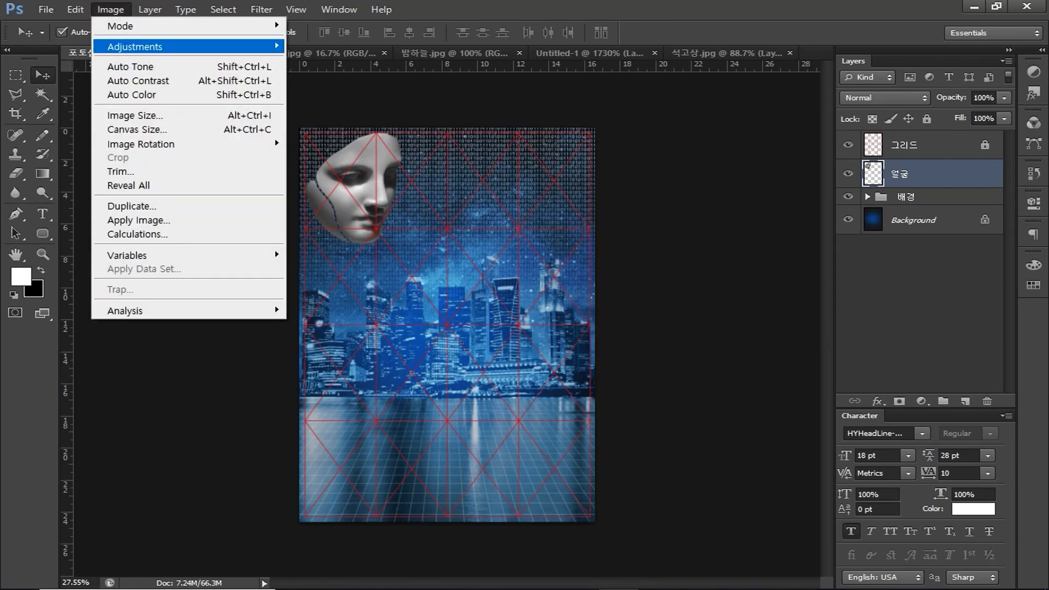
mouse_move(136, 47)
left_click(335, 123)
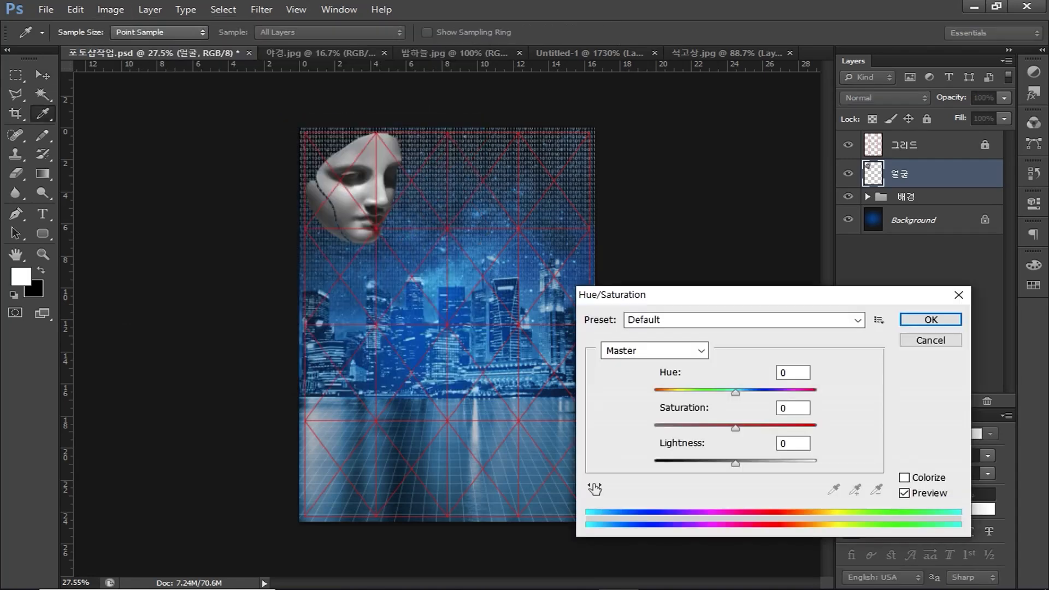
left_click(904, 478)
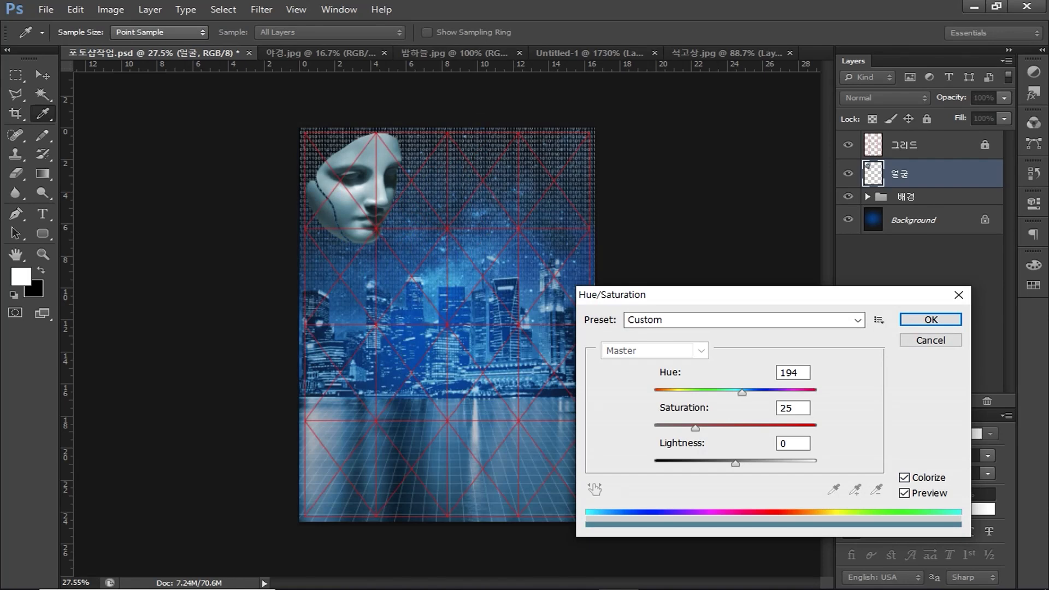
left_click_drag(742, 392, 754, 392)
key("Return")
Step: Open 톱니바퀴.jpg from the 제공 파일 folder and copy the whole image into the poster document
left_click(46, 9)
left_click(63, 40)
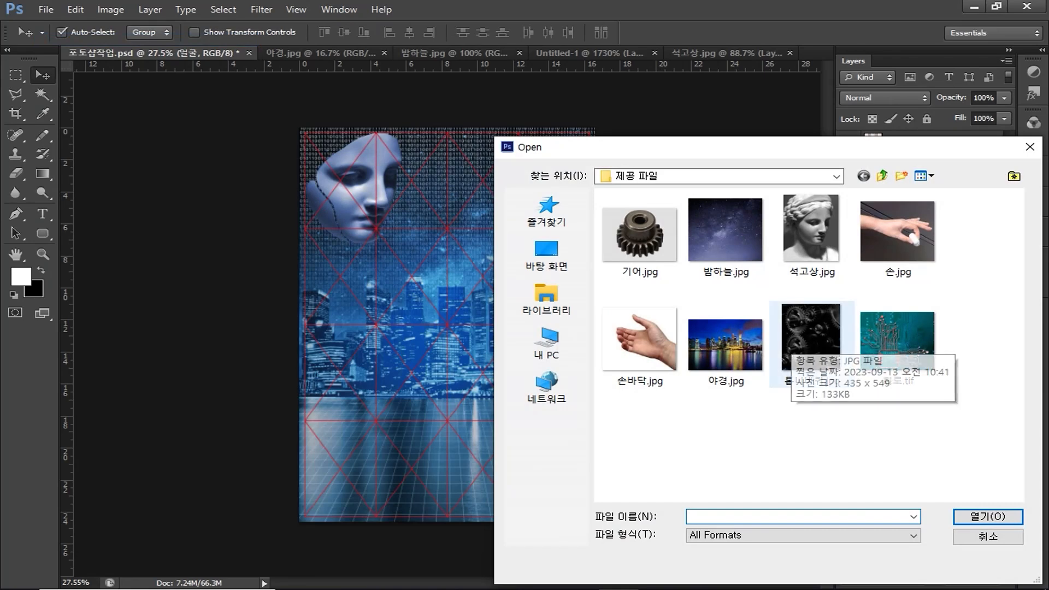
double_click(803, 341)
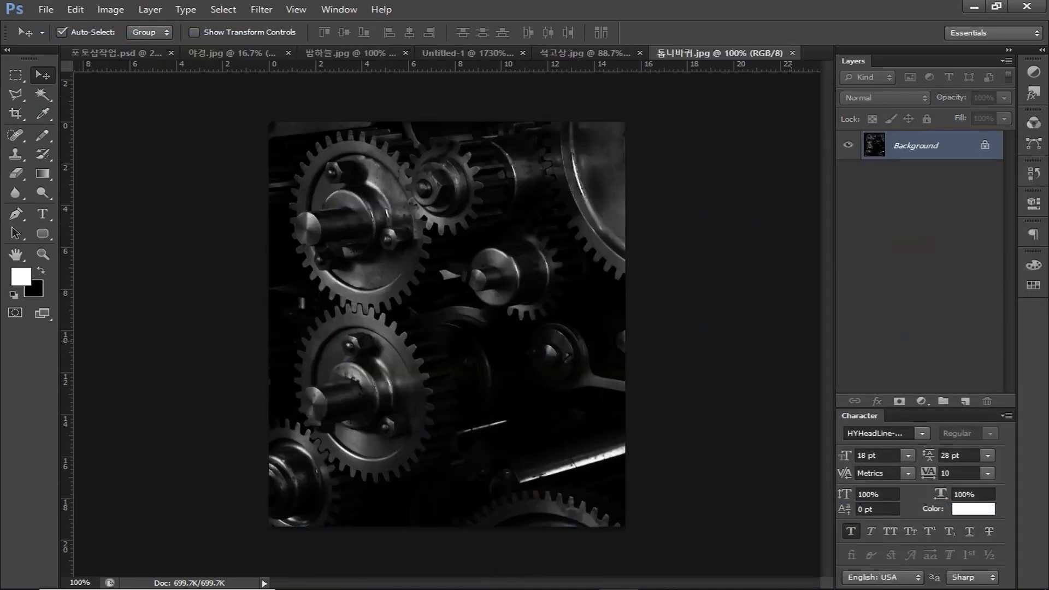
key("ctrl+a")
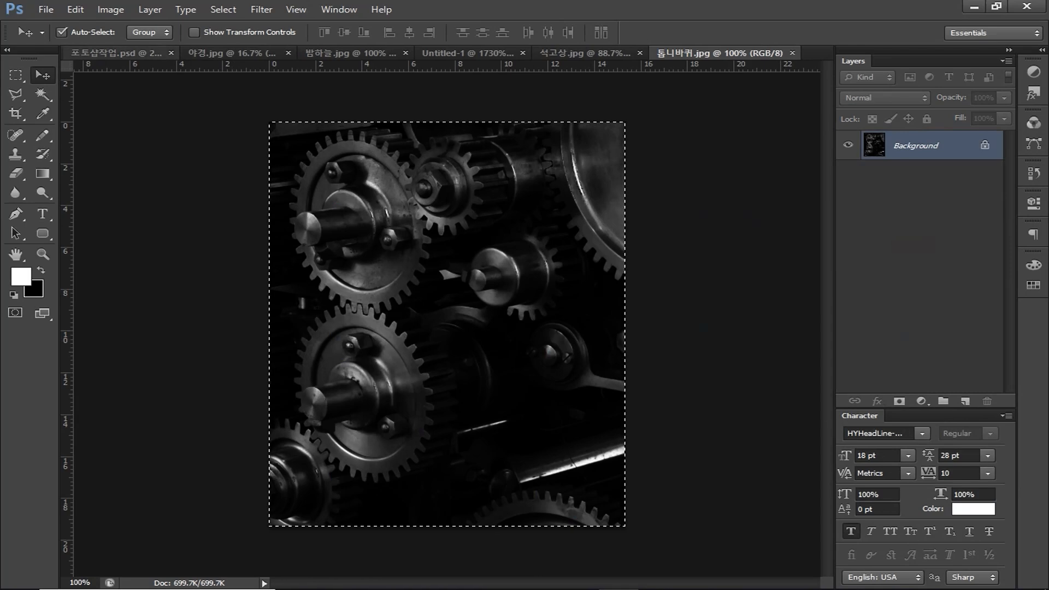
key("ctrl+Tab")
key("ctrl+v")
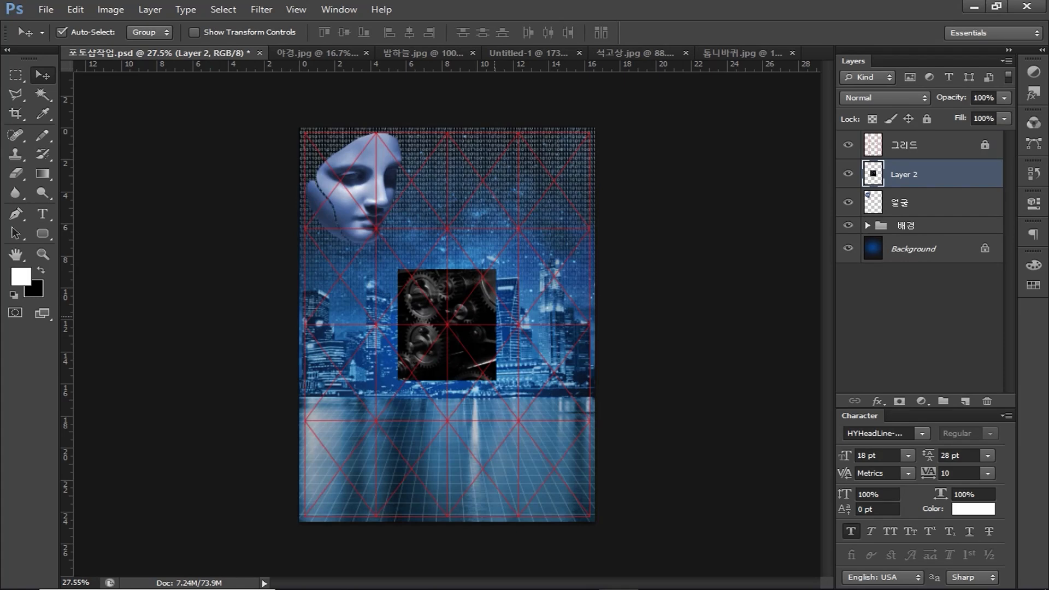
Step: Move the pasted gear image into the poster's upper left corner and scale it down slightly
key("ctrl+t")
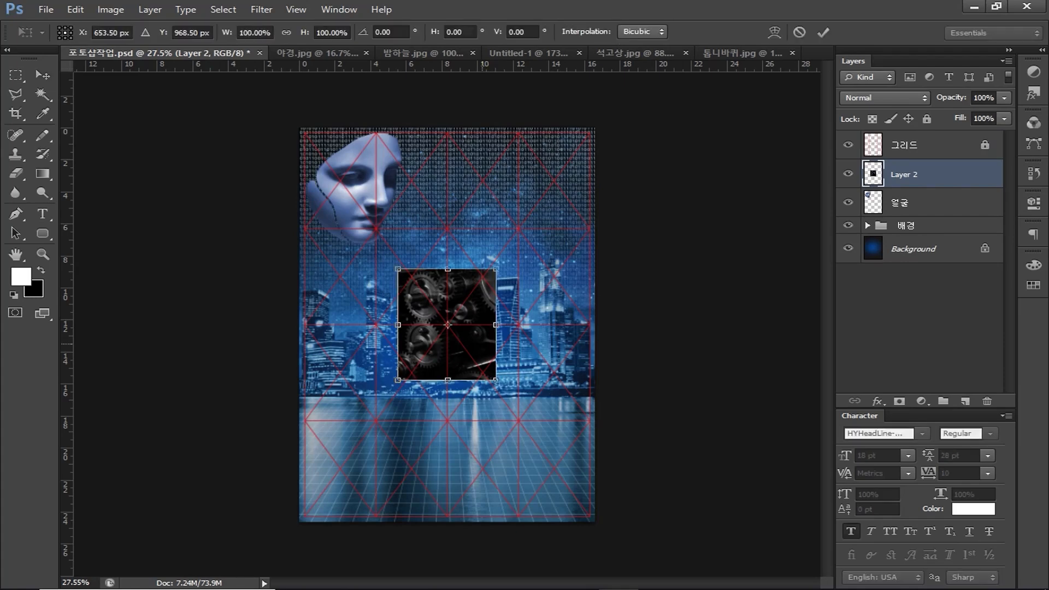
left_click_drag(447, 325, 348, 184)
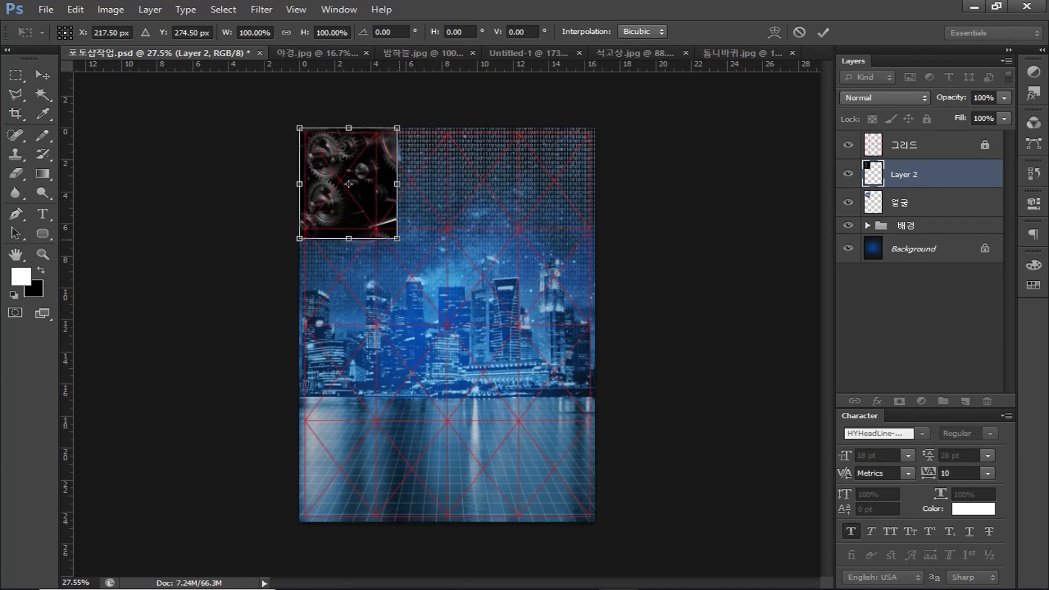
left_click_drag(397, 238, 381, 222)
key("Return")
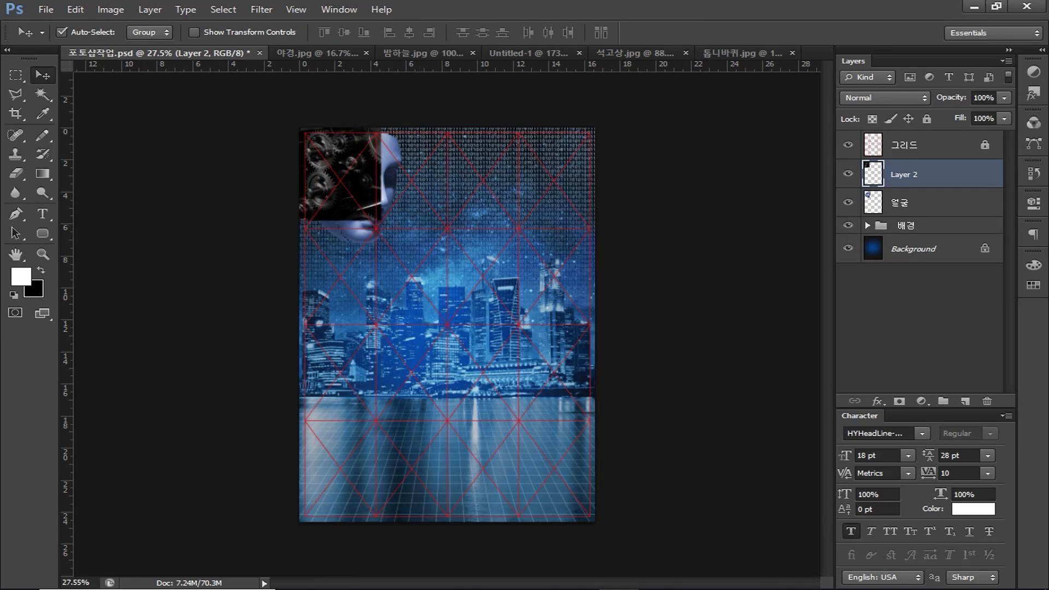
Step: Rename the gear image layer as 톱니바퀴 and move it below the 얼굴 layer
double_click(904, 174)
type("톱니")
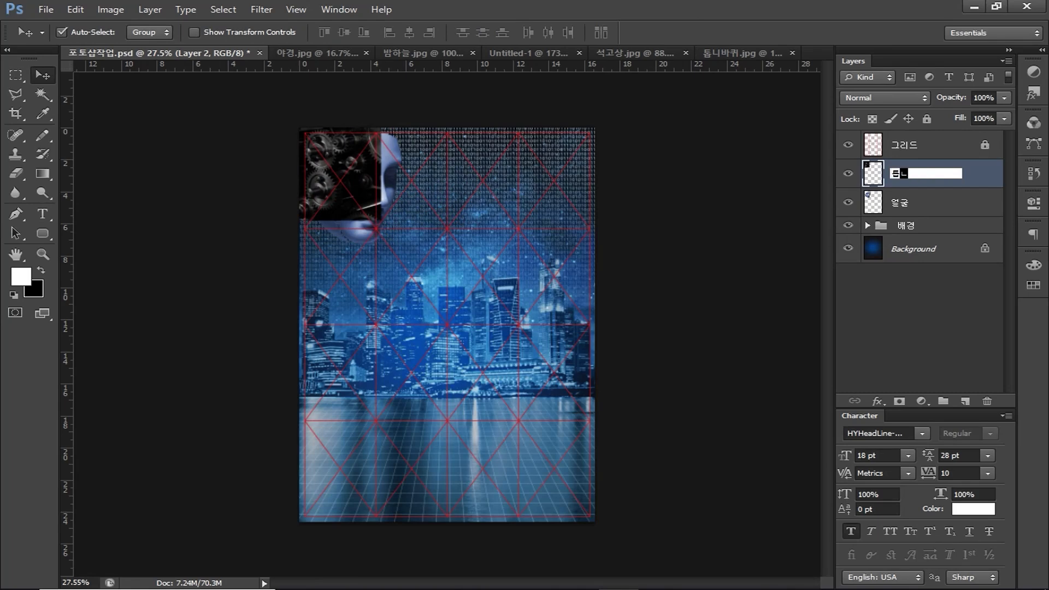
type("바퀴")
key("Return")
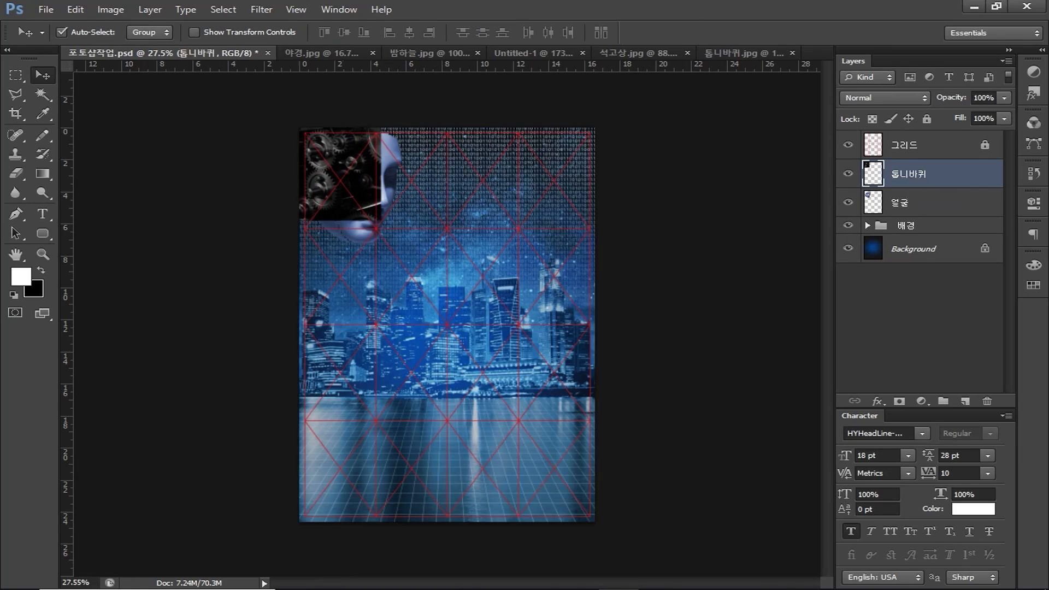
left_click_drag(907, 174, 907, 214)
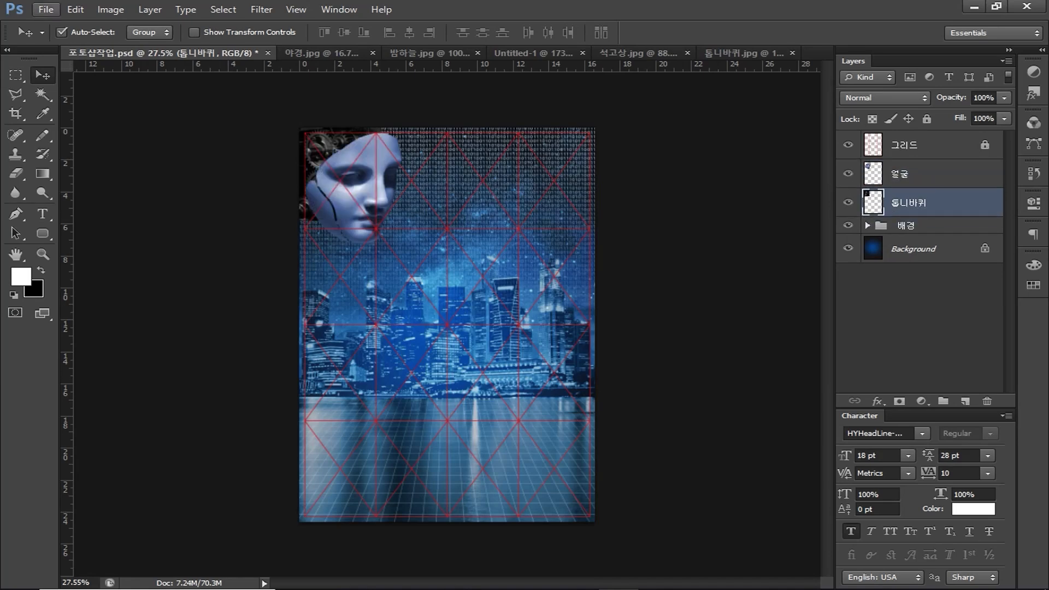
Step: Open 기어.jpg from the 제공 파일 folder
left_click(46, 9)
left_click(60, 40)
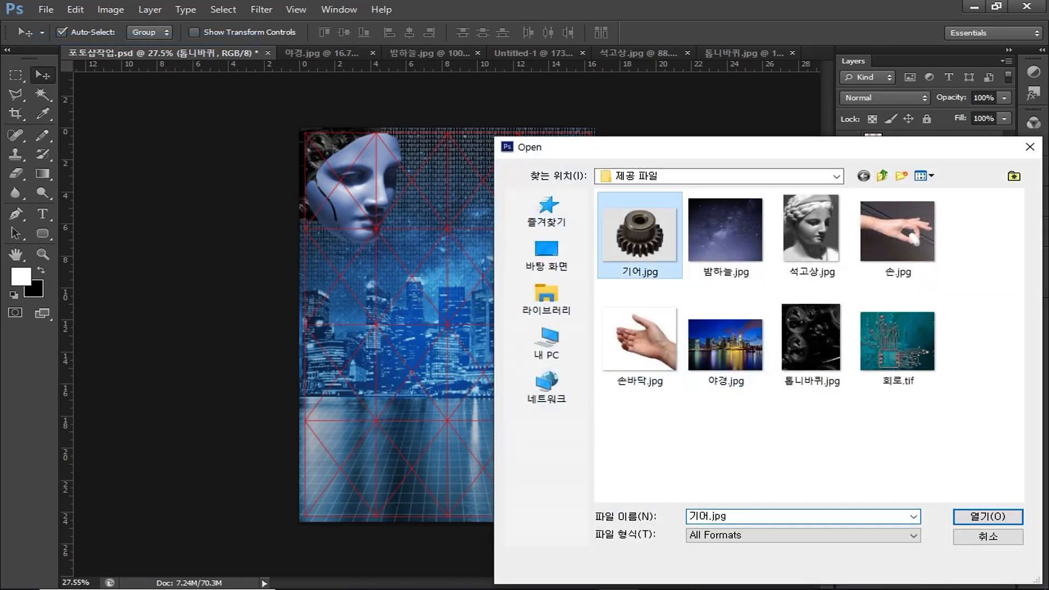
double_click(640, 235)
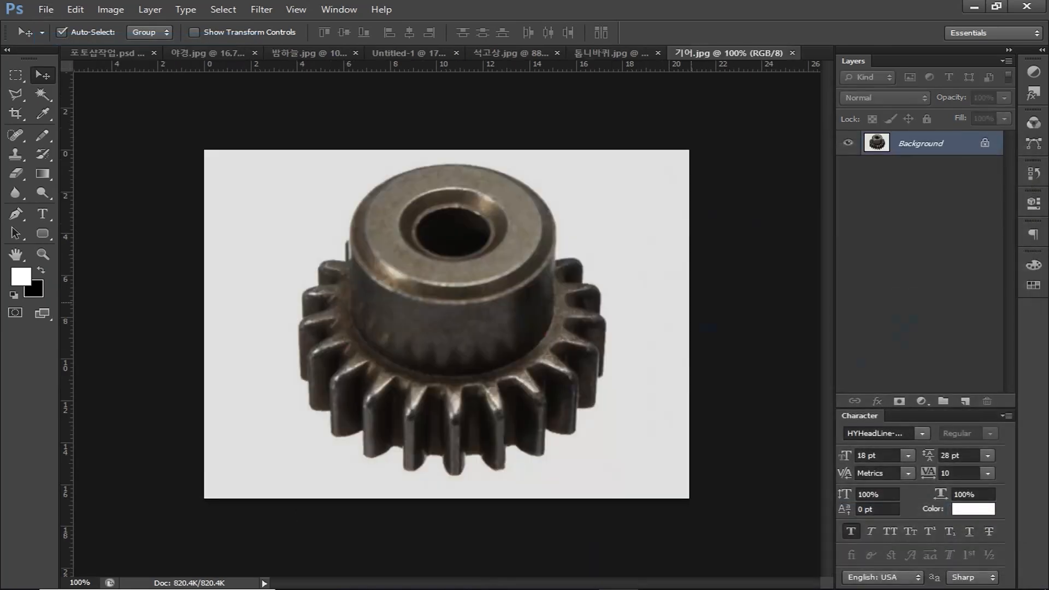
Step: Select the gear without its light background and copy it into the poster document
key("w")
left_click(263, 204)
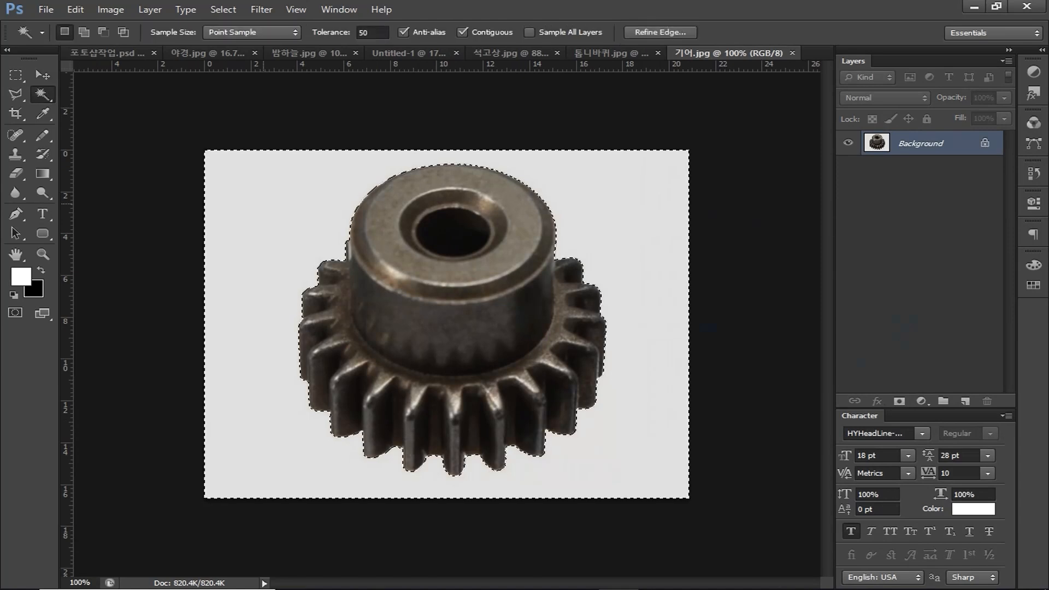
key("ctrl+shift+i")
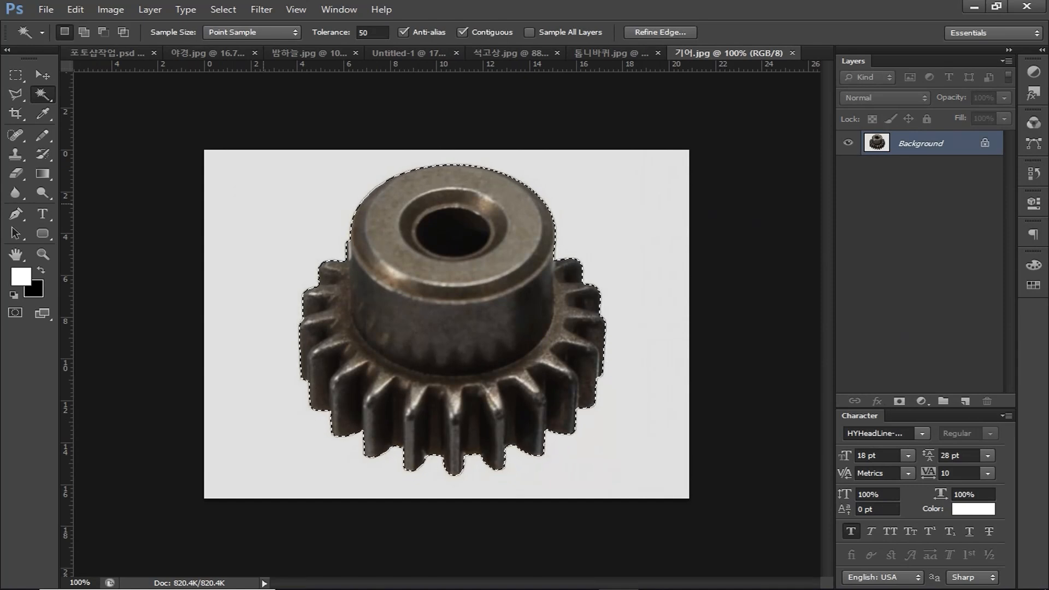
key("ctrl+Tab")
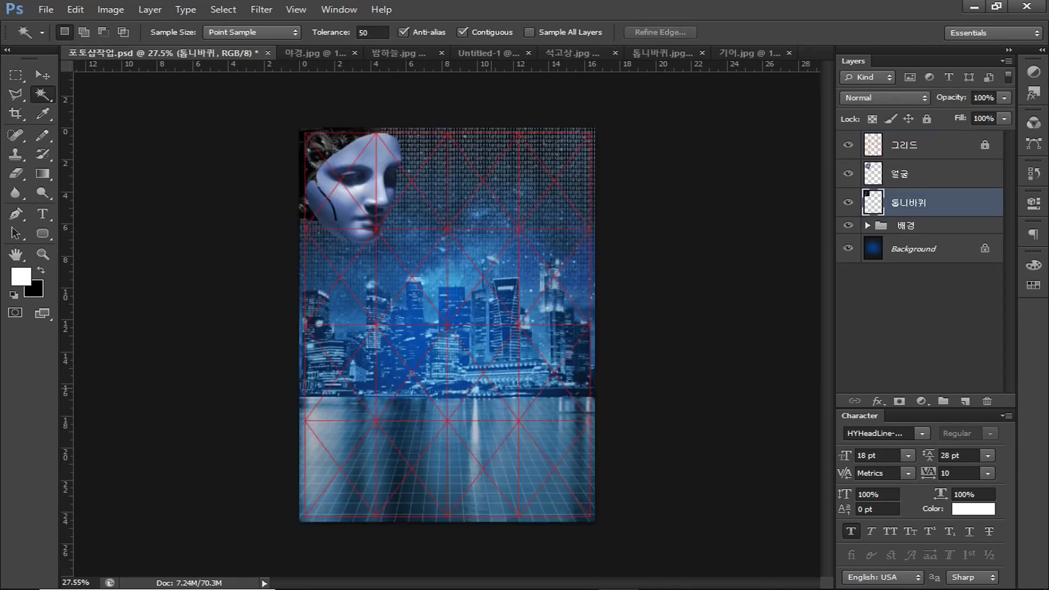
key("ctrl+v")
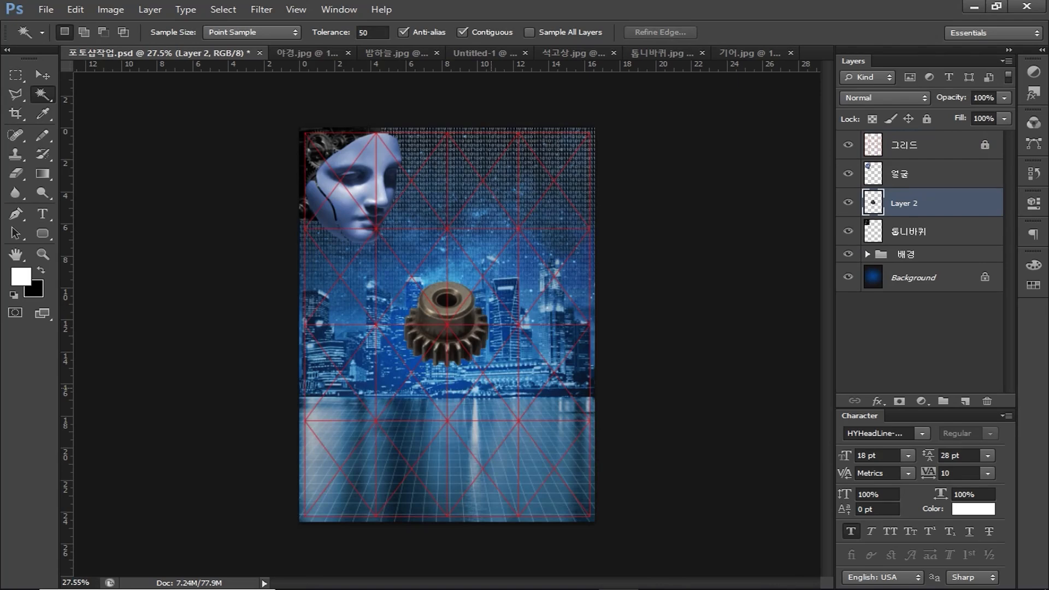
Step: Rotate the pasted gear about 33° clockwise and place it beneath the statue face at the poster's left edge
key("ctrl+t")
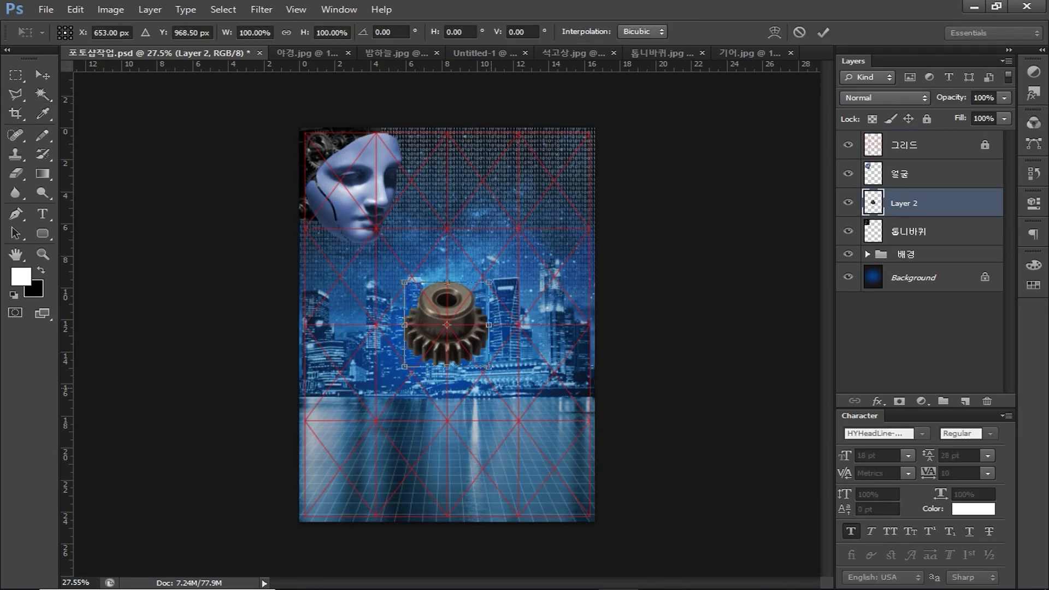
left_click_drag(506, 269, 549, 306)
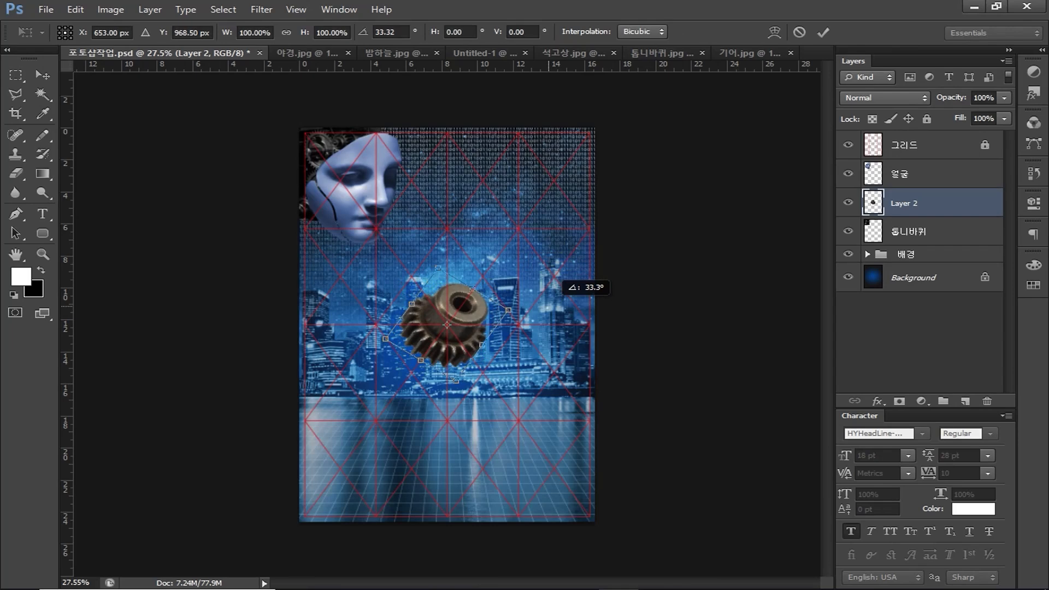
left_click_drag(478, 301, 363, 220)
key("Return")
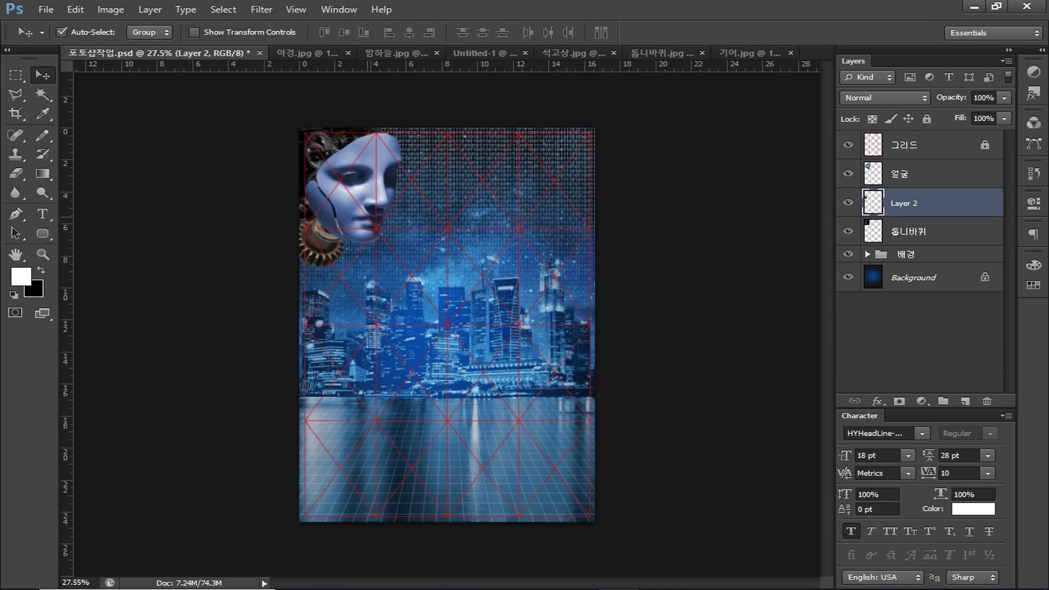
Step: Rename the pasted gear layer as 기어
double_click(904, 202)
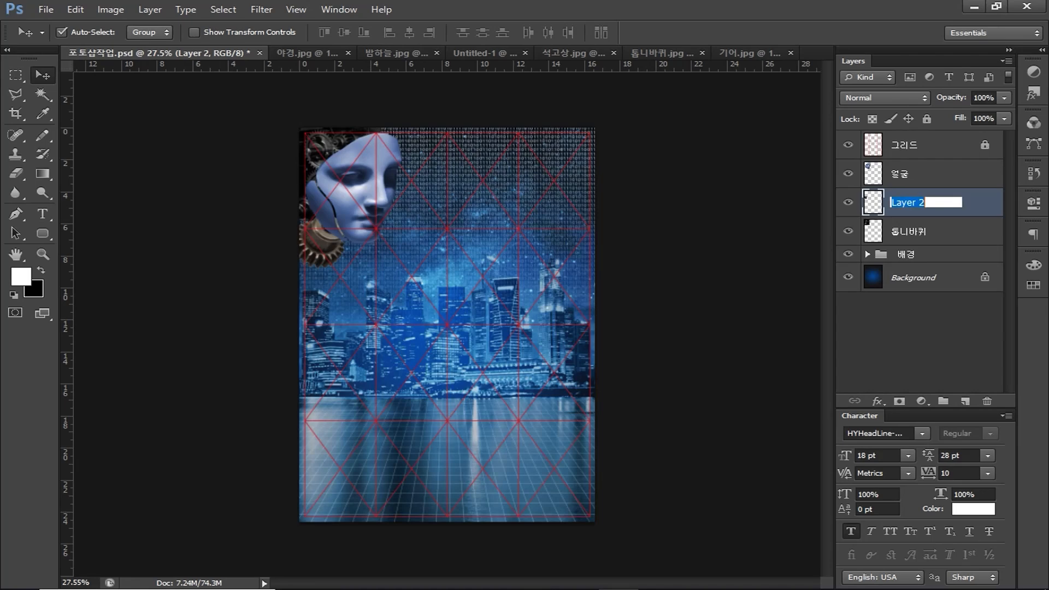
type("기어")
key("Return")
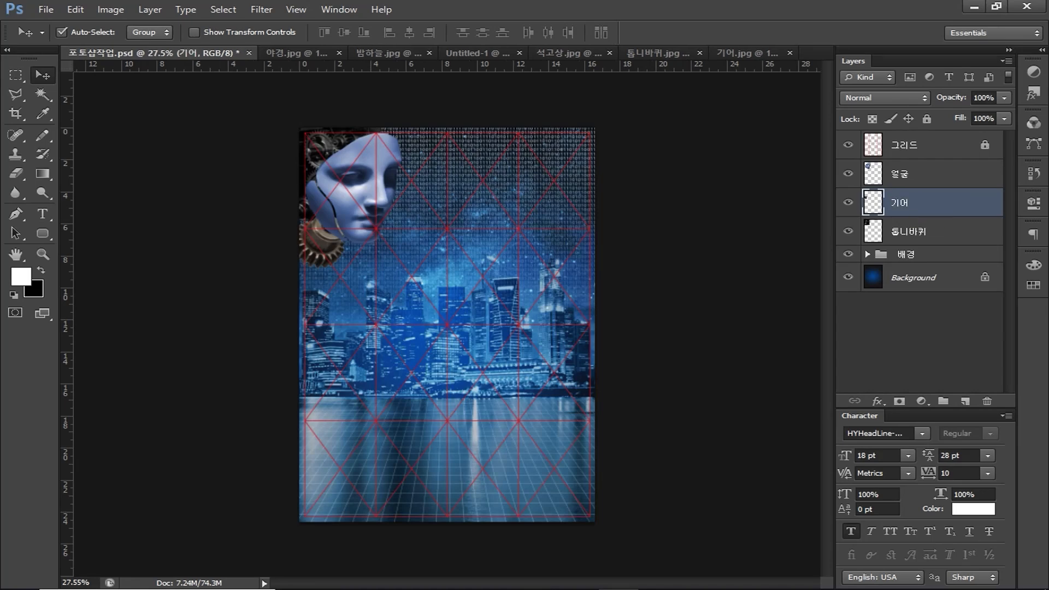
Step: Open 회로.tif from the 제공 파일 folder
left_click(46, 10)
left_click(60, 40)
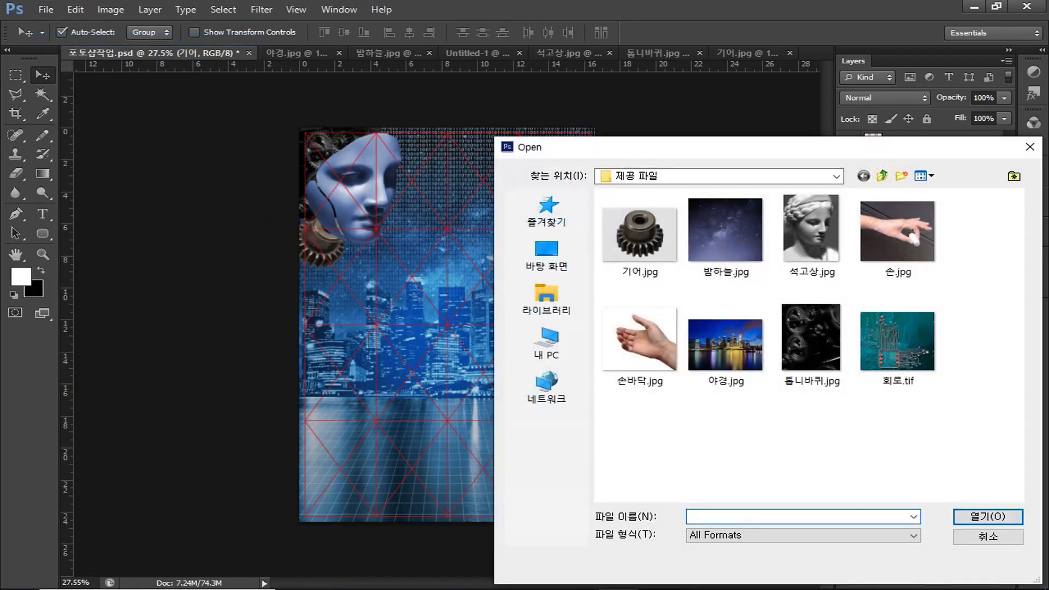
left_click(898, 345)
left_click(988, 517)
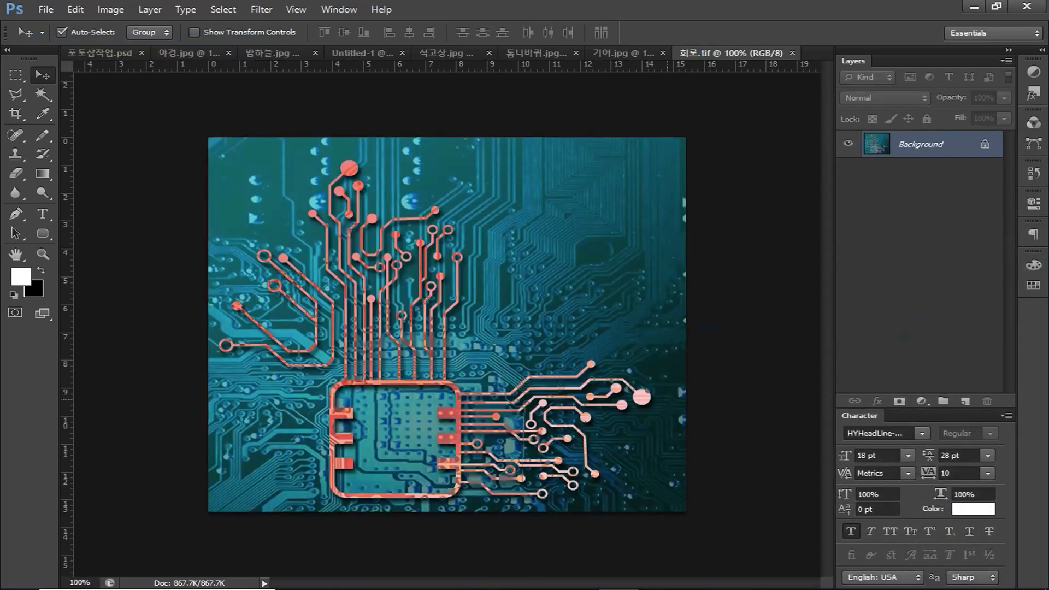
Step: Select only the red circuit lines above the chip with the Magic Wand at tolerance 100 and copy them into the poster document
left_click(43, 95)
left_click(349, 168)
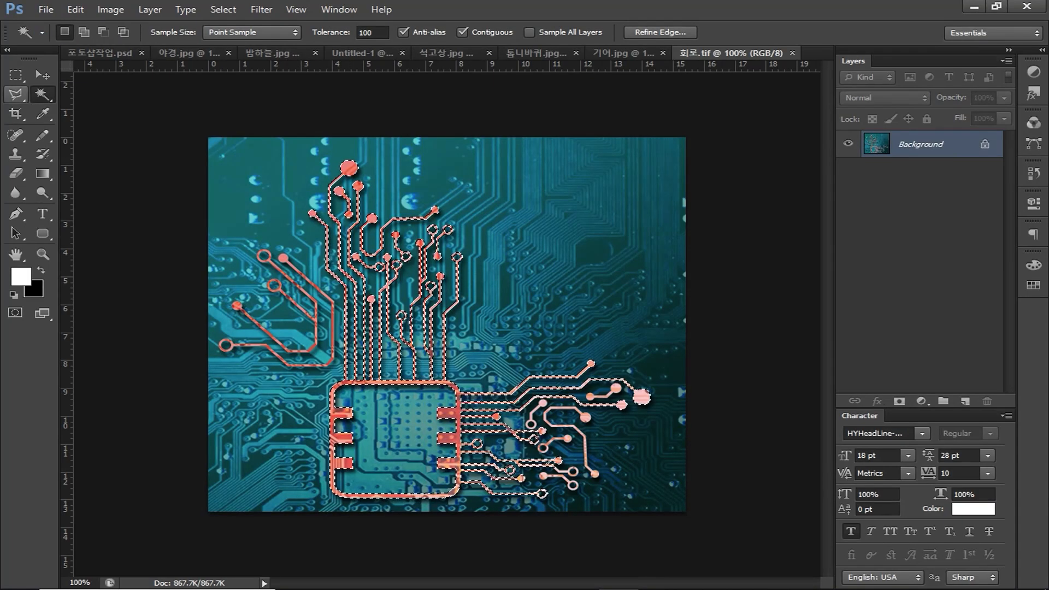
left_click(16, 75)
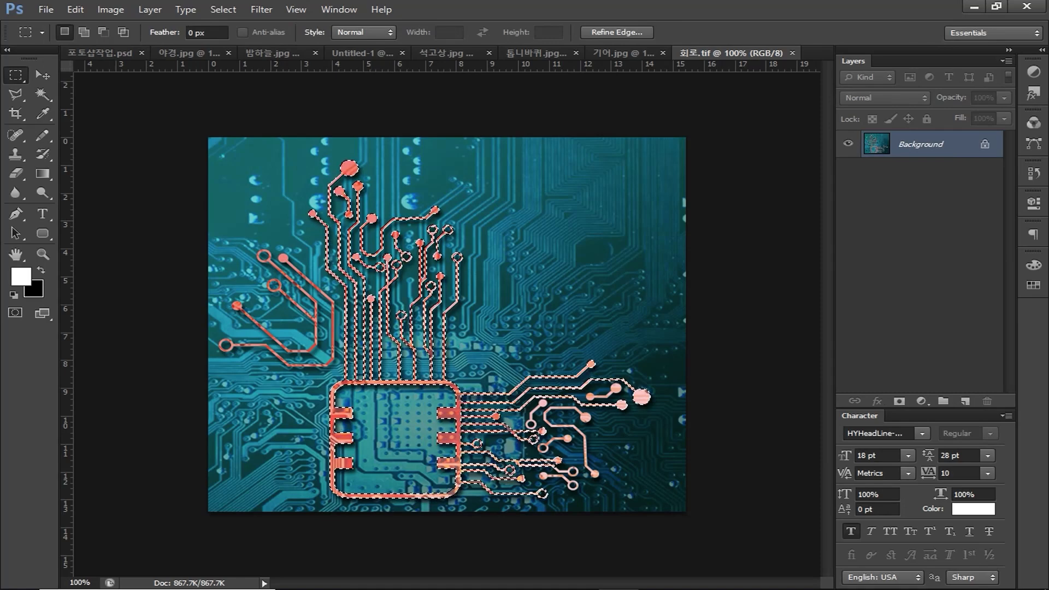
left_click_drag(297, 512, 678, 370)
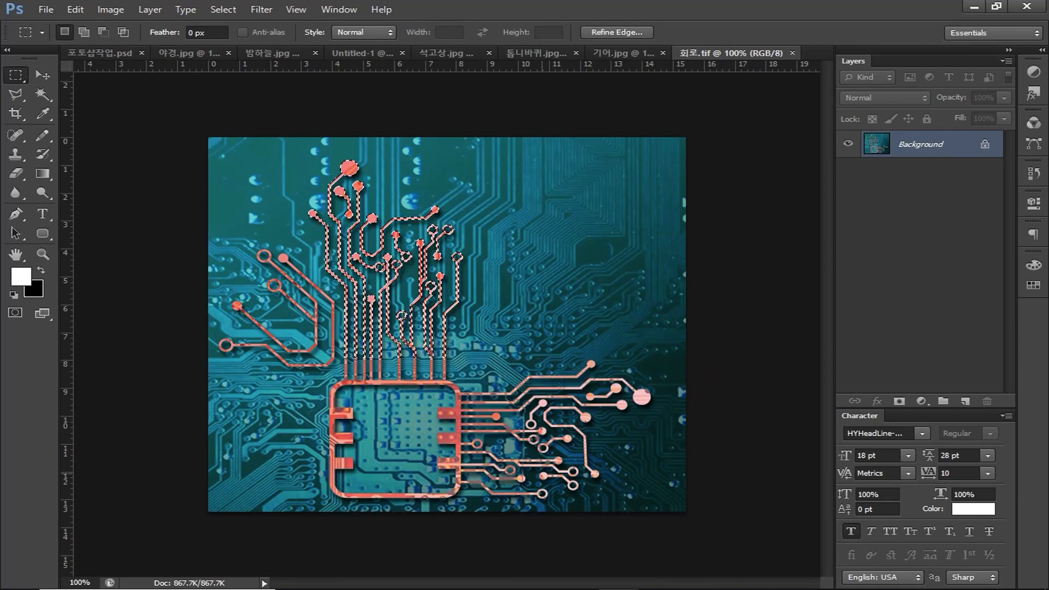
key("ctrl+Tab")
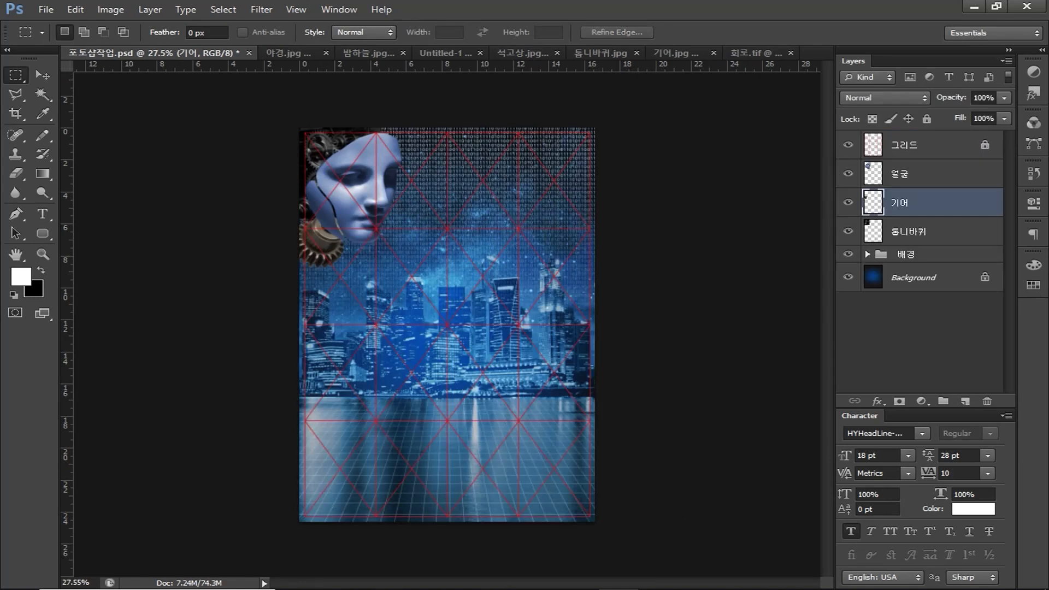
key("ctrl+v")
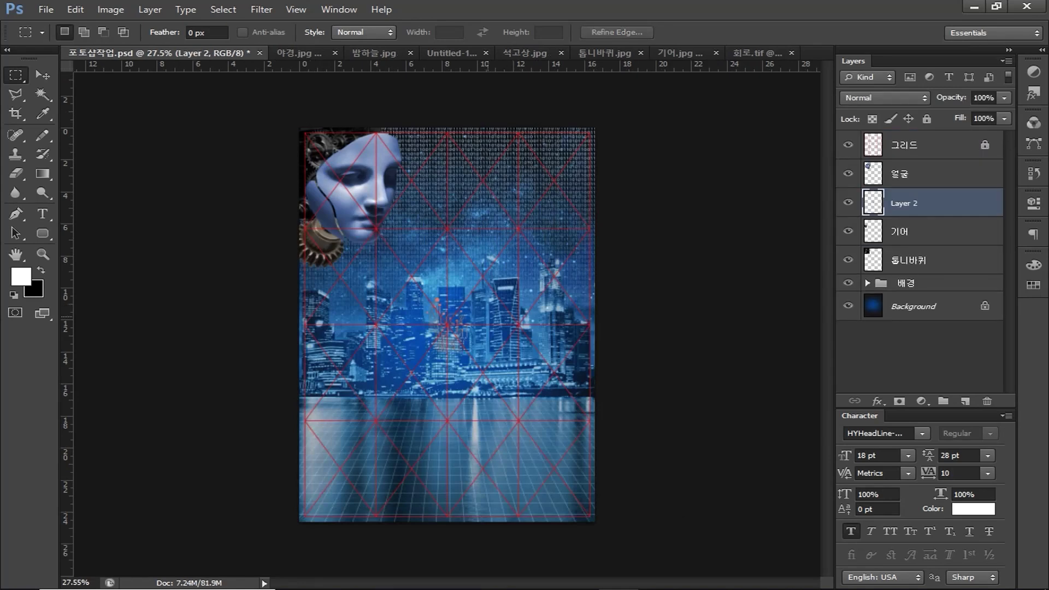
Step: Rotate the pasted circuit lines and position them over the statue's cheek and the gear below it
key("ctrl+plus")
key("v")
left_click_drag(475, 337, 362, 270)
key("ctrl+t")
left_click_drag(376, 232, 403, 236)
left_click_drag(354, 274, 309, 203)
key("Return")
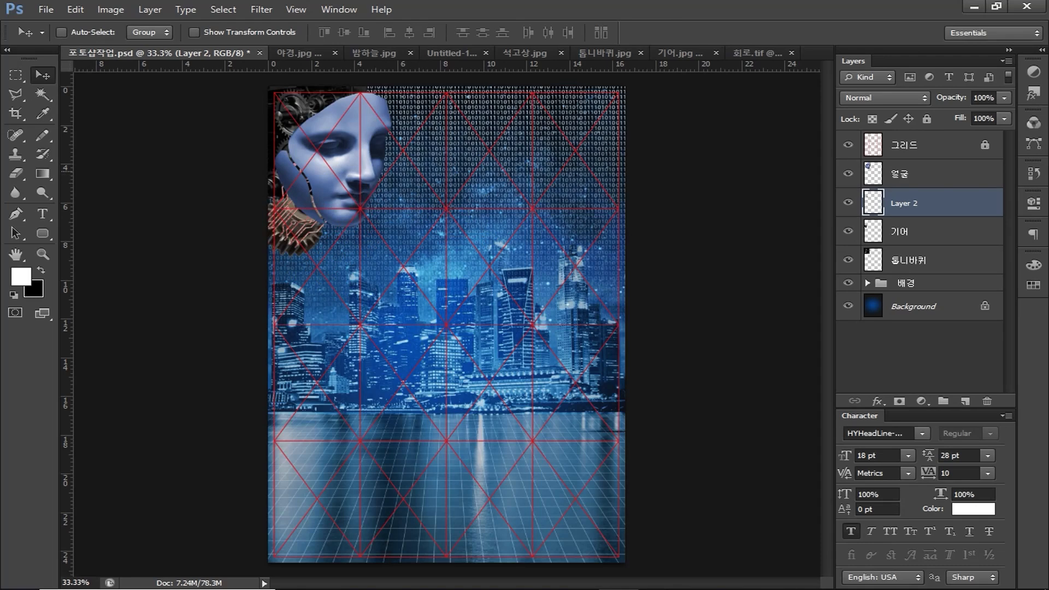
Step: Rename the circuit lines layer as 회로
double_click(905, 203)
type("회로")
key("Return")
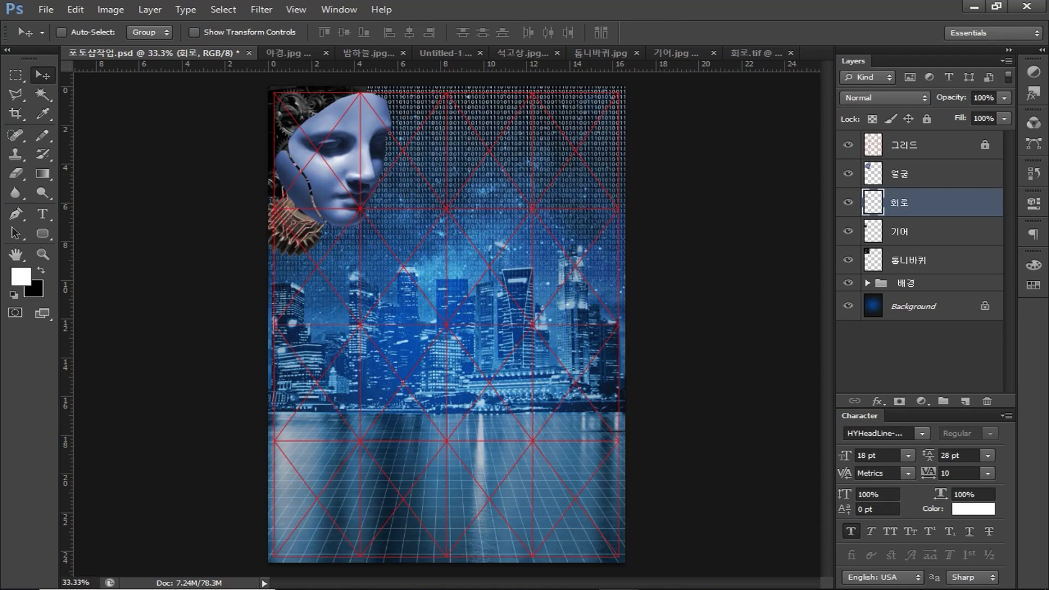
Step: Set the 회로 layer's blend mode to Soft Light and move it above the 얼굴 layer
left_click(885, 97)
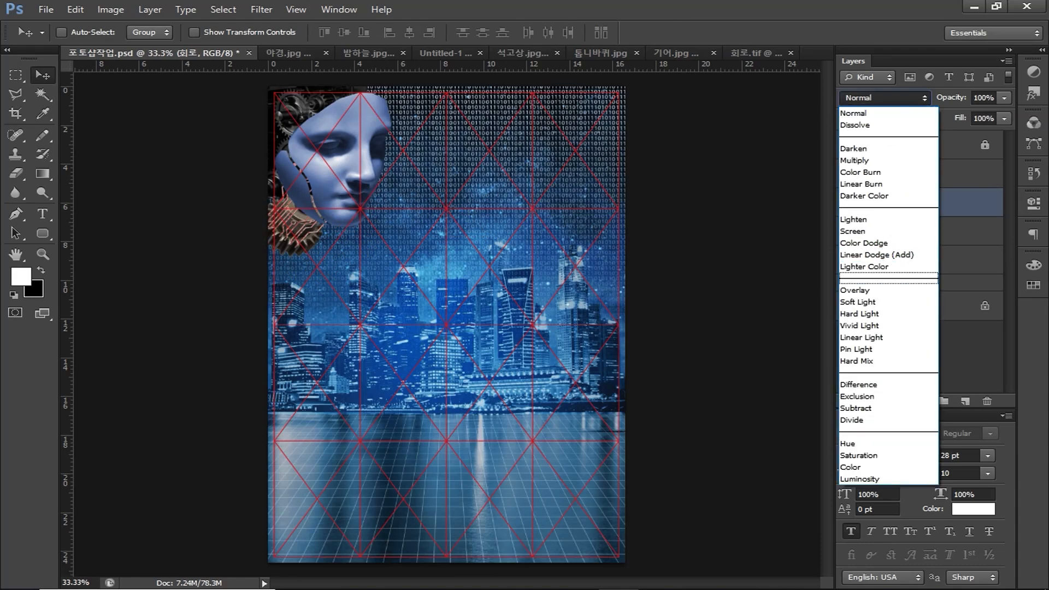
key("Return")
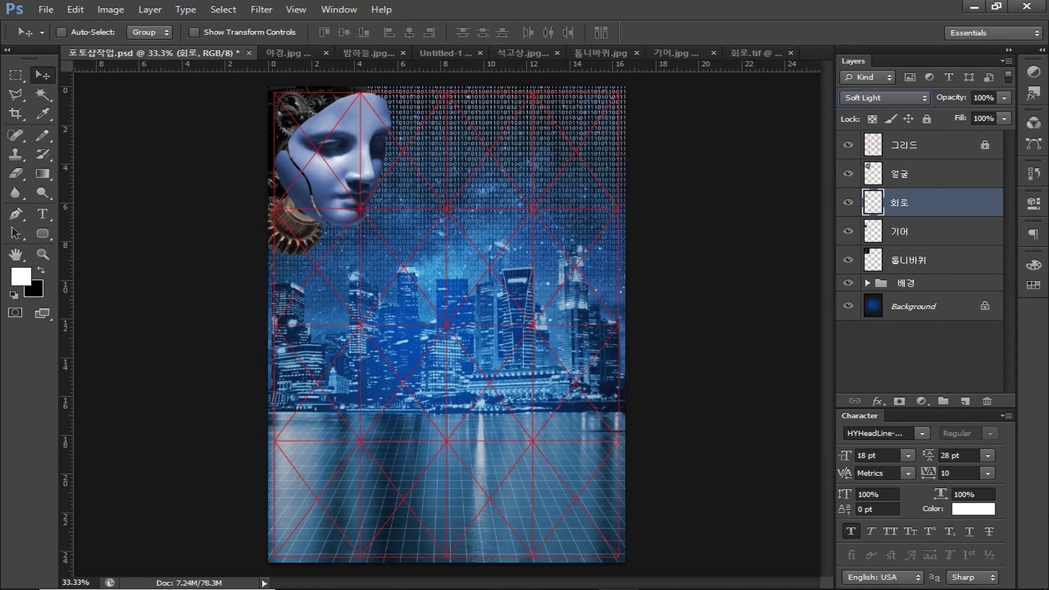
left_click_drag(923, 202, 924, 167)
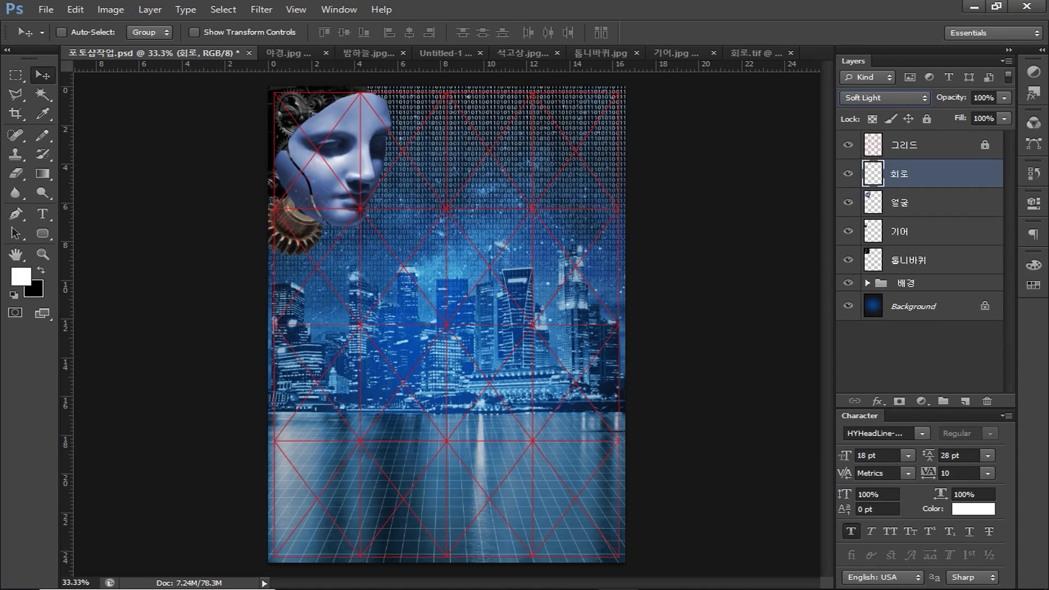
Step: Adjust the 회로 layer with Hue/Saturation, setting the saturation to -100 and raising the lightness
left_click(110, 9)
mouse_move(135, 47)
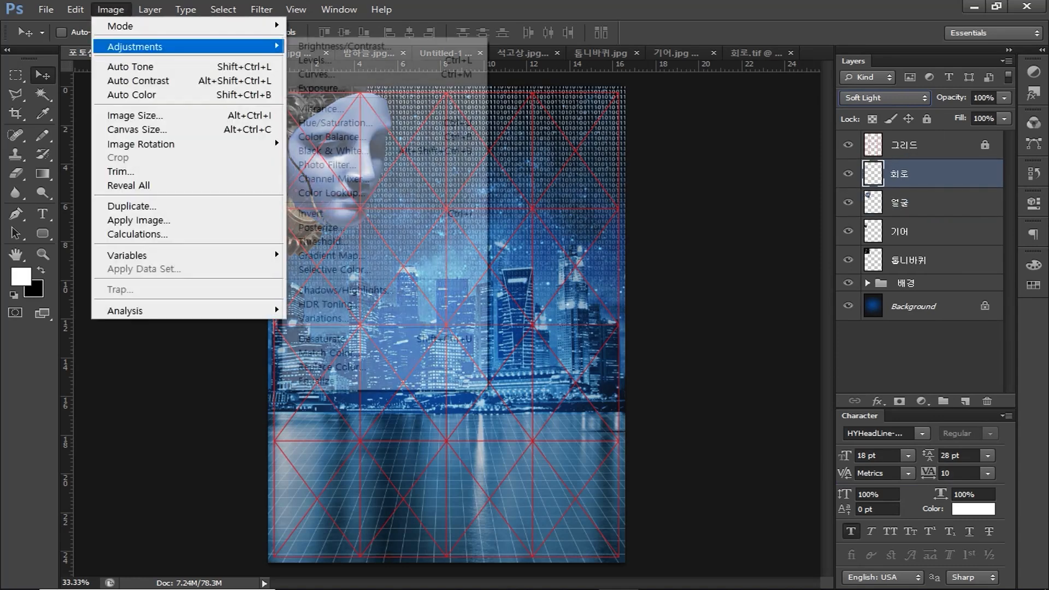
left_click(335, 123)
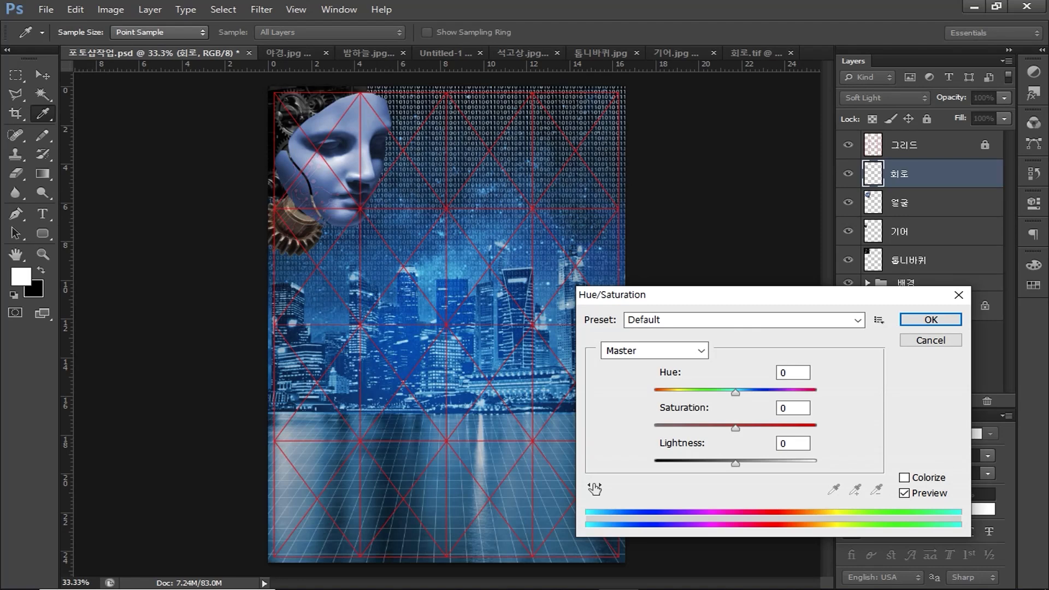
left_click_drag(736, 463, 737, 463)
left_click_drag(735, 428, 655, 428)
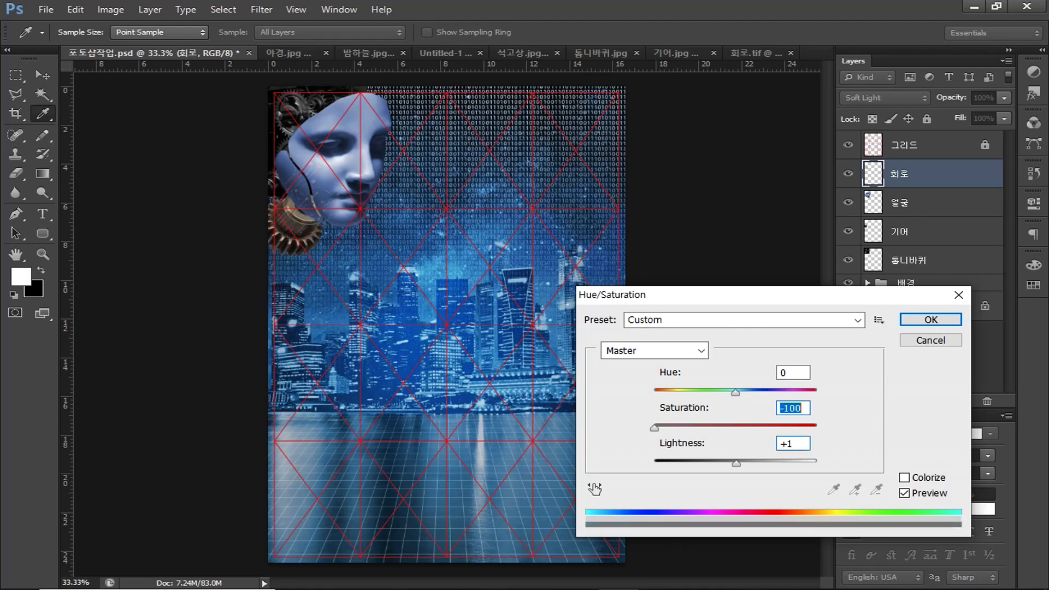
key("Tab")
key("Return")
Step: Open 손.jpg from the 제공 파일 folder and convert its Background into a regular layer
left_click(45, 9)
left_click(64, 39)
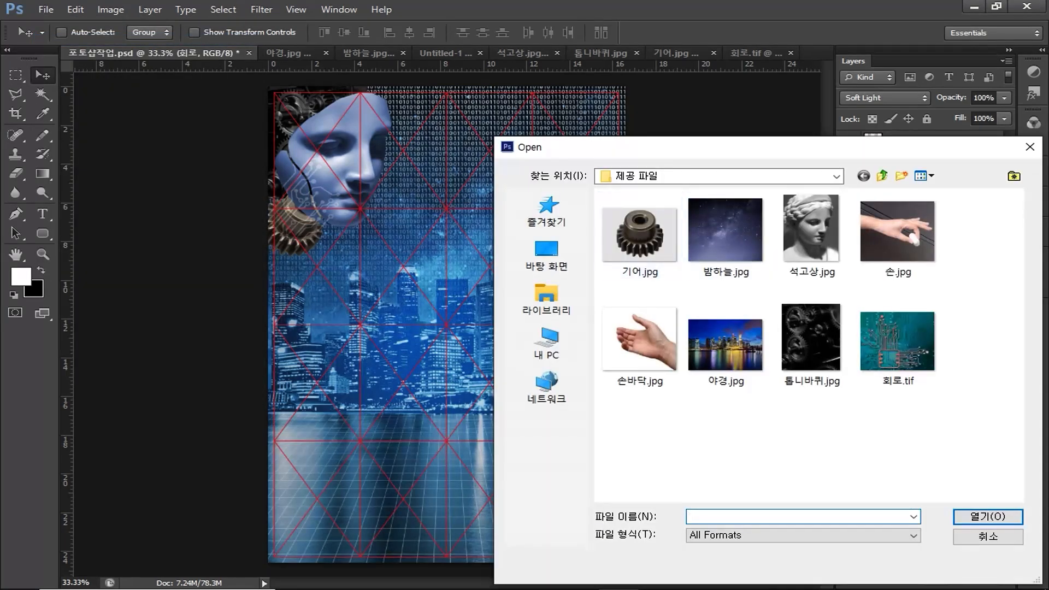
left_click(898, 236)
key("Return")
key("w")
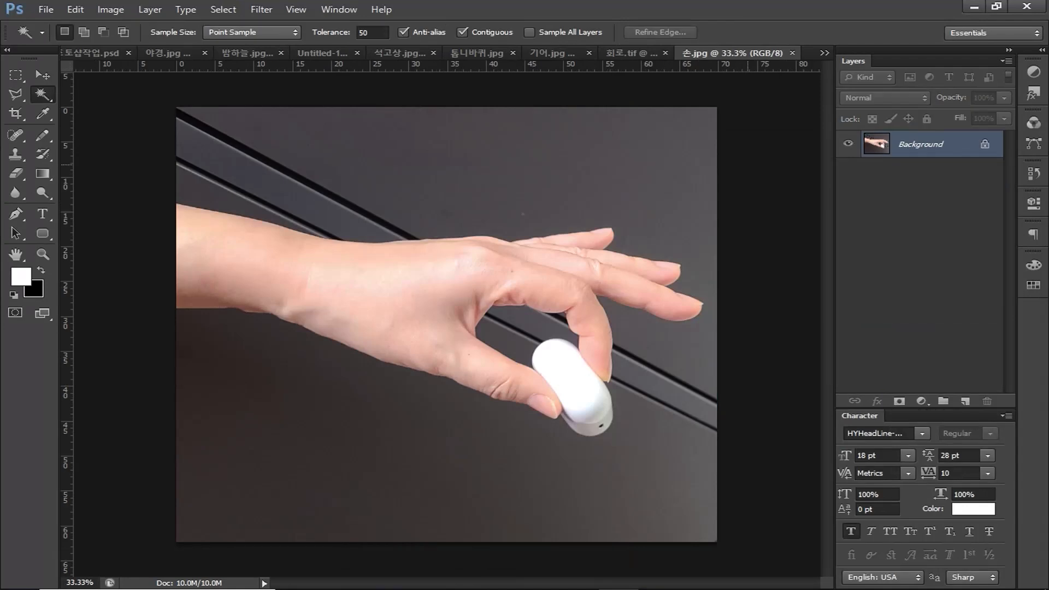
double_click(921, 145)
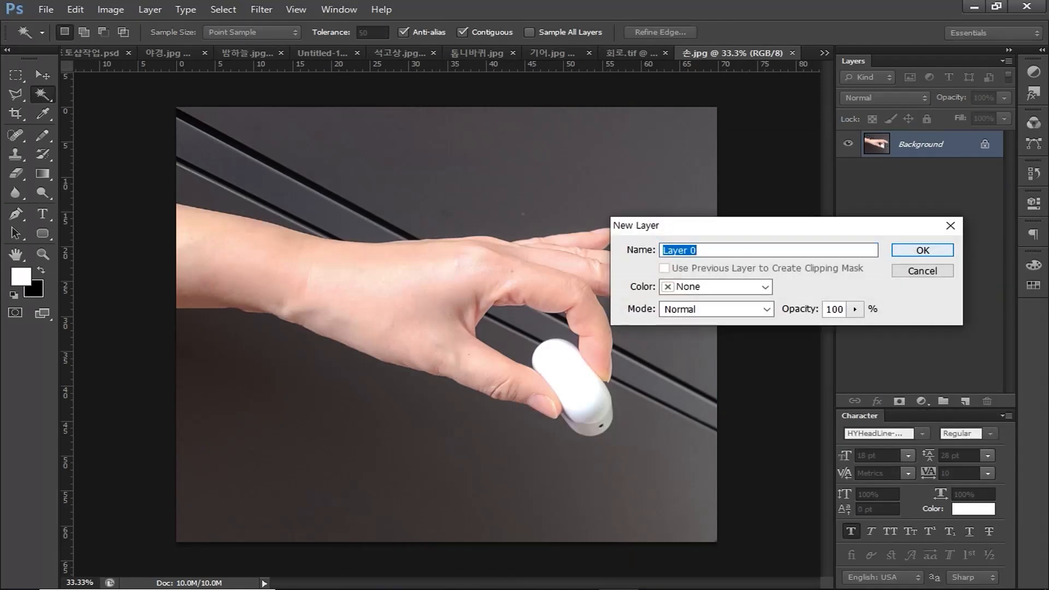
key("Return")
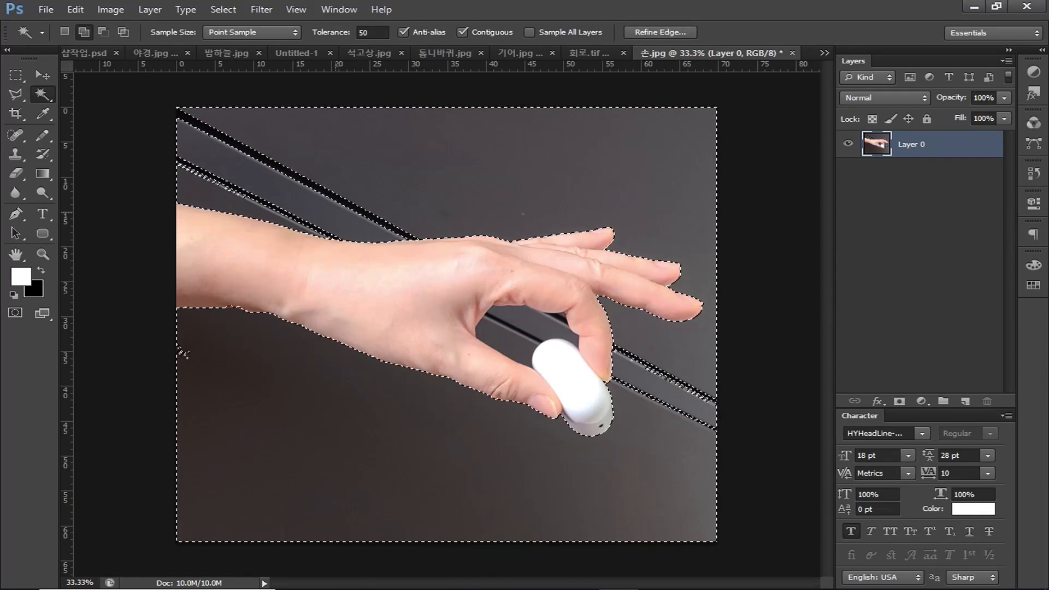
Step: Select the whole dark background around the hand, including its diagonal strips and the gap between the fingers, and delete it
left_click(210, 177, "shift")
left_click(233, 140, "shift")
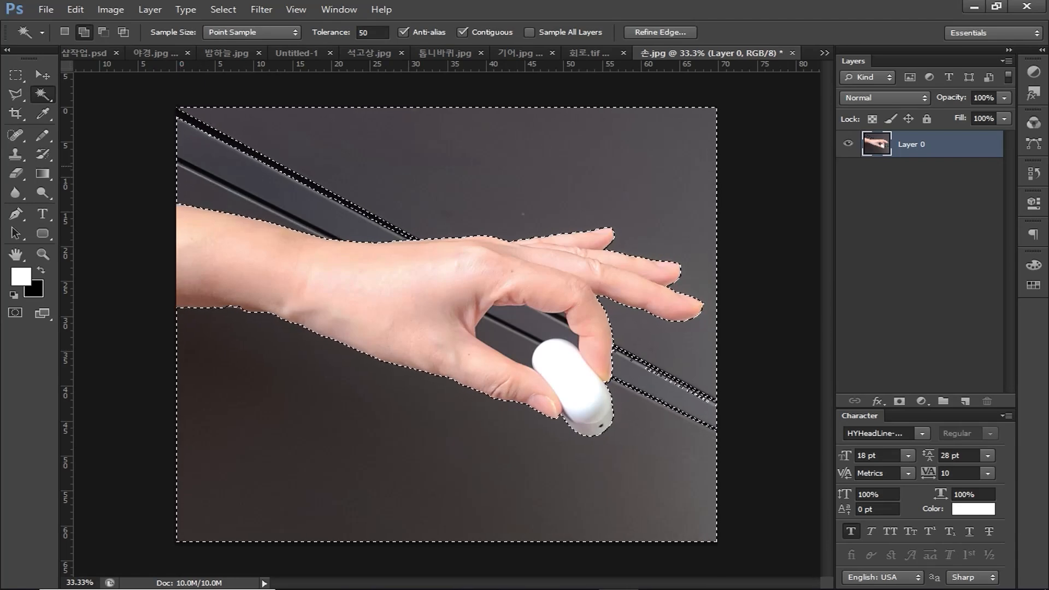
left_click(654, 397, "shift")
left_click(656, 368, "shift")
left_click(533, 330, "shift")
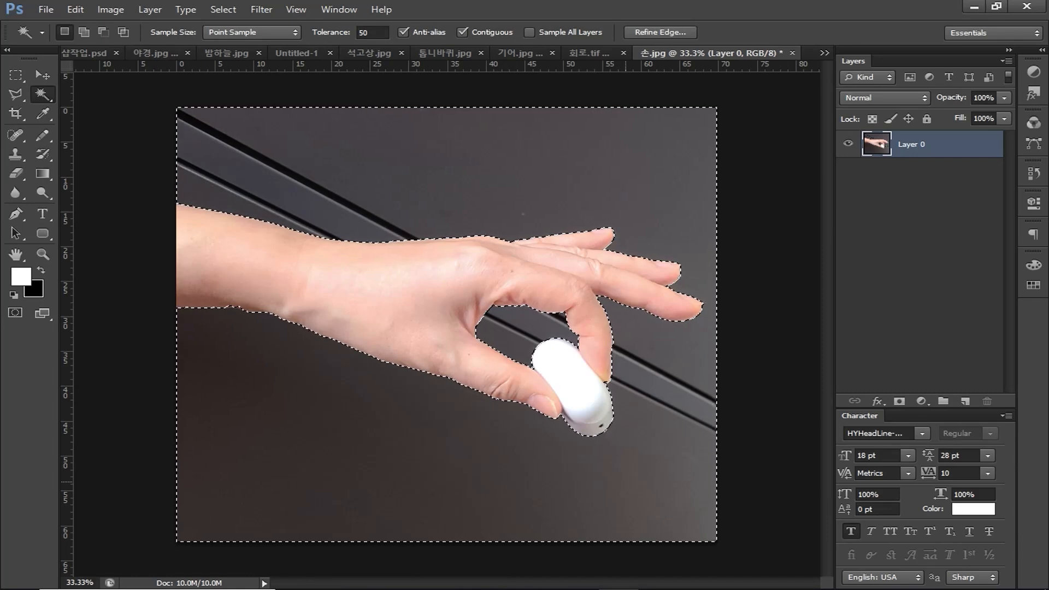
key("Delete")
key("ctrl+d")
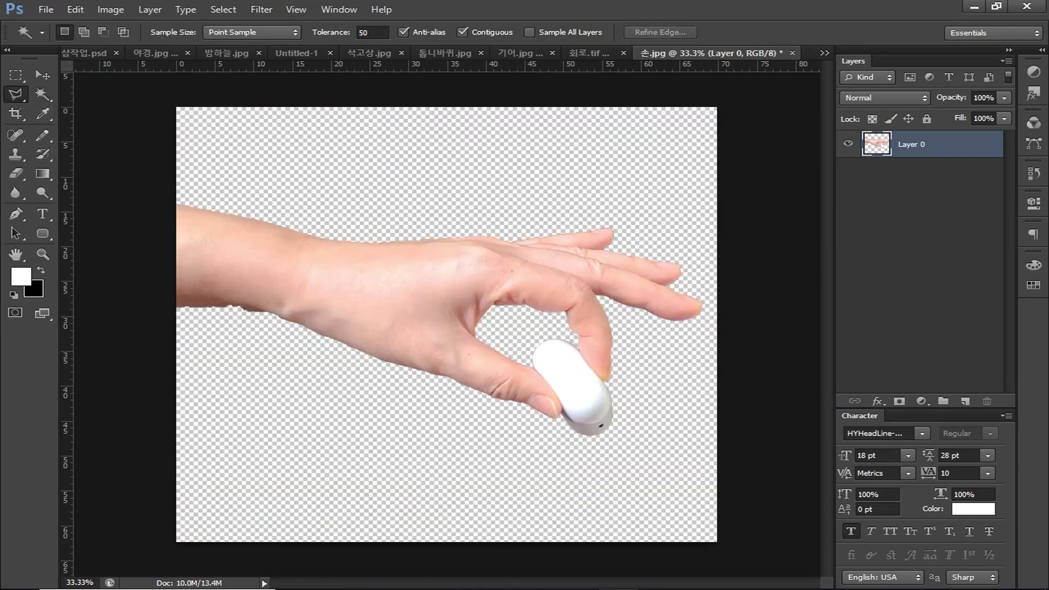
Step: Outline the white object held between the thumb and index finger with the Polygonal Lasso and delete it
left_click(15, 94)
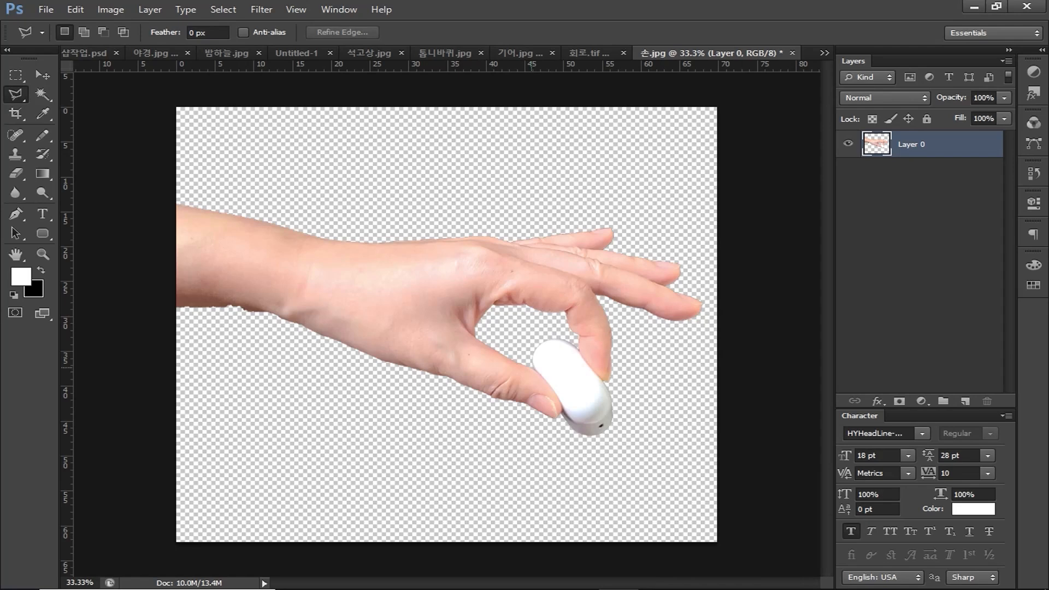
left_click(534, 367)
left_click(561, 418)
left_click(565, 440)
left_click(612, 450)
left_click(626, 400)
left_click(571, 331)
left_click(534, 367)
key("Delete")
key("ctrl+d")
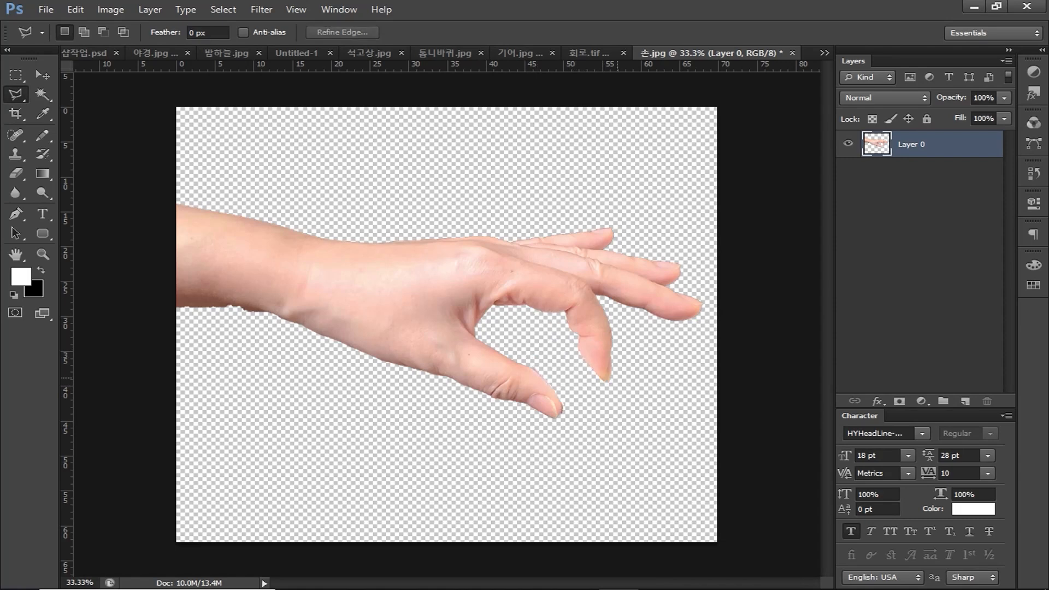
Step: Flip the cut-out hand on Layer 0 horizontally
left_click(76, 9)
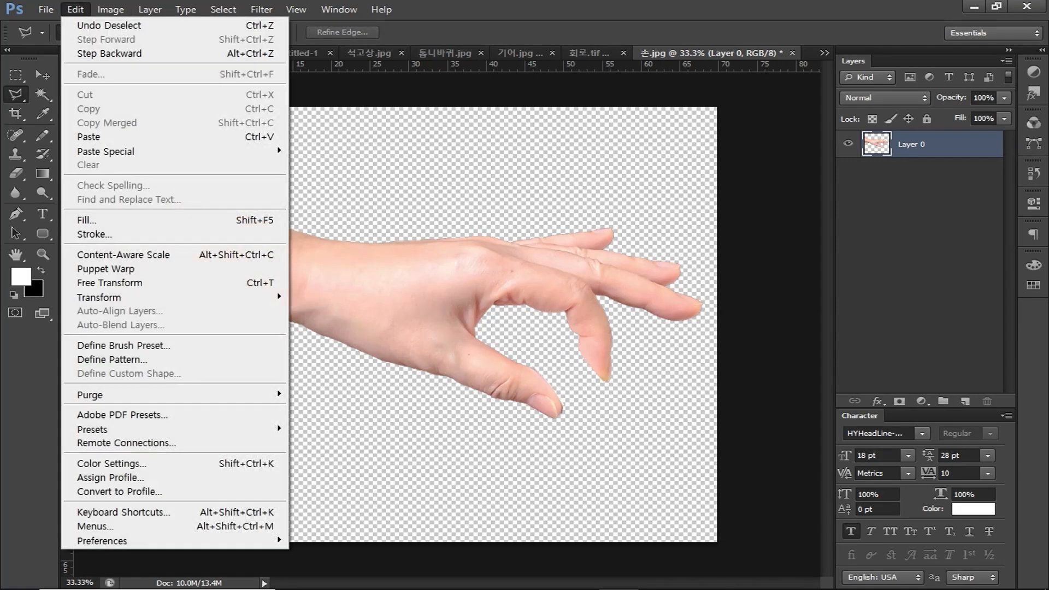
mouse_move(136, 297)
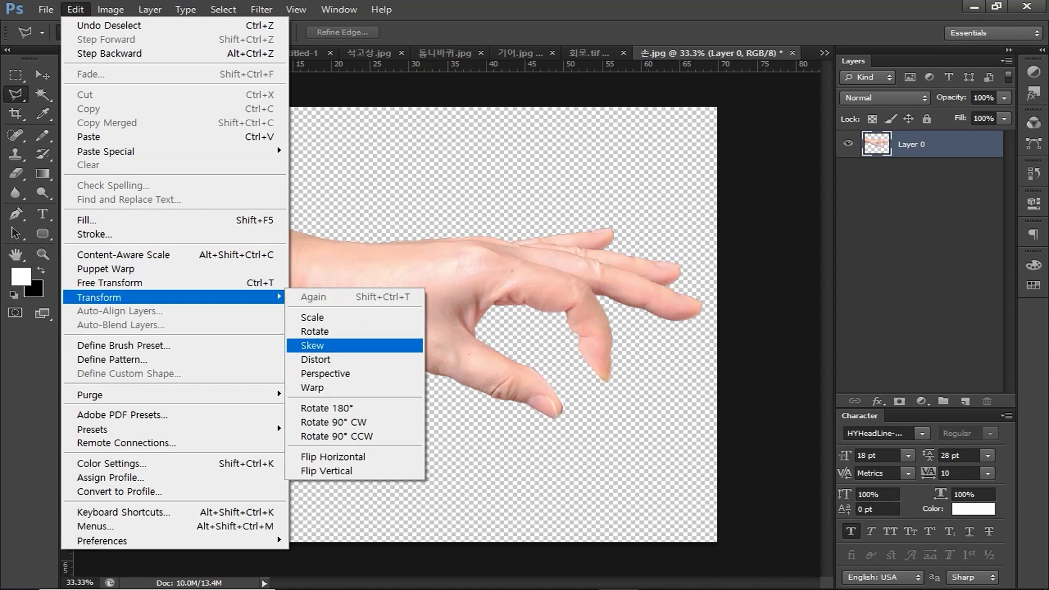
left_click(332, 457)
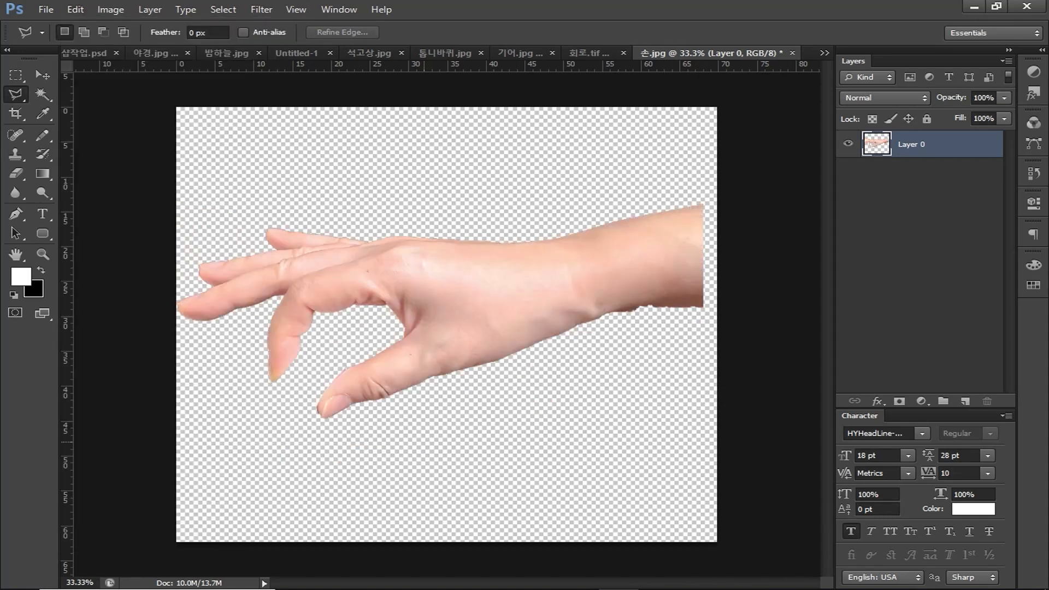
Step: Draw an unfilled Pen shape line with a 3 pt black stroke from the thumb tip around the palm to the index fingertip
left_click(15, 214)
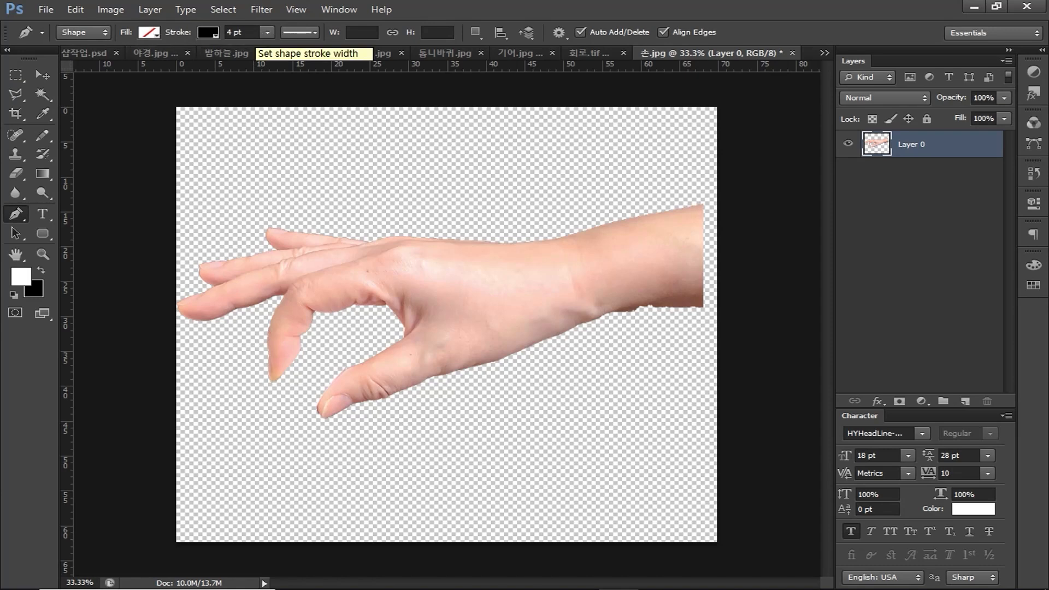
double_click(230, 33)
type("3")
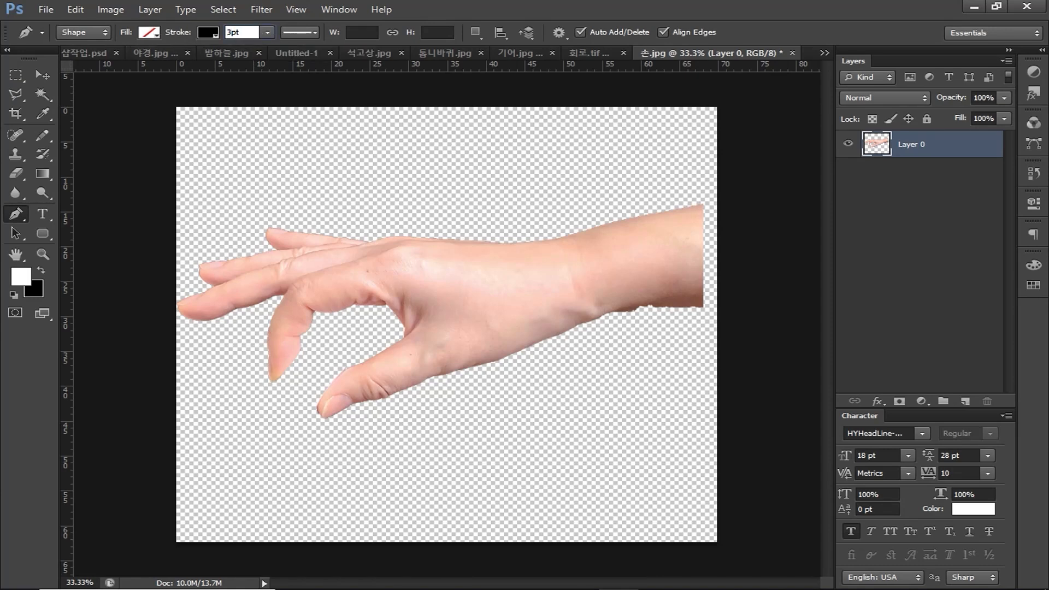
key("Return")
left_click(353, 375)
left_click(431, 335)
left_click(431, 290)
left_click(394, 275)
left_click(309, 300)
left_click(286, 335)
left_click(279, 385)
key("Return")
Step: Draw separate open Pen lines along the undersides of the middle, ring and little fingers
left_click(181, 318)
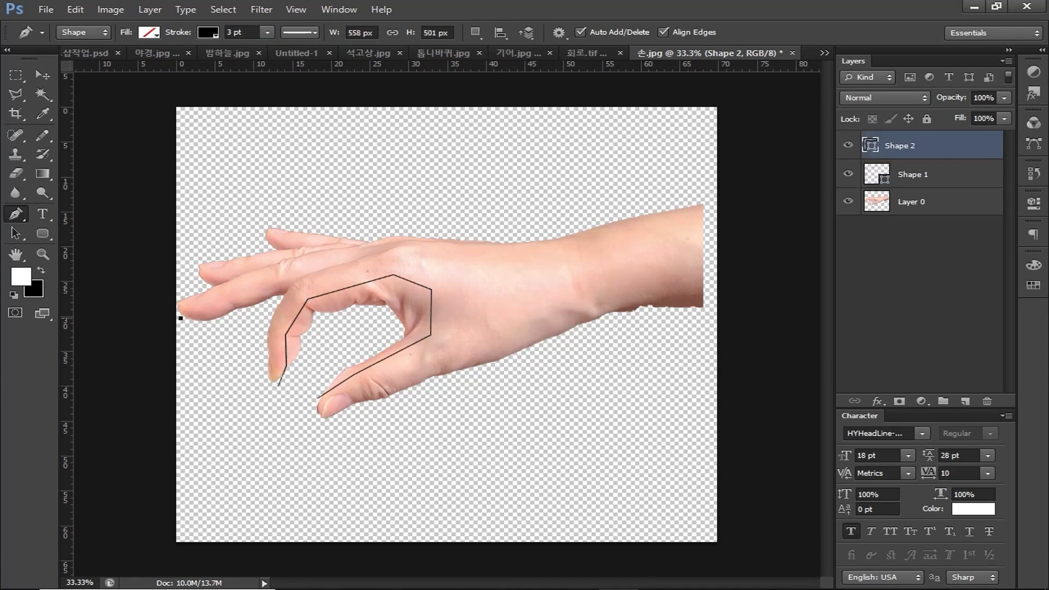
left_click(230, 304)
left_click(277, 288)
left_click(293, 283)
key("Return")
left_click(198, 278)
left_click_drag(221, 280, 232, 279)
left_click(267, 237)
left_click(281, 243)
left_click(301, 246)
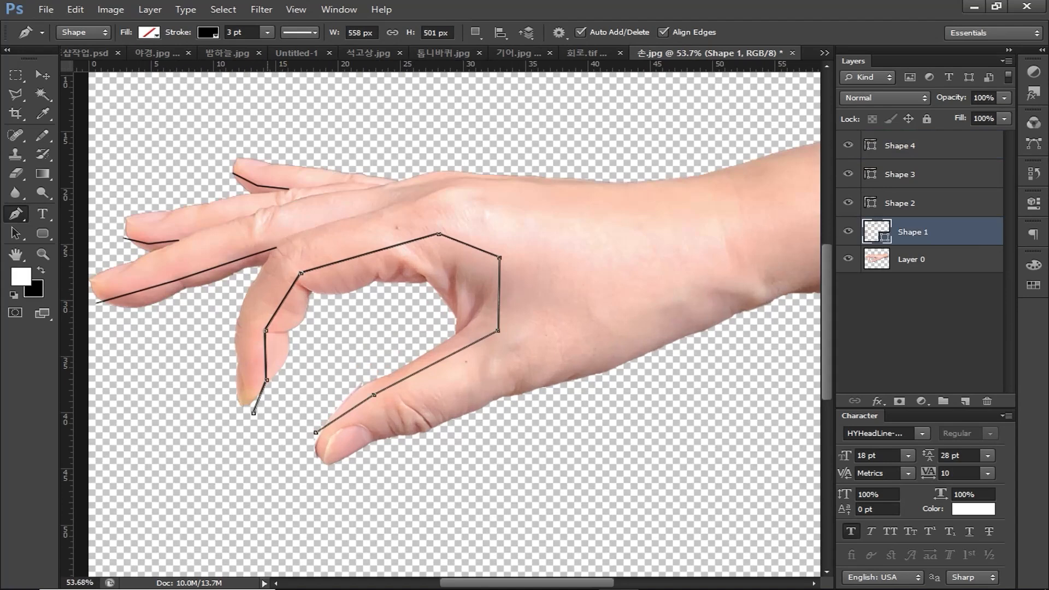
Step: Reshape the anchor points of the thumb-to-index line into a smooth curve following the fingers and palm
left_click_drag(266, 331, 270, 307)
left_click_drag(266, 380, 269, 362)
left_click_drag(301, 273, 321, 259)
left_click(441, 234)
key("ctrl+z")
left_click_drag(438, 234, 465, 237)
mouse_move(499, 258)
left_mouse_down()
mouse_move(516, 291)
mouse_move(493, 267)
left_mouse_up()
left_click_drag(498, 330, 483, 353)
left_click_drag(374, 394, 347, 405)
left_click_drag(374, 395, 342, 414)
Step: Bend the lines on the middle, ring and little fingers into smooth curves that follow each finger
left_click_drag(276, 248, 142, 295)
left_click_drag(241, 253, 276, 240)
scroll(118, 249, "up", 9)
left_click(191, 238, "ctrl")
left_click_drag(191, 238, 164, 235)
scroll(245, 213, "down", 2)
left_click(415, 121, "ctrl")
left_click_drag(414, 121, 377, 112)
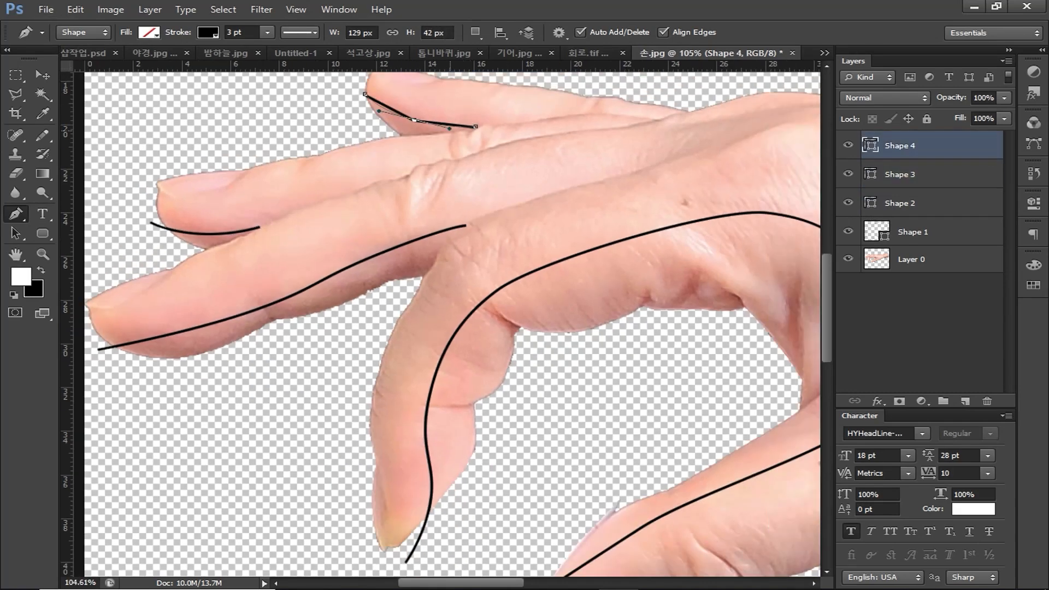
scroll(360, 201, "down", 10)
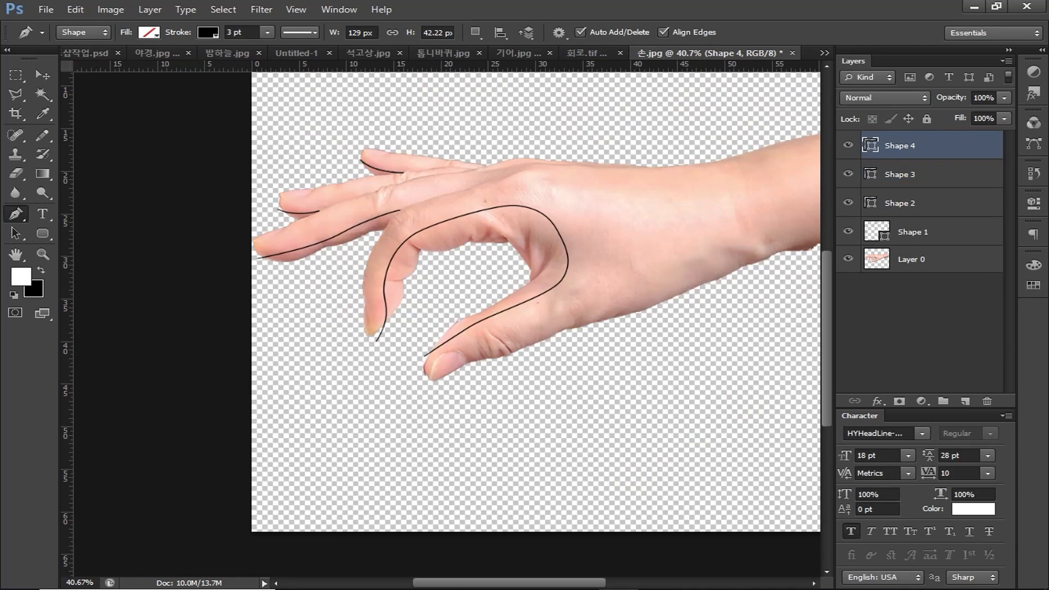
Step: Rasterize the four line layers Shape 1 to Shape 4 and merge them into one layer
left_click(913, 233, "shift")
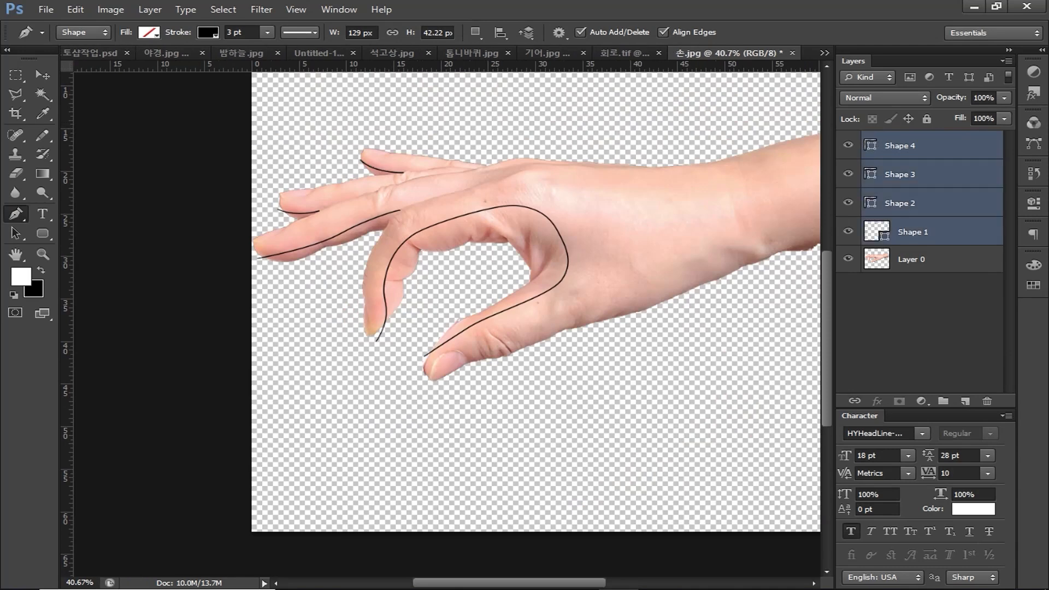
right_click(924, 192)
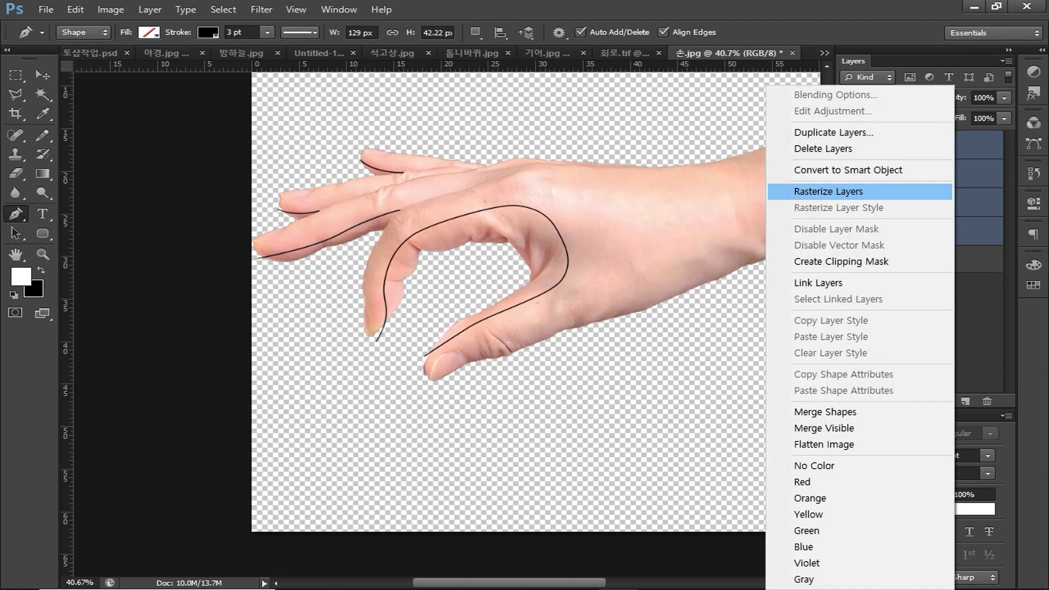
left_click(924, 192)
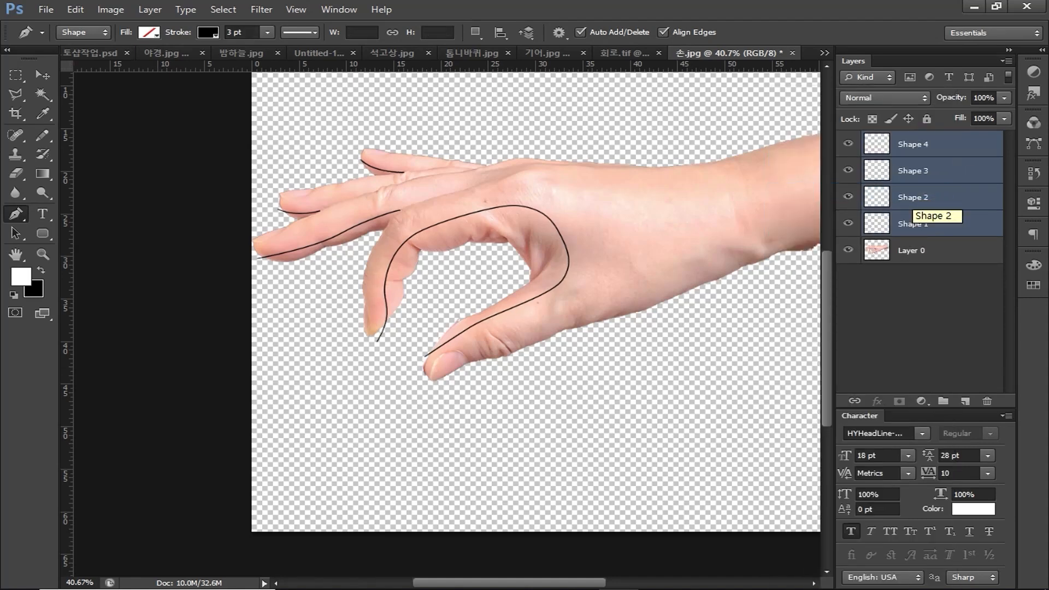
right_click(912, 198)
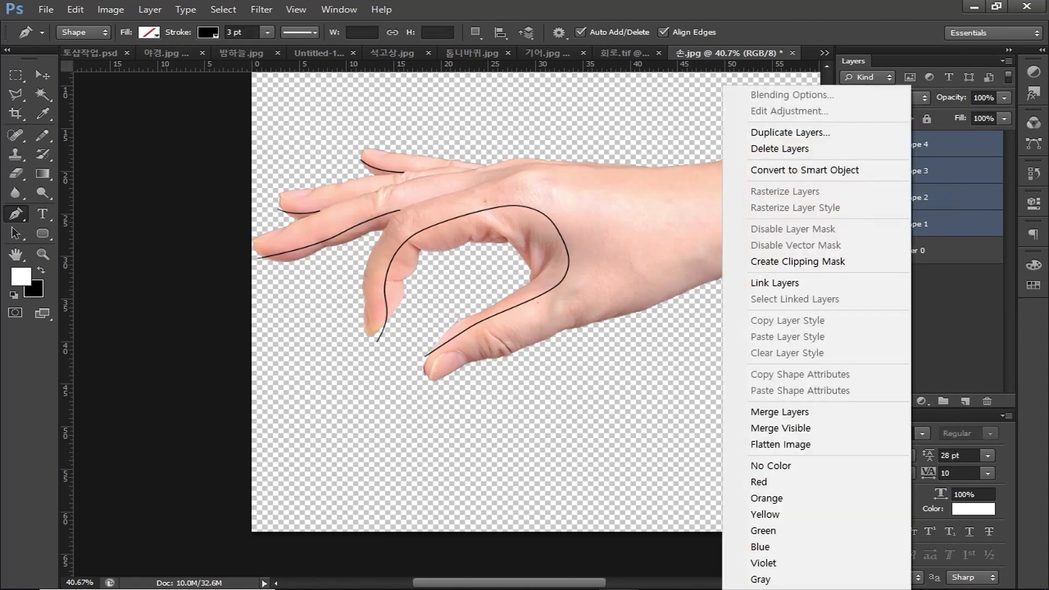
left_click(780, 412)
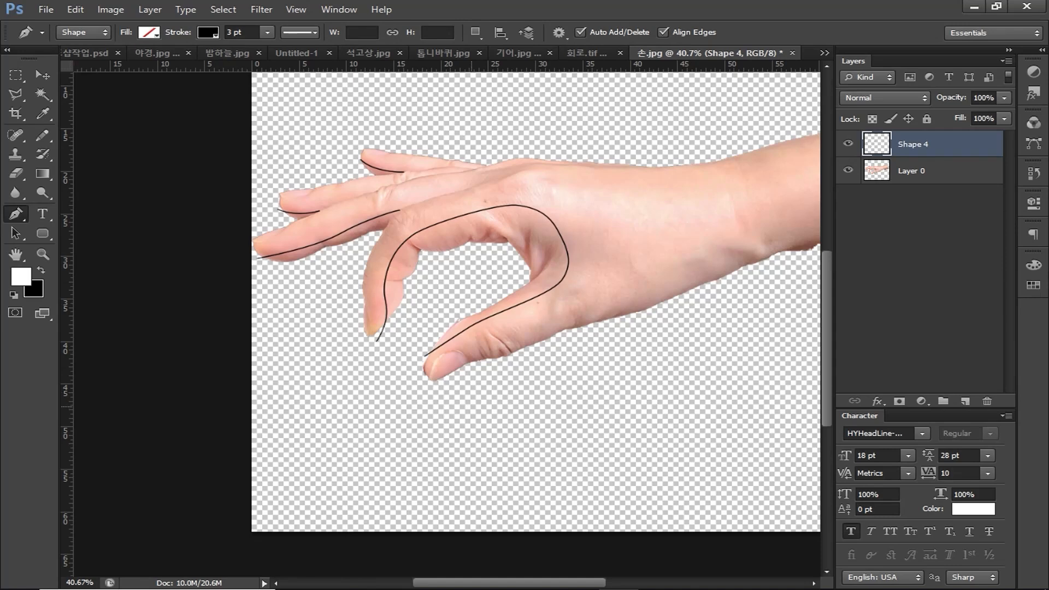
Step: Set the Pen stroke width to 8.42 pt and draw two curved joint lines across the thumb
left_click(268, 32)
left_click_drag(266, 49, 276, 49)
left_click(528, 281)
left_click_drag(586, 282, 603, 302)
left_click(582, 325)
key("Escape")
left_click(462, 319)
mouse_move(521, 338)
left_mouse_down()
mouse_move(527, 353)
mouse_move(488, 367)
left_mouse_up()
key("Escape")
Step: Draw three curved joint lines across the index finger, from near its tip to its base knuckle
left_click(364, 281)
left_click_drag(381, 273, 398, 270)
left_click(405, 286)
key("Escape")
left_click(392, 220)
left_click_drag(417, 229, 429, 240)
left_click(422, 248)
key("Escape")
left_click(486, 182)
left_click_drag(513, 208, 515, 231)
left_click(485, 241)
key("Escape")
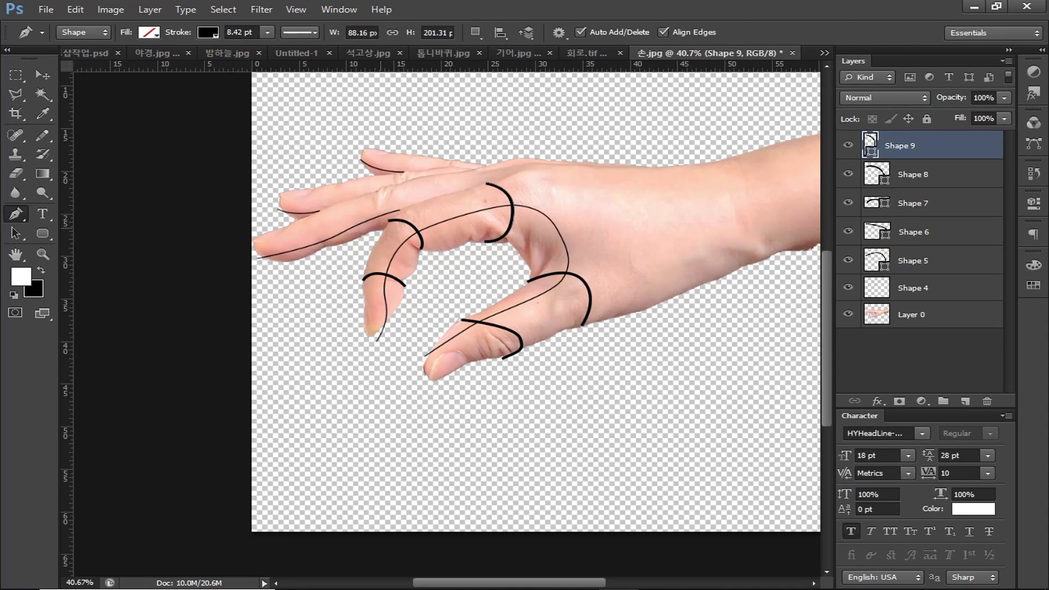
Step: Draw three curved joint lines across the middle finger, from near its tip to its base
left_click(304, 218)
left_click_drag(325, 247, 314, 275)
key("Escape")
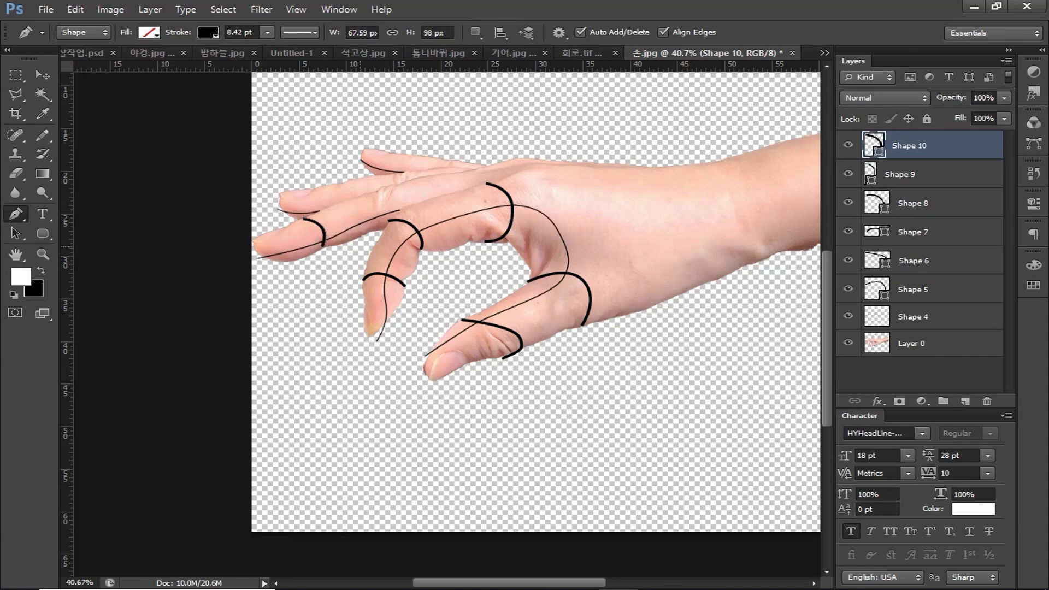
left_click(376, 189)
left_click(400, 199)
left_click(400, 212)
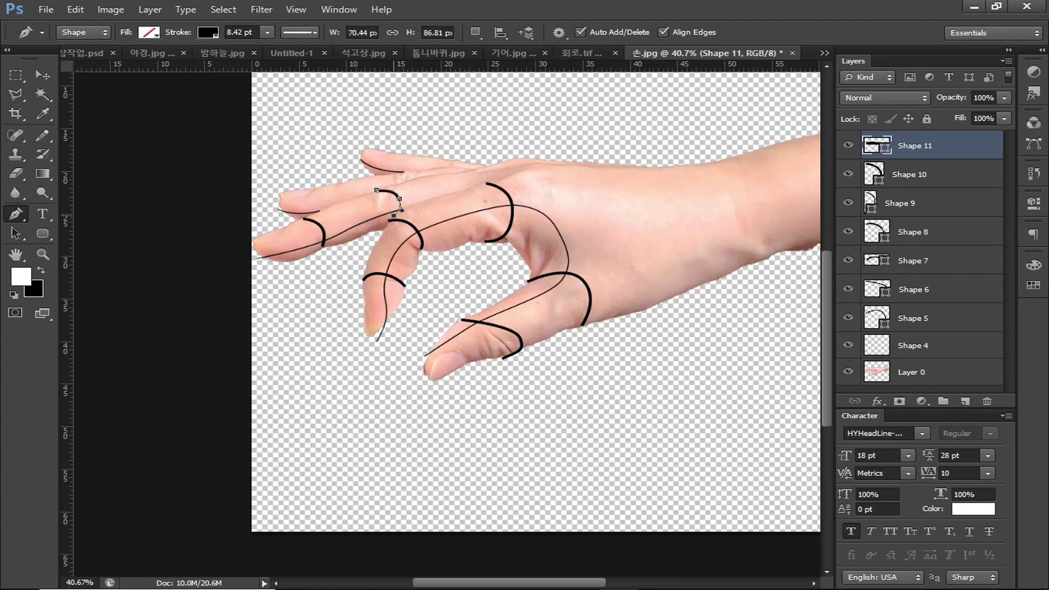
key("Escape")
left_click(474, 169)
left_click_drag(471, 187, 458, 203)
key("Escape")
Step: Draw two short joint lines across the ring finger and two across the little finger
left_click(337, 185)
left_click_drag(334, 204, 322, 219)
key("Escape")
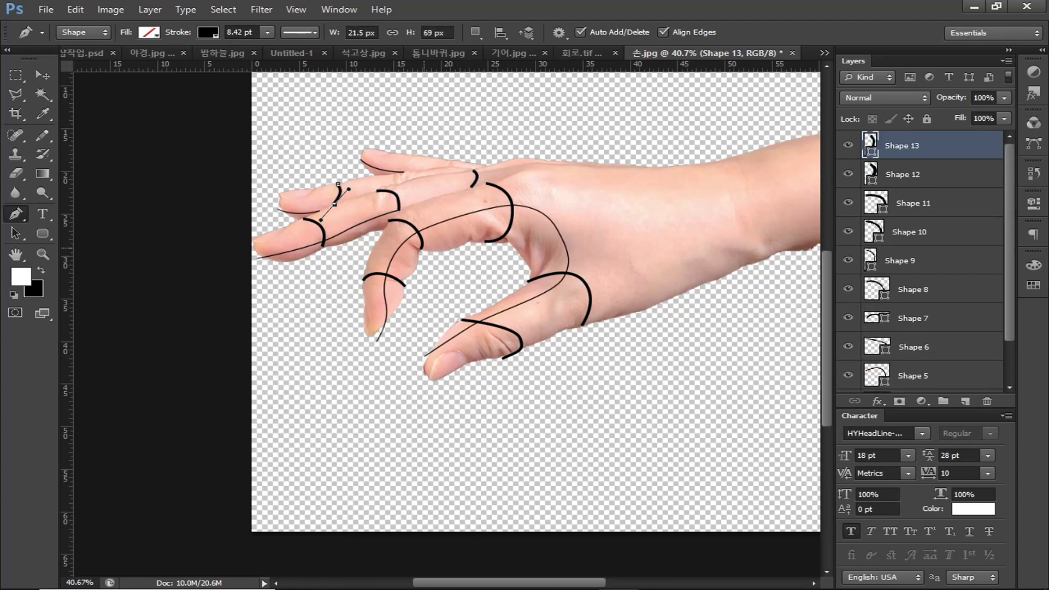
left_click(399, 173)
left_click_drag(392, 186, 380, 199)
key("Escape")
left_click(453, 167)
key("Escape")
left_click(413, 156)
left_click_drag(411, 170, 400, 182)
key("Escape")
left_click(458, 161)
left_click(454, 167)
key("Escape")
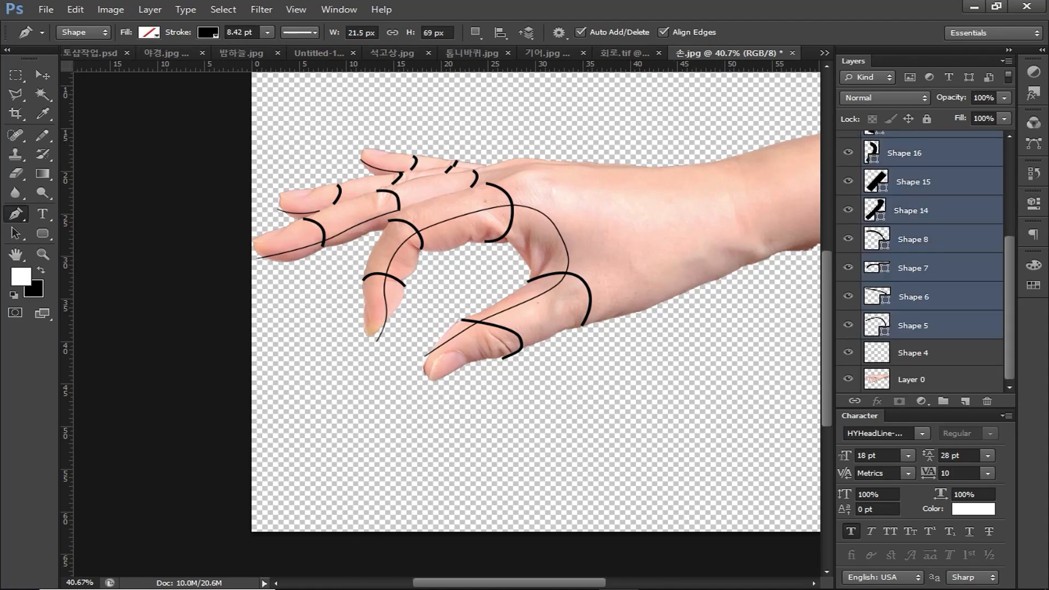
Step: Rasterize all the joint line shape layers and merge them into a single layer
right_click(962, 235)
left_click(929, 192)
right_click(937, 273)
left_click(897, 413)
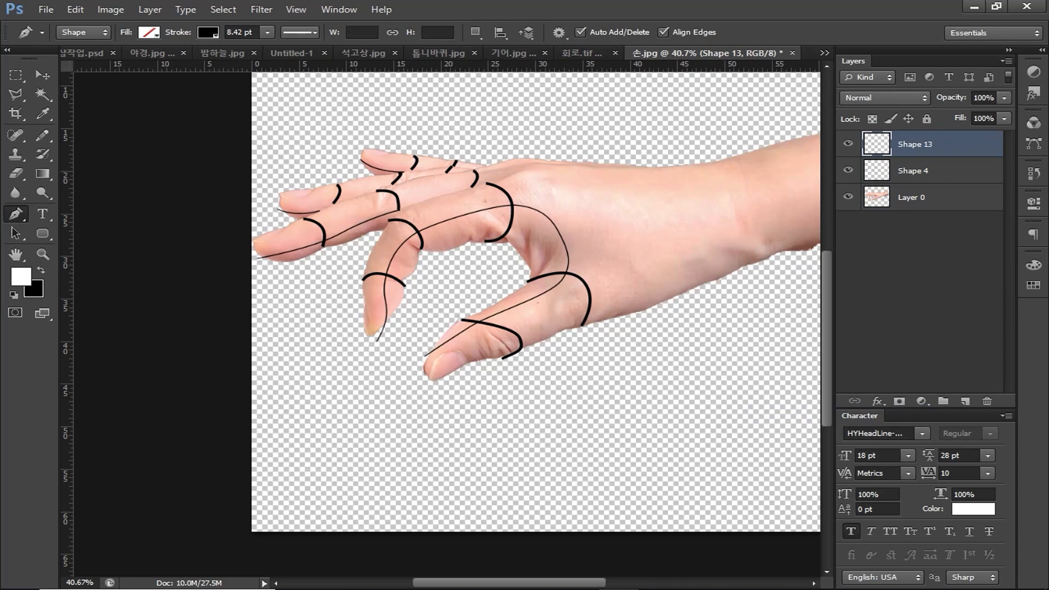
Step: Cut the lines of Shape 4 and Shape 13 out of the hand on Layer 0 and hide both line layers
left_click(931, 198)
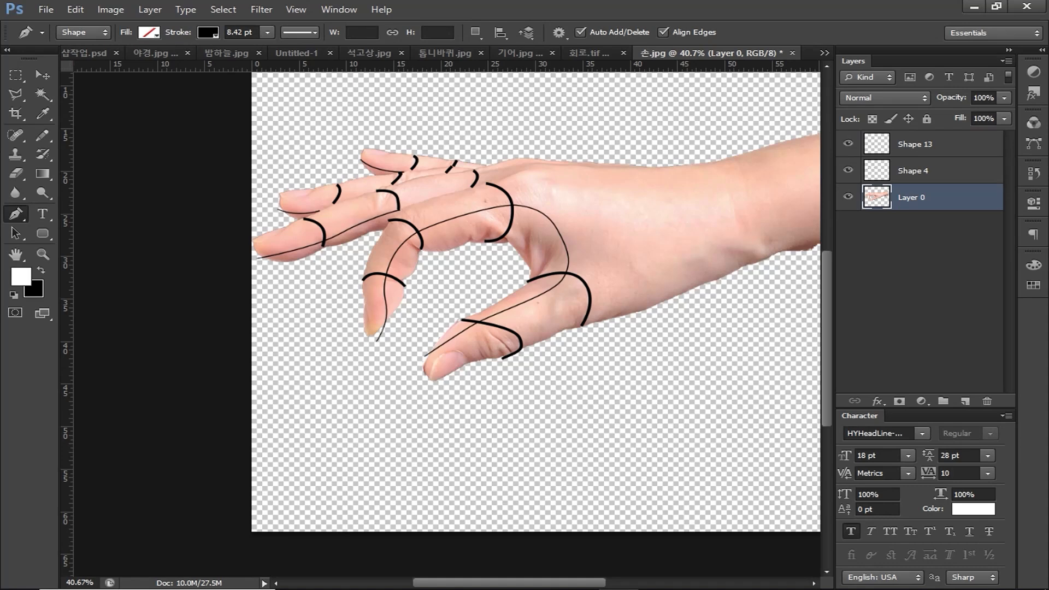
left_click(876, 171, "ctrl")
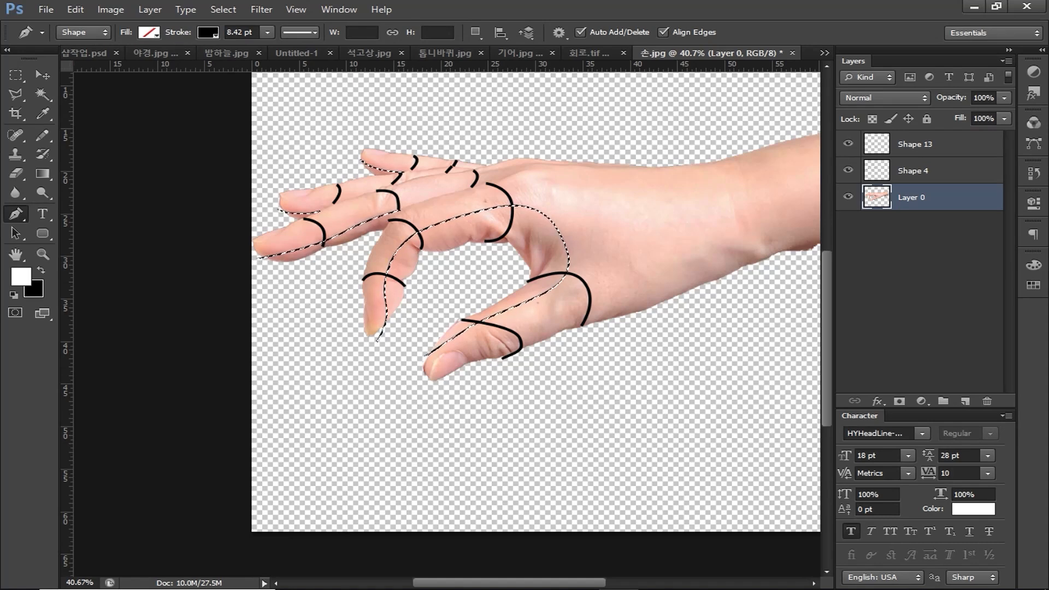
left_click(848, 171)
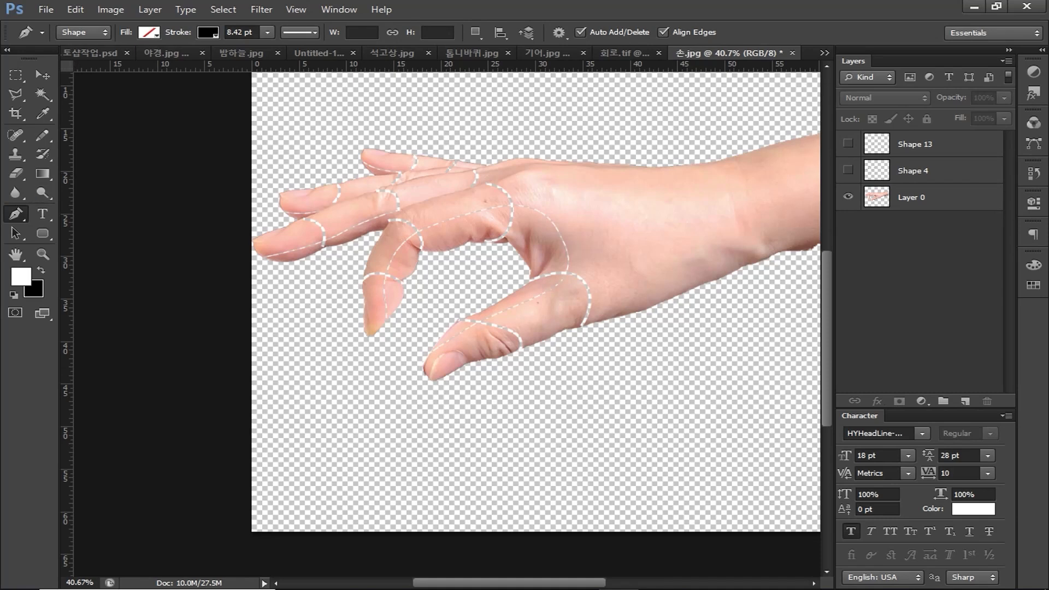
Step: Switch the Pen to Path mode and outline a thin curved band from the top of the wrist to the thumb web
left_click(82, 32)
left_click(74, 58)
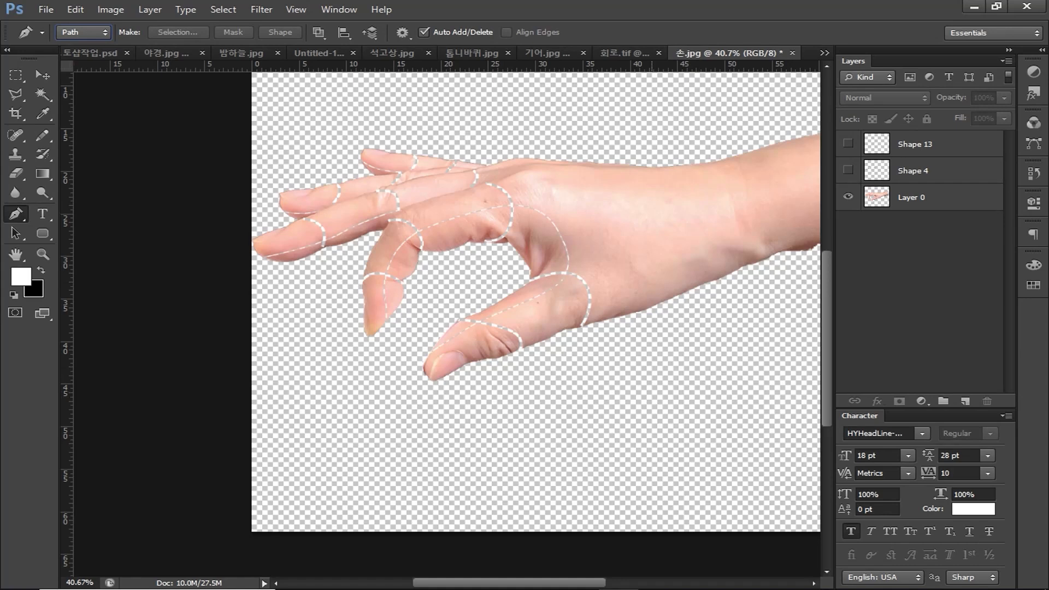
left_click(647, 164)
left_click(723, 246)
left_click(612, 253)
left_click(563, 269)
left_click(521, 261)
left_click(521, 287)
left_click(552, 275)
left_click(568, 273)
left_click(614, 261)
left_click(735, 251)
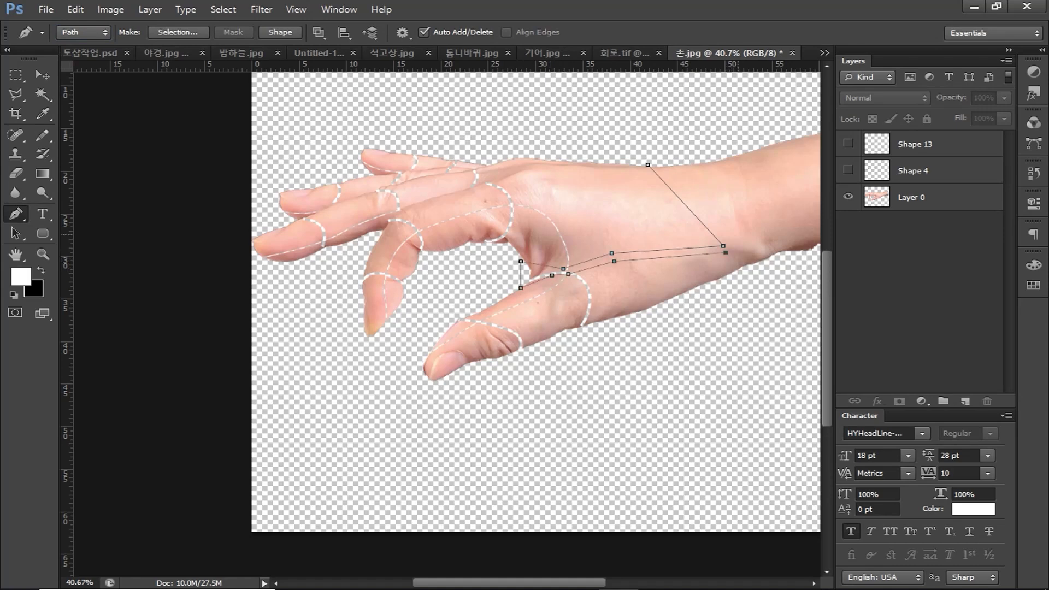
left_click(672, 180)
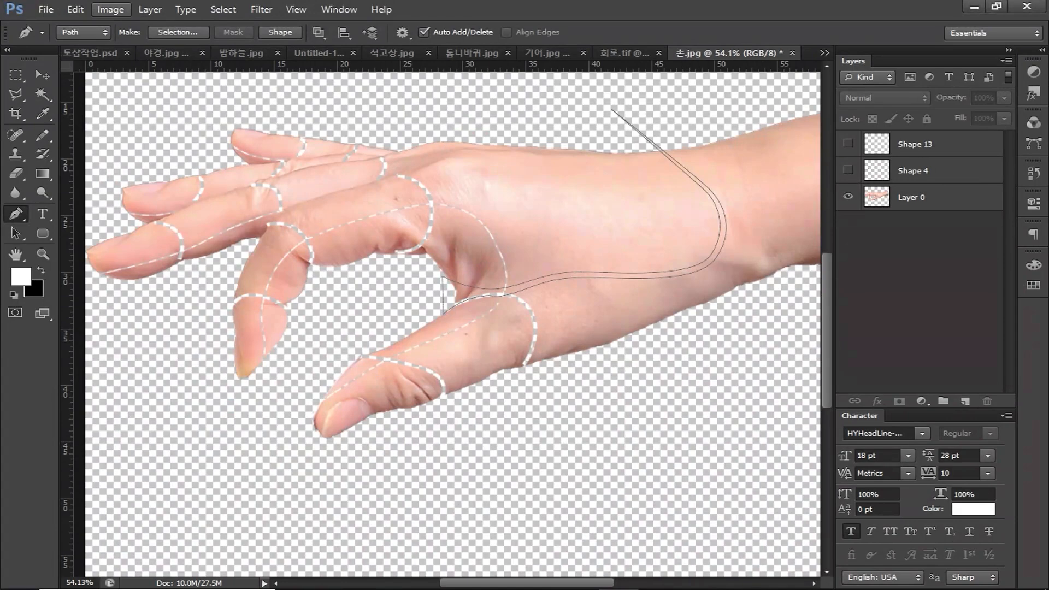
Step: Convert the work path to a selection, delete that band from Layer 0 and deselect
left_click(339, 9)
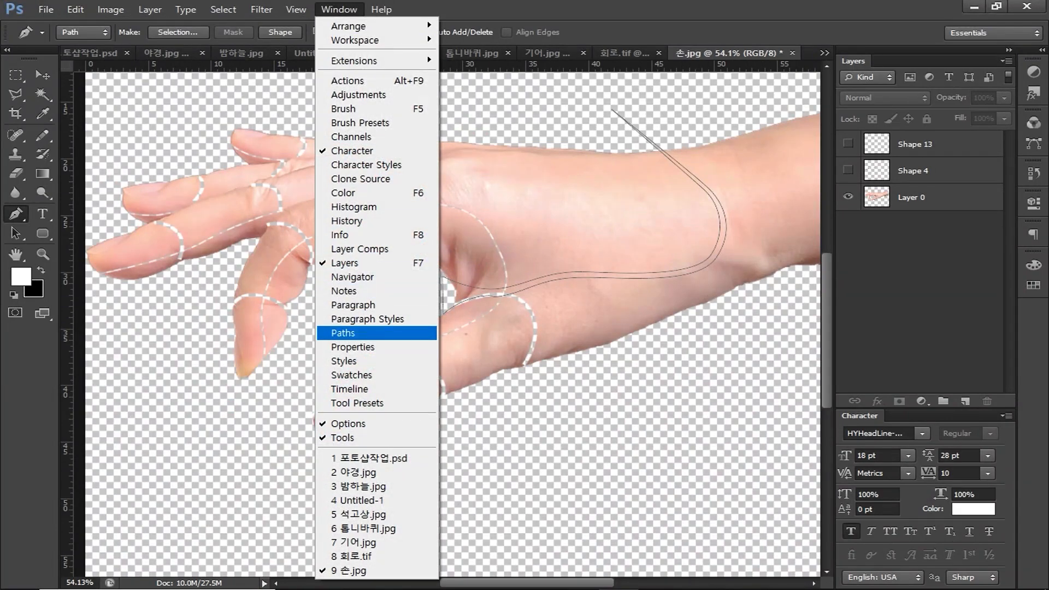
left_click(343, 332)
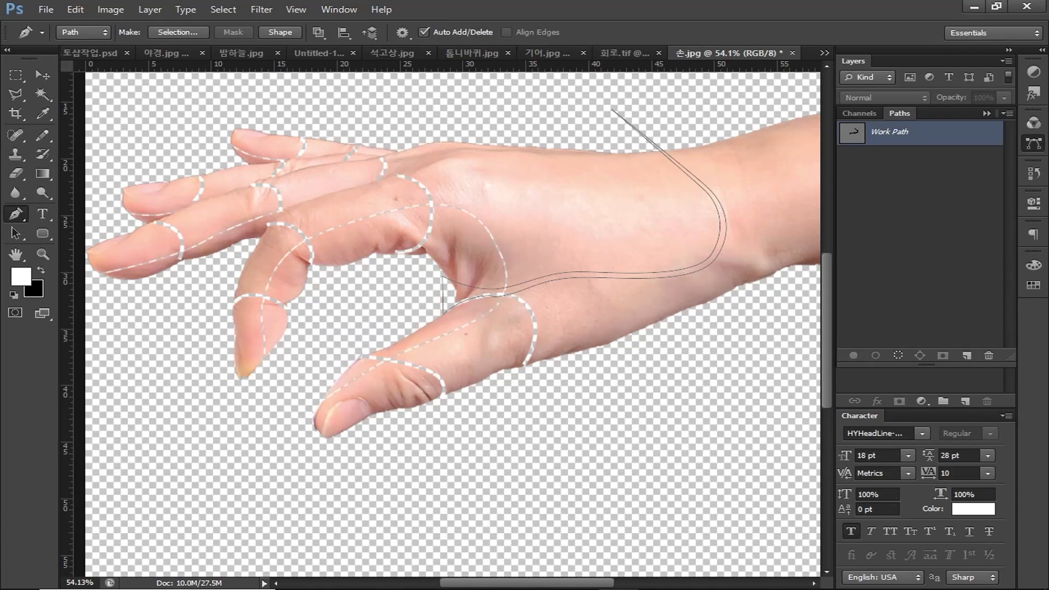
key("ctrl+Return")
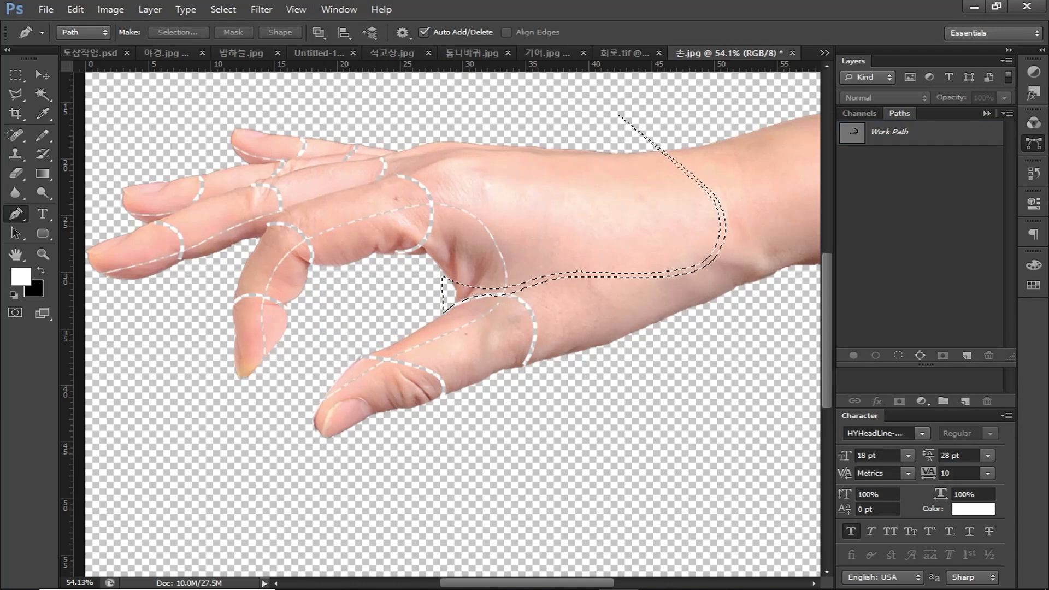
left_click(987, 113)
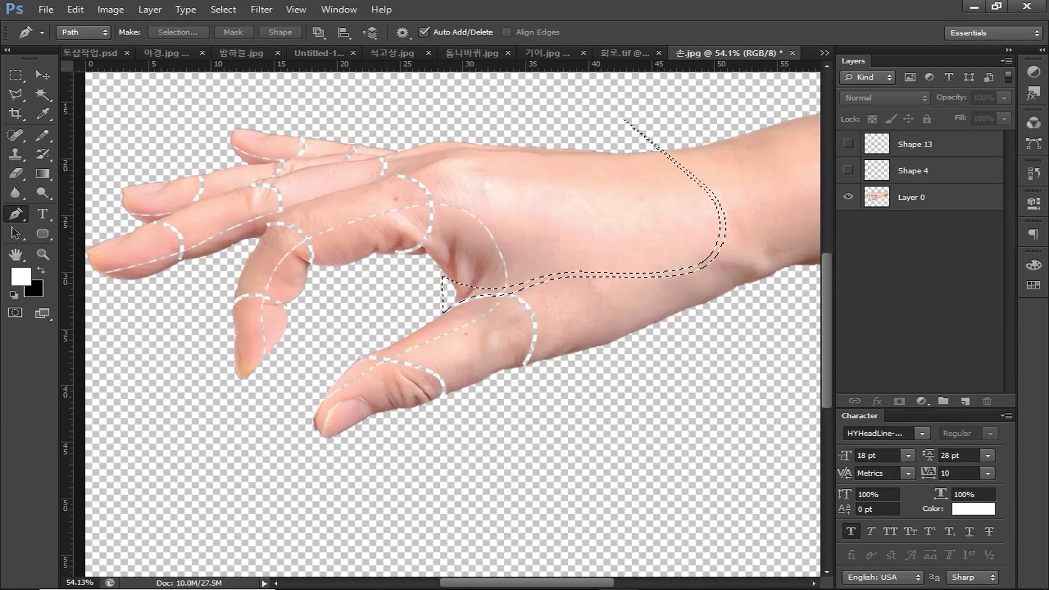
left_click(929, 197)
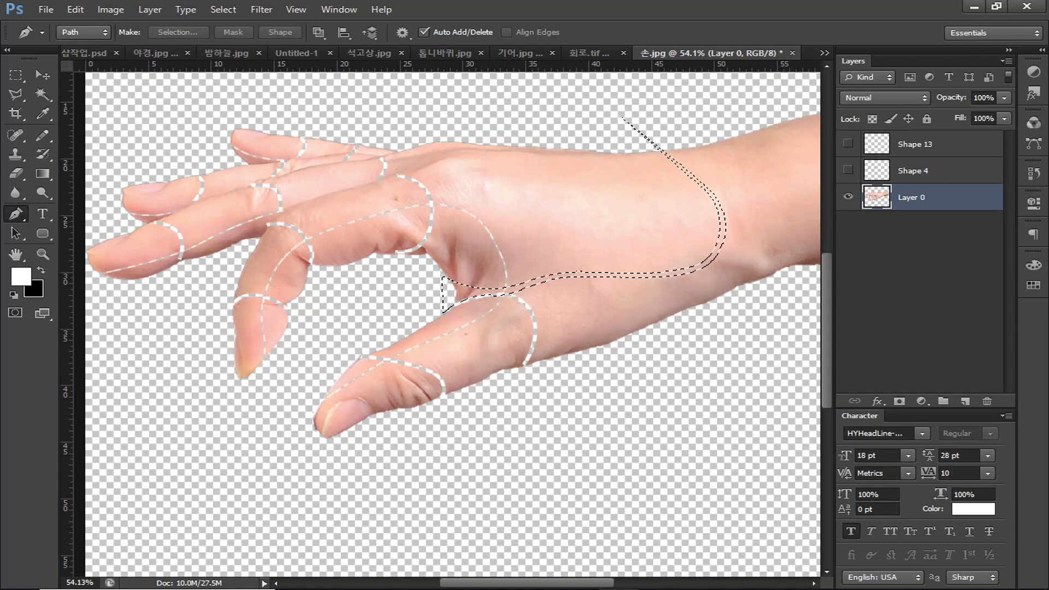
key("Delete")
key("ctrl+d")
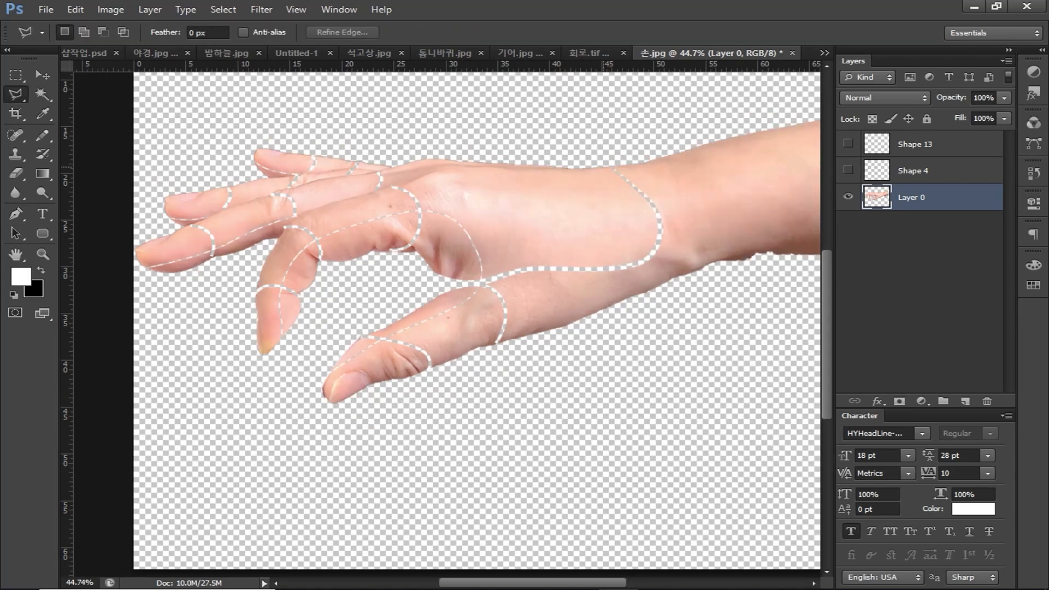
Step: Outline the forearm beyond the wrist cut with the Polygonal Lasso, rounding the end of the thumb section, and delete it
left_click(609, 165)
left_click(638, 189)
left_click(659, 212)
left_click(659, 235)
left_click(649, 258)
left_click(629, 267)
left_click(617, 268)
left_click(630, 269)
left_click(638, 272)
left_click(639, 281)
left_click(613, 314)
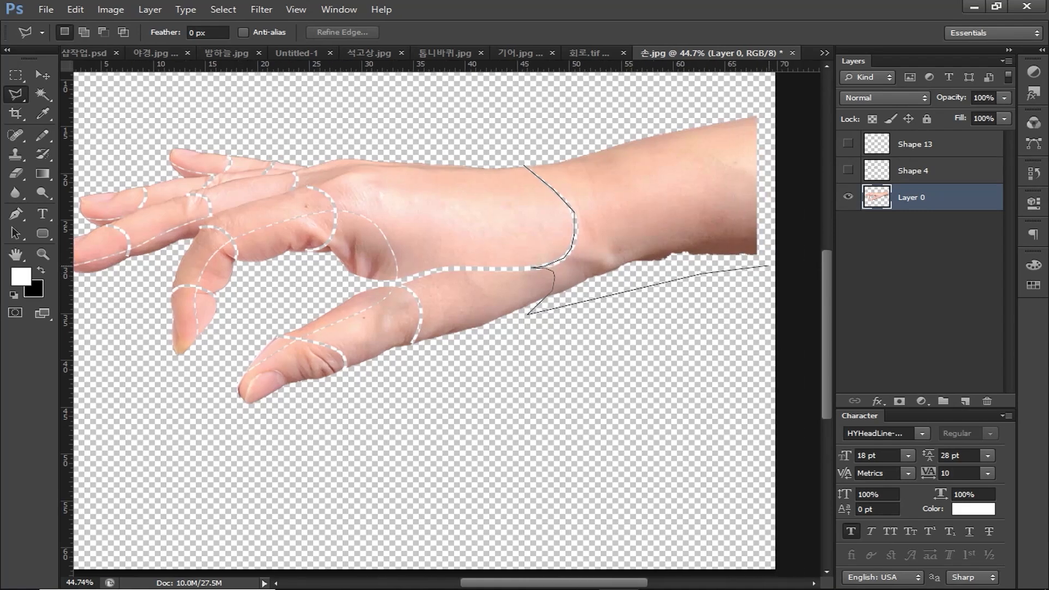
left_click(776, 263)
left_click(769, 99)
double_click(527, 143)
key("Delete")
key("ctrl+d")
Step: Select the cut-out hand on Layer 0 of 손.jpg, copy it and paste it above the 회로 layer in 포토샵작업.psd
left_click_drag(321, 256, 419, 311)
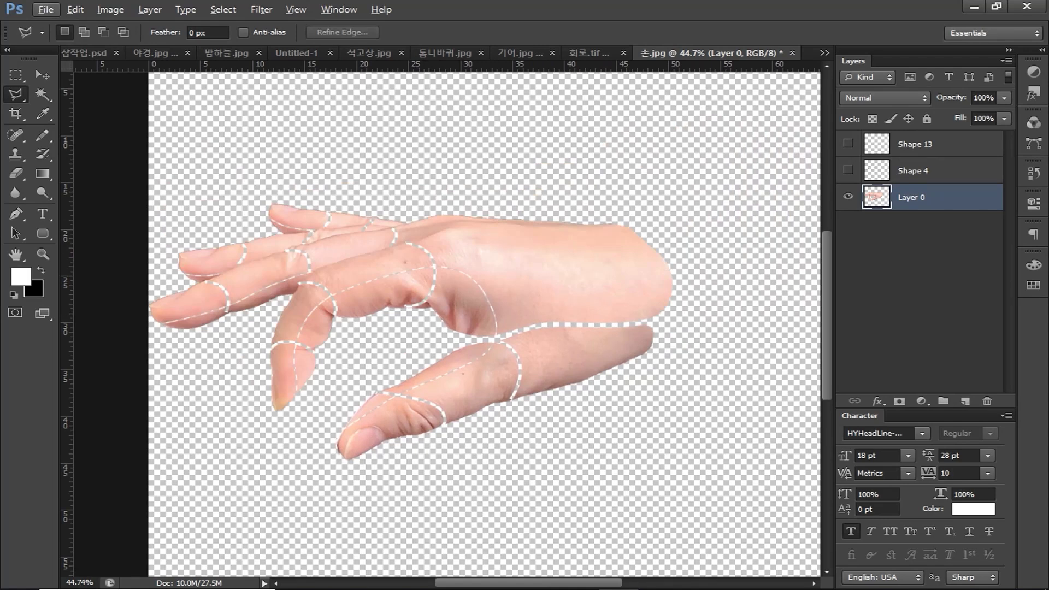
left_click(876, 197, "ctrl")
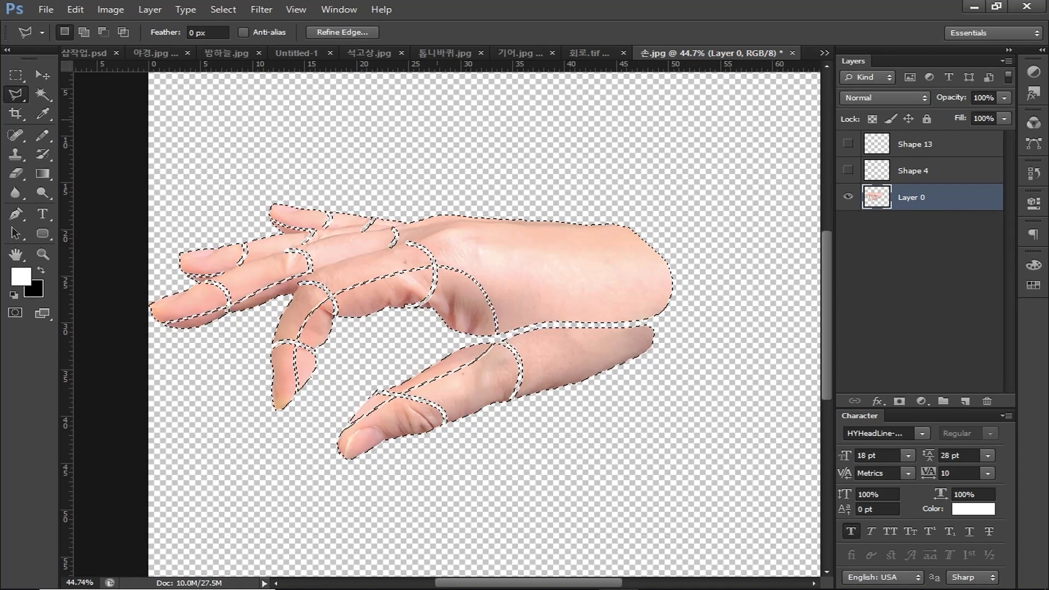
key("ctrl+Tab")
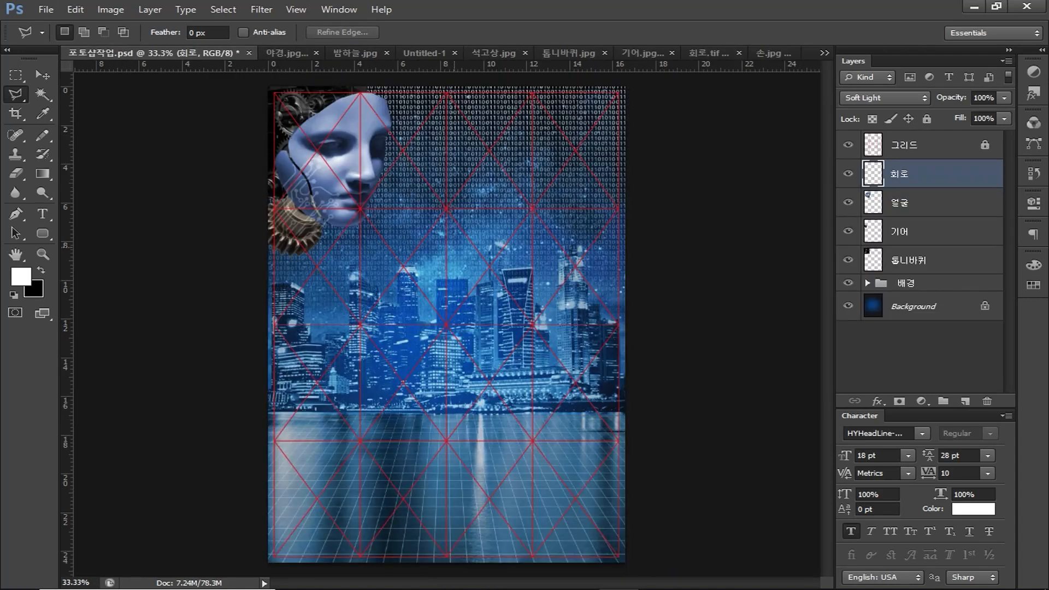
key("ctrl+v")
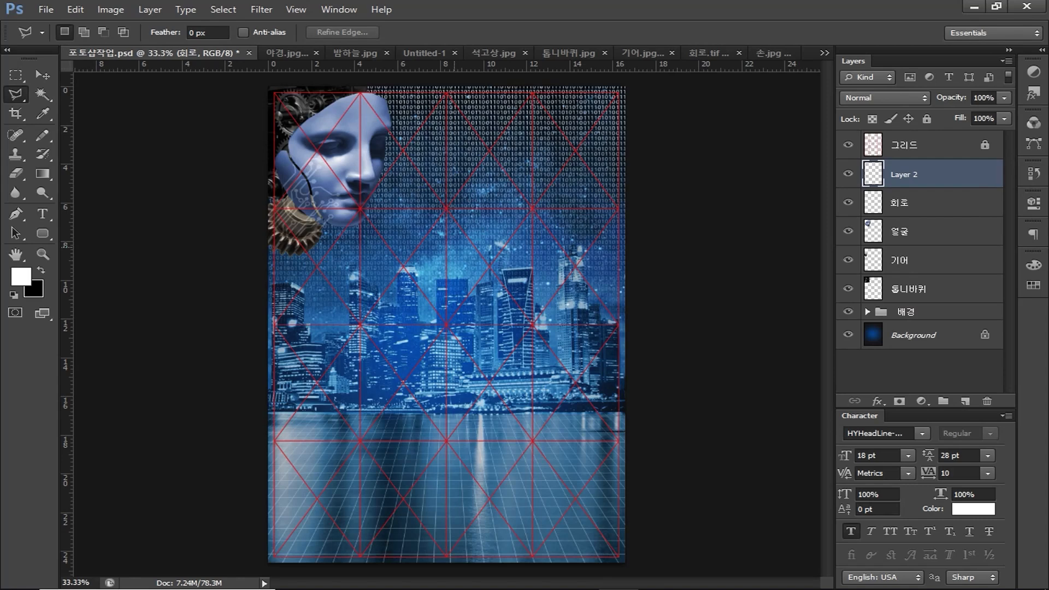
Step: Scale the pasted hand to about 45%, place it in the poster's upper right facing the statue, and rotate it counterclockwise
key("ctrl+t")
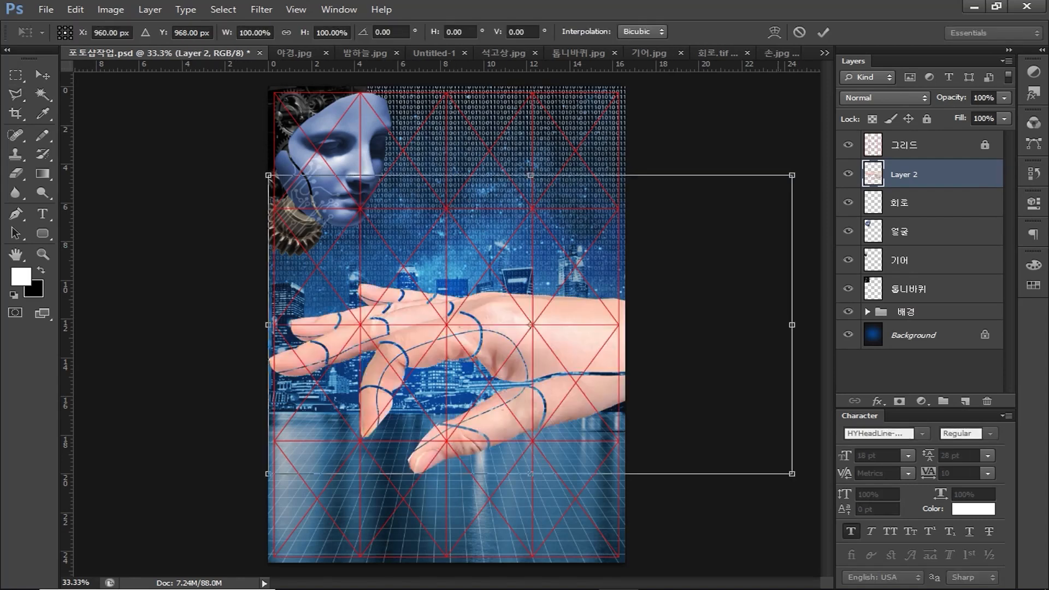
left_click_drag(792, 474, 604, 412)
left_click_drag(483, 299, 585, 158)
left_click_drag(723, 235, 680, 224)
left_click_drag(560, 155, 593, 213)
left_click_drag(725, 270, 672, 237)
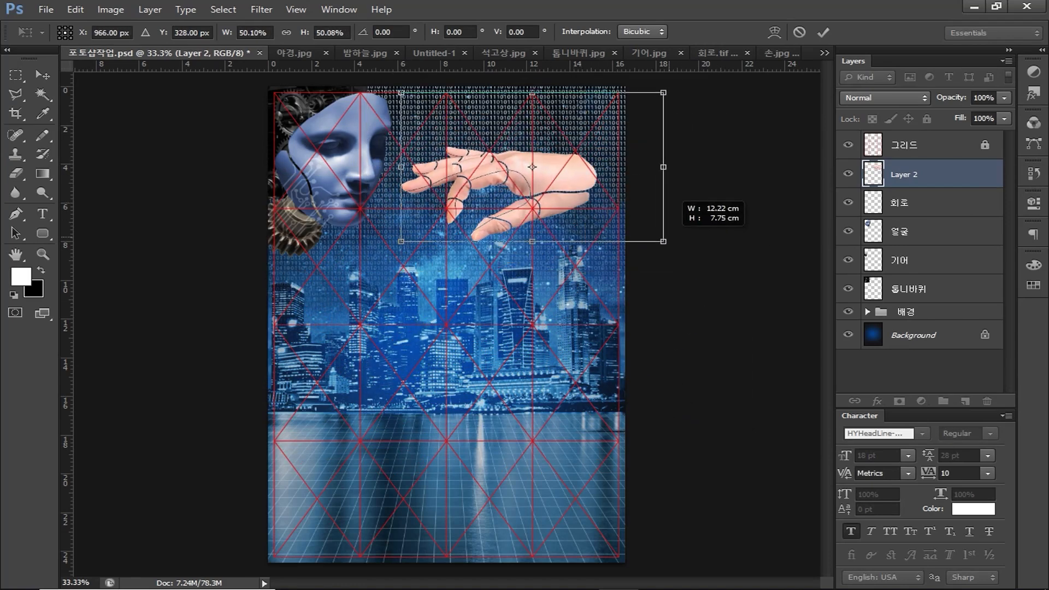
left_click_drag(578, 178, 601, 162)
left_click_drag(425, 226, 453, 210)
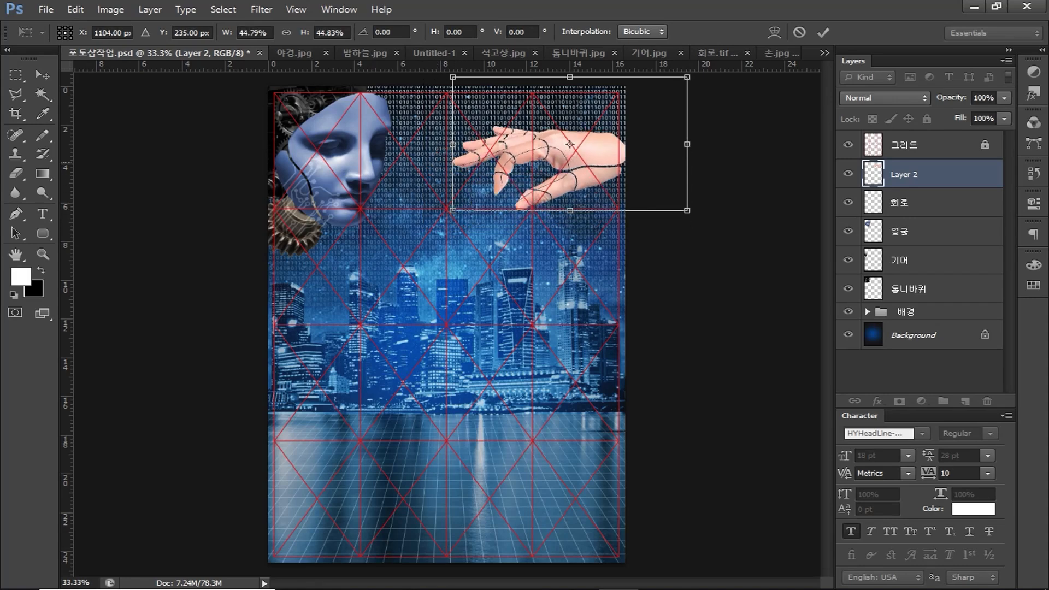
left_click_drag(552, 166, 535, 177)
left_click_drag(619, 254, 644, 234)
key("Return")
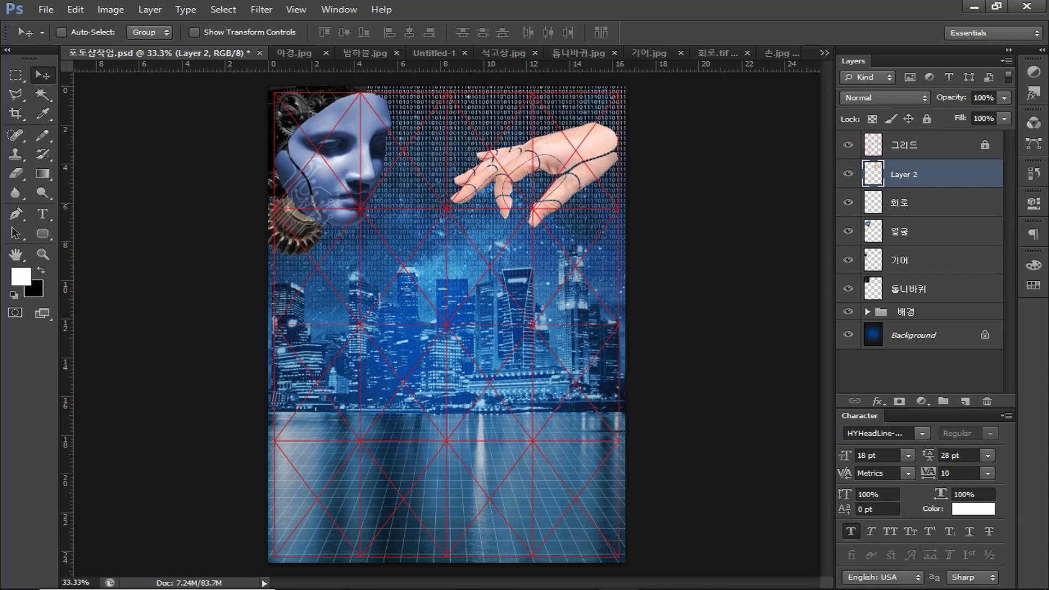
Step: Rename the pasted hand layer as 손
double_click(904, 174)
type("손")
key("Return")
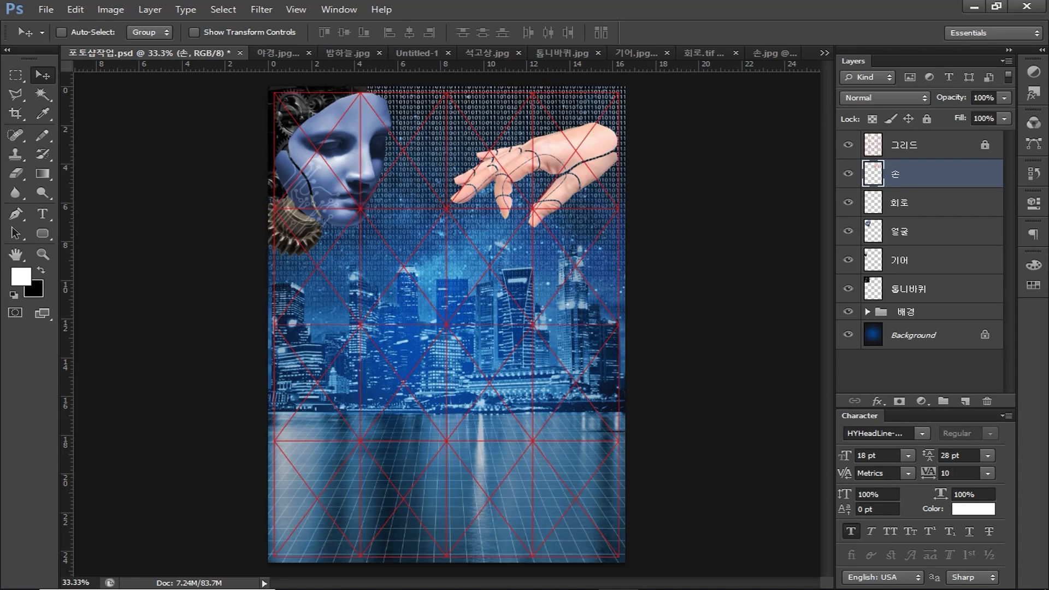
Step: Colorize the 손 layer blue with Hue/Saturation, using hue 220 and a slightly stronger saturation
left_click(110, 9)
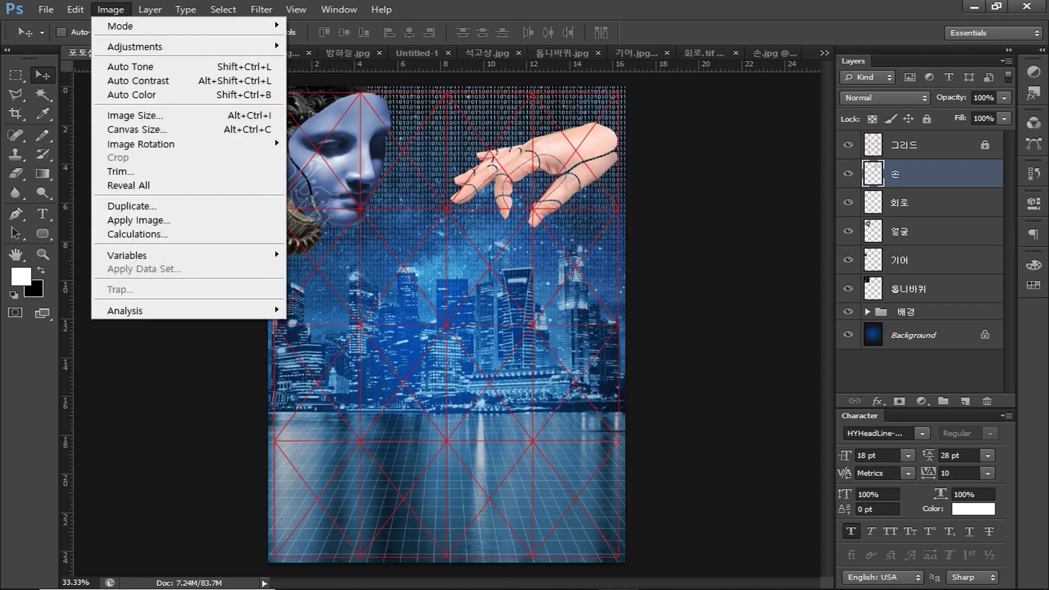
mouse_move(135, 47)
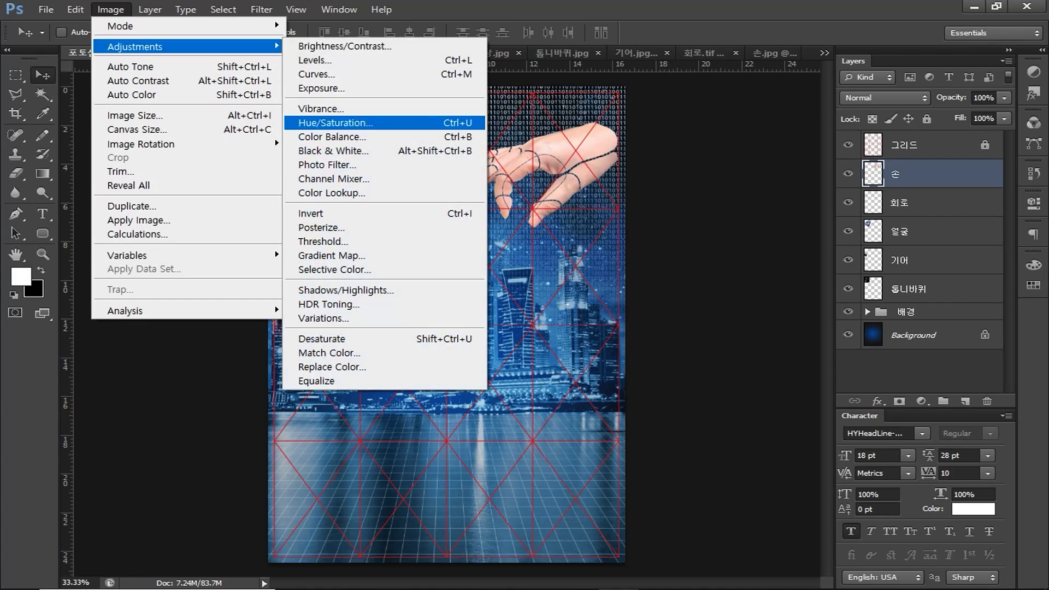
left_click(335, 122)
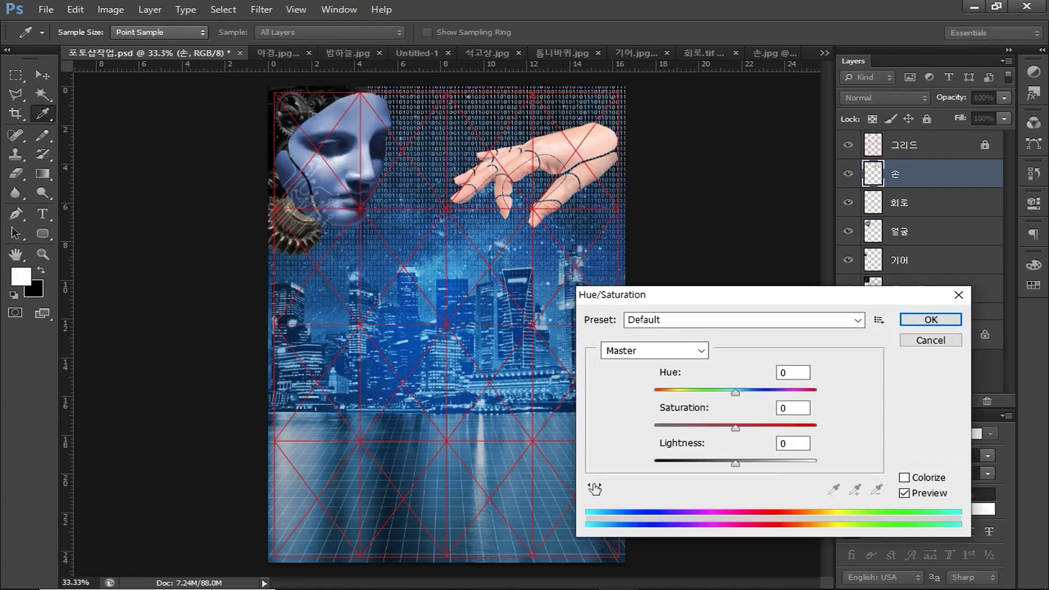
left_click(904, 478)
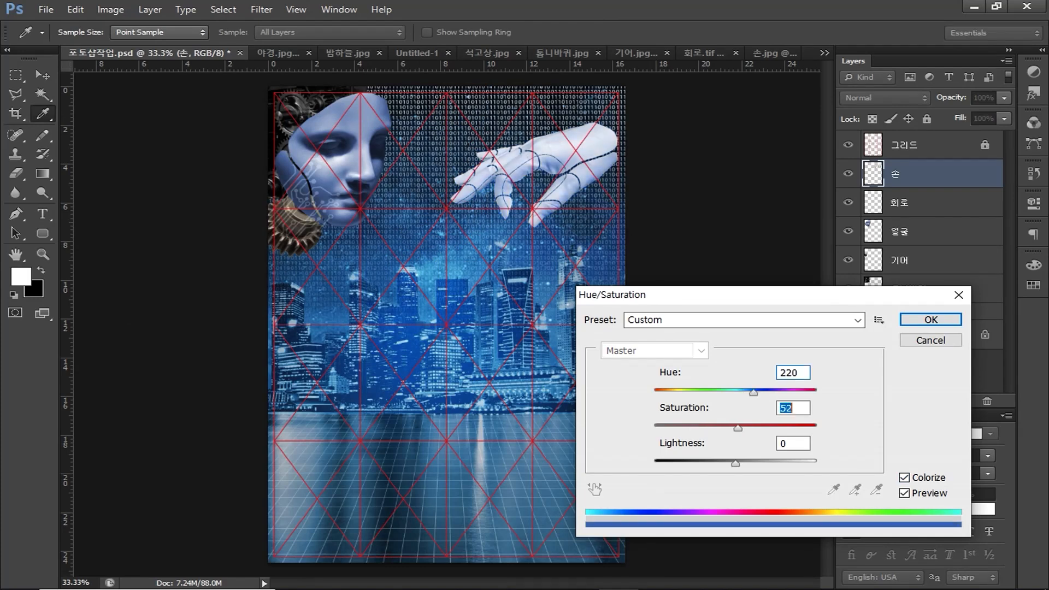
key("Down")
type("70")
key("Down")
key("Down")
key("Down")
key("Down")
key("Down")
key("Down")
key("Down")
key("Down")
key("Down")
key("Down")
key("Down")
key("Down")
key("Return")
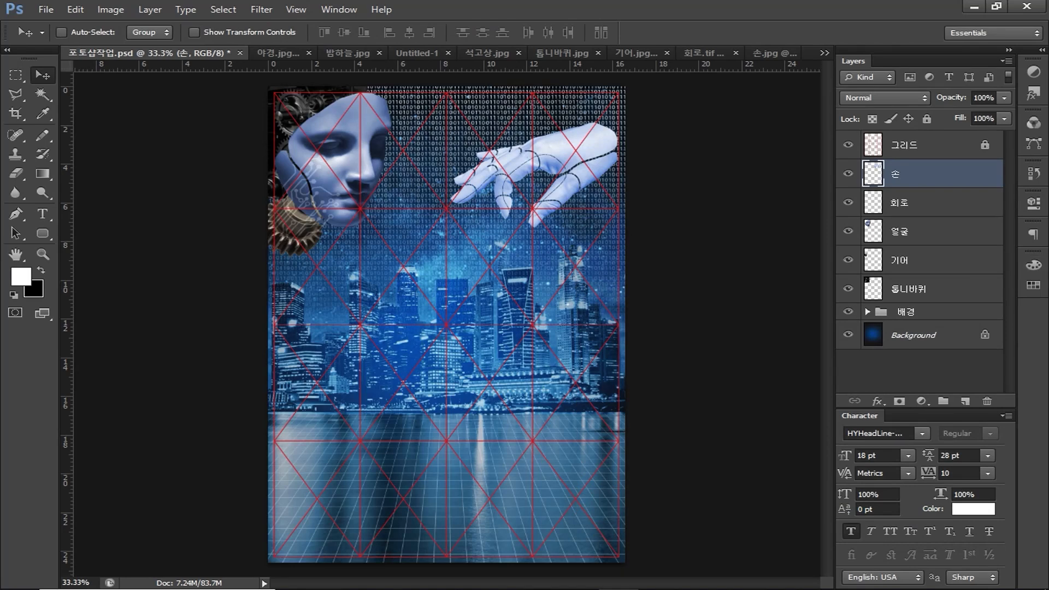
Step: Add a Drop Shadow to the 손 layer with Normal blend mode and 100% opacity
double_click(941, 173)
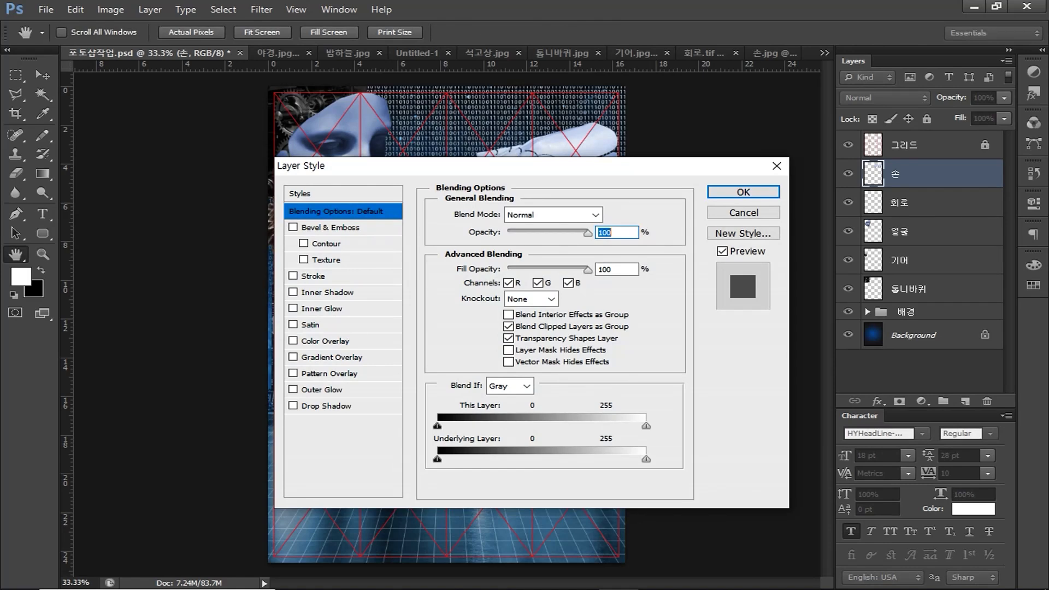
left_click(326, 406)
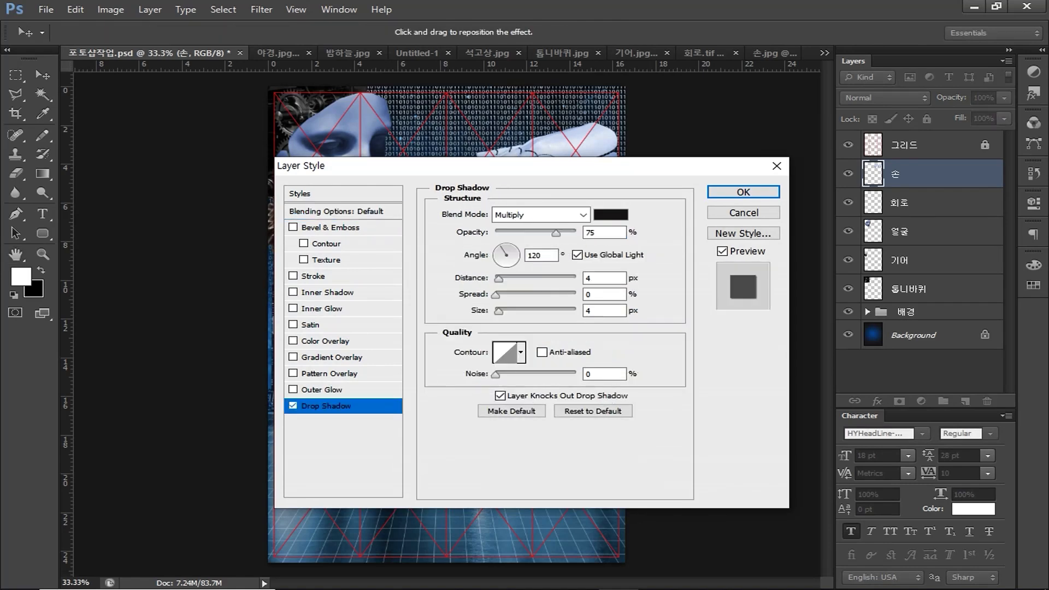
left_click(538, 215)
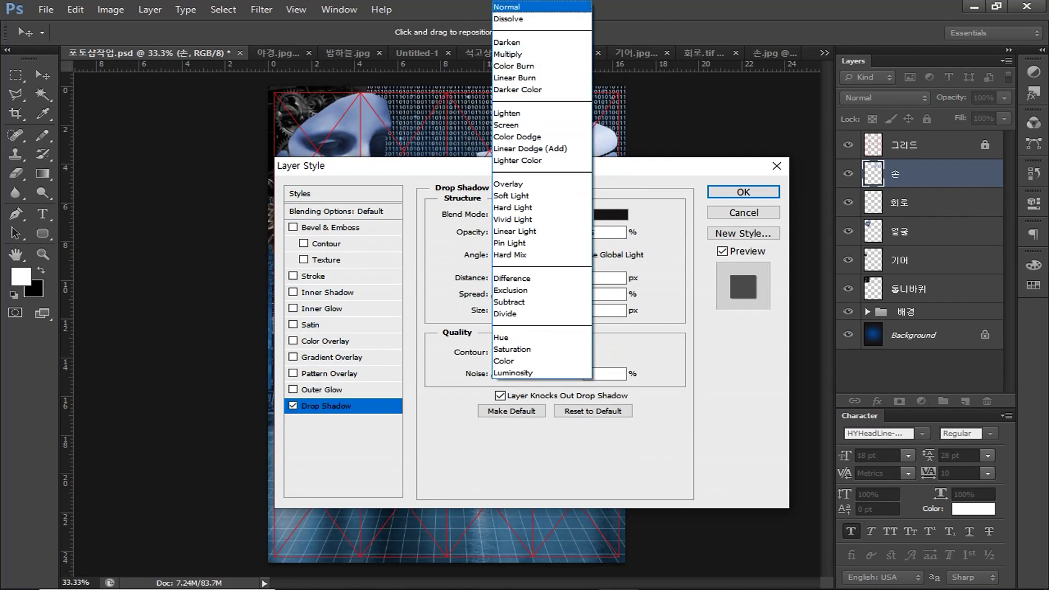
key("Return")
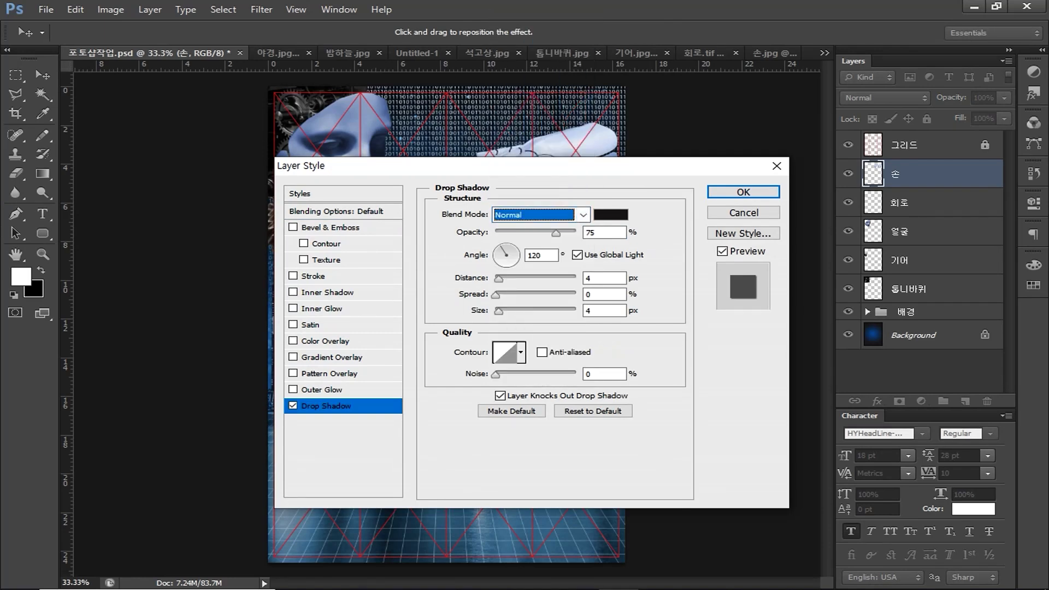
left_click_drag(556, 233, 578, 233)
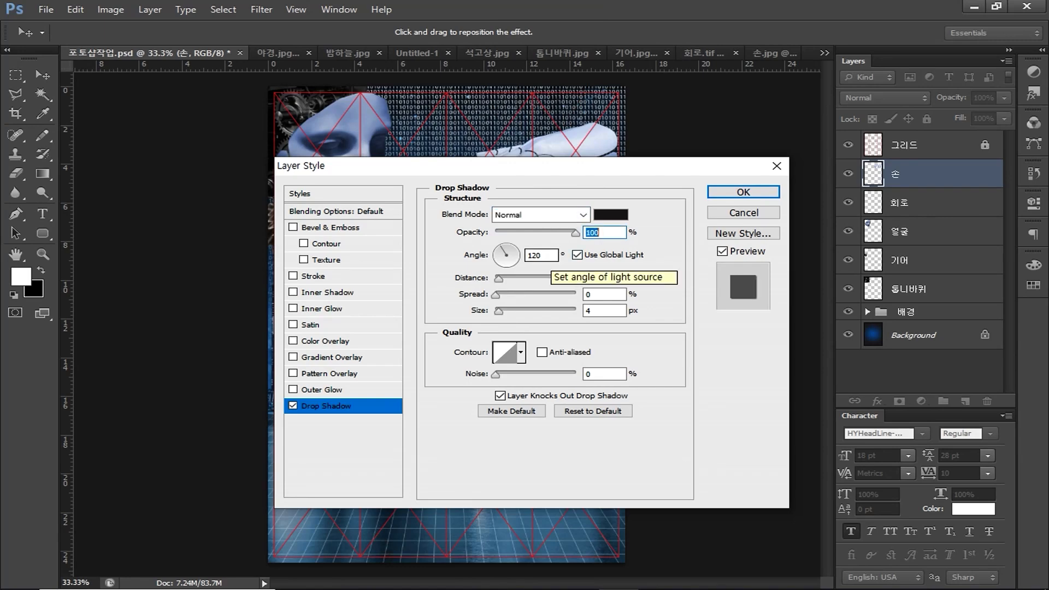
Step: Set the hand shadow's distance to 41 px, spread to 1% and size to 43 px, and apply the layer style
left_click(601, 278)
type("41")
double_click(604, 295)
type("4")
key("BackSpace")
type("1")
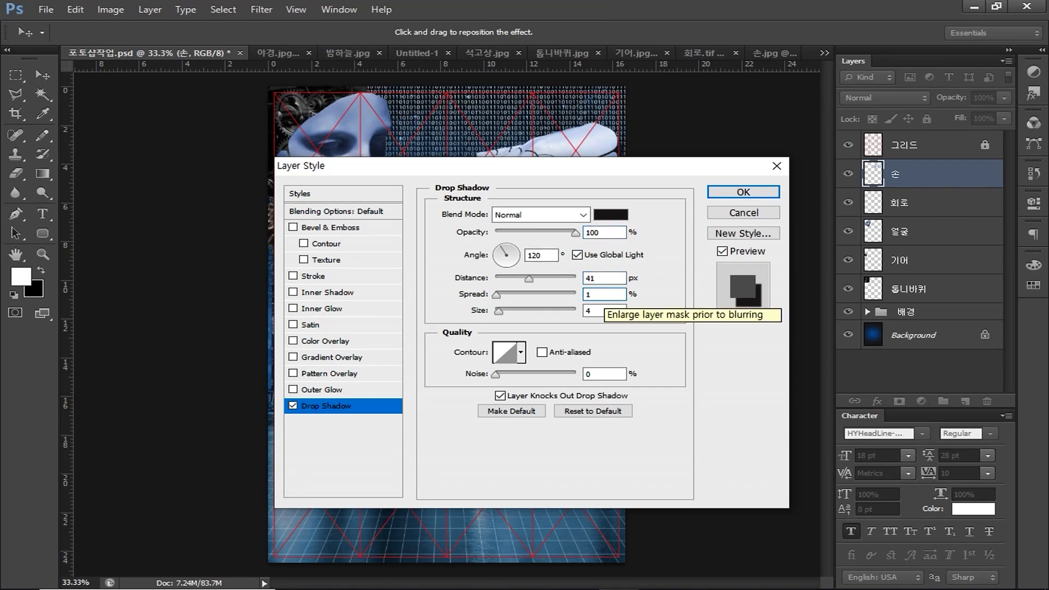
double_click(600, 309)
type("43")
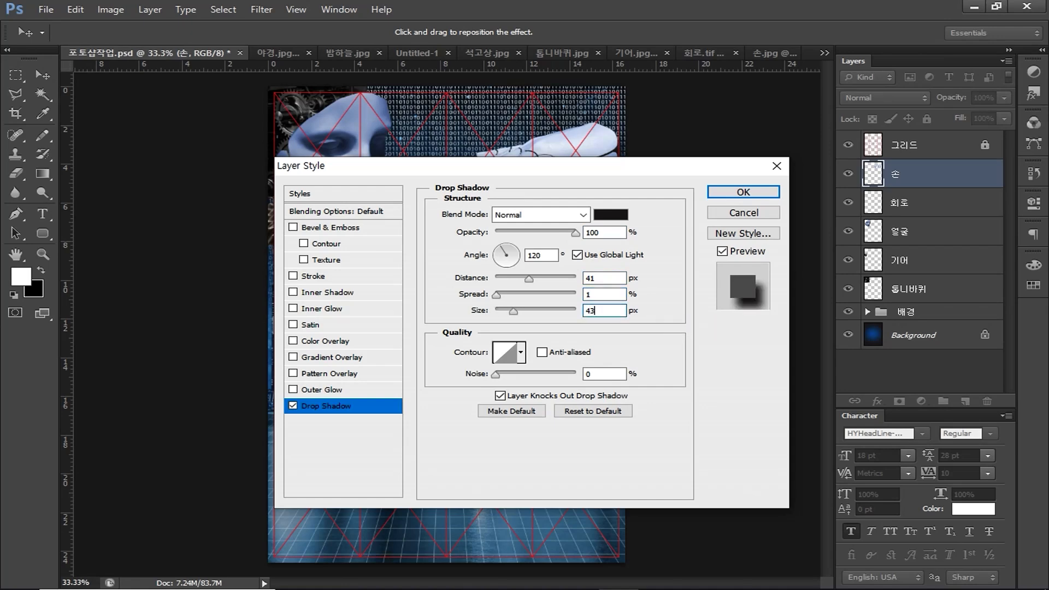
key("Return")
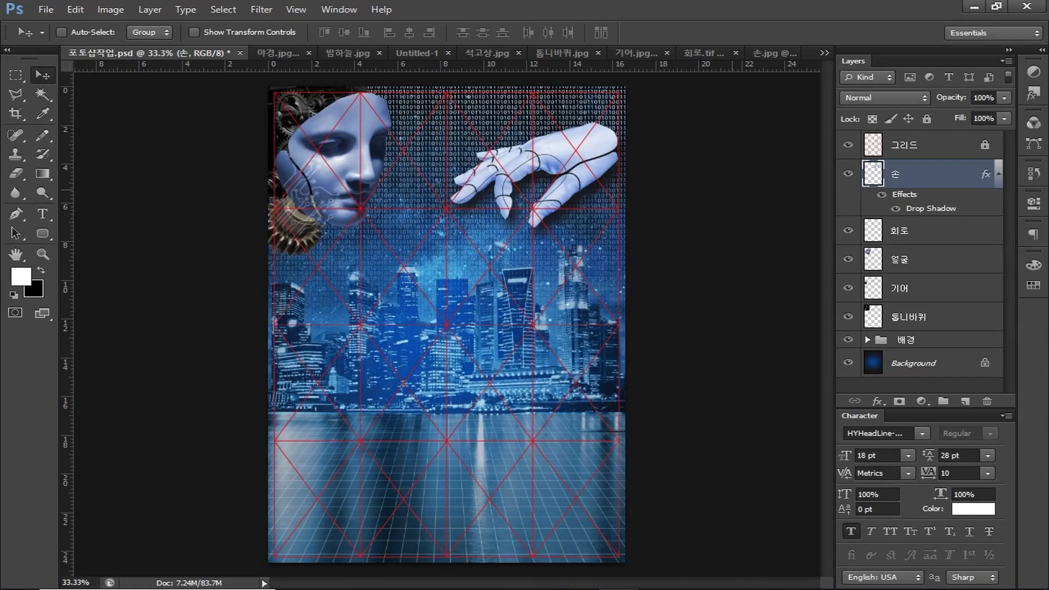
Step: Duplicate the 회로 layer, name the copy 손회로 and raise it above the 손 layer
left_click(924, 231)
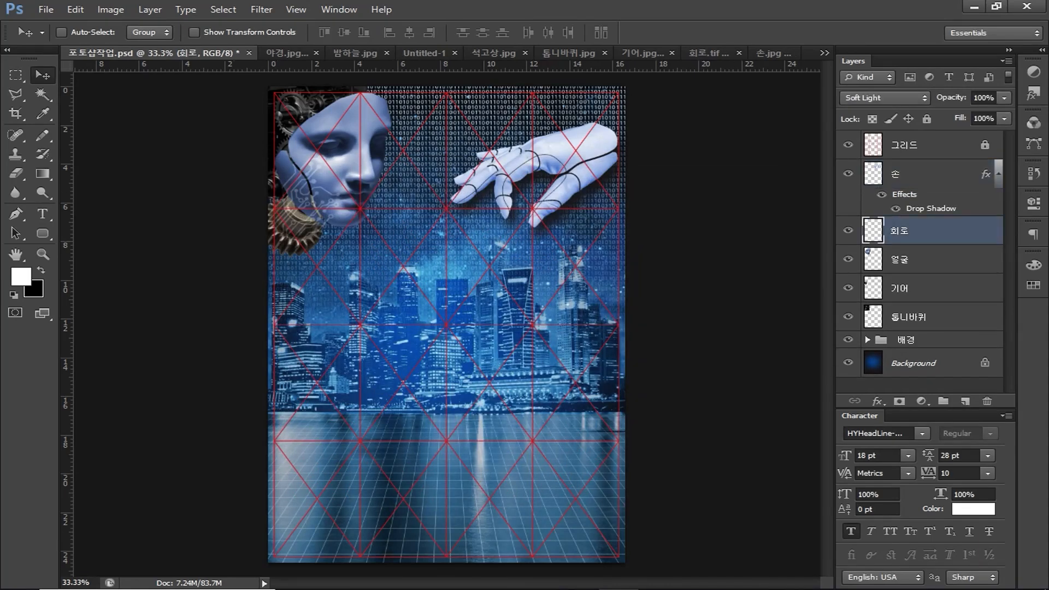
key("ctrl+j")
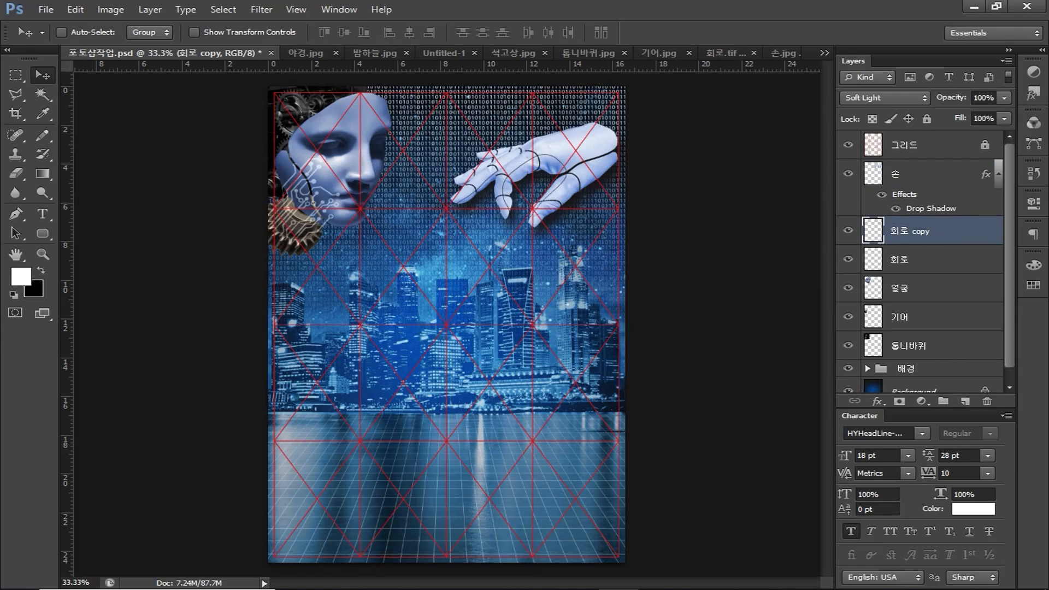
double_click(912, 231)
key("ctrl+a")
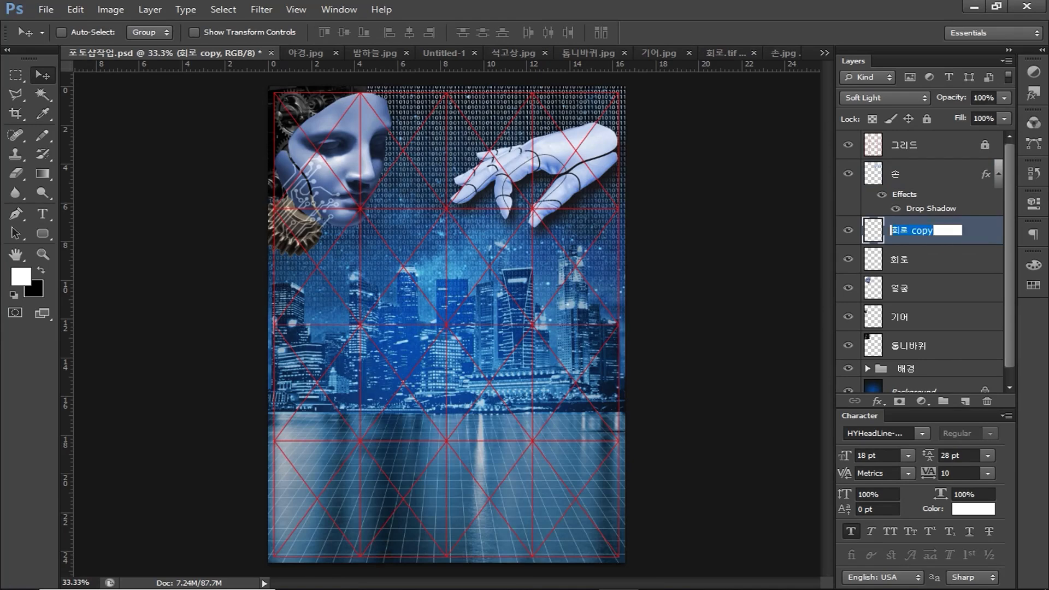
type("손회로")
key("Return")
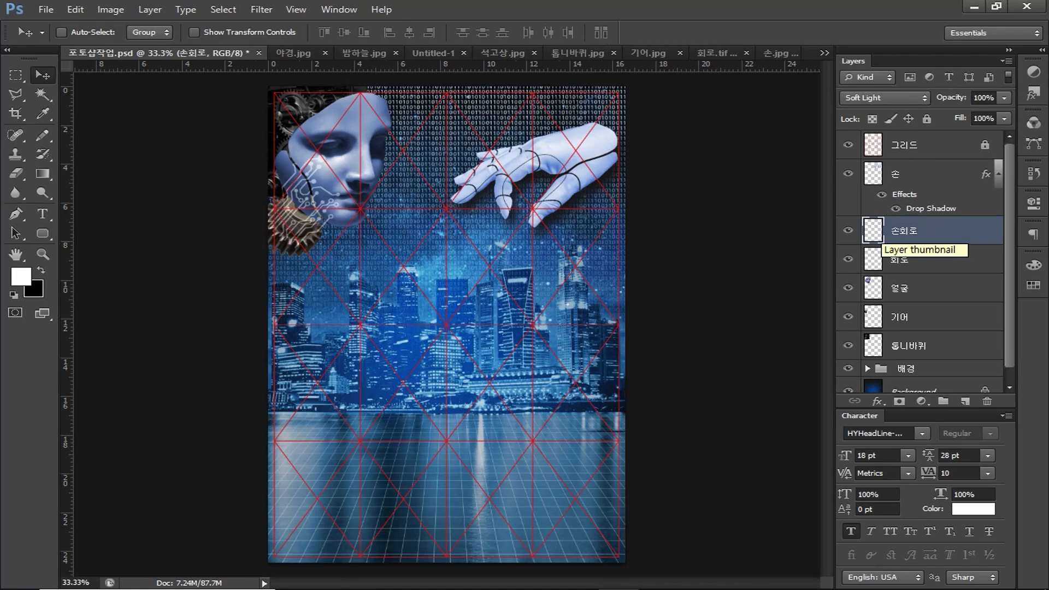
key("ctrl+bracketright")
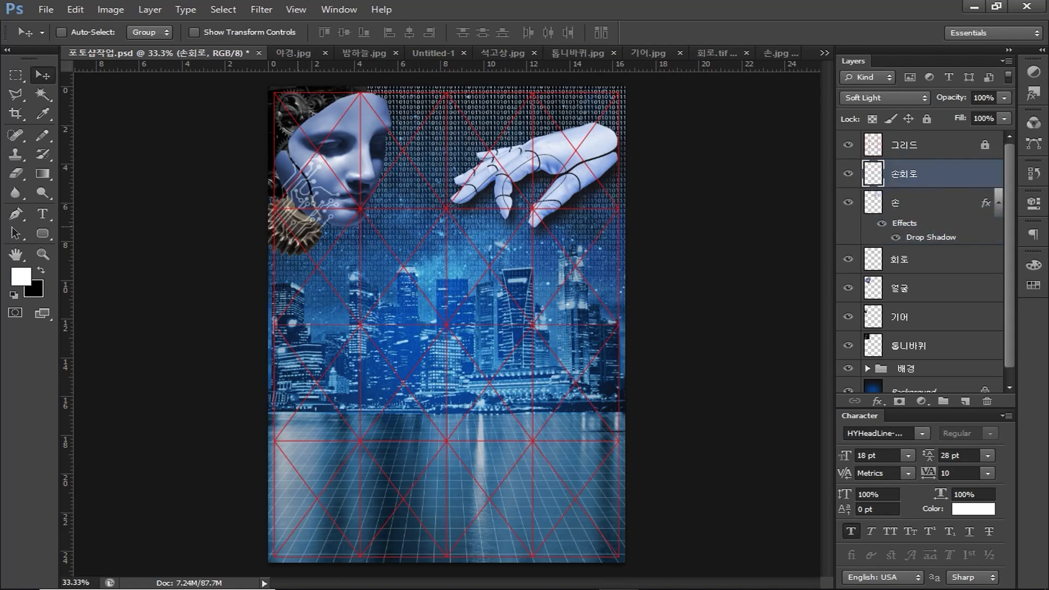
Step: Transform the 손회로 circuit lines by flipping and rotating them, and position them over the hand
key("ctrl+t")
left_click_drag(645, 240, 438, 257)
right_click(586, 228)
left_click(617, 466)
left_click_drag(650, 180, 669, 149)
left_click_drag(611, 206, 617, 159)
key("Return")
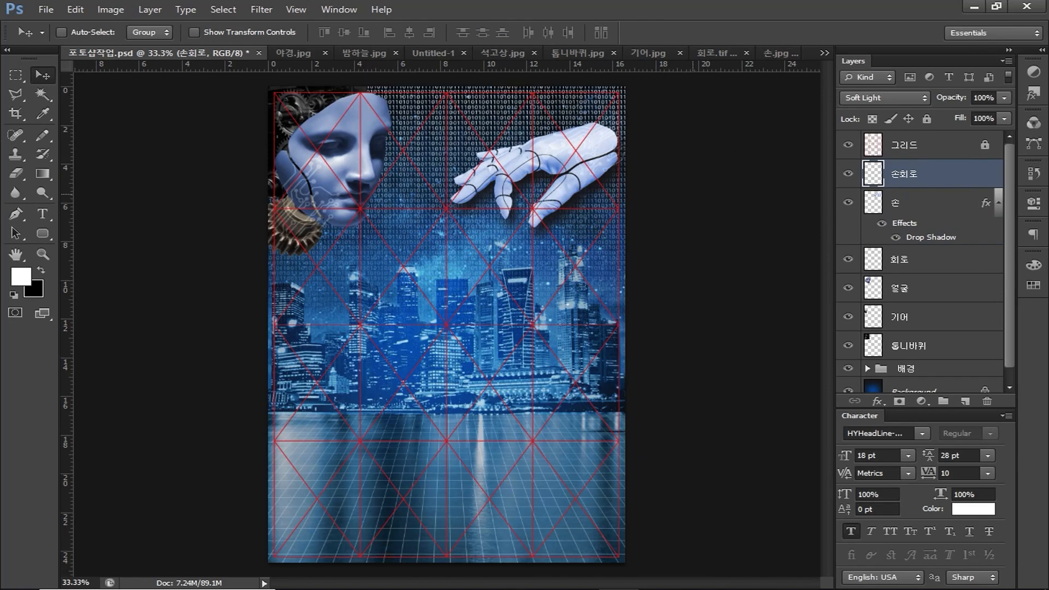
Step: Colorize the 기어 layer with Hue/Saturation, using hue 218 and saturation 13
left_click(900, 317)
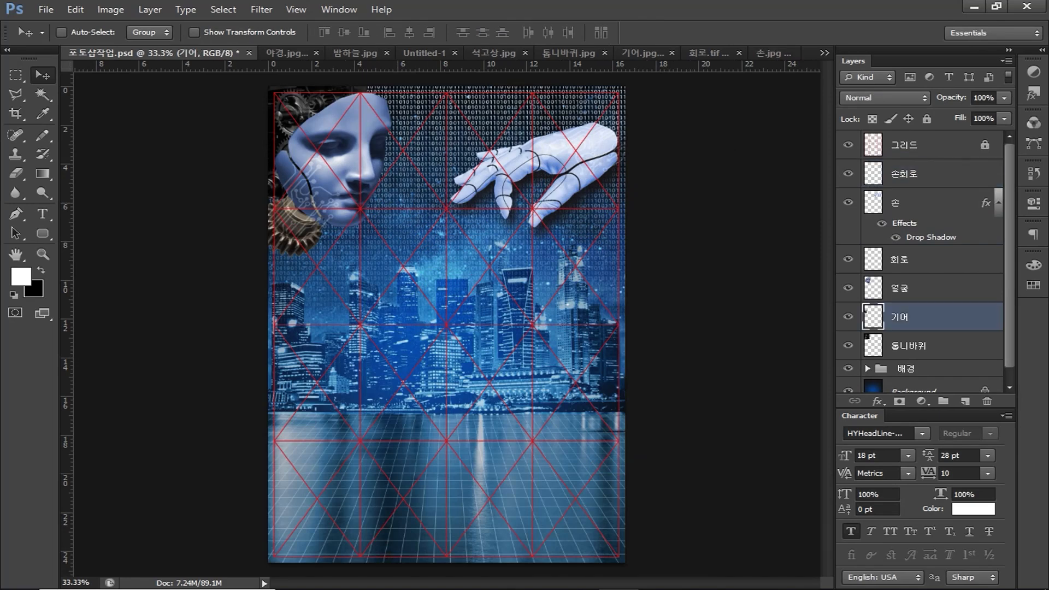
left_click(110, 9)
mouse_move(135, 47)
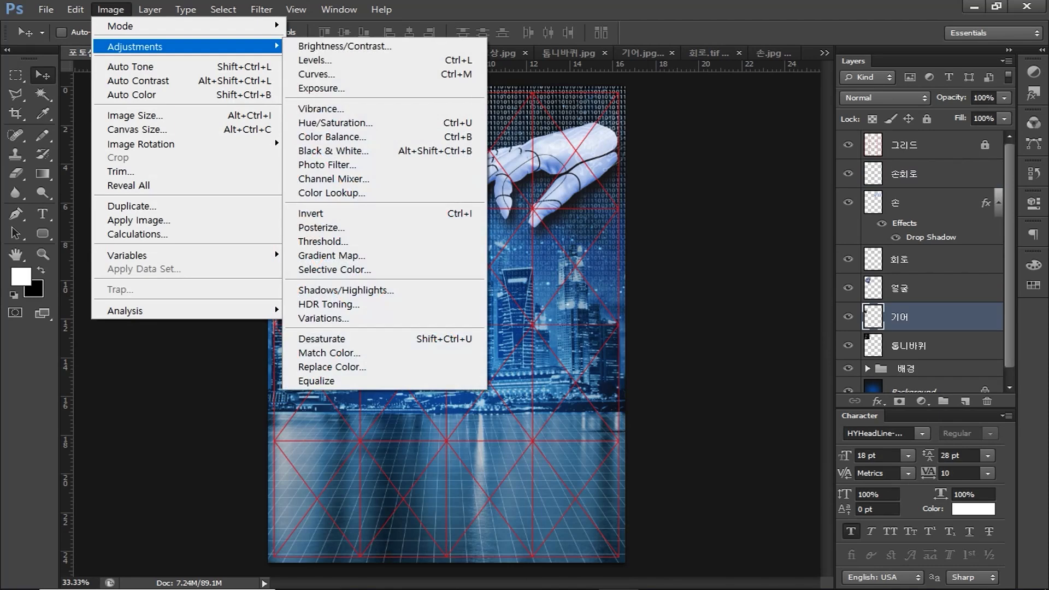
left_click(335, 122)
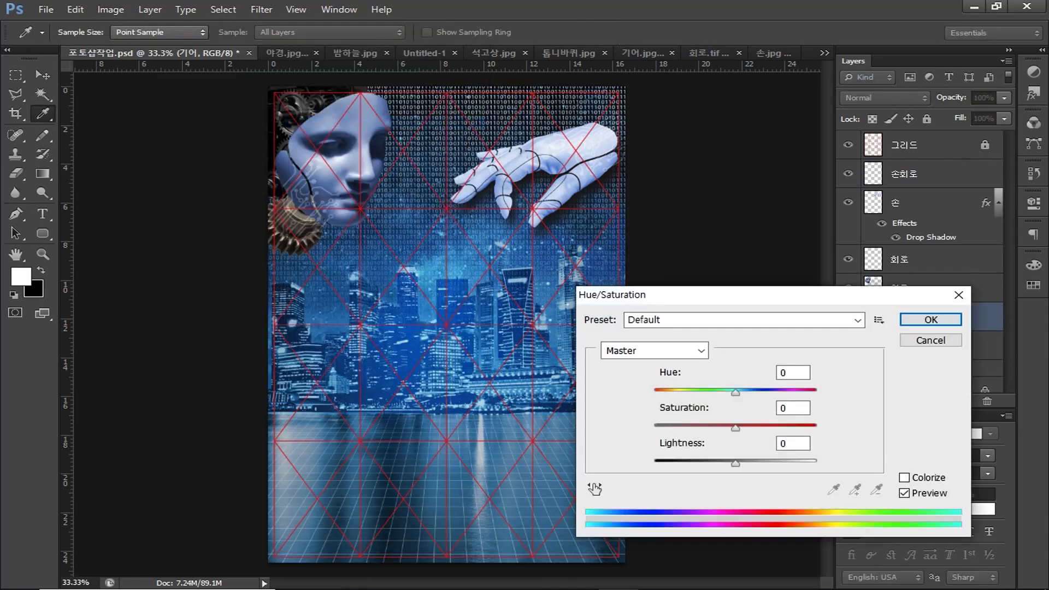
left_click(904, 478)
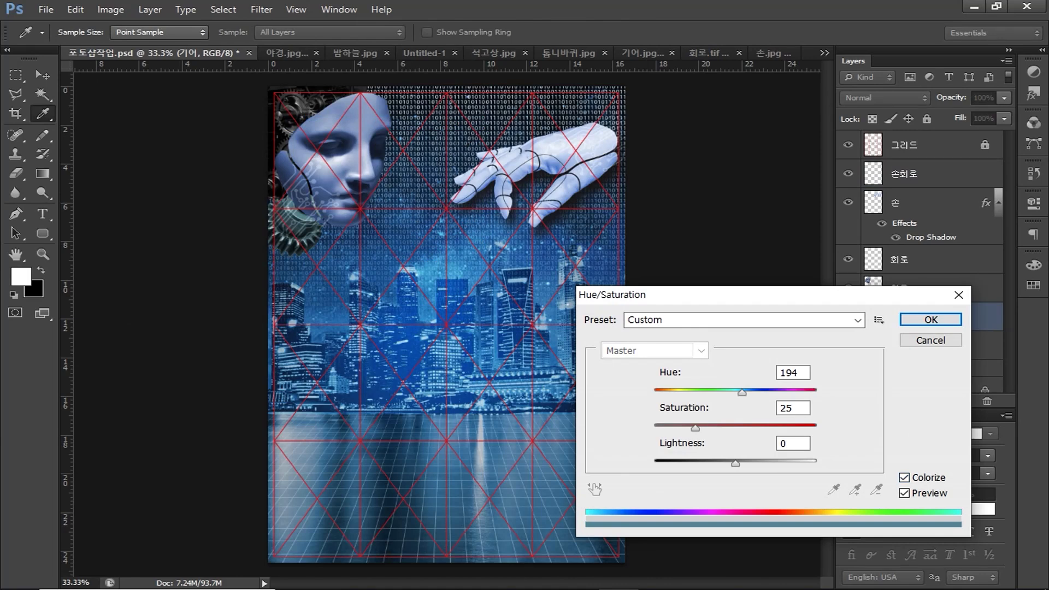
left_click_drag(742, 392, 754, 393)
left_click_drag(695, 428, 676, 428)
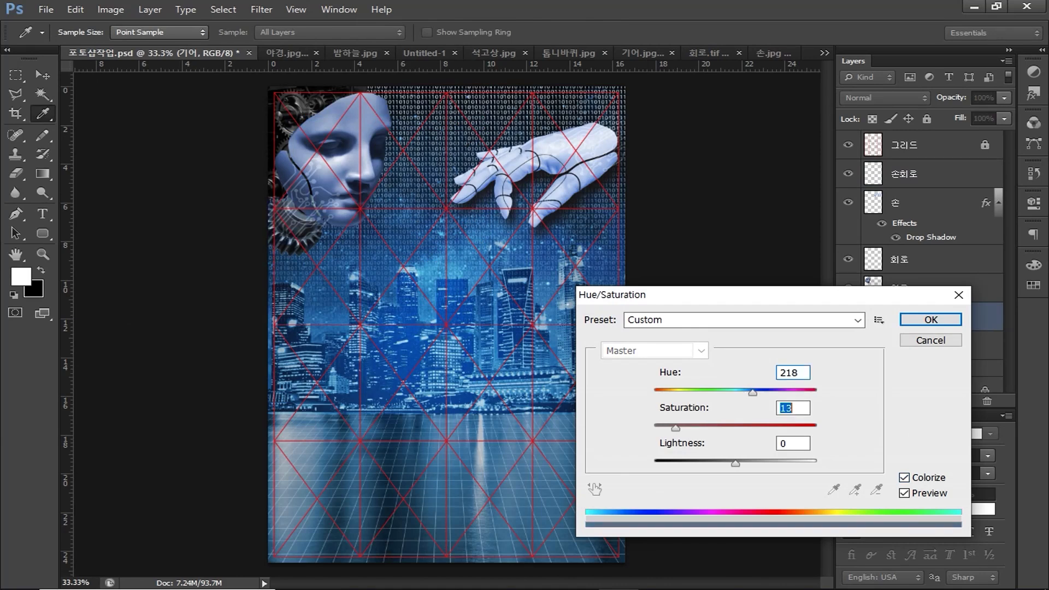
key("Return")
Step: Duplicate the 기어 layer, name the copy 손기어 and place it directly below the 손 layer
key("v")
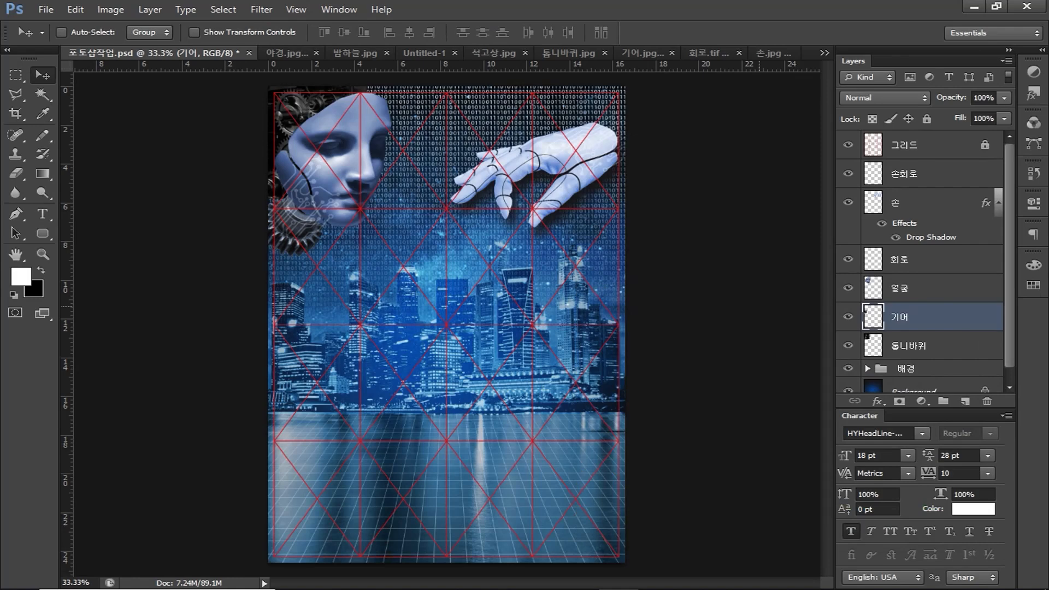
key("ctrl+j")
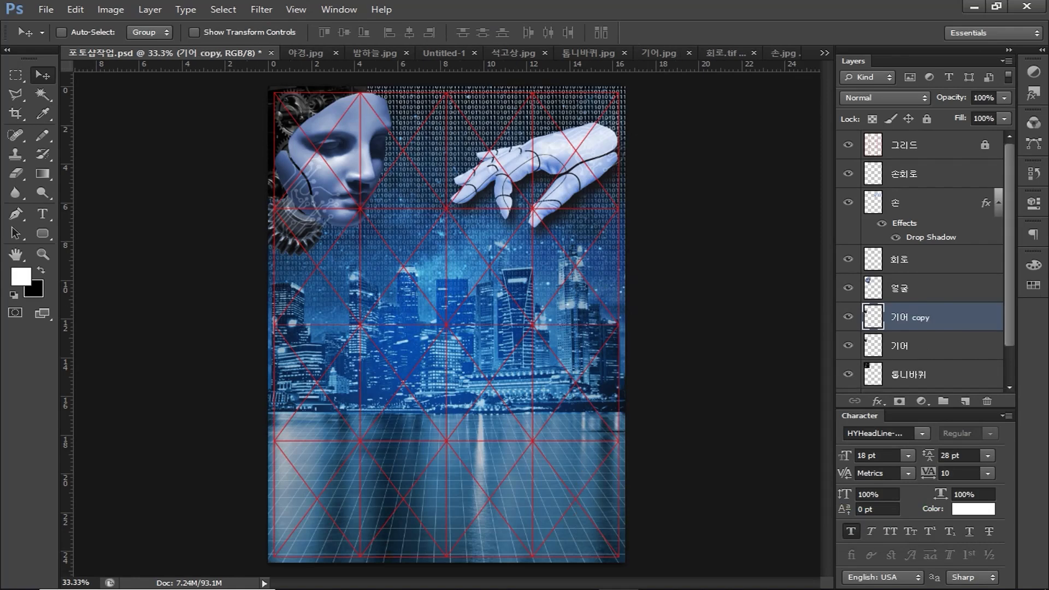
double_click(912, 317)
type("손기어")
key("Return")
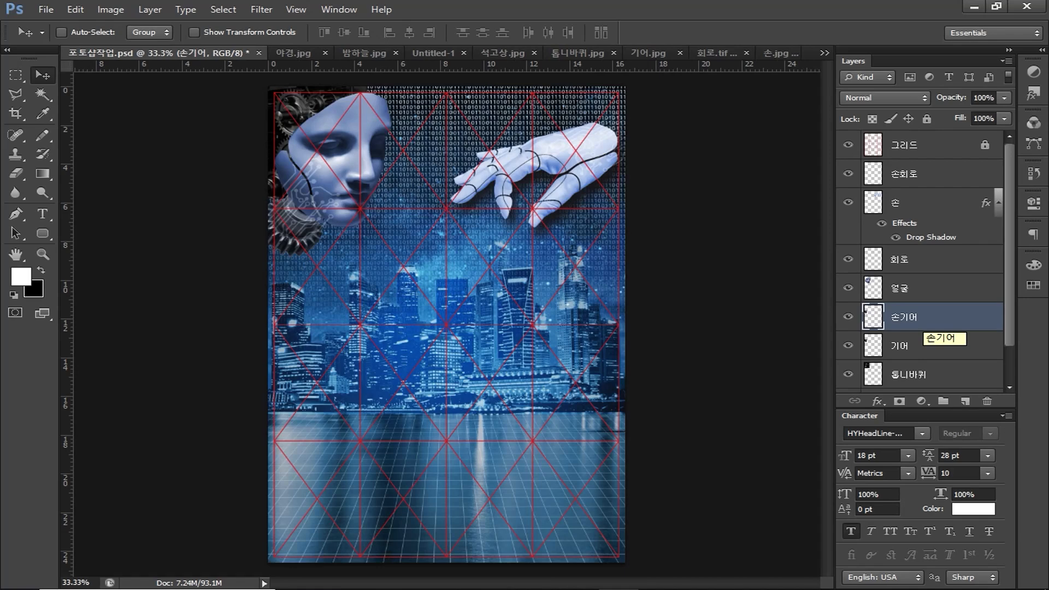
left_click_drag(923, 320, 923, 245)
Step: Rotate the 손기어 gears to about -154° and position them behind the wrist end of the hand
left_click_drag(369, 245, 620, 219)
key("ctrl+t")
left_click_drag(627, 179, 398, 264)
left_click_drag(571, 227, 608, 154)
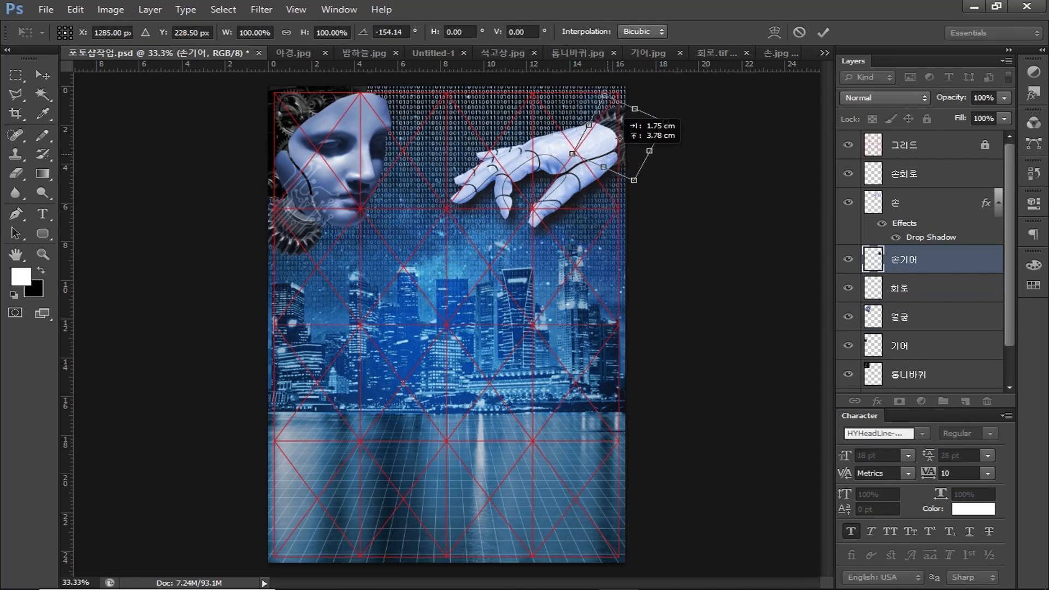
key("Return")
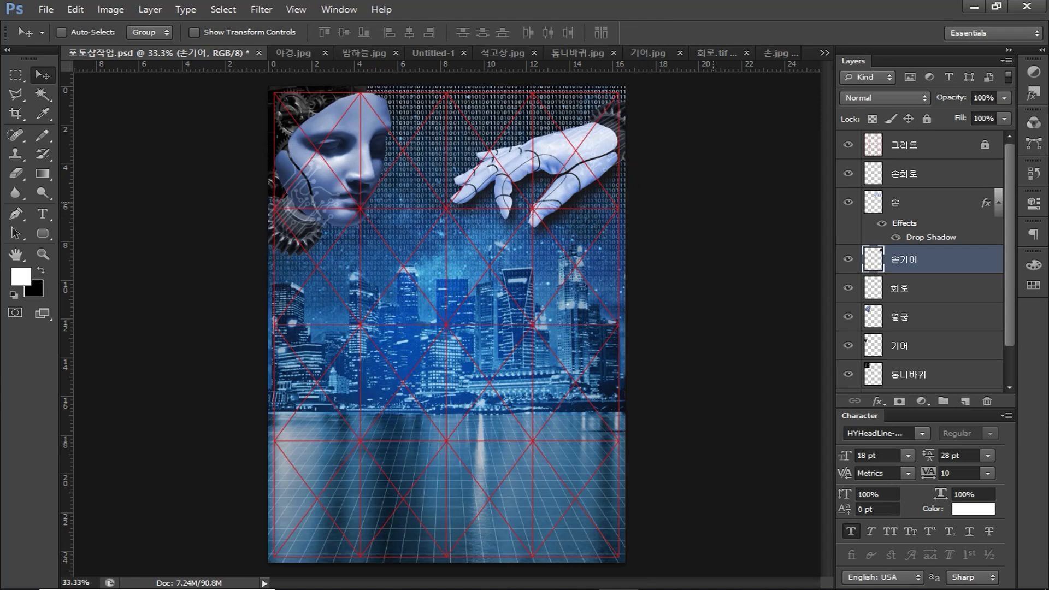
Step: Create a new layer group above 손기어 and name it 얼굴과 손
left_click(943, 401)
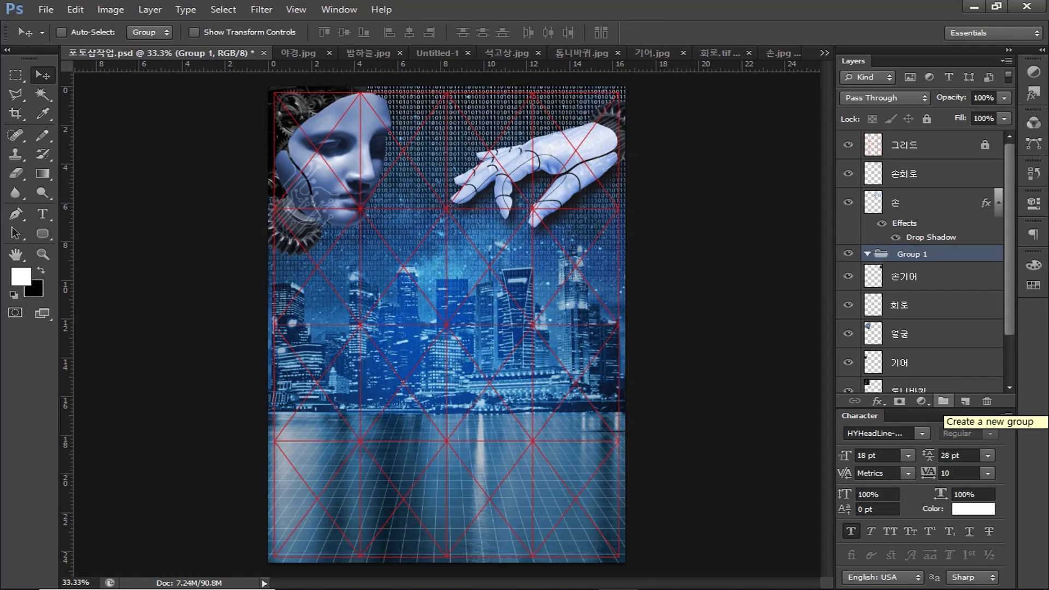
double_click(904, 253)
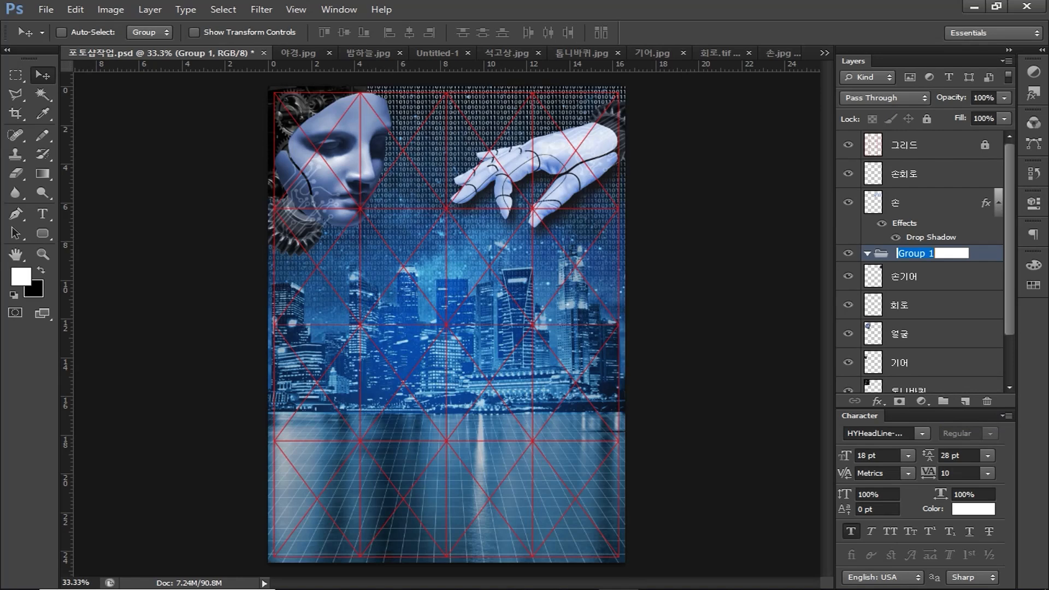
type("얼굴과 손")
key("Return")
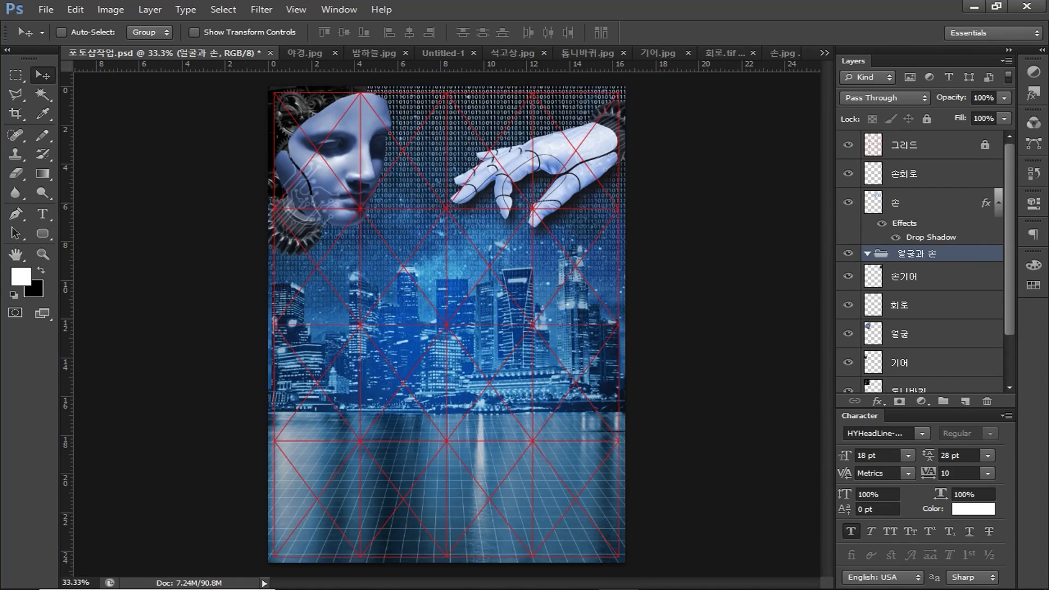
Step: Move all face, hand, circuit and gear layers from 손회로 to 톱니바퀴 into the 얼굴과 손 group and collapse it
left_click(929, 174)
left_click(929, 203, "ctrl")
scroll(929, 218, "down", 2)
left_click(929, 219, "ctrl")
left_click(929, 248, "ctrl")
left_click(929, 276, "ctrl")
left_click(929, 305, "ctrl")
left_click(929, 334, "ctrl")
left_click_drag(929, 155, 927, 194)
left_click(868, 168)
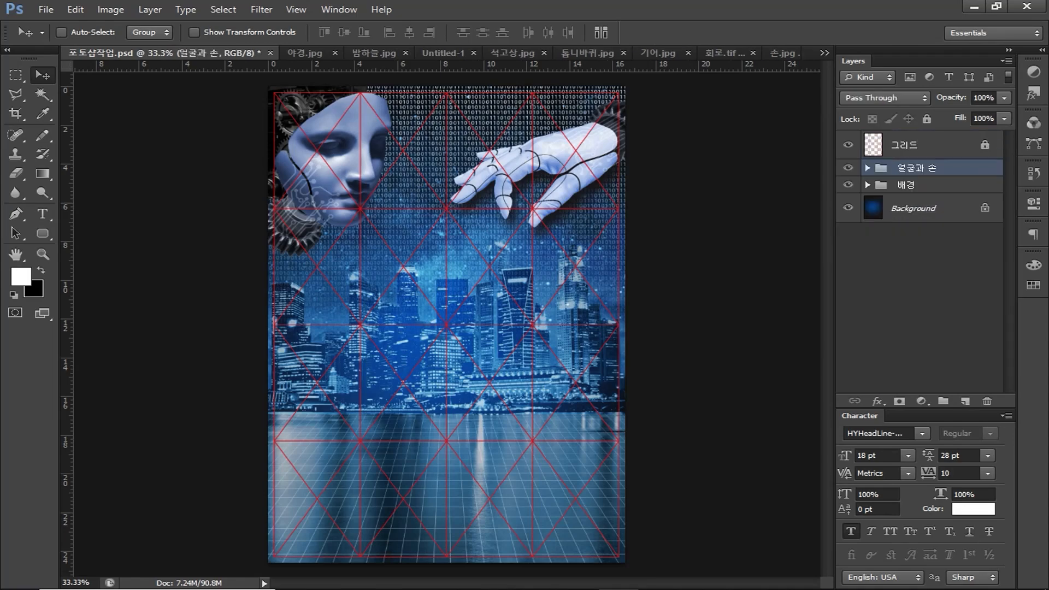
Step: Switch to Illustrator, copy the red and blue taegeuk symbol and paste it into the Photoshop poster as pixels
key("alt+Tab")
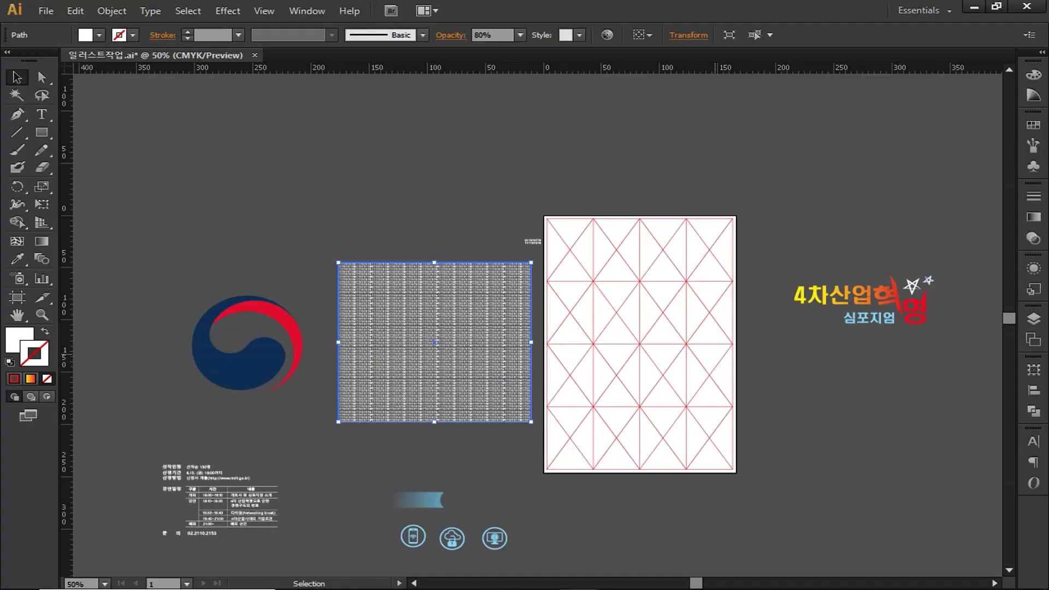
left_click(250, 365)
key("a")
key("v")
key("alt+Tab")
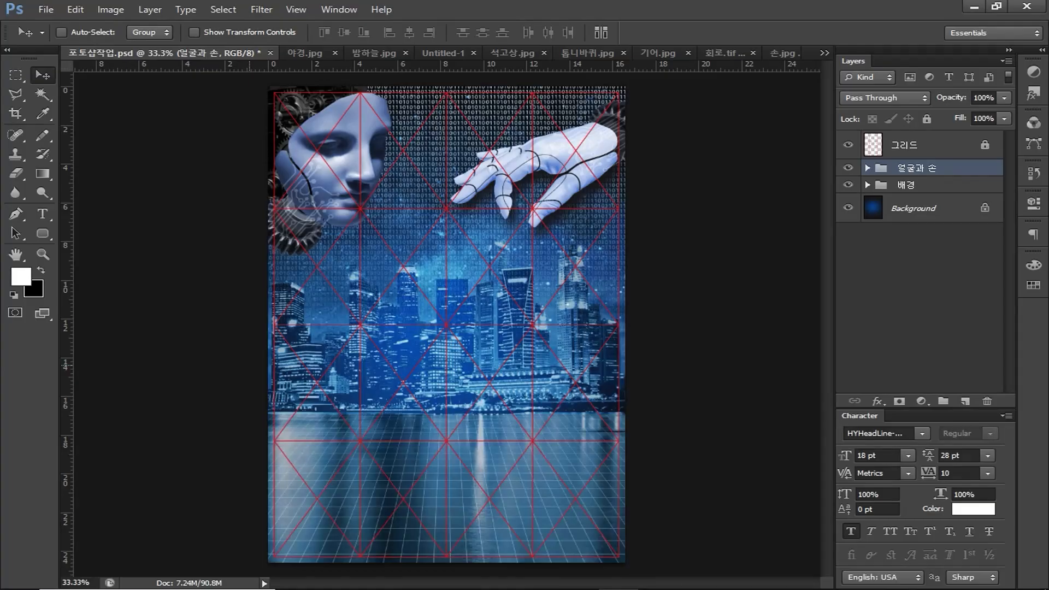
key("ctrl+v")
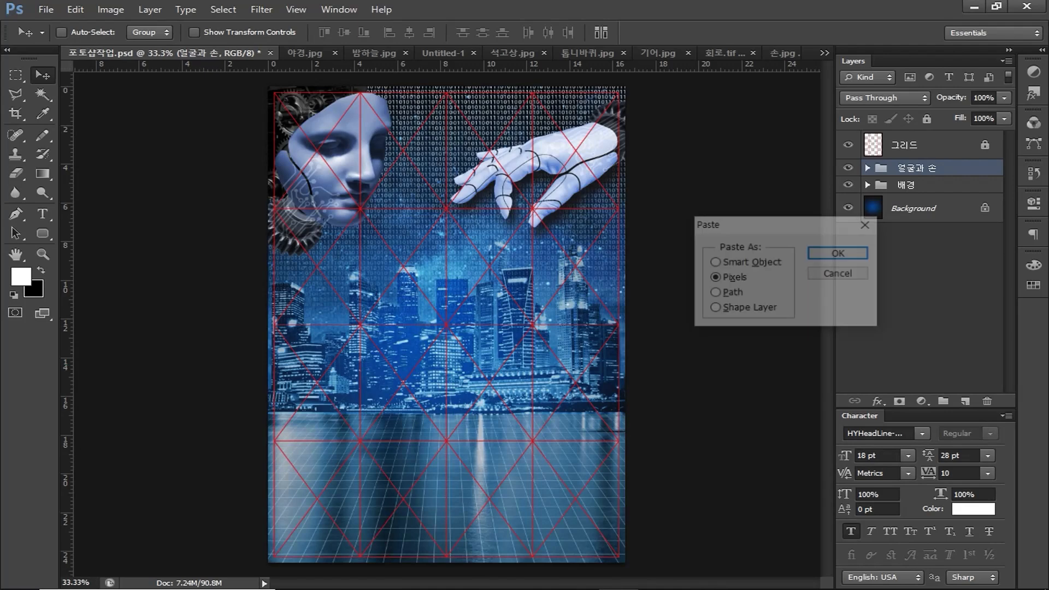
key("Return")
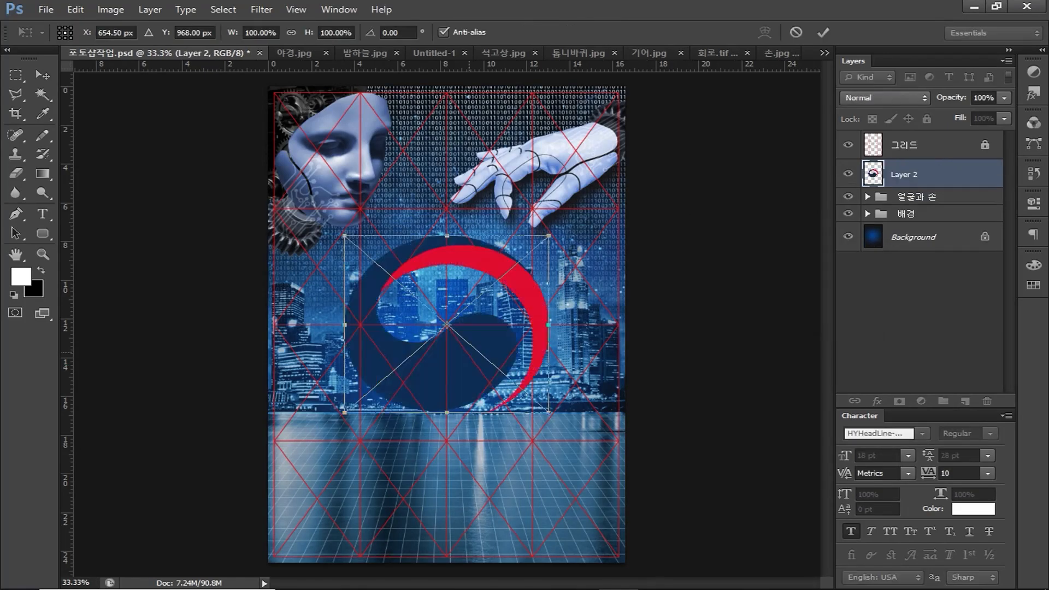
Step: Scale the pasted taegeuk symbol down to logo size above the hand and name its layer 태극
left_click_drag(344, 412, 478, 110)
key("Return")
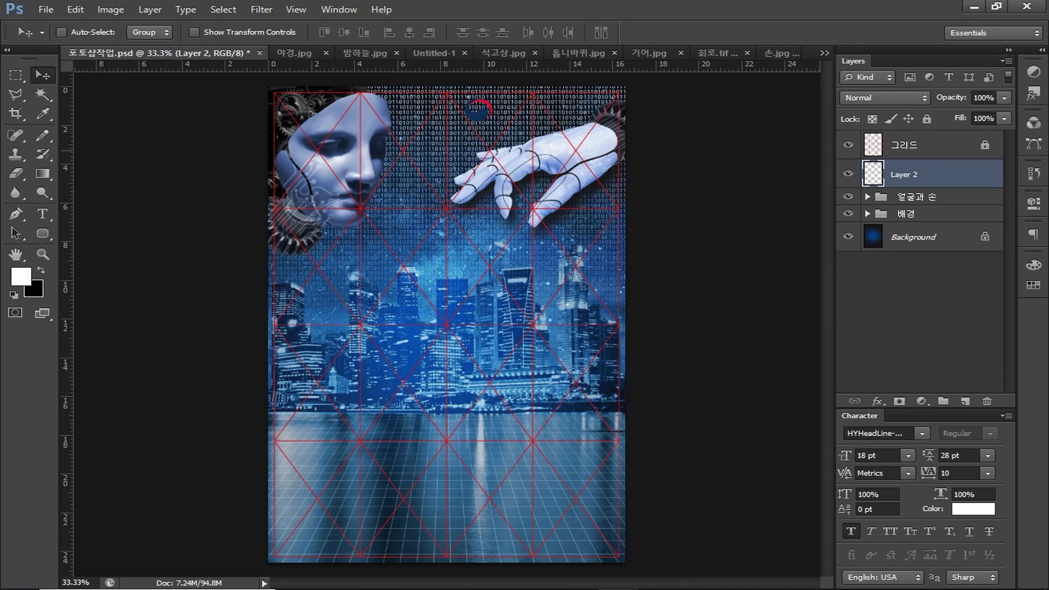
double_click(904, 175)
type("태극")
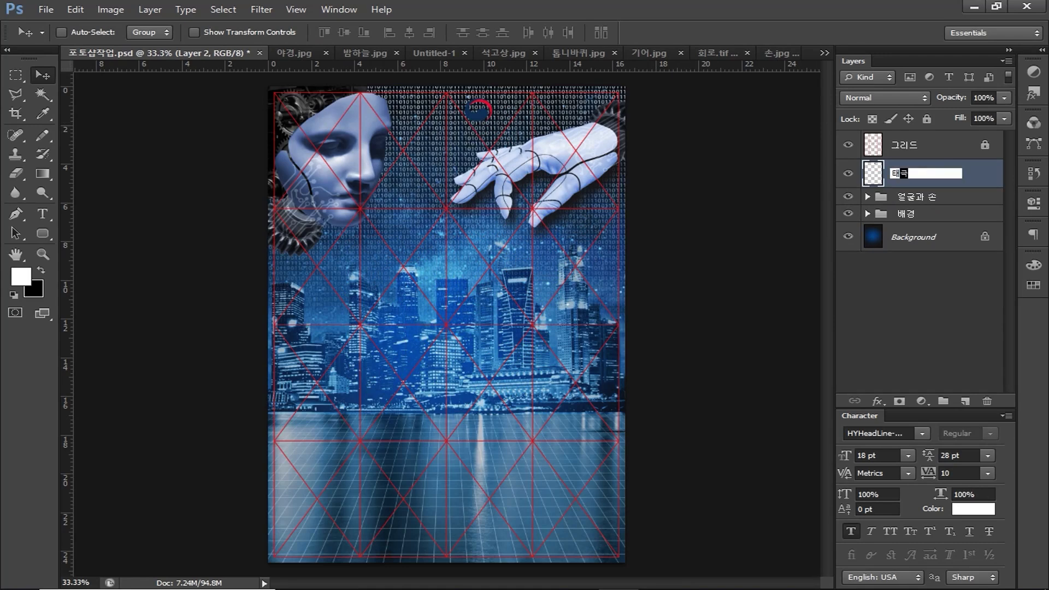
key("Return")
Step: Add the white 18 pt text 과학기술정보통신부 and place it directly to the right of the taegeuk symbol
key("t")
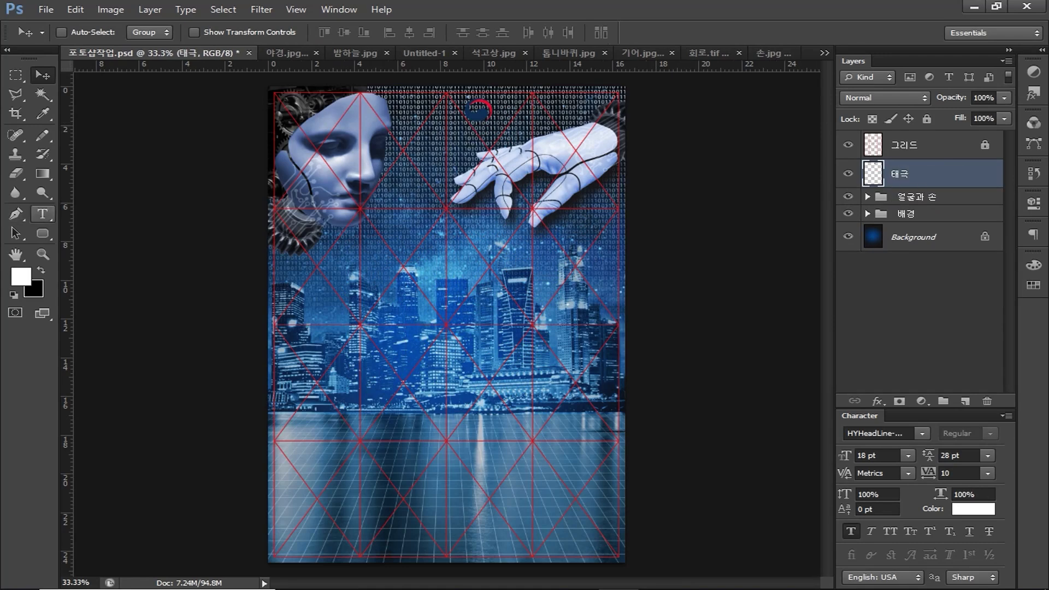
left_click(501, 114)
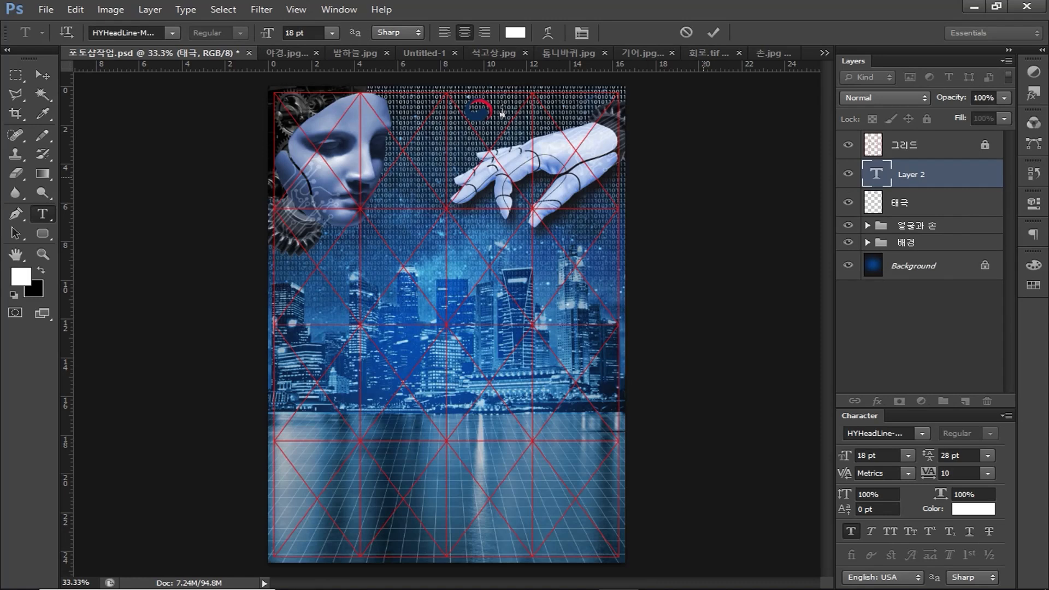
type("과학기술진")
type("보통신부")
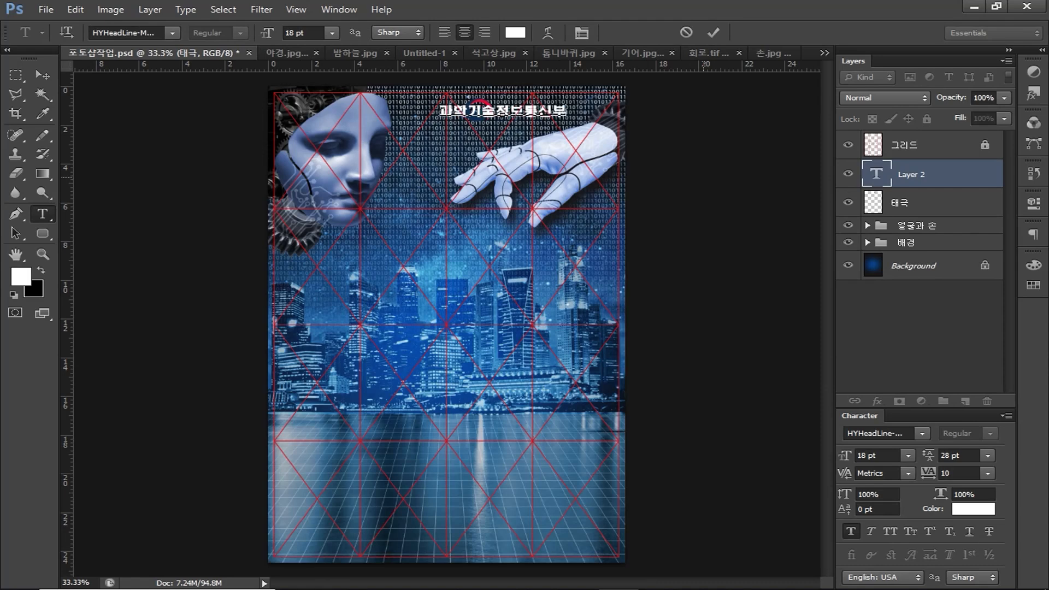
left_click(185, 9)
mouse_move(219, 26)
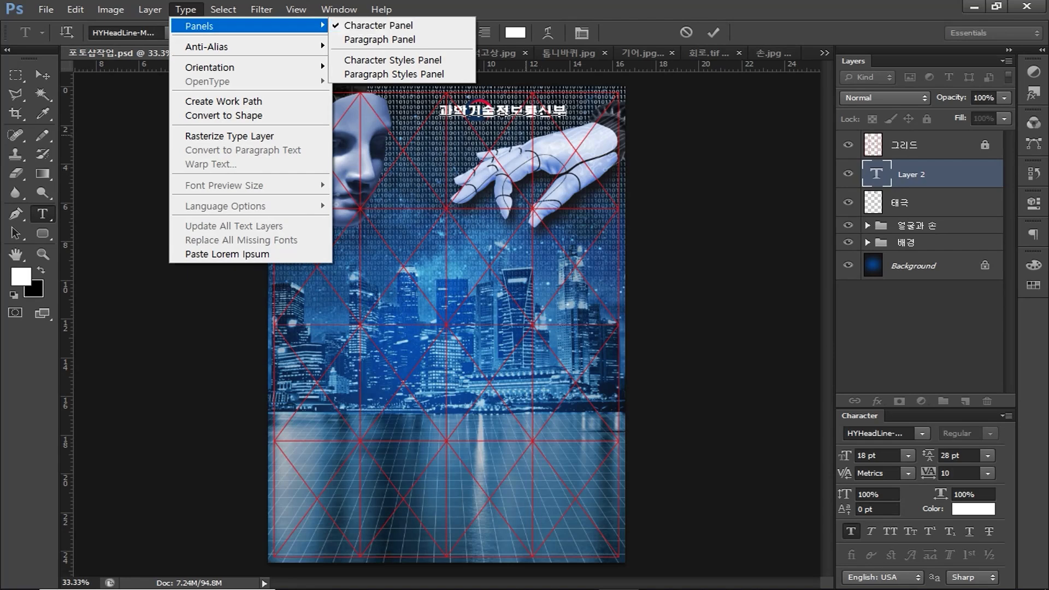
left_click(42, 75)
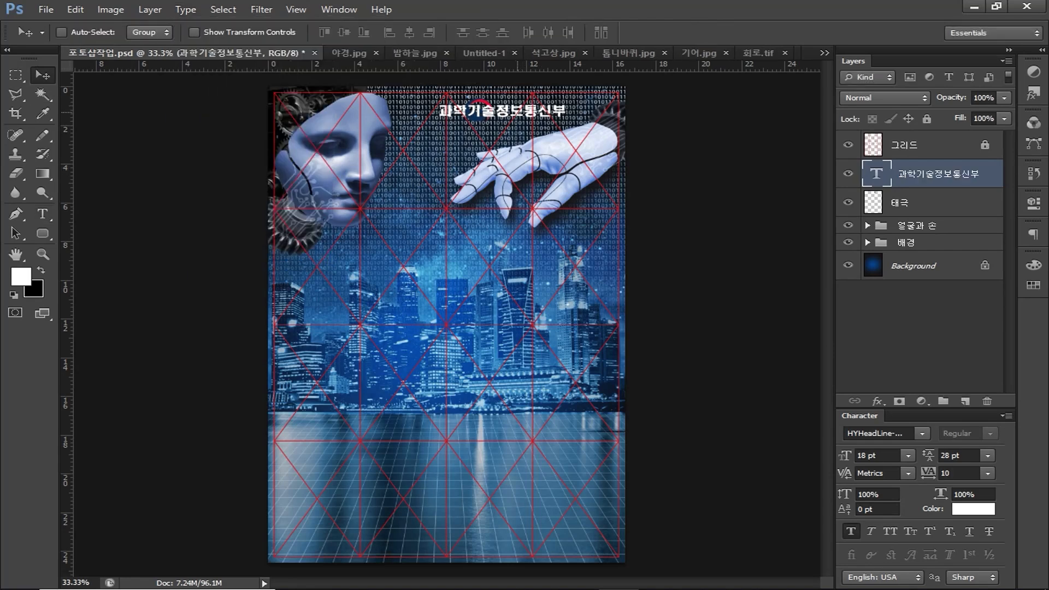
left_click_drag(525, 111, 577, 111)
Step: Change the colour of the 과학기술정보통신부 text to black, 000000
double_click(877, 173)
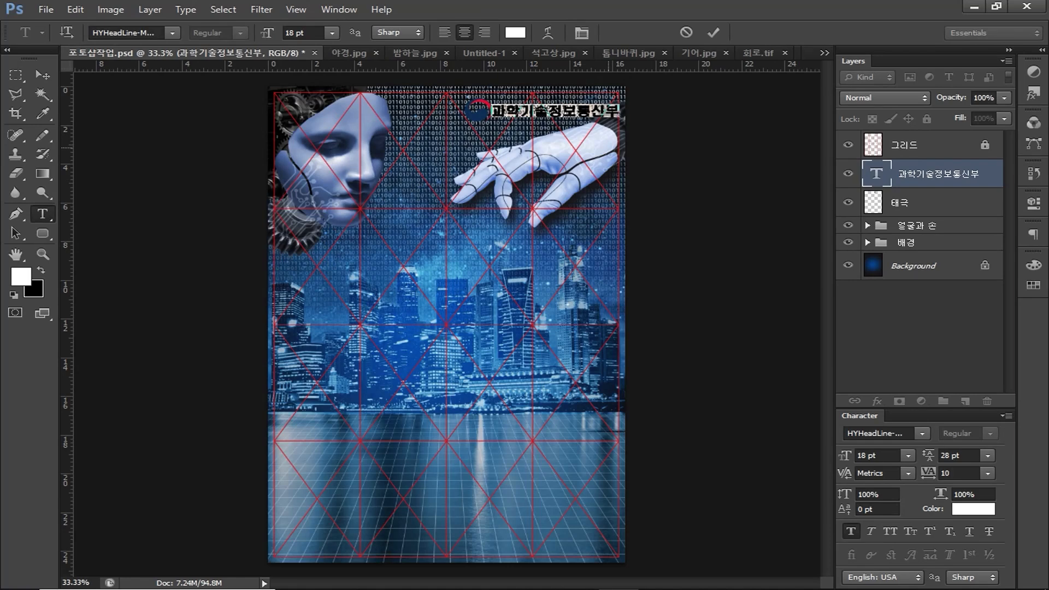
left_click(515, 33)
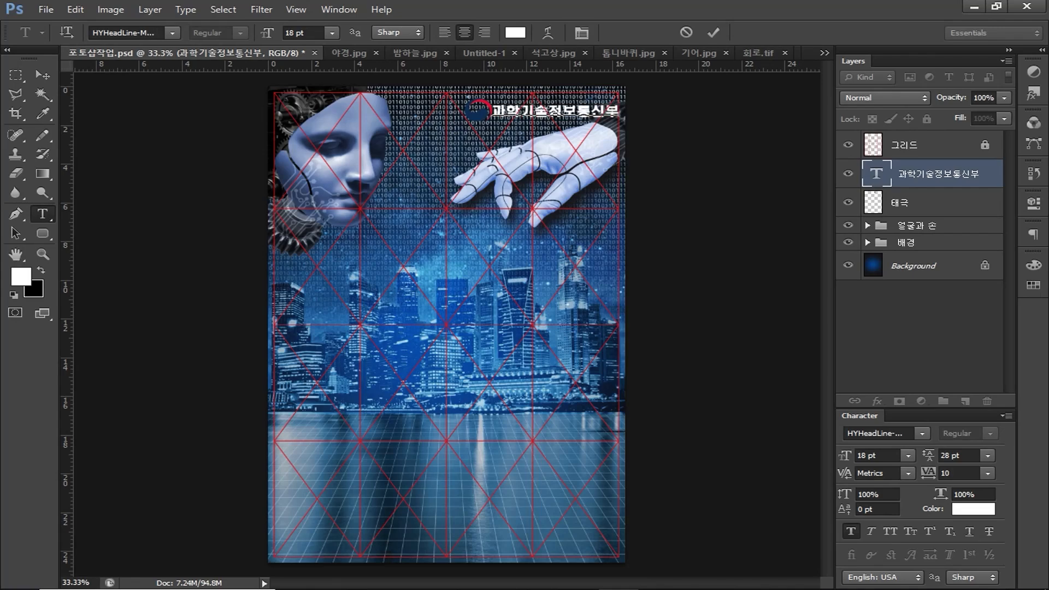
mouse_move(438, 300)
left_mouse_down()
mouse_move(459, 359)
mouse_move(250, 360)
left_mouse_up()
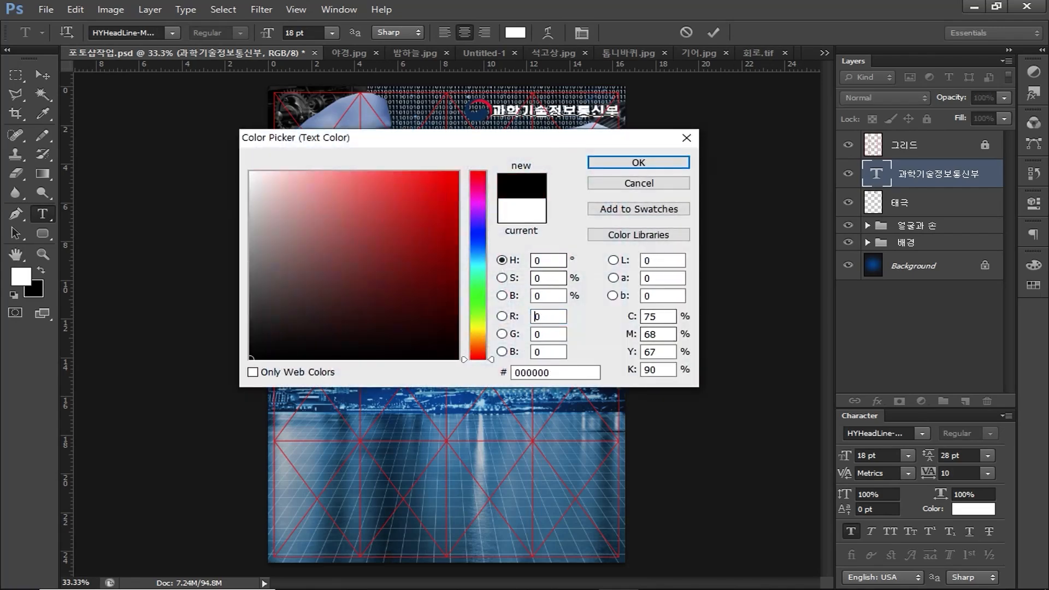
left_click(658, 163)
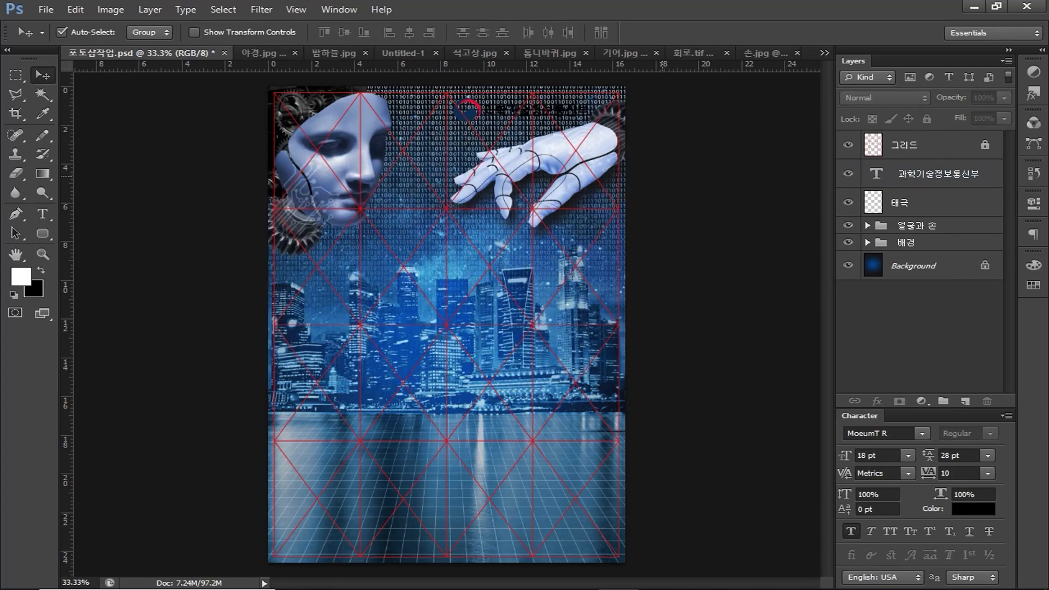
Step: Add a Stroke effect to the 태극 layer and open its size value for editing
left_click(929, 203)
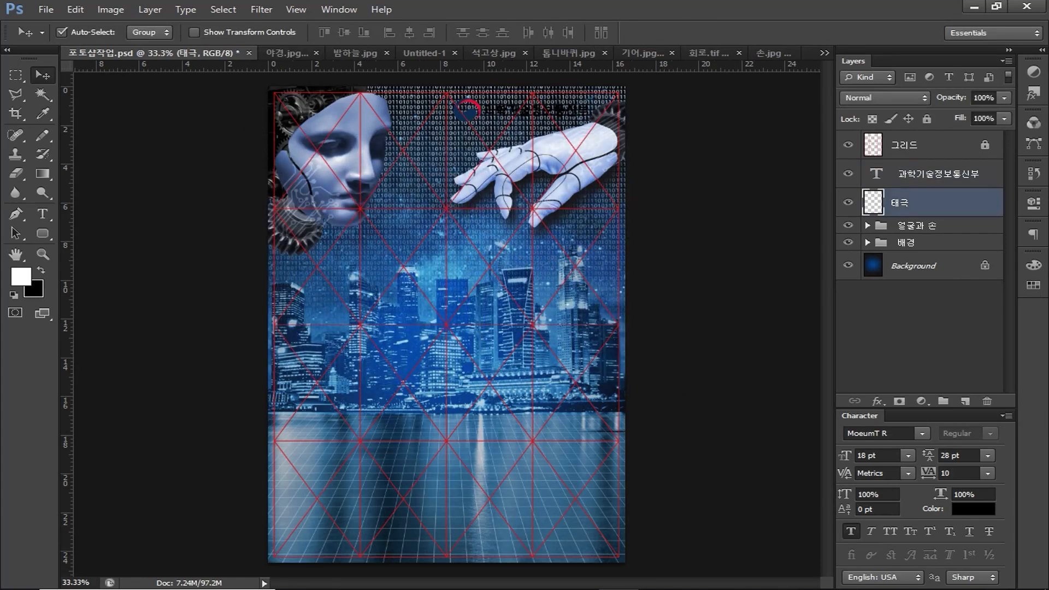
double_click(940, 203)
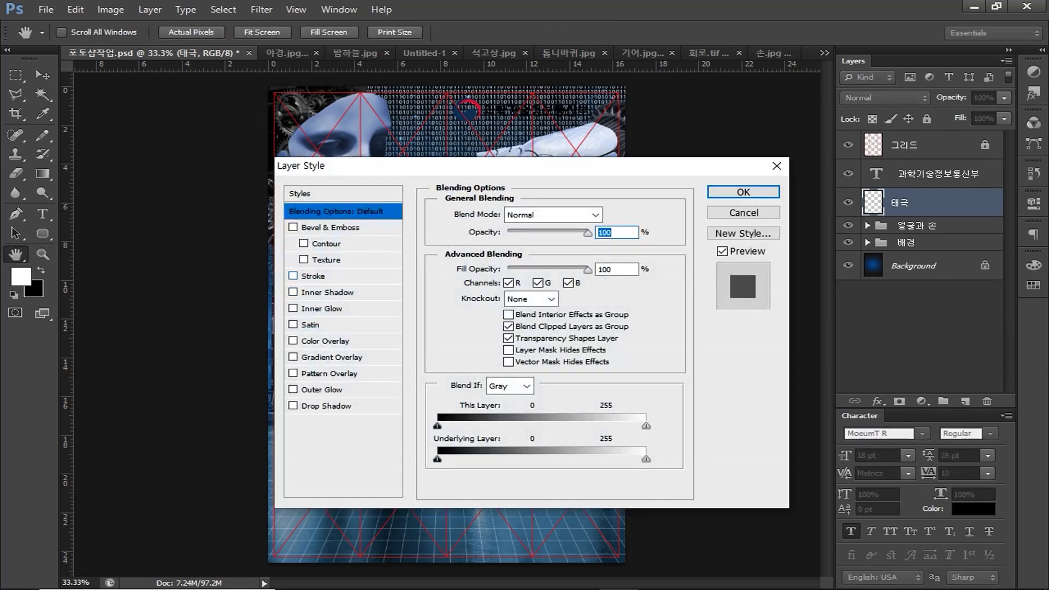
left_click(293, 276)
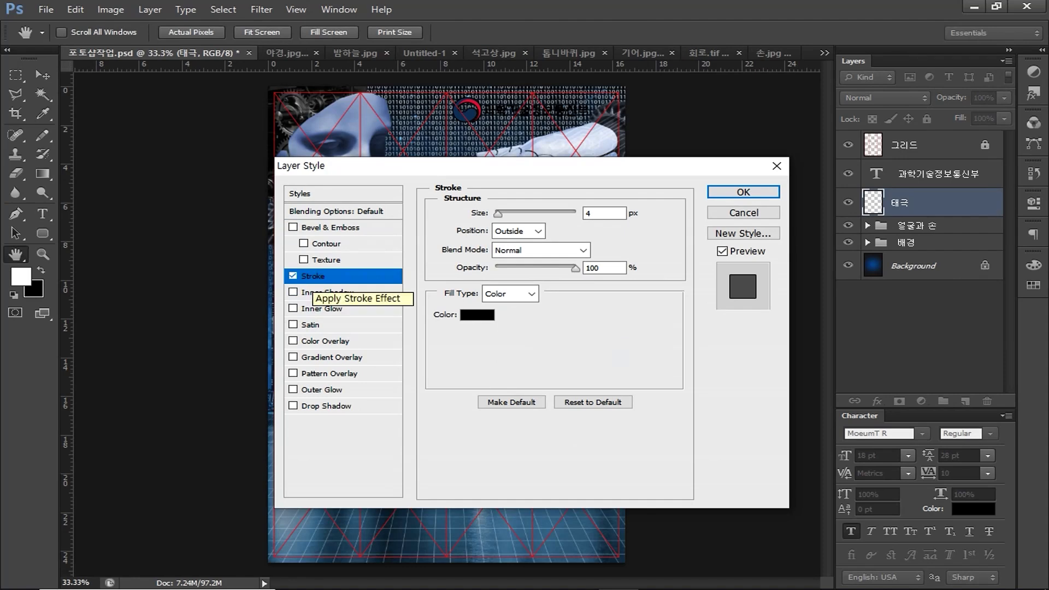
double_click(589, 213)
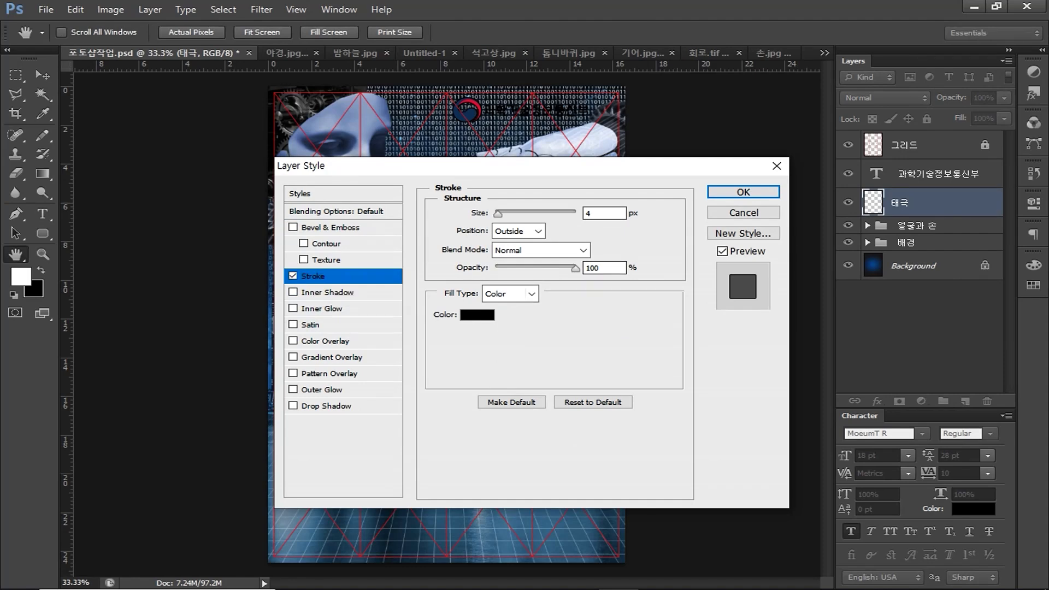
Step: Give the 태극 layer a 5 px white outside stroke and copy that effect to the 과학기술정보통신부 text layer
type("5")
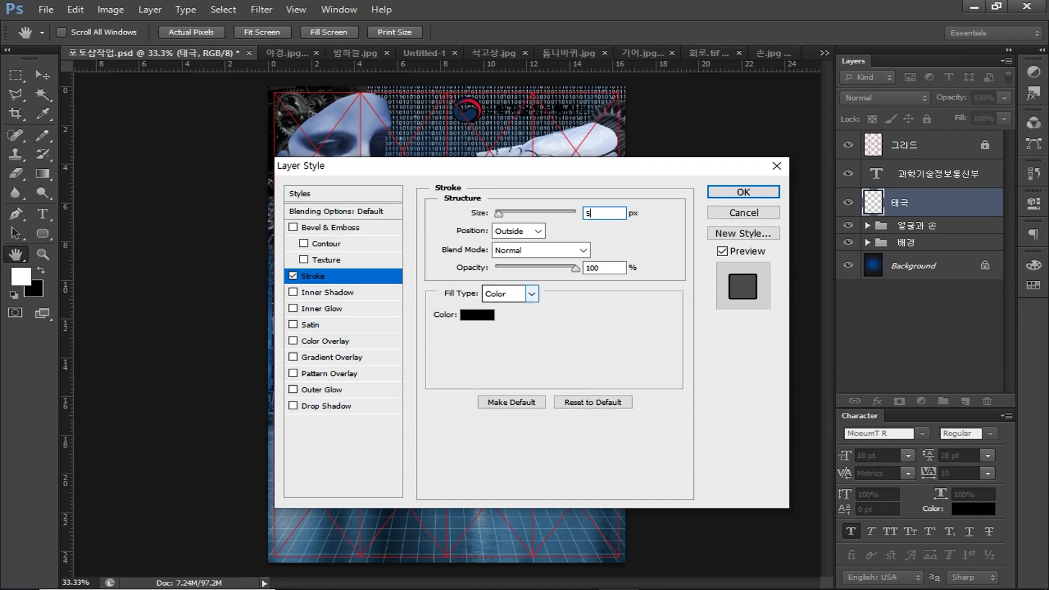
left_click(477, 316)
left_click_drag(267, 185, 249, 171)
key("Return")
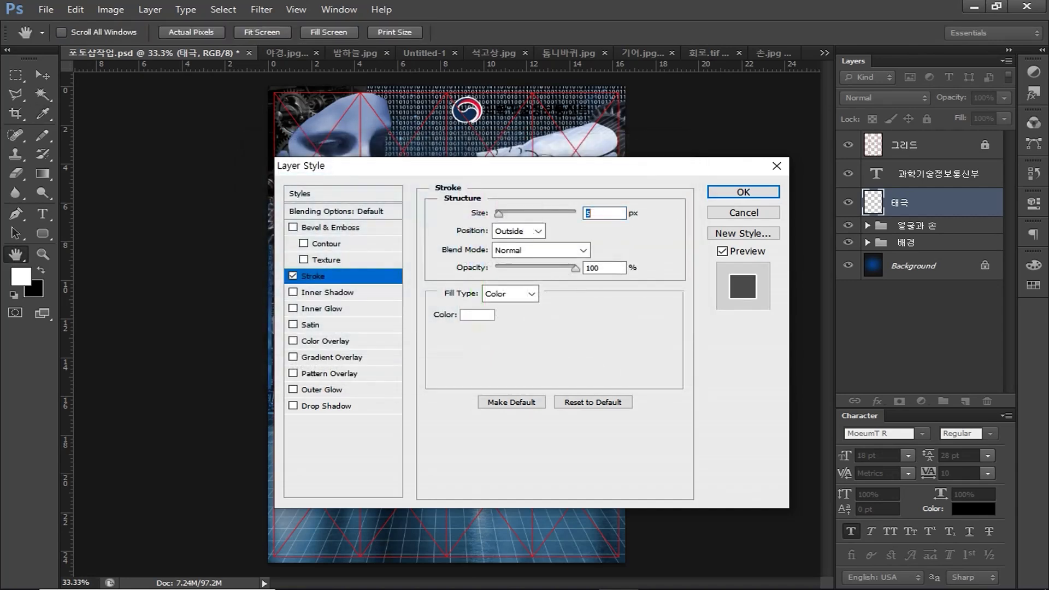
key("Return")
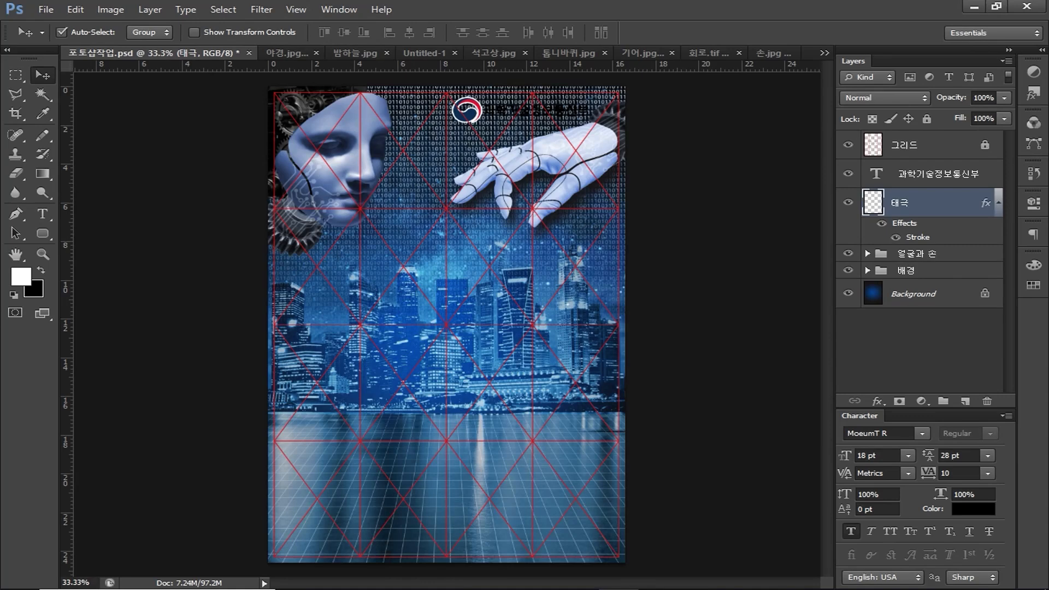
left_click_drag(986, 202, 982, 179)
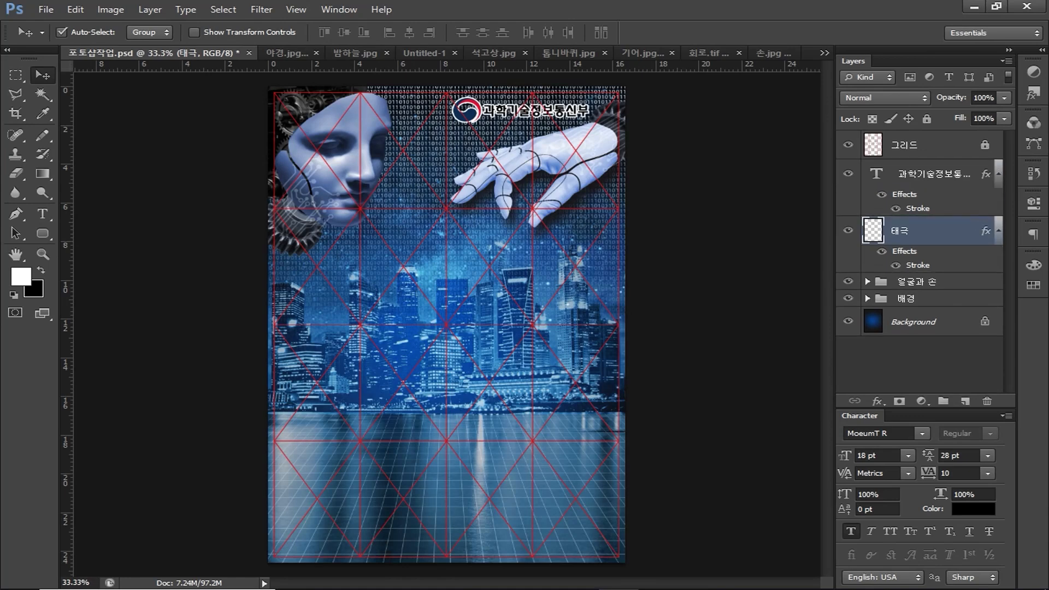
left_click(951, 175)
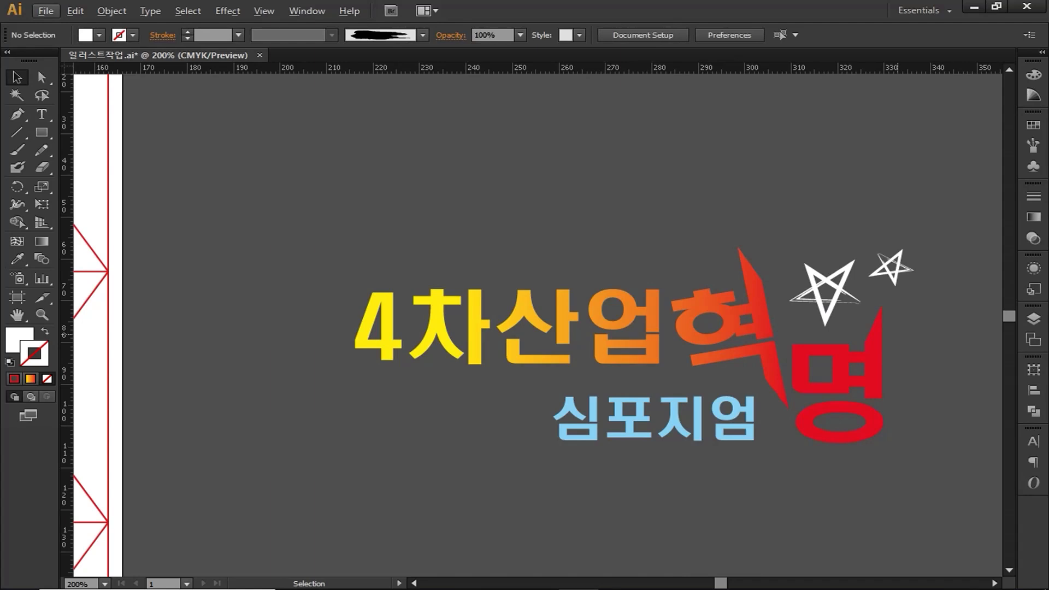
Step: Copy the 4차산업혁명 lettering from Illustrator into the Photoshop poster as pixels, scaled to about 102.5% and placed just below the hand
left_click_drag(318, 291, 525, 345)
key("a")
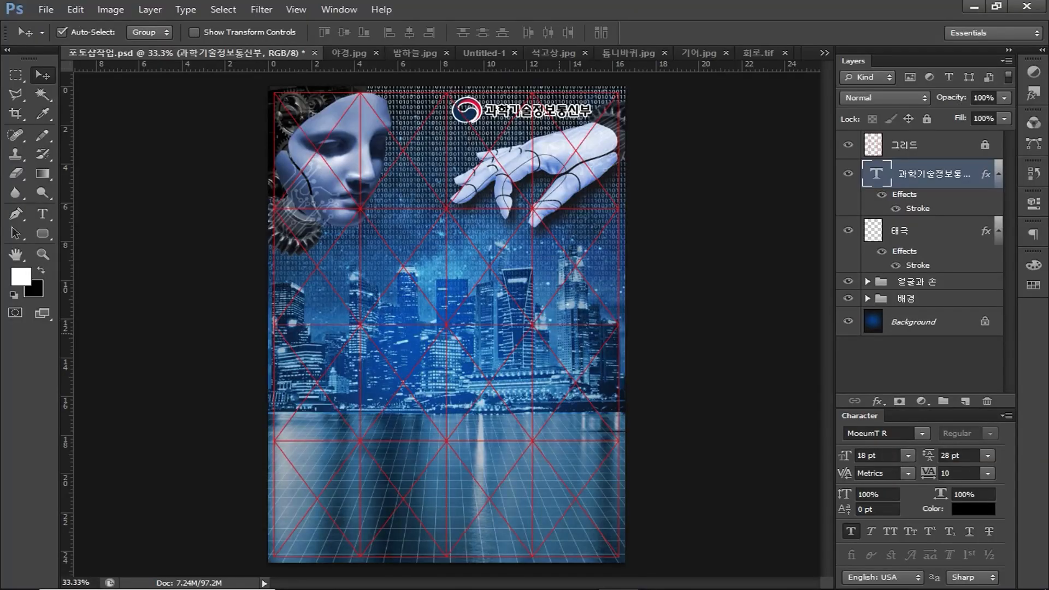
key("ctrl+v")
key("Return")
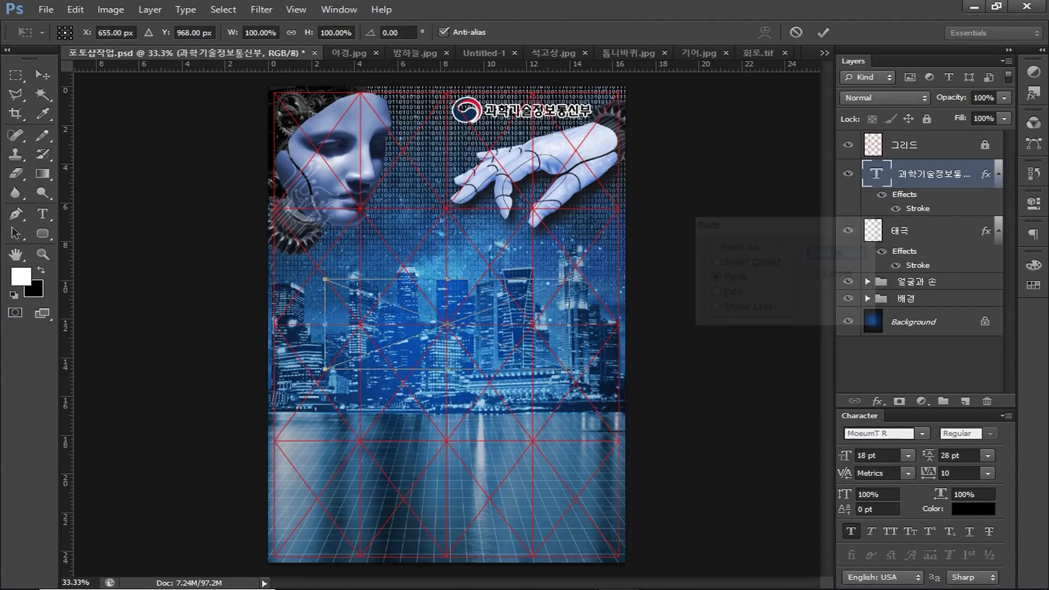
left_click_drag(548, 365, 570, 272)
left_click_drag(593, 282, 600, 283)
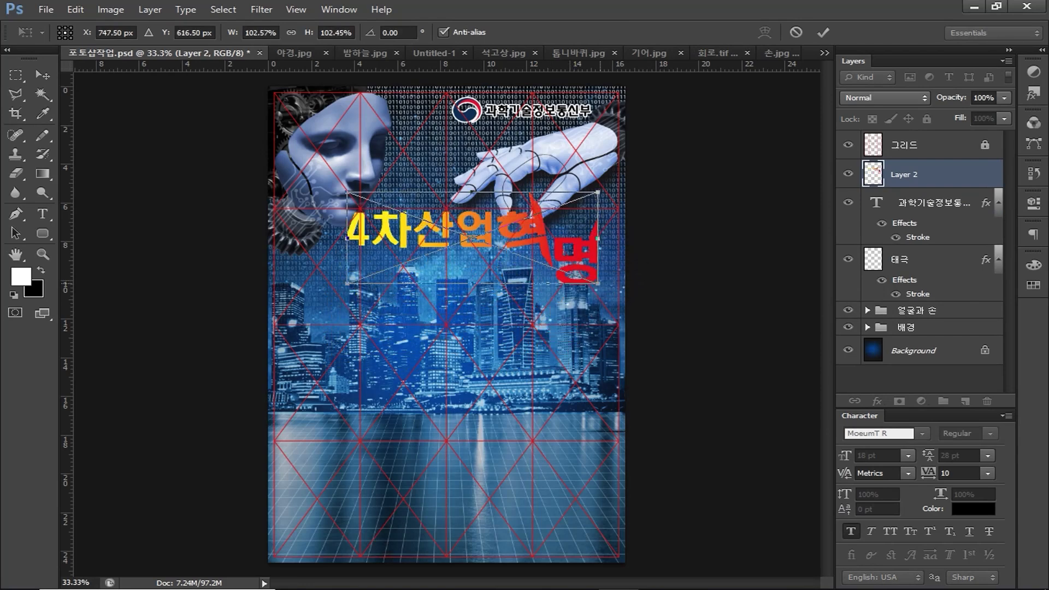
key("Return")
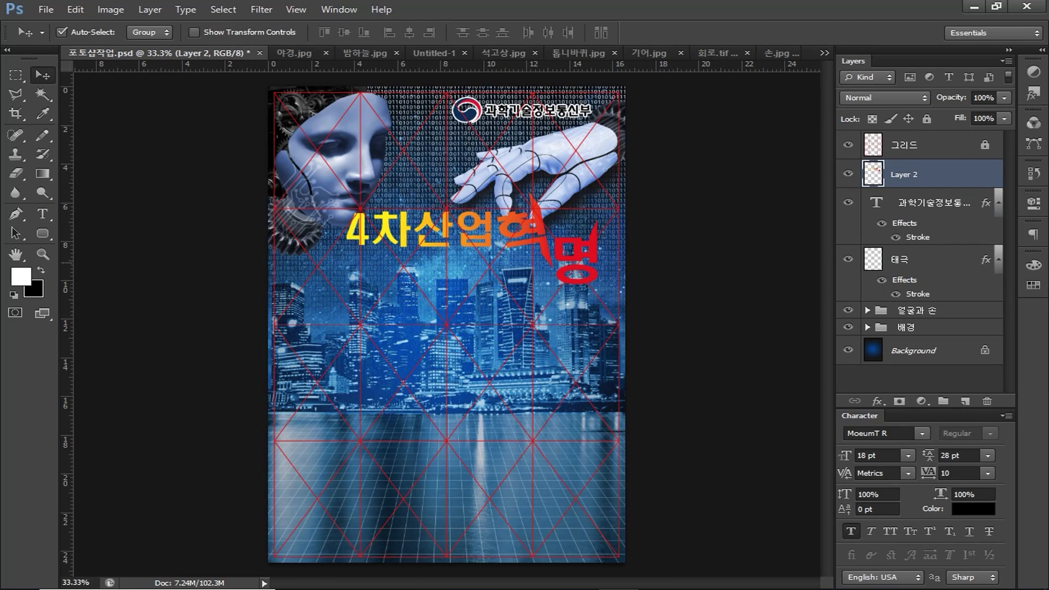
Step: Rename the pasted lettering layer as 4차산업혁명
double_click(904, 174)
type("4차산업혁명")
key("Return")
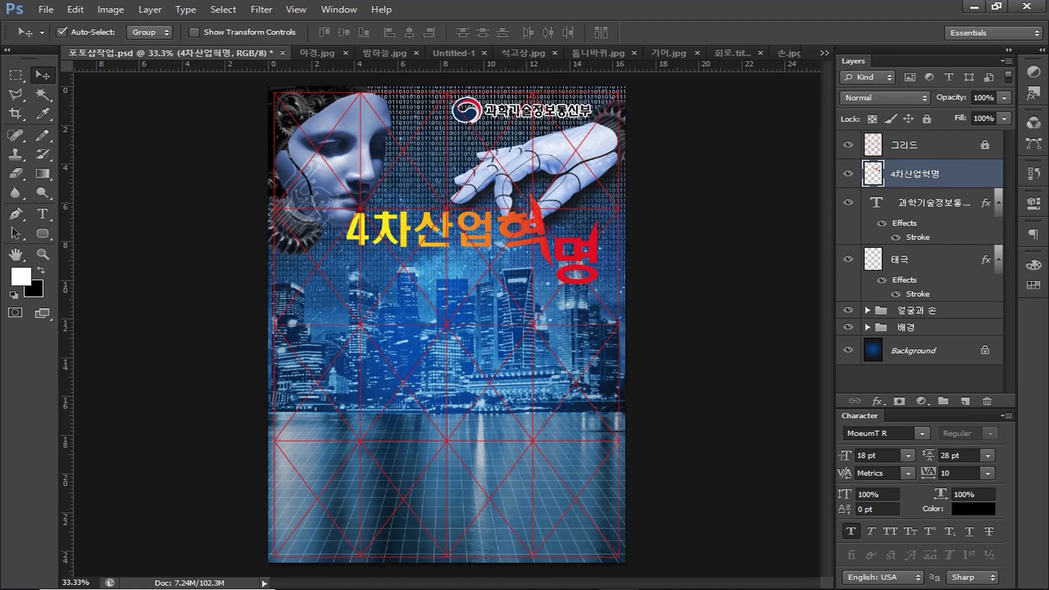
Step: Add a Multiply drop shadow to the 4차산업혁명 layer: opacity 100%, angle 113°, distance 19 px, spread 29%, size 38 px
double_click(967, 173)
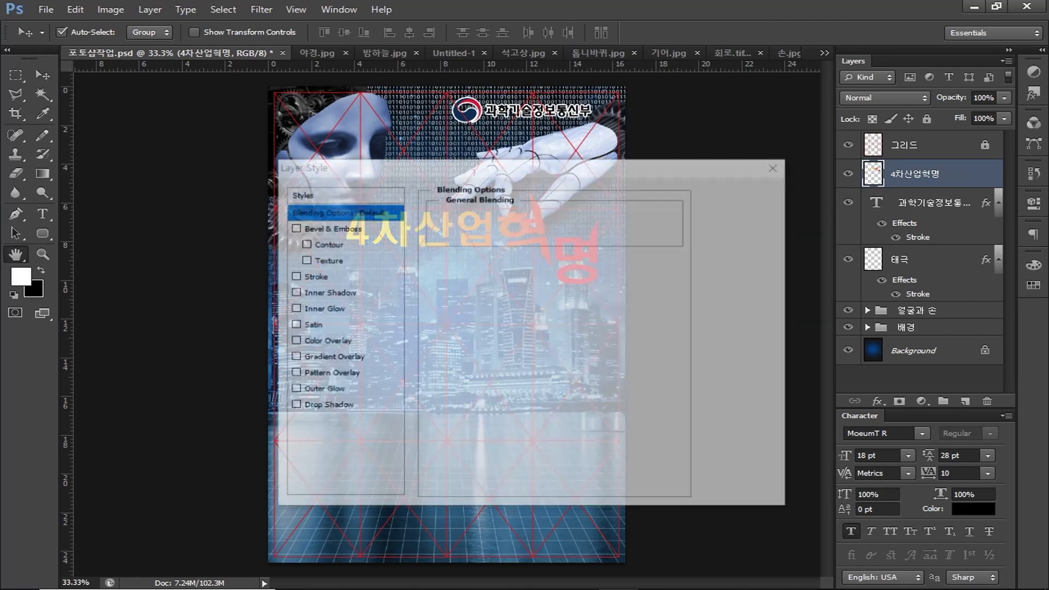
left_click(293, 406)
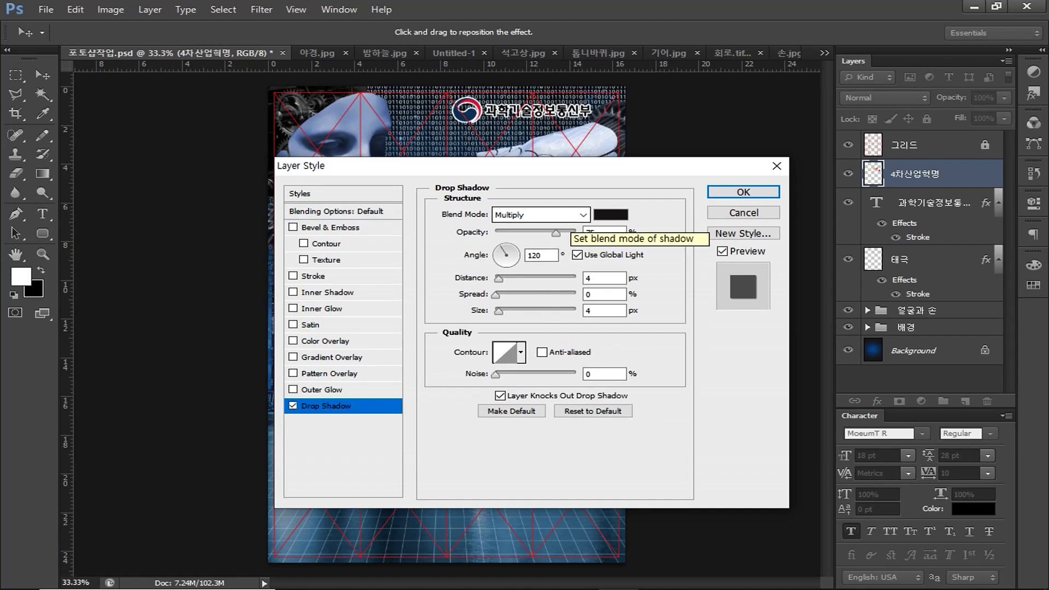
left_click_drag(556, 233, 578, 234)
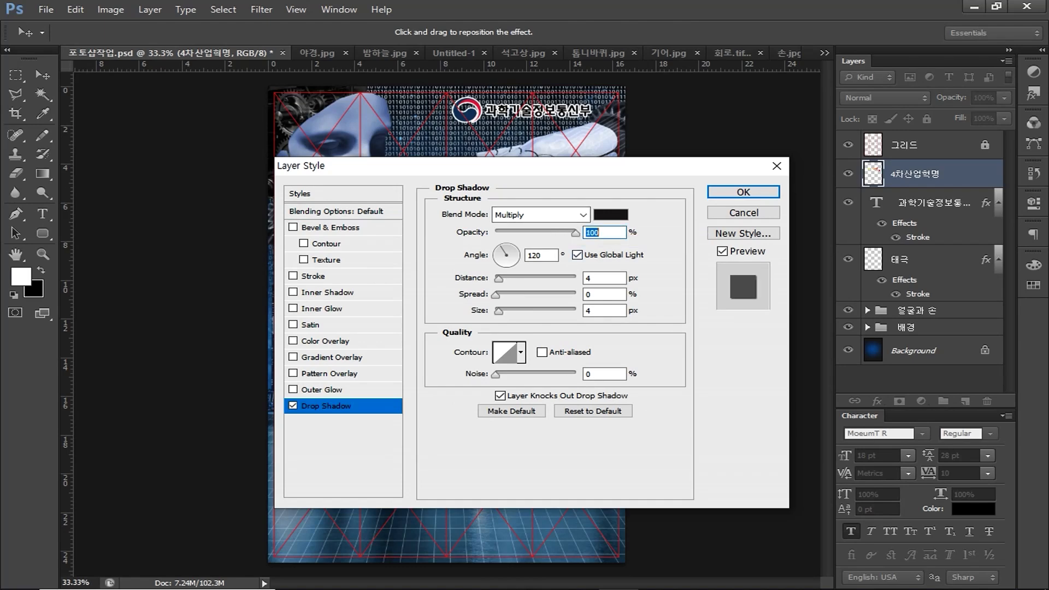
key("Tab")
type("113")
key("Tab")
type("15")
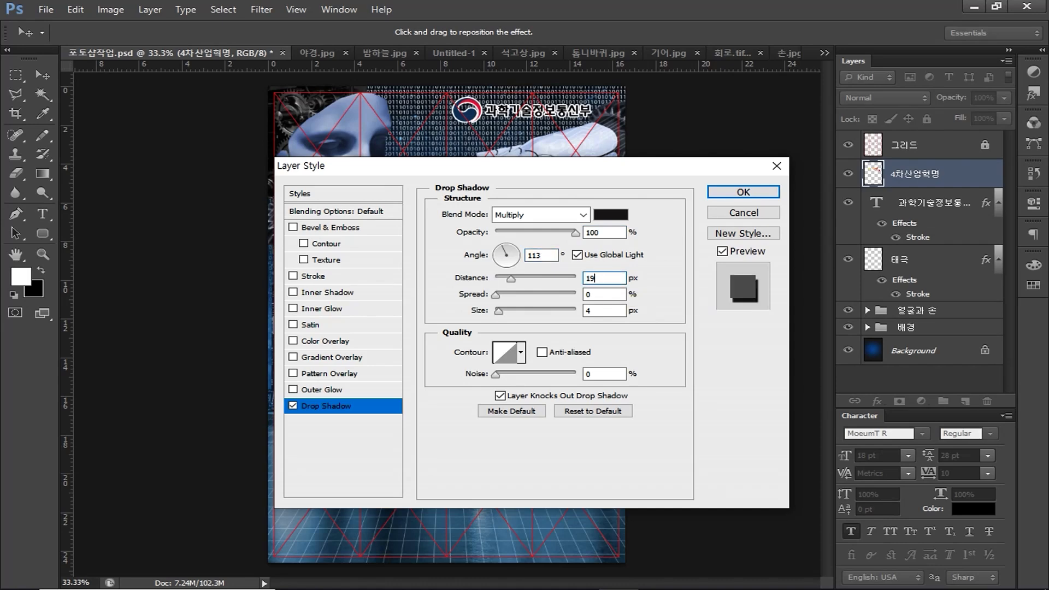
key("Tab")
type("29")
key("Tab")
type("38")
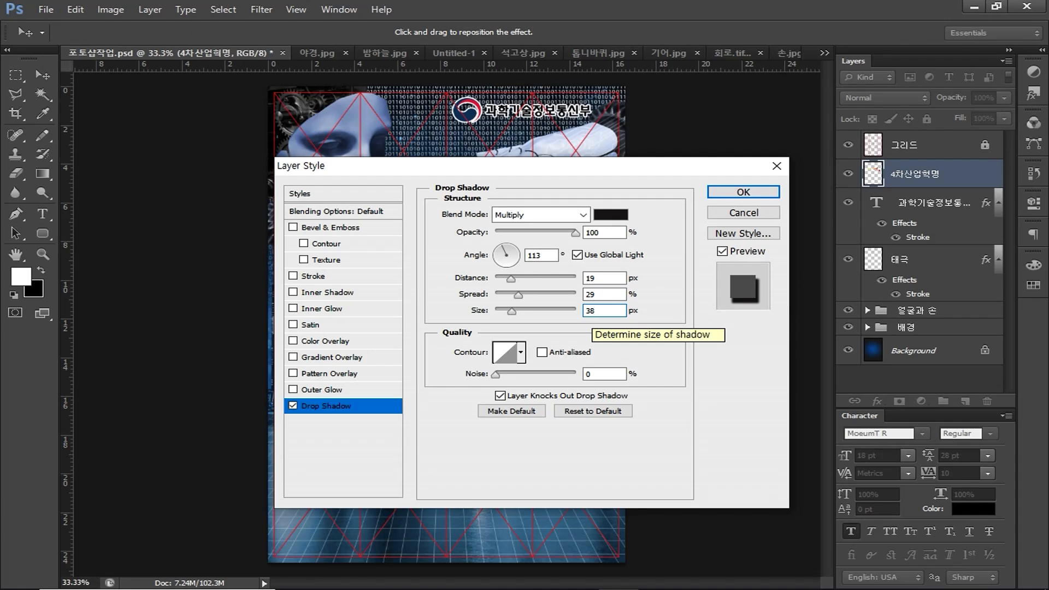
key("Return")
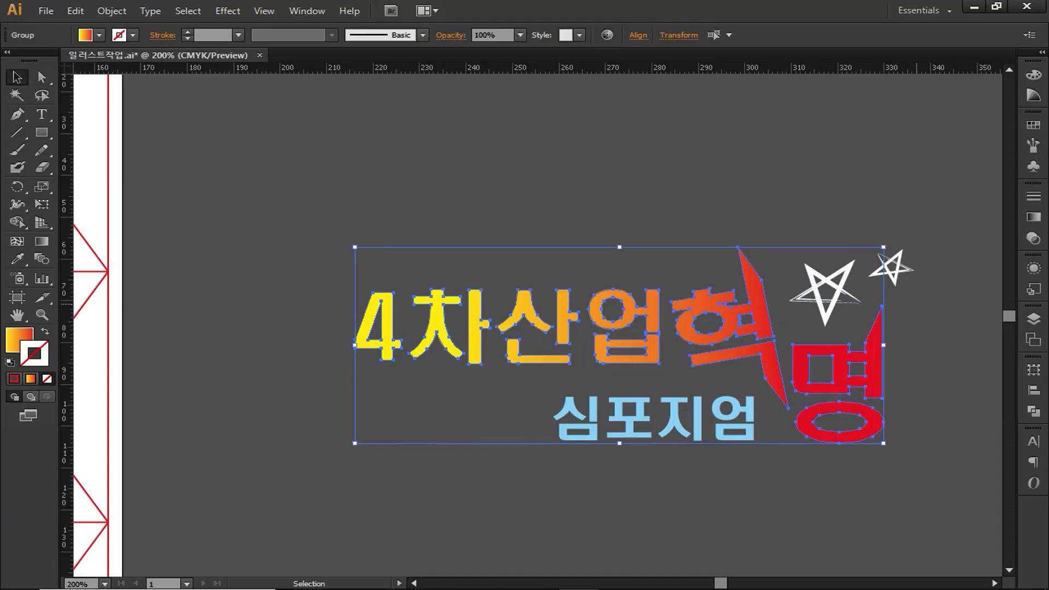
Step: Copy the two white stars from Illustrator into the Photoshop poster as pixels and place them above the red 명 character
key("ctrl+shift+a")
left_click_drag(826, 275, 826, 275)
key("a")
key("alt+Tab")
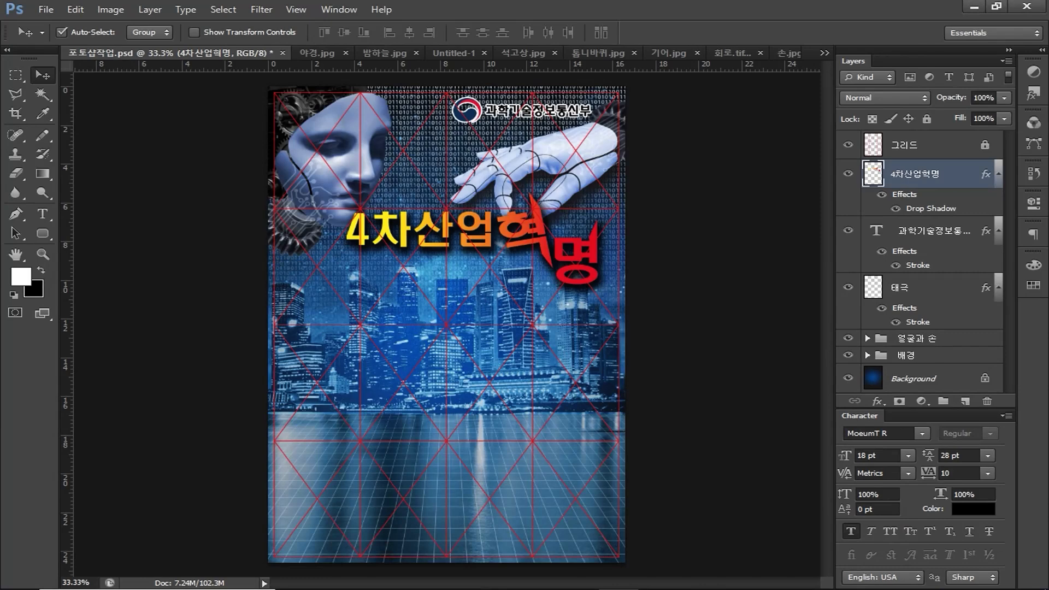
key("ctrl+v")
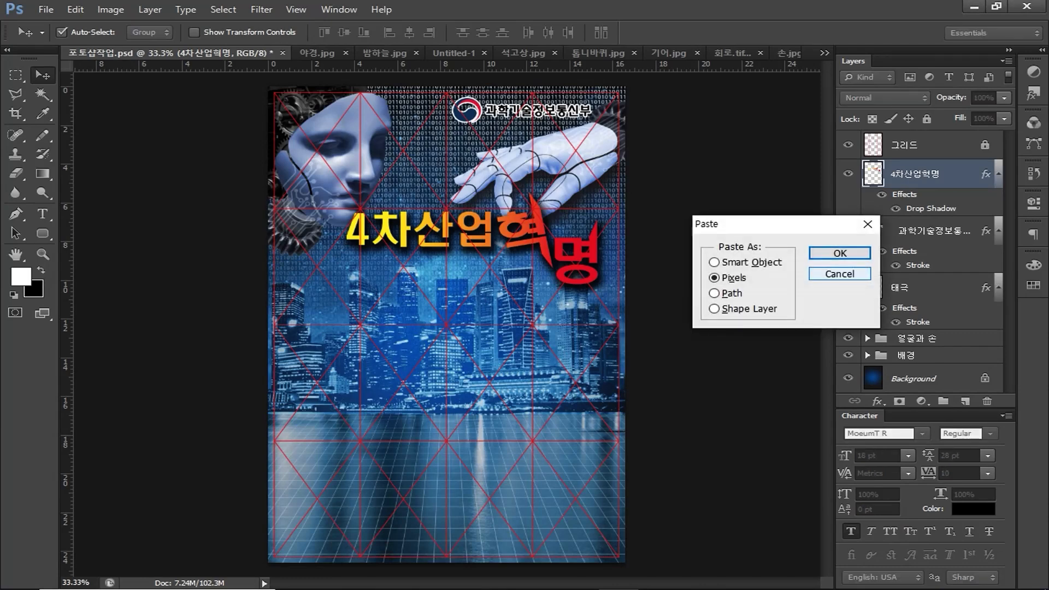
key("Return")
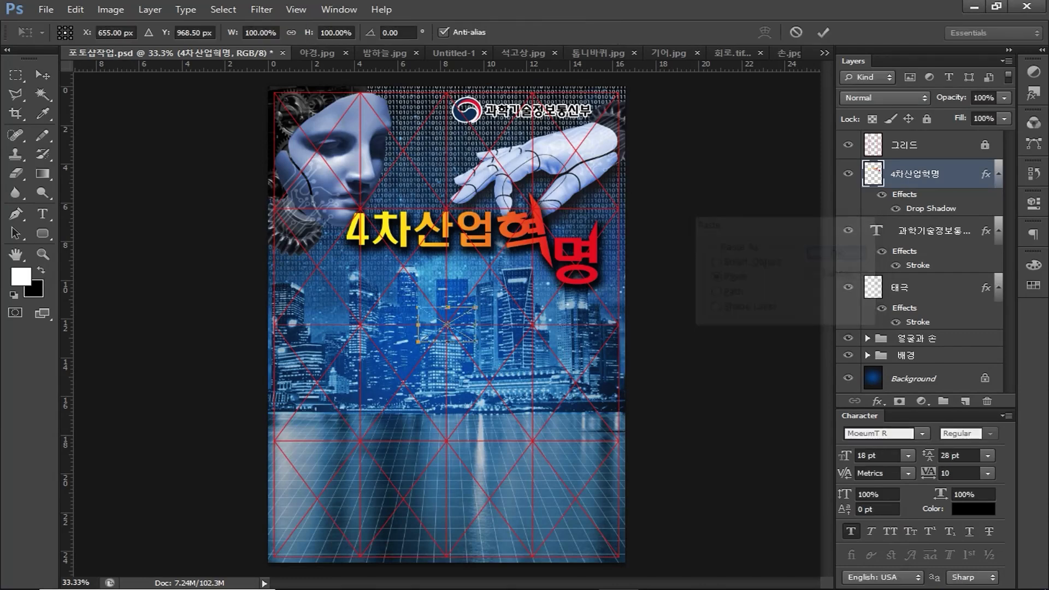
left_click_drag(468, 320, 606, 211)
key("Return")
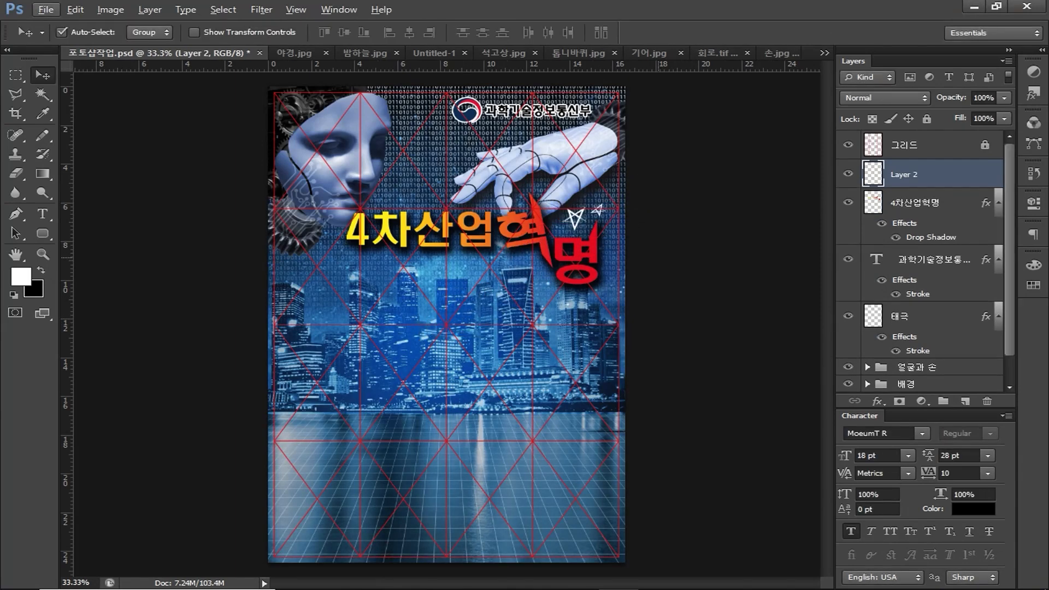
Step: Rename the pasted star layer as 별
double_click(904, 174)
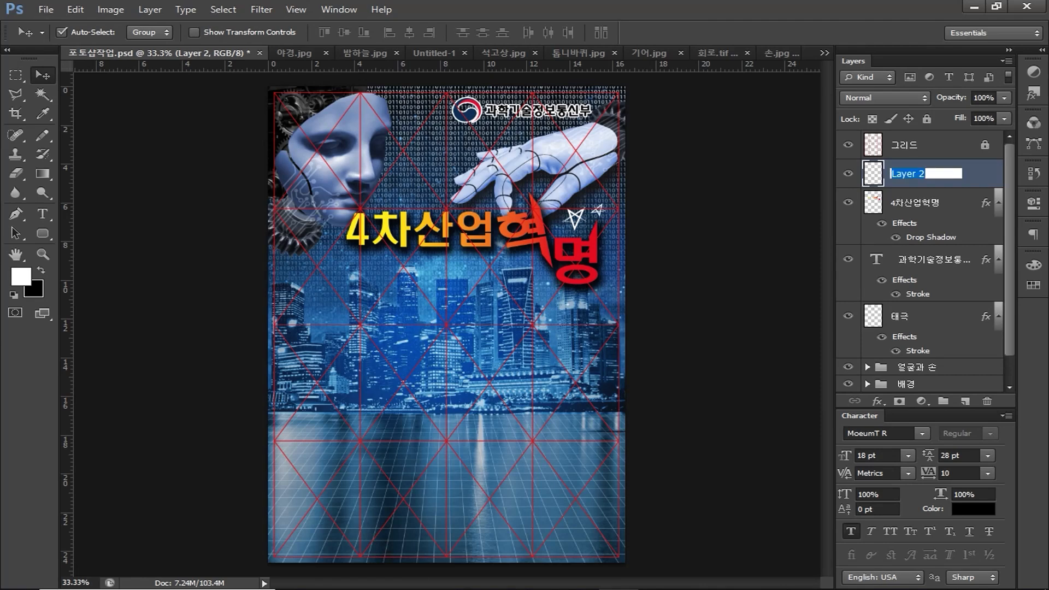
type("별")
key("Return")
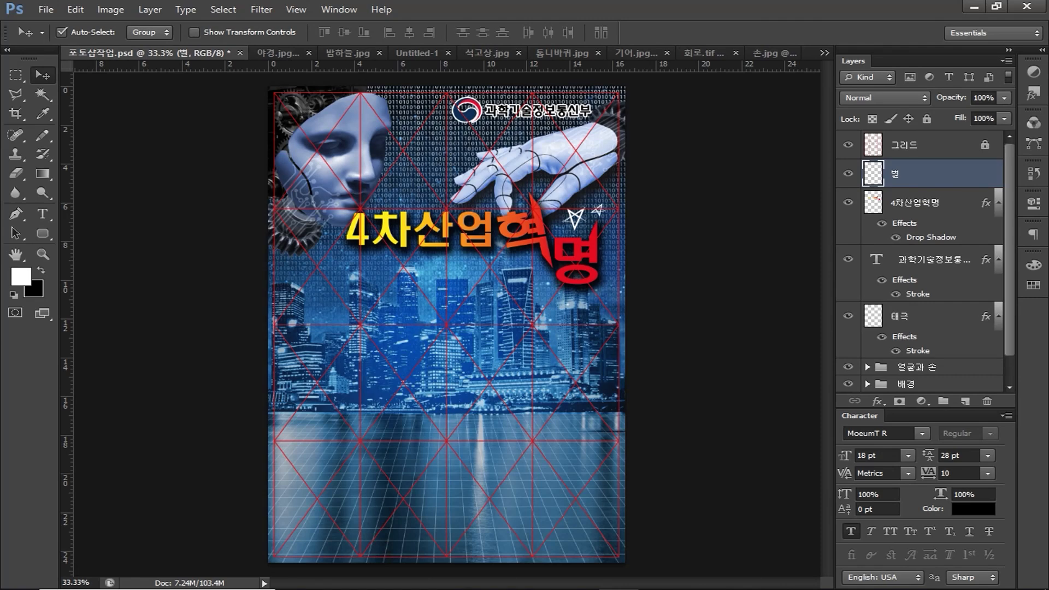
Step: Hide the 4차산업혁명 layer and select the 손 layer inside the 얼굴과 손 group
left_click(848, 203)
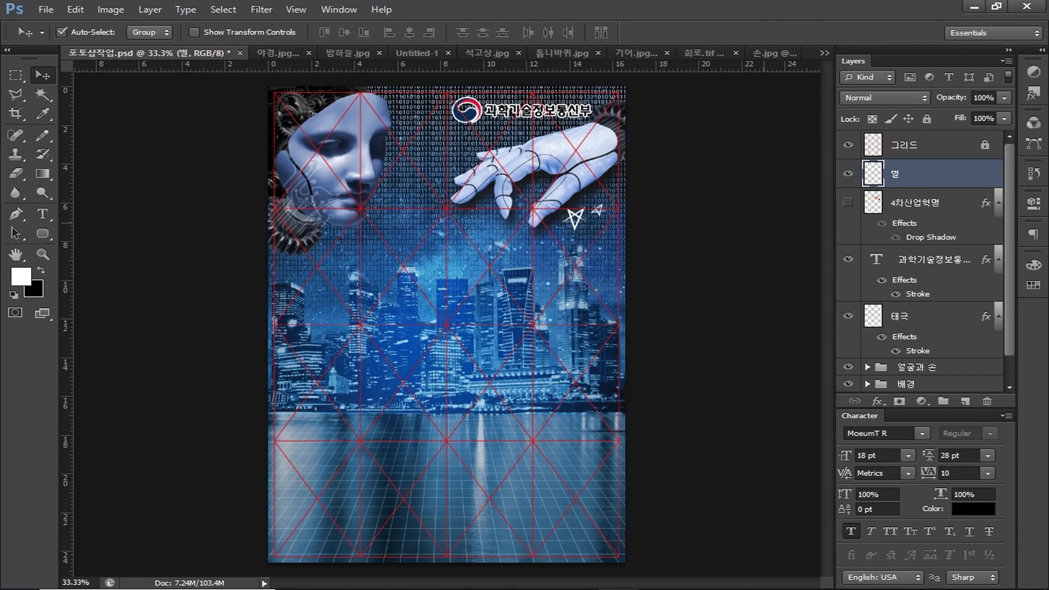
left_click(868, 367)
scroll(868, 367, "down", 3)
left_click(929, 332)
scroll(547, 173, "up", 8)
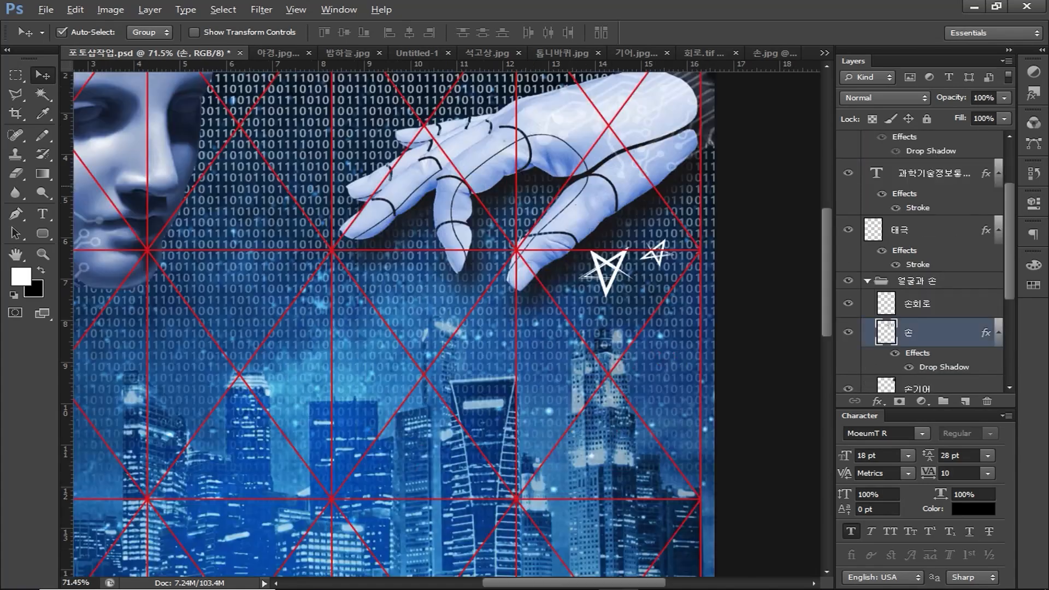
Step: Outline the tip of the hand's thumb with a closed Polygonal Lasso selection
left_click(16, 94)
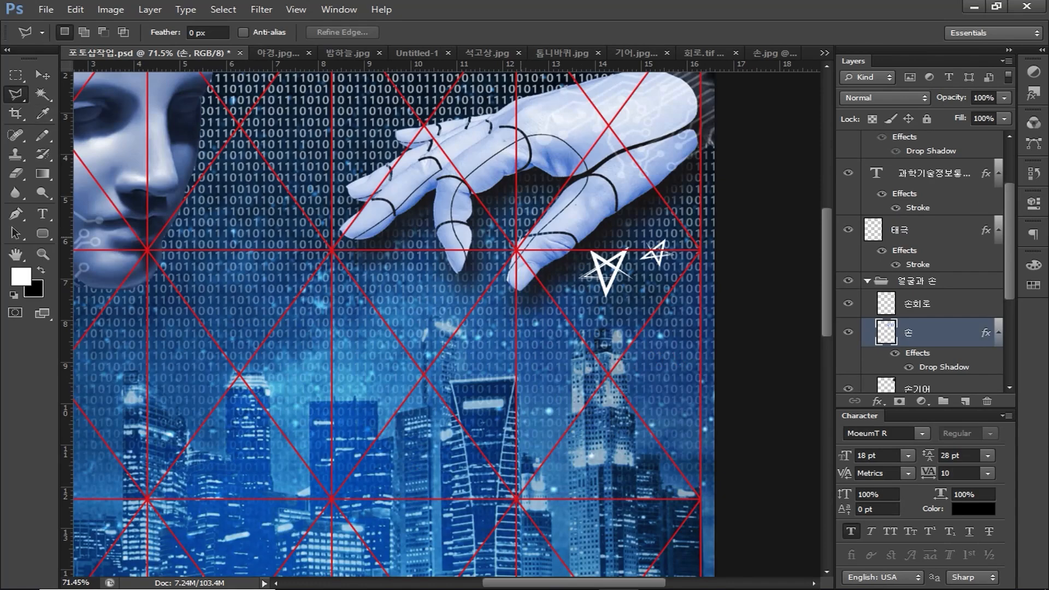
left_click(563, 233)
left_click(575, 236)
left_click(578, 244)
left_click(575, 254)
left_click(564, 268)
left_click(518, 308)
left_click(495, 276)
left_click(516, 240)
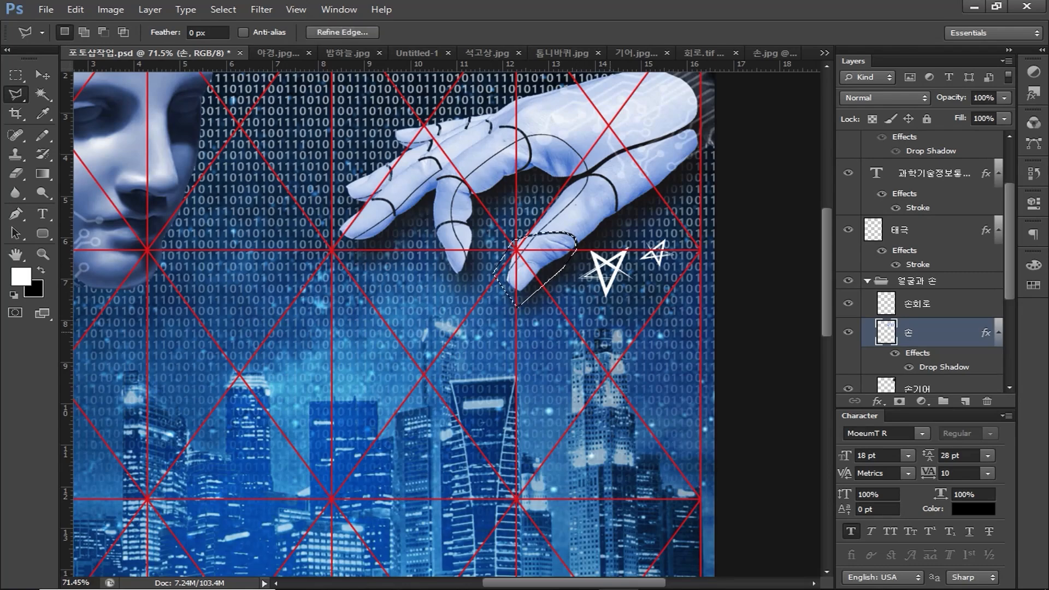
Step: Copy the selected thumb tip to a new layer and name it 엄지손가락
key("ctrl+j")
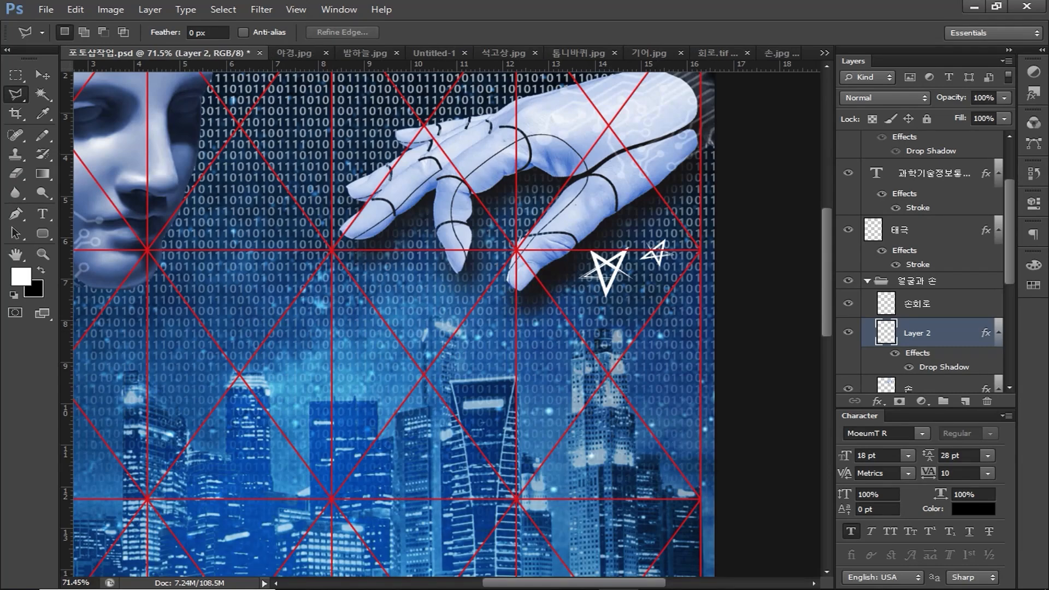
double_click(917, 333)
type("엄지손가락")
key("Return")
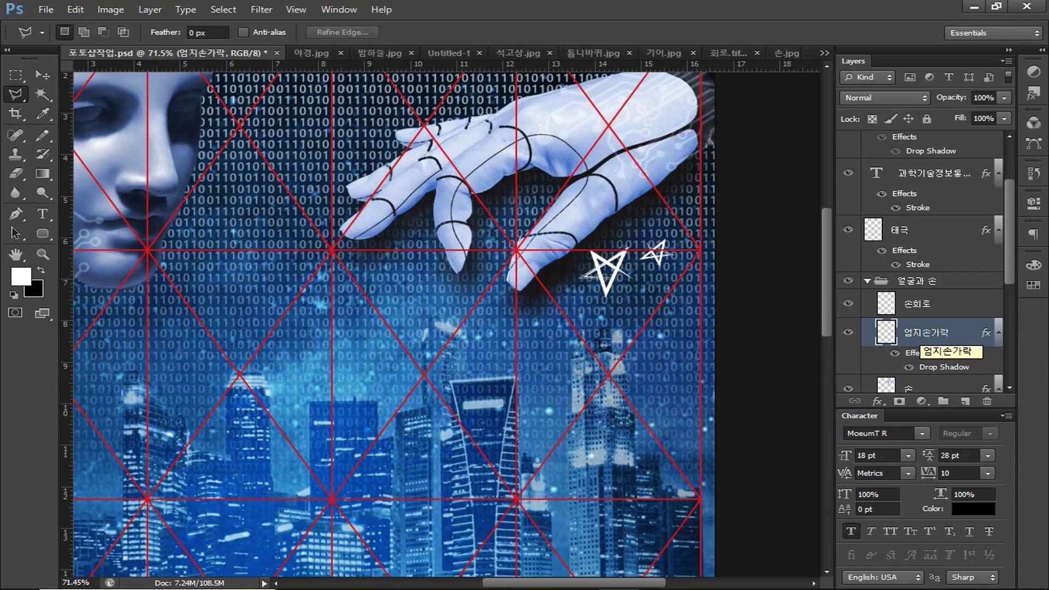
Step: Move the 엄지손가락 layer out of its group to just above the 4차산업혁명 layer and show the lettering again
left_click_drag(919, 334, 899, 188)
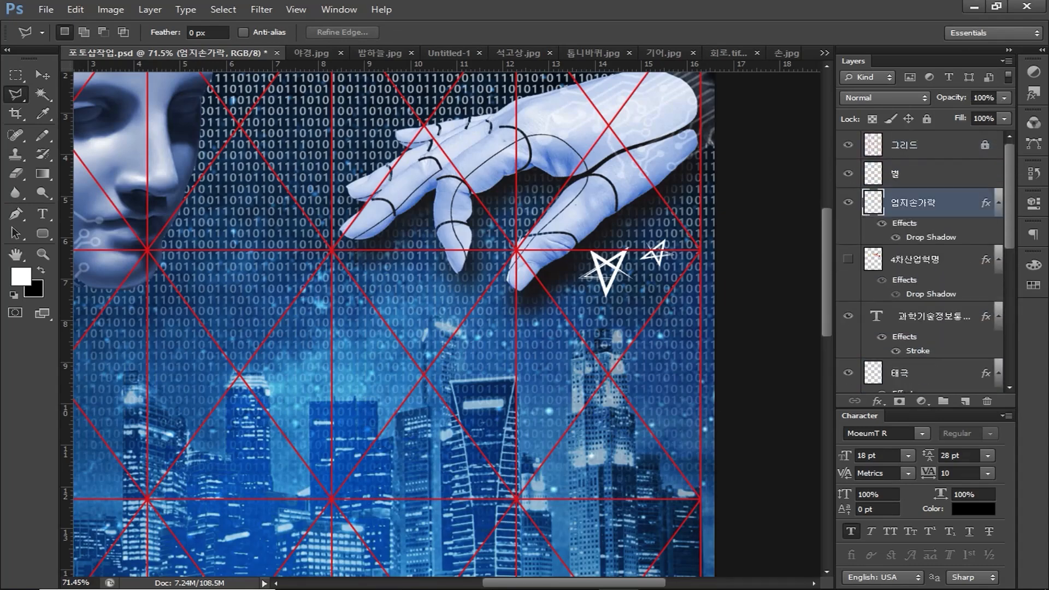
scroll(640, 352, "down", 5)
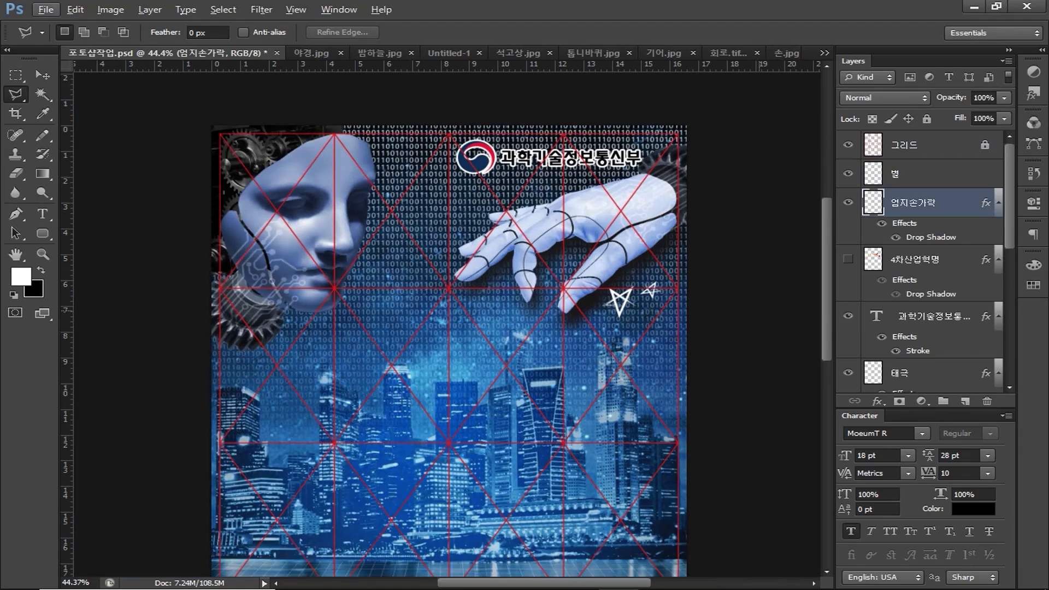
left_click(848, 259)
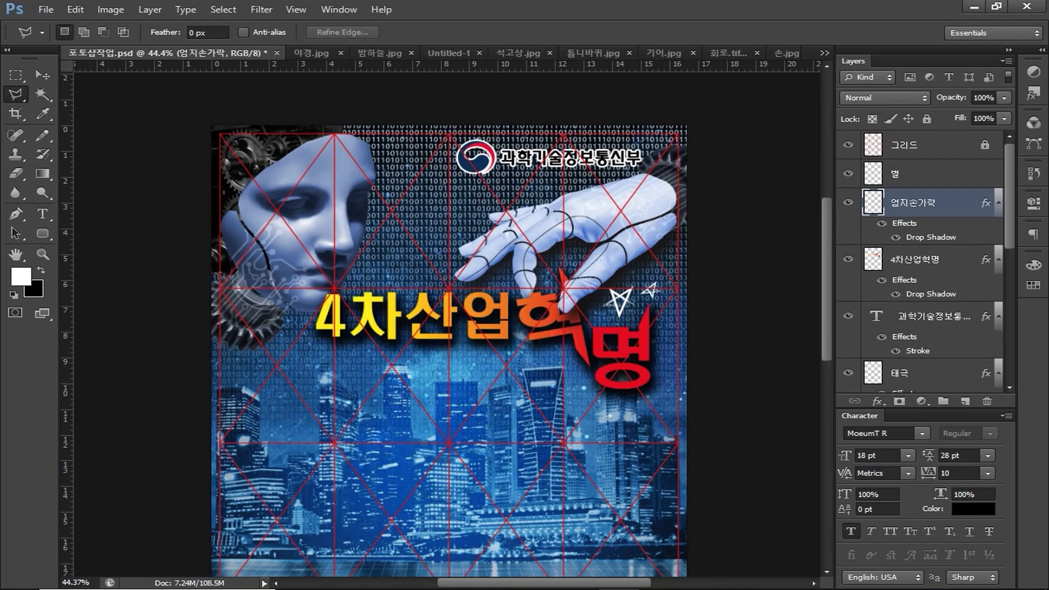
Step: Set the 엄지손가락 layer's drop shadow to Multiply blend mode with an angle of 104°
double_click(956, 203)
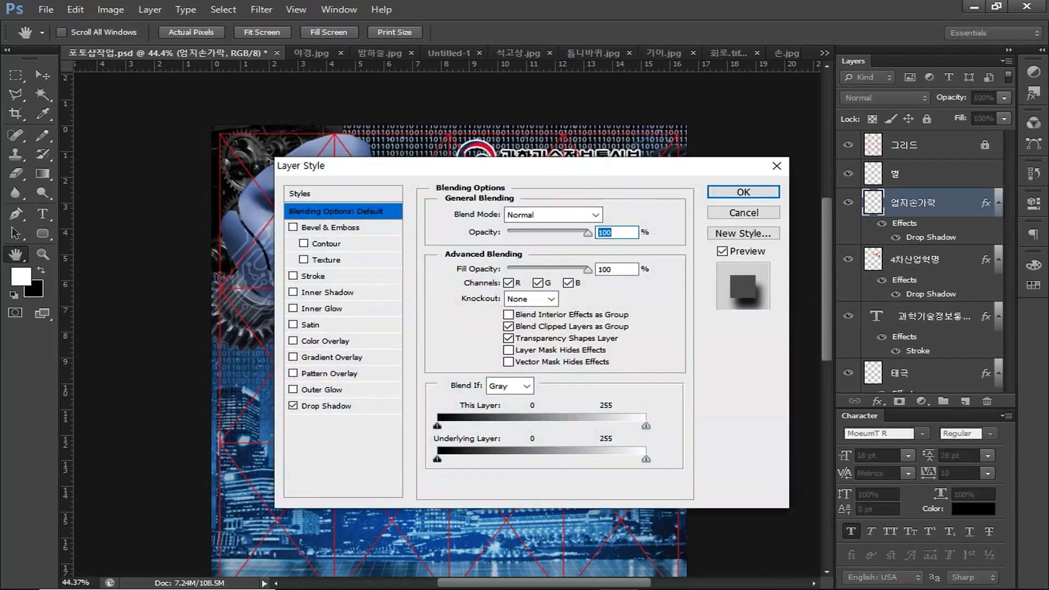
left_click(327, 406)
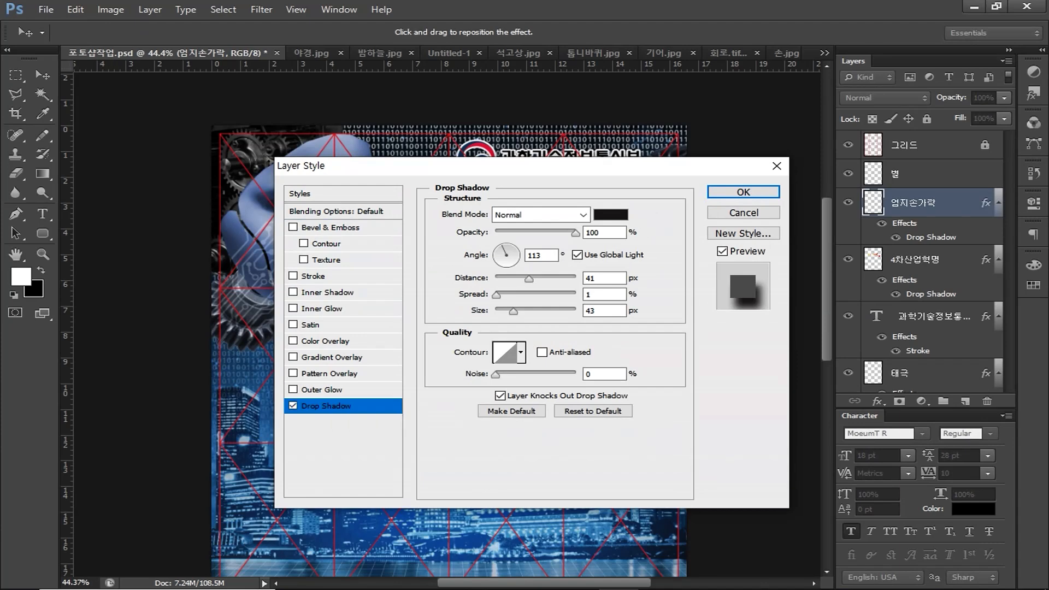
left_click(539, 214)
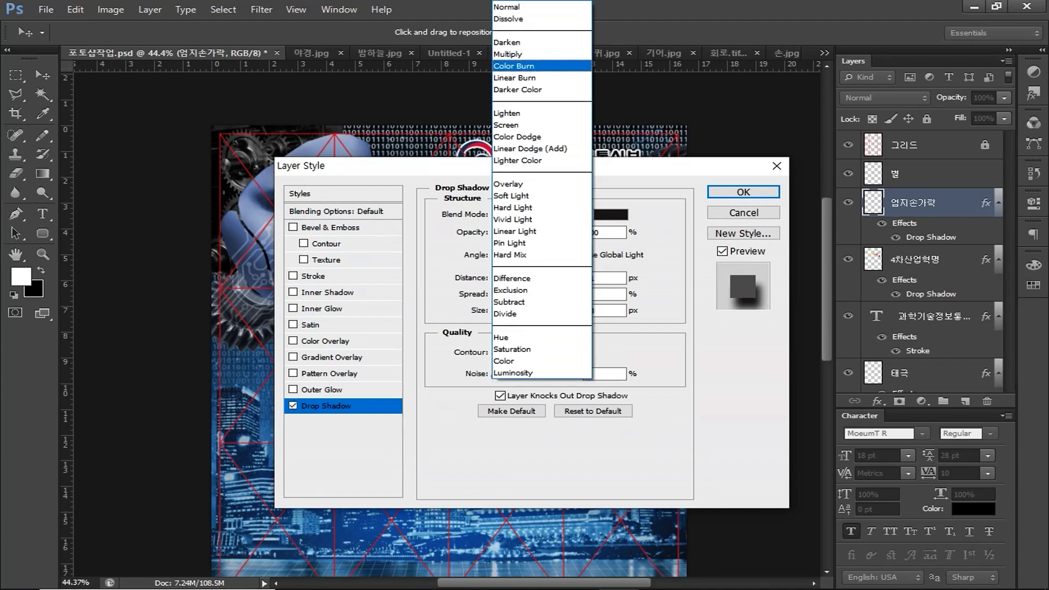
left_click(510, 54)
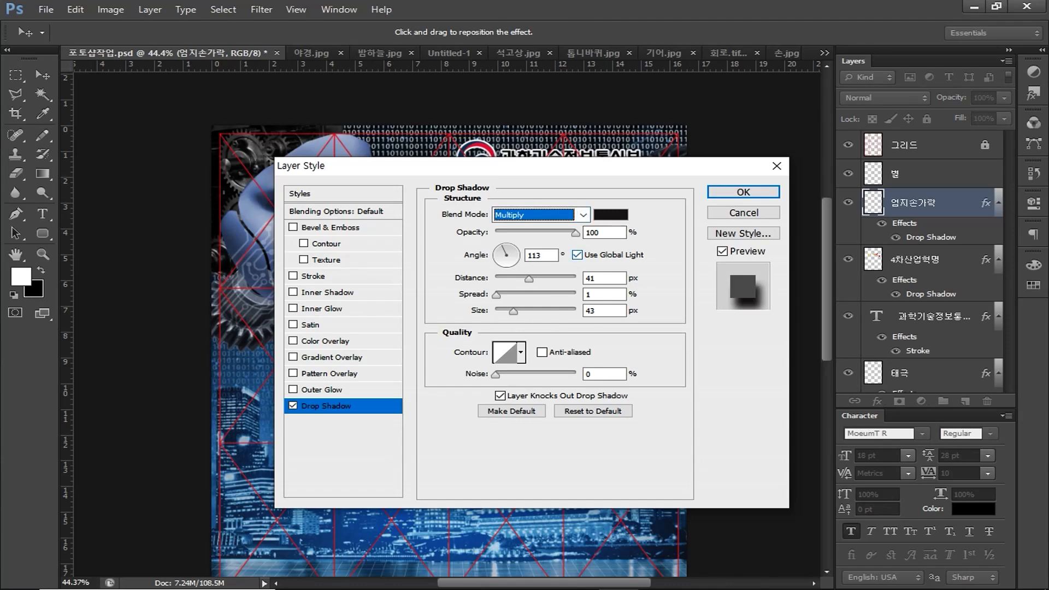
double_click(535, 256)
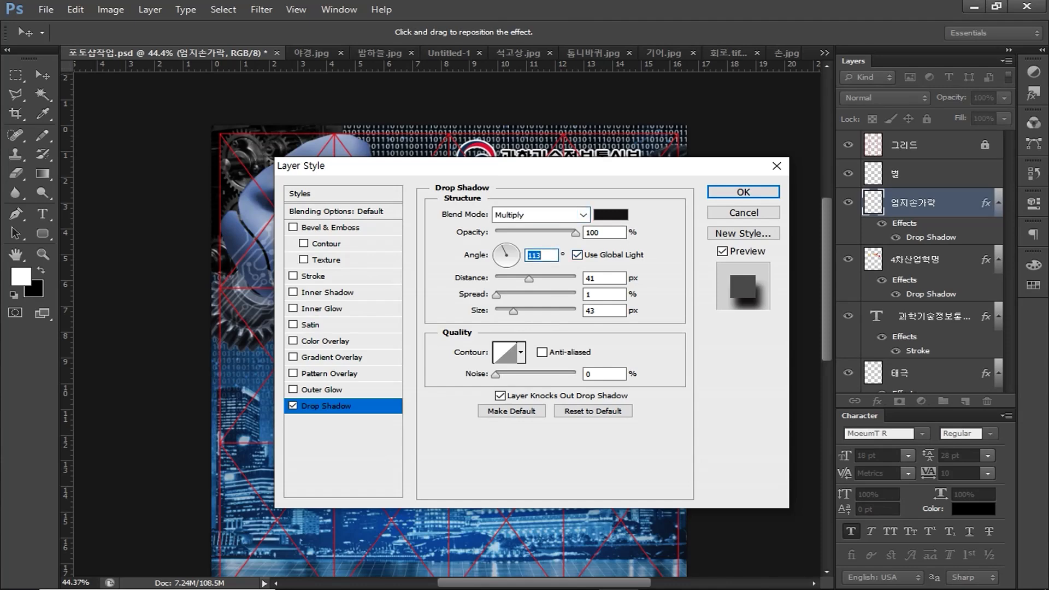
type("104")
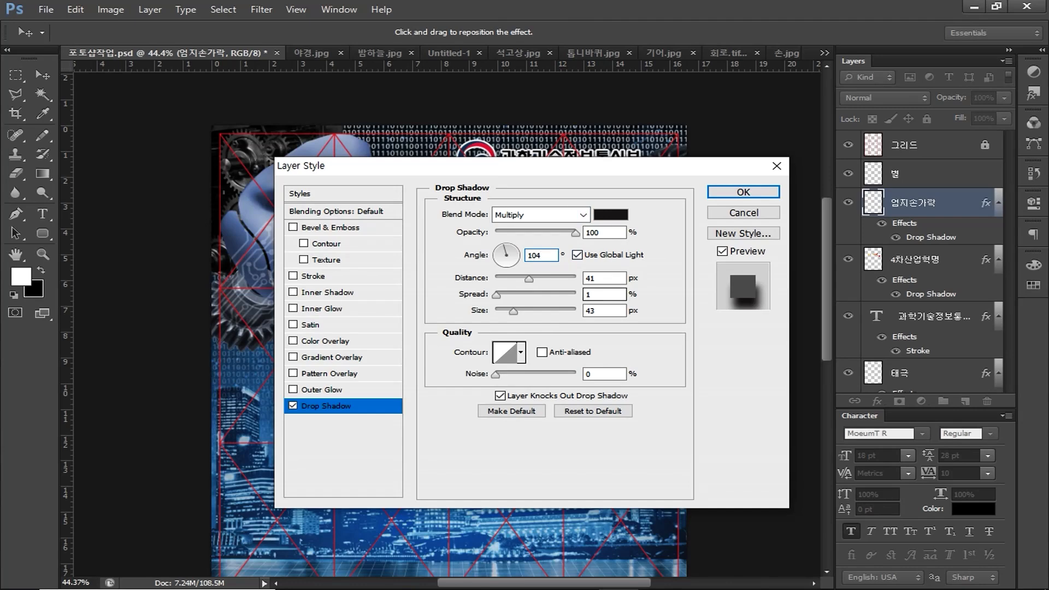
Step: Set the thumb shadow's distance to 6 px, spread to 0% and size to 18 px, and apply the style
double_click(591, 278)
type("6")
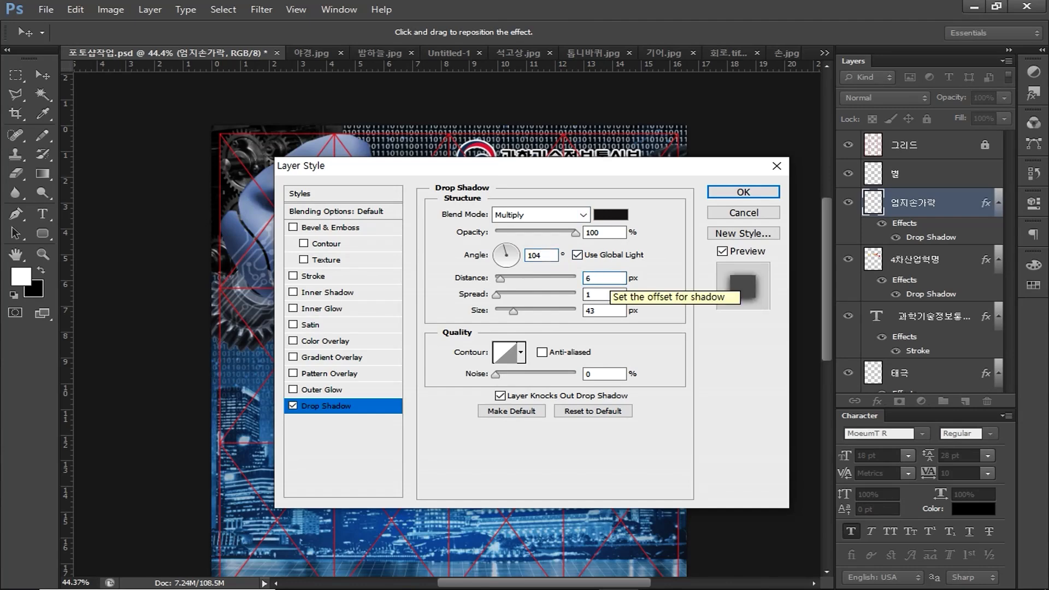
double_click(592, 295)
type("0")
key("Tab")
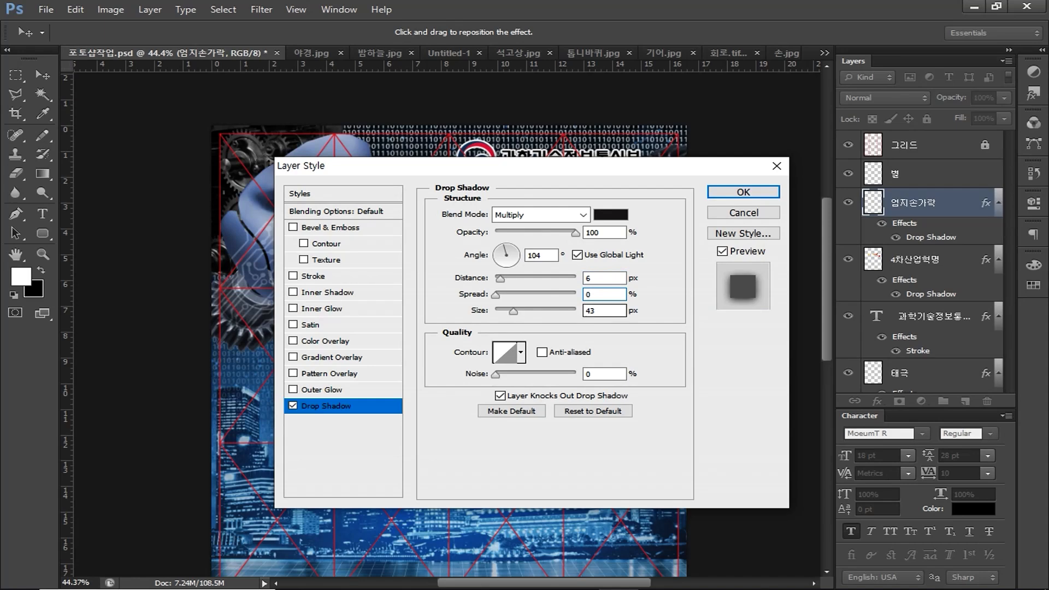
type("18")
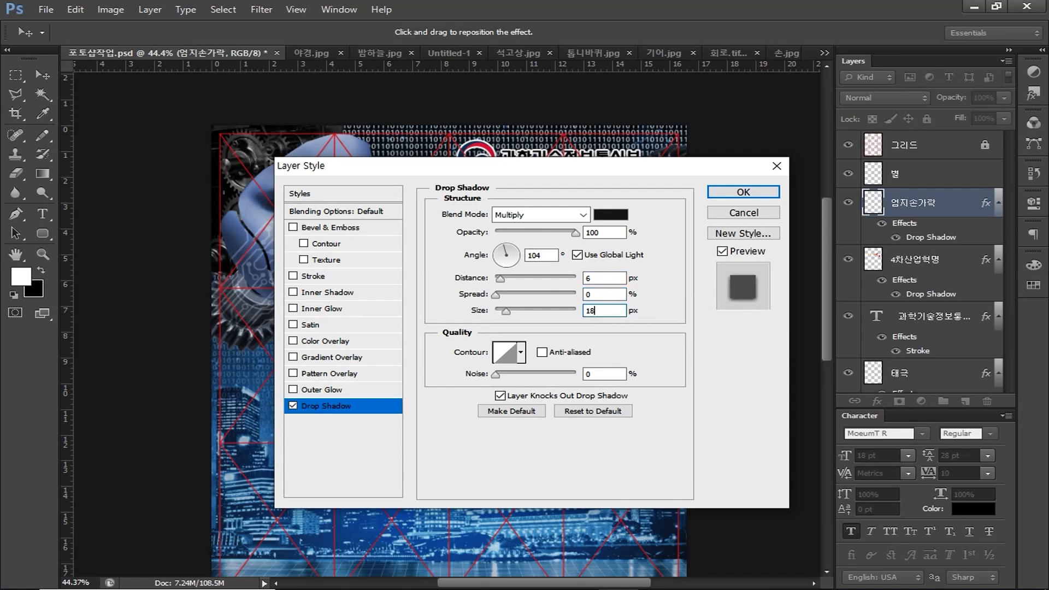
key("Return")
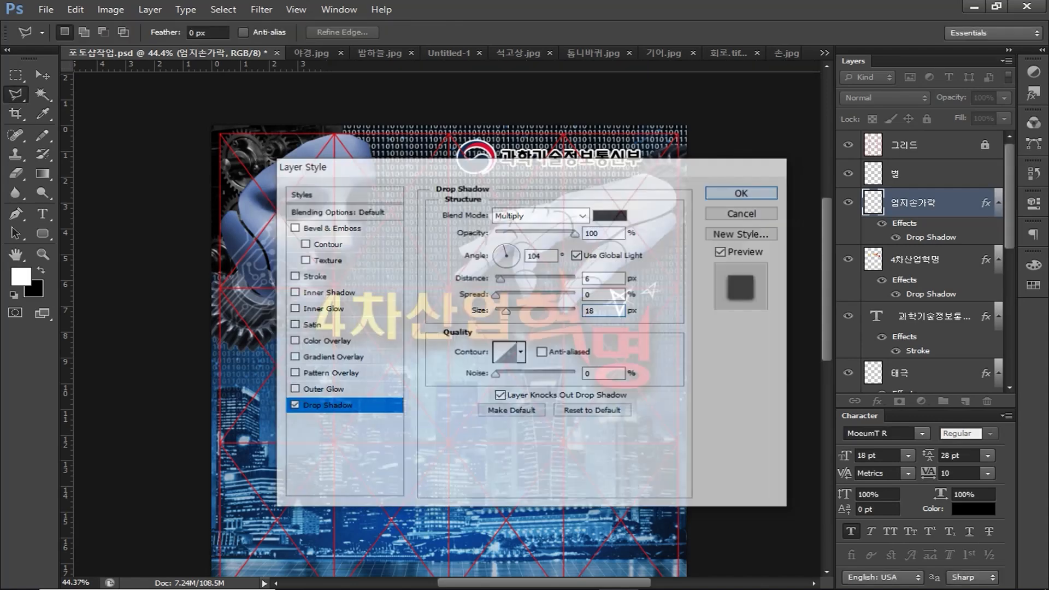
Step: Add the text line "과학기술과 ICT로 열어가는" above the 4차산업혁명 lettering
key("t")
left_click(336, 271)
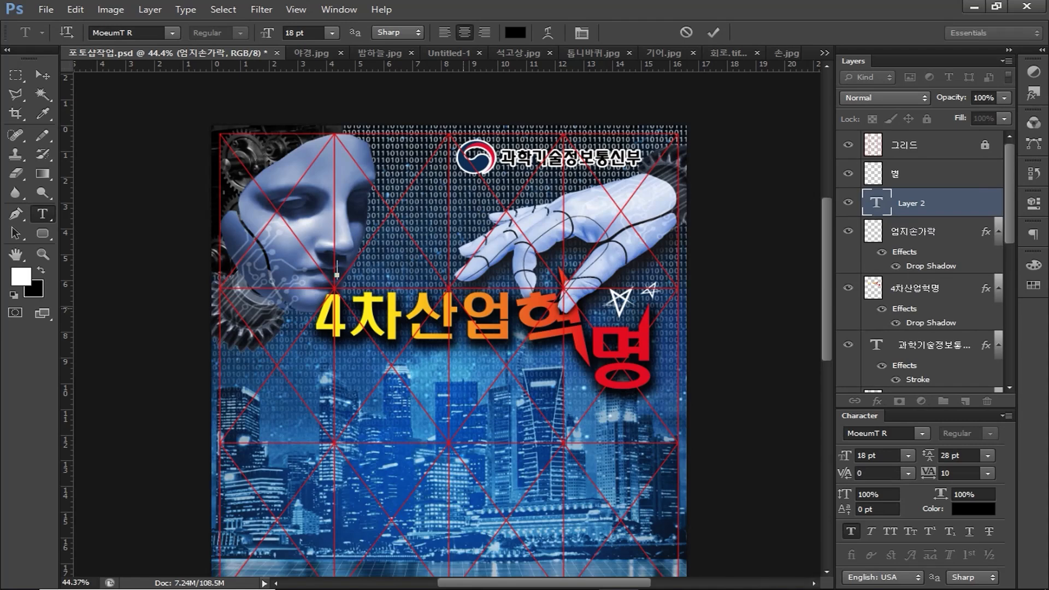
type("과학기술과")
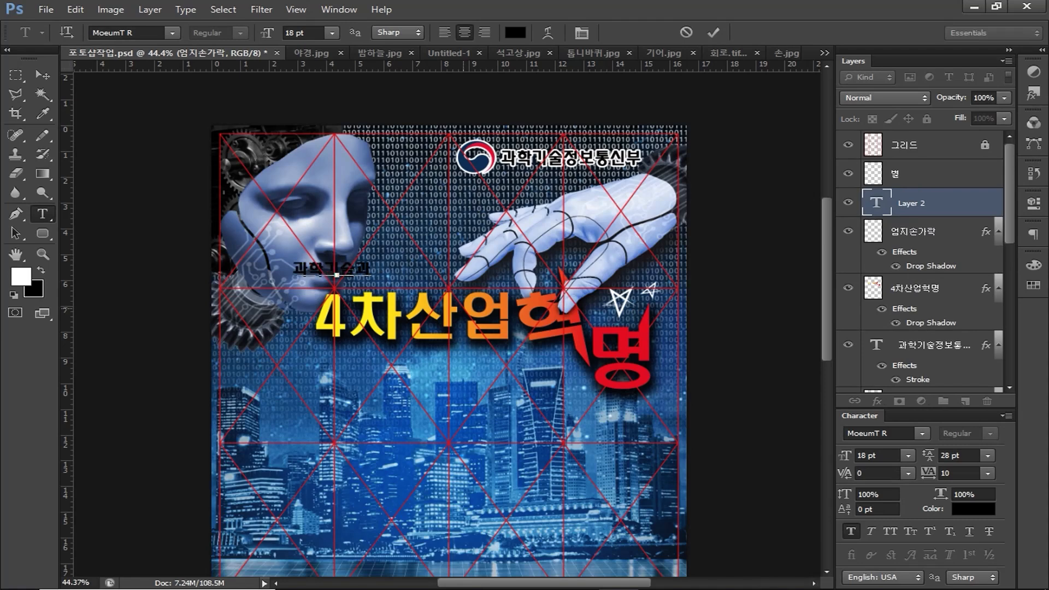
type(" ICT로 열어갈")
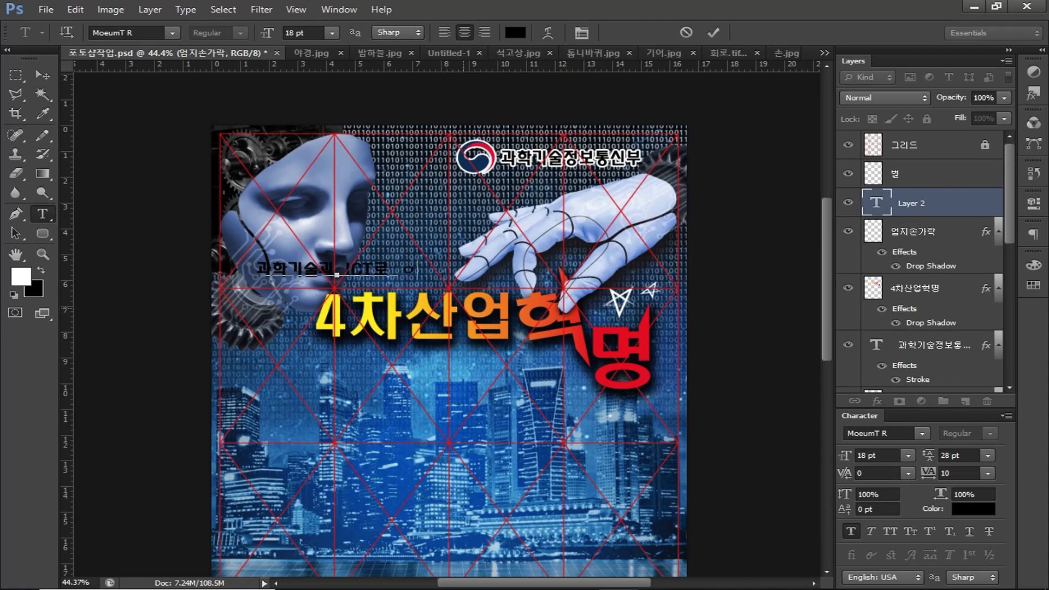
type("는")
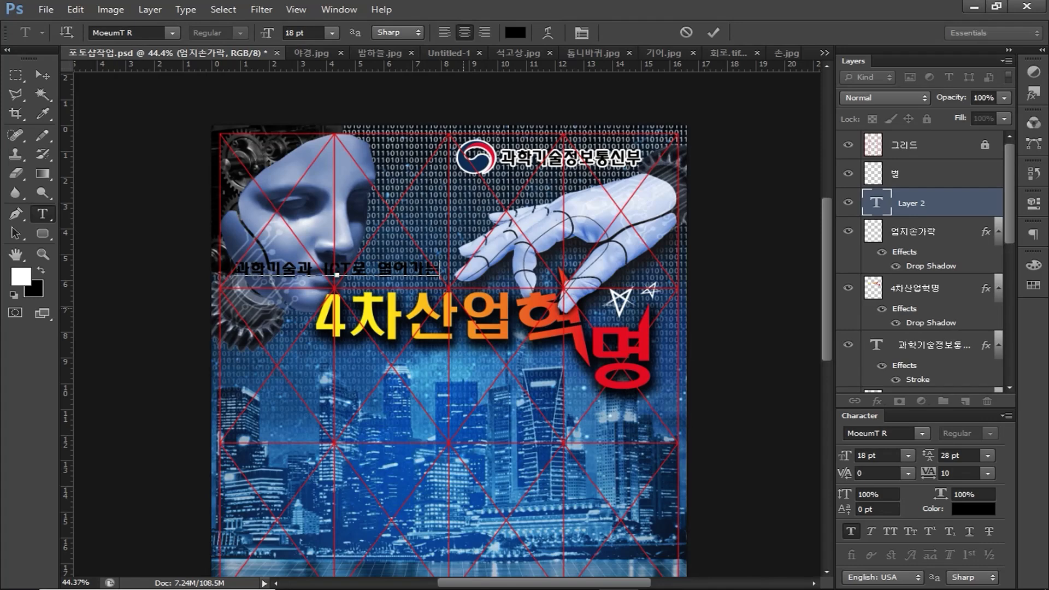
Step: Recolor the new text line white and position it just above 4차산업, between the face and the hand
left_click_drag(441, 270, 234, 273)
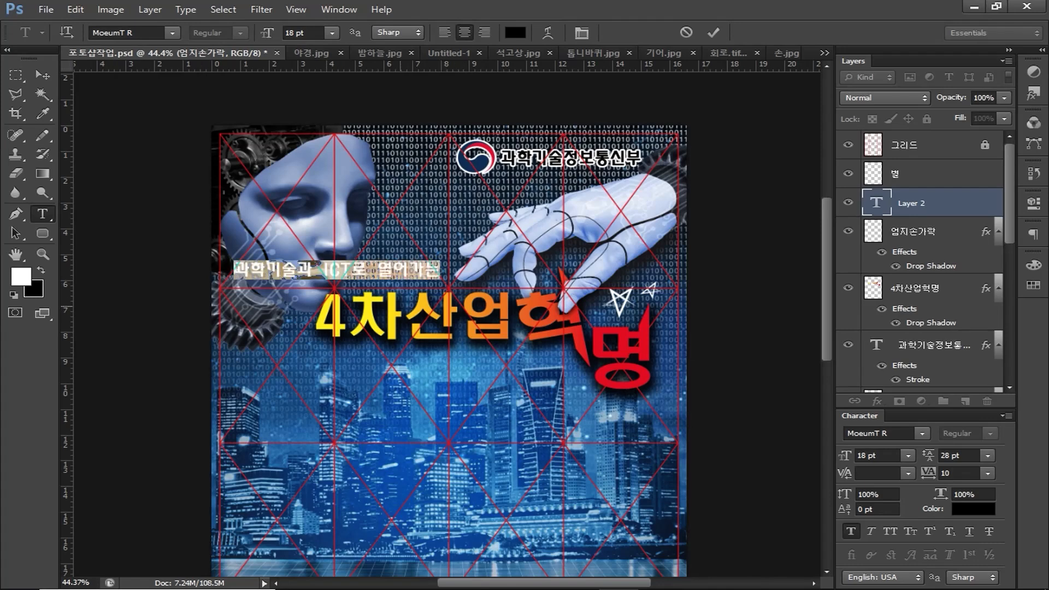
key("alt+BackSpace")
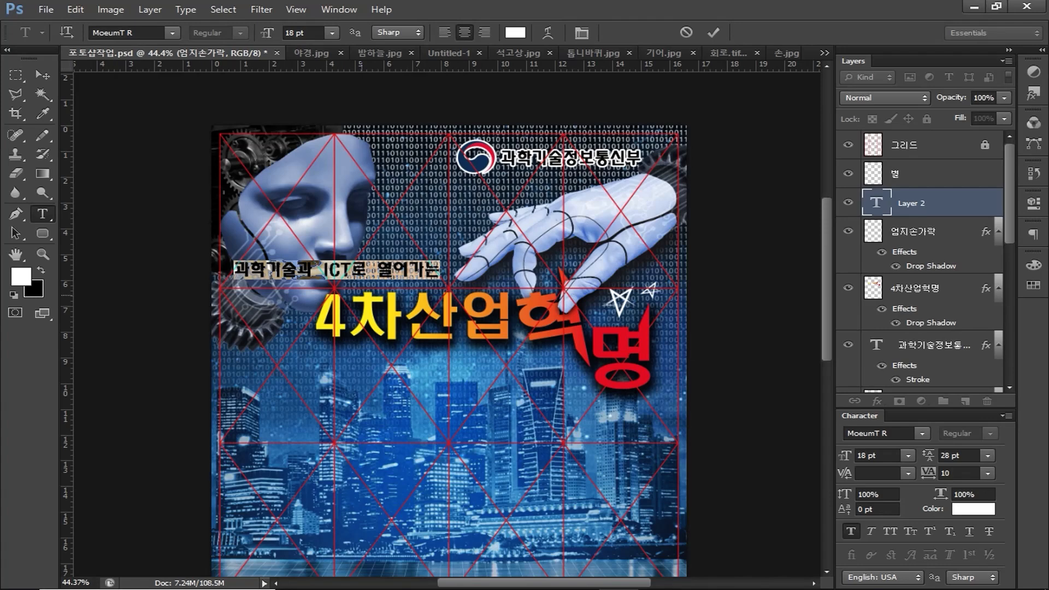
left_click(43, 75)
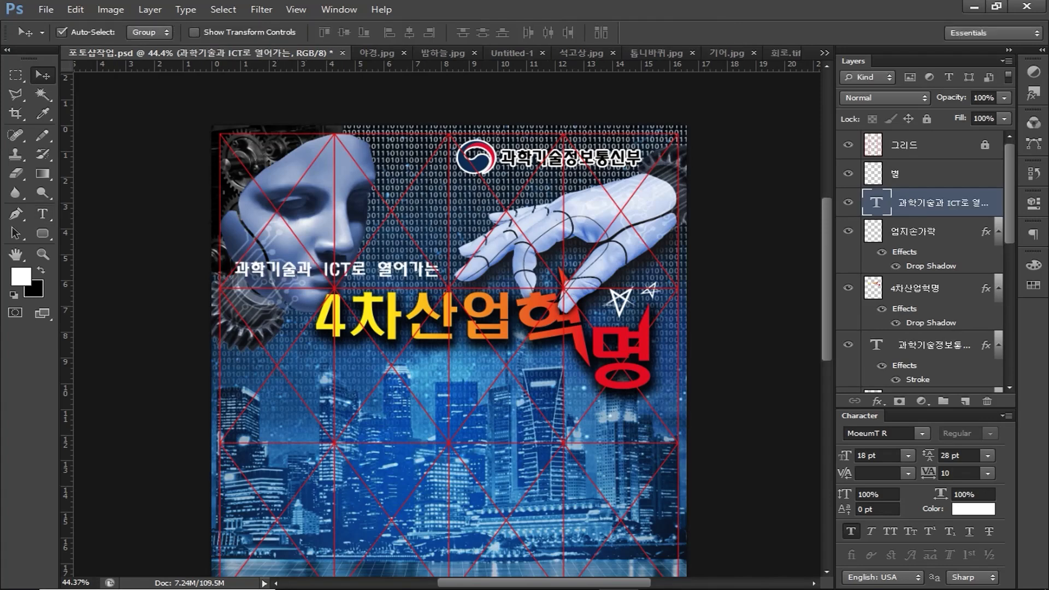
left_click_drag(403, 268, 465, 273)
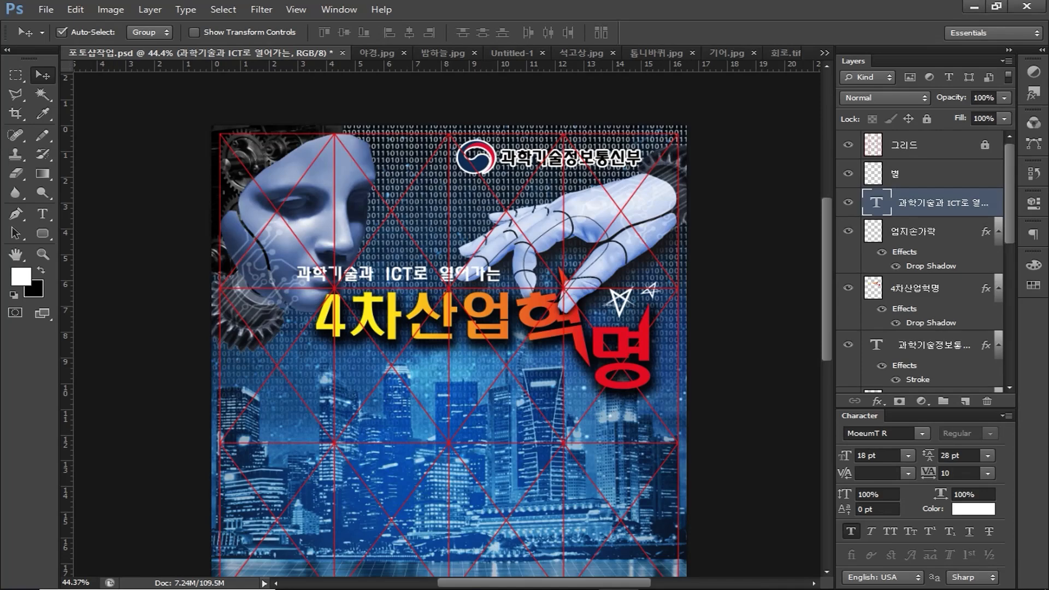
Step: Add a drop shadow to the 과학기술과 ICT로 열어가는 text with Normal blend mode, 100% opacity and a 113° angle
double_click(996, 203)
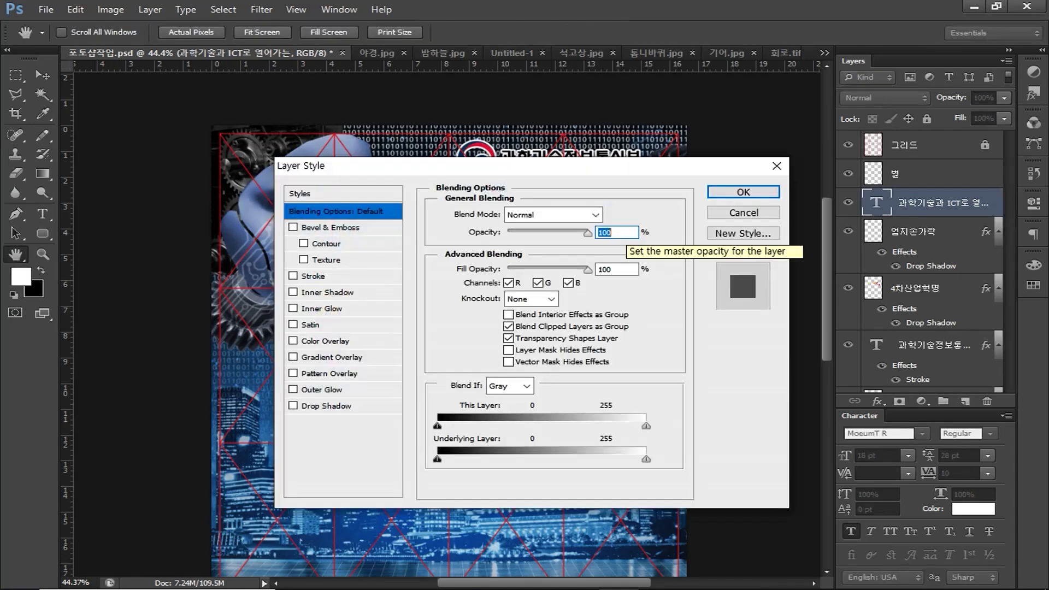
left_click(326, 406)
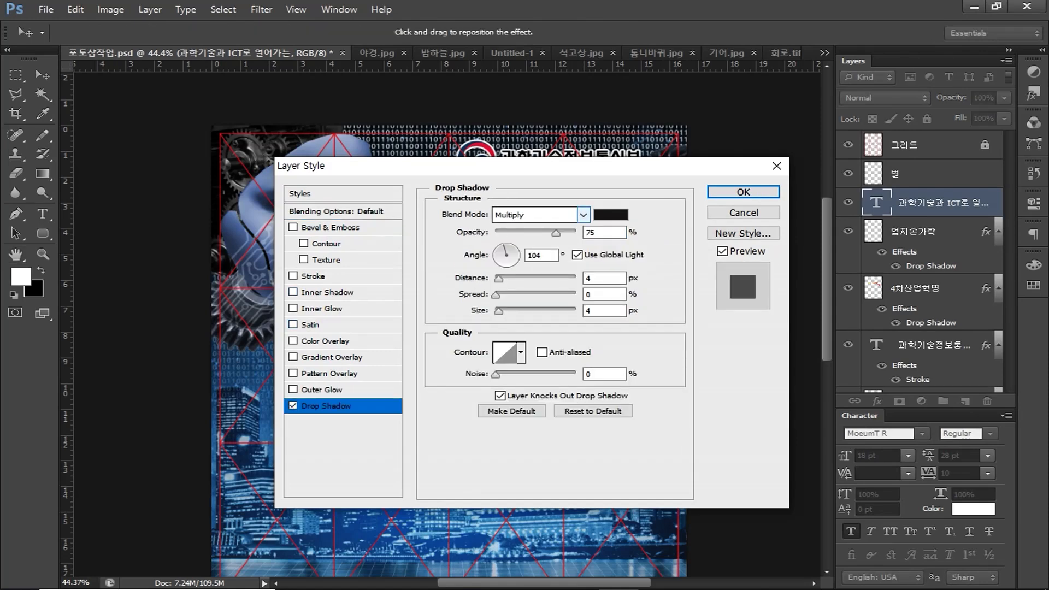
left_click(538, 214)
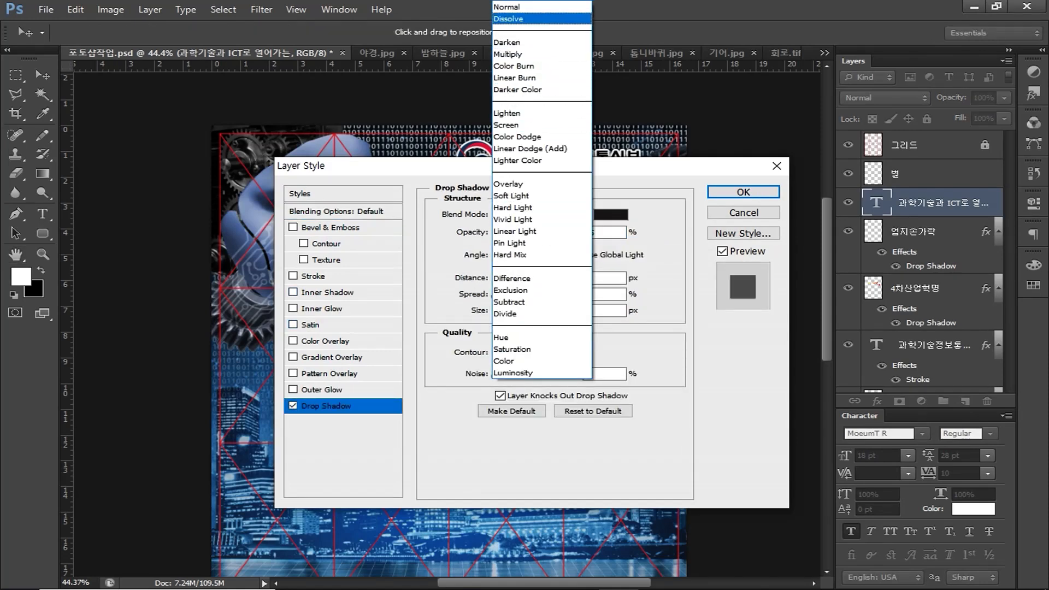
left_click(524, 7)
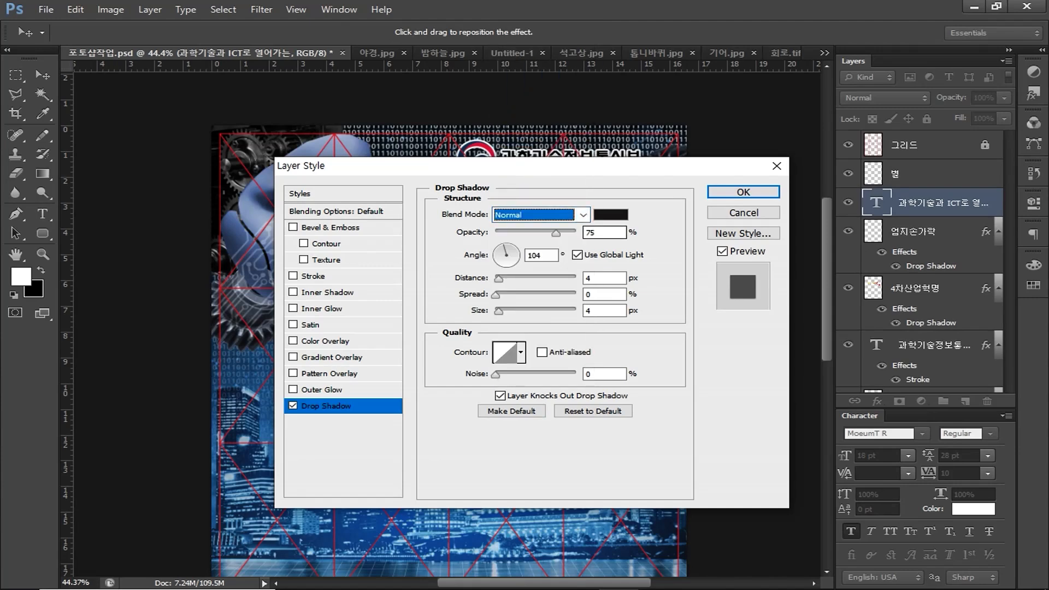
left_click_drag(557, 234, 572, 233)
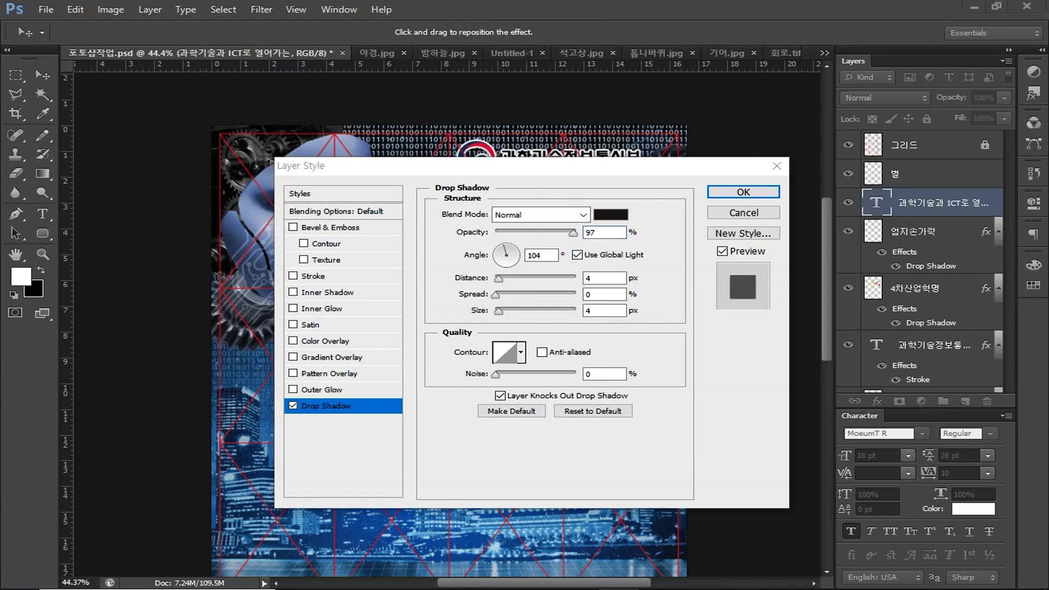
type("100")
key("Tab")
type("113")
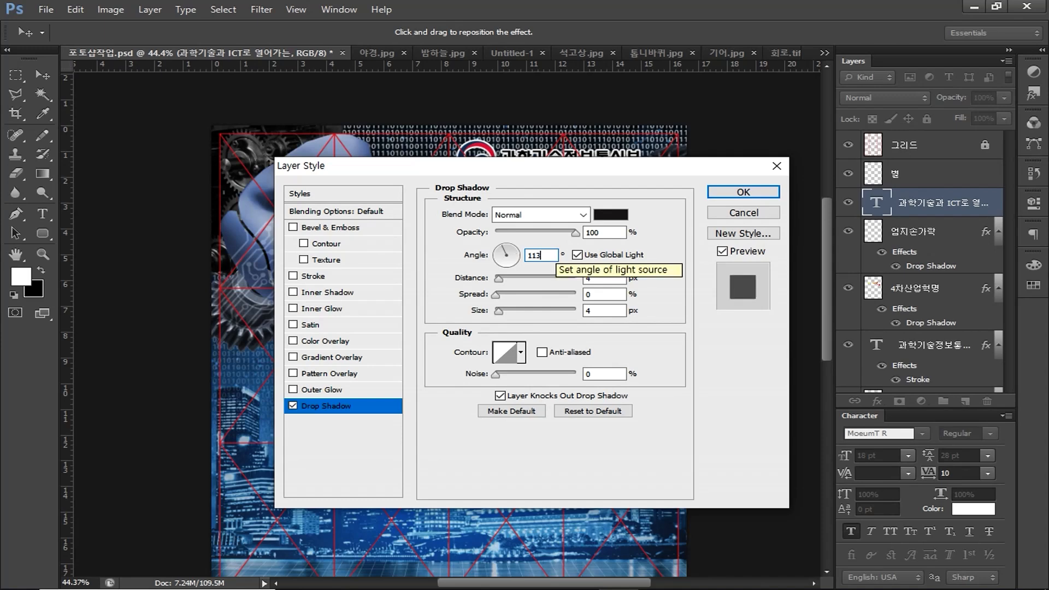
Step: Set the text shadow's distance and size to 6 px each and apply the style
key("Tab")
type("6")
key("Tab")
key("Tab")
type("6")
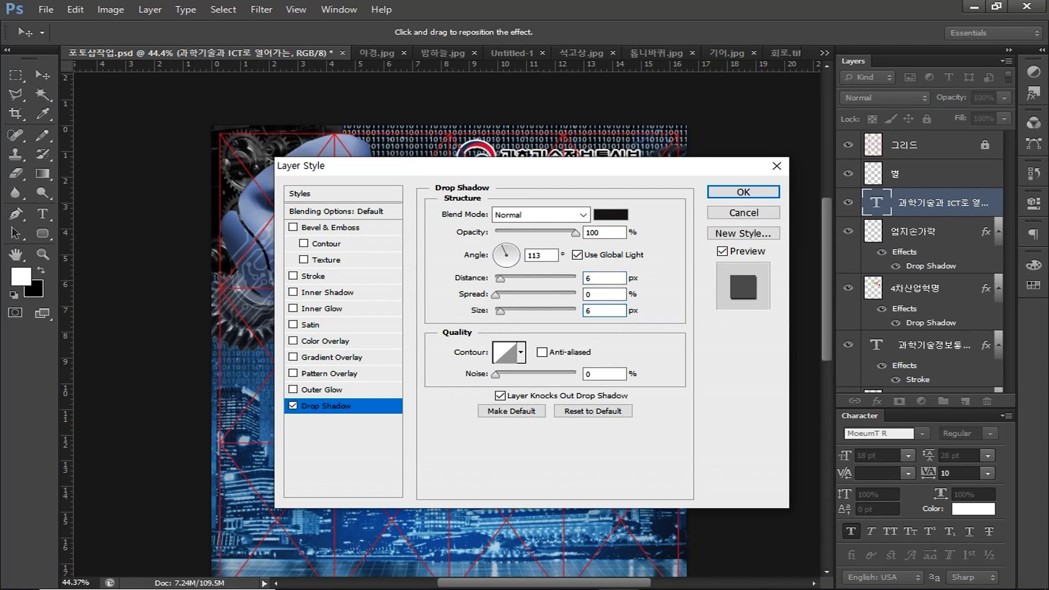
key("Return")
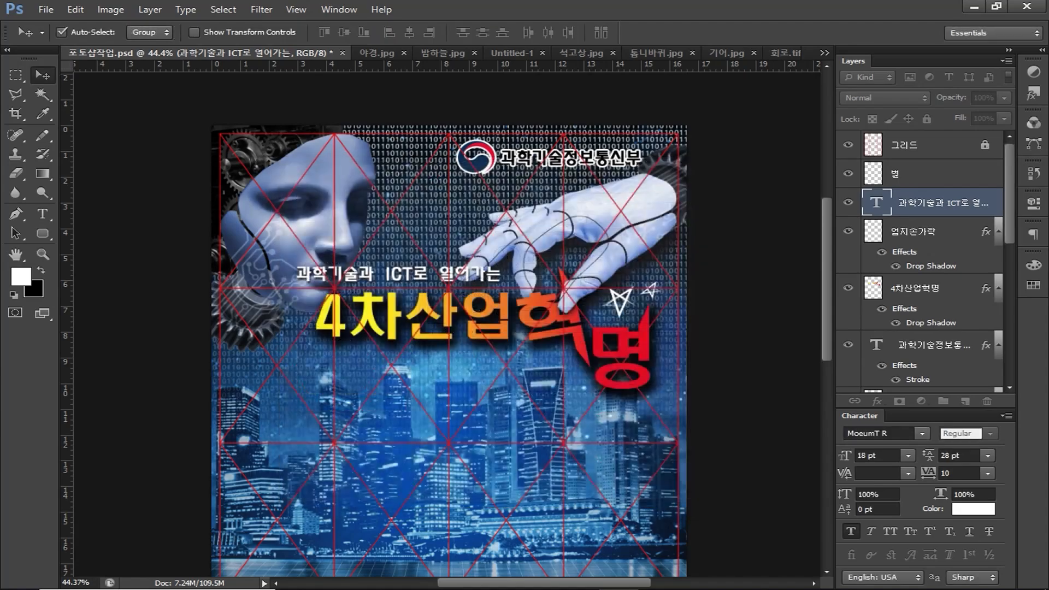
Step: Copy the light blue 심포지엄 lettering from the Illustrator document and paste it into the Photoshop poster
key("alt+Tab")
left_click_drag(525, 450, 768, 387)
key("a")
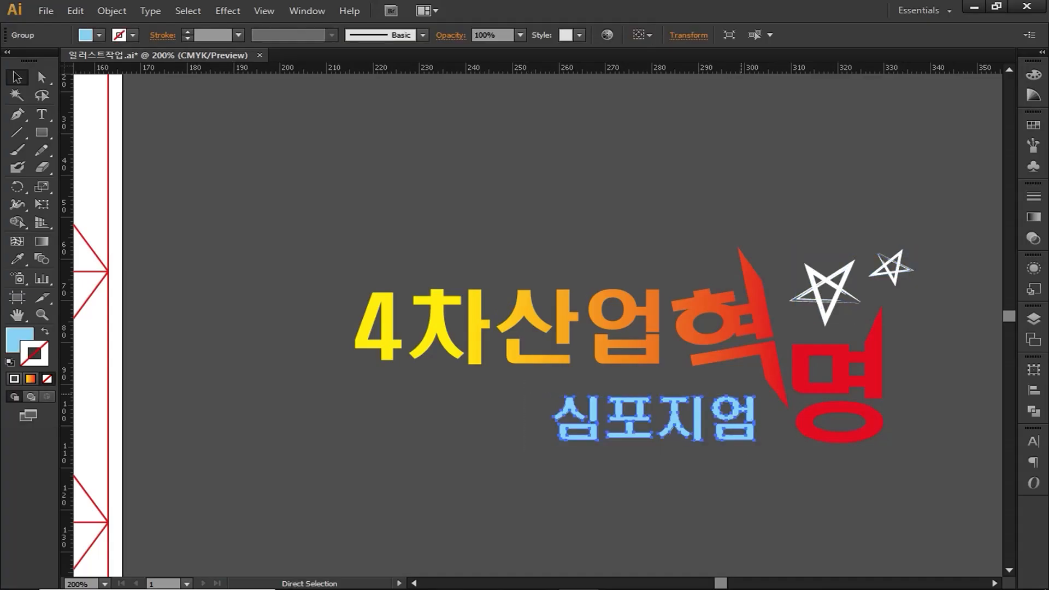
key("alt+Tab")
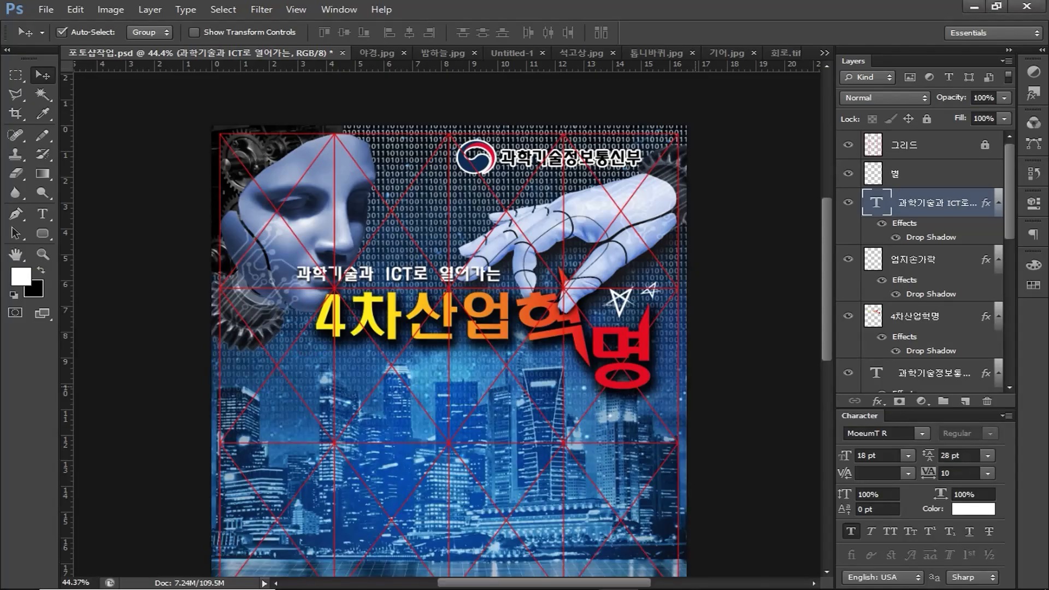
key("ctrl+v")
key("Return")
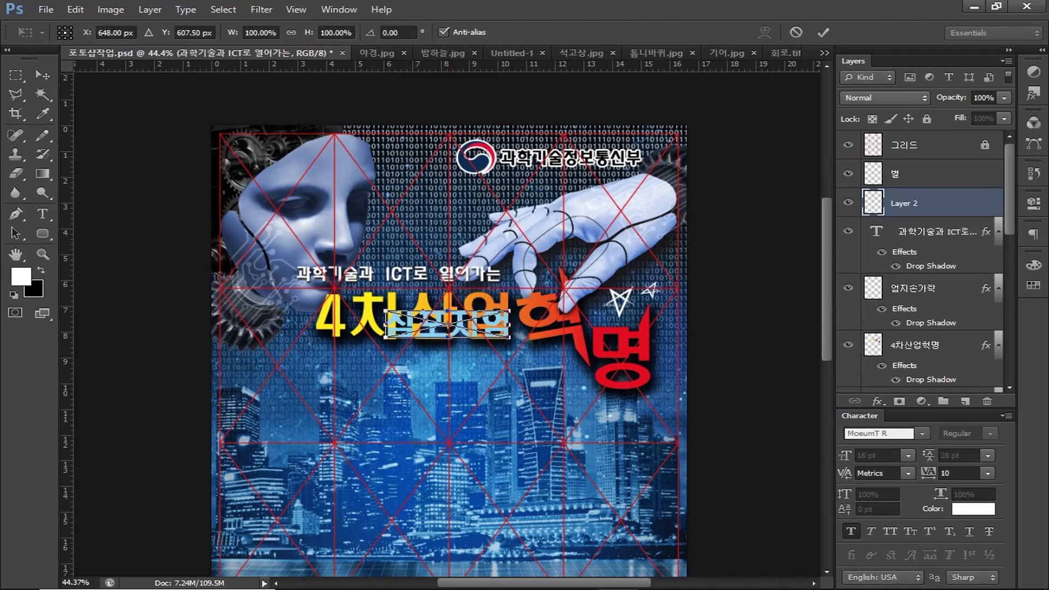
Step: Enlarge the pasted 심포지엄 lettering and place it below 산업혁, just left of the 명 character
left_click_drag(488, 322, 542, 364)
left_click_drag(441, 380, 418, 384)
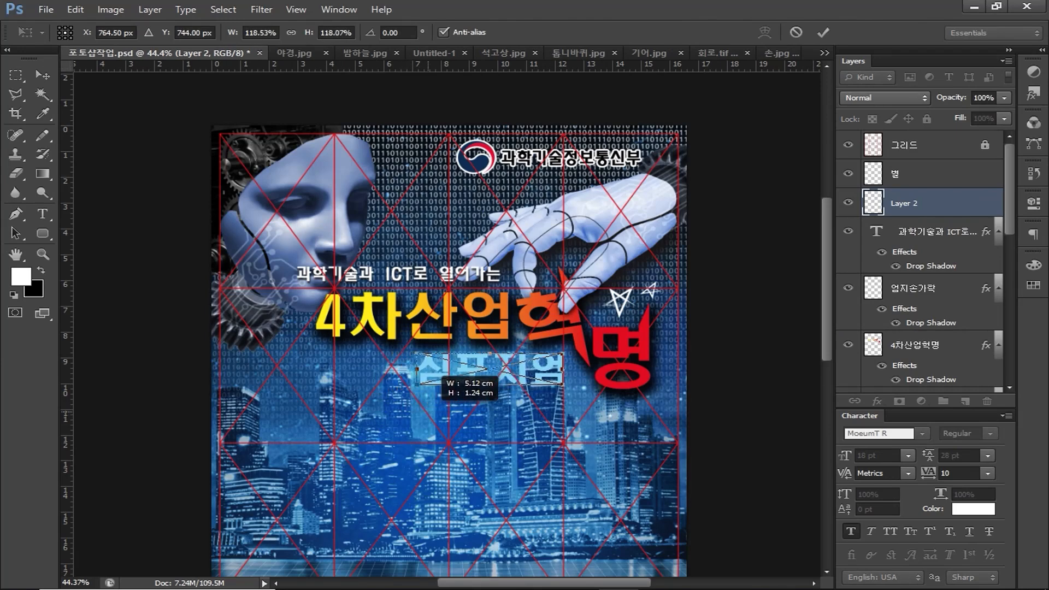
left_click_drag(543, 382, 559, 396)
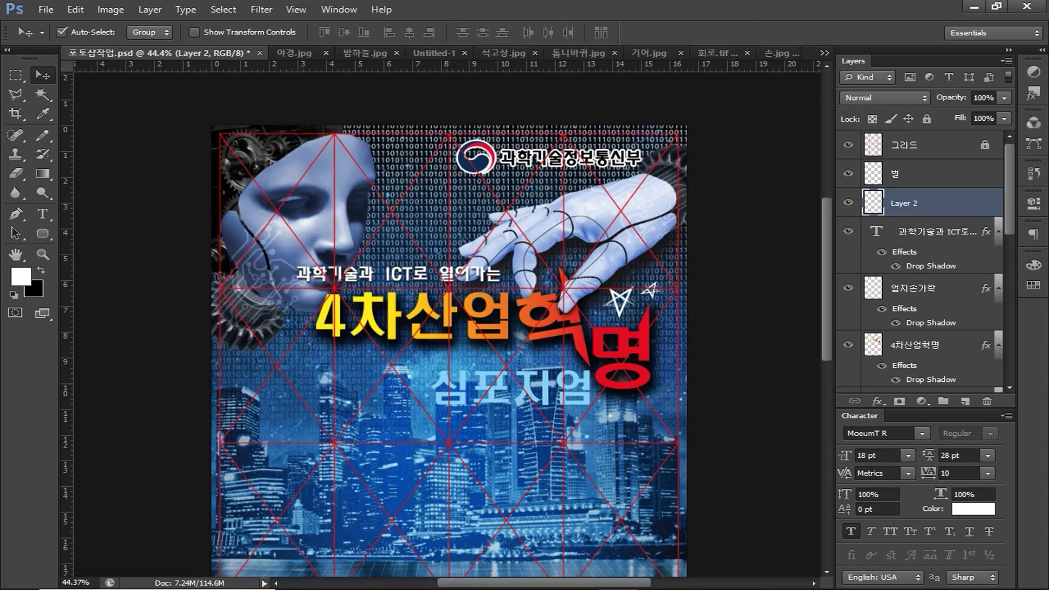
Step: Move the pasted lettering's layer down between 엄지손가락 and 4차산업혁명 and rename it 심포지엄
key("ctrl+bracketleft")
key("ctrl+bracketleft")
double_click(904, 317)
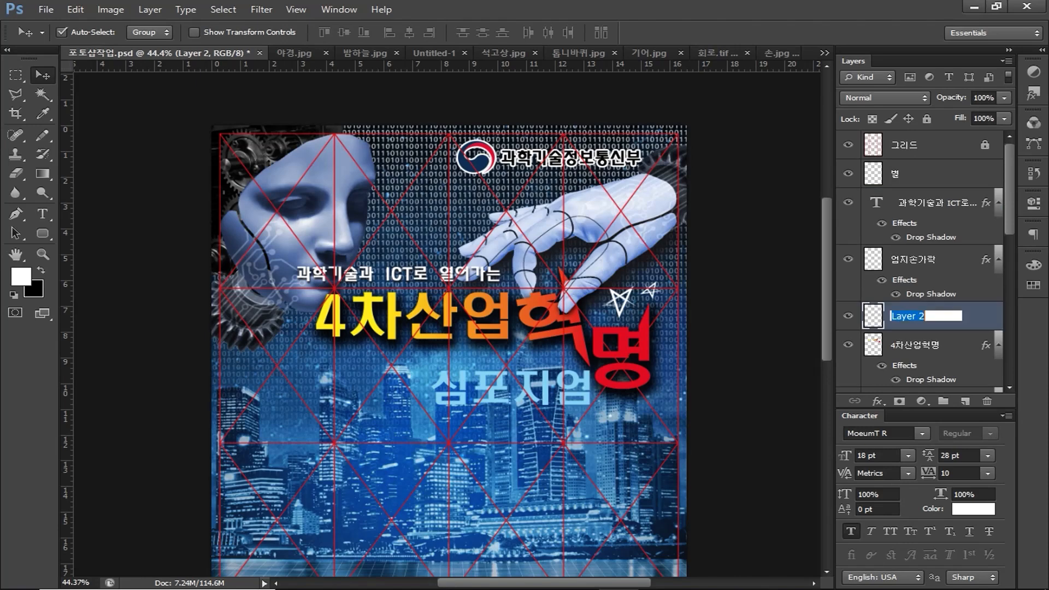
type("심포지엄")
key("Return")
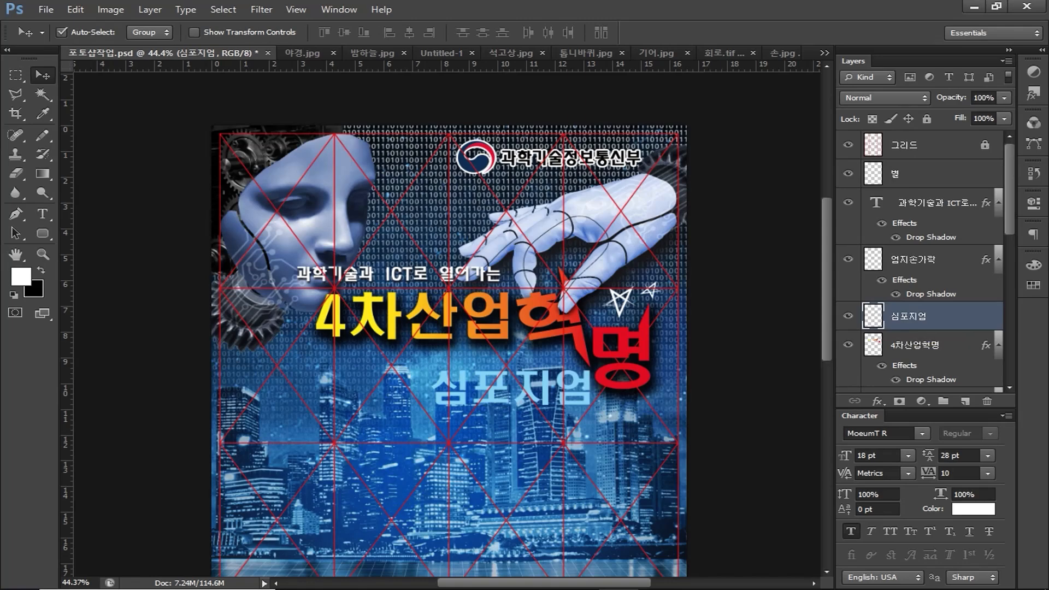
Step: Add a Drop Shadow effect with 100% opacity to the 심포지엄 layer
double_click(953, 317)
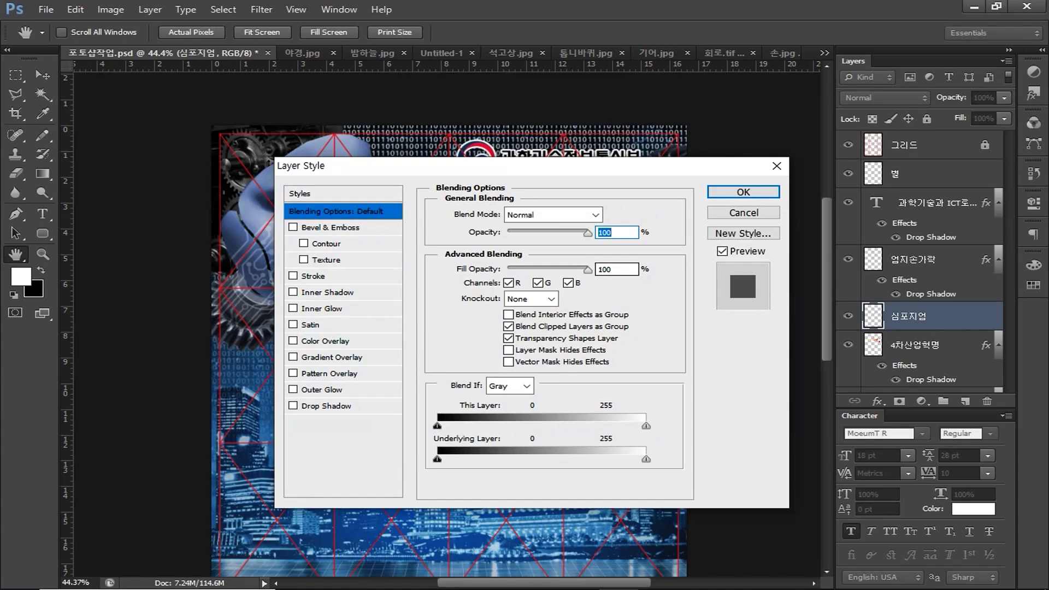
left_click(293, 405)
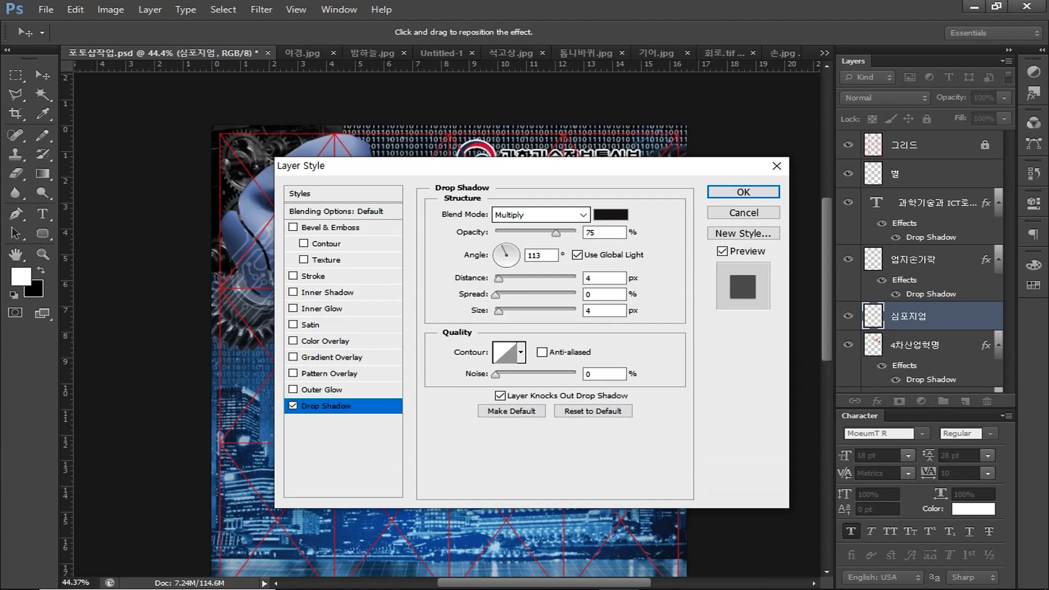
left_click_drag(556, 233, 576, 233)
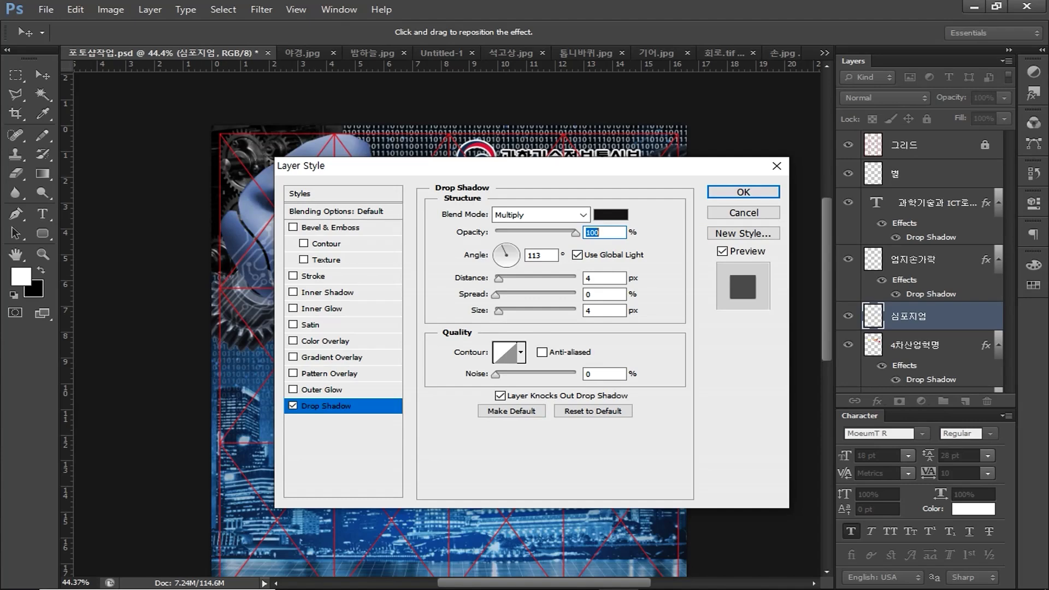
Step: Set the 심포지엄 shadow's distance to 10 px, spread to 10% and size to 10 px, and apply the style
left_click(594, 278)
type("10")
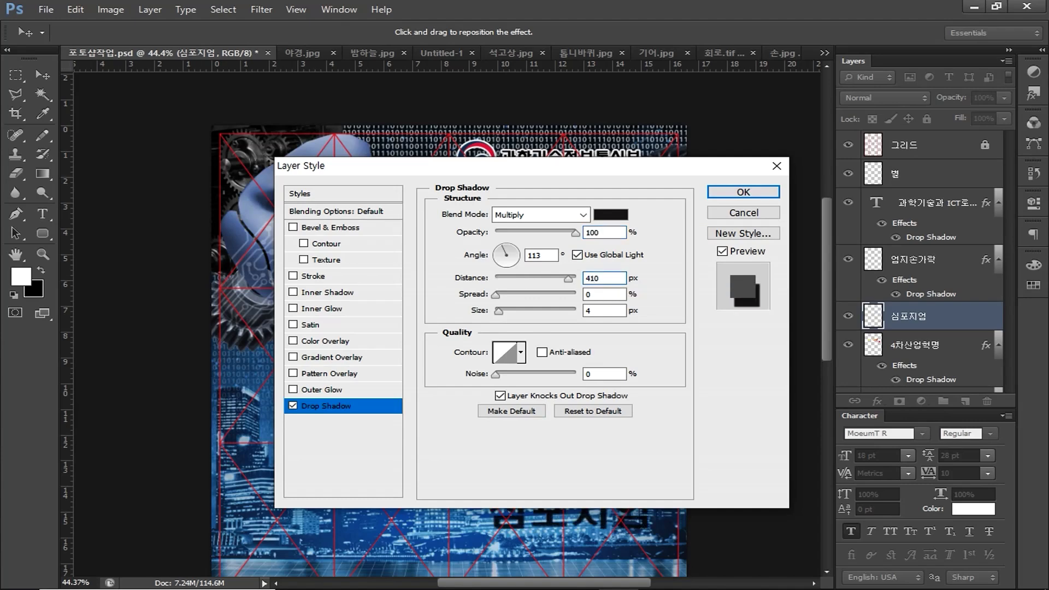
key("BackSpace")
key("BackSpace")
key("BackSpace")
type("10")
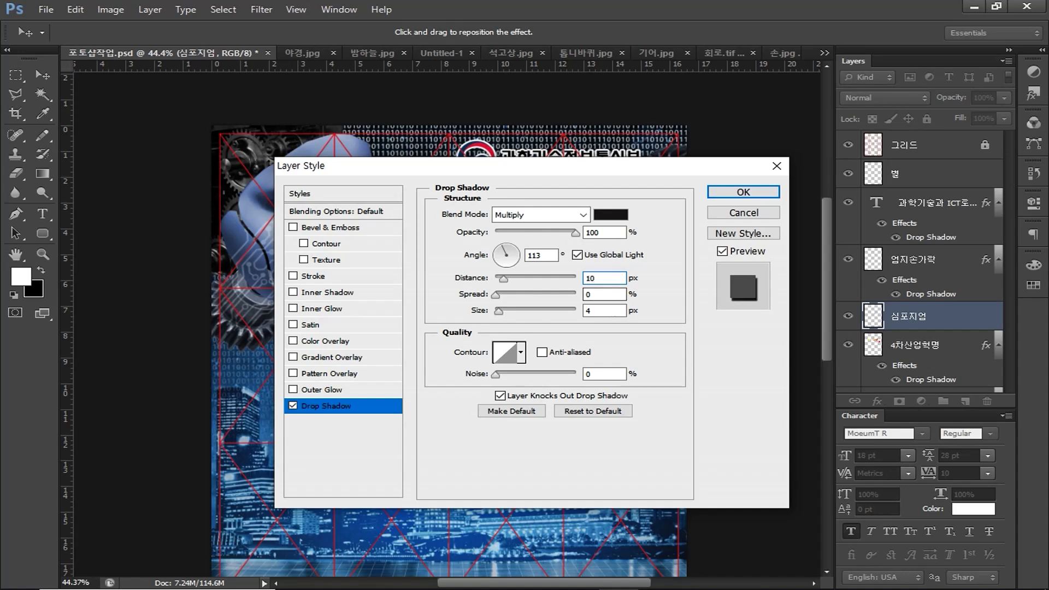
key("Tab")
type("10")
key("Tab")
type("10")
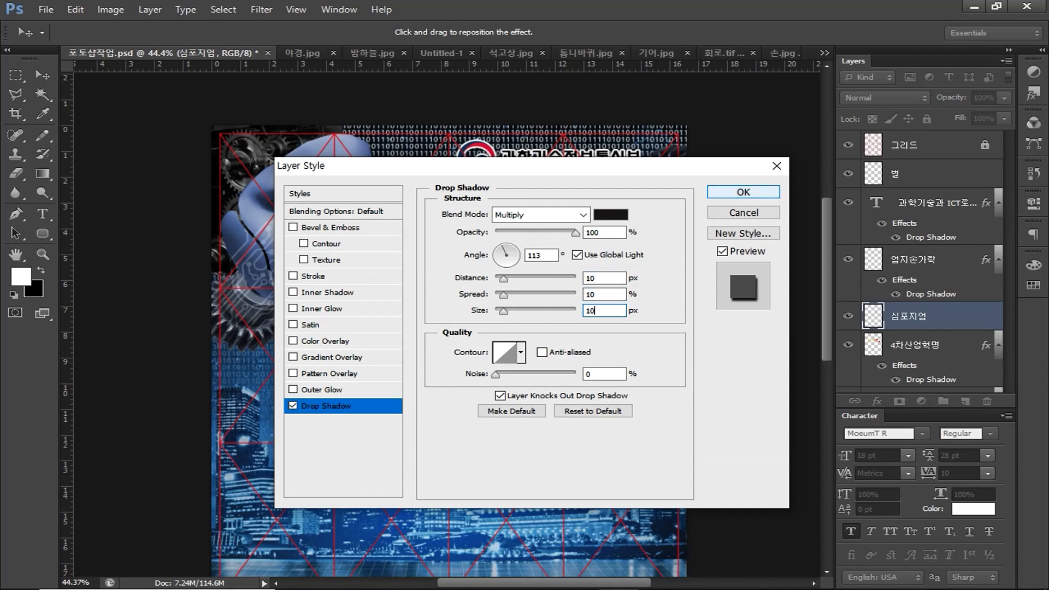
key("Return")
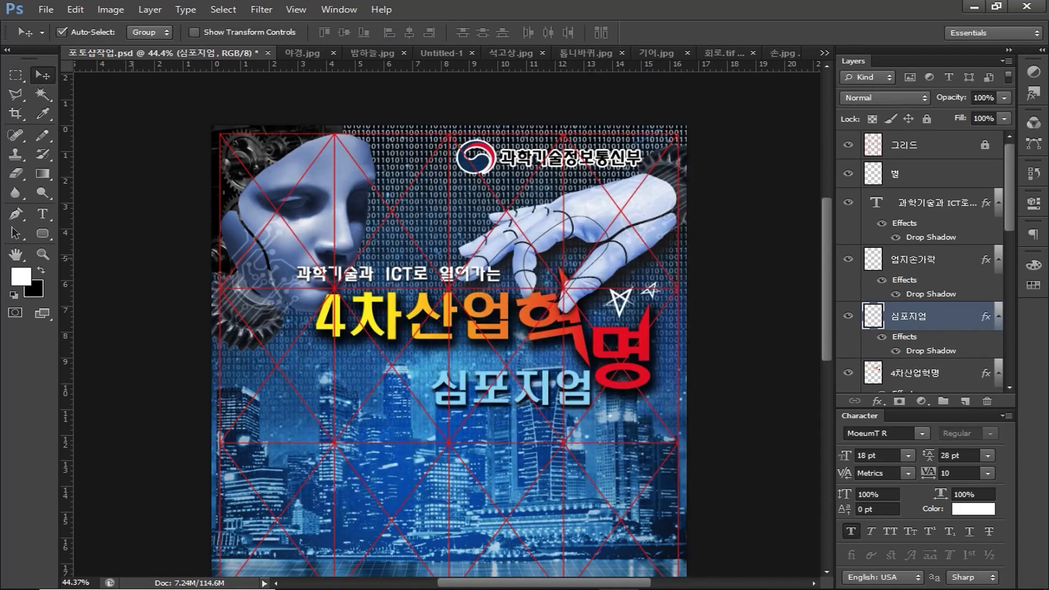
Step: Add the white text 3.21(수) 15:00~17:20 and place it below the 심포지엄 lettering, slightly to the right
left_click(42, 214)
left_click(461, 426)
type("3")
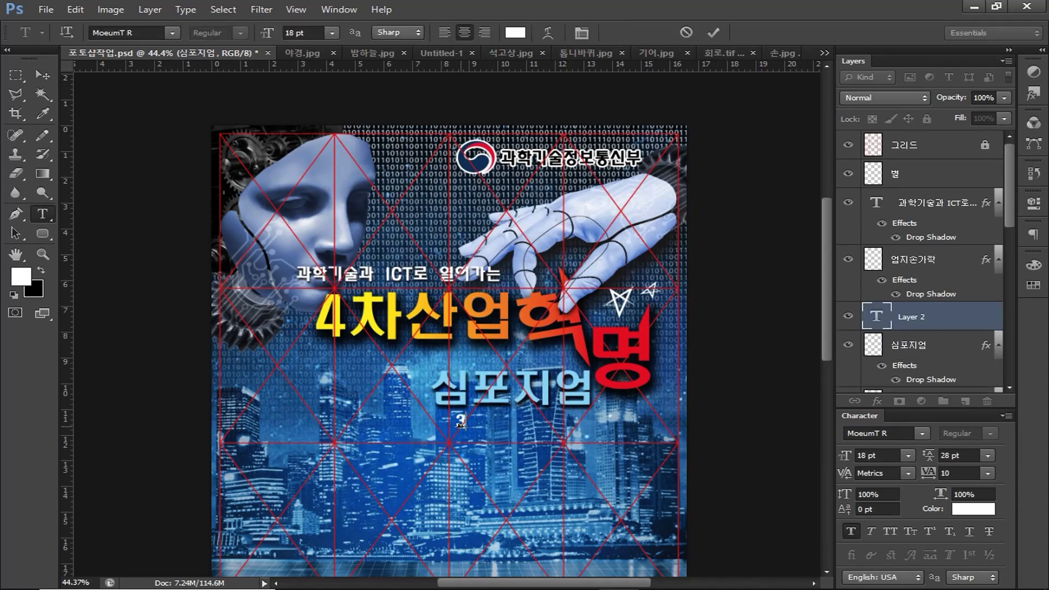
type(".21(수) ")
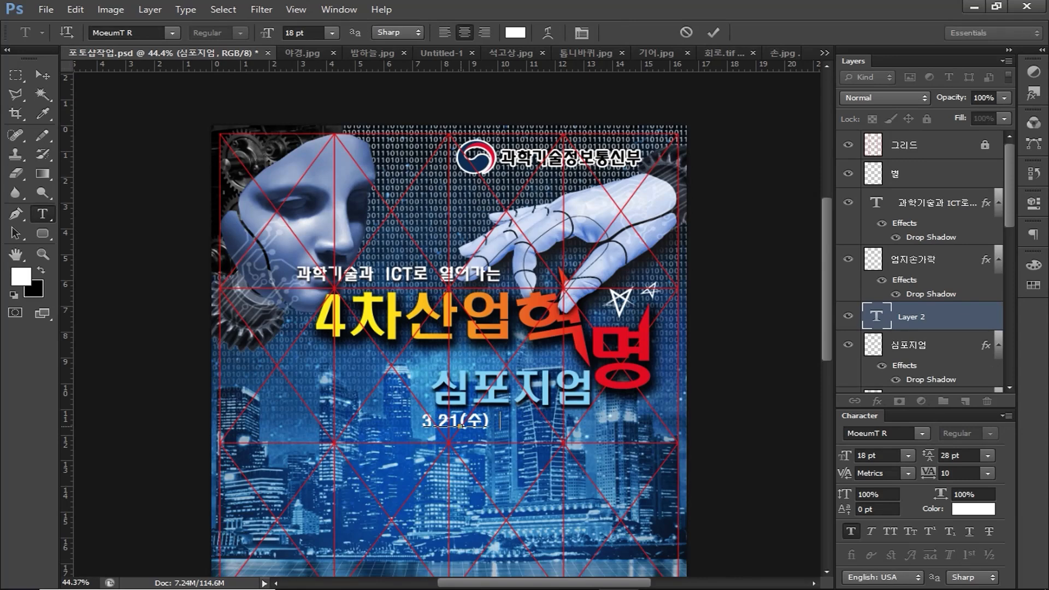
type("15:00~17:20")
key("ctrl+Return")
key("v")
left_click_drag(500, 421, 548, 419)
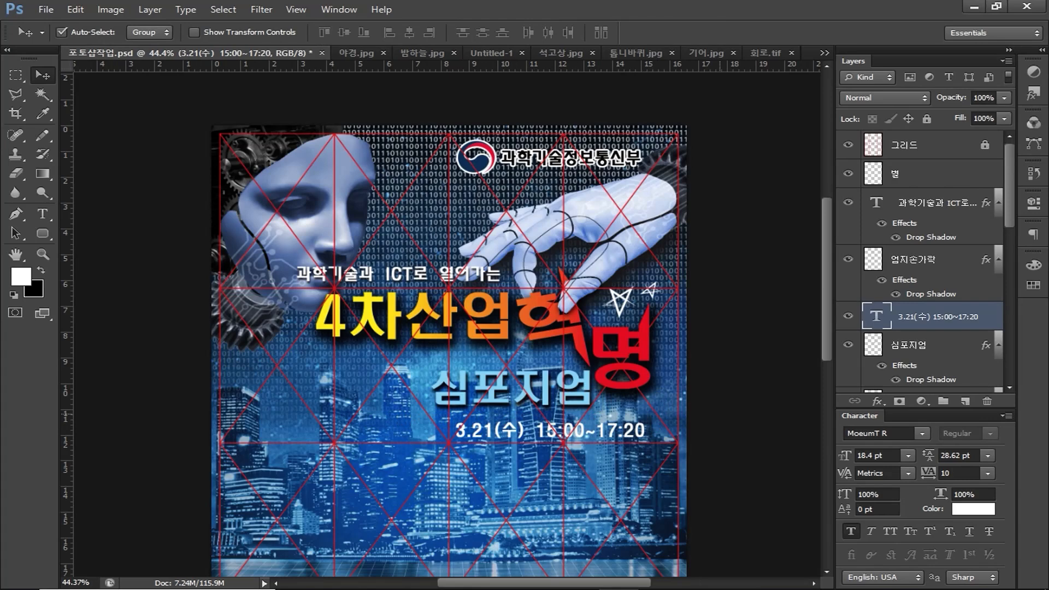
Step: Add the smaller venue text 과학기술정보통신부 3층 다목적실 beneath the date line and change the date to 6.21(수)
key("t")
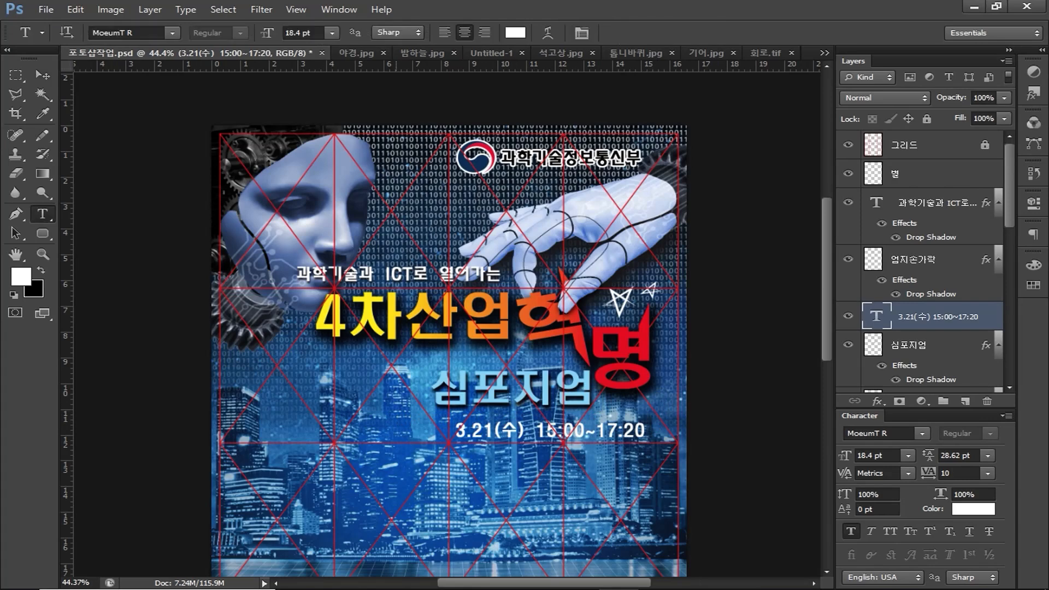
left_click(425, 462)
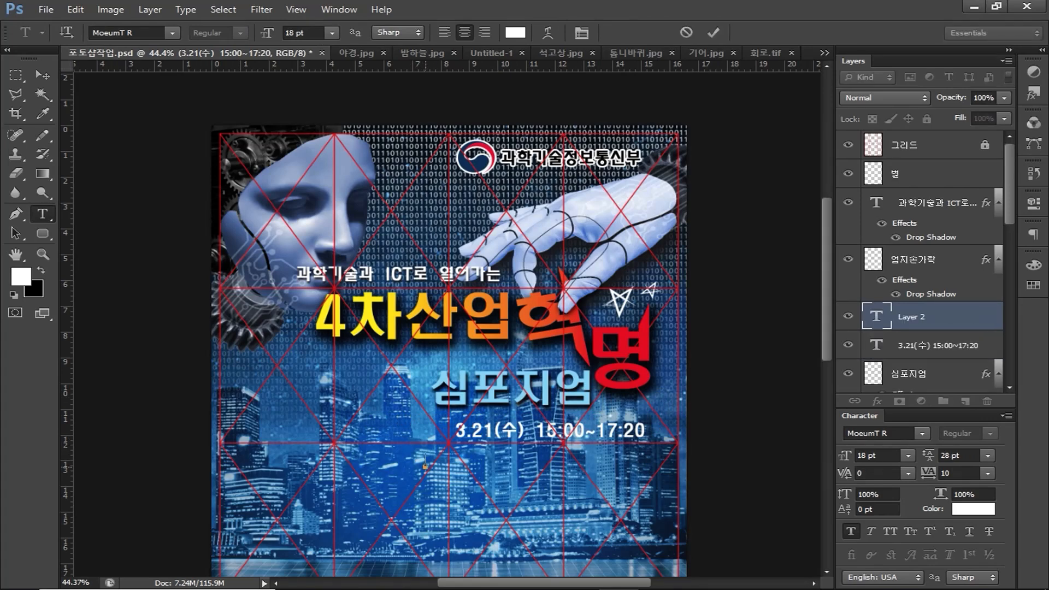
type("과학기술정보통신부")
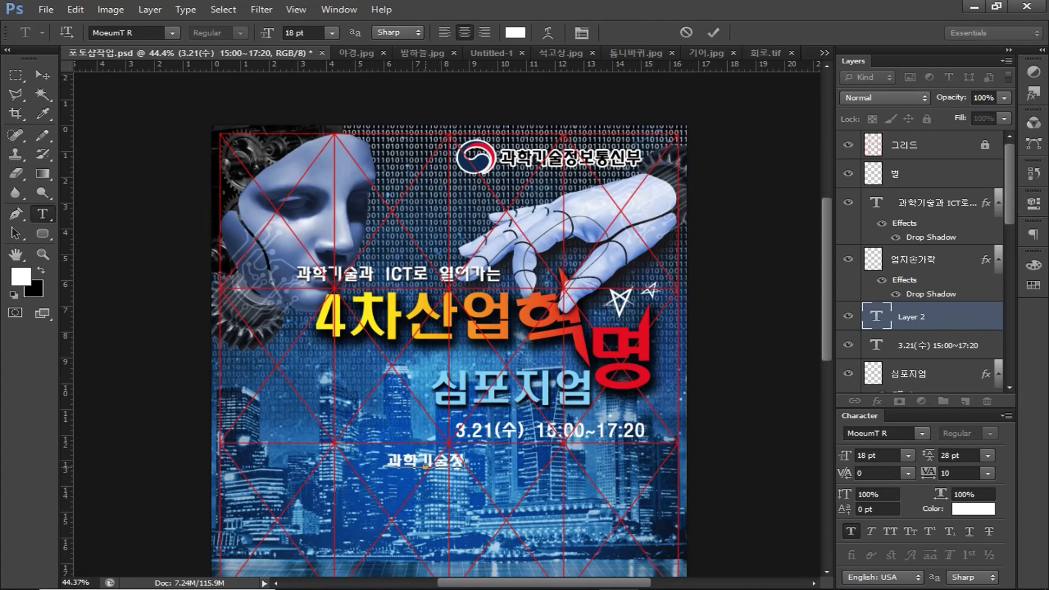
type(" 3층 다목적실")
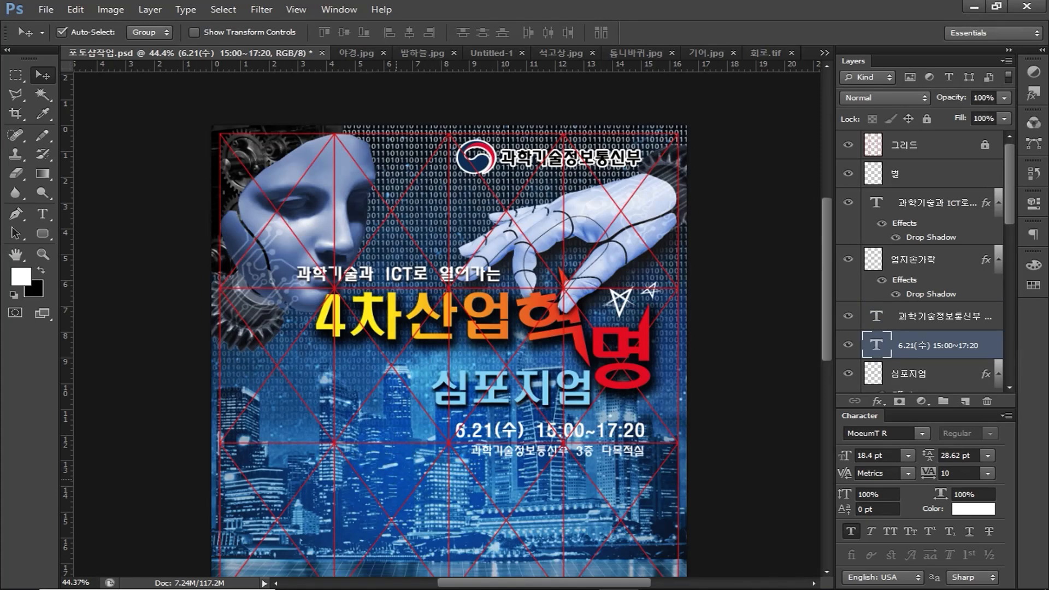
Step: Add a Drop Shadow in Normal blend mode with 100% opacity to the 6.21(수) 15:00~17:20 text layer
scroll(932, 323, "down", 1)
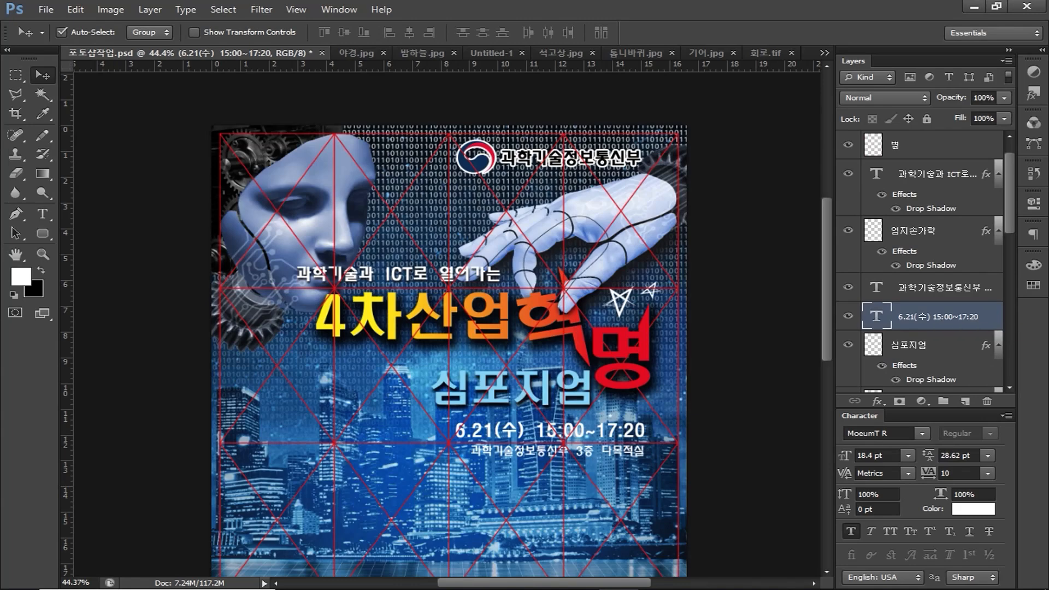
double_click(991, 317)
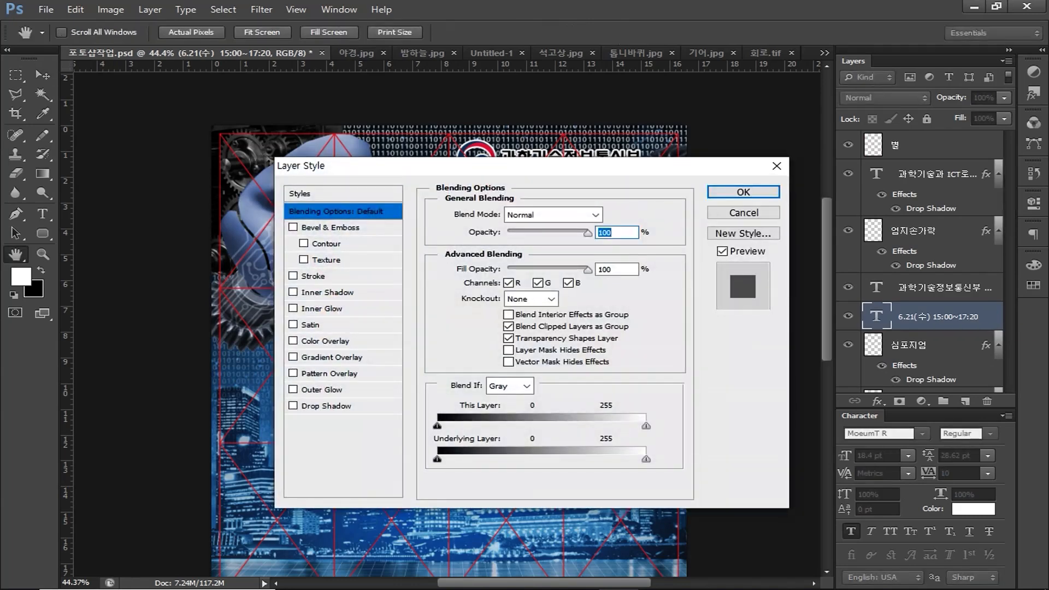
left_click(326, 406)
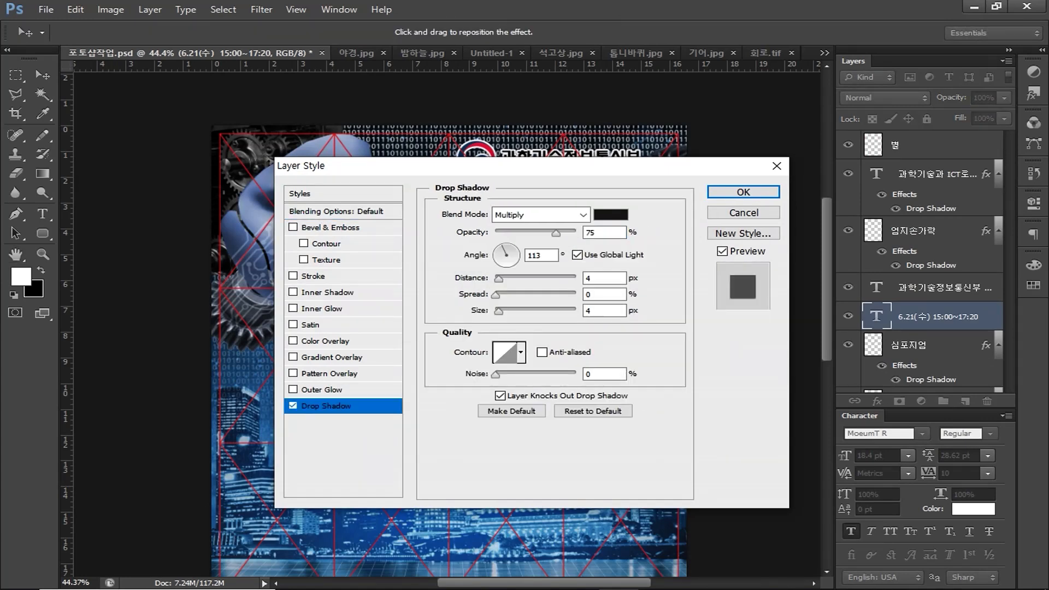
left_click(563, 215)
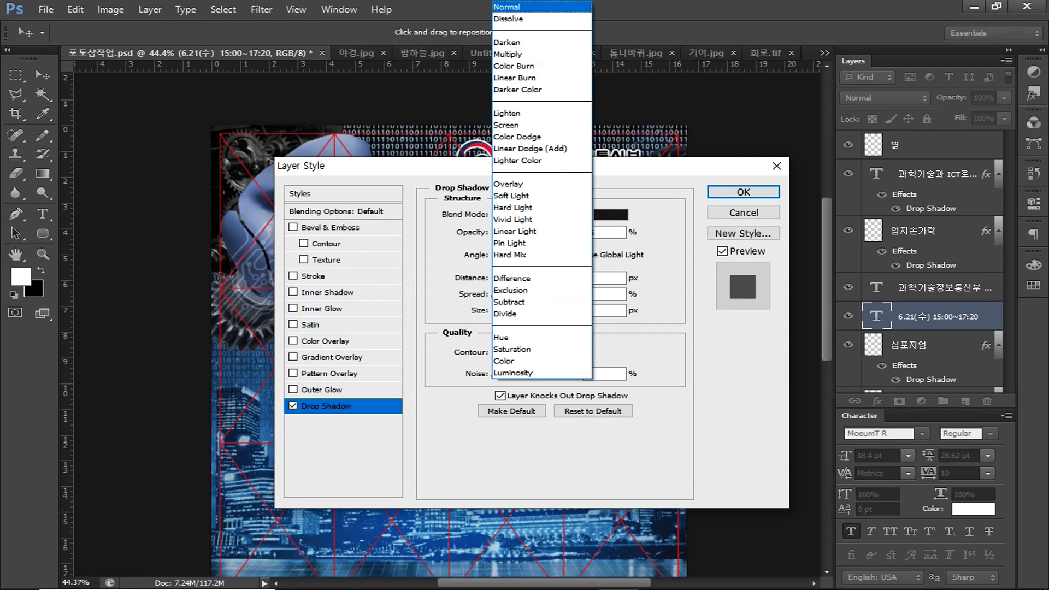
left_click(524, 7)
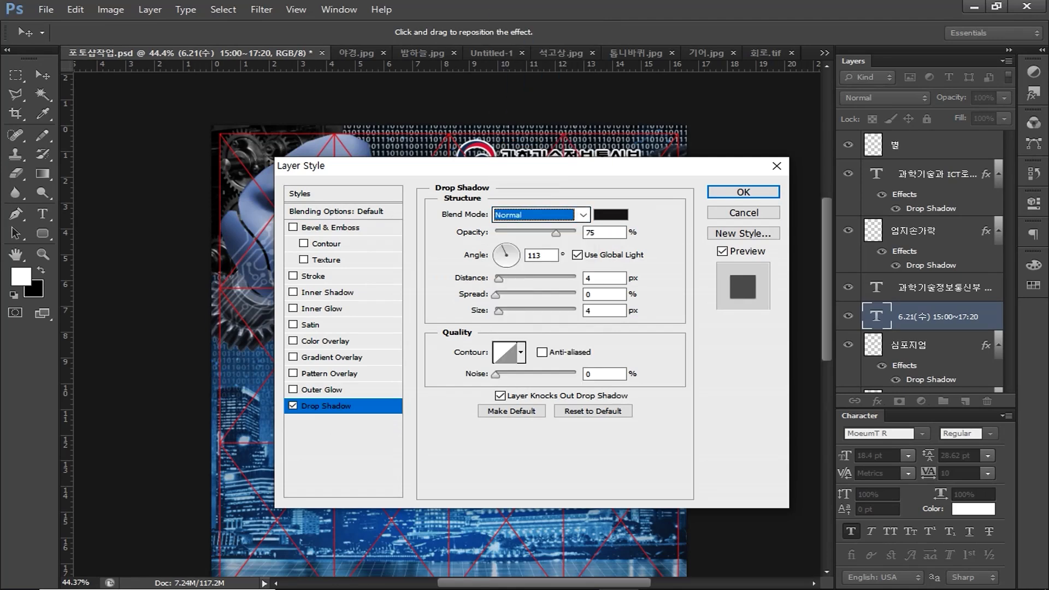
left_click_drag(557, 233, 577, 233)
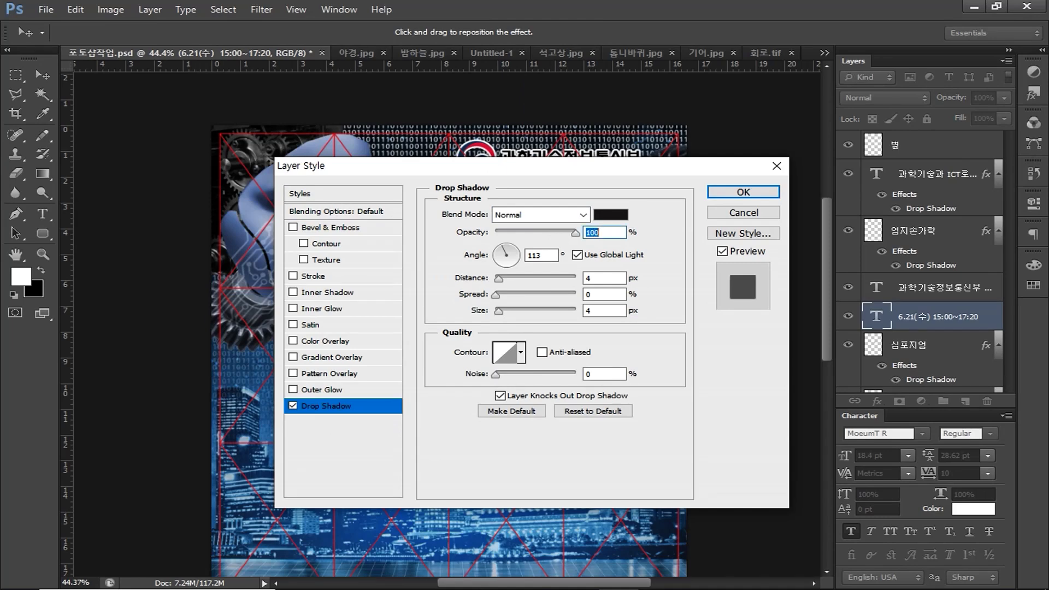
Step: Set the date text shadow's distance and size to 5 px each, and copy the applied effect to the venue text layer
double_click(604, 279)
type("5")
left_click(603, 310)
key("BackSpace")
type("5")
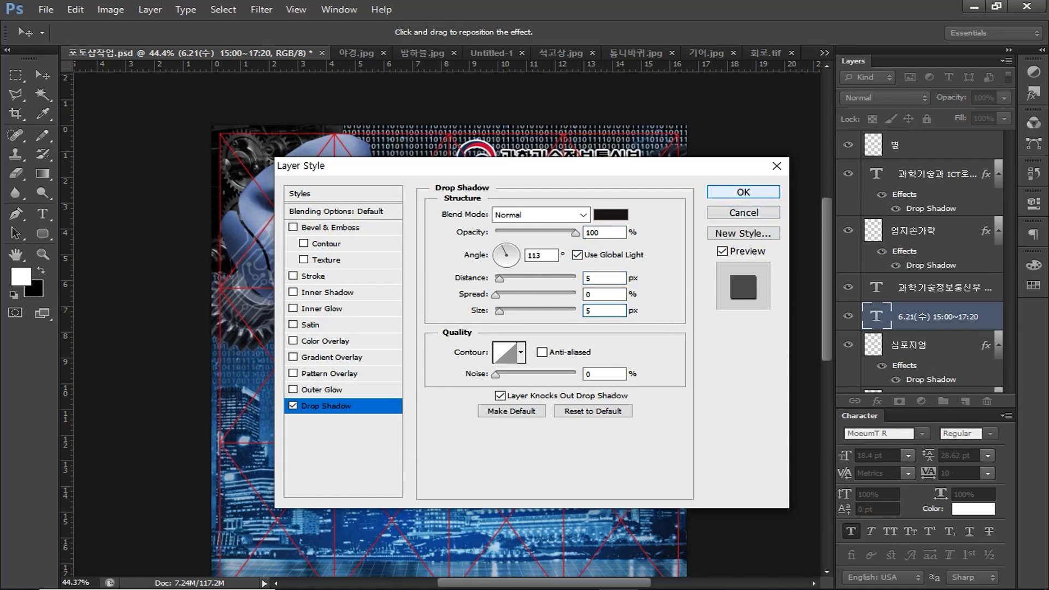
left_click(743, 192)
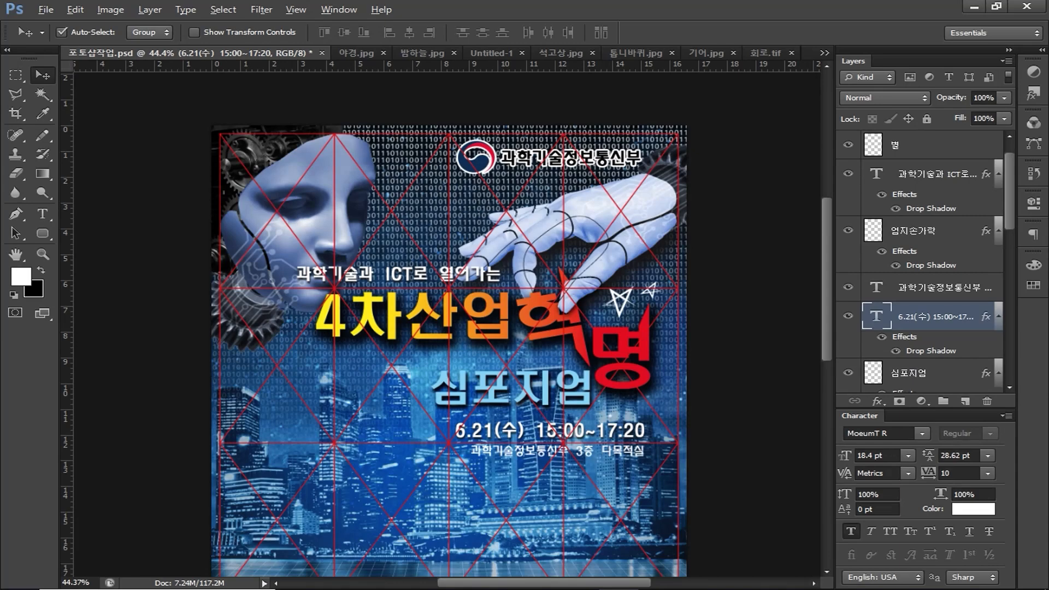
left_click_drag(986, 317, 986, 287)
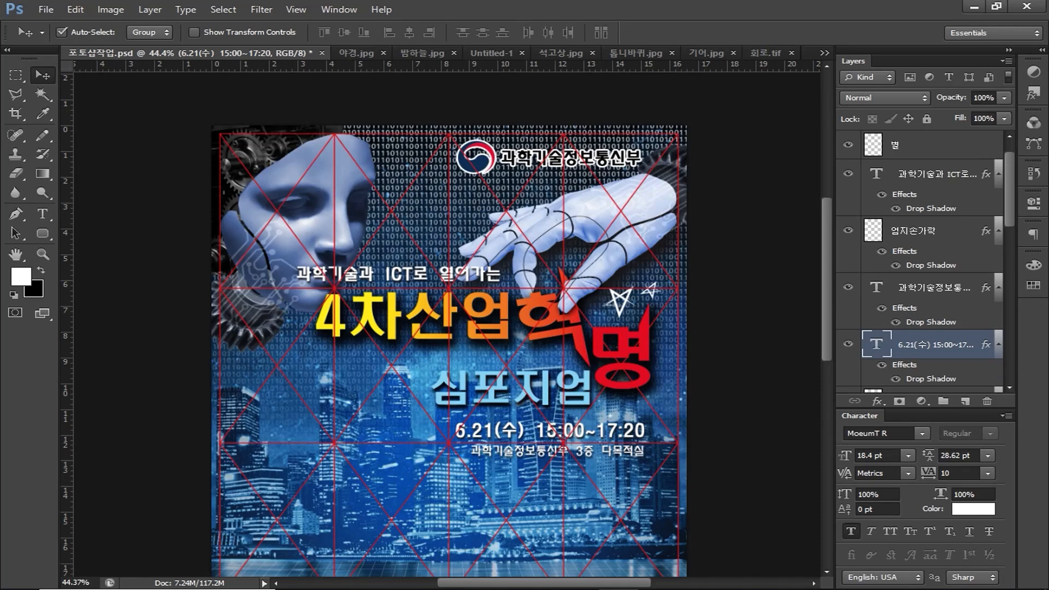
Step: Create a new layer group above the date text layer and name it 중앙문자
left_click(944, 401)
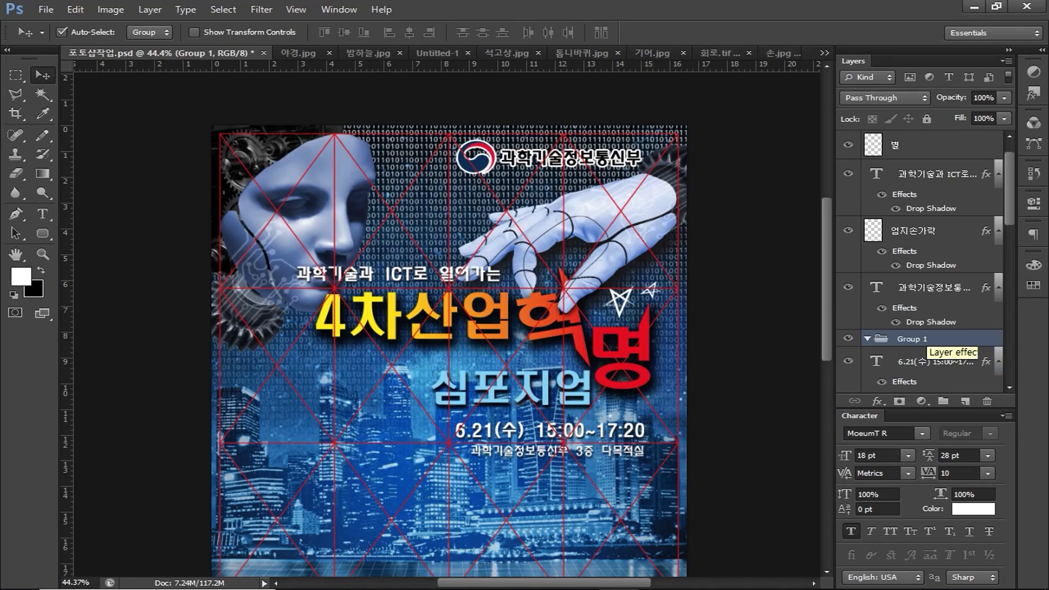
double_click(912, 339)
type("중앙문자")
key("Return")
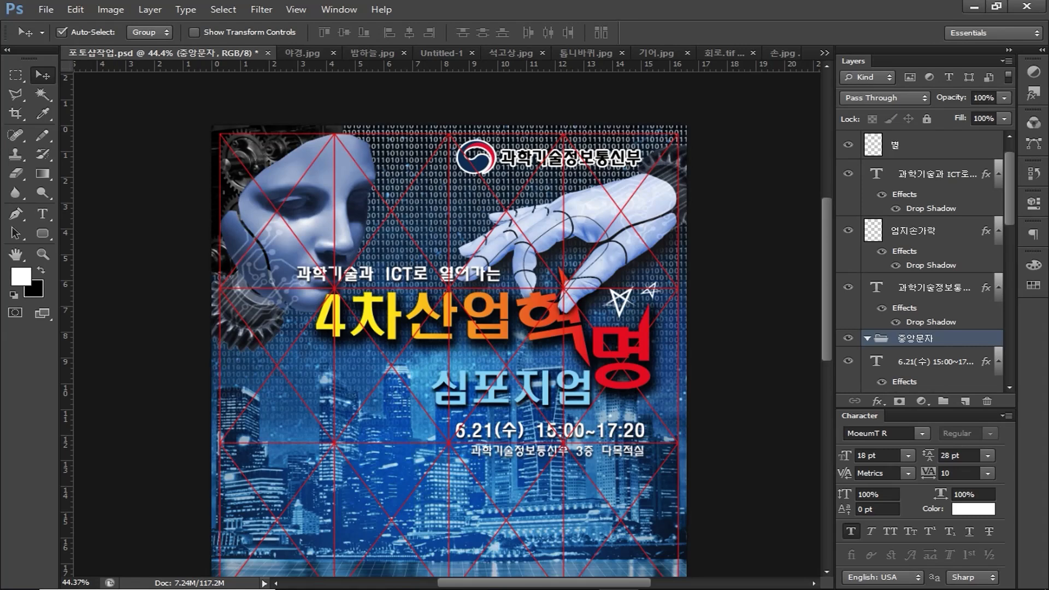
Step: Move the star, thumb, tagline, venue, date, 심포지엄 and 4차산업혁명 layers together into the 중앙문자 group
left_click(936, 175)
left_click(936, 230, "ctrl")
left_click(935, 287, "ctrl")
scroll(935, 273, "up", 1)
left_click(935, 173, "ctrl")
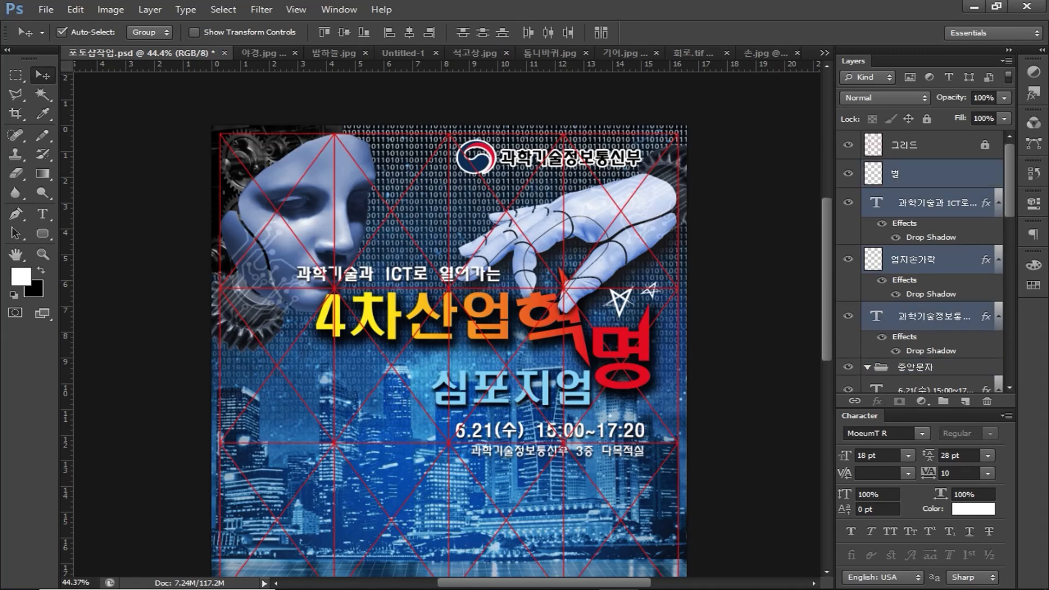
scroll(935, 246, "down", 1)
left_click(936, 304, "ctrl")
left_click(935, 361, "ctrl")
scroll(936, 328, "down", 5)
left_click(935, 275, "ctrl")
scroll(935, 275, "up", 4)
left_click_drag(935, 276, 936, 254)
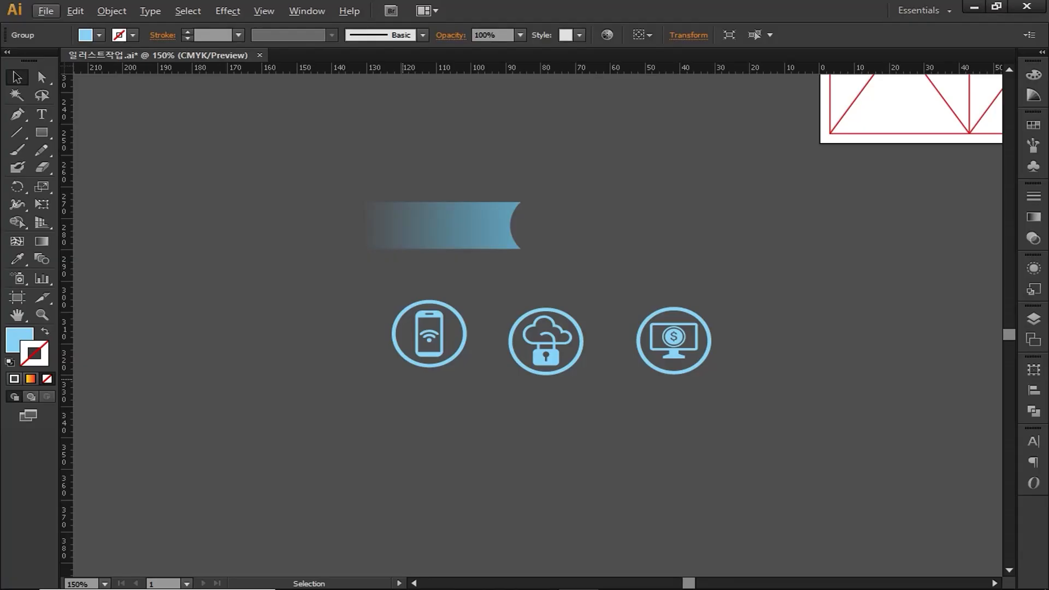
Step: Copy the smartphone icon from the Illustrator document, paste it left of 심포지엄 in the Photoshop poster and name its layer 아이콘1
left_click_drag(376, 390, 481, 285)
key("ctrl+c")
key("alt+Tab")
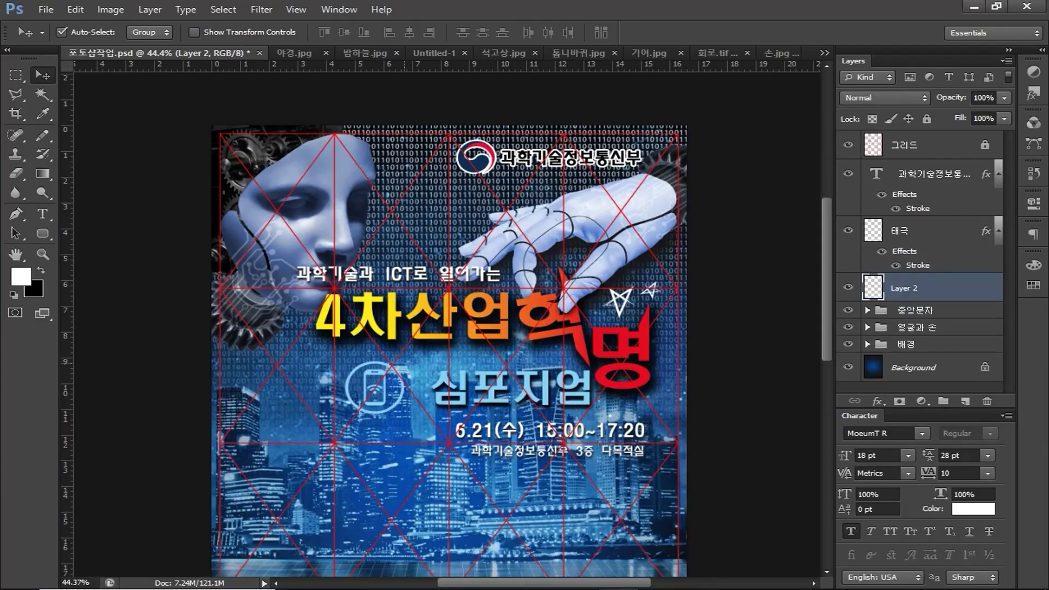
double_click(905, 288)
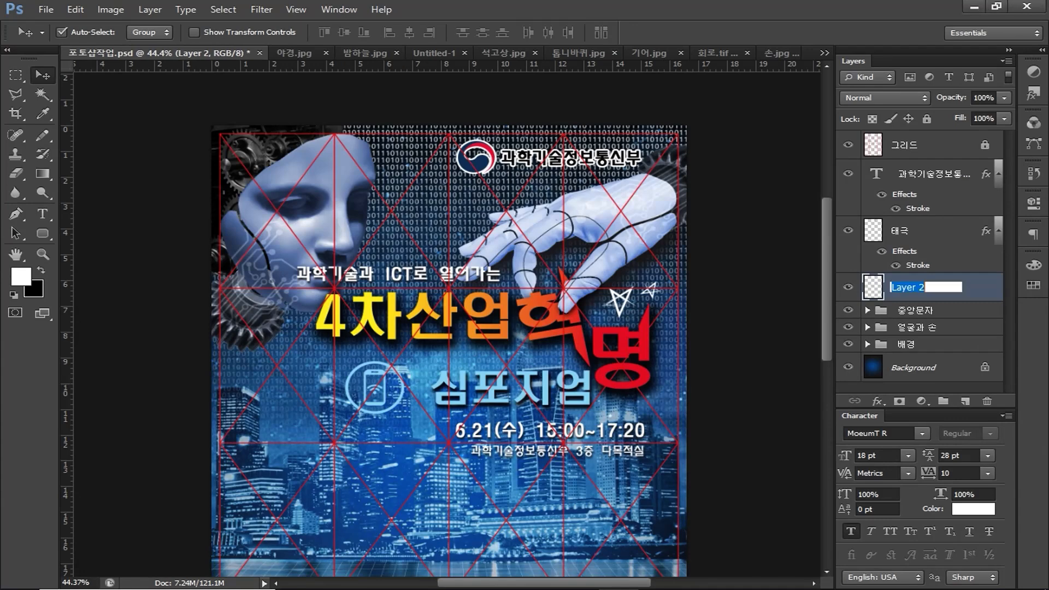
type("아이콘1")
key("Return")
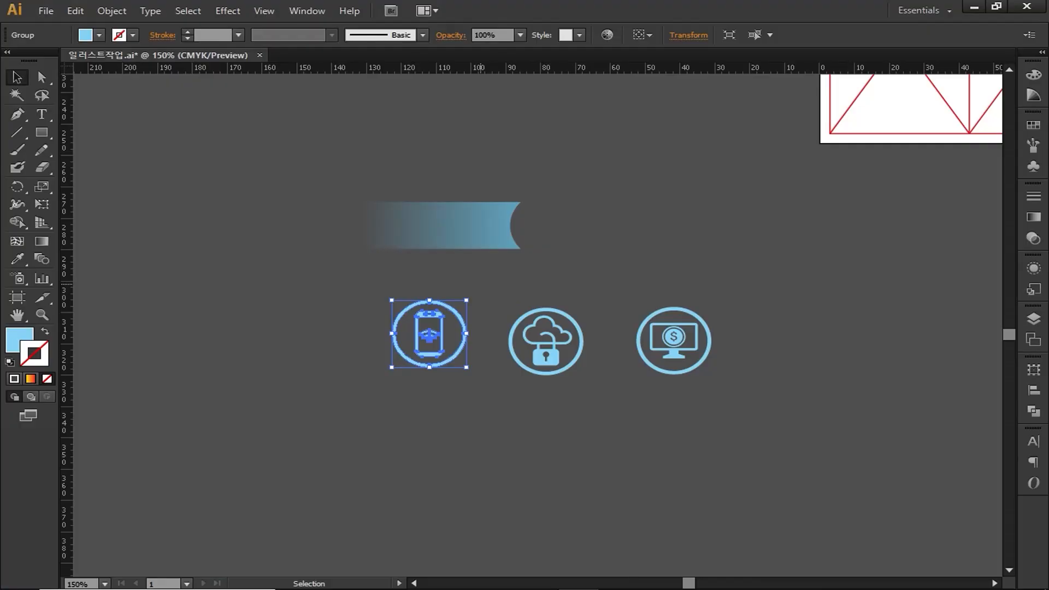
Step: Copy the dollar monitor icon from Illustrator, paste it as pixels into the Photoshop poster and place it just below the smartphone icon
key("ctrl+shift+a")
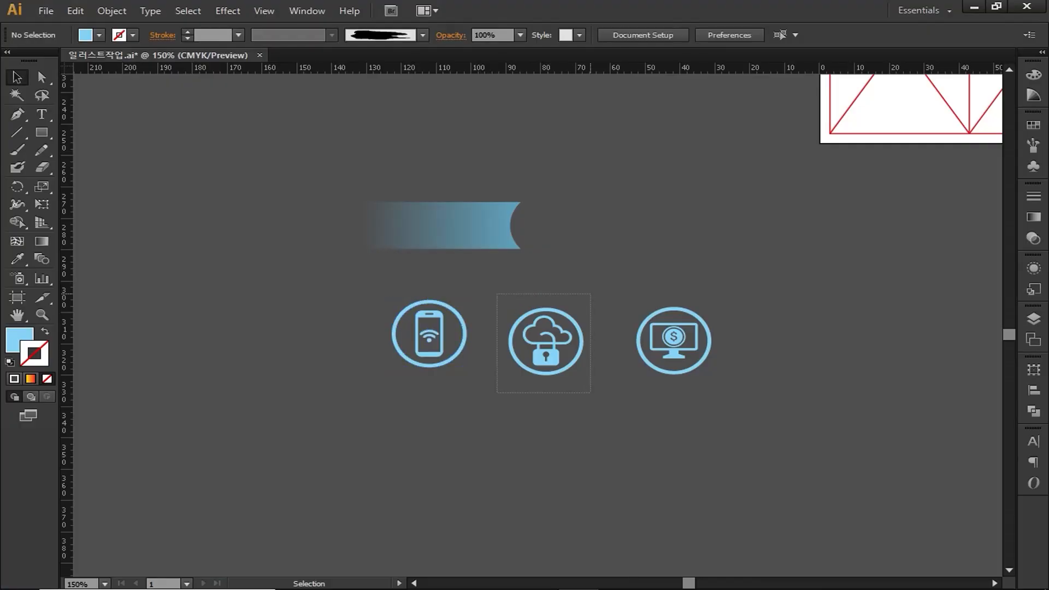
left_click_drag(716, 384, 717, 384)
key("ctrl+c")
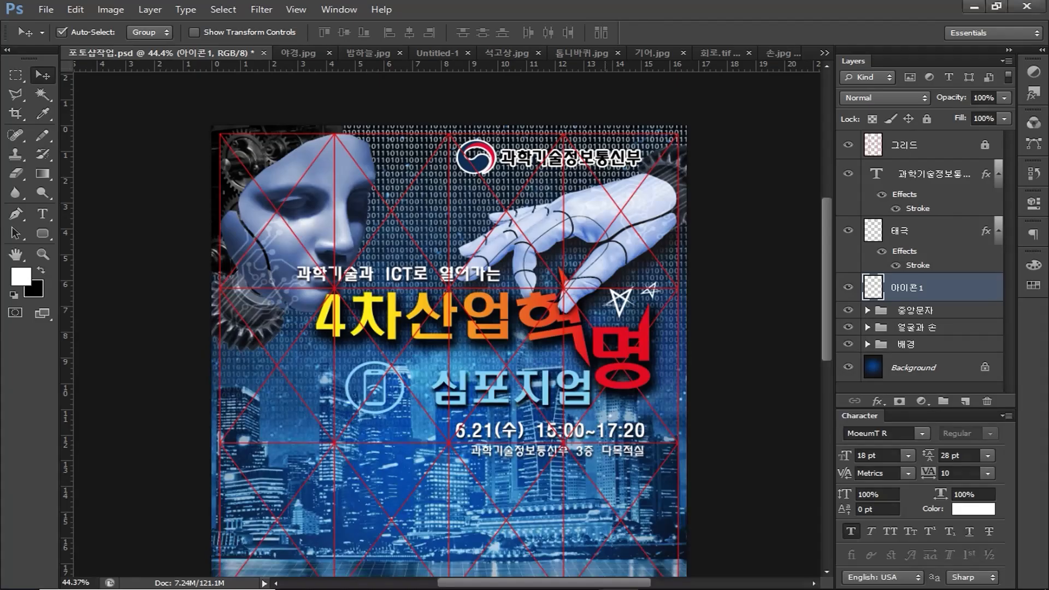
key("ctrl+v")
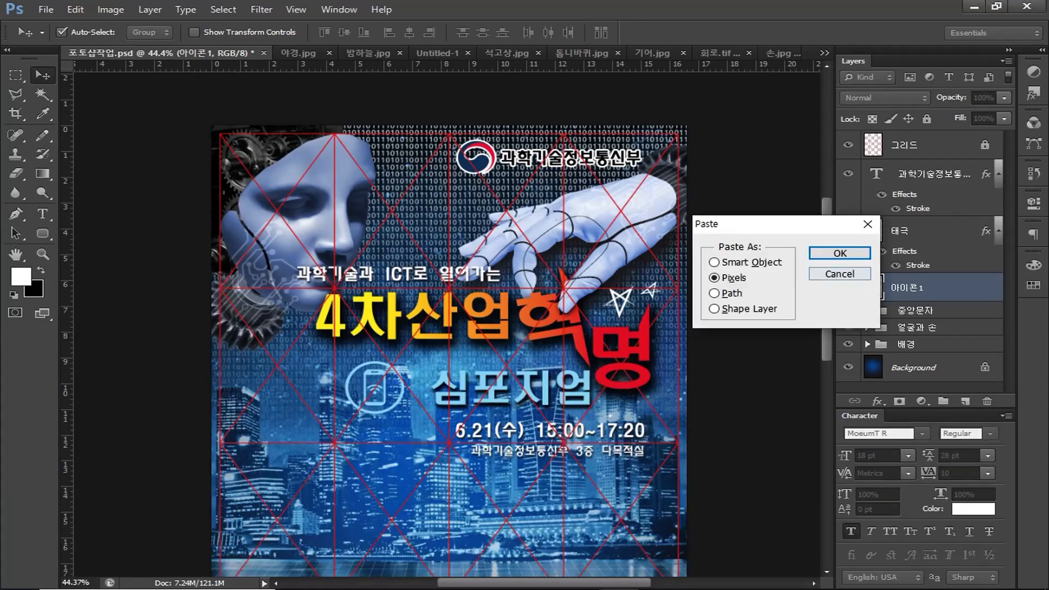
key("Return")
left_click_drag(447, 324, 424, 439)
key("Return")
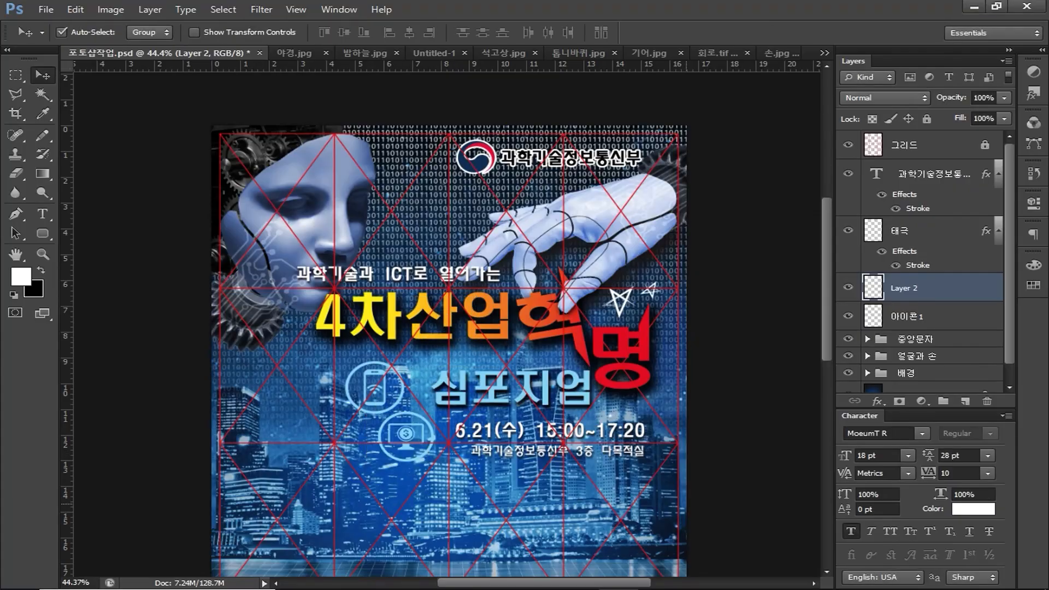
Step: Copy the cloud lock icon from Illustrator, paste it as pixels into the Photoshop poster and place it below the dollar monitor icon
key("ctrl+c")
key("ctrl+v")
key("Return")
left_click_drag(451, 326, 443, 488)
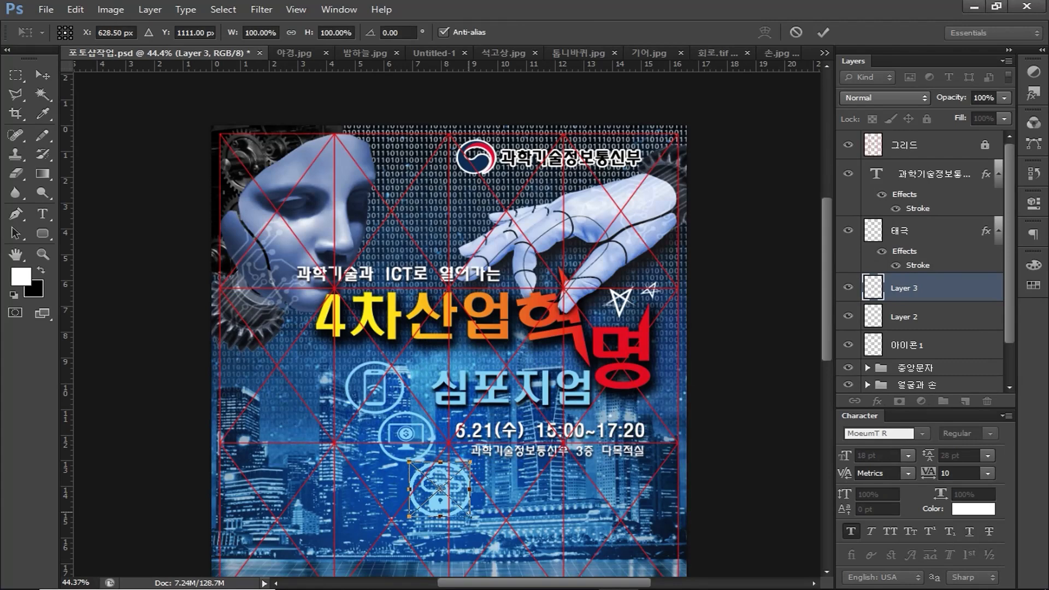
key("Return")
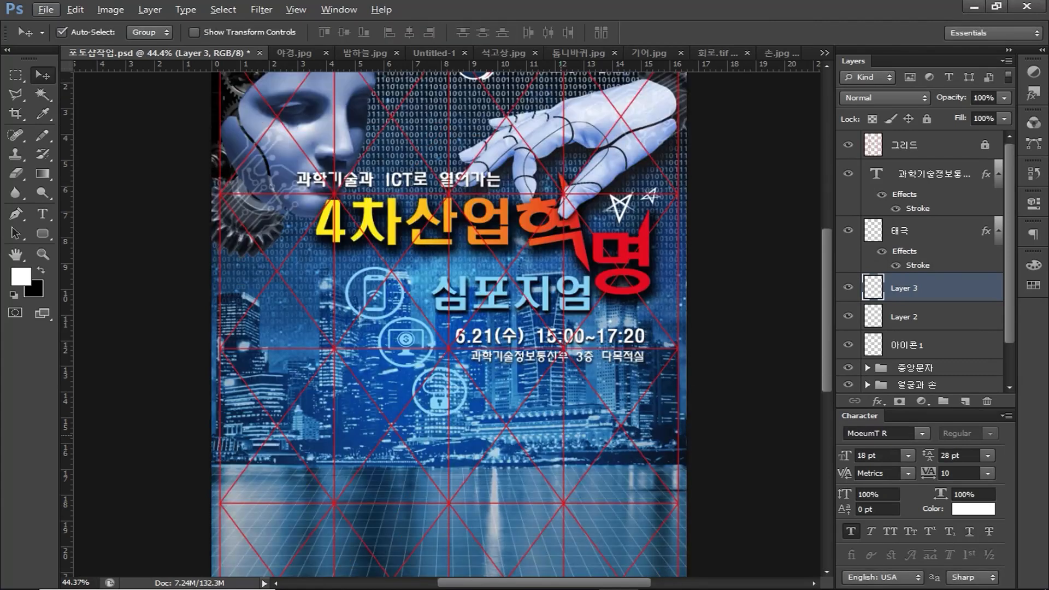
Step: Rename the cloud lock icon's layer as 아이콘3 and the dollar monitor icon's layer as 아이콘2
double_click(905, 288)
type("아이콘3")
double_click(905, 317)
type("아이콘2")
key("Return")
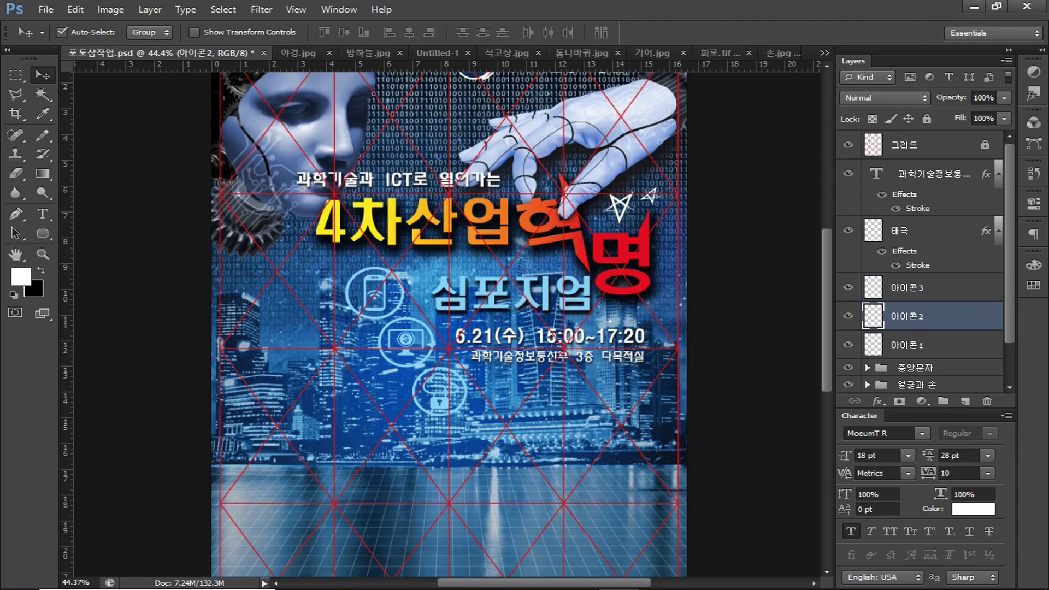
Step: Add an Outer Glow to the 아이콘1 layer with the Lighten blend mode and 87% opacity
left_click(908, 346)
double_click(957, 346)
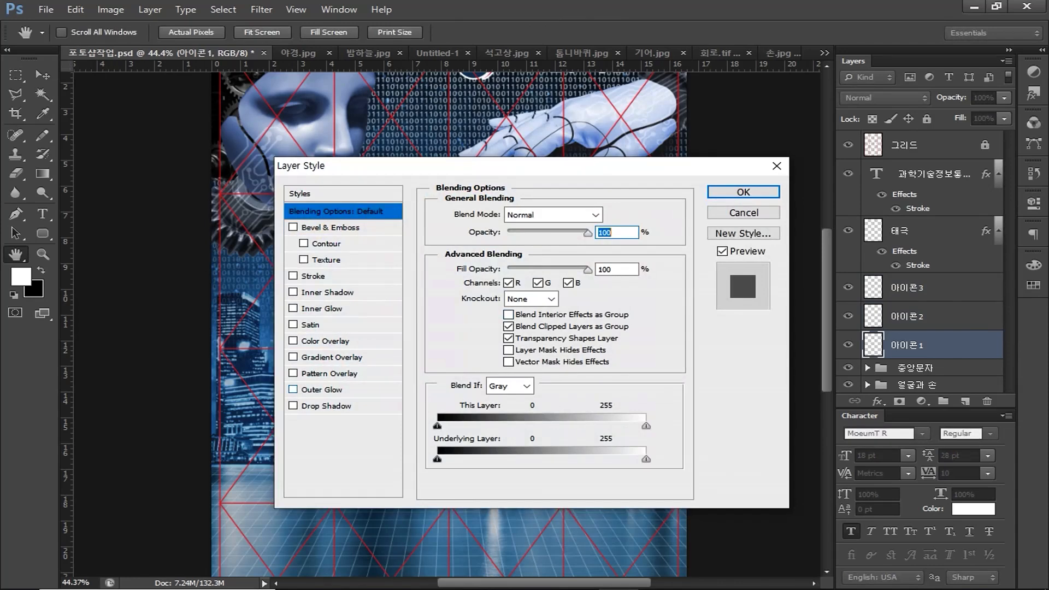
left_click(293, 389)
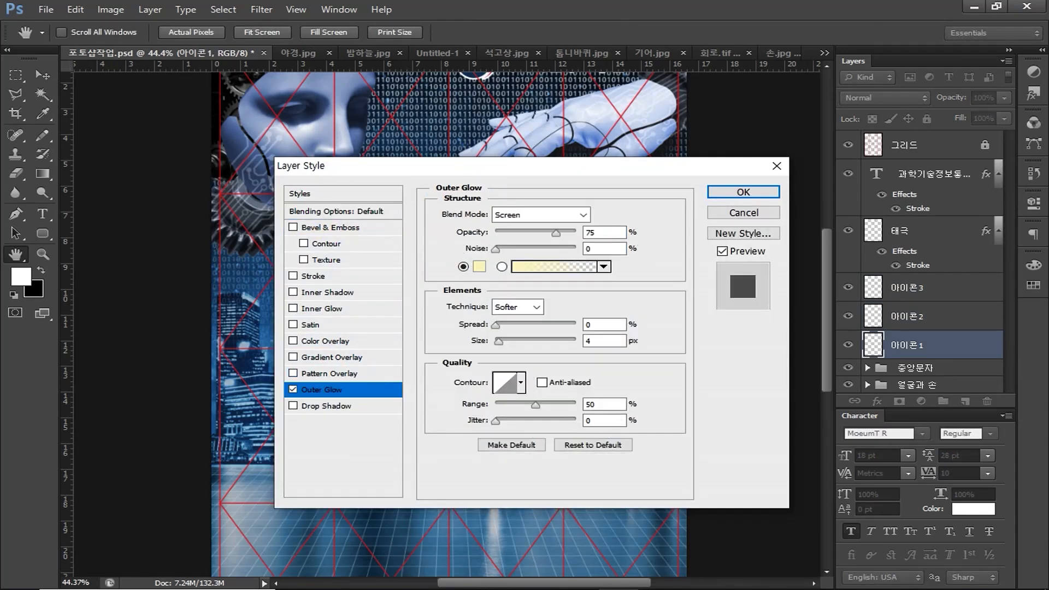
left_click(541, 214)
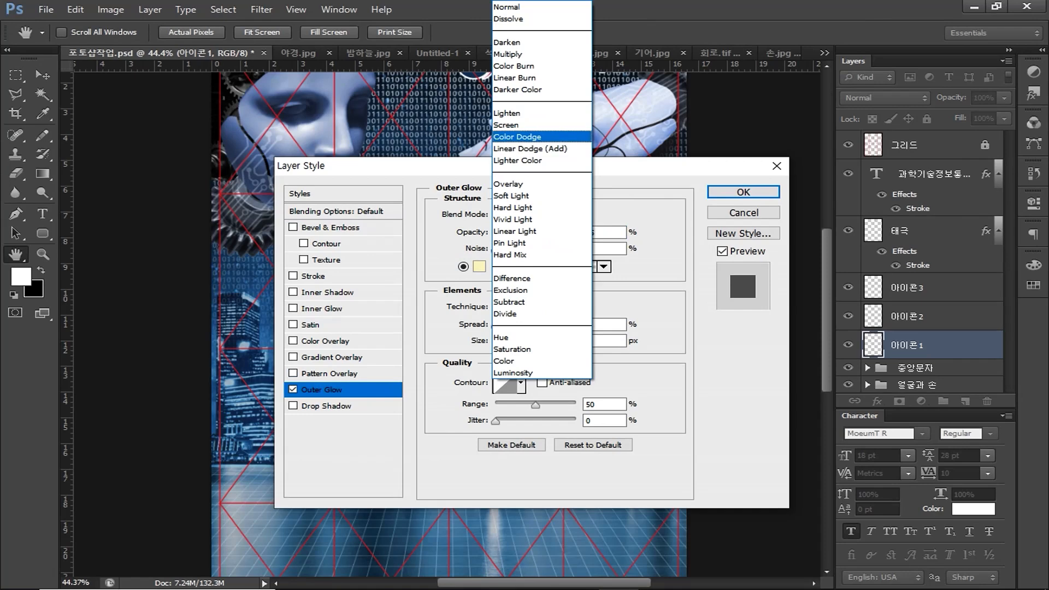
left_click(514, 114)
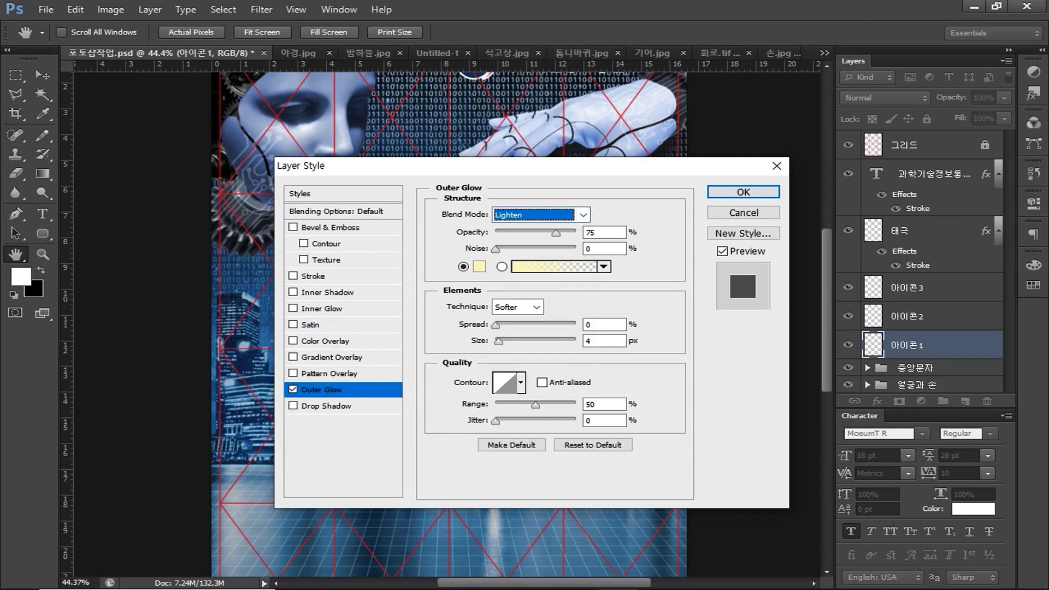
key("Tab")
type("87")
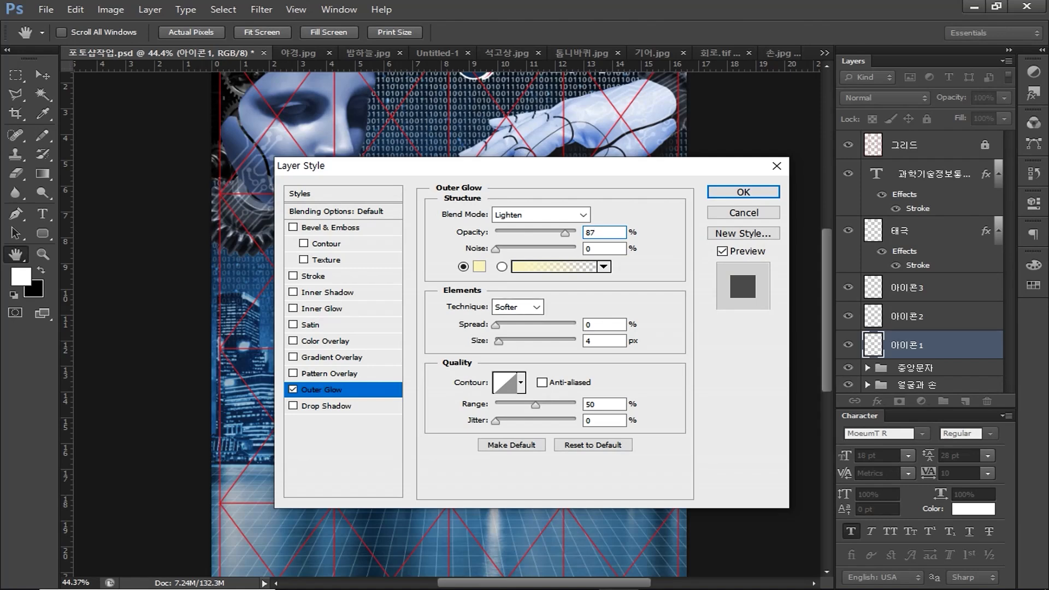
Step: Set the outer glow colour to C 62, M 13, Y 0, K 0
left_click(479, 267)
key("Tab")
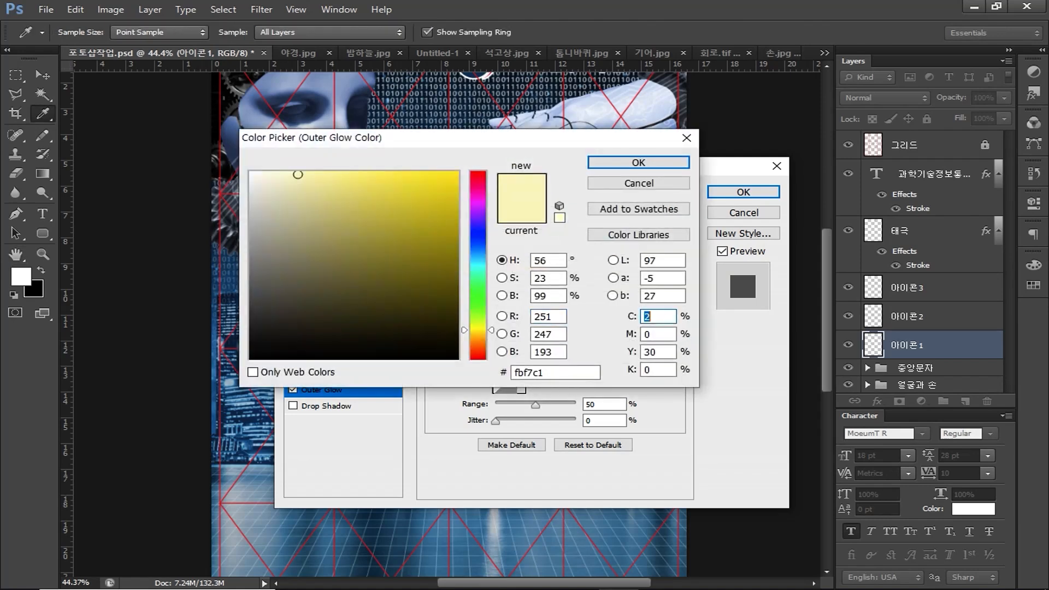
type("62")
key("Tab")
type("13")
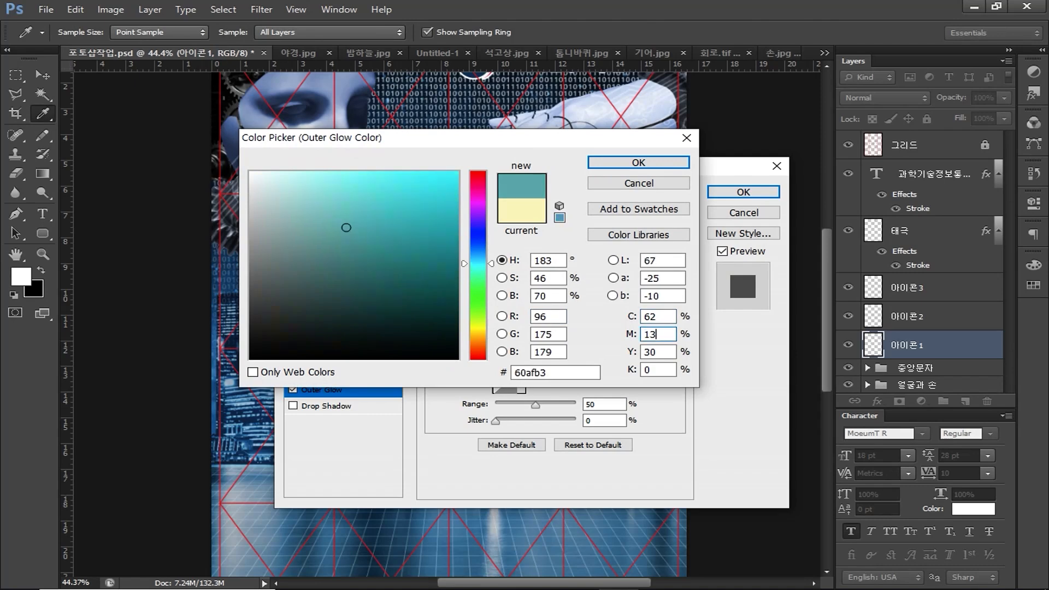
key("Tab")
type("0")
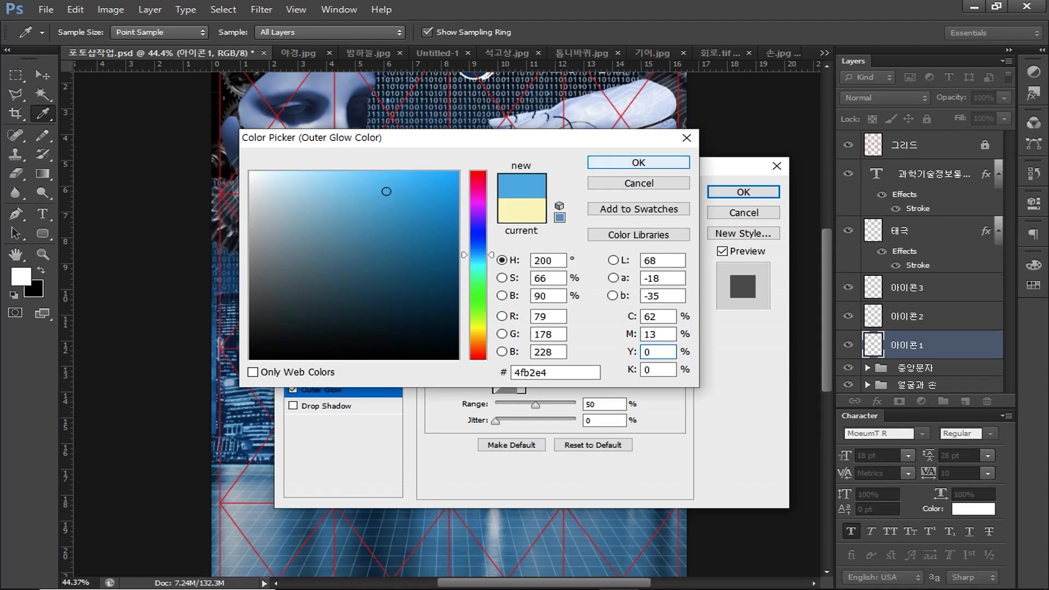
key("Return")
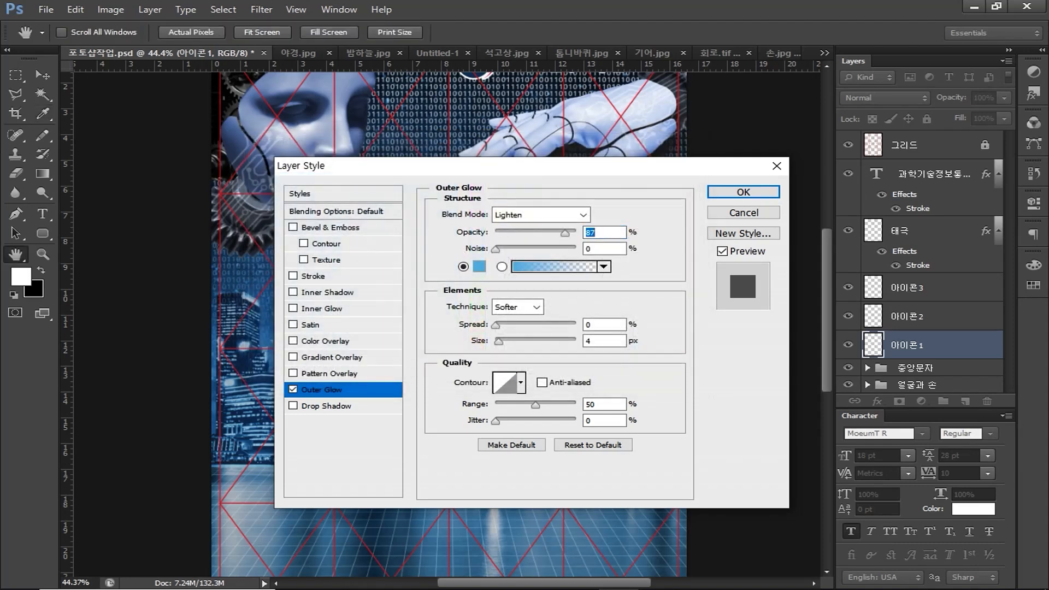
Step: Set the glow's spread to 5% and size to 20 px, and copy the effect to the 아이콘2 and 아이콘3 layers
double_click(589, 325)
type("5")
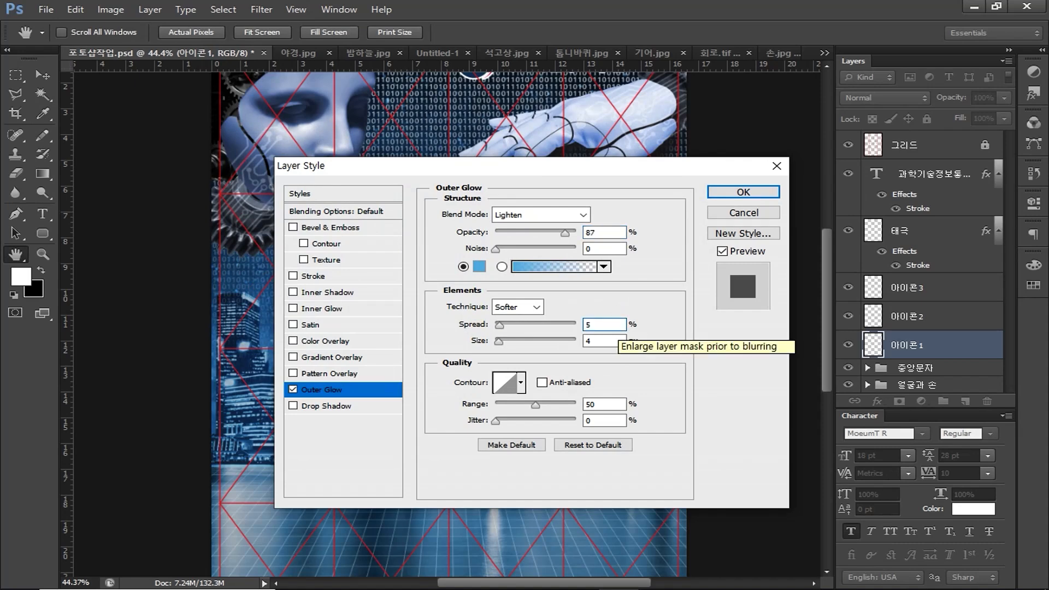
key("Tab")
type("20")
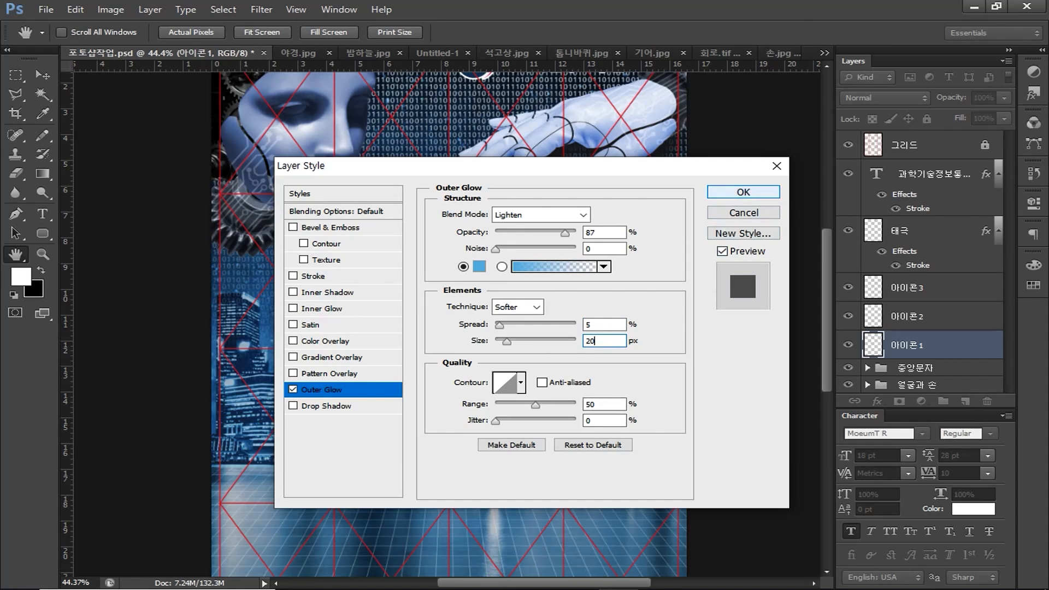
left_click(743, 192)
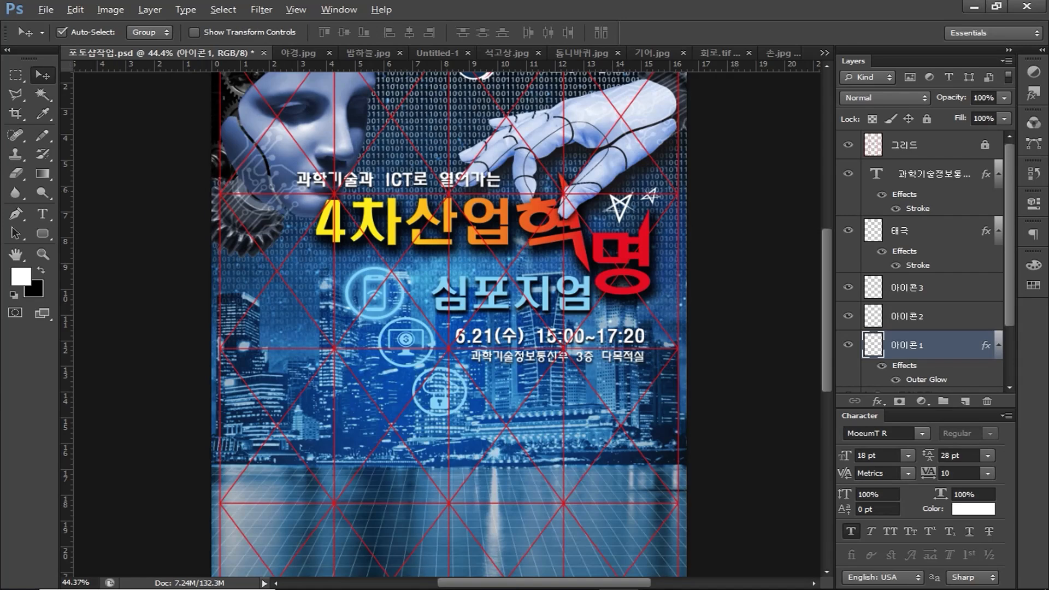
left_click_drag(986, 345, 985, 284)
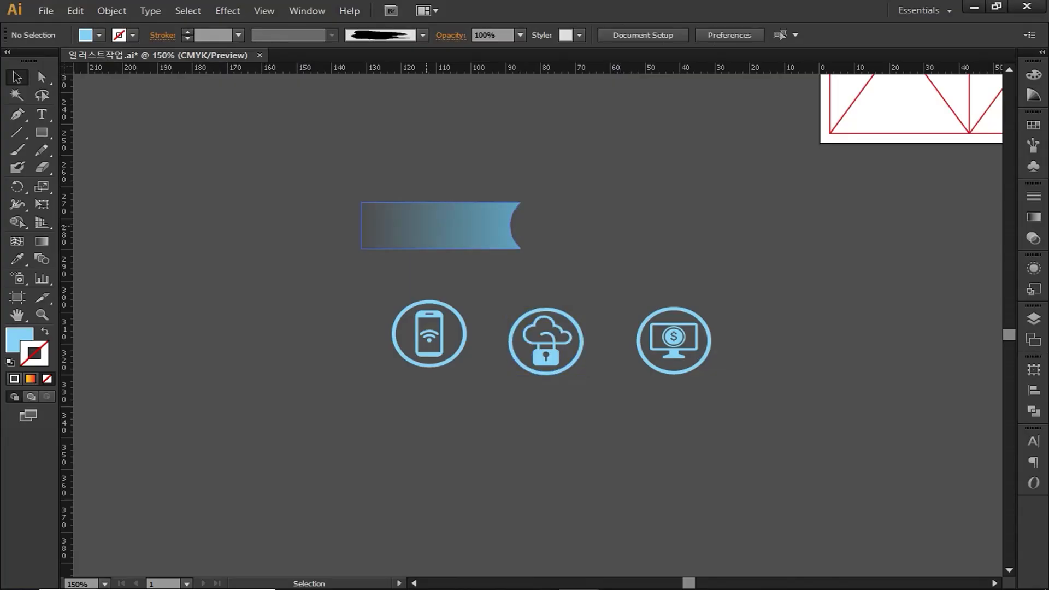
Step: Copy the gradient banner from Illustrator, paste it as pixels beside the smartphone icon in Photoshop, and duplicate it beside the monitor and cloud lock icons
left_click(440, 225)
key("alt+Tab")
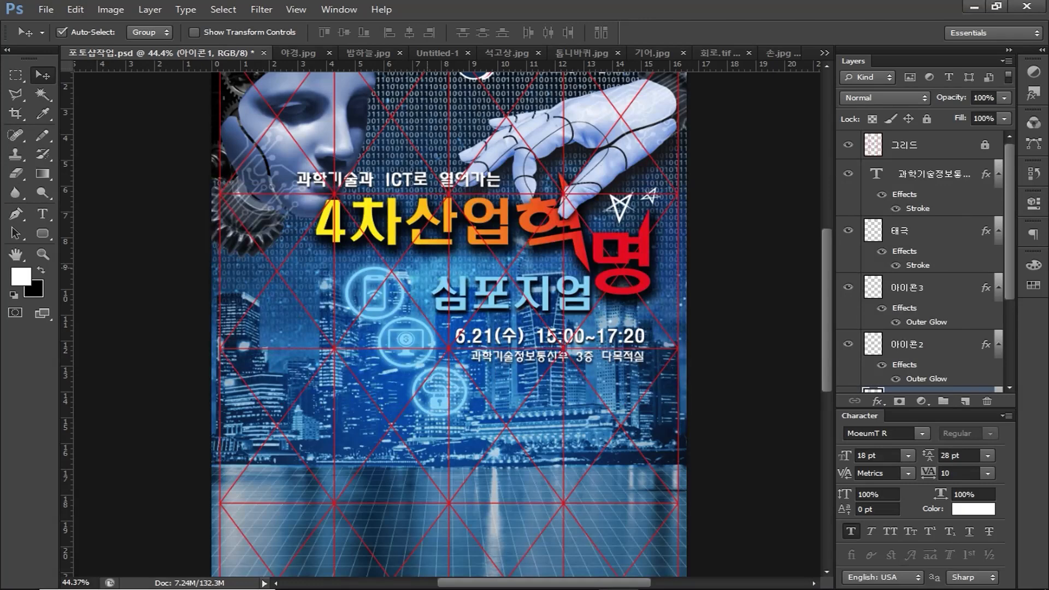
key("ctrl+v")
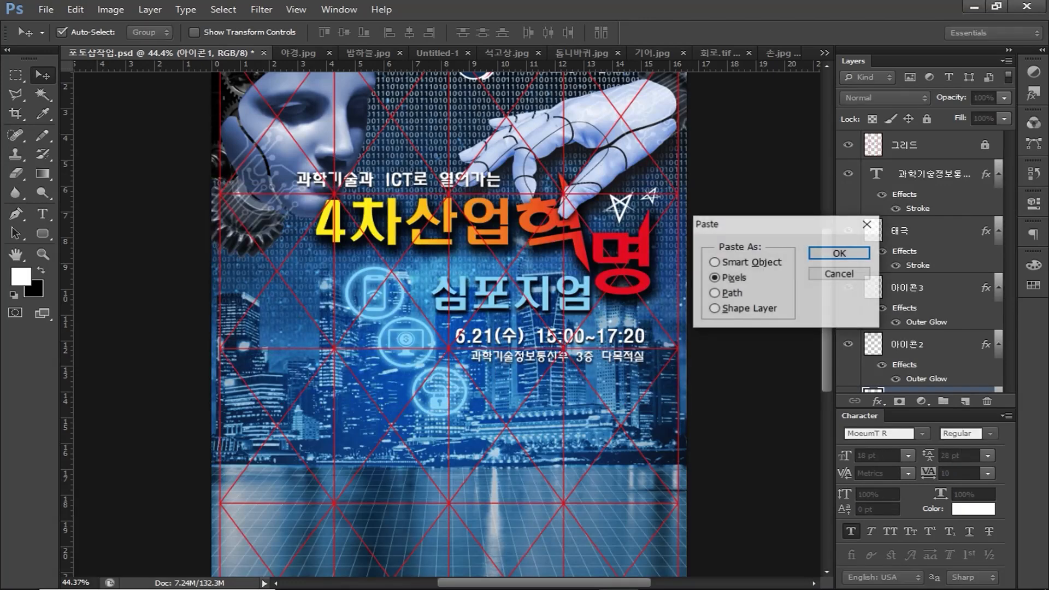
left_click(824, 253)
left_click_drag(503, 332, 320, 346)
key("Return")
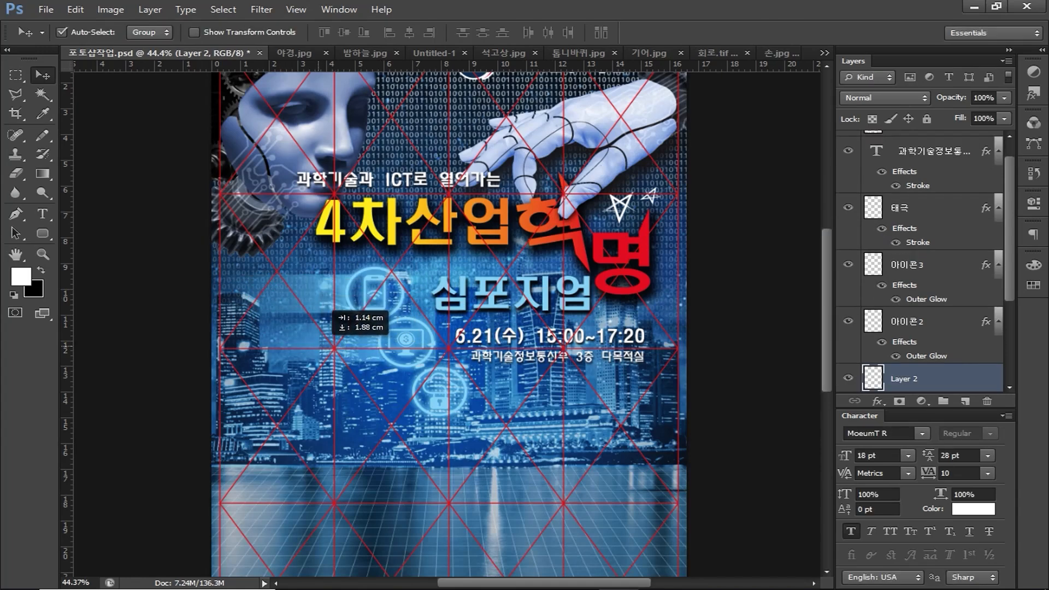
left_click_drag(328, 309, 327, 308)
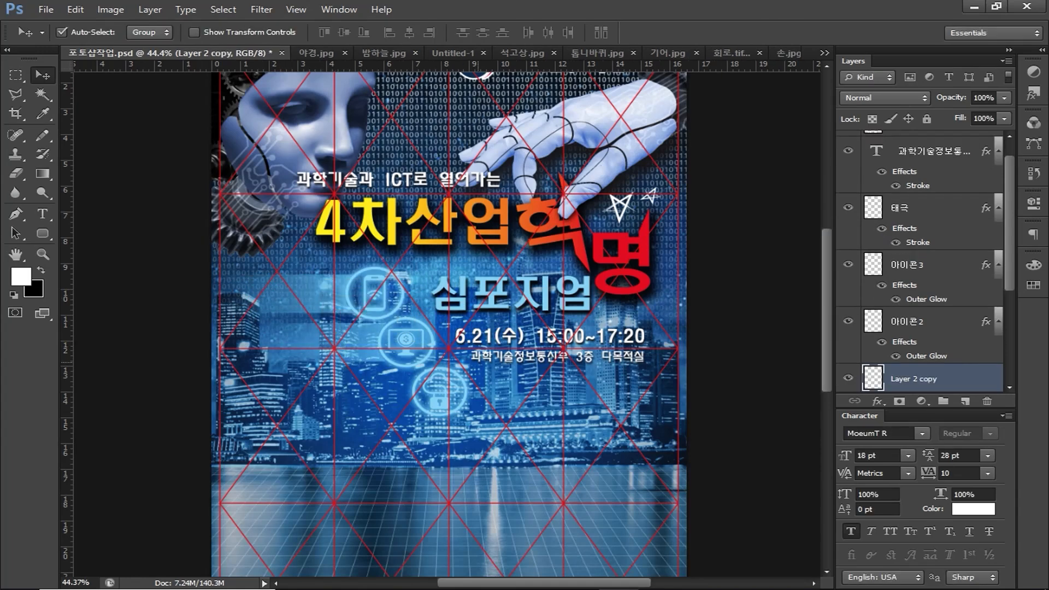
left_click_drag(347, 349, 380, 399)
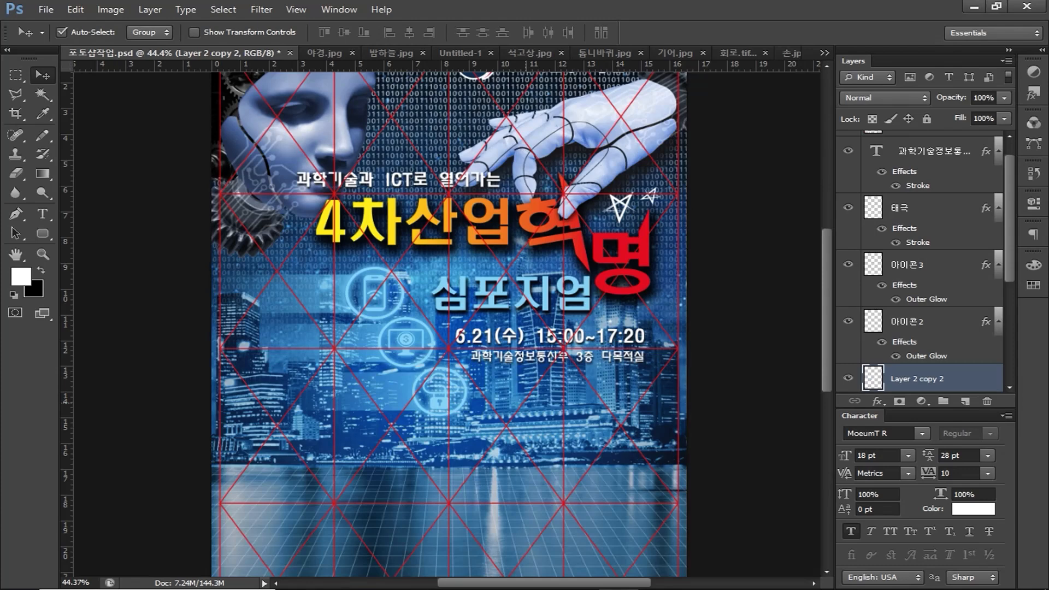
Step: Rename the original banner layer and its two copies as 아이콘상자1, 아이콘상자2 and 아이콘상자3
scroll(923, 262, "down", 3)
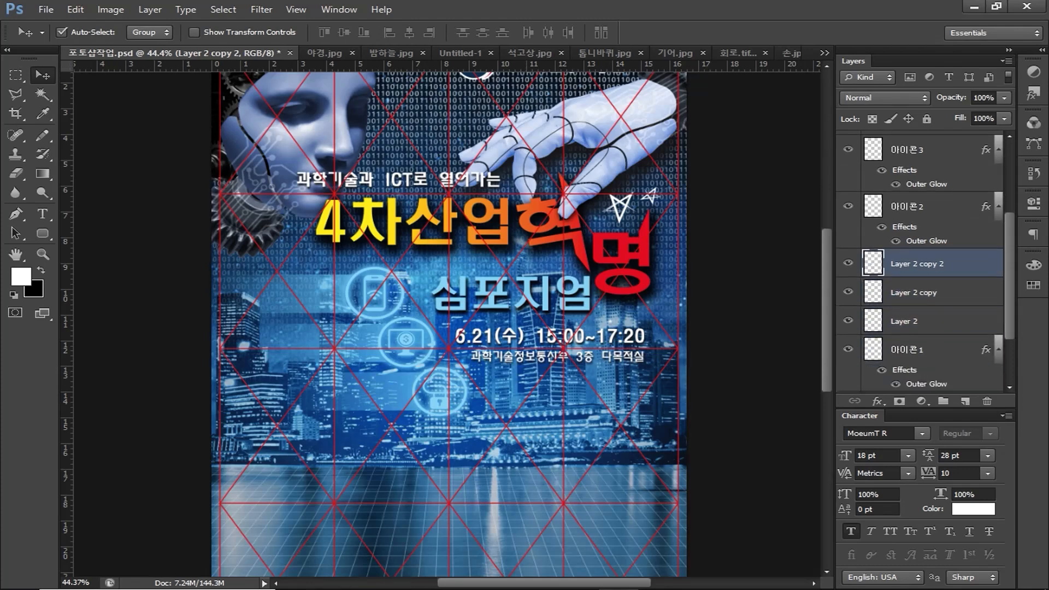
double_click(904, 321)
type("아이")
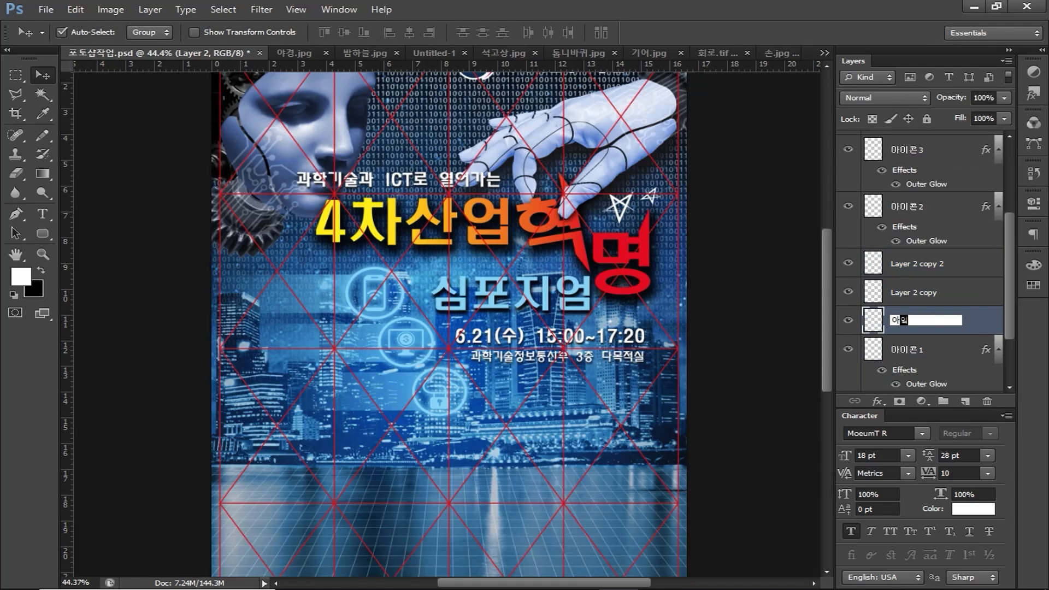
type("콘상자1")
key("shift+Tab")
type("아이콘사")
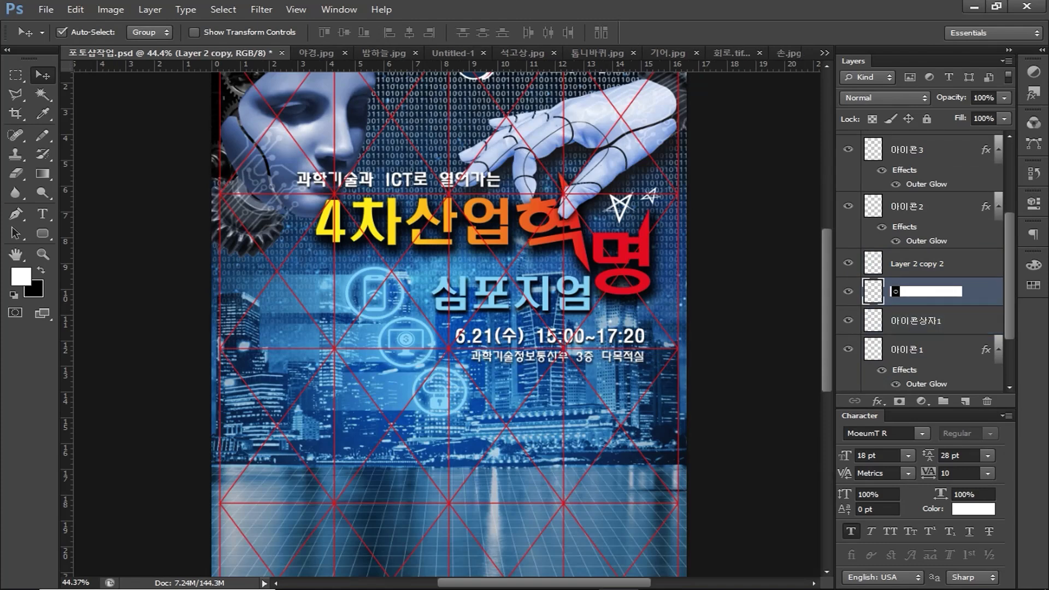
type("ㅇ자2")
key("shift+Tab")
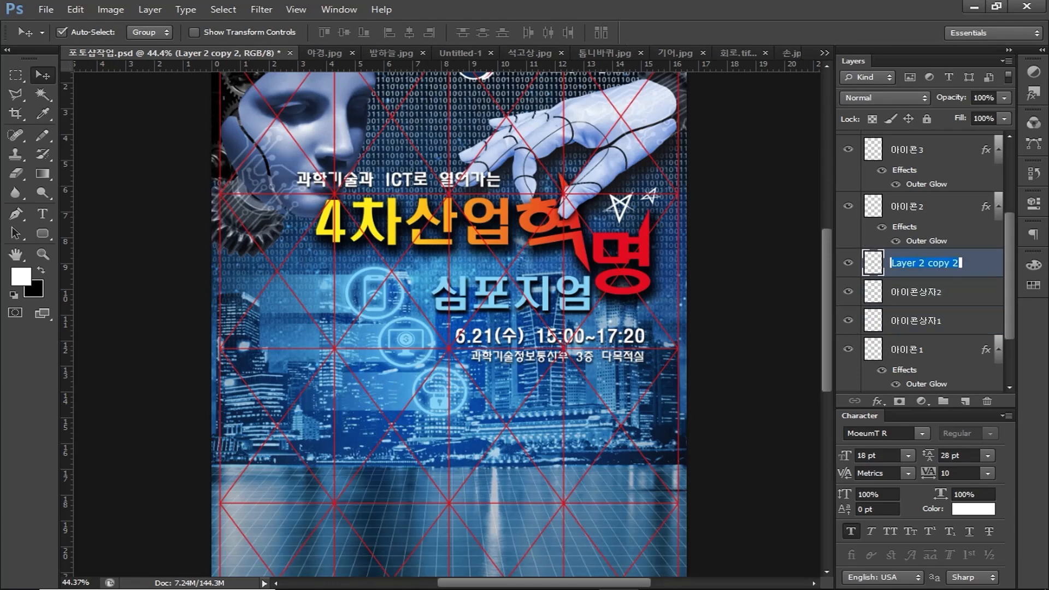
type("아이콘상자3")
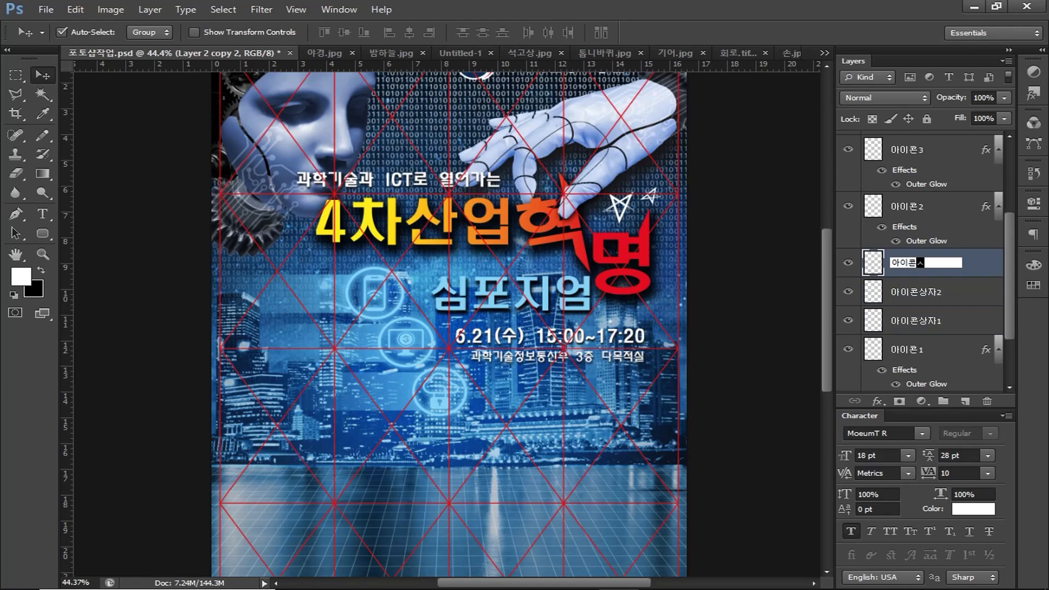
key("Return")
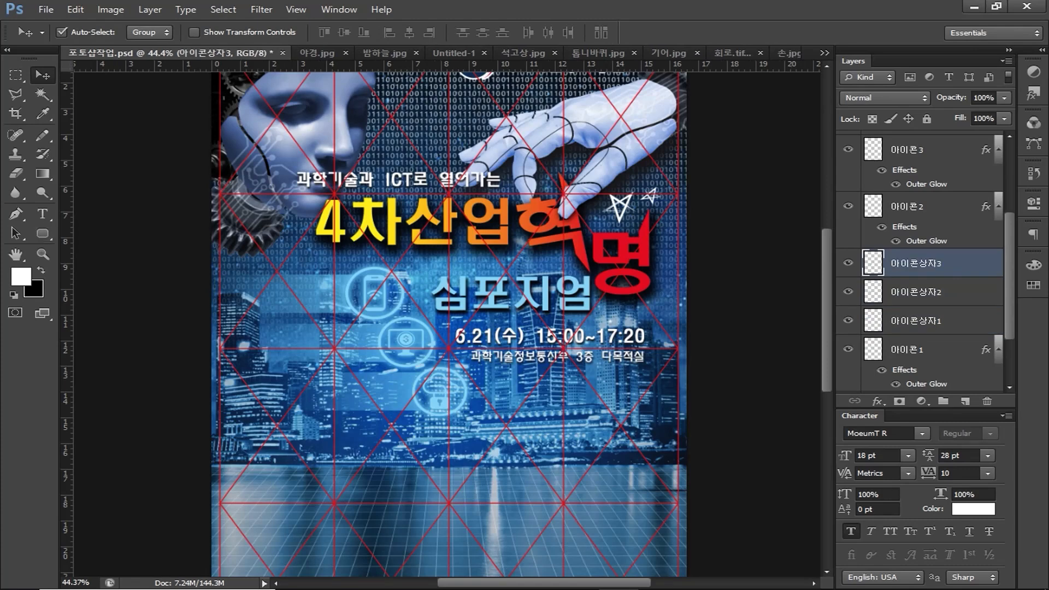
Step: Add the text "IoT 규제개선" over the banner next to the smartphone icon
key("t")
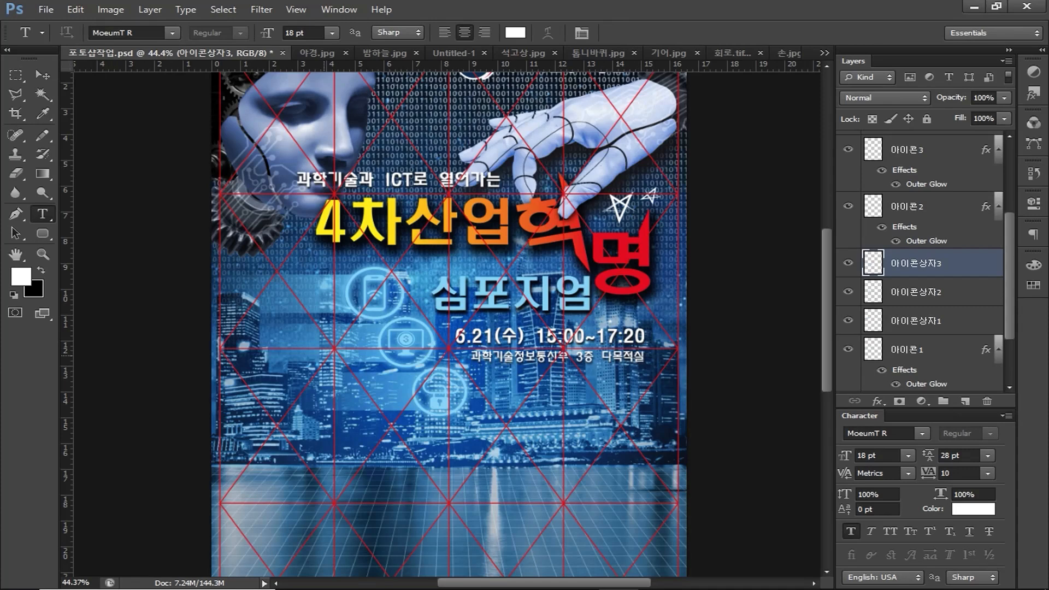
left_click(260, 297)
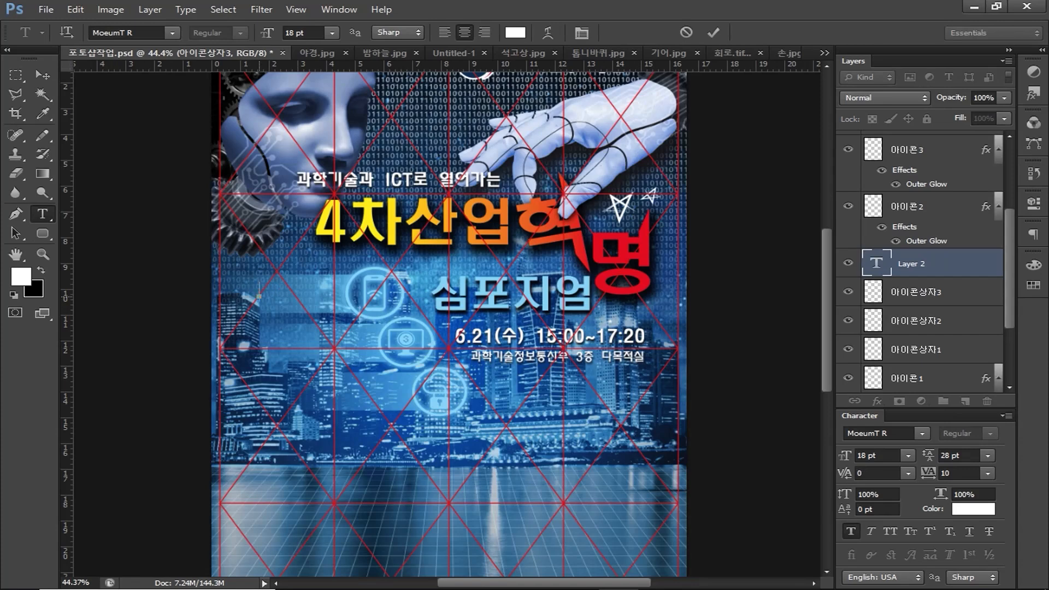
type("IoT 규제개선")
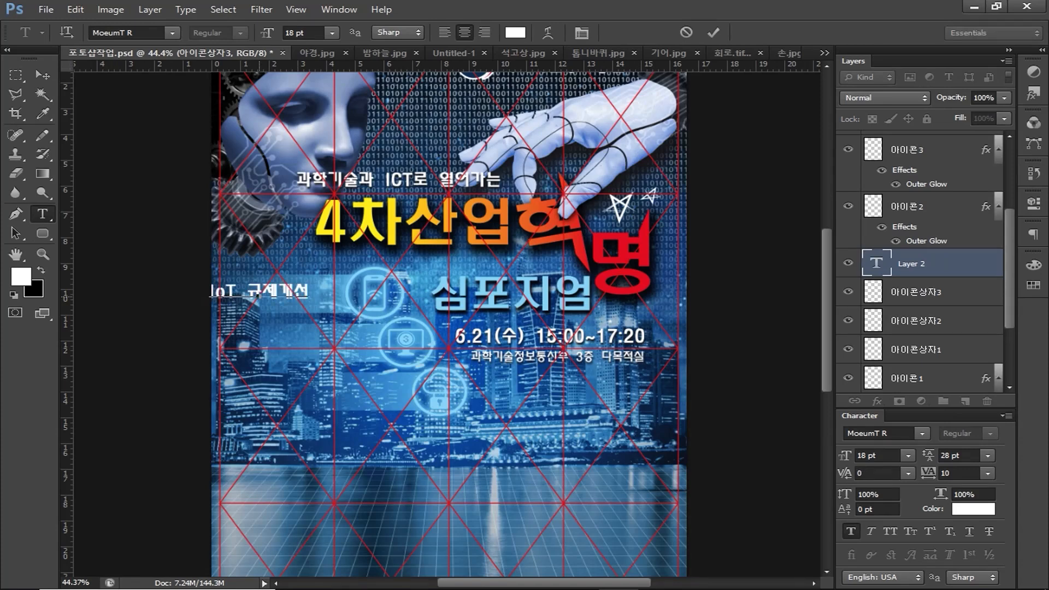
Step: Set the IoT 규제개선 text colour to 29% cyan and move the text right so it sits on the banner beside the smartphone icon
key("shift+Left")
key("shift+Left")
key("shift+Left")
key("shift+Left")
key("shift+Left")
key("shift+Left")
key("shift+Left")
key("shift+Left")
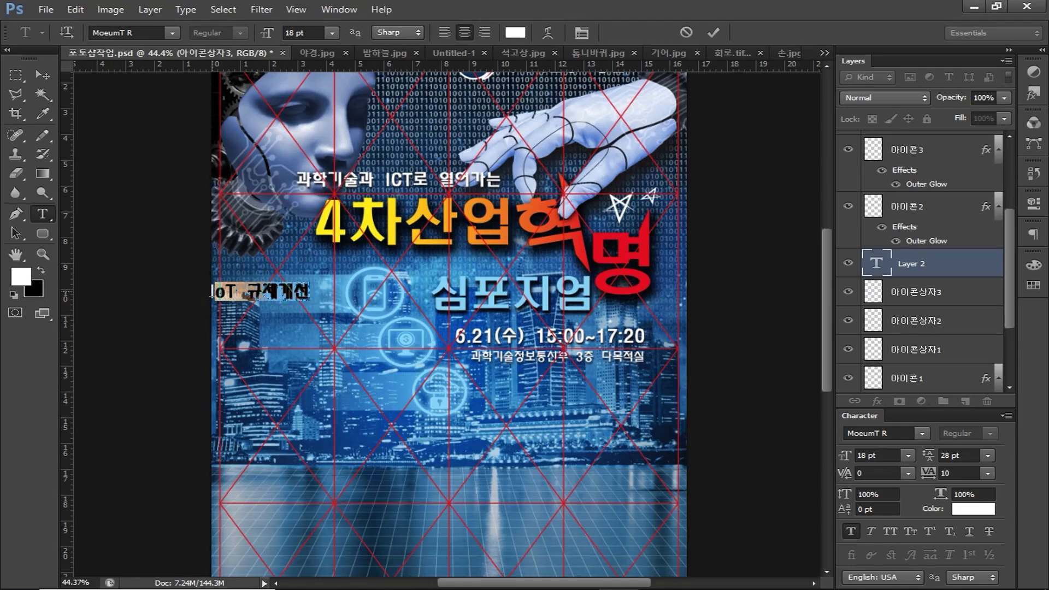
left_click(515, 33)
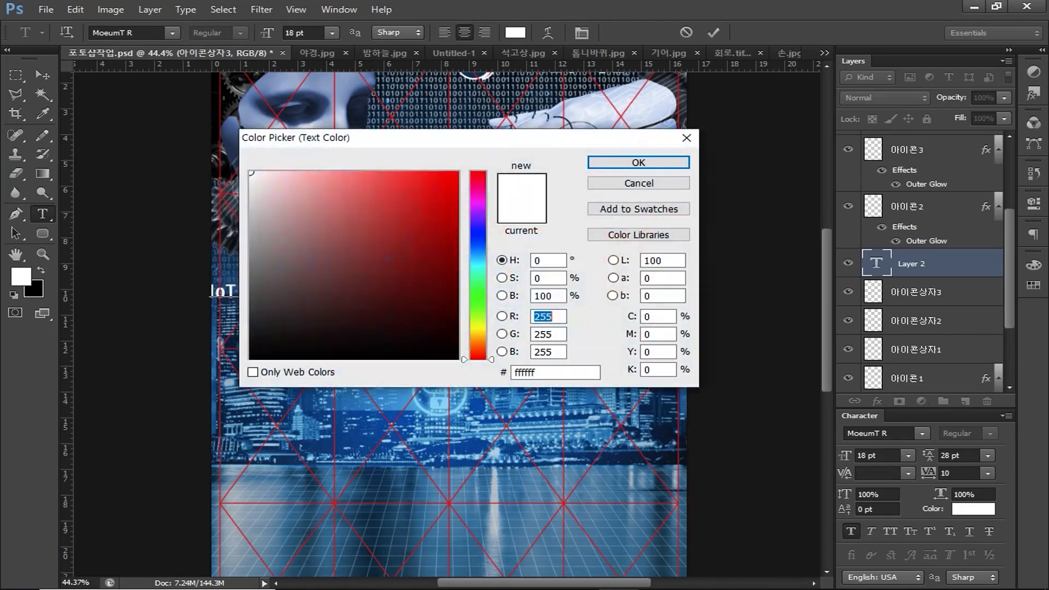
double_click(660, 316)
type("29")
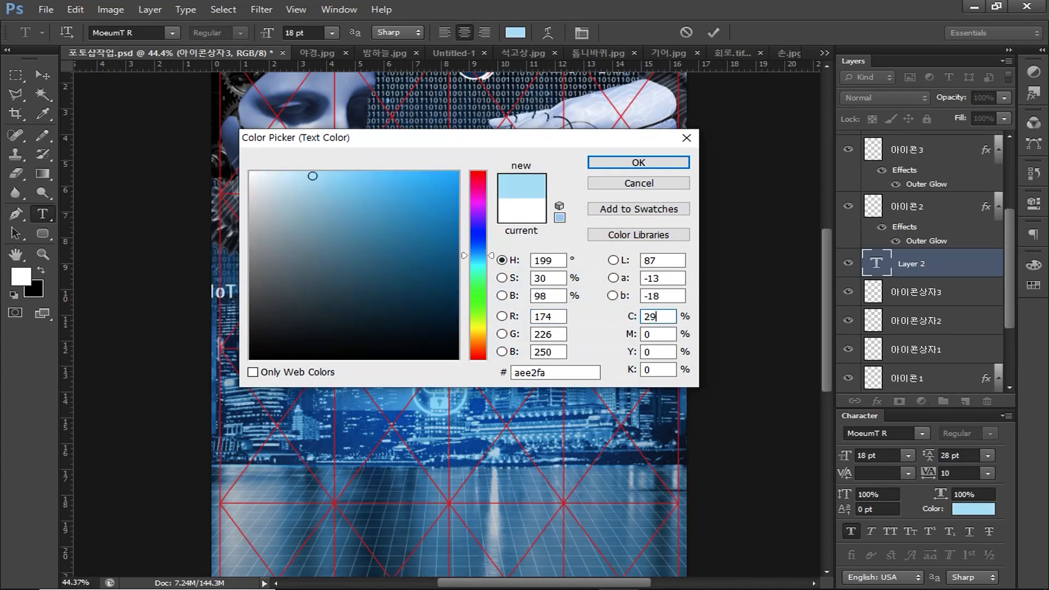
key("Return")
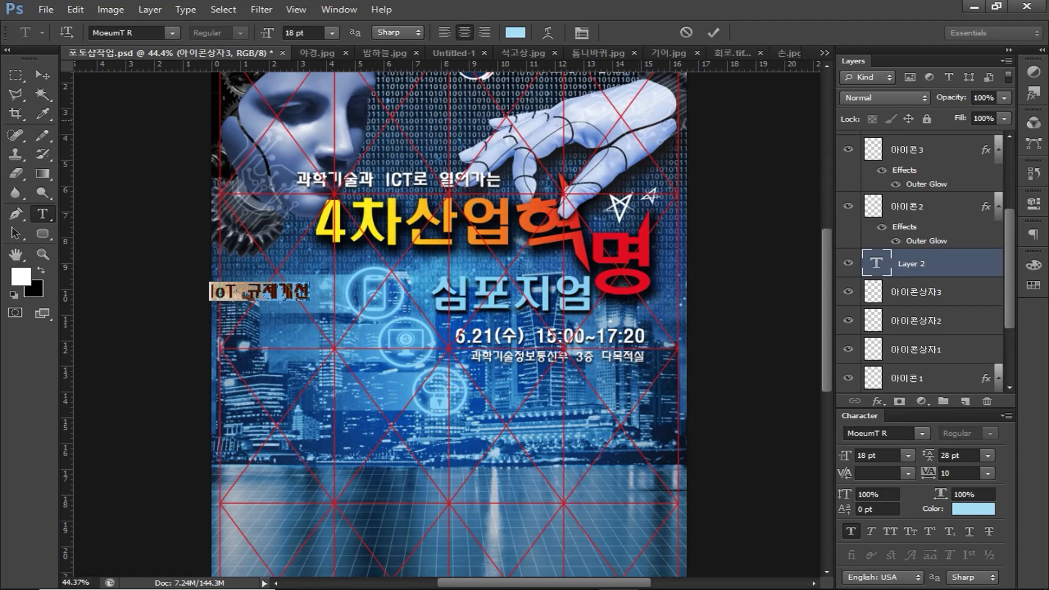
left_click(42, 75)
left_click_drag(274, 290, 301, 295)
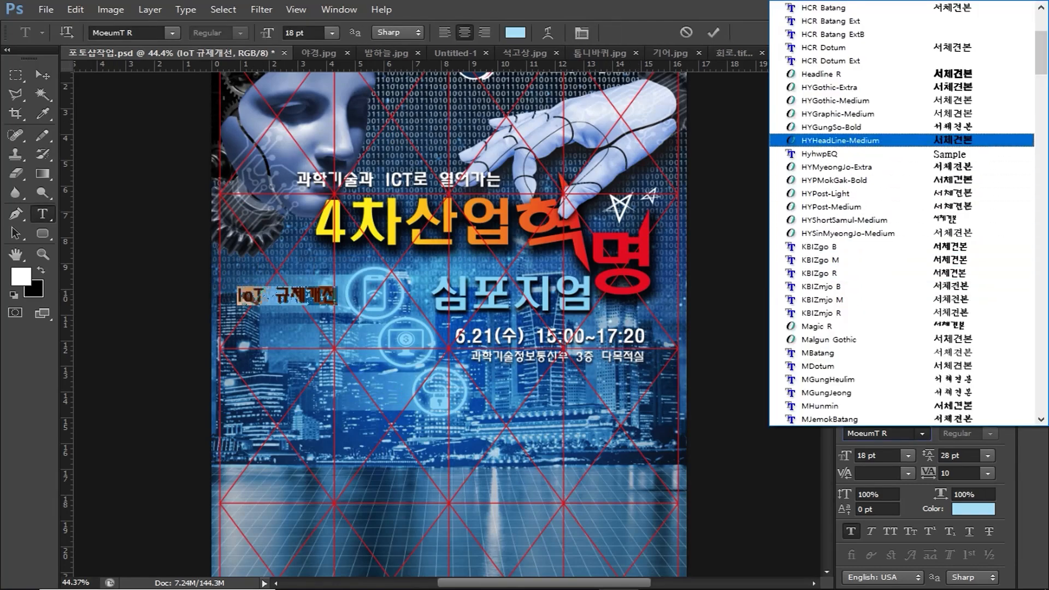
Step: Set the IoT 규제개선 caption's font to HYHeadLine-Medium and place two copies of it on the banners beside the monitor and cloud lock icons
key("Return")
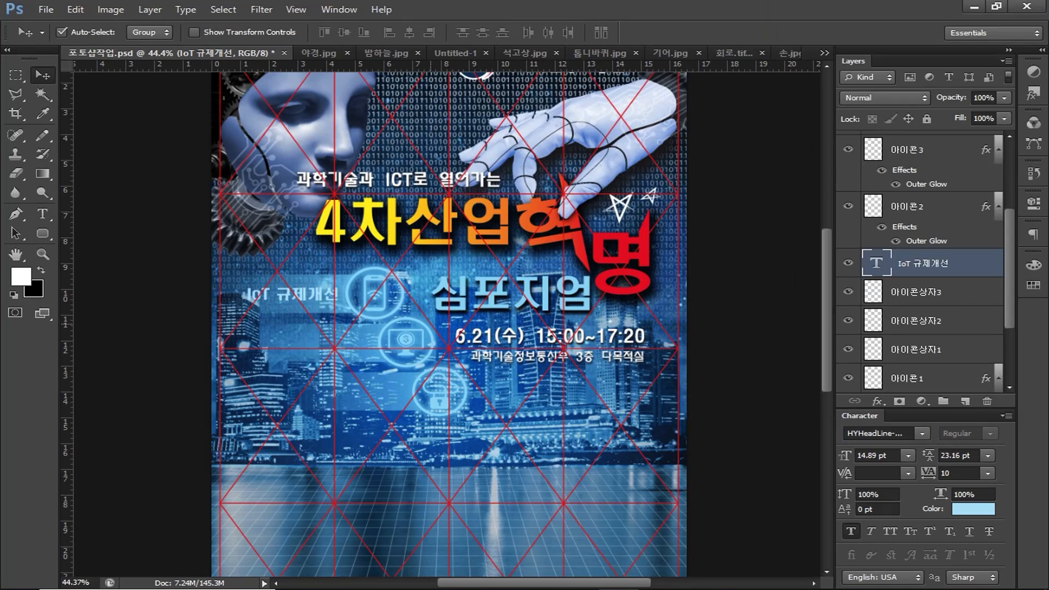
key("ctrl+j")
key("ctrl+j")
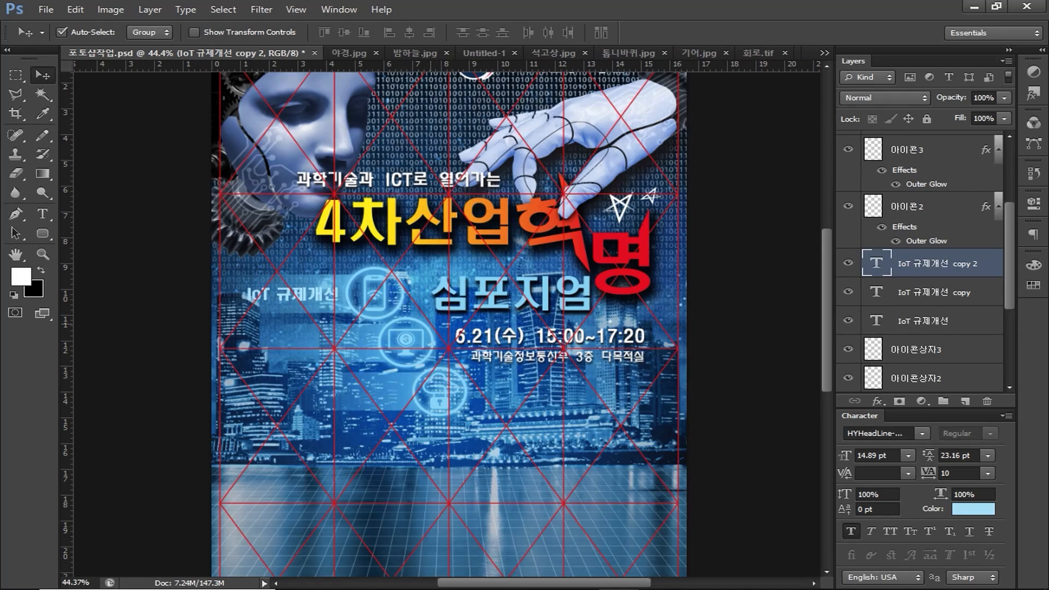
left_click_drag(307, 295, 344, 345)
left_click_drag(316, 295, 382, 392)
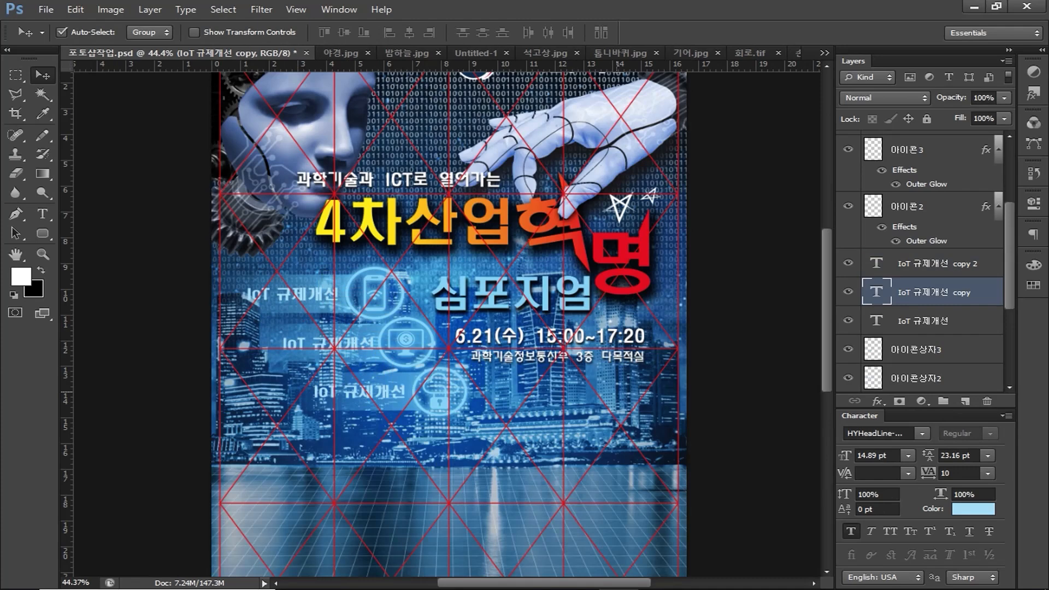
Step: Change the caption beside the monitor icon to "020 규제개선" and the one beside the cloud lock icon to "클라우드 규제개선"
key("t")
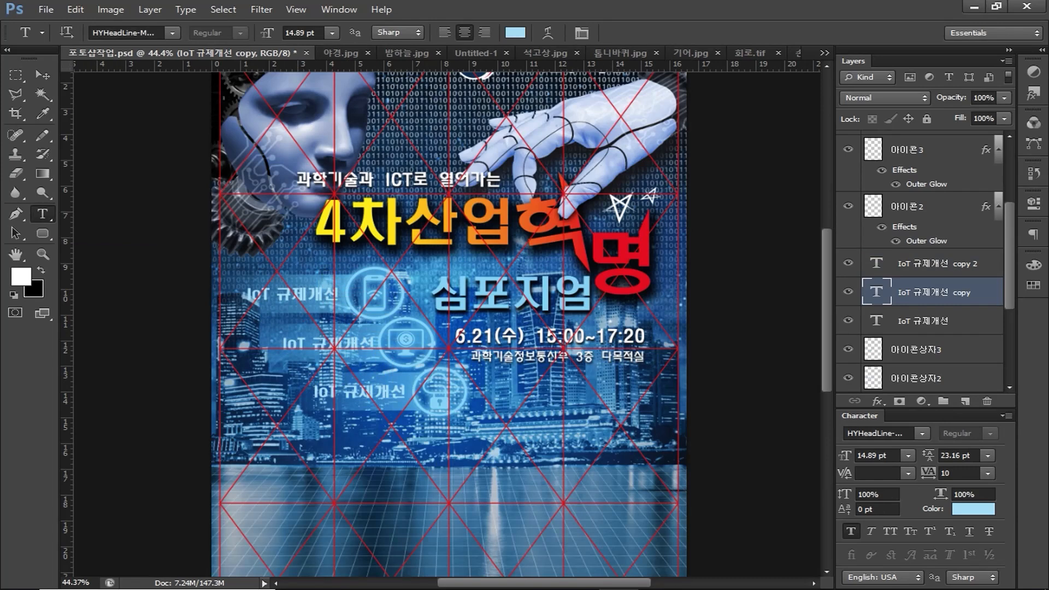
triple_click(326, 344)
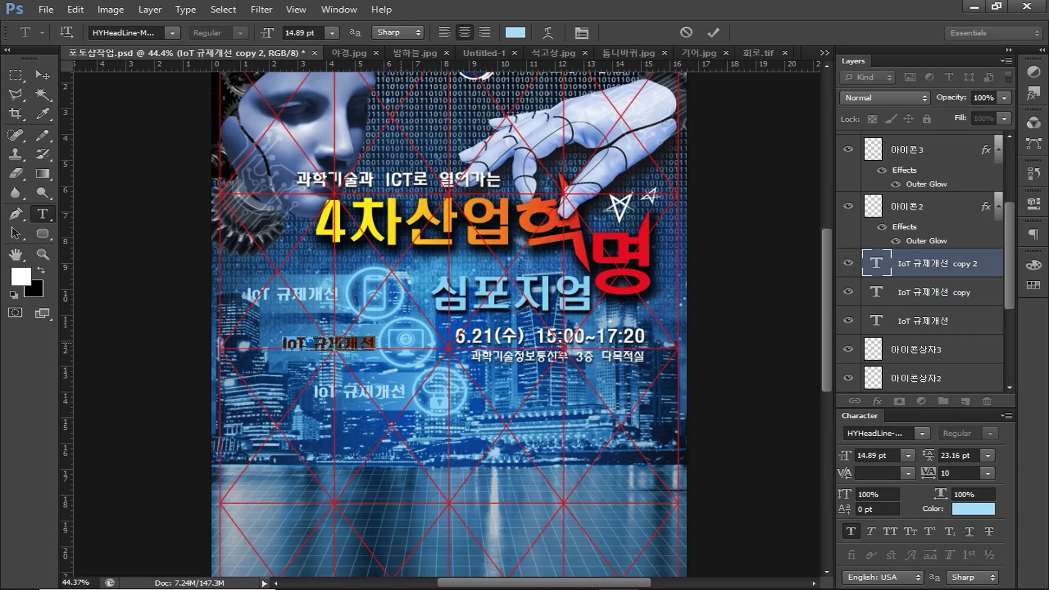
type("O2O 규제개선")
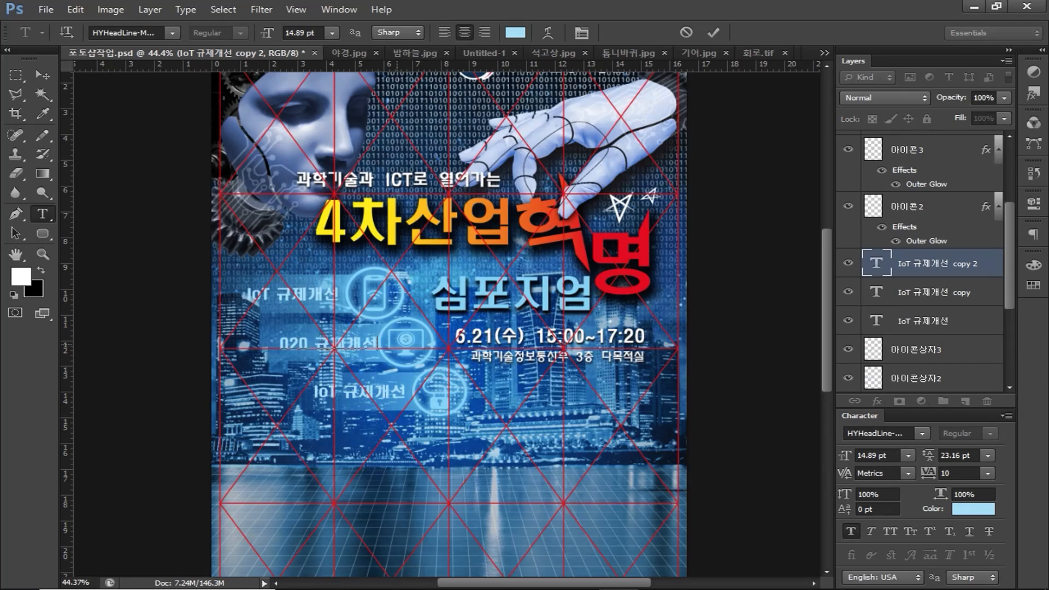
left_click_drag(413, 394, 314, 393)
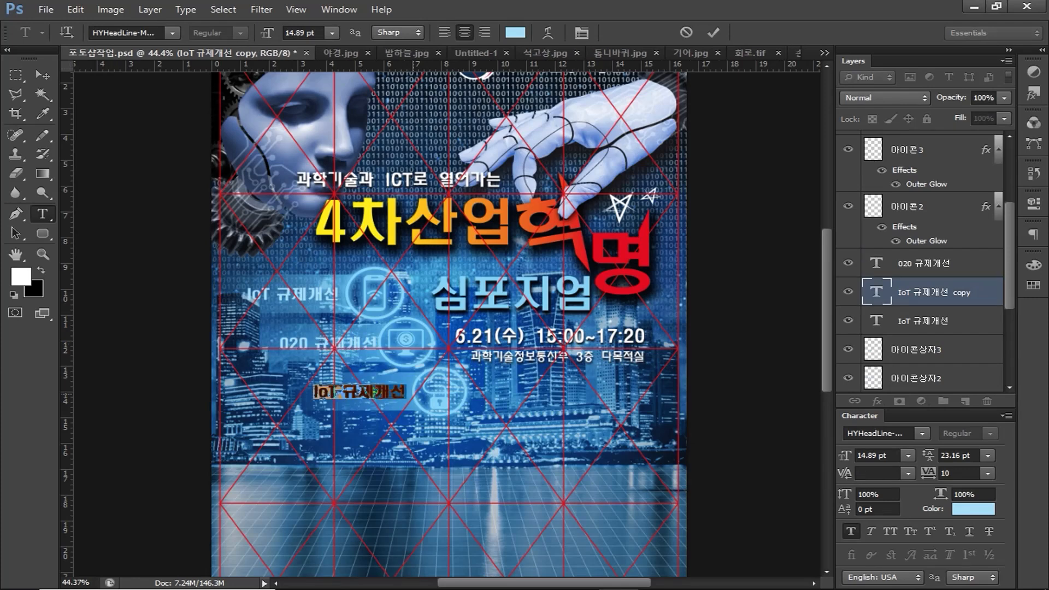
type("클라우드")
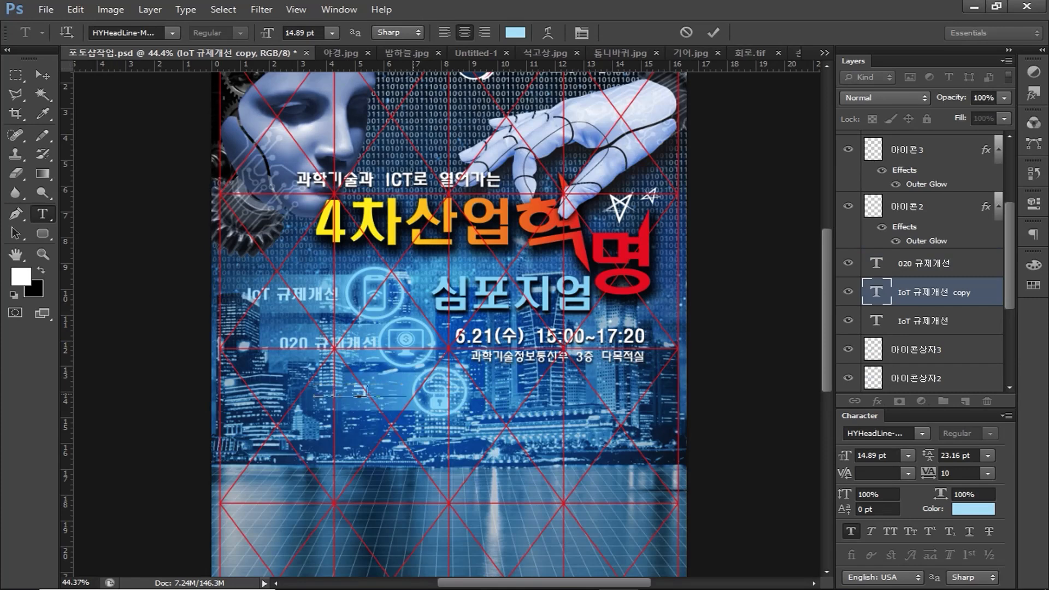
type(" ㄱ")
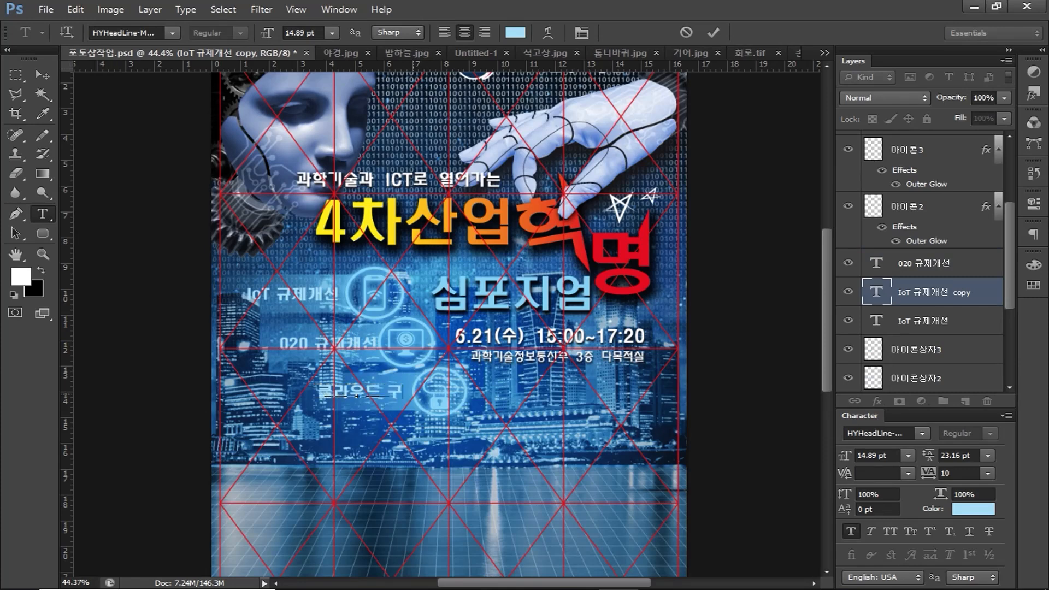
type("ㅠ제개선")
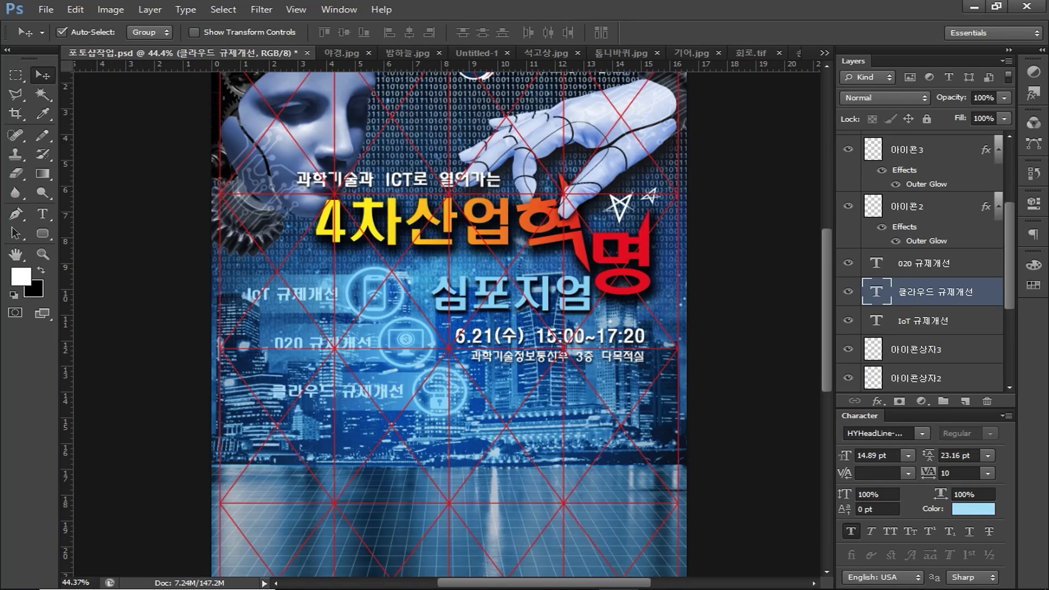
Step: Add a drop shadow with Normal blend mode and 100% opacity to the IoT 규제개선 text layer
left_click(923, 321)
double_click(970, 321)
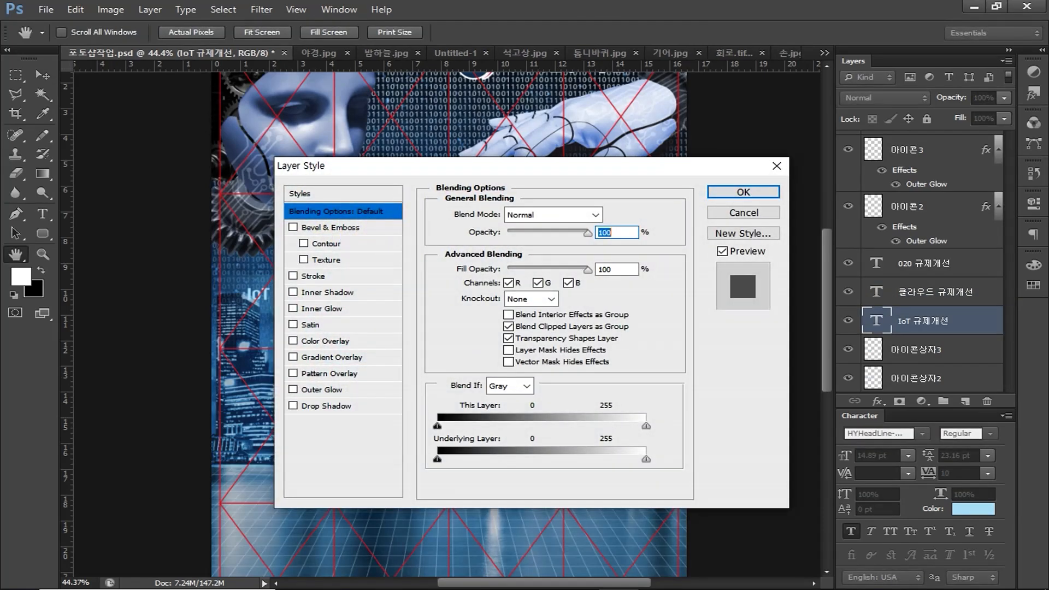
left_click(293, 406)
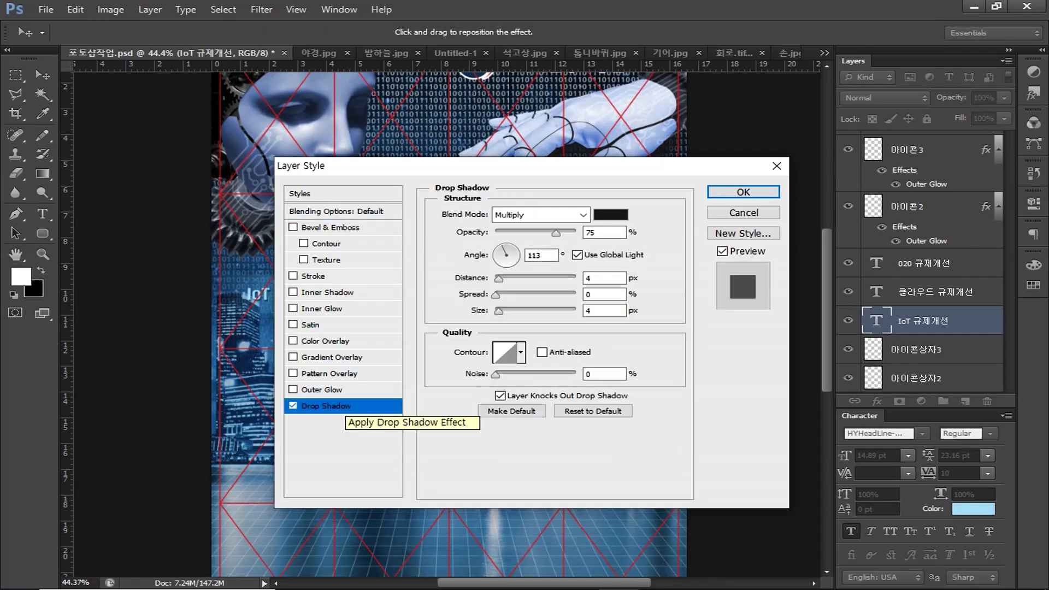
left_click(538, 214)
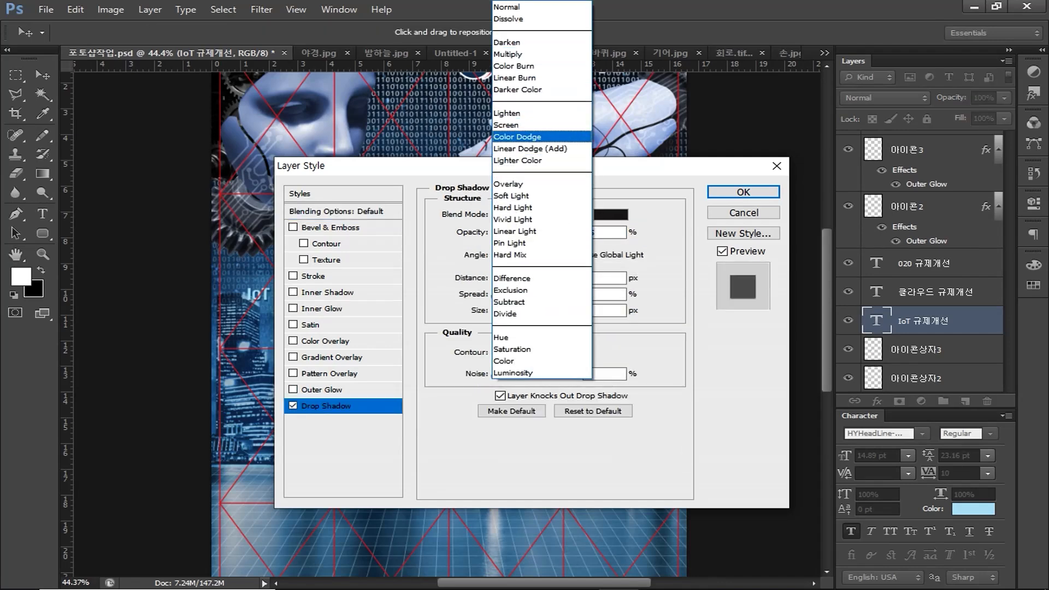
left_click(538, 7)
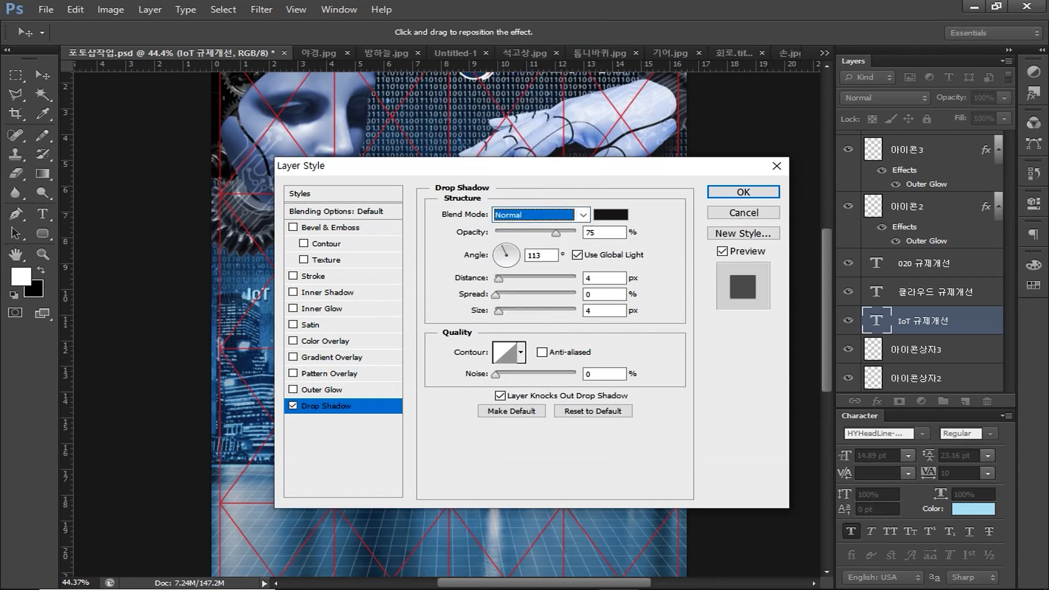
left_click_drag(556, 233, 576, 233)
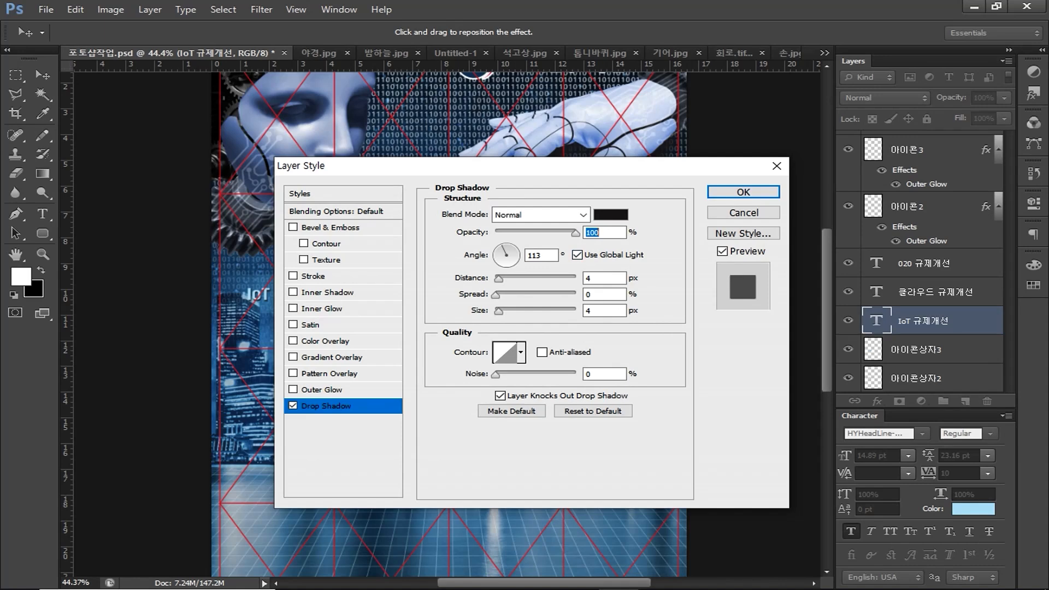
Step: Set the drop shadow's distance and size to 5 px and copy the effect to the other two caption layers
double_click(589, 278)
type("5")
double_click(589, 310)
type("5")
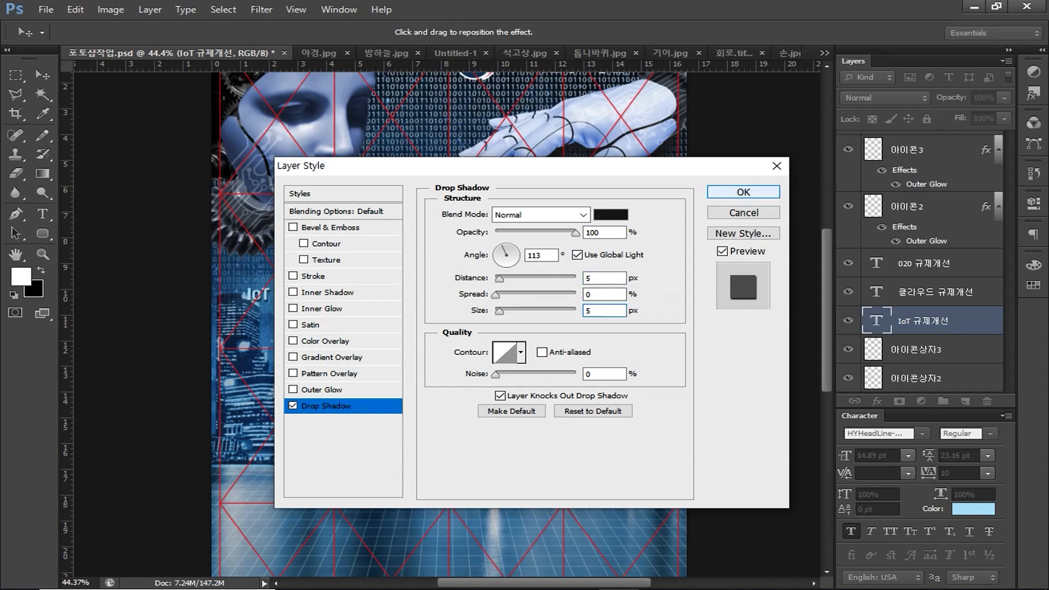
key("Return")
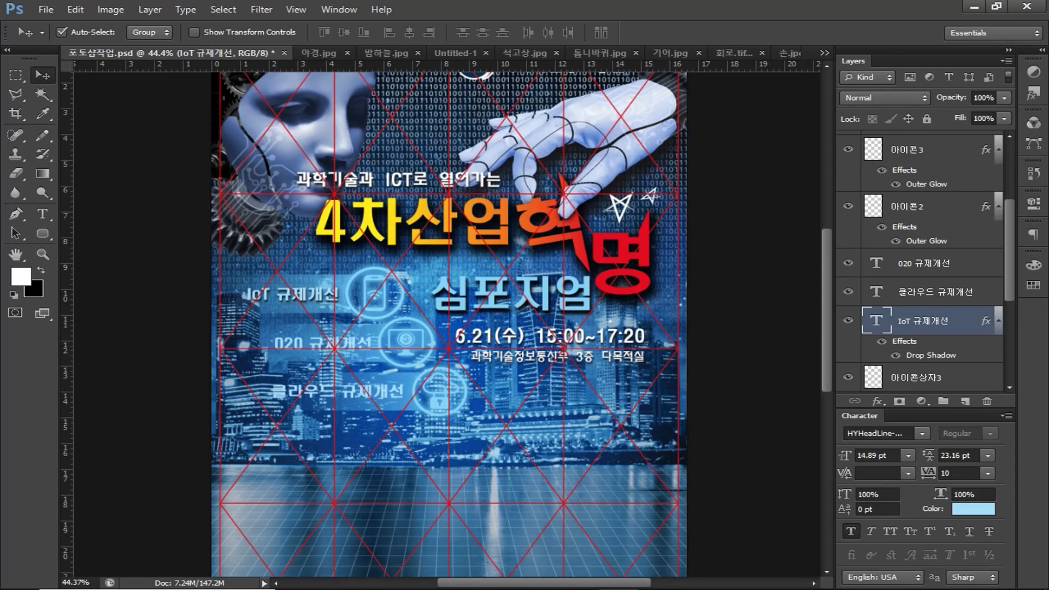
left_click_drag(986, 321, 990, 296)
left_click_drag(986, 349, 987, 265)
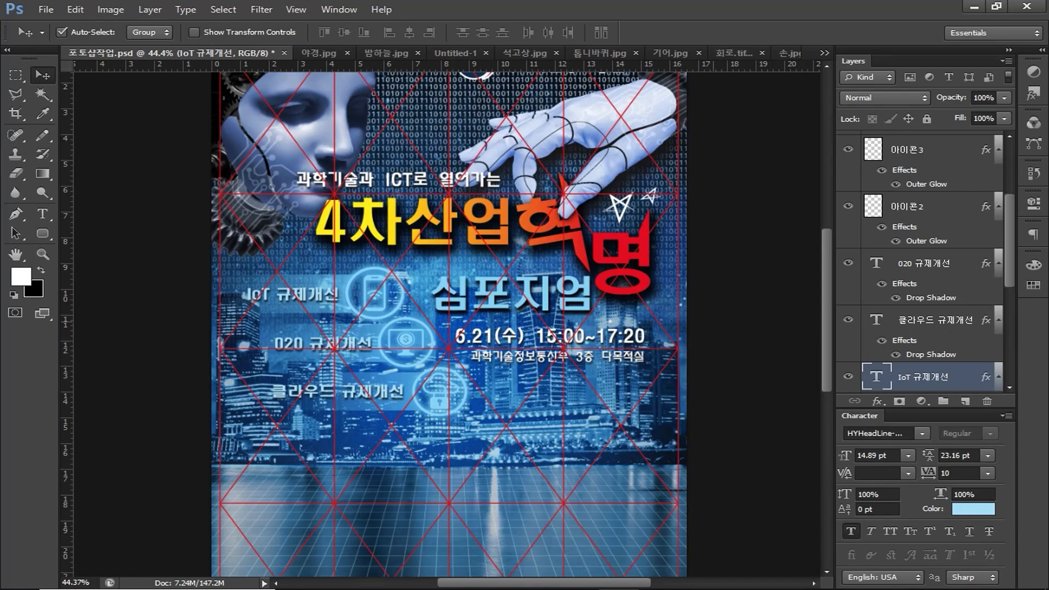
Step: Group the IoT 규제개선 text layer and name the group 중앙 아이콘
key("ctrl+g")
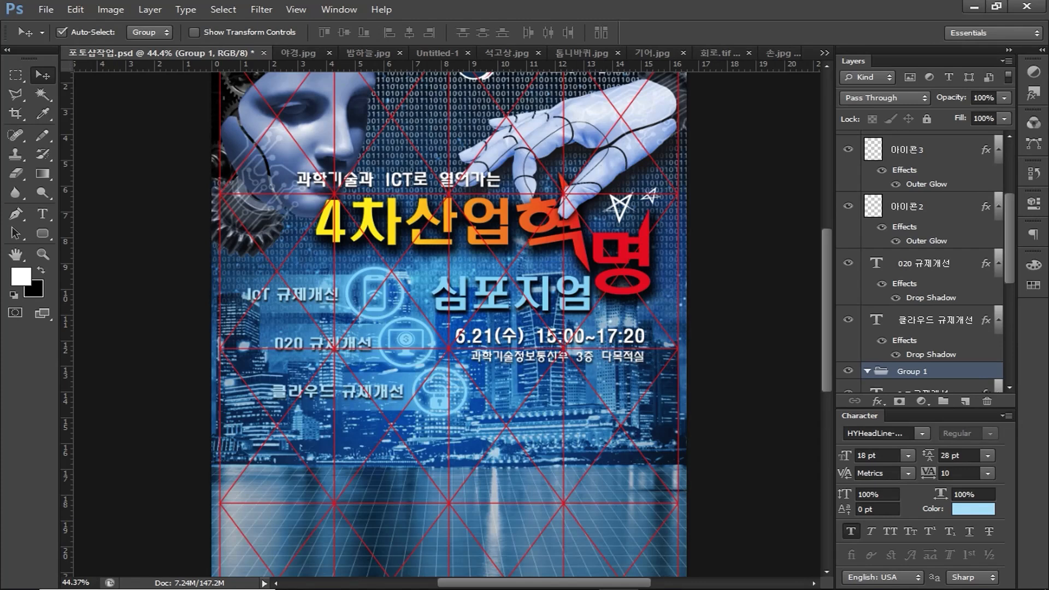
double_click(912, 372)
type("중앙 아이콘")
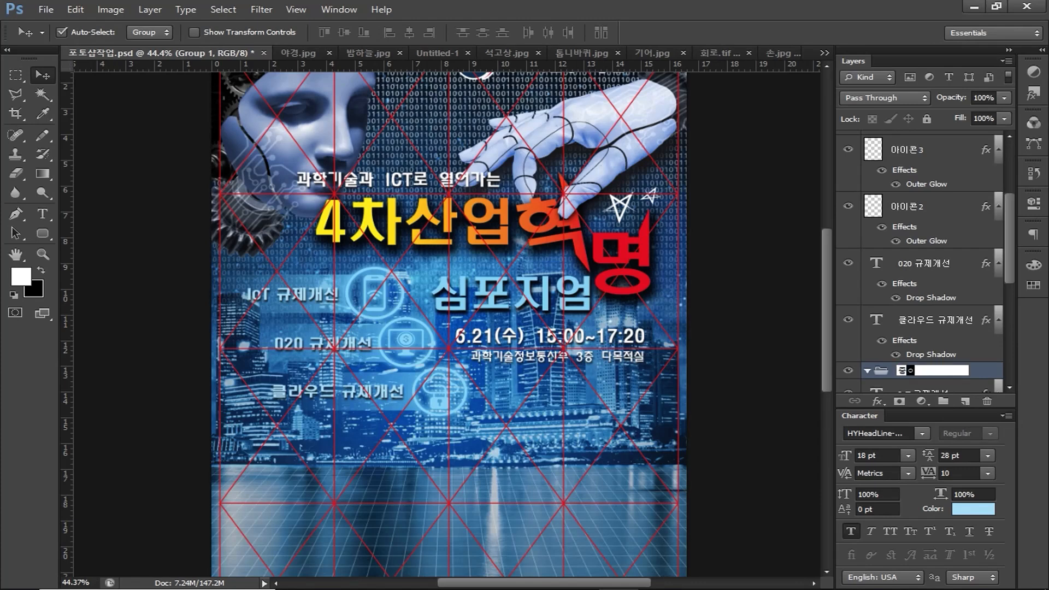
key("Return")
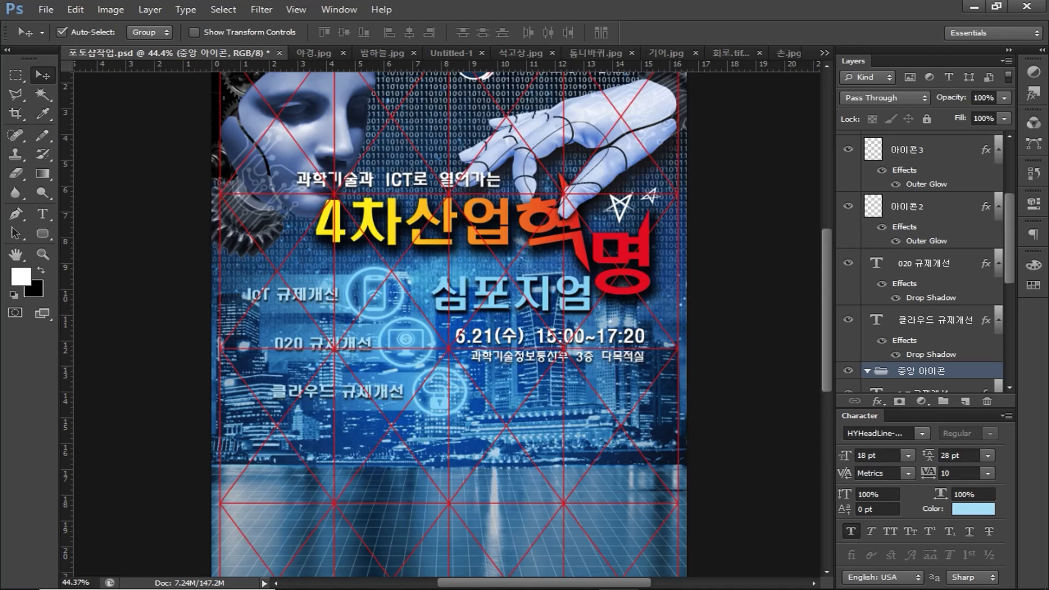
Step: Move the remaining icon, caption and banner layers into the 중앙 아이콘 group and collapse it above the 중앙문자 group
scroll(929, 173, "up", 1)
left_click(929, 173)
left_click(929, 231, "ctrl")
scroll(929, 259, "down", 1)
left_click(929, 259, "ctrl")
left_click(929, 316, "ctrl")
scroll(929, 273, "down", 5)
left_click(929, 228, "ctrl")
left_click(929, 286, "ctrl")
scroll(930, 279, "down", 3)
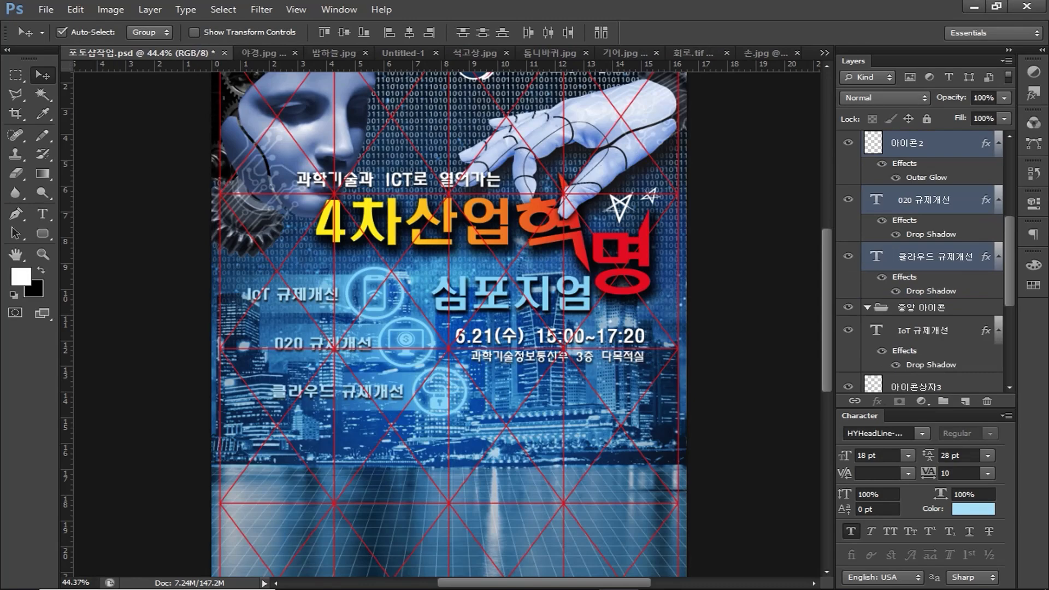
left_click(929, 272, "ctrl")
left_click(929, 270, "ctrl")
left_click(929, 298, "ctrl")
left_click(929, 327, "ctrl")
scroll(929, 306, "down", 3)
left_click(929, 271, "ctrl")
scroll(929, 271, "up", 4)
left_click_drag(929, 243, 929, 221)
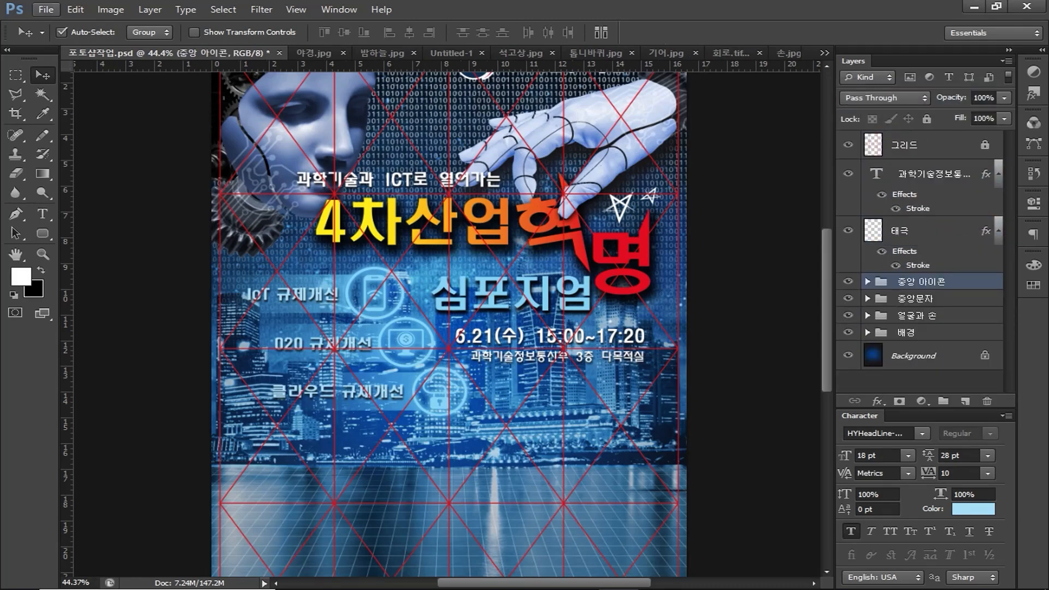
Step: Open 손바닥.jpg and convert its background into a regular layer named Layer 0
left_click(46, 9)
left_click(63, 39)
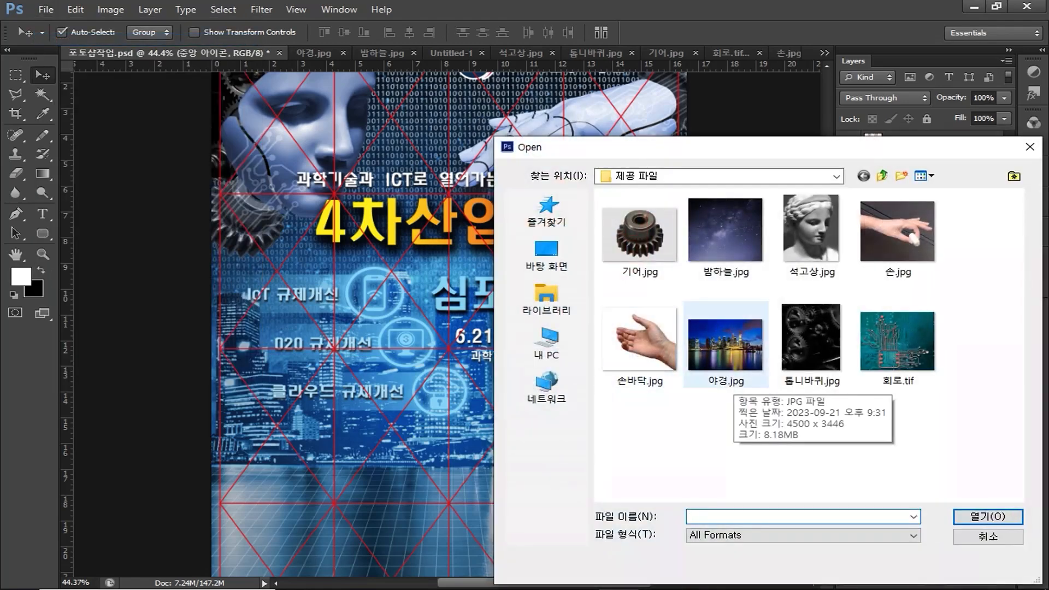
left_click(639, 338)
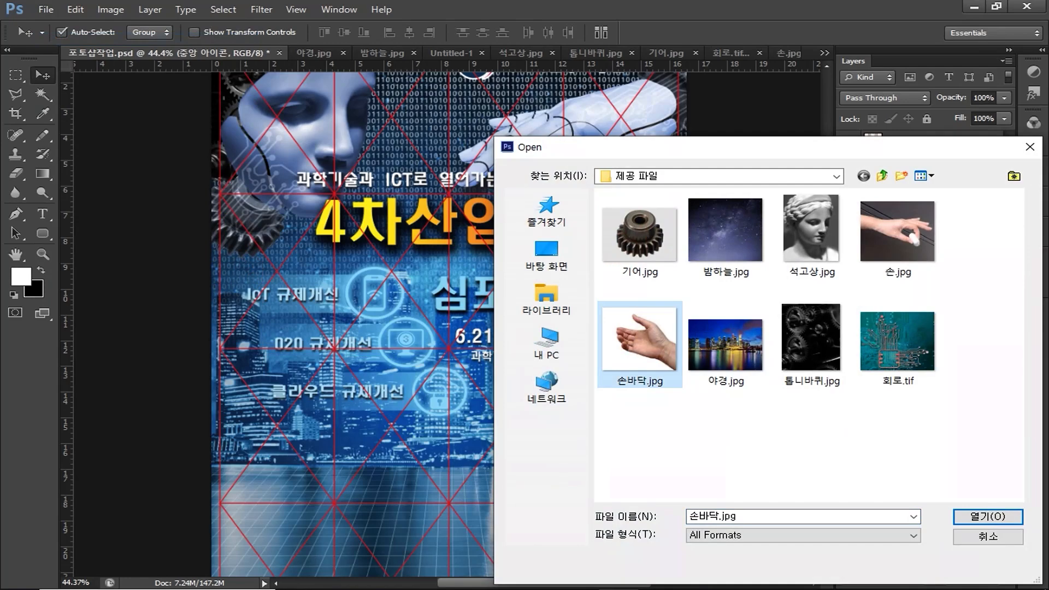
left_click(988, 517)
key("w")
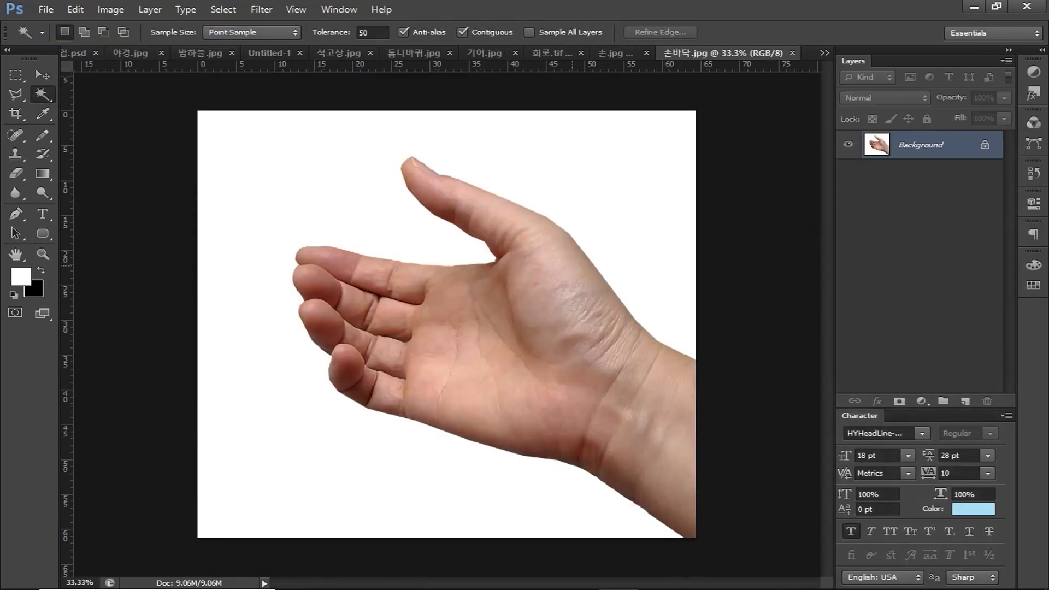
double_click(921, 145)
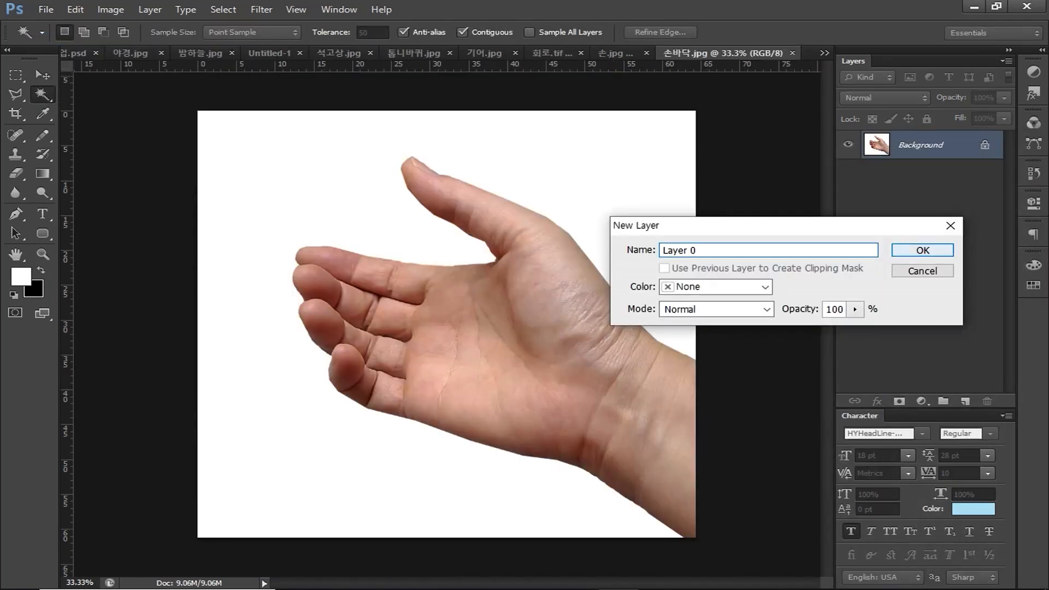
left_click(923, 251)
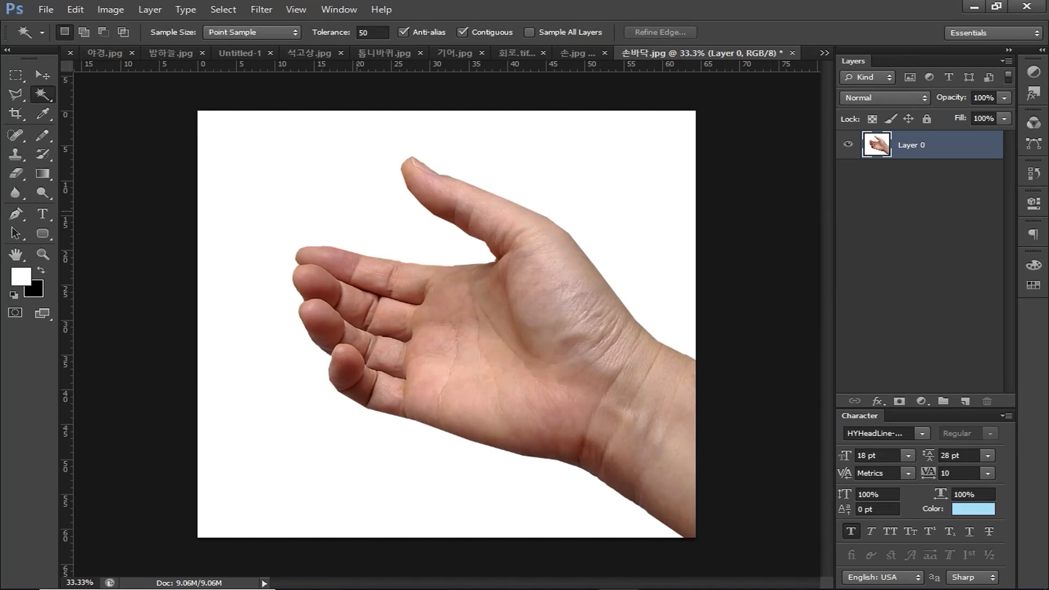
Step: Select the hand by inverting a Magic Wand selection of the white background and paste it into the 포토샵작업.psd poster
left_click(357, 212)
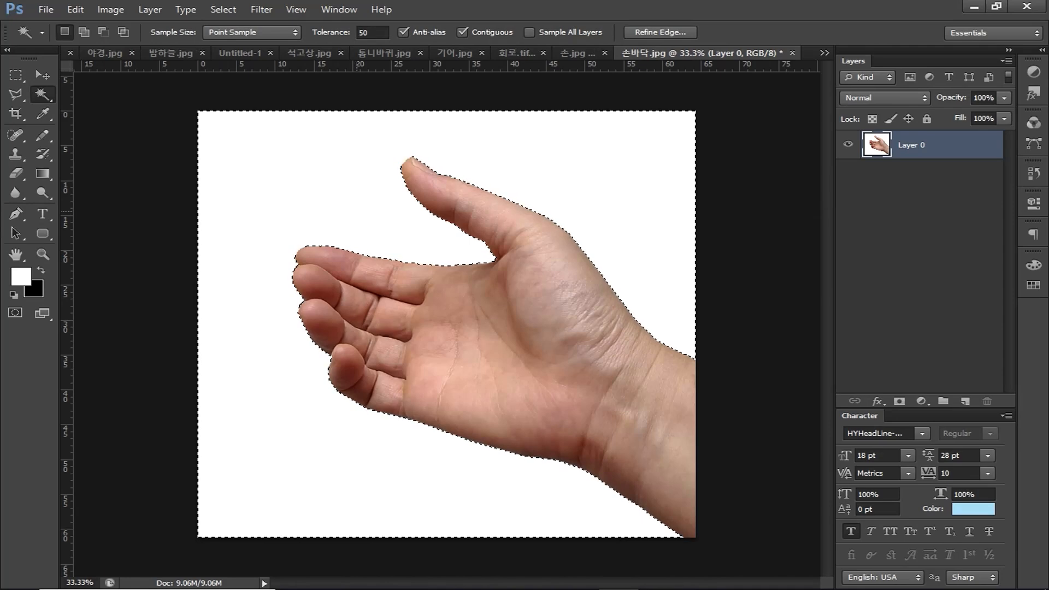
key("ctrl+shift+i")
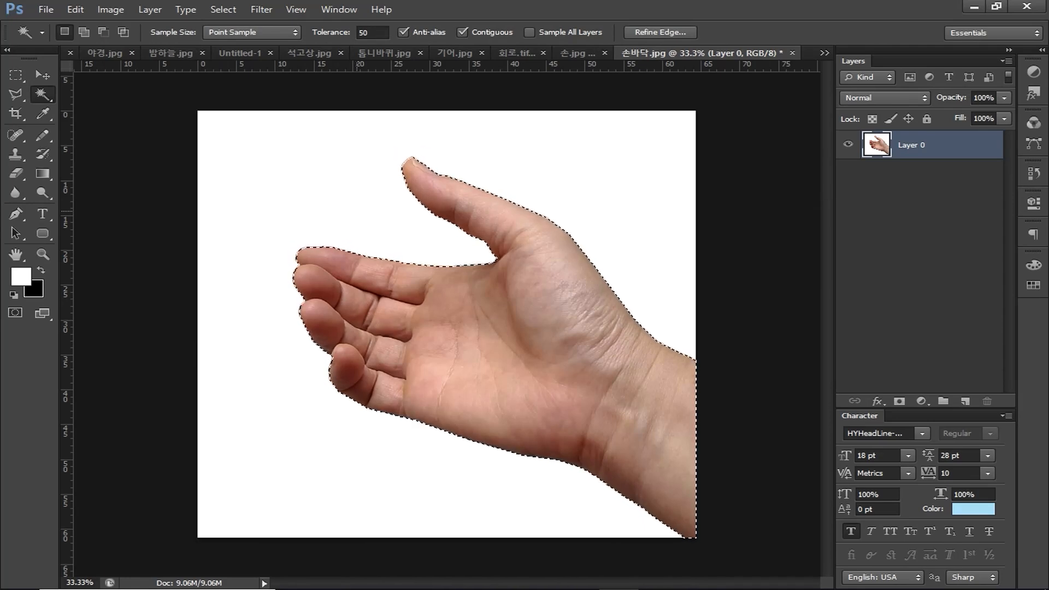
key("ctrl+Tab")
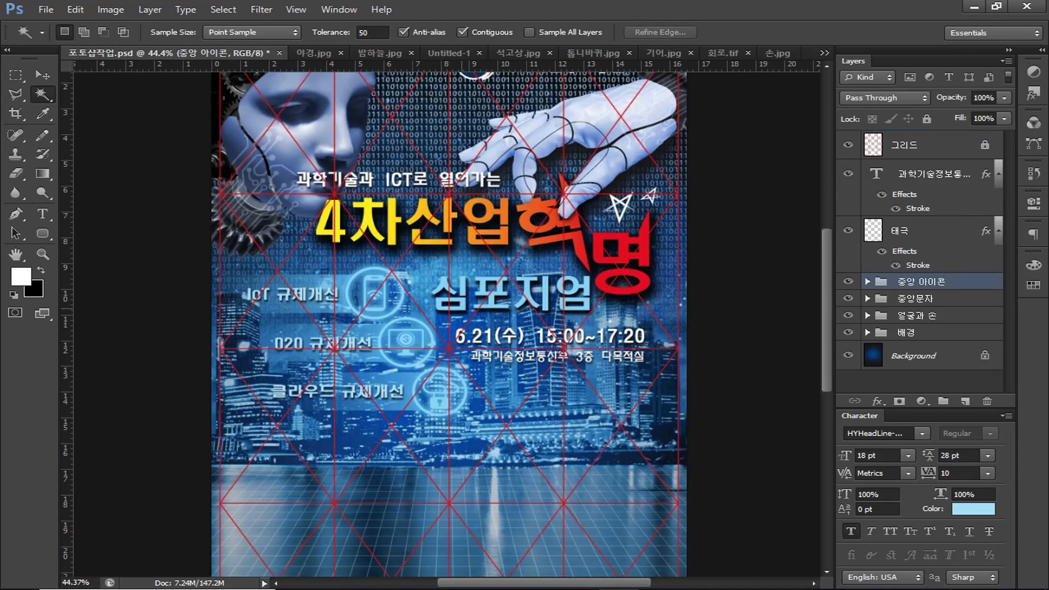
key("ctrl+v")
scroll(461, 309, "down", 5)
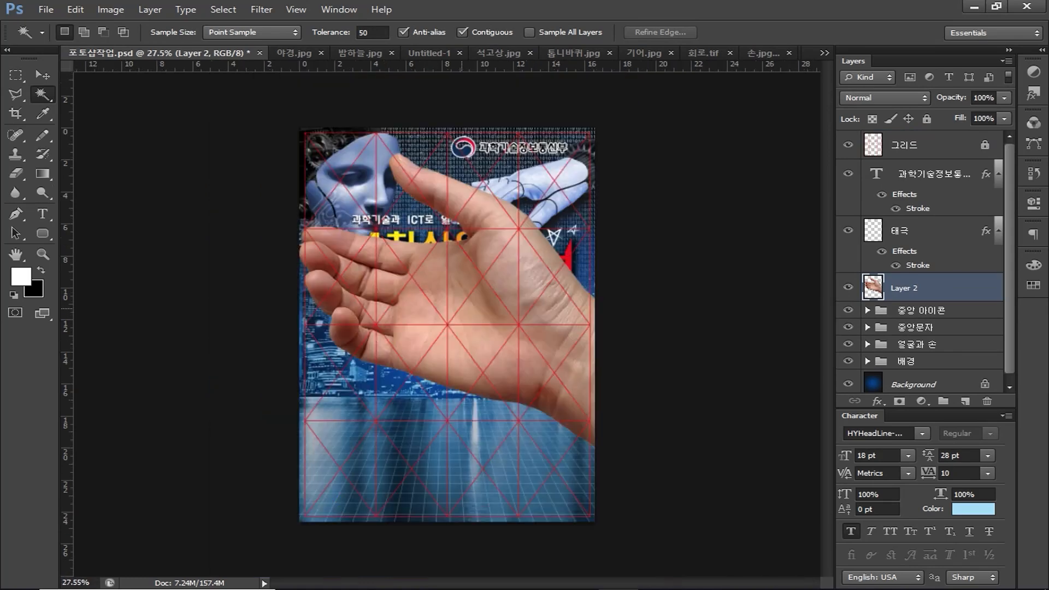
Step: Scale the pasted hand down and place it in the poster's lower-right corner with the wrist at the right edge
key("ctrl+t")
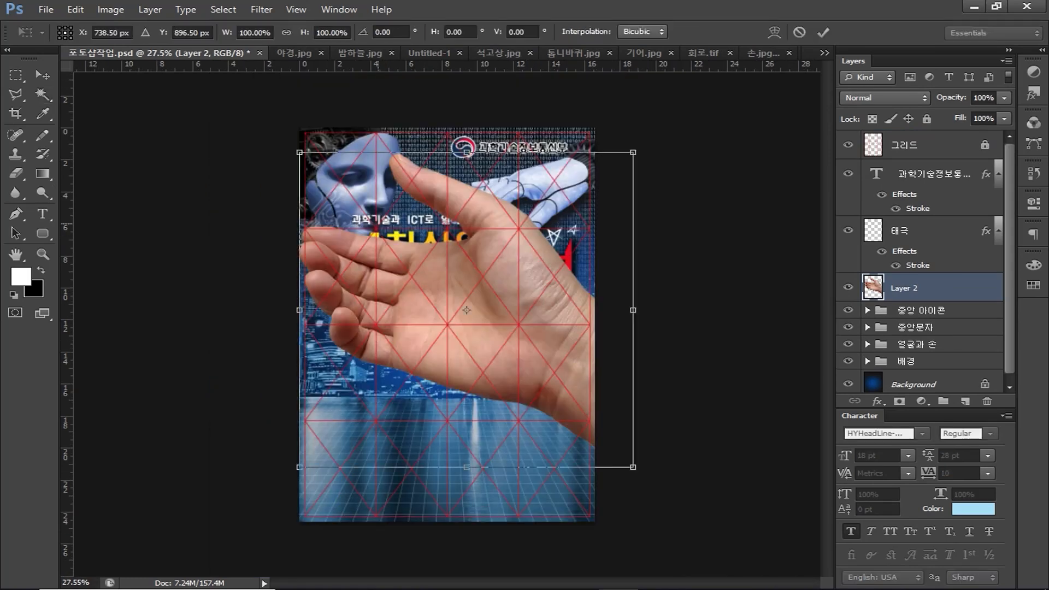
left_click_drag(299, 153, 492, 337)
left_click_drag(585, 392, 553, 454)
key("Return")
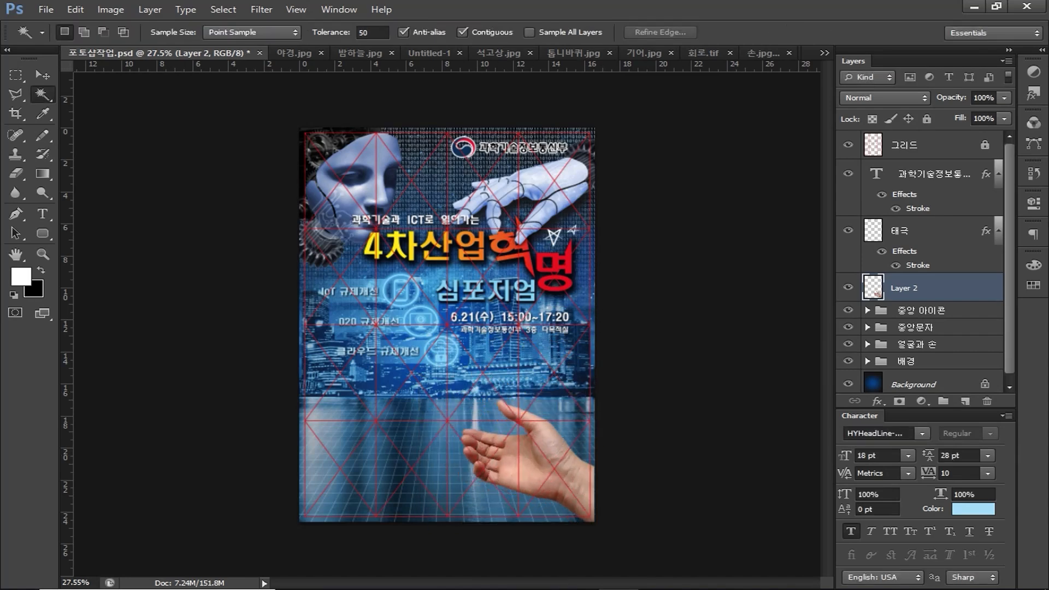
Step: Rename the pasted hand layer as 손바닥
double_click(904, 288)
type("손바닥")
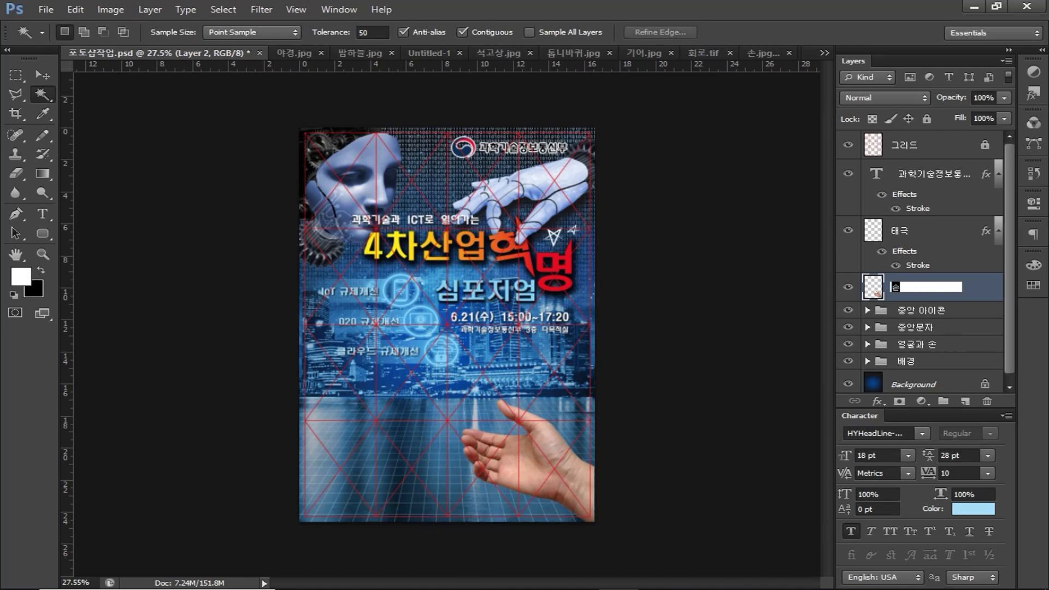
key("Return")
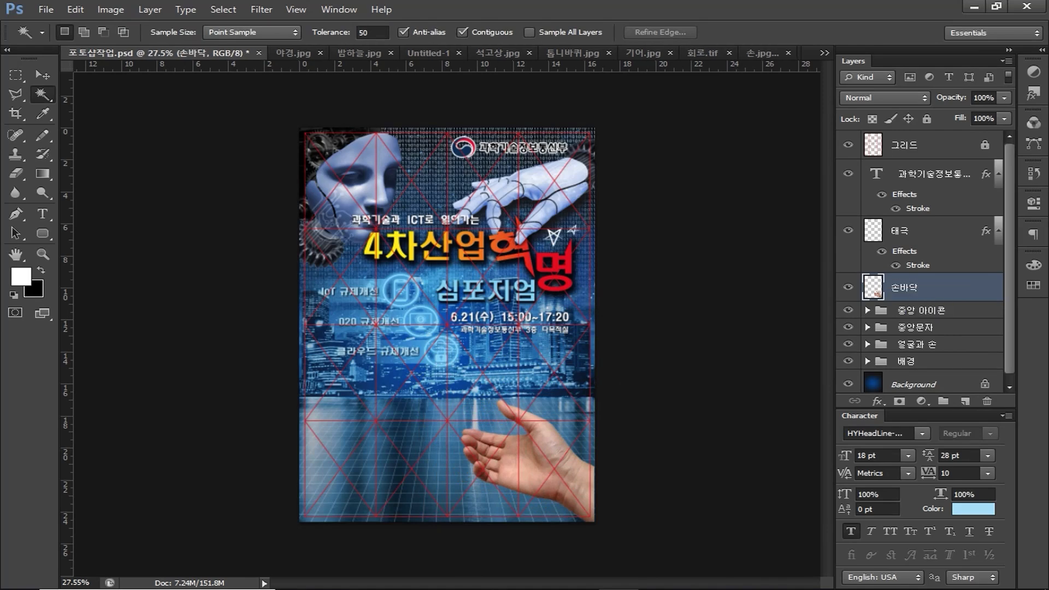
Step: Add a drop shadow to the 손바닥 layer with Overlay blending, distance 60 px, spread 30% and size 60 px
double_click(954, 288)
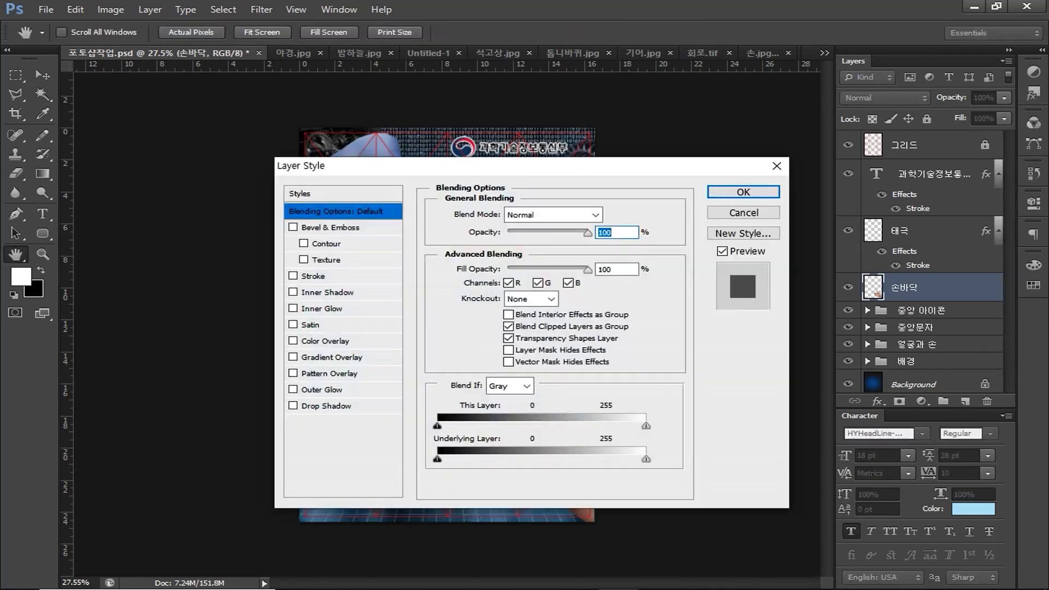
left_click(324, 405)
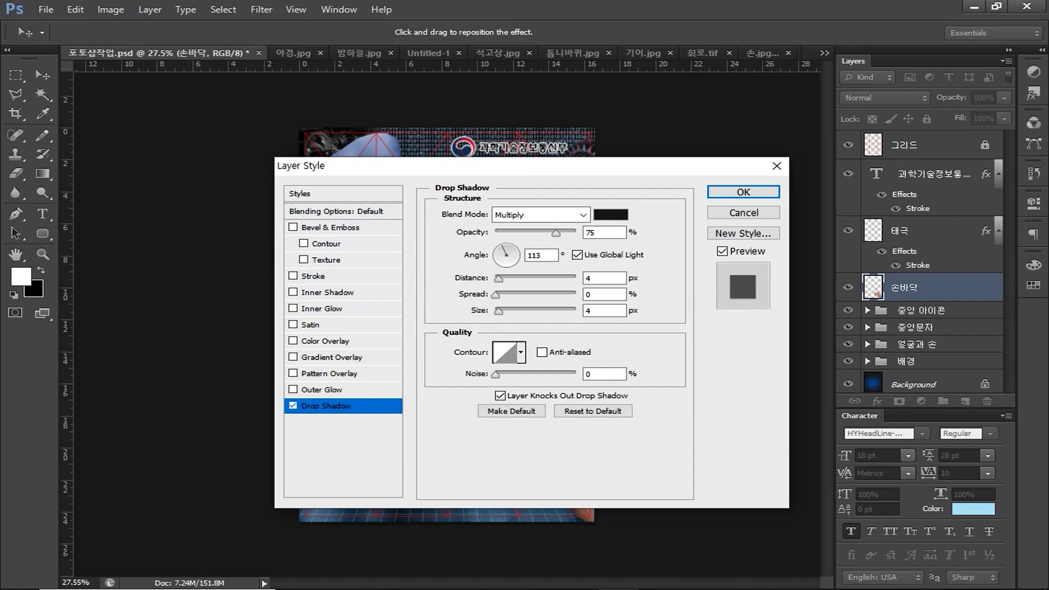
left_click(541, 215)
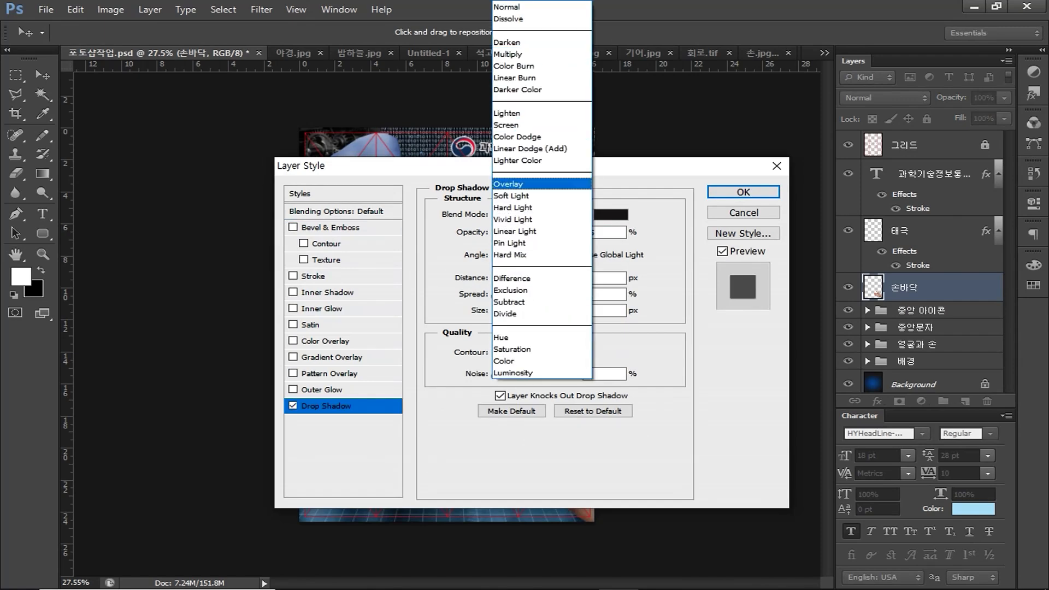
left_click(533, 184)
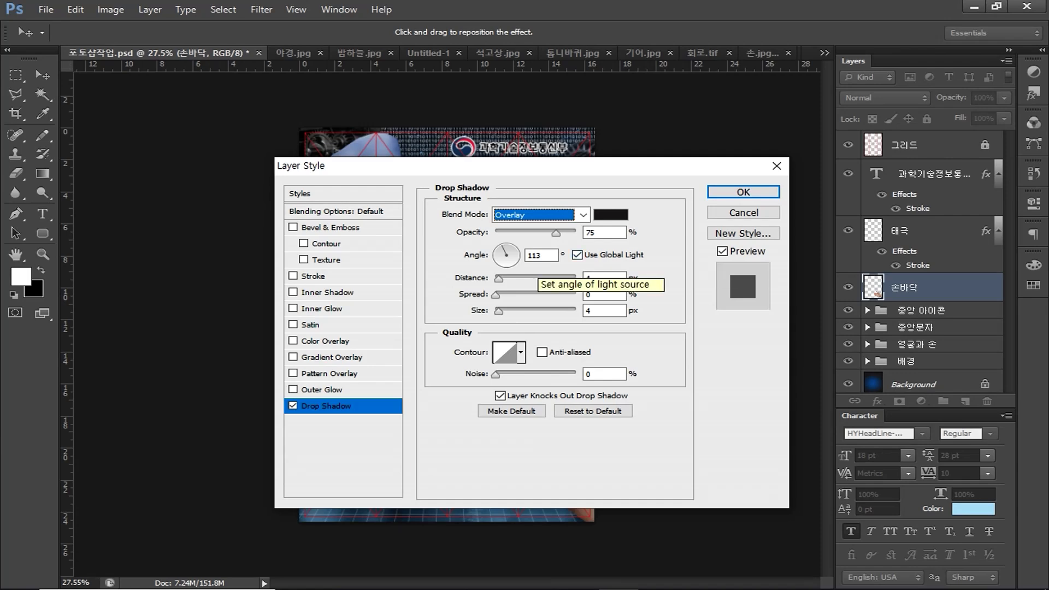
double_click(588, 279)
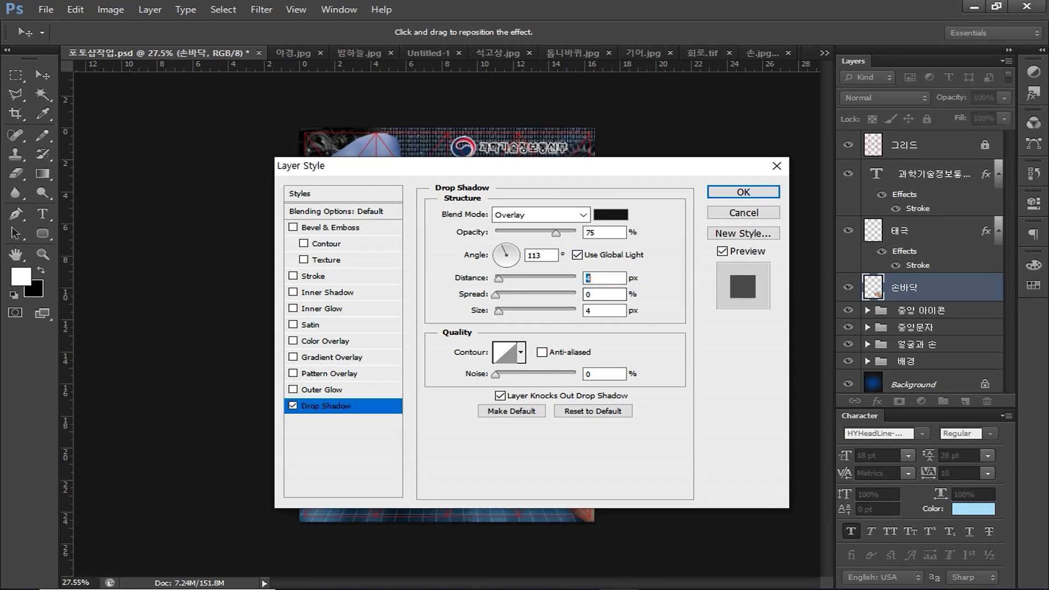
type("60")
key("Tab")
type("30")
key("Tab")
type("60")
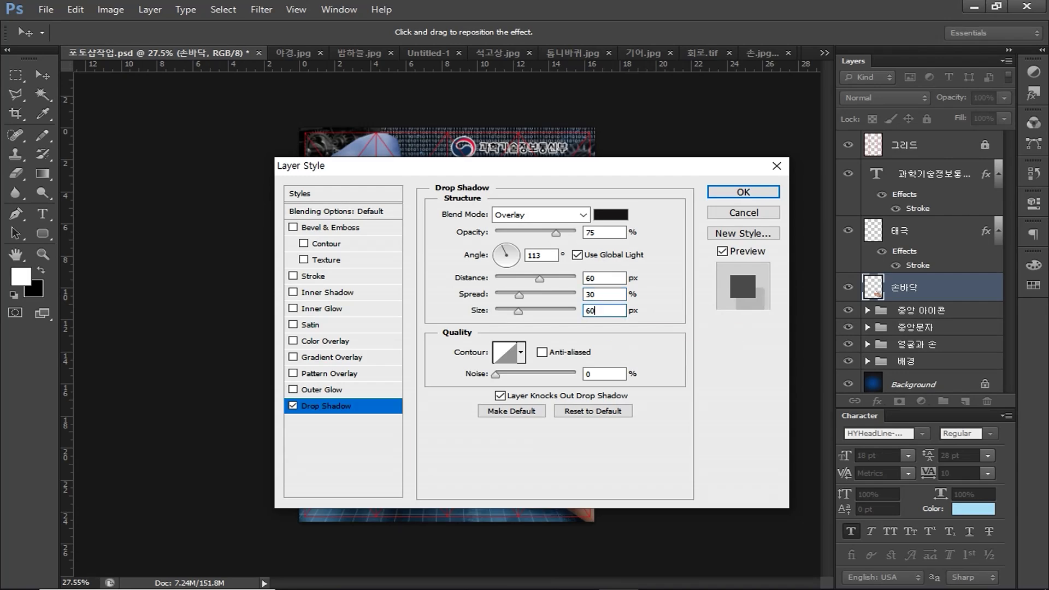
key("Return")
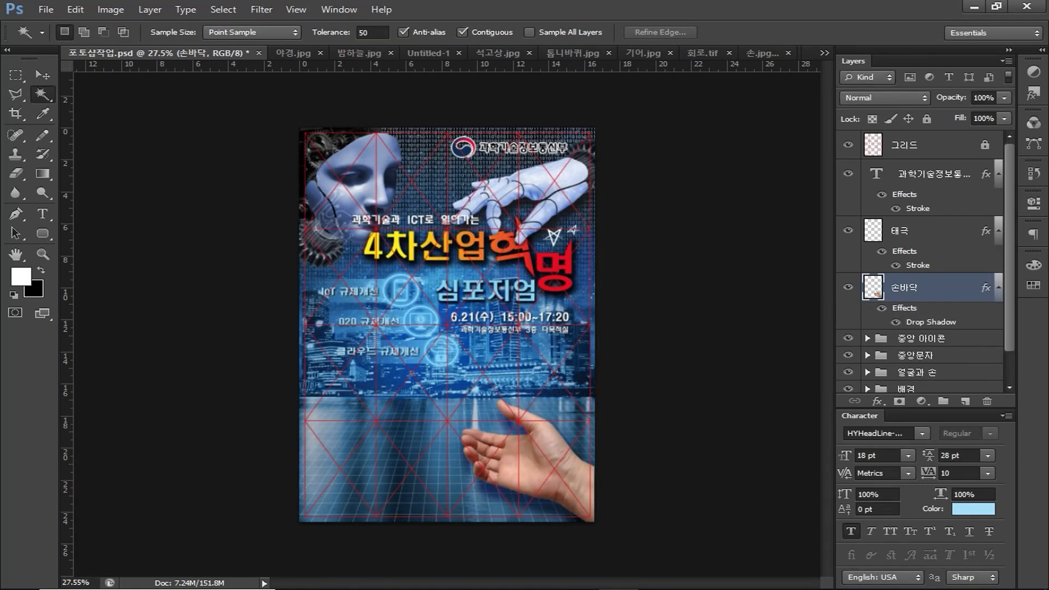
Step: Create a new layer above the 손바닥 layer and name it 폰화면
left_click(965, 401)
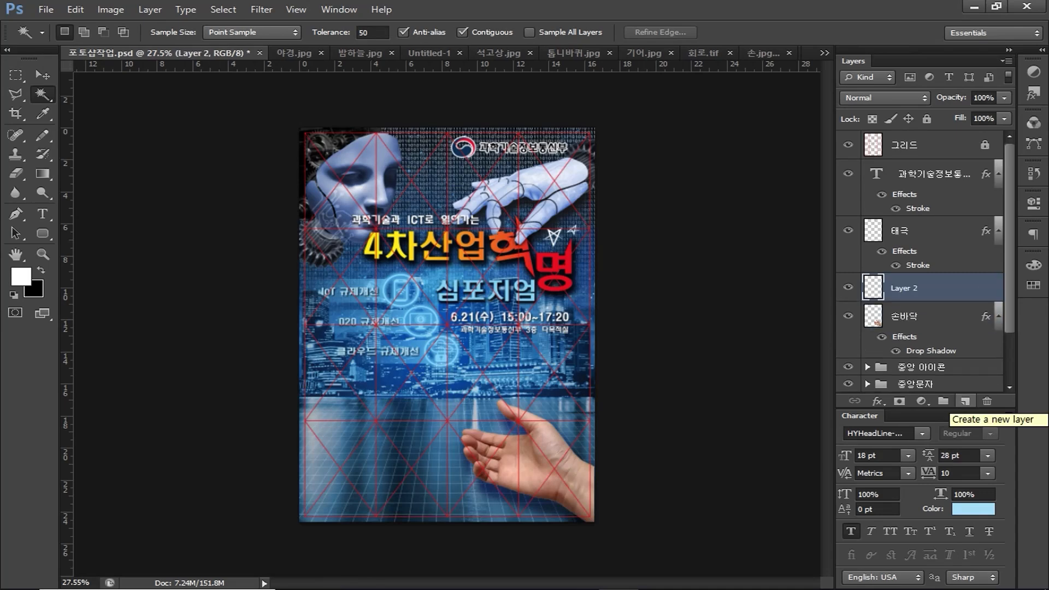
double_click(904, 288)
type("폰화면")
key("Return")
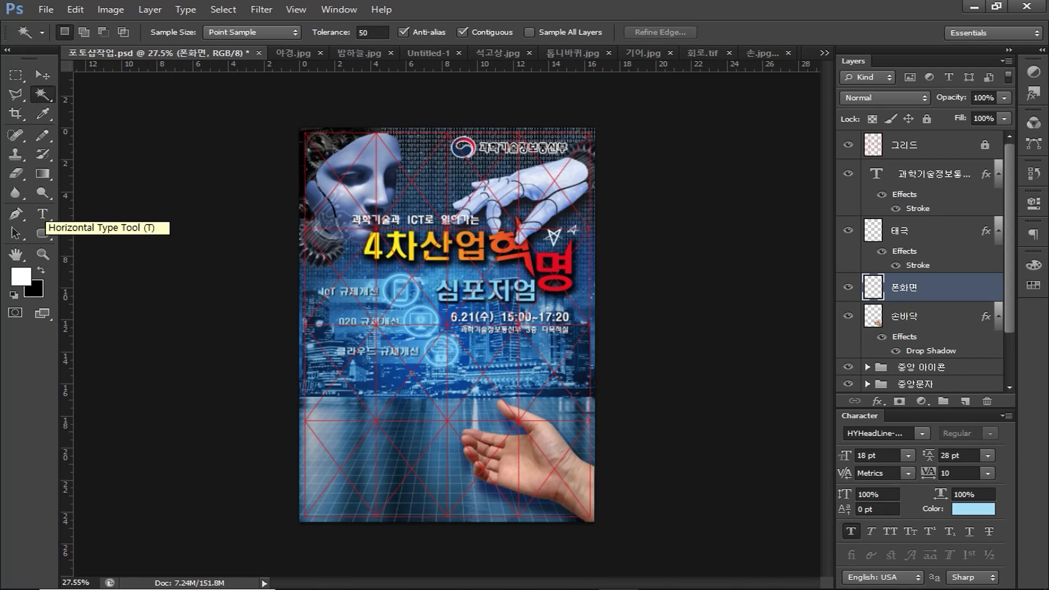
Step: Draw a rounded rectangle about 331 by 396 px over the palm on 폰화면, with black fill and no stroke
left_click(42, 234)
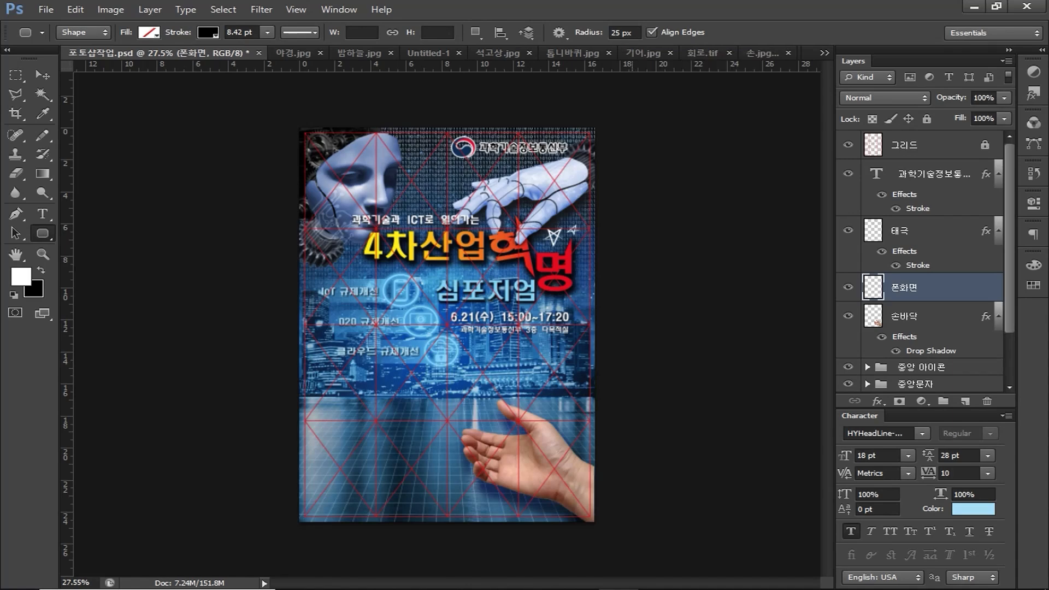
left_click_drag(474, 417, 548, 494)
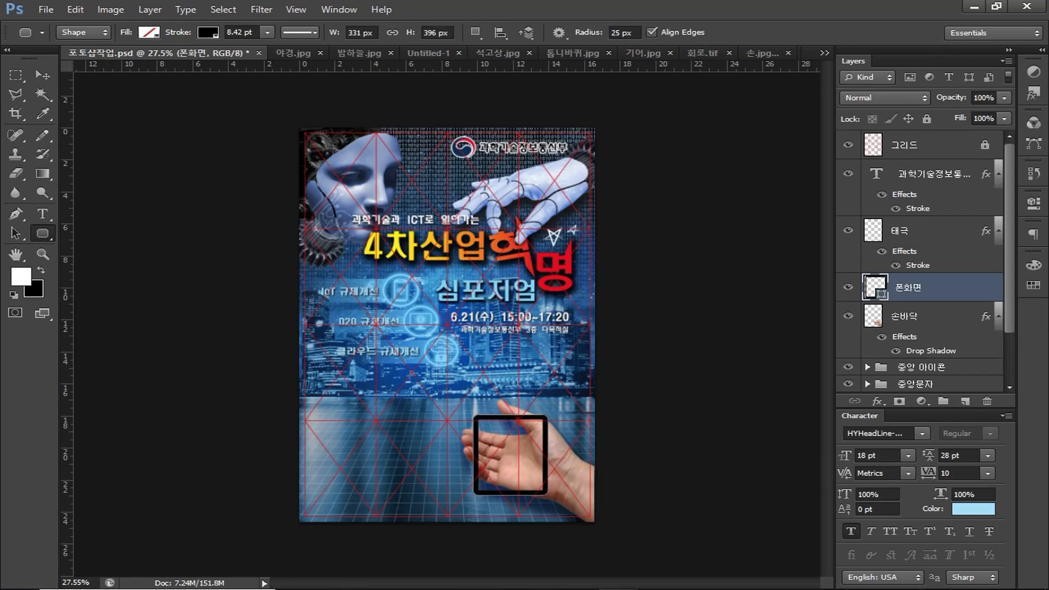
left_click(149, 33)
left_click(69, 104)
left_click(208, 33)
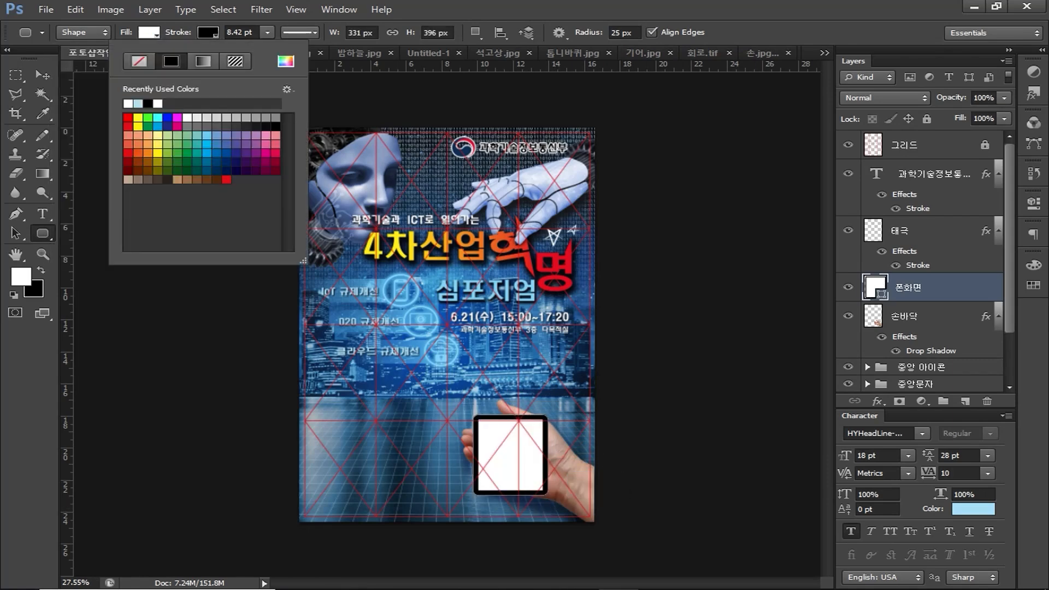
left_click(139, 61)
left_click(149, 33)
left_click(89, 104)
left_click(149, 33)
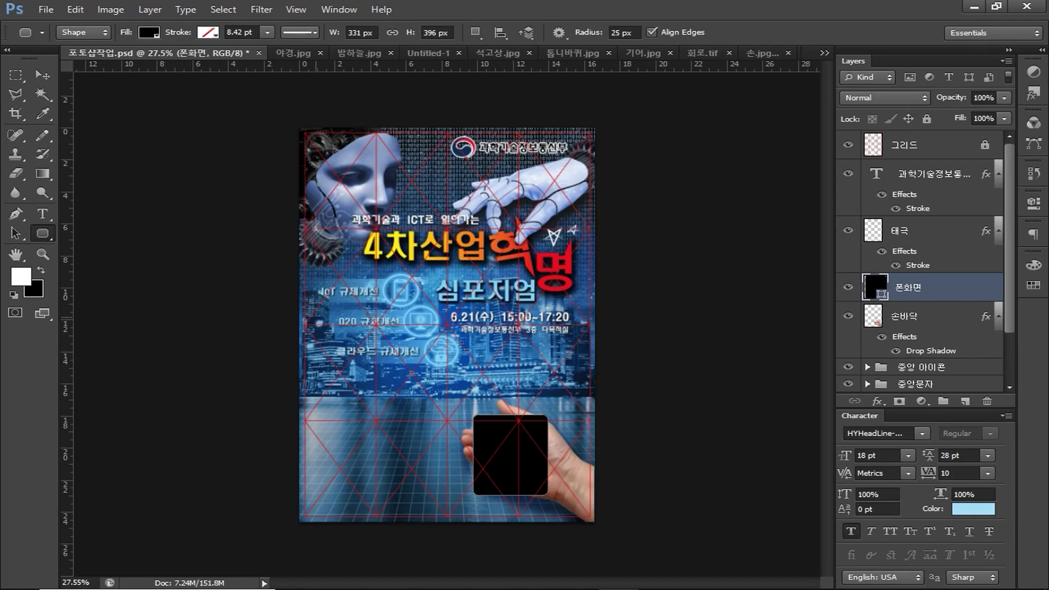
Step: Skew the black rectangle by sliding its upper edge to the left by about 18°
left_click(76, 9)
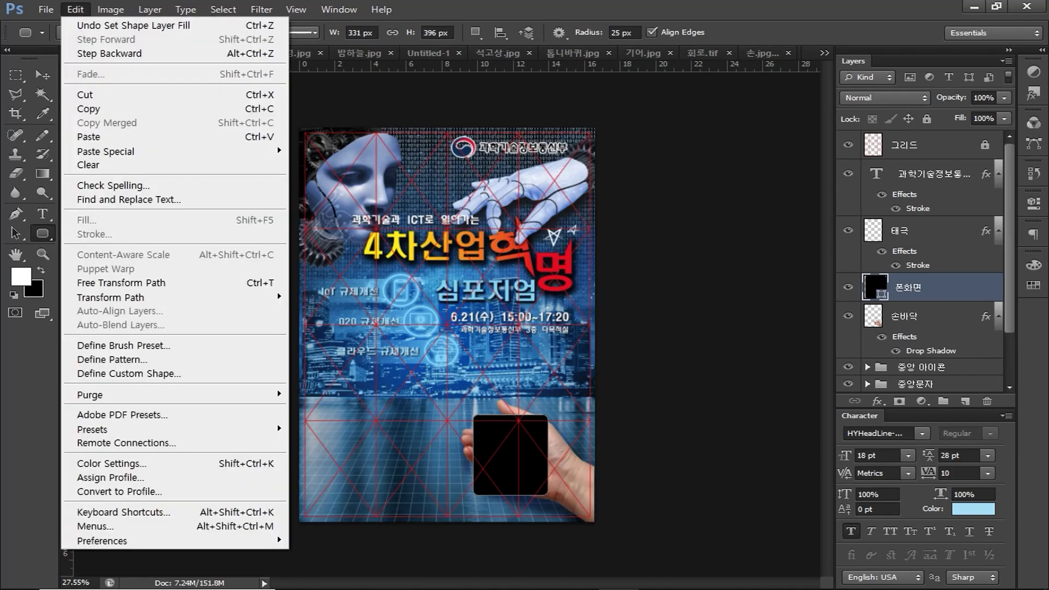
mouse_move(110, 297)
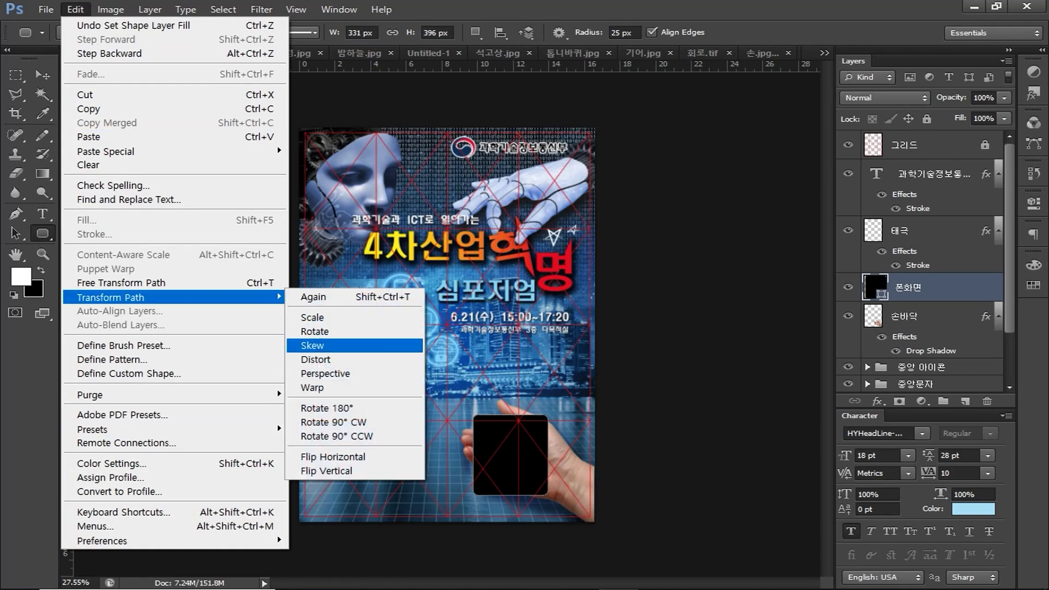
left_click(312, 345)
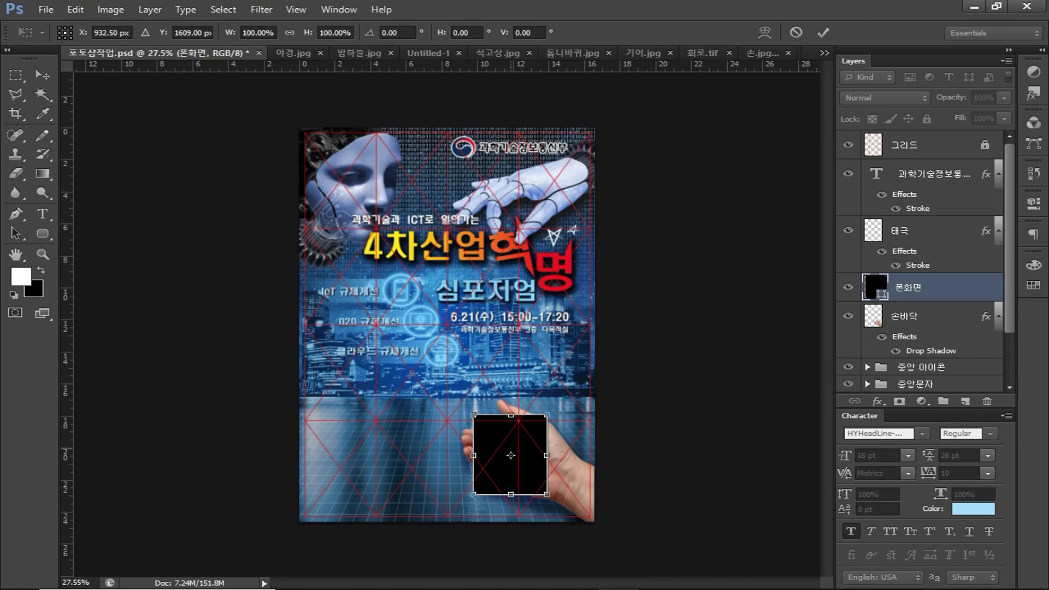
scroll(472, 367, "up", 2)
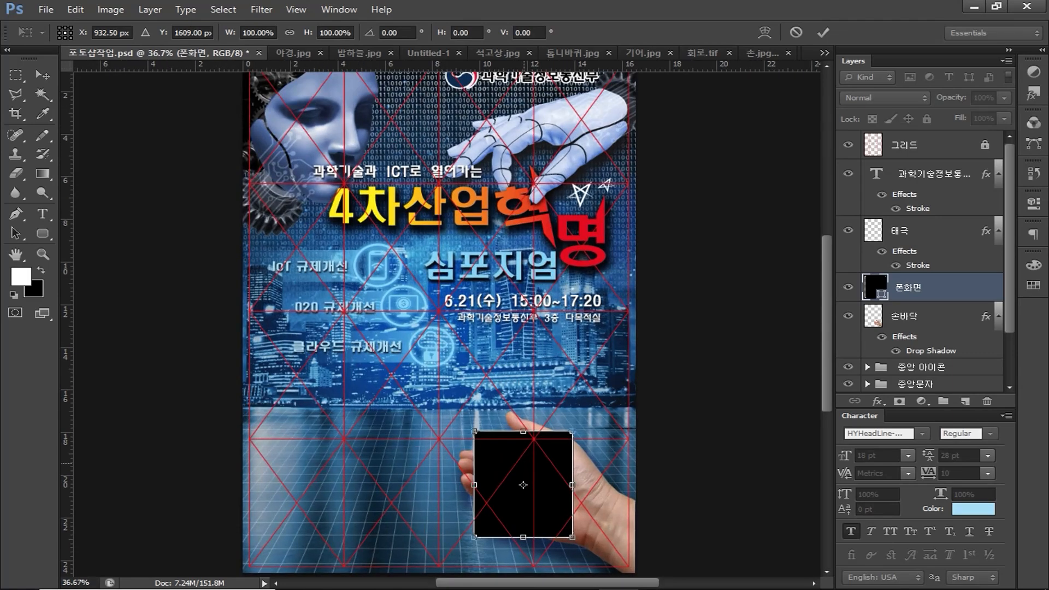
left_click_drag(523, 432, 485, 432)
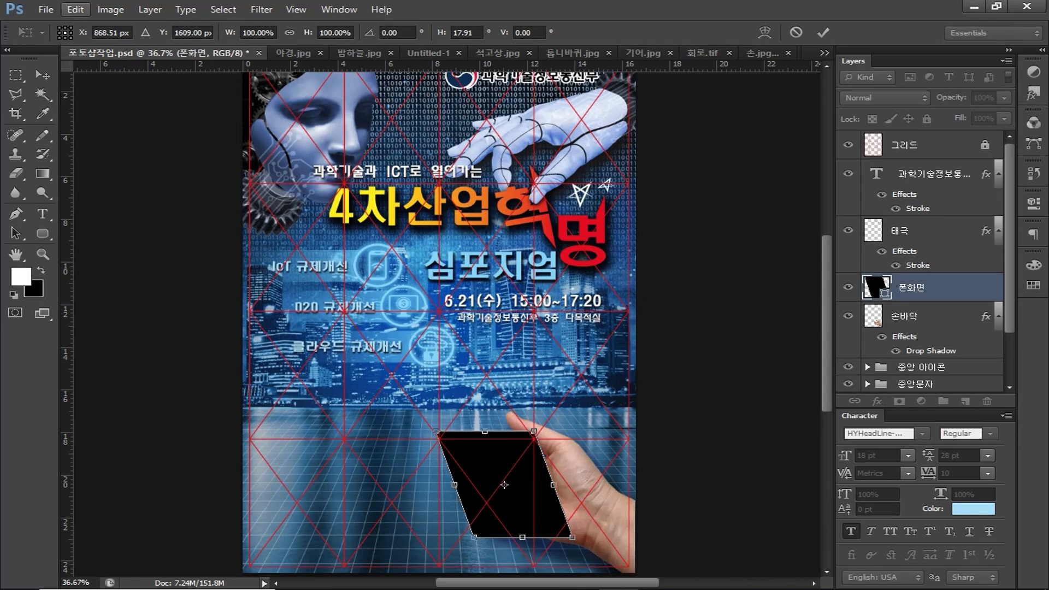
Step: Distort the skewed rectangle by pulling its two right corners inward so the top edge is narrower, and apply the transform
left_click(75, 9)
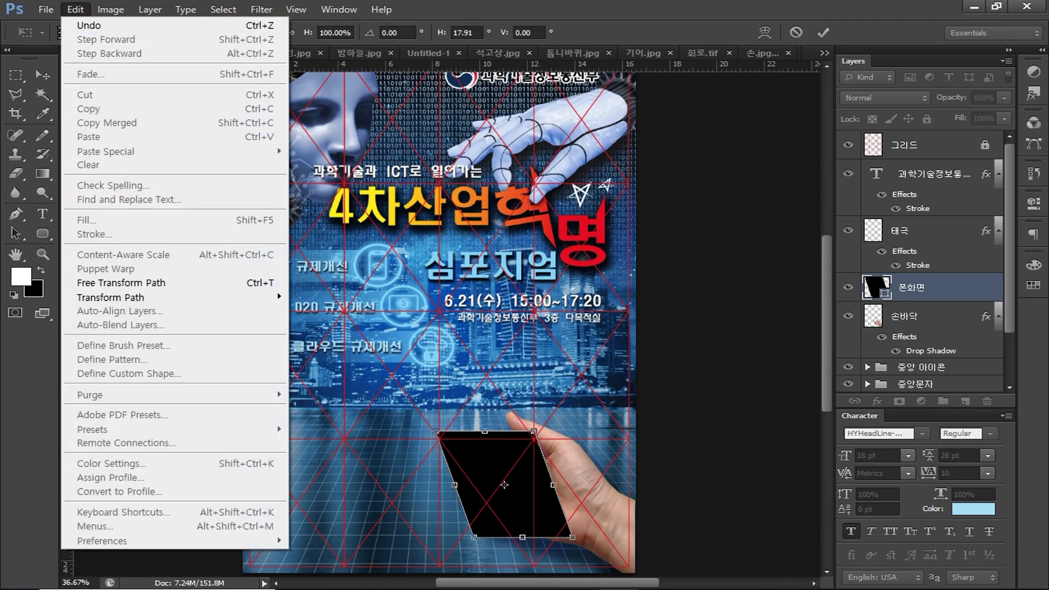
mouse_move(164, 297)
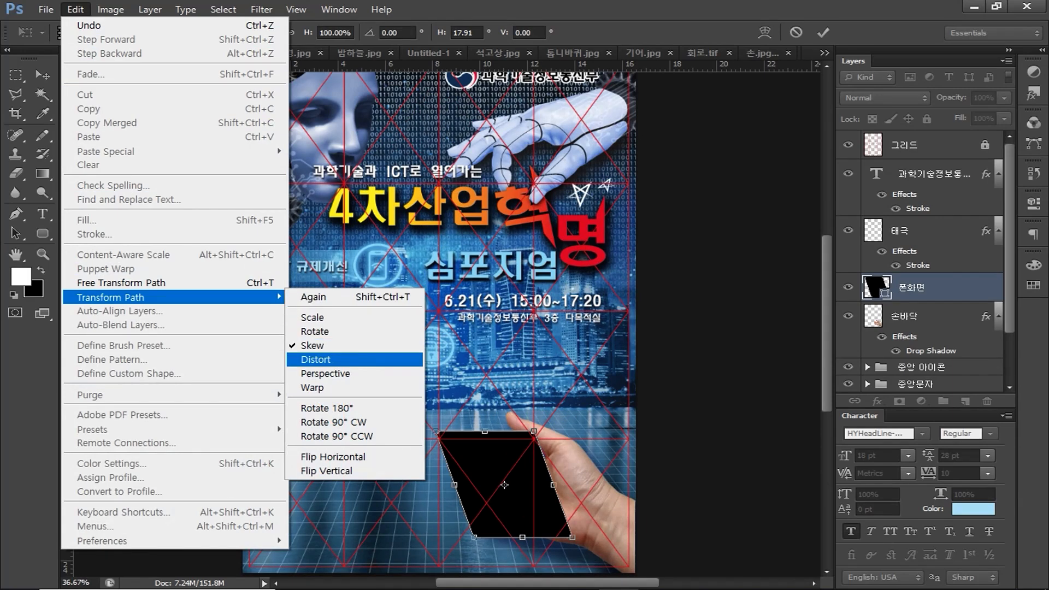
key("Escape")
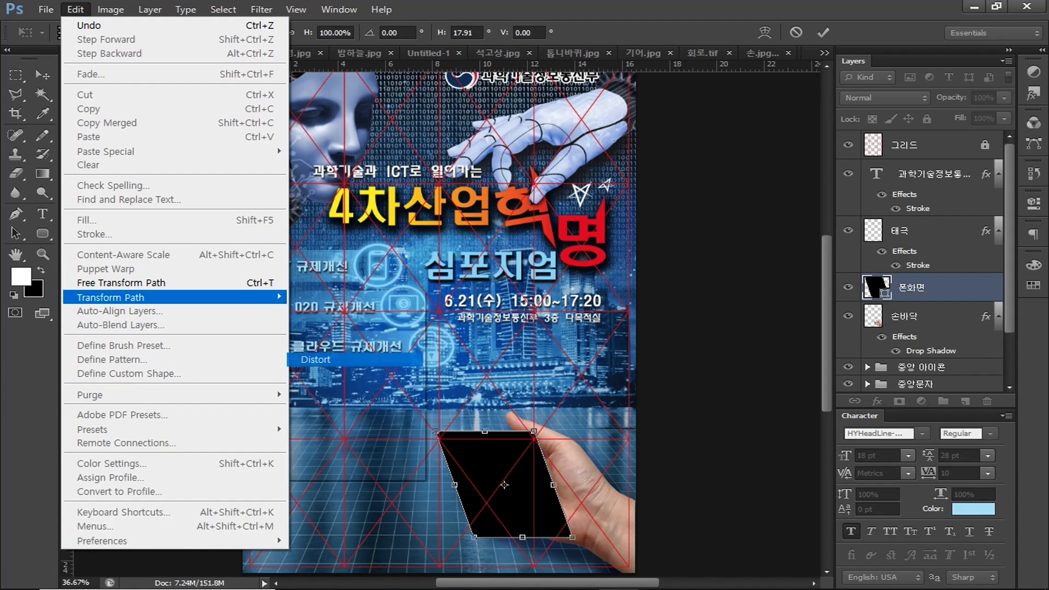
key("Escape")
left_click_drag(573, 537, 564, 533)
left_click_drag(534, 432, 511, 433)
key("Return")
Step: Shift the black phone shape to the right so it rests in the open palm
key("shift+Right")
key("shift+Right")
key("shift+Right")
key("shift+Right")
key("shift+Right")
key("shift+Right")
key("shift+Right")
key("shift+Right")
key("shift+Right")
key("shift+Right")
key("shift+Right")
key("shift+Right")
key("shift+Right")
key("shift+Right")
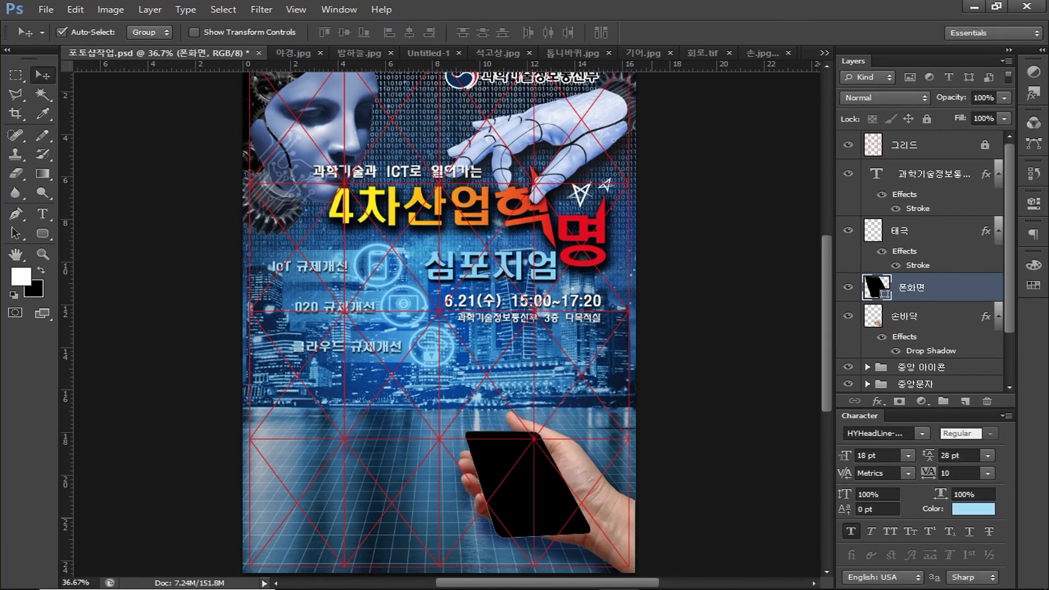
Step: Duplicate the 폰화면 layer and name the copy 폰 테두리
key("ctrl+j")
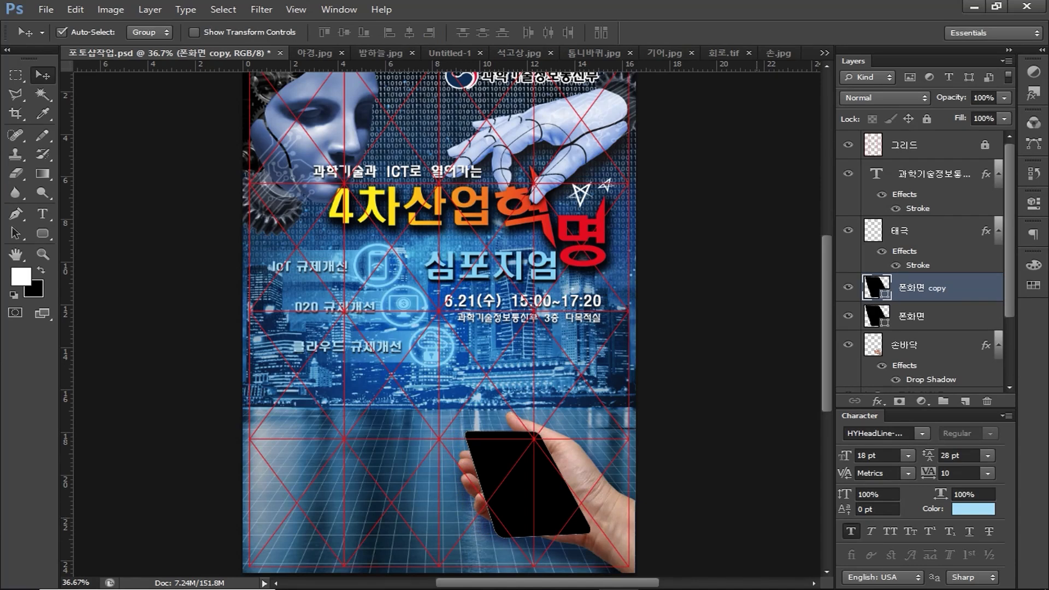
double_click(922, 288)
type("폰 테두리")
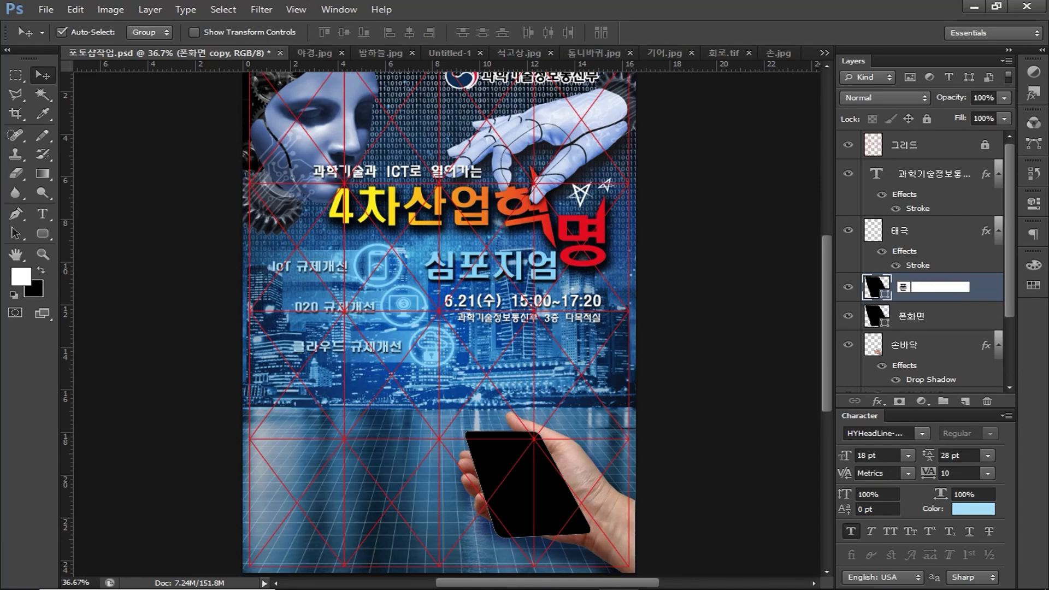
key("Return")
Step: Rasterize the 폰 테두리 and 폰화면 shape layers together
left_click(923, 317)
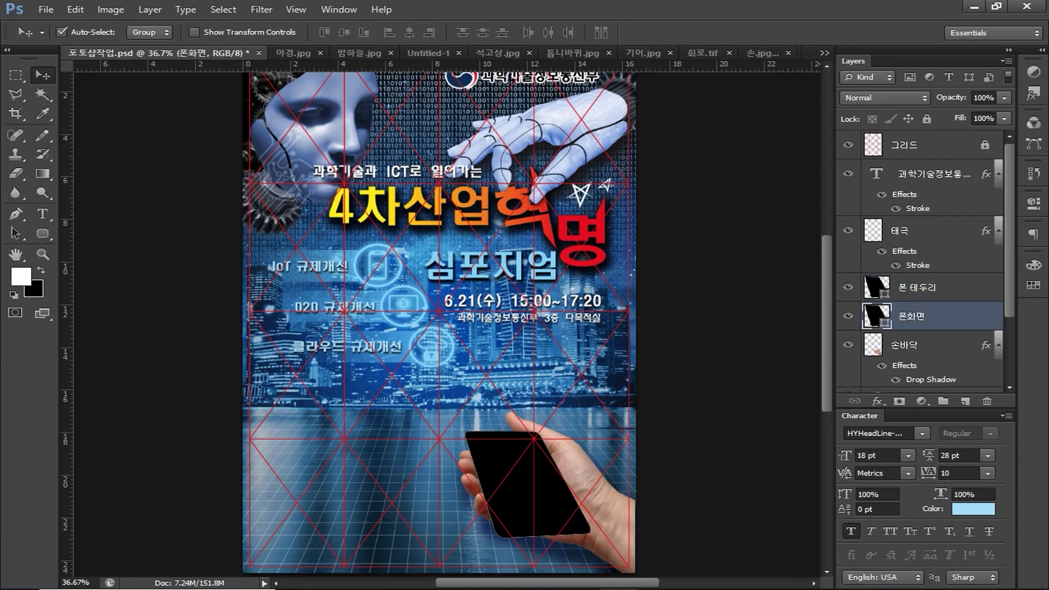
left_click(924, 288, "shift")
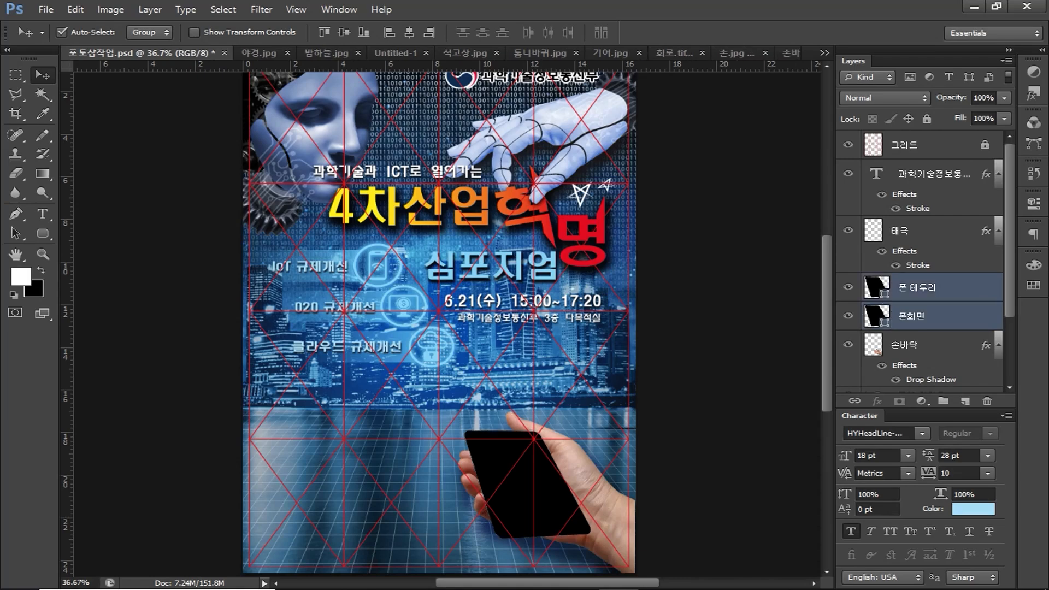
right_click(945, 289)
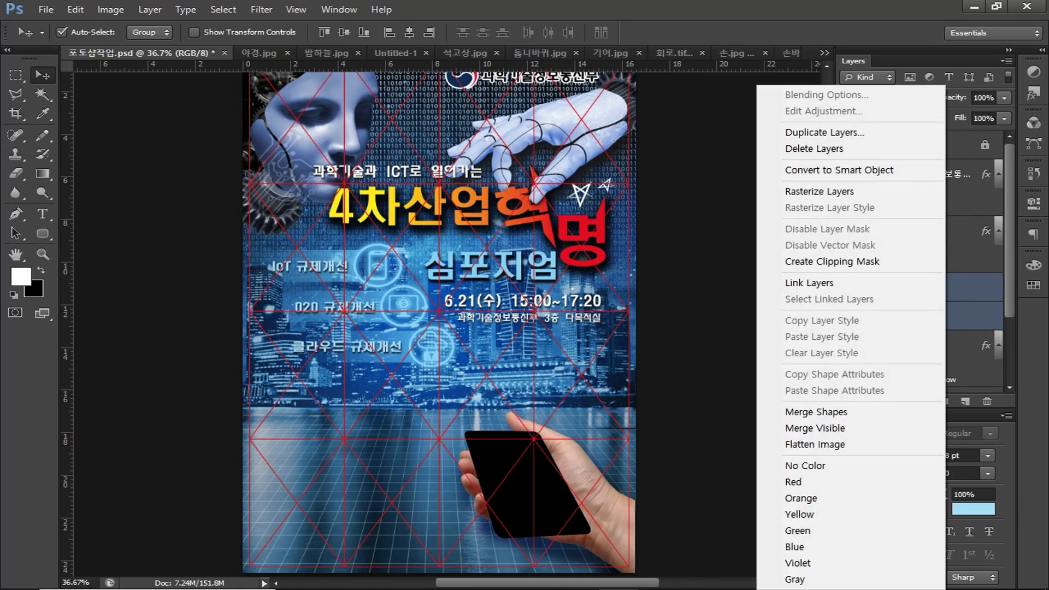
left_click(819, 192)
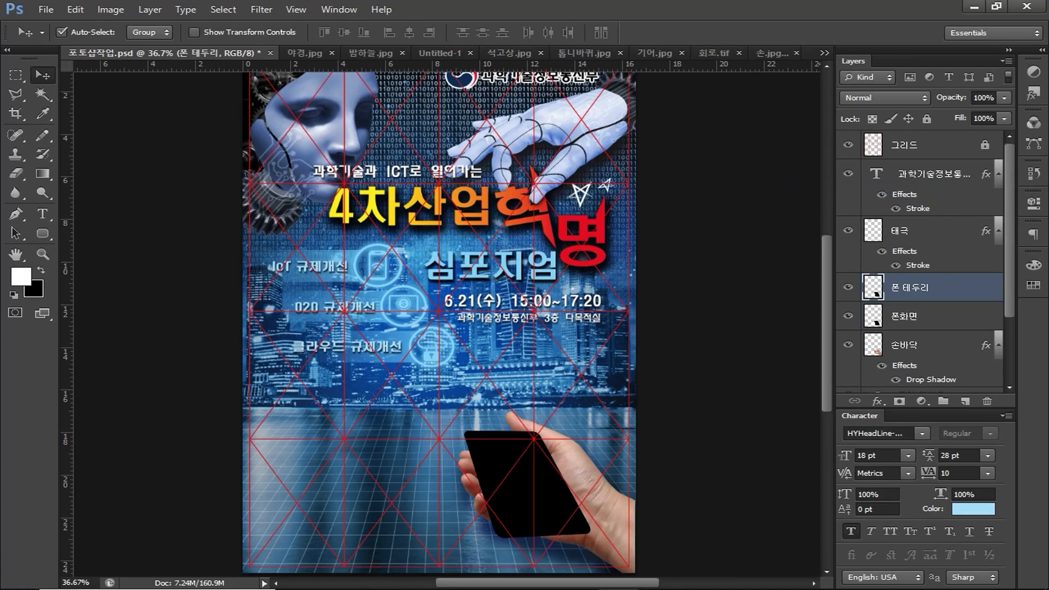
Step: Stroke the 폰 테두리 layer with a 12 px white outside border and clear its interior using the 폰화면 layer's outline as selection
left_click(76, 10)
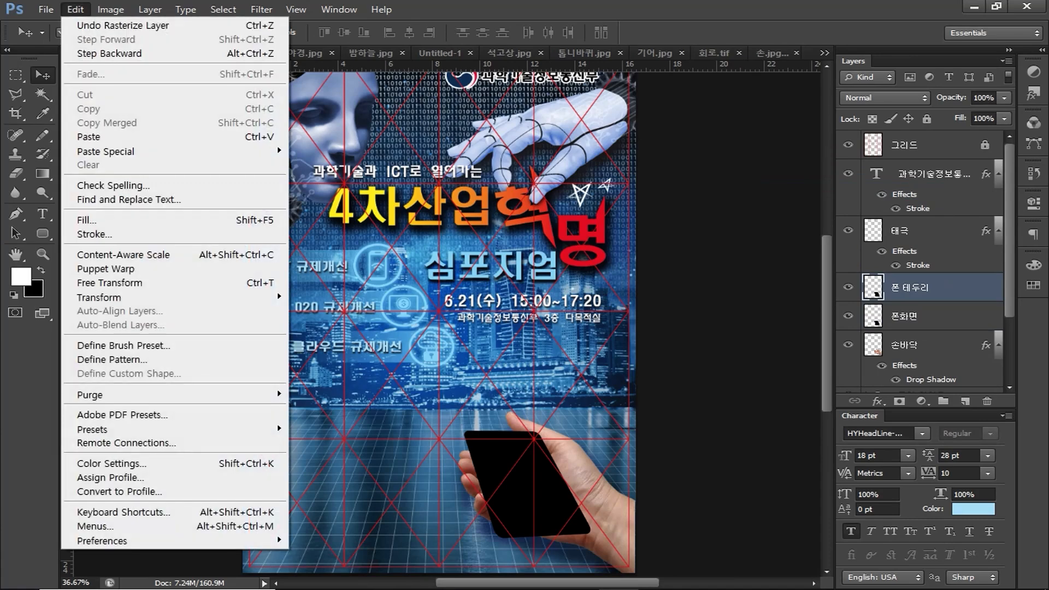
left_click(94, 234)
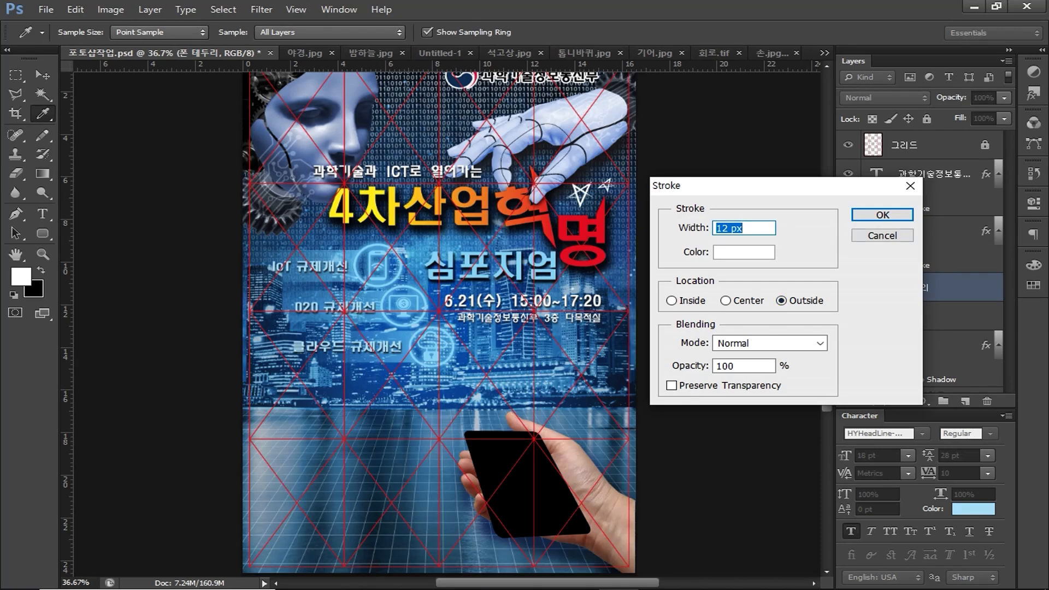
key("Return")
key("v")
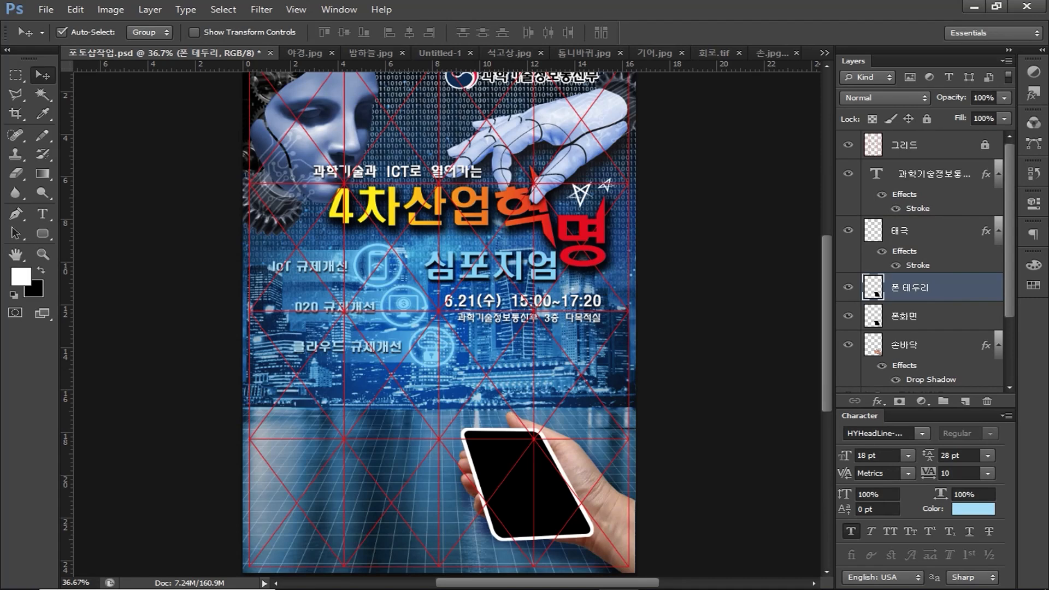
left_click(874, 317, "ctrl")
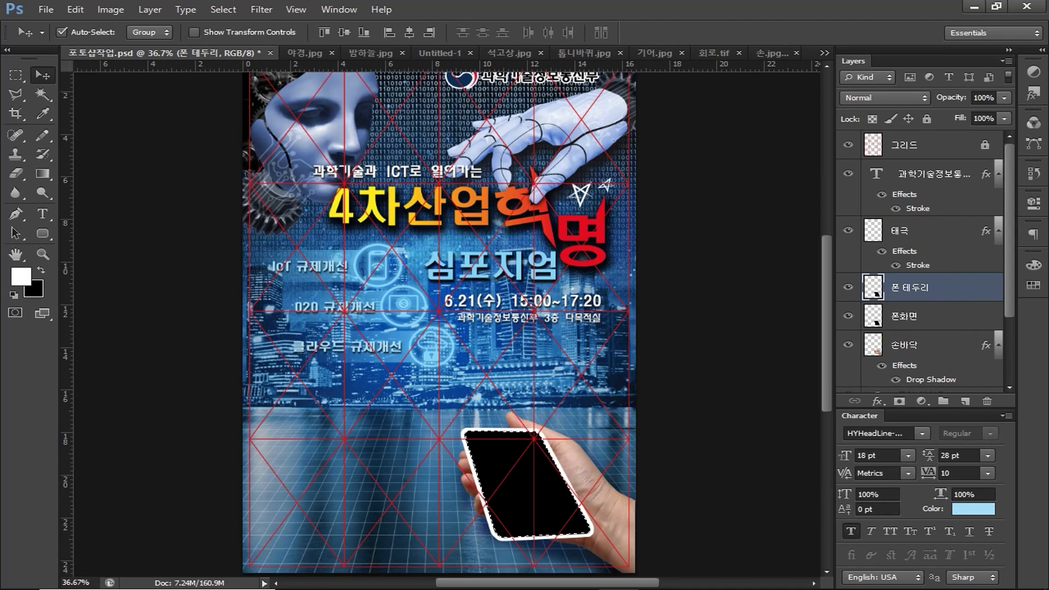
key("ctrl+d")
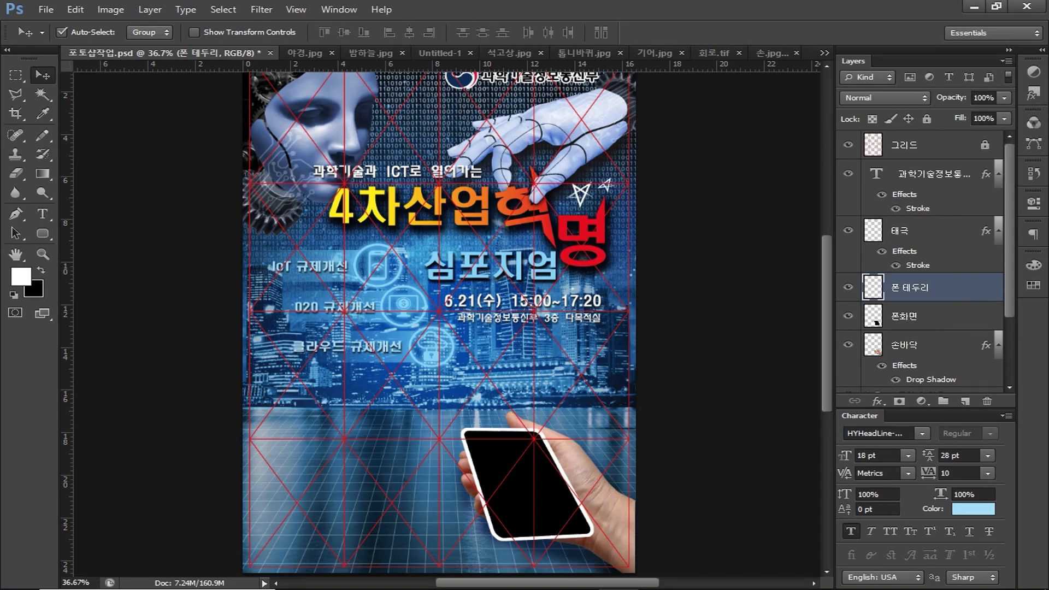
Step: Set the 폰화면 layer's fill opacity to 40%
left_click(904, 316)
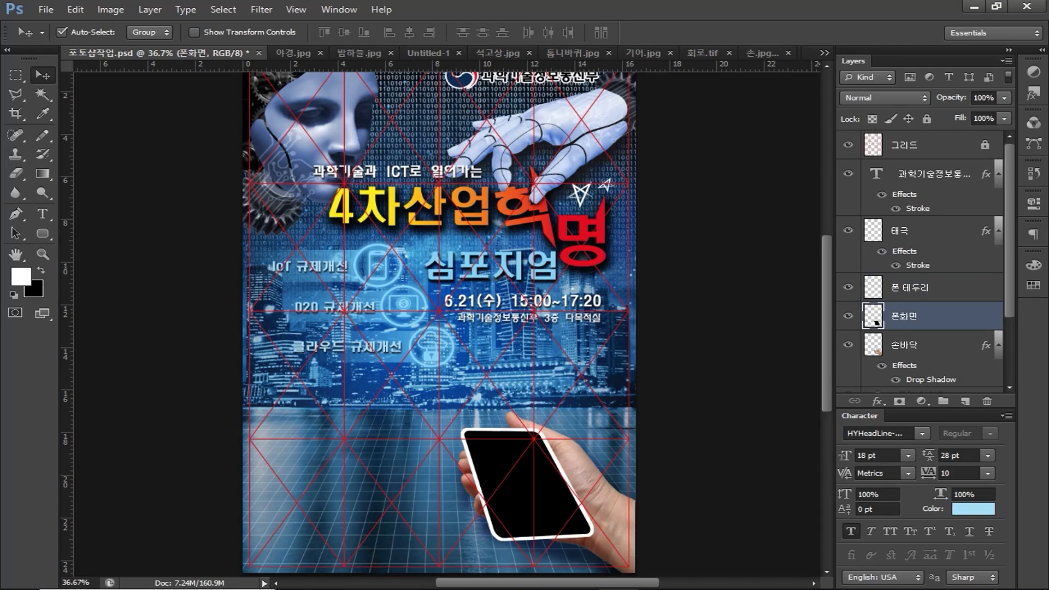
double_click(984, 119)
type("40")
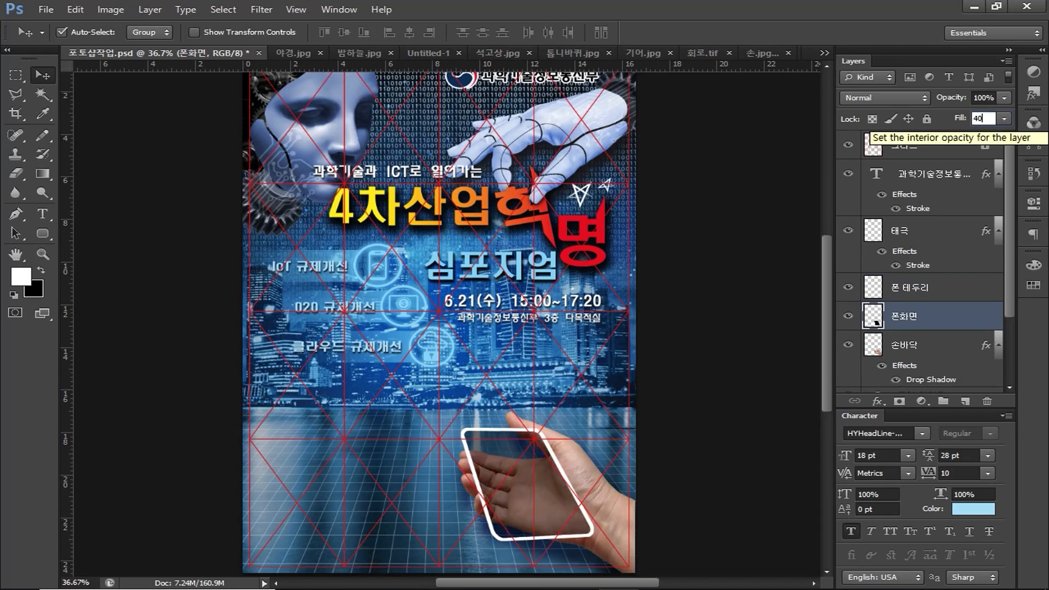
Step: For the 폰 테두리 layer, start a custom gradient with its first stop coloured C0 M0 Y0 K50
left_click(931, 288)
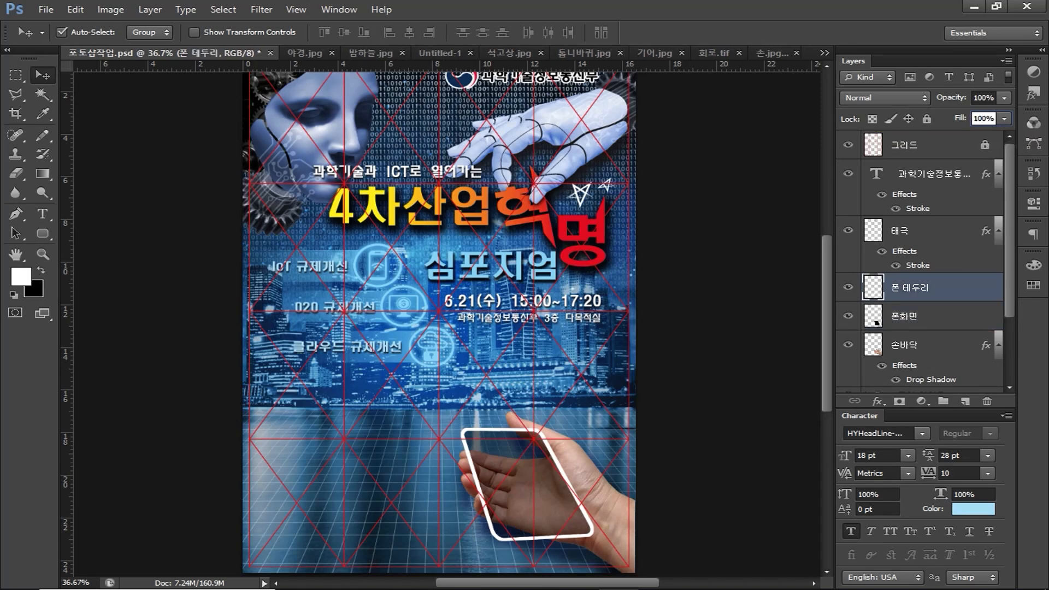
left_click(43, 174)
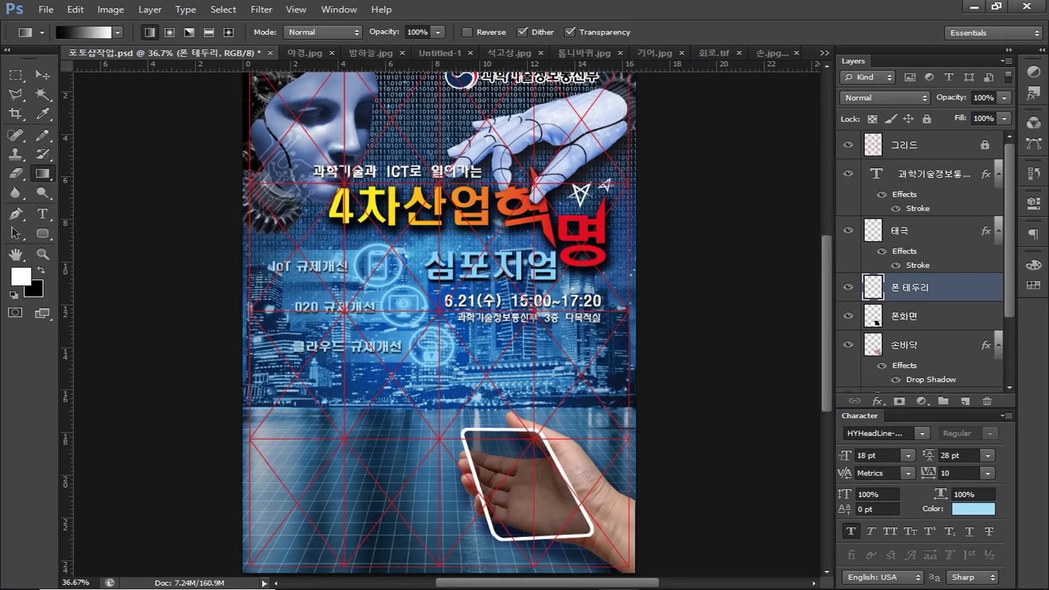
left_click(85, 33)
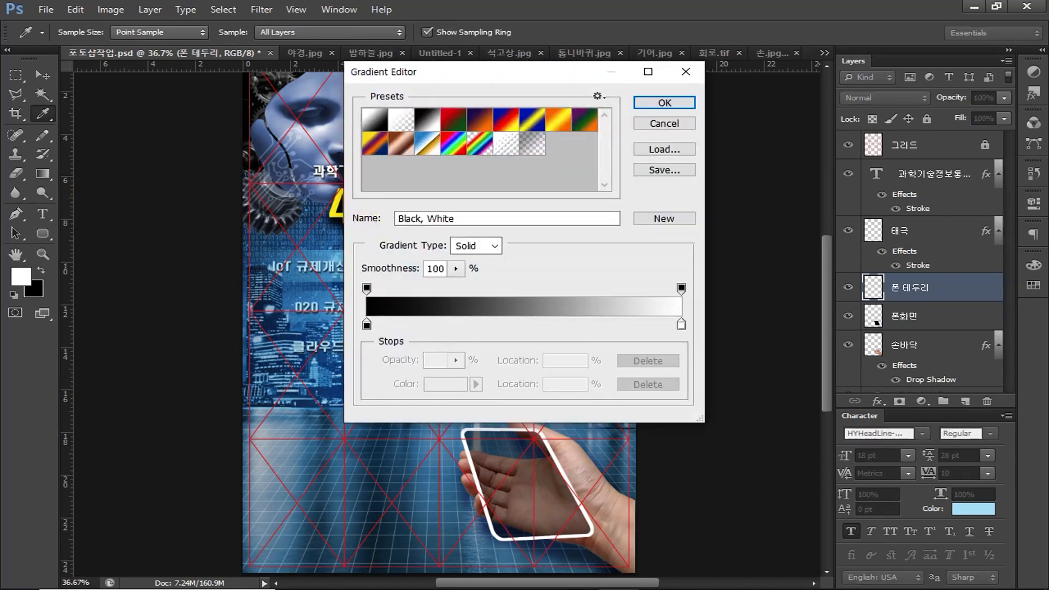
left_click(367, 326)
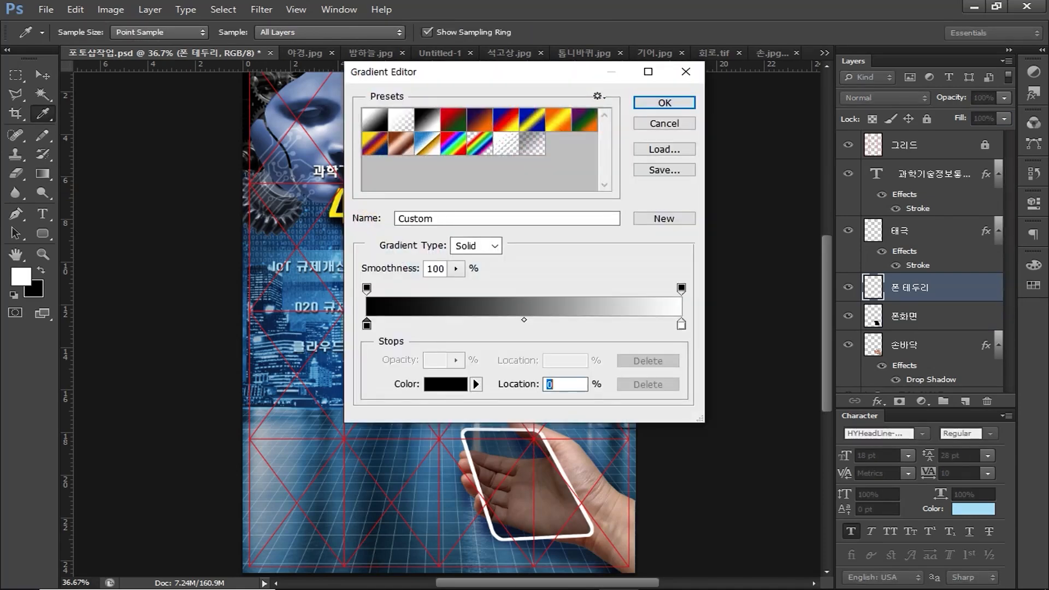
left_click(445, 384)
left_click_drag(662, 370, 641, 370)
type("050")
key("shift+Tab")
type("0")
key("shift+Tab")
type("0")
key("shift+Tab")
type("0")
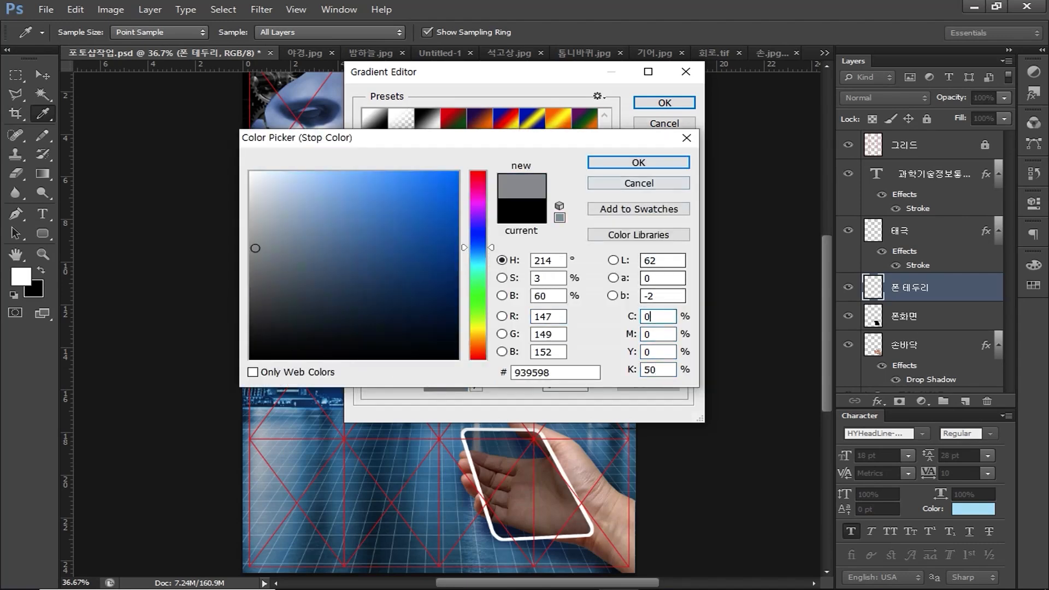
key("Return")
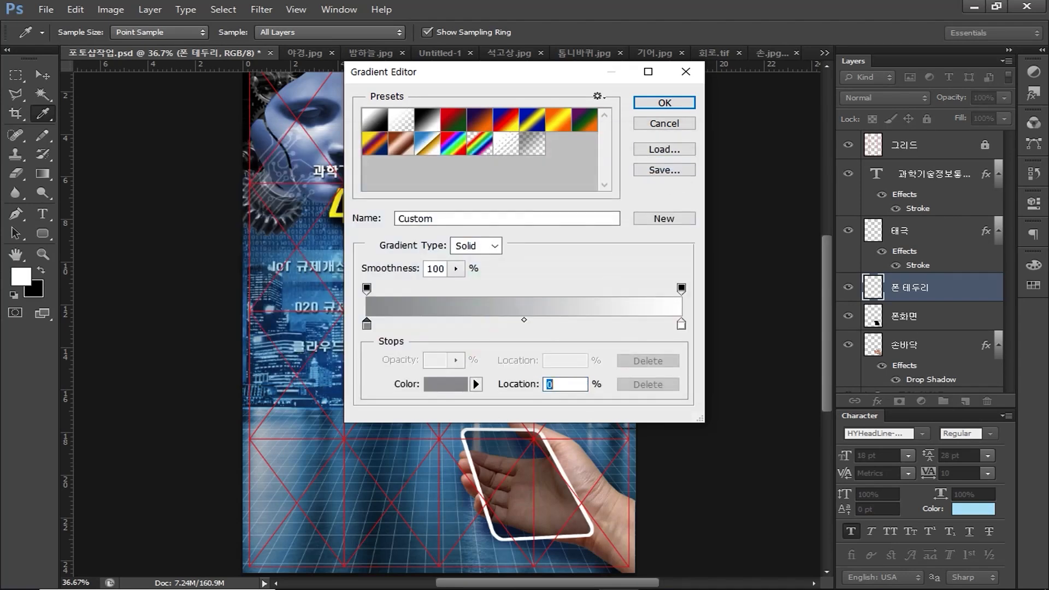
Step: Set the gradient's end stop to C0 M0 Y0 K100 and accept the gradient
left_click(681, 325)
double_click(681, 324)
double_click(650, 370)
type("100")
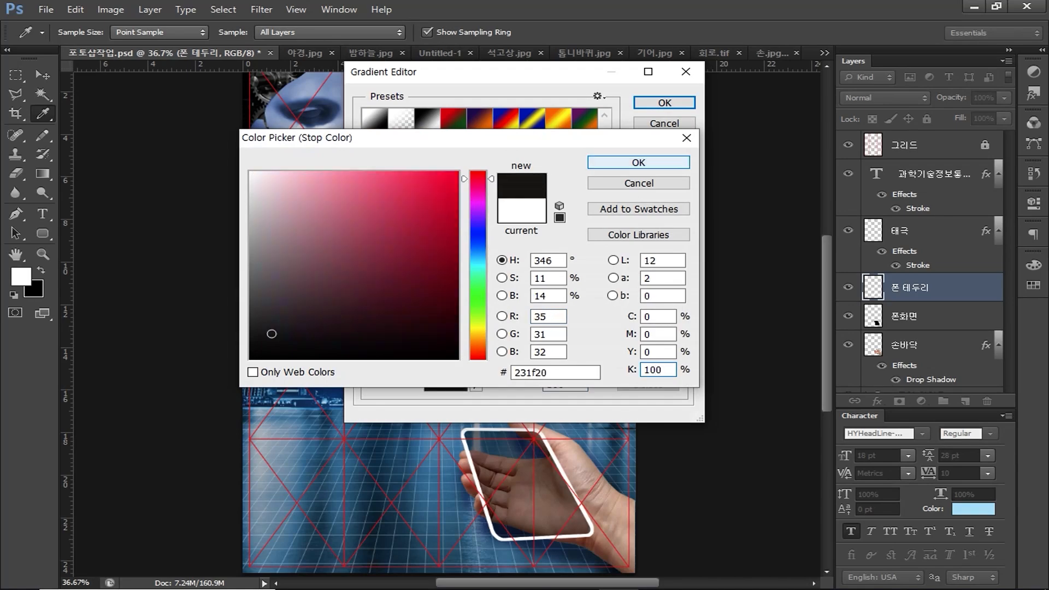
key("Return")
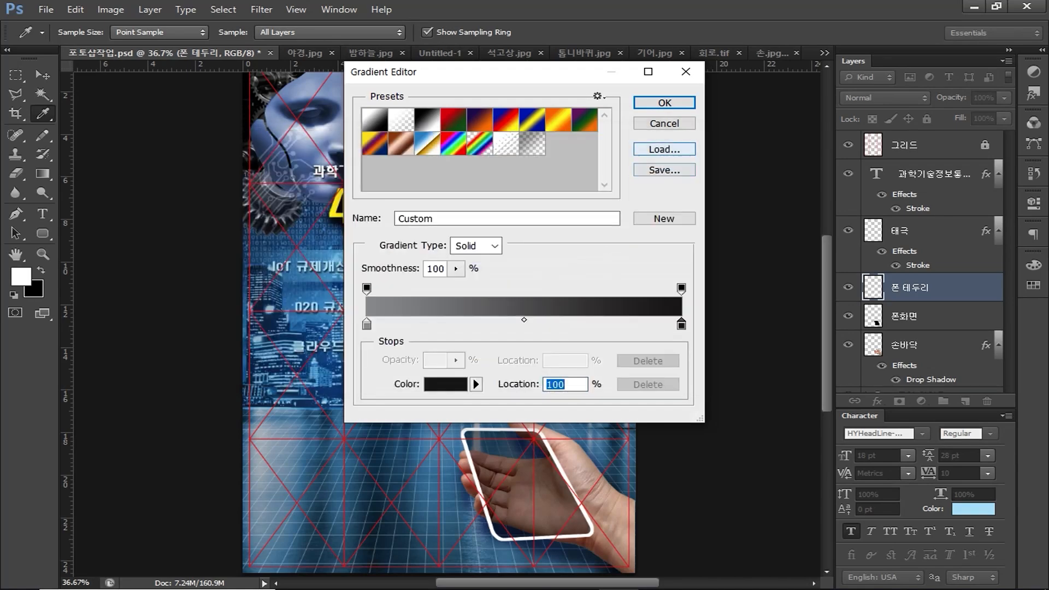
left_click(664, 103)
Step: Select the phone border's outline and fill it with a linear gradient running diagonally from its upper left to lower right corner, then deselect
scroll(529, 512, "up", 2)
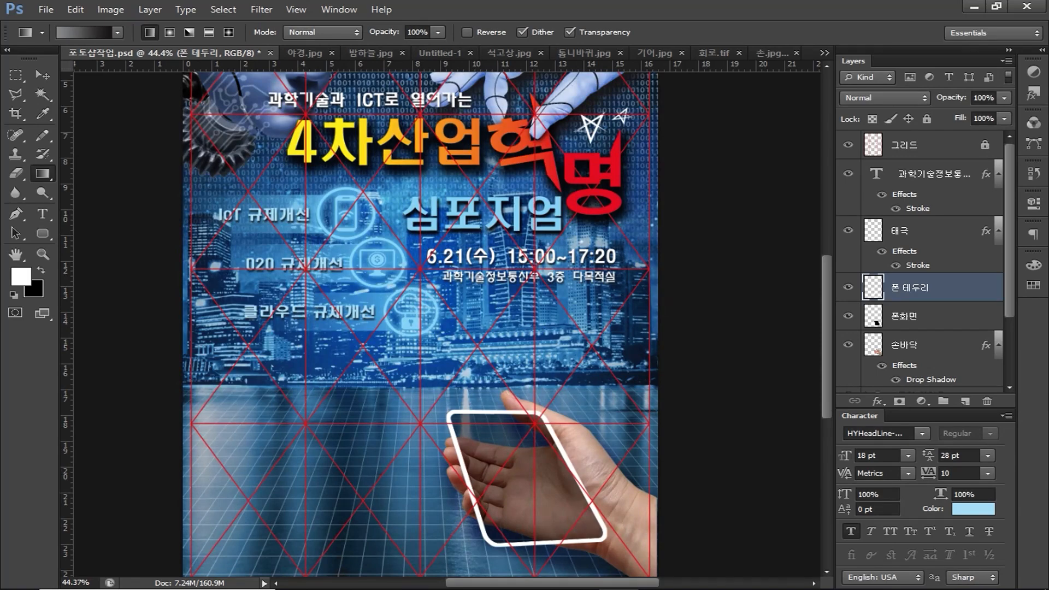
left_click(874, 287, "ctrl")
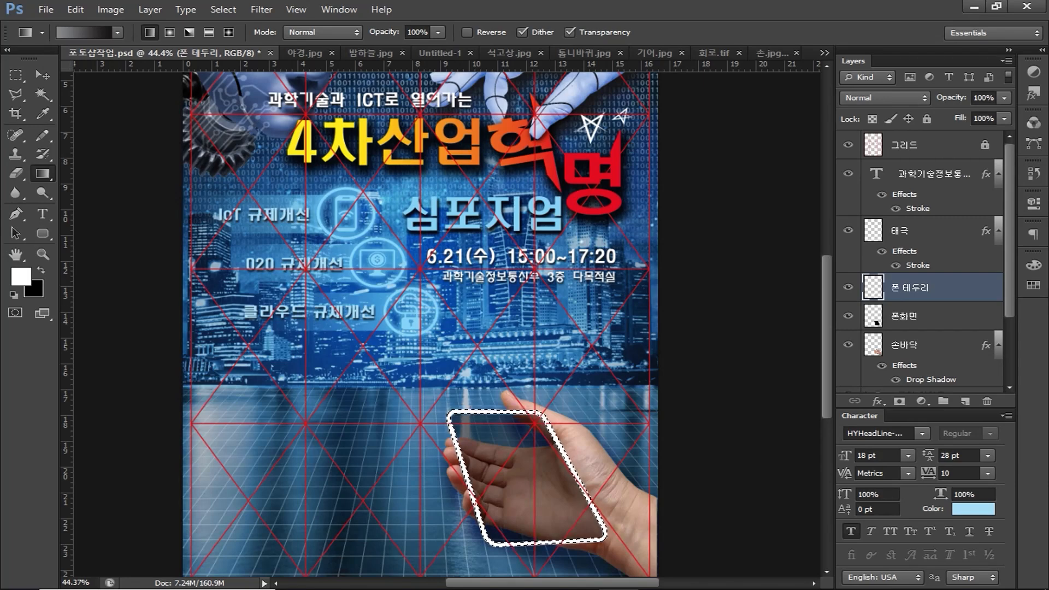
left_click_drag(471, 425, 579, 522)
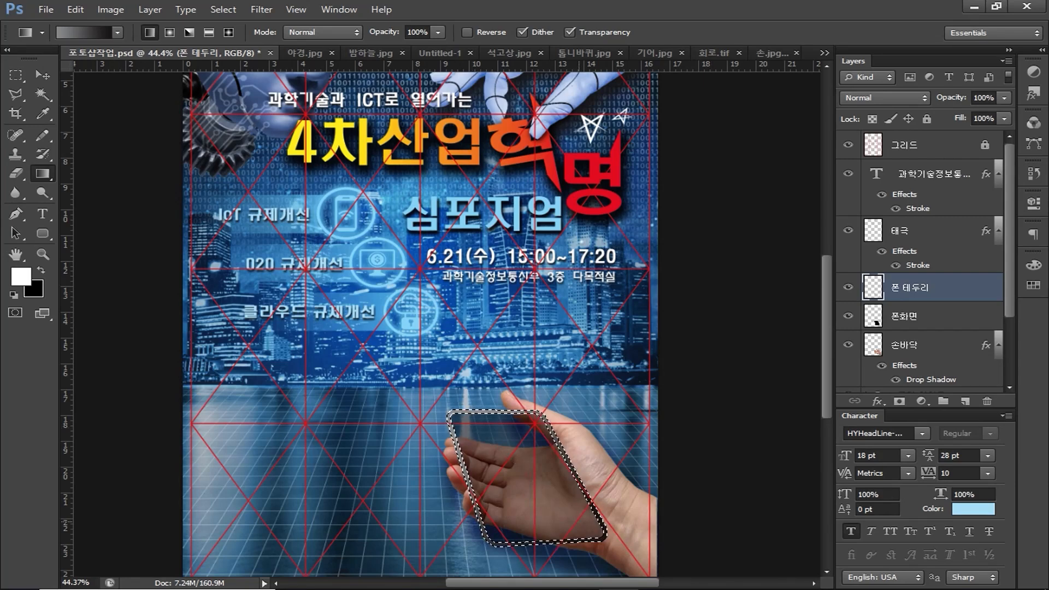
key("ctrl+d")
key("v")
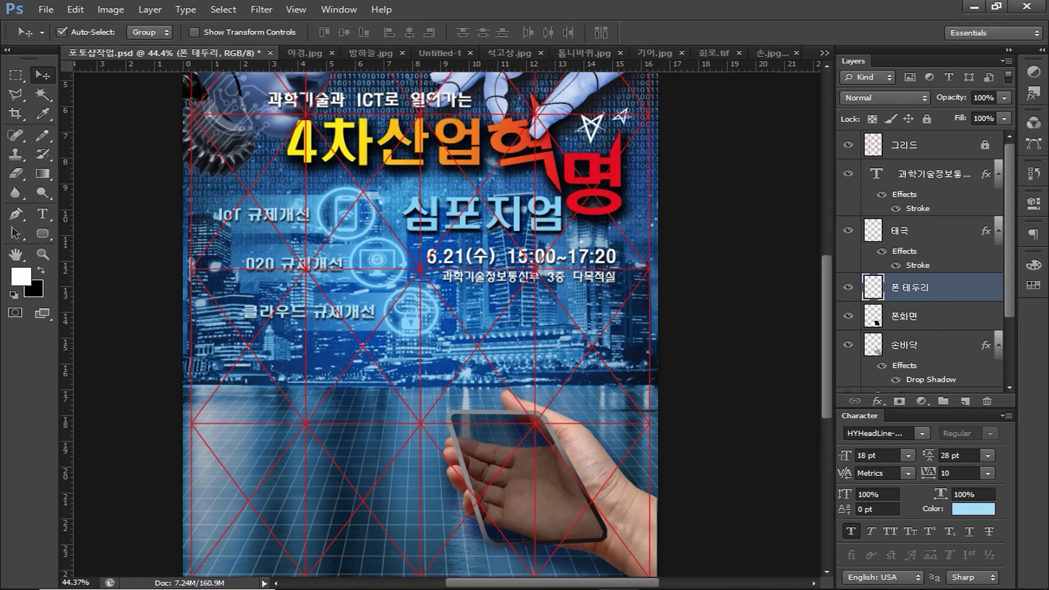
Step: Add an Inner Shadow to the 폰 테두리 layer with Lighten blend mode and white (ffffff) as its colour
double_click(960, 288)
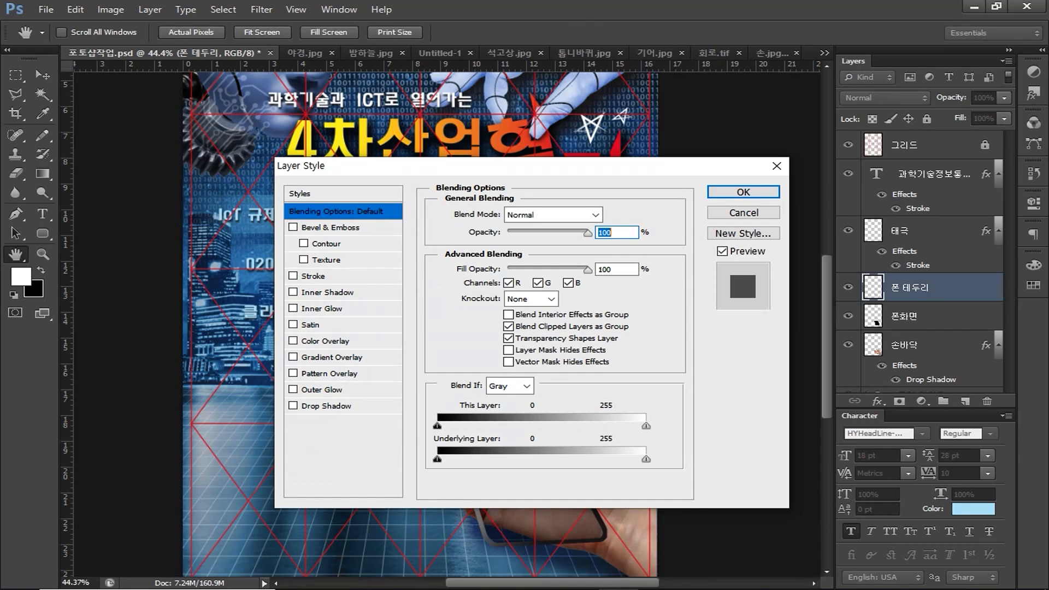
left_click(294, 291)
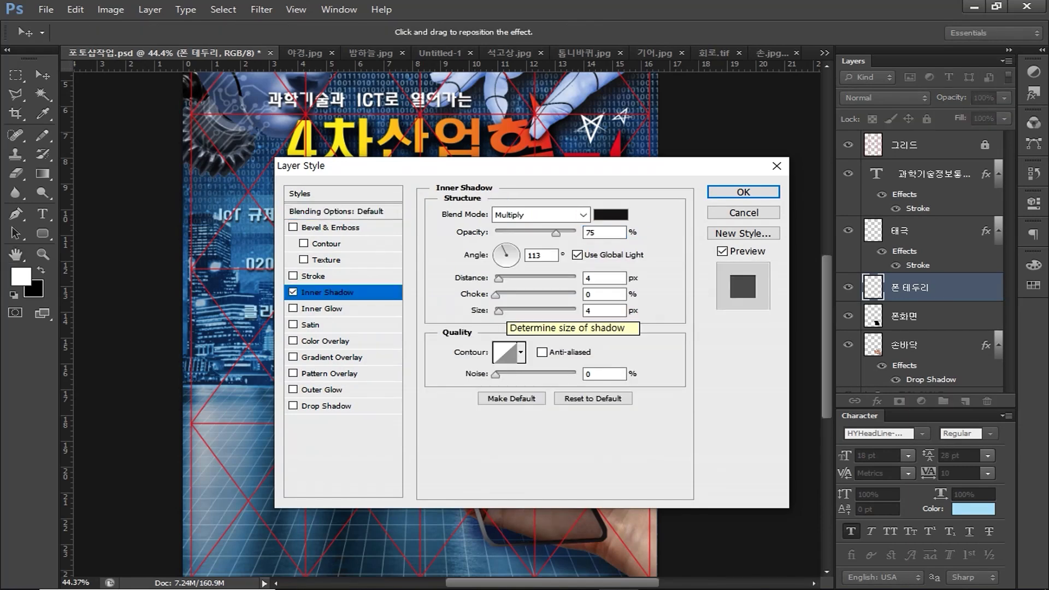
left_click(535, 214)
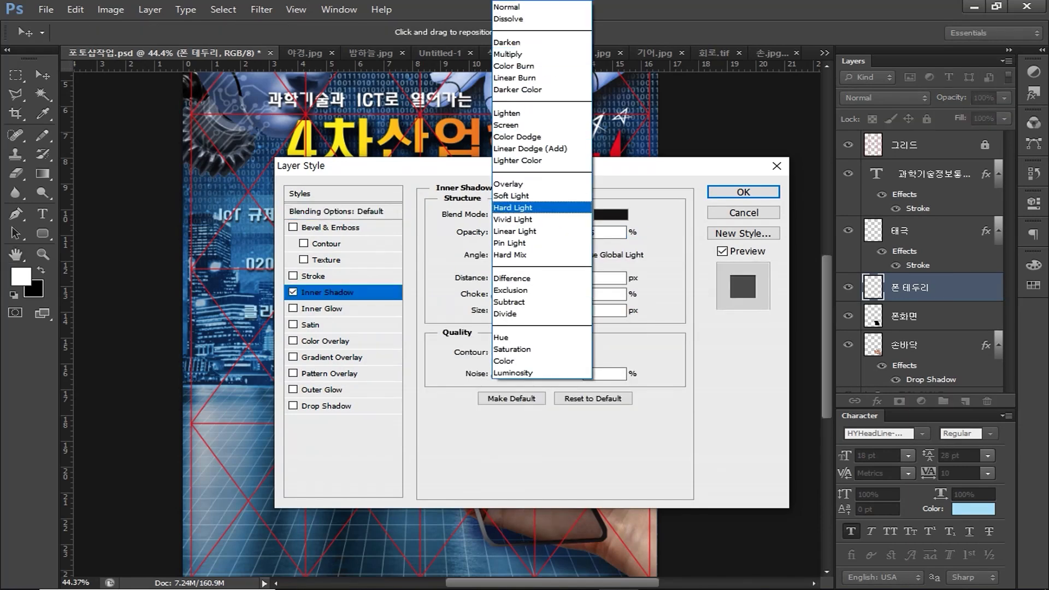
key("Return")
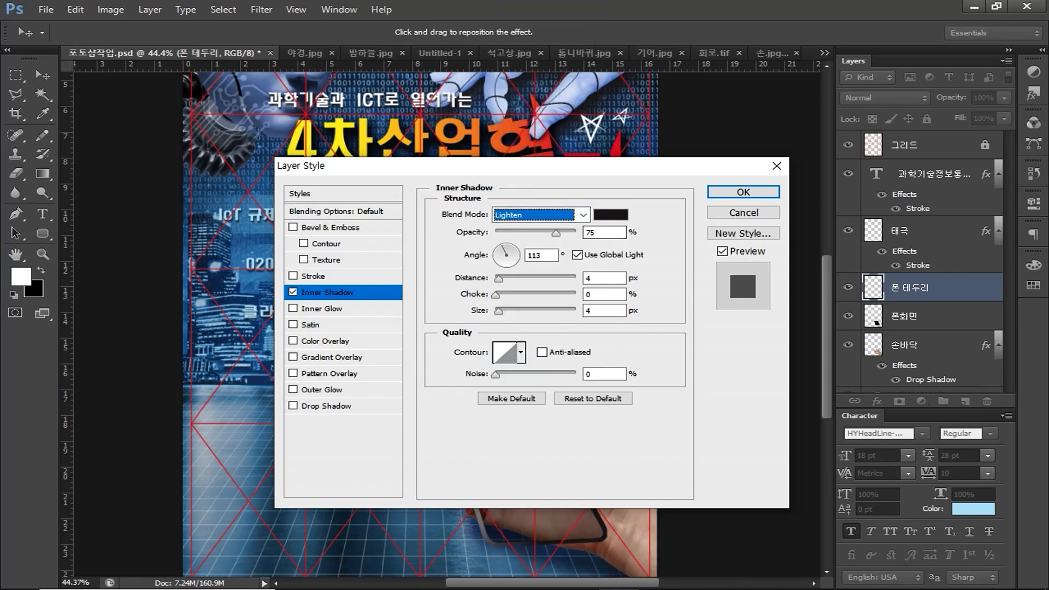
left_click(611, 215)
left_click(295, 211)
left_click_drag(295, 211, 250, 172)
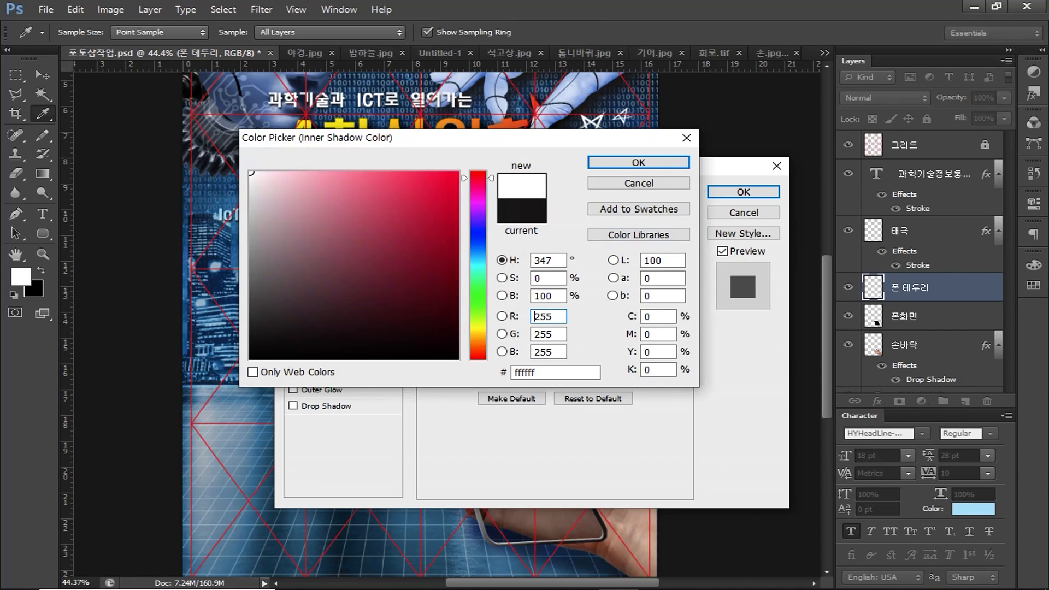
left_click(639, 162)
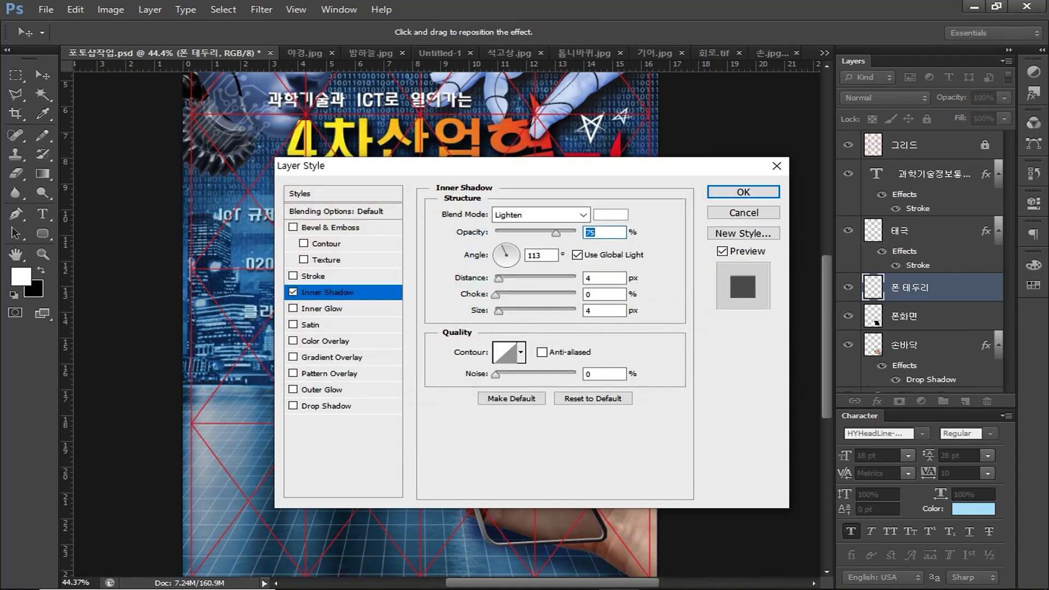
Step: Set the inner shadow's angle to 115°, distance to 2 px and size to 2 px
left_click(541, 255)
key("BackSpace")
type("5")
key("Tab")
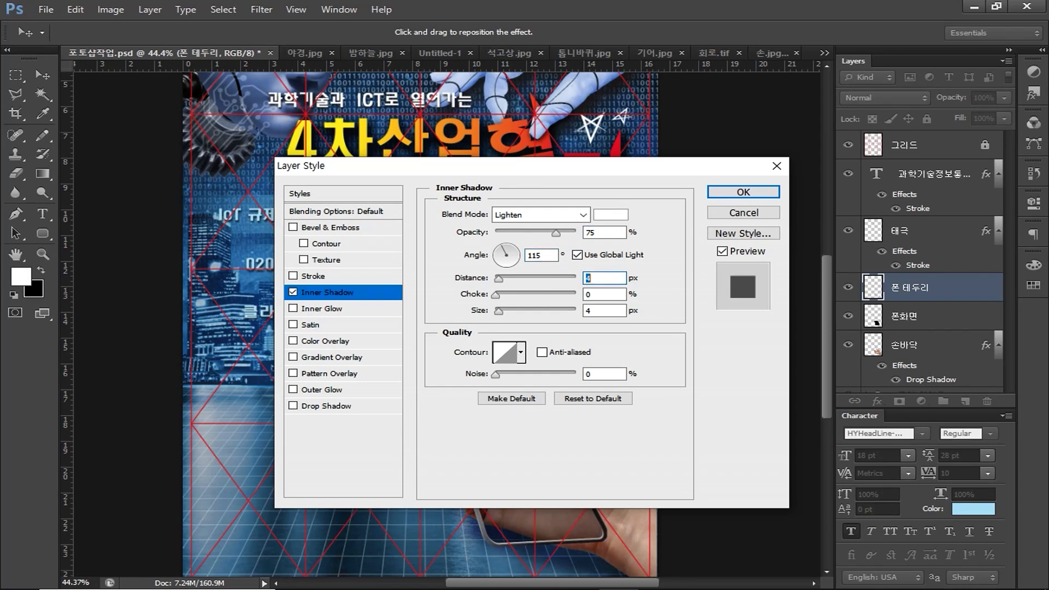
type("2")
key("Tab")
type("2")
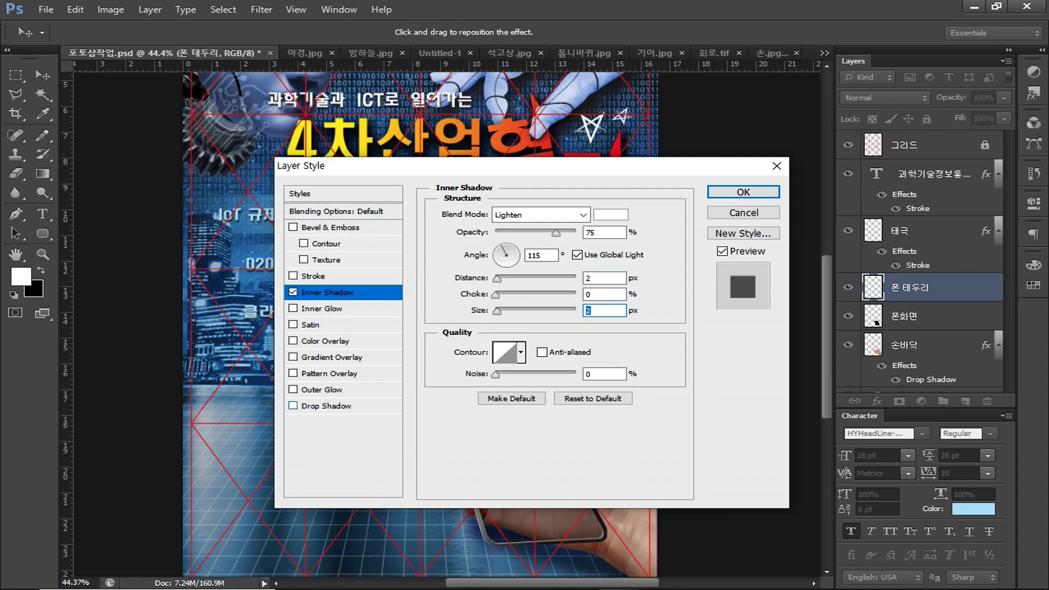
Step: Add a Drop Shadow to the phone border with Normal blend mode, 2 px distance and 2 px size, and apply the layer style
left_click(326, 406)
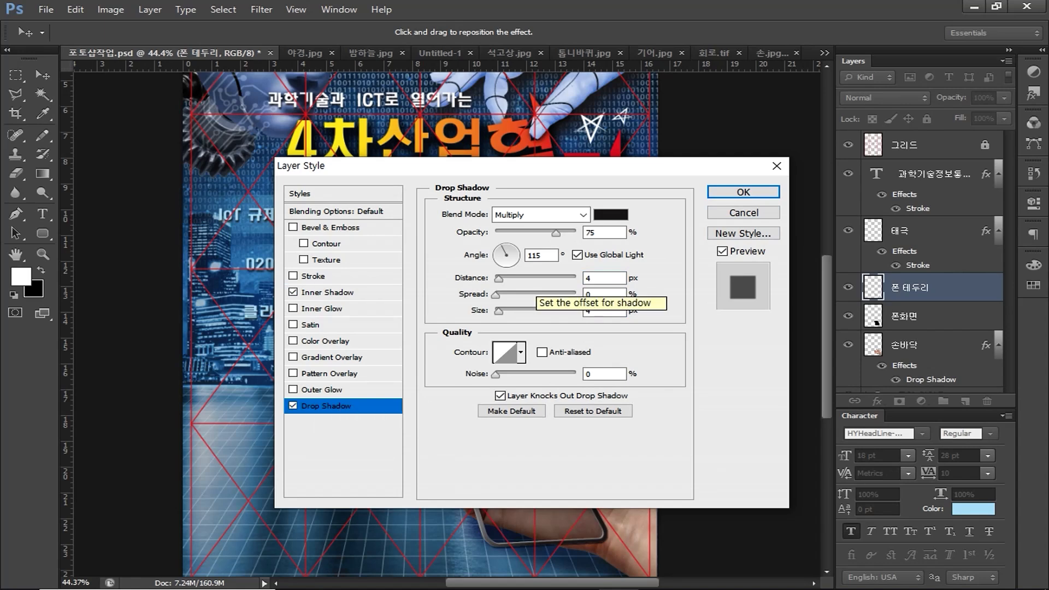
left_click(541, 215)
left_click(518, 8)
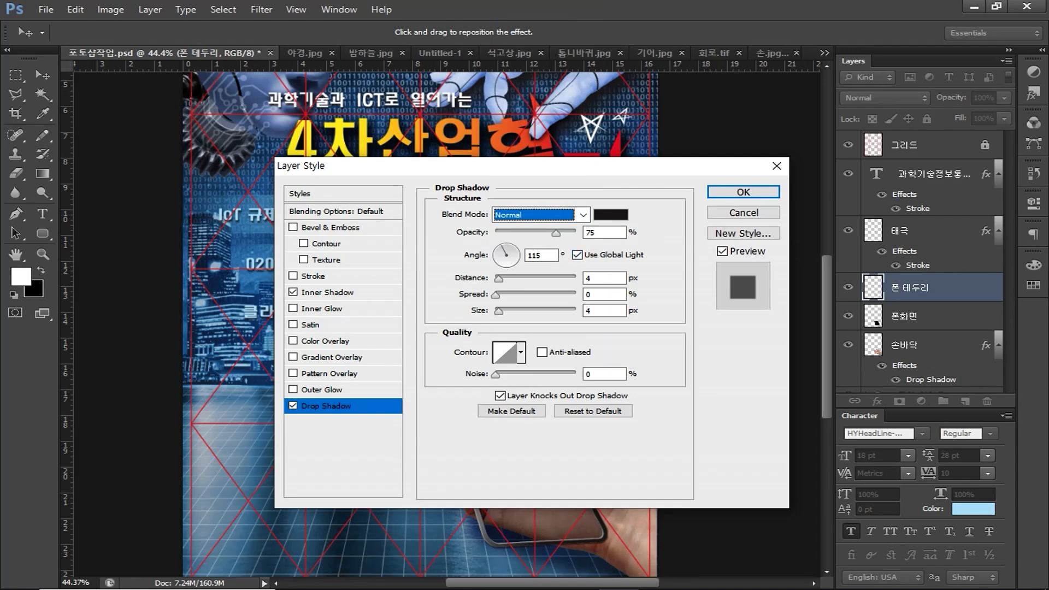
double_click(589, 278)
type("2")
left_click(592, 311)
key("BackSpace")
type("2")
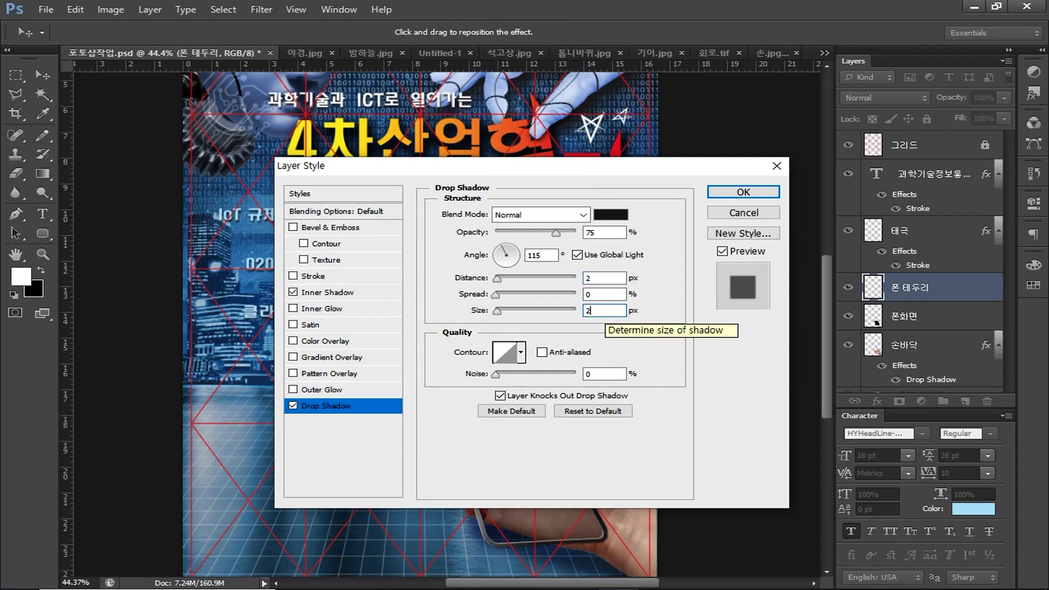
left_click(743, 192)
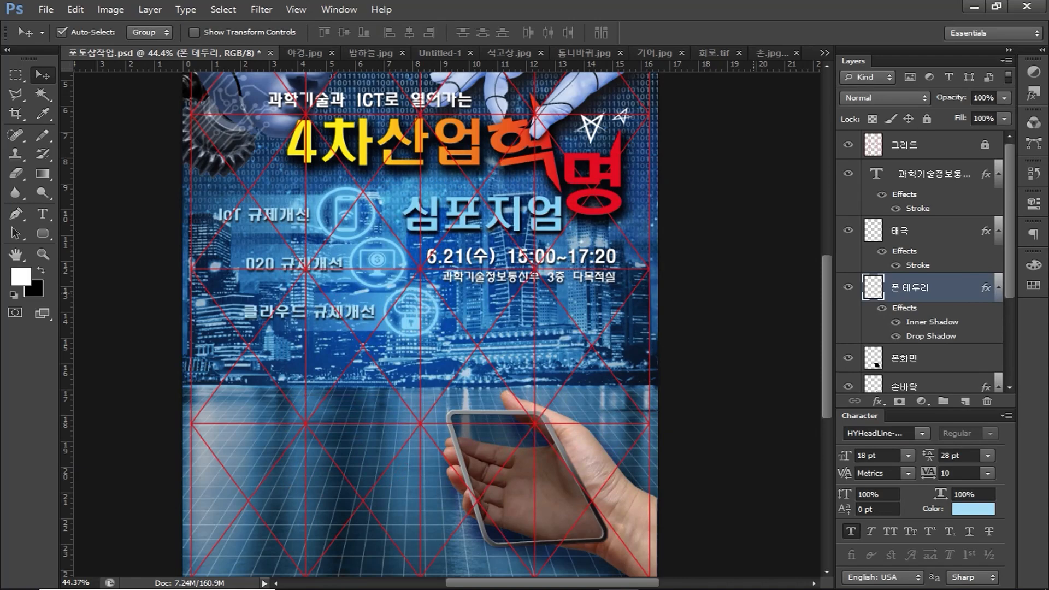
Step: Hide the 폰 테두리 and 폰화면 layers to expose the whole hand
left_click(848, 288)
scroll(848, 295, "down", 1)
left_click(848, 300)
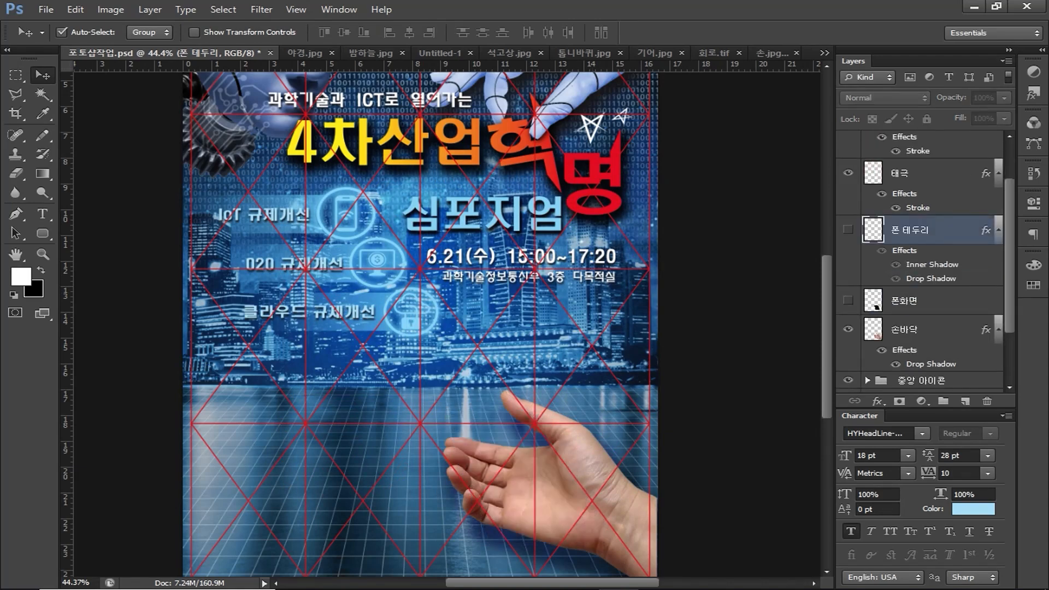
Step: Outline the thumb on the 손바닥 layer with the Polygonal Lasso and copy it to a new layer
left_click(905, 329)
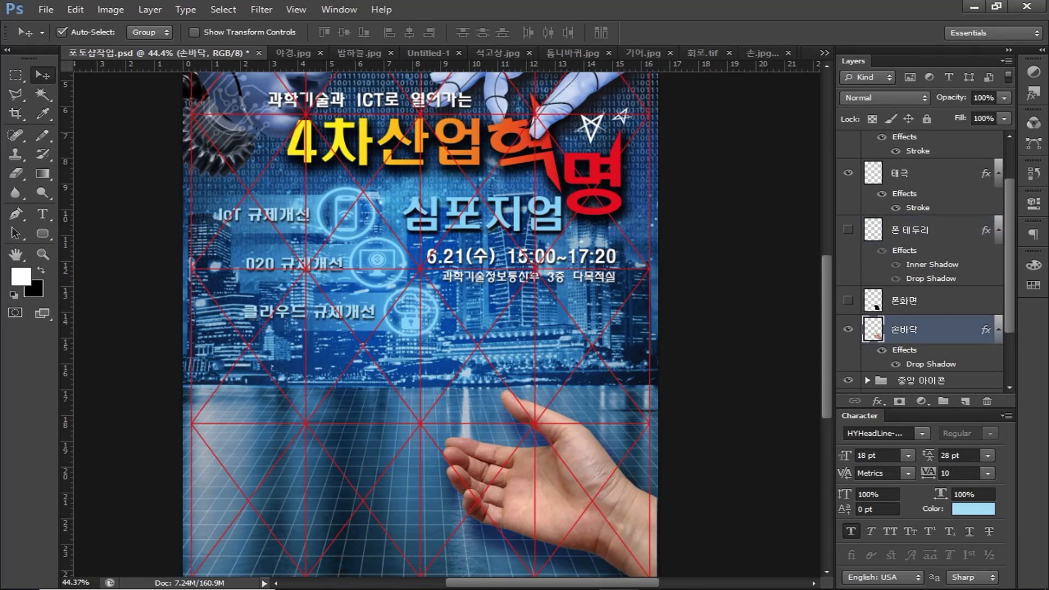
key("c")
key("l")
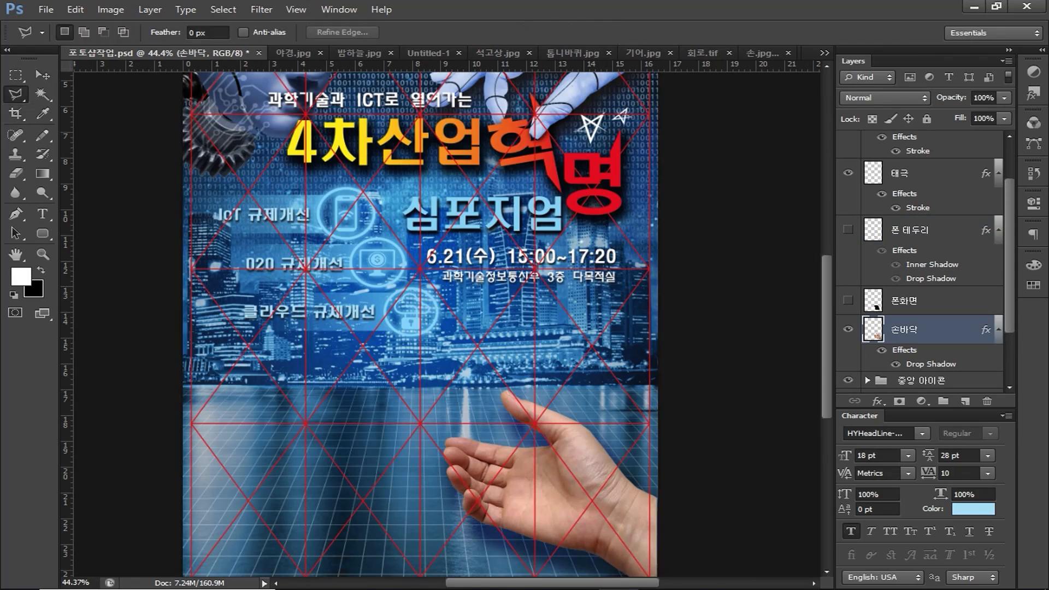
scroll(542, 450, "up", 6)
left_click(555, 439)
left_click(569, 438)
left_click(616, 417)
left_click(627, 387)
left_click(509, 342)
left_click(468, 331)
left_click(457, 386)
left_click(555, 438)
scroll(549, 350, "down", 3)
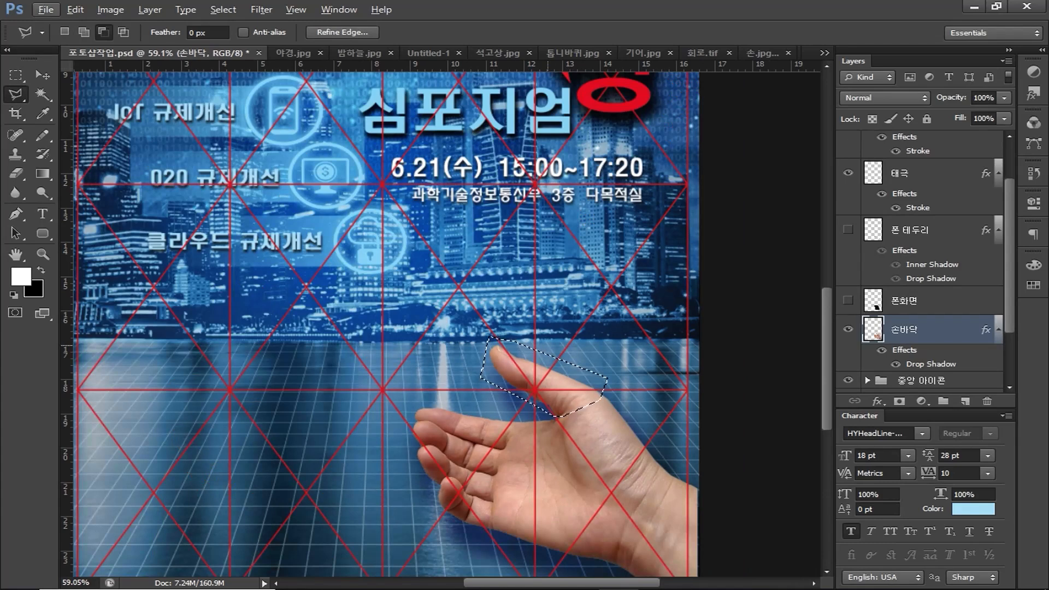
key("ctrl+j")
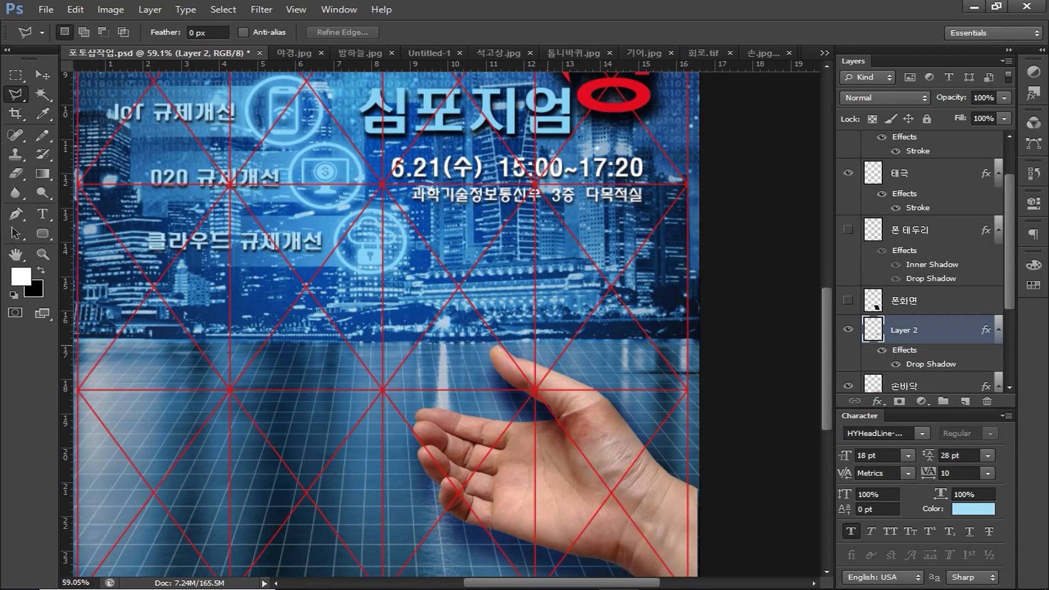
Step: Rename the thumb copy layer as 엄지손가락 and move it above the 폰 테두리 layer
double_click(905, 330)
type("엄지손가락")
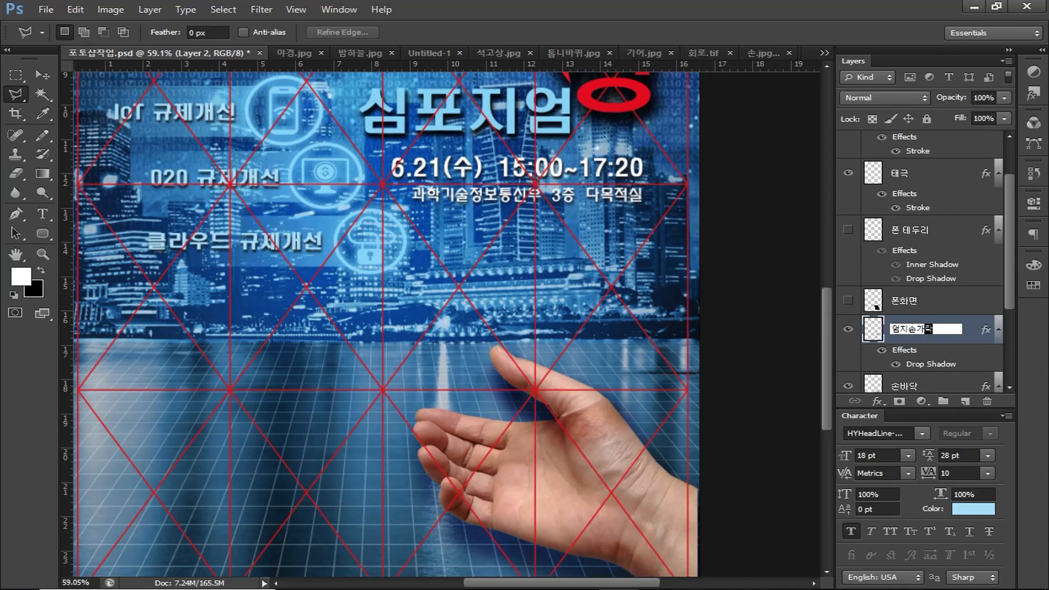
key("Return")
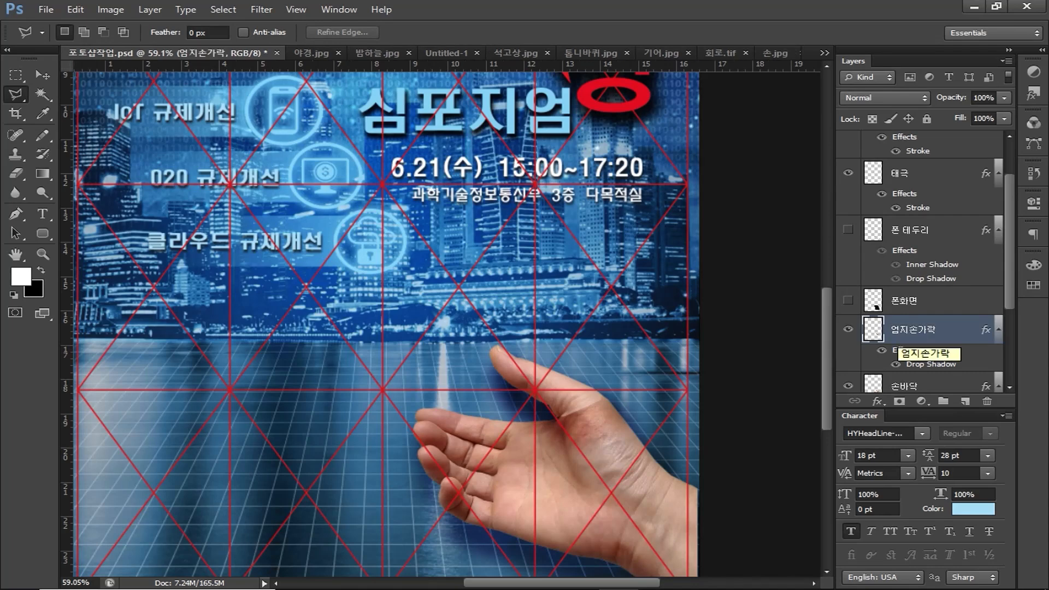
left_click_drag(914, 330, 913, 219)
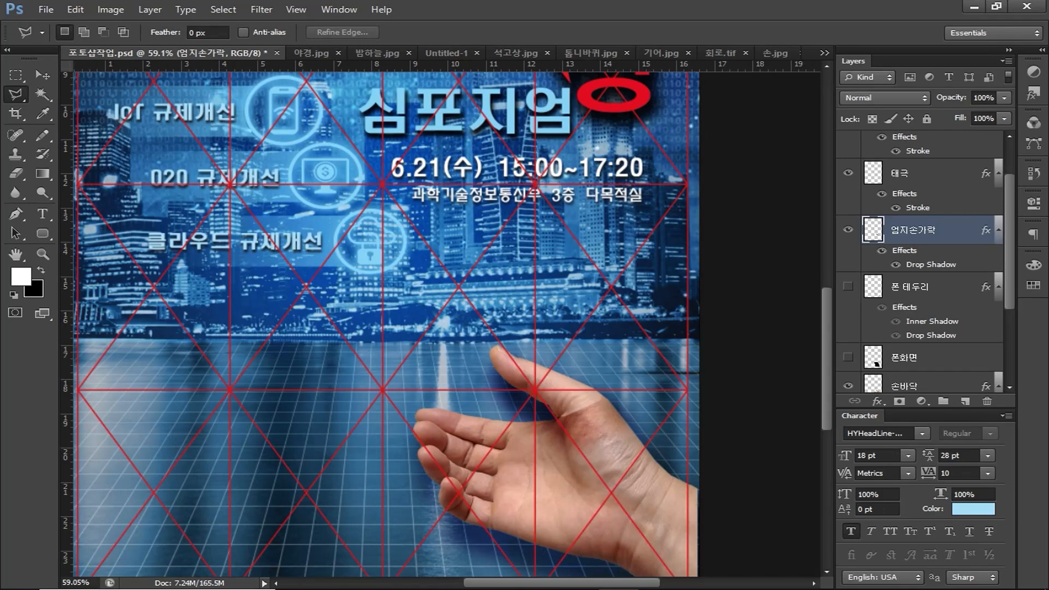
scroll(626, 481, "up", 2)
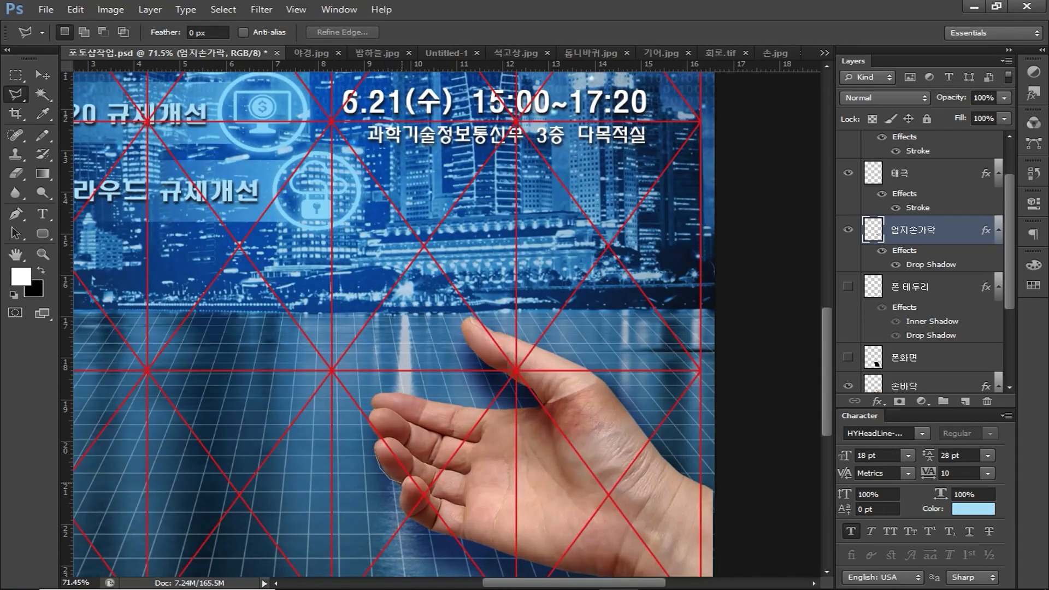
Step: Outline the two lower fingertips with the Polygonal Lasso and copy them from the 손바닥 layer to a new layer
left_click(412, 517)
left_click(427, 508)
left_click(430, 497)
left_click(428, 487)
left_click(419, 479)
left_click(408, 476)
left_click(412, 468)
left_click(413, 457)
left_click(407, 448)
left_click(400, 440)
left_click(389, 439)
scroll(923, 262, "down", 3)
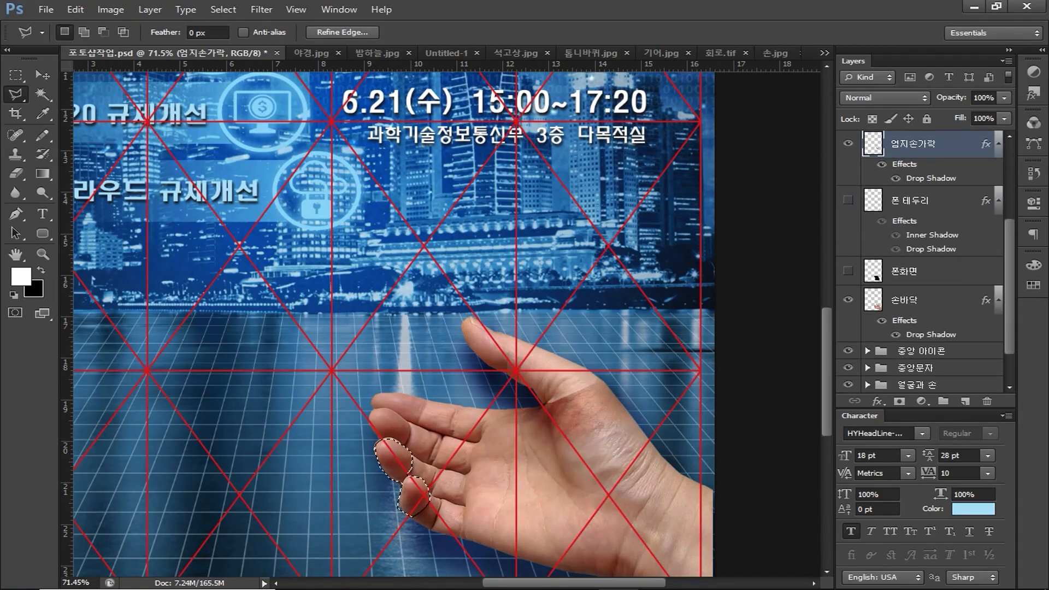
left_click(924, 300)
key("ctrl+j")
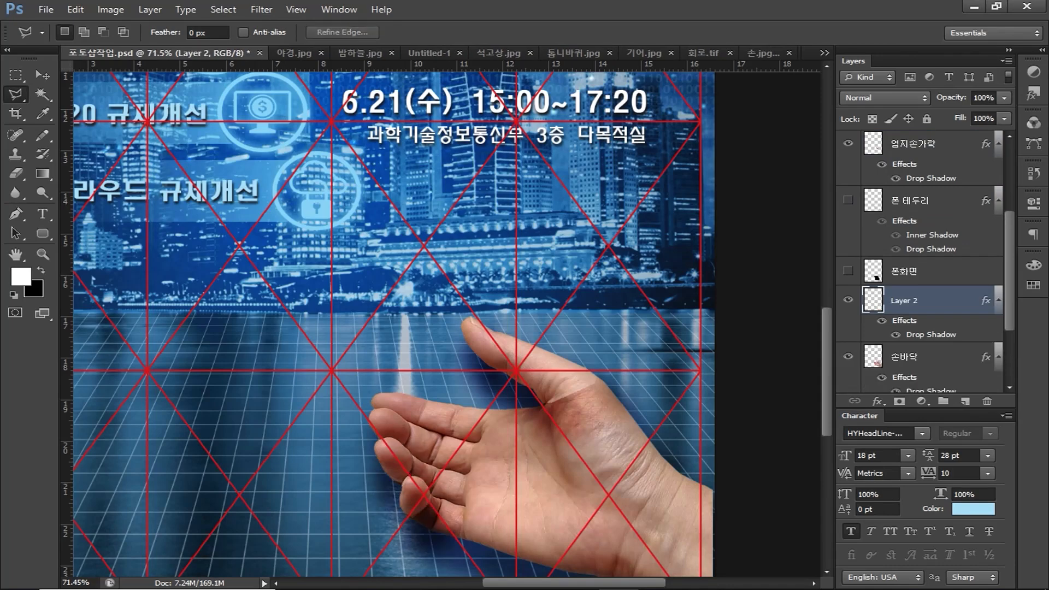
Step: Rename the fingertip copy layer as 약지손가락 and move it above the 폰 테두리 layer
double_click(905, 300)
type("약지손가")
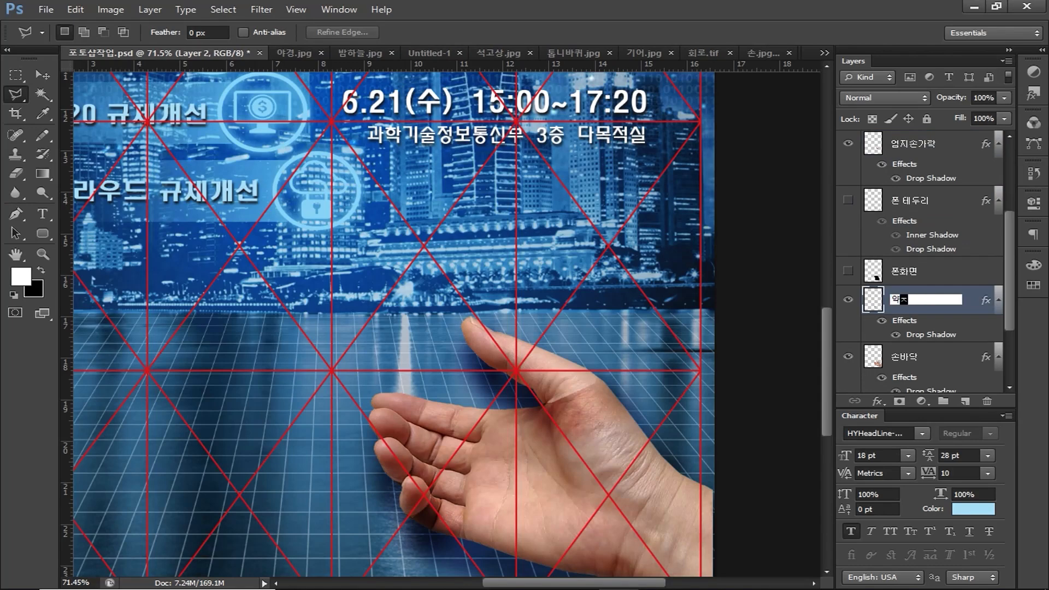
type("락")
key("Return")
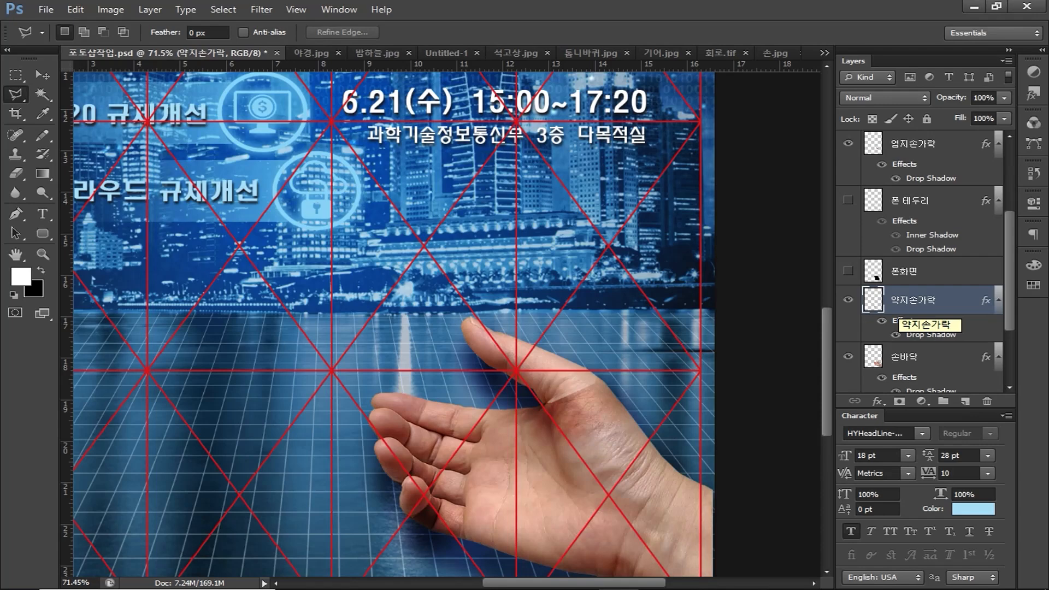
left_click_drag(918, 300, 918, 189)
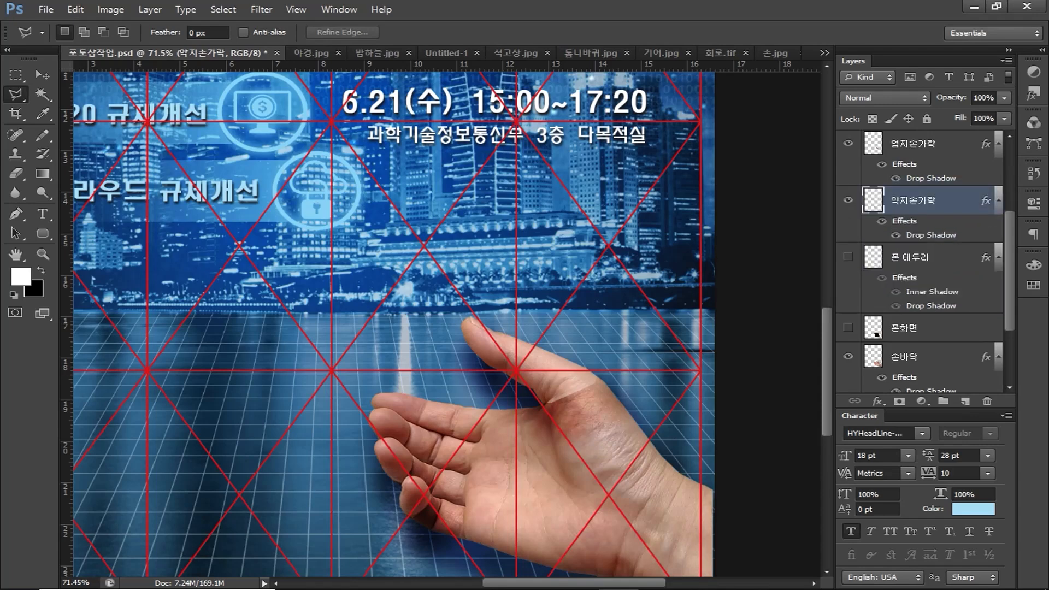
Step: Clear the layer styles from the 엄지손가락 and 약지손가락 layers together
left_click(918, 145, "shift")
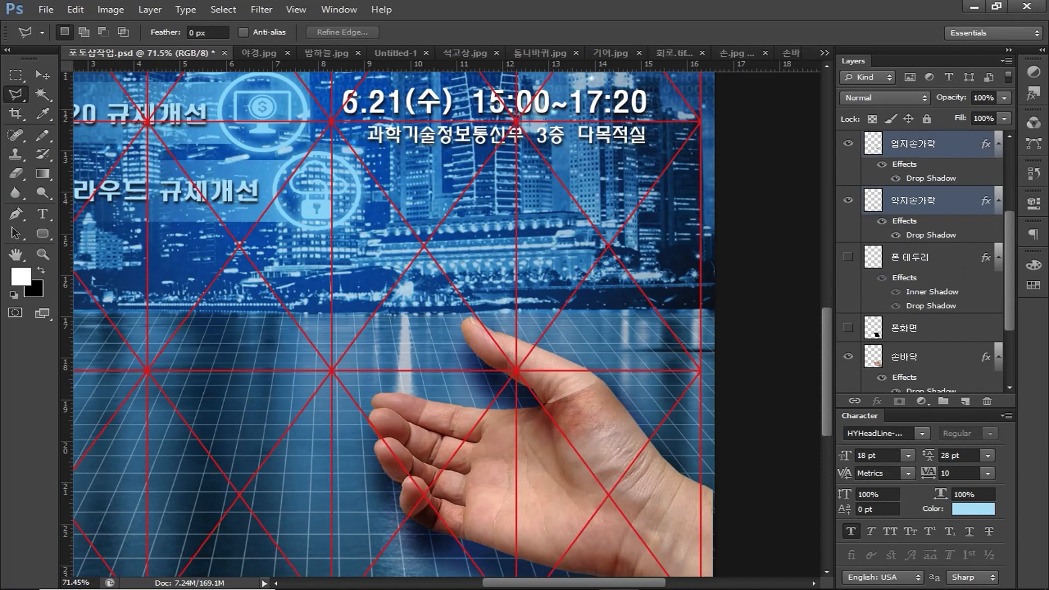
right_click(945, 146)
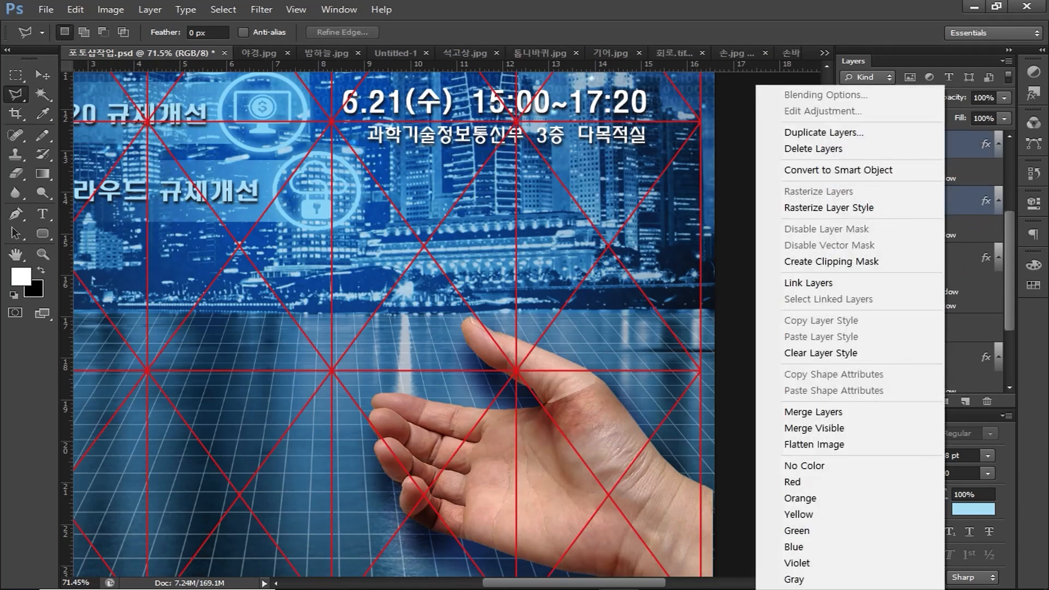
left_click(821, 353)
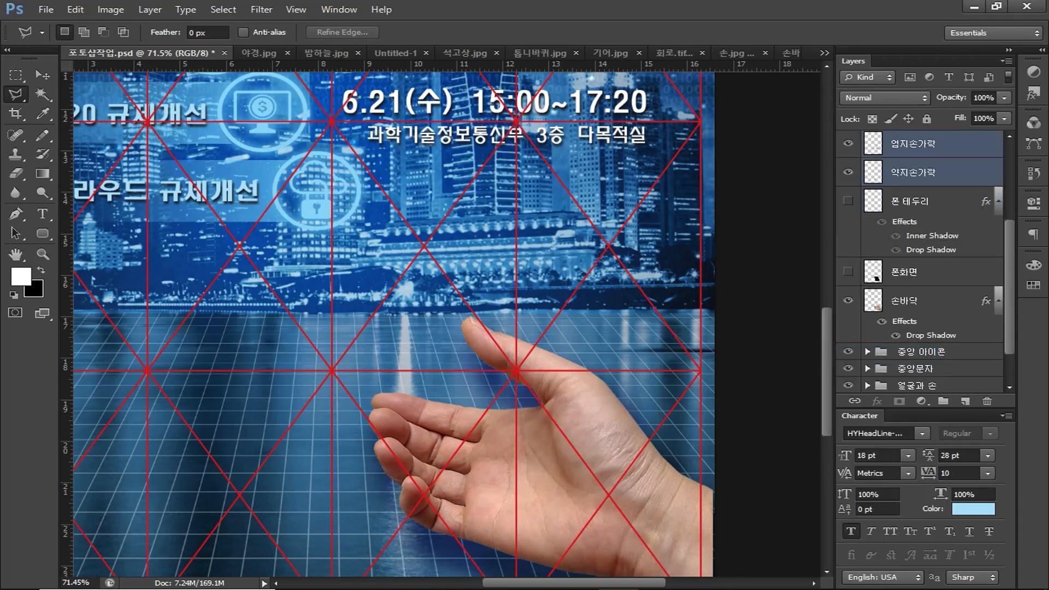
Step: Show the 폰화면 and 폰 테두리 layers again
key("t")
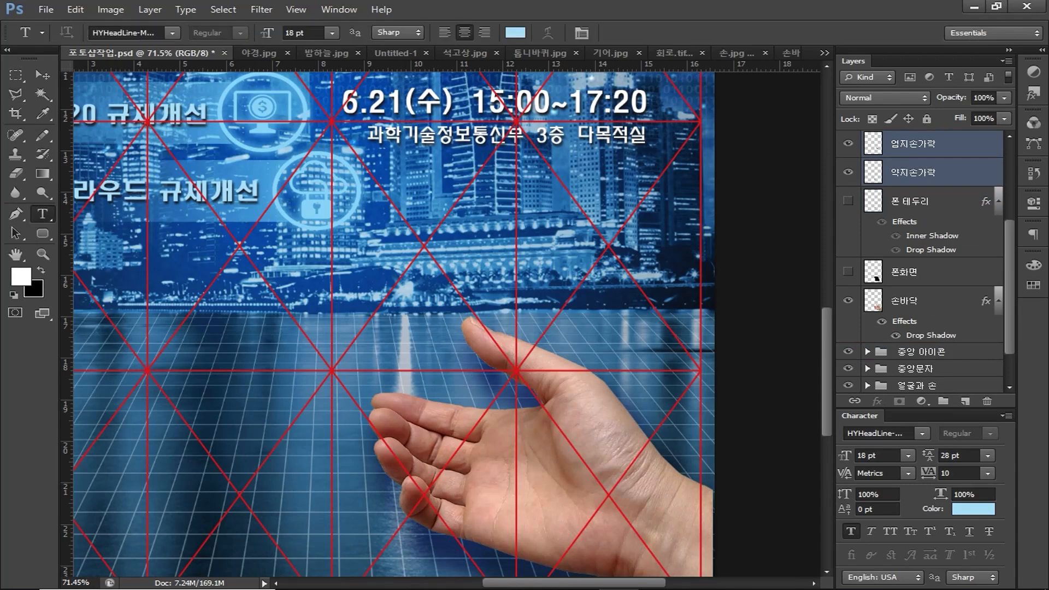
left_click(848, 272)
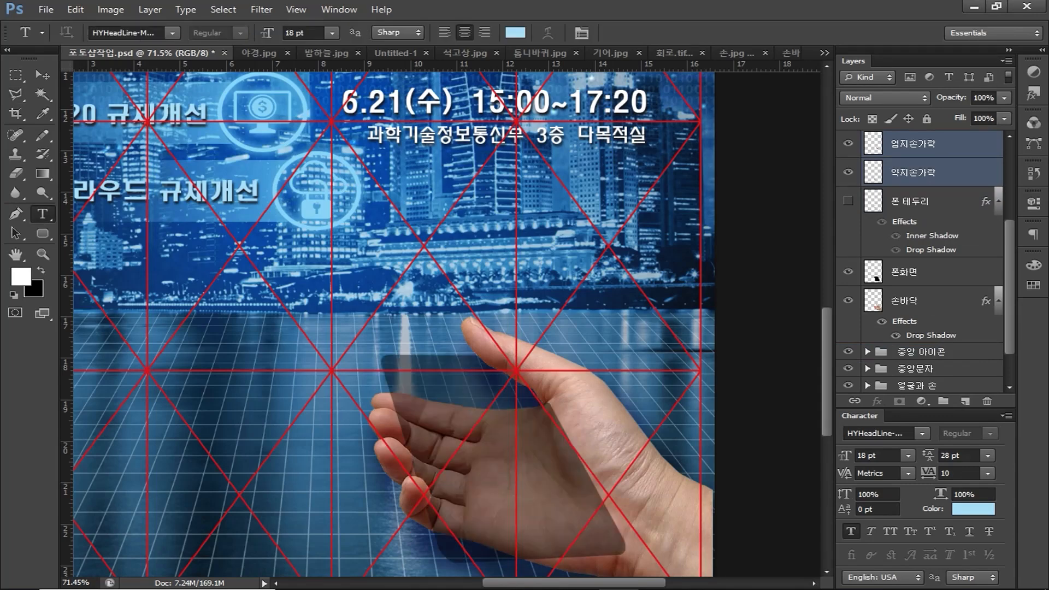
left_click(848, 201)
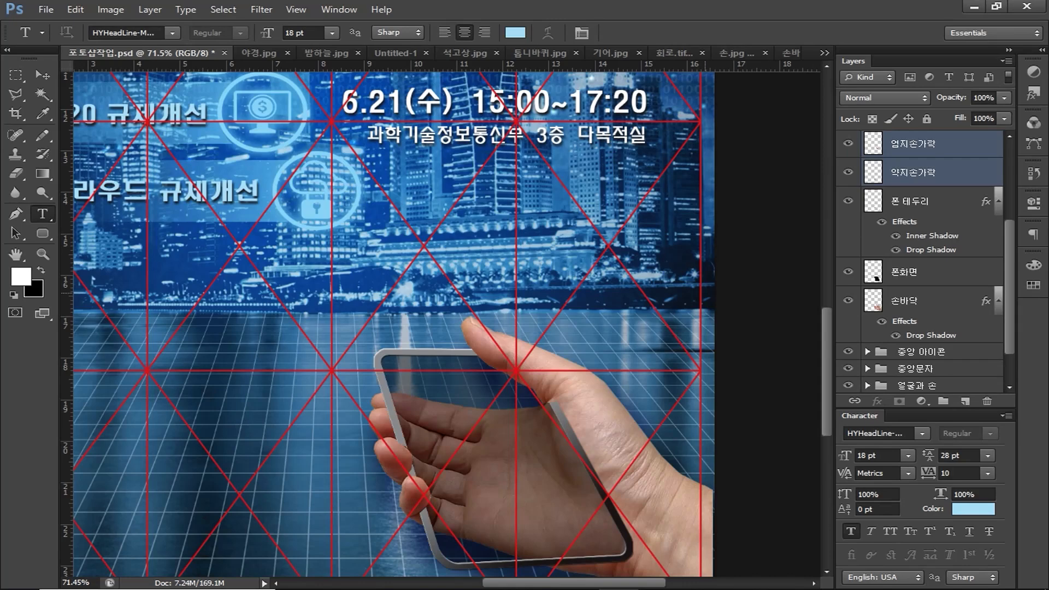
Step: Add a two-line text over the phone screen reading ICT on the first line and ISSUE on the second
left_click(448, 398)
type("ㅑㅊ")
key("BackSpace")
key("BackSpace")
type("ICT")
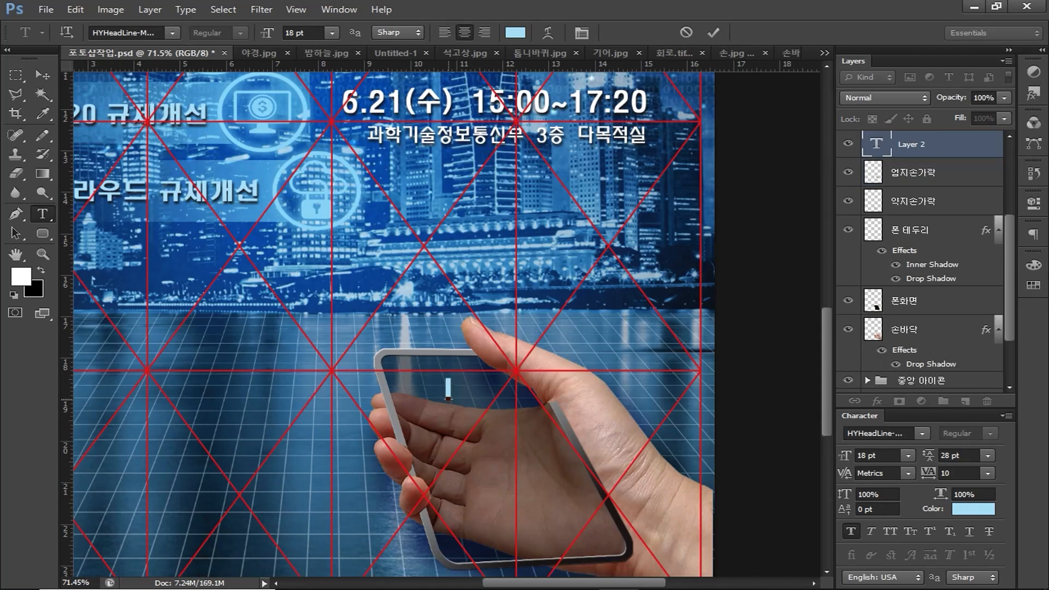
key("Return")
type("ISSUE")
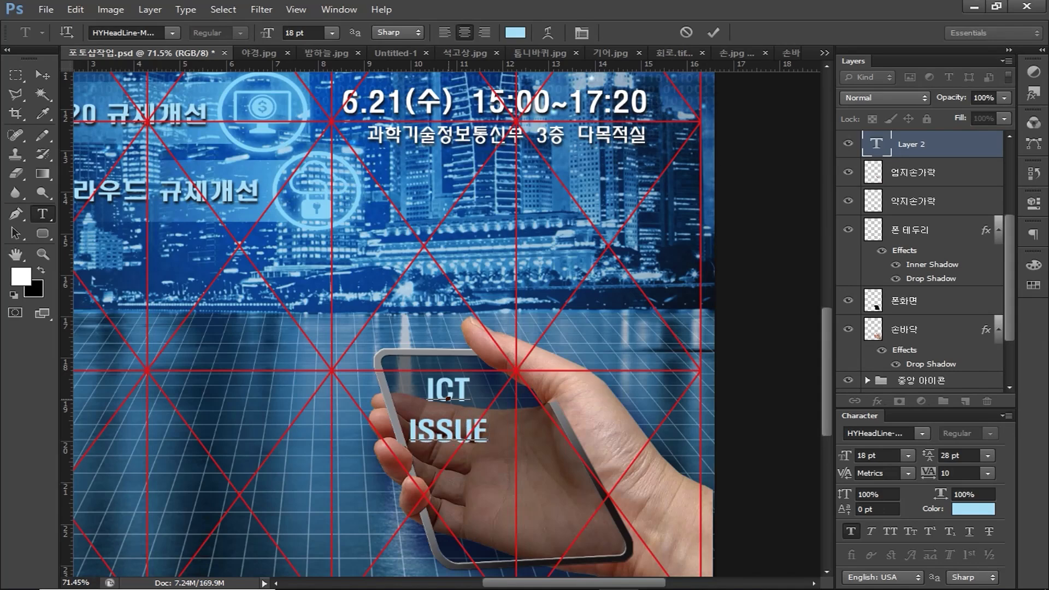
Step: Color the whole ICT ISSUE text light blue, with cyan at 25% and yellow at 5%
key("ctrl+a")
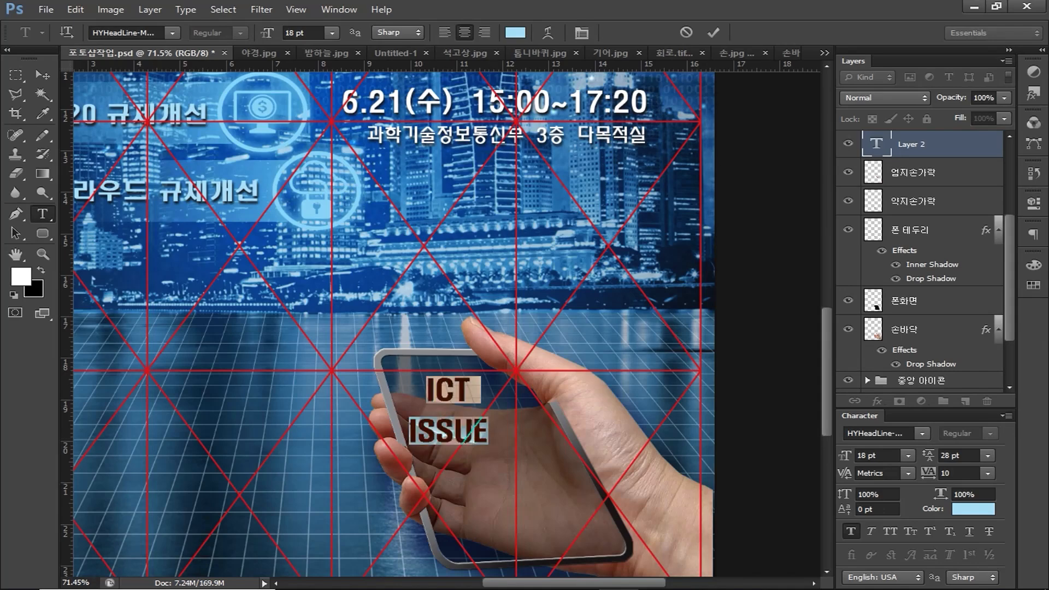
left_click(515, 33)
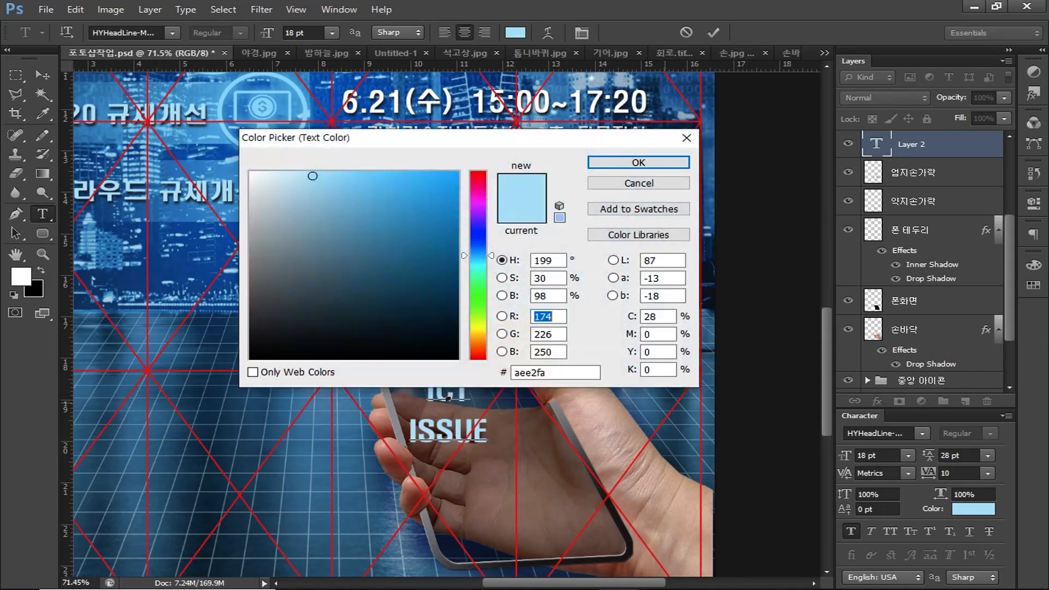
double_click(655, 316)
type("25")
double_click(660, 351)
type("5")
key("Return")
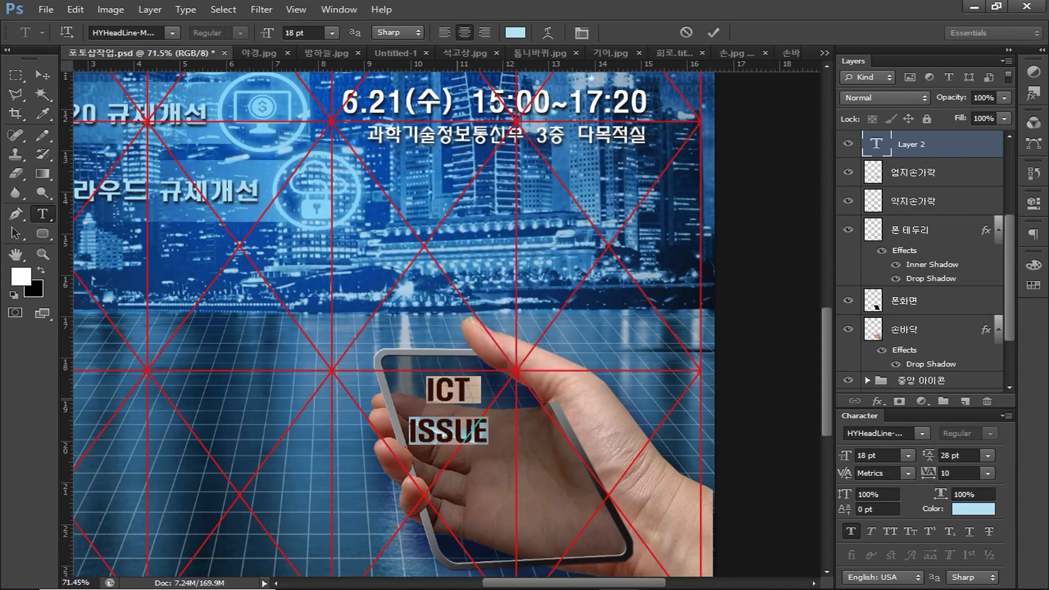
Step: Enlarge the word ICT to 36 pt and tighten the leading of both text lines to 20 pt
double_click(448, 390)
left_click(909, 456)
left_click(905, 401)
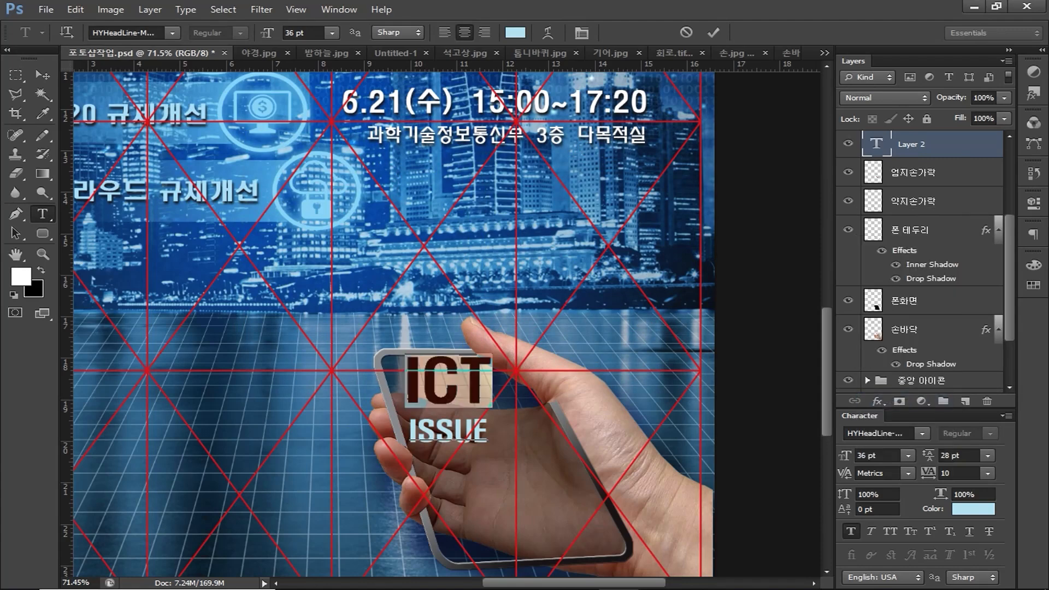
key("ctrl+a")
key("alt+Up")
key("alt+Up")
key("alt+Up")
key("alt+Up")
Step: Move the ICT ISSUE text to the middle of the phone screen and scale it up slightly
left_click(42, 75)
left_click_drag(475, 381, 509, 431)
key("ctrl+t")
left_click_drag(523, 483, 534, 491)
key("Return")
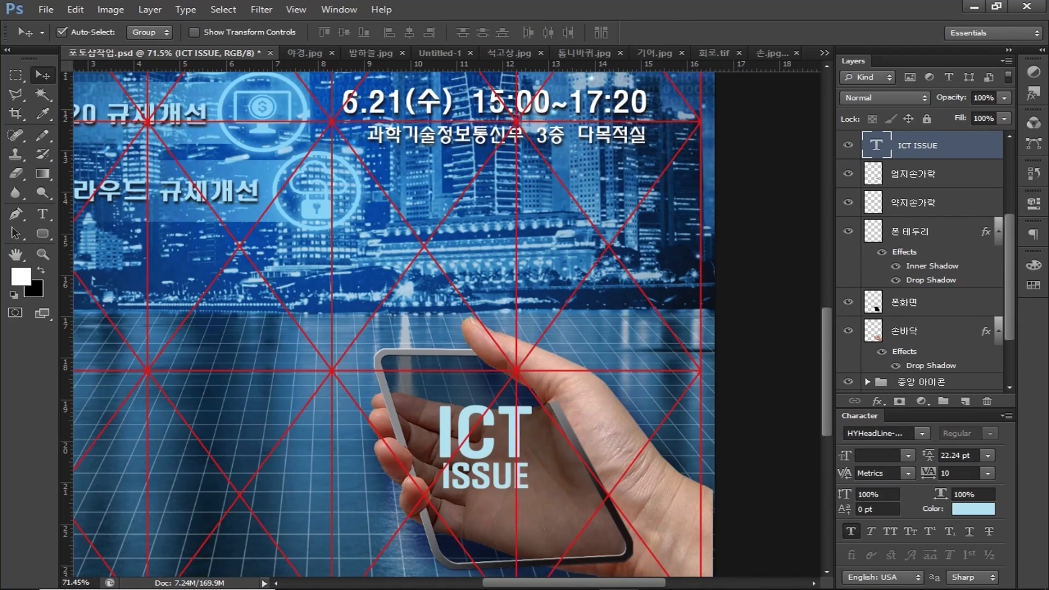
Step: Rasterize the ICT ISSUE text layer and skew it to follow the phone's slanted sides
right_click(968, 145)
left_click(809, 175)
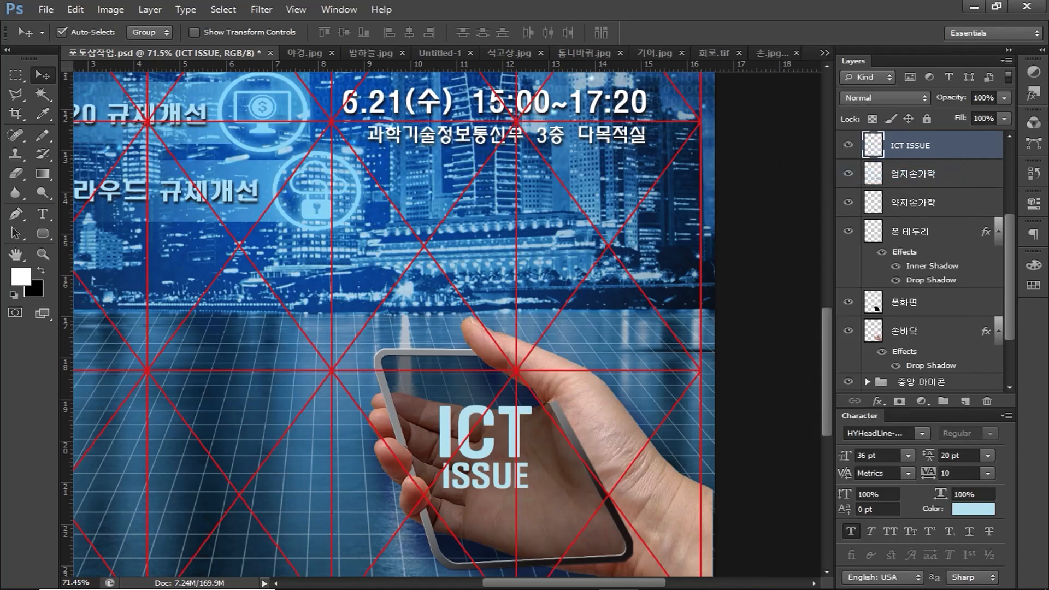
left_click(75, 9)
mouse_move(164, 297)
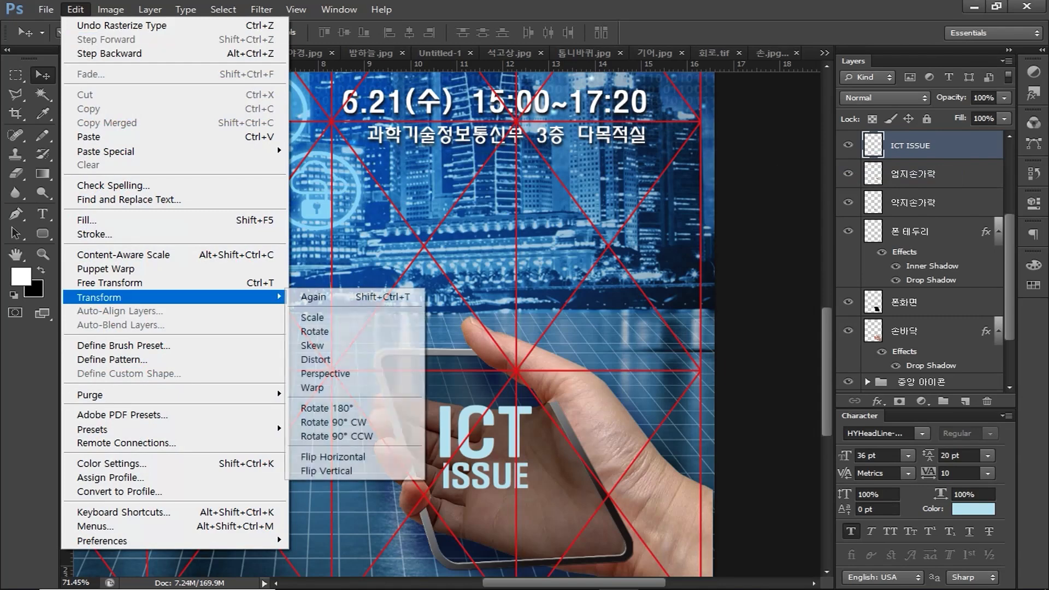
left_click(317, 346)
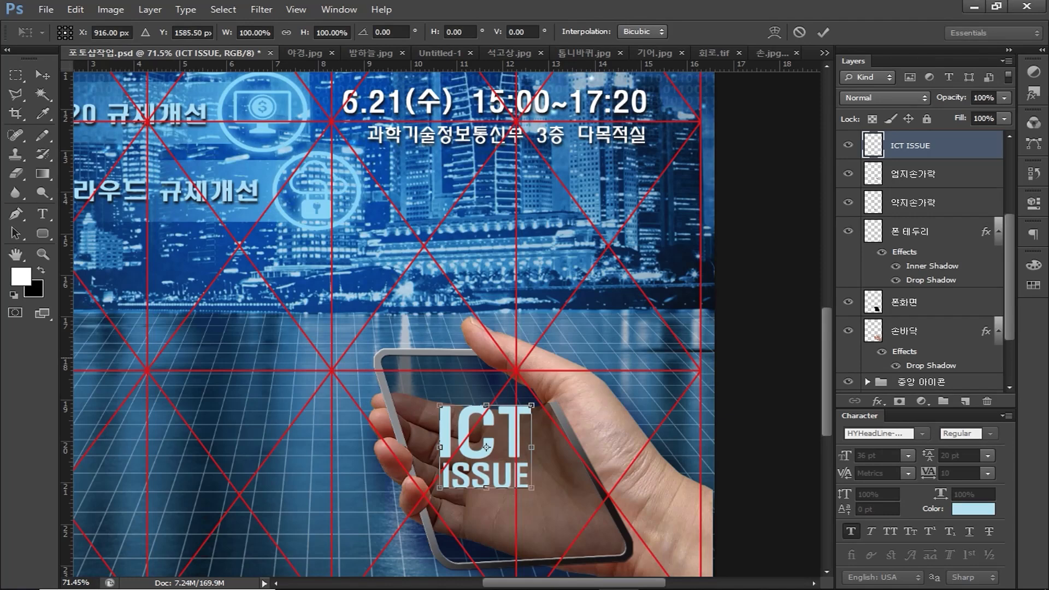
left_click_drag(486, 406, 458, 407)
left_click_drag(532, 487, 553, 486)
key("Return")
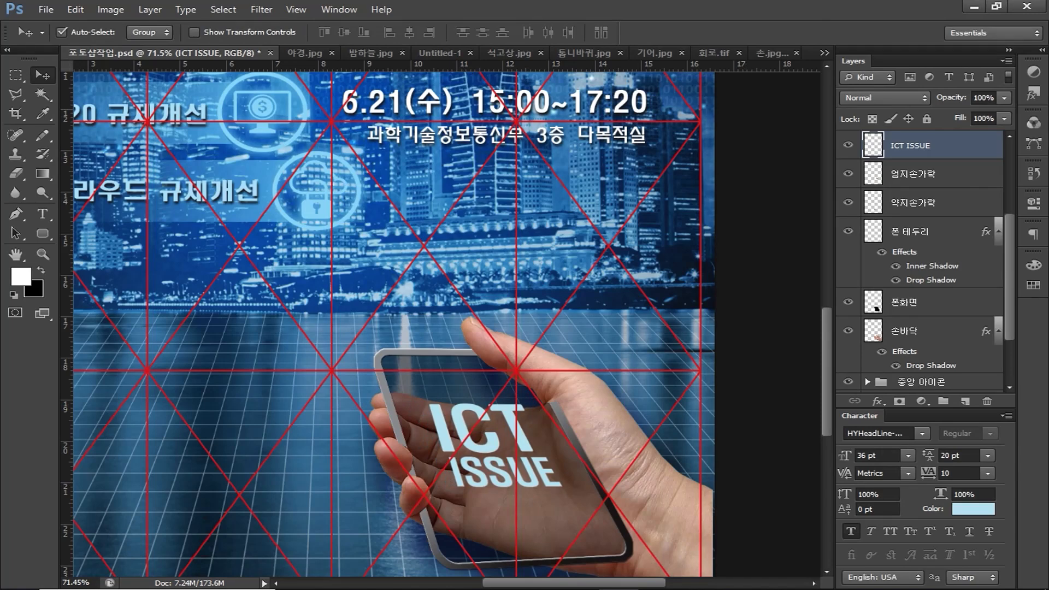
Step: Duplicate the ICT ISSUE layer and rename the copy as ICT ISSUE 필터
scroll(923, 262, "up", 2)
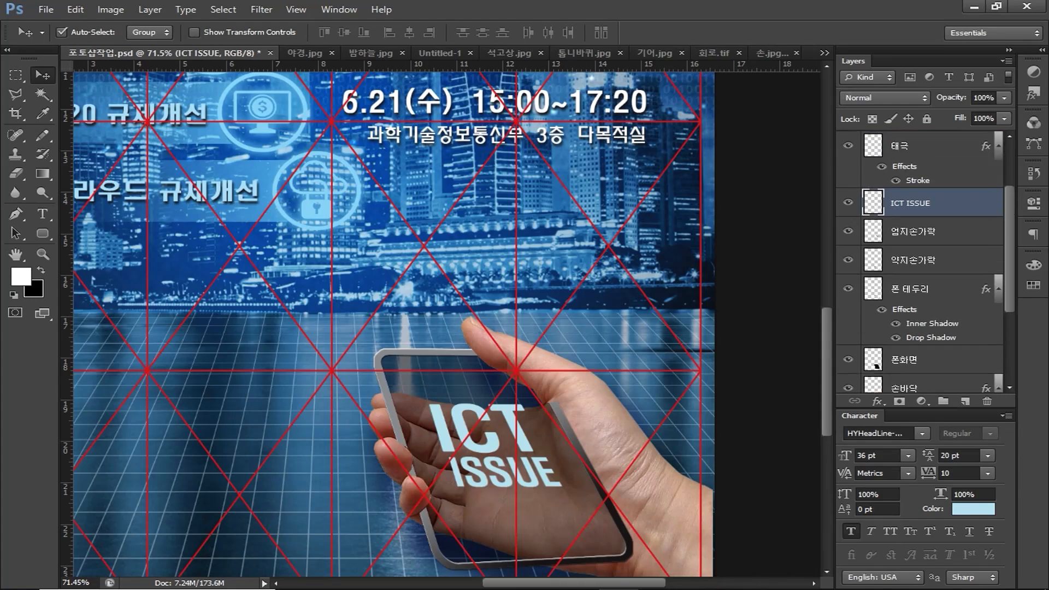
key("ctrl+j")
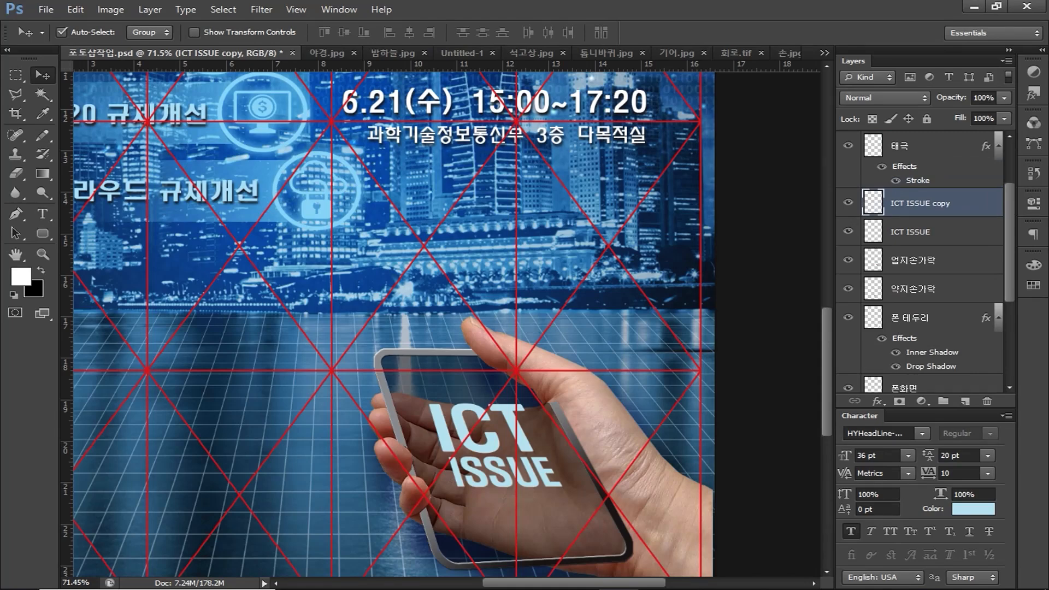
double_click(920, 203)
type("IC")
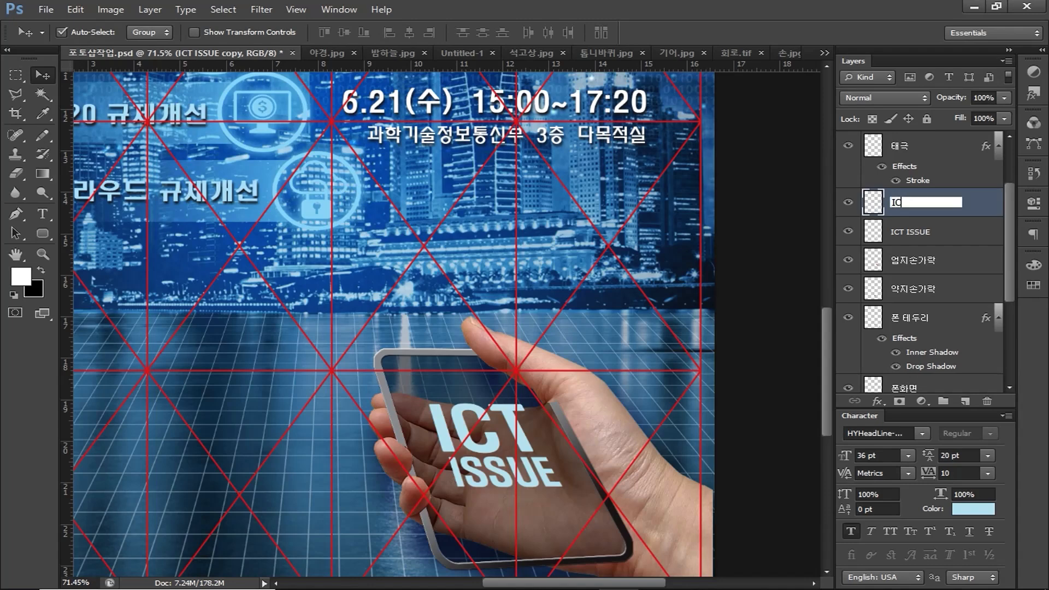
type("T ISSUE 필터")
key("Return")
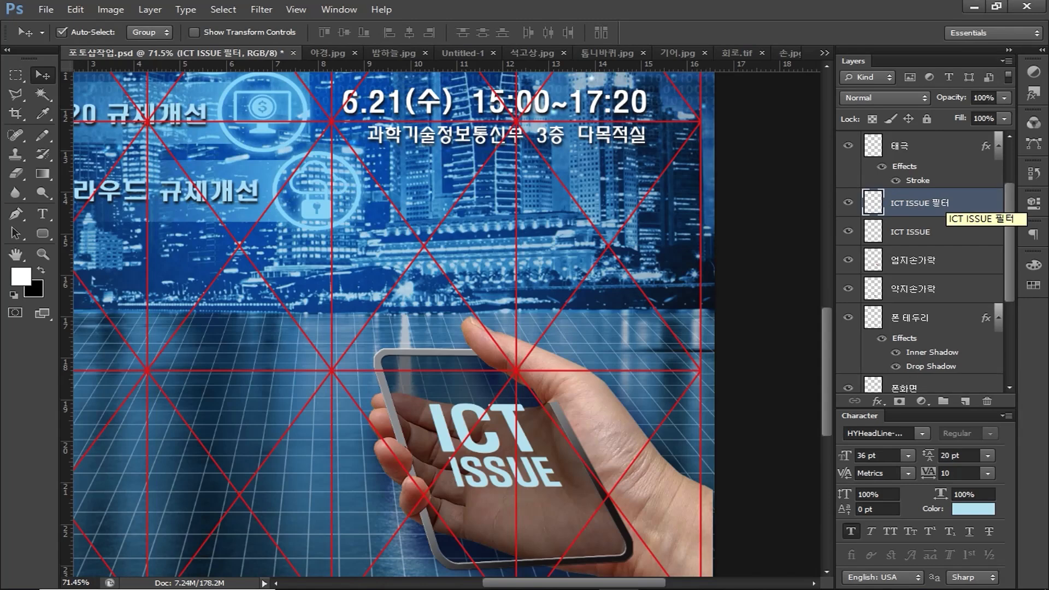
Step: Load the lettering of the original ICT ISSUE layer as a selection and expand it by 4 pixels
left_click(932, 232)
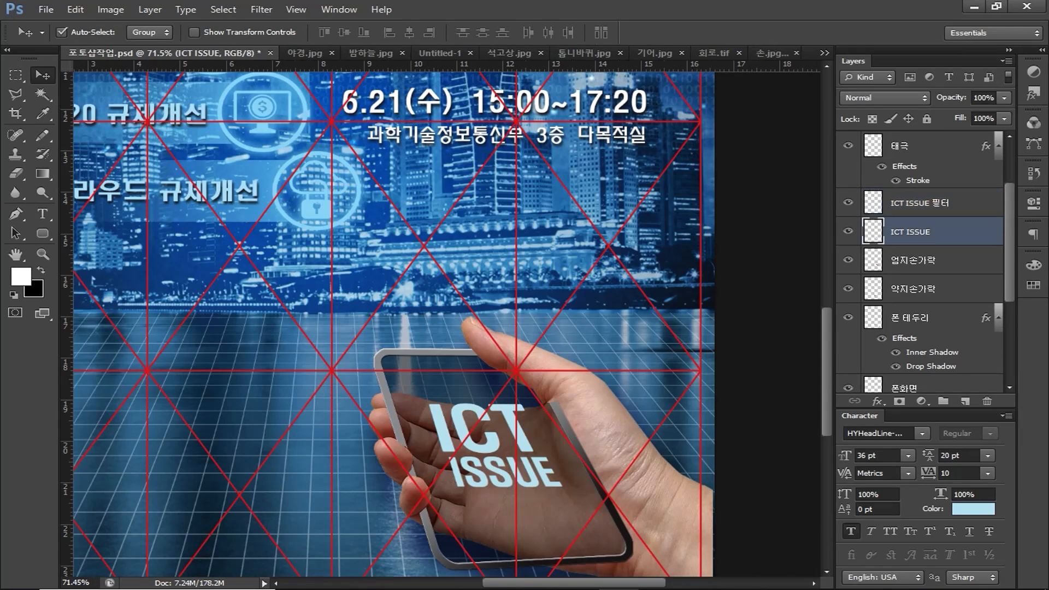
left_click(873, 232, "ctrl")
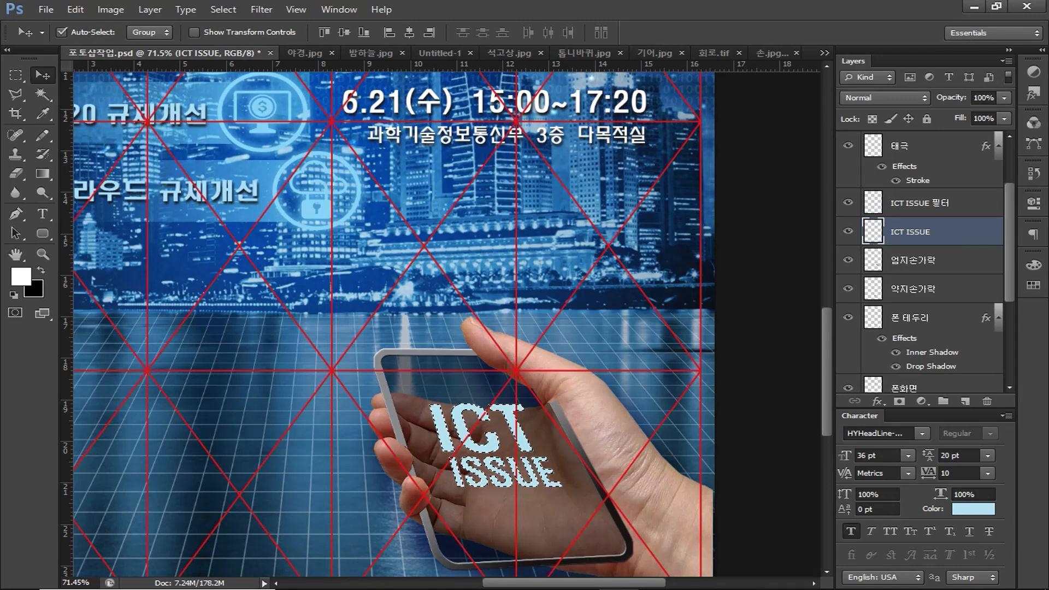
left_click(223, 10)
mouse_move(246, 172)
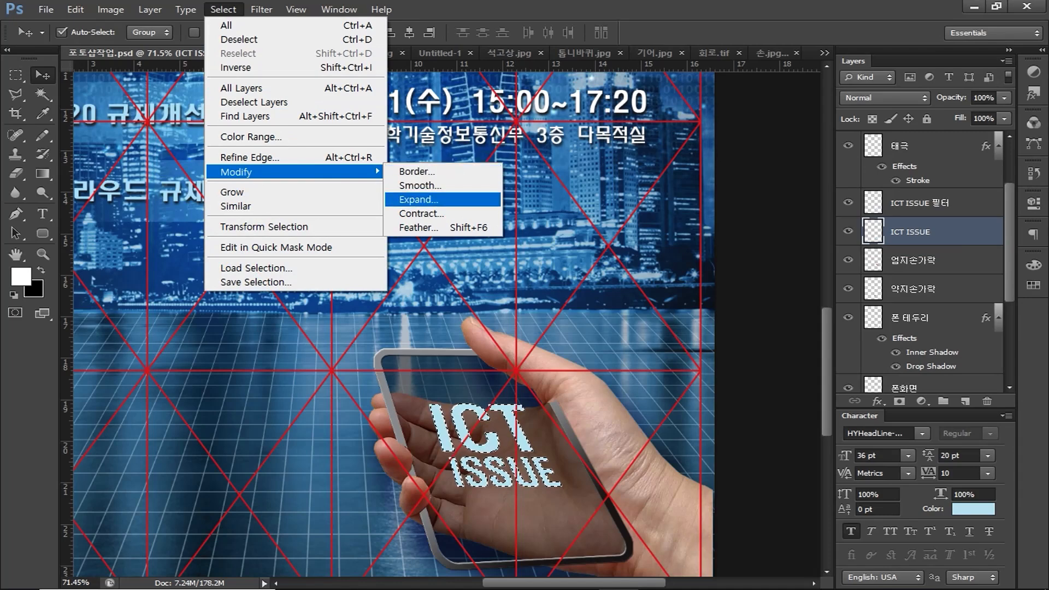
left_click(419, 200)
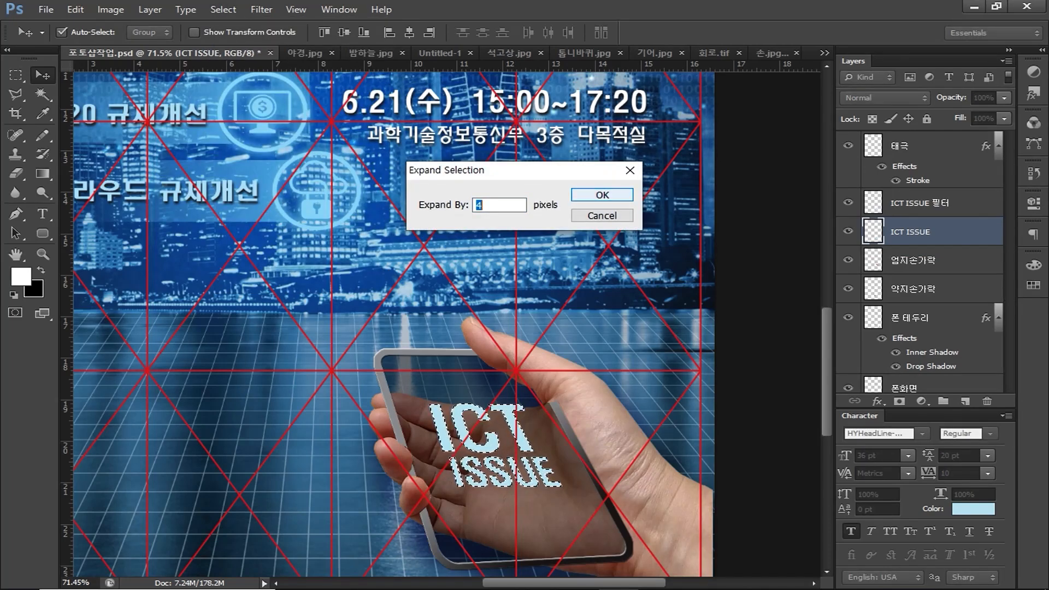
key("Return")
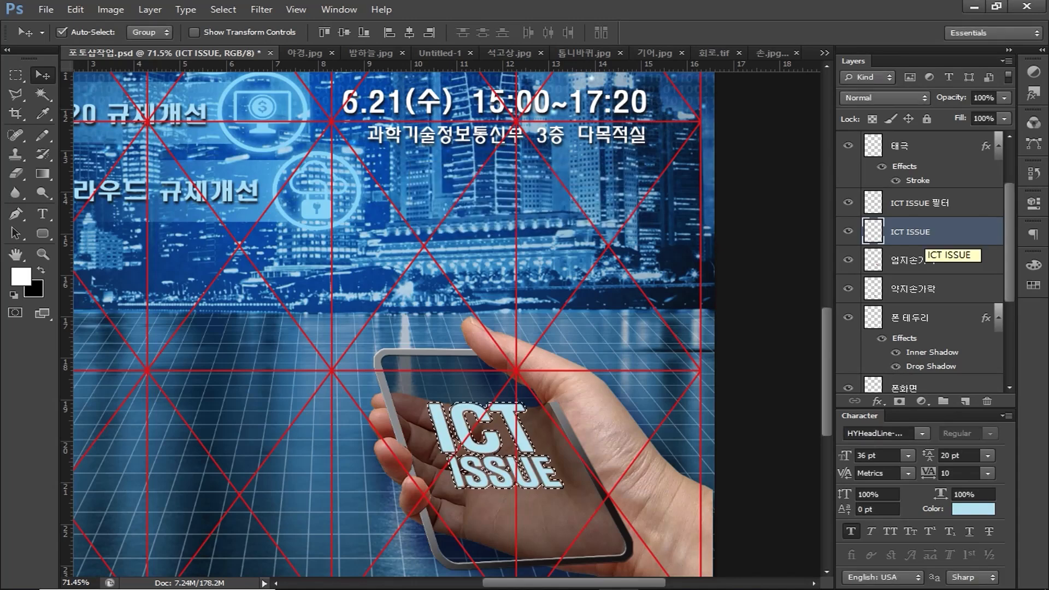
Step: Set the foreground color to C 25, M 0, Y 3, K 0 and fill the expanded selection on the ICT ISSUE layer
left_click(20, 277)
double_click(650, 316)
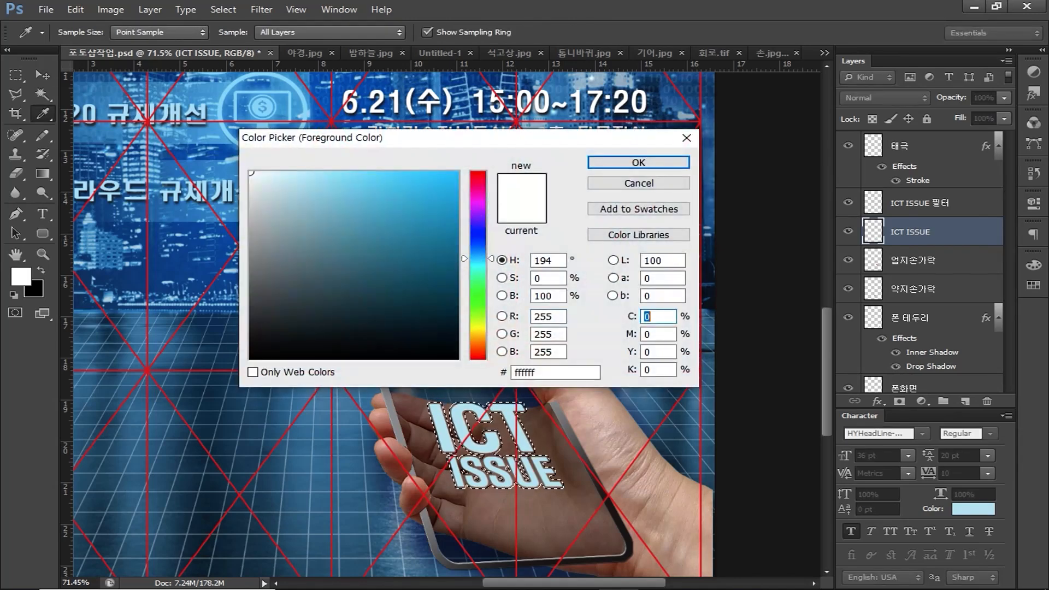
type("25")
double_click(649, 352)
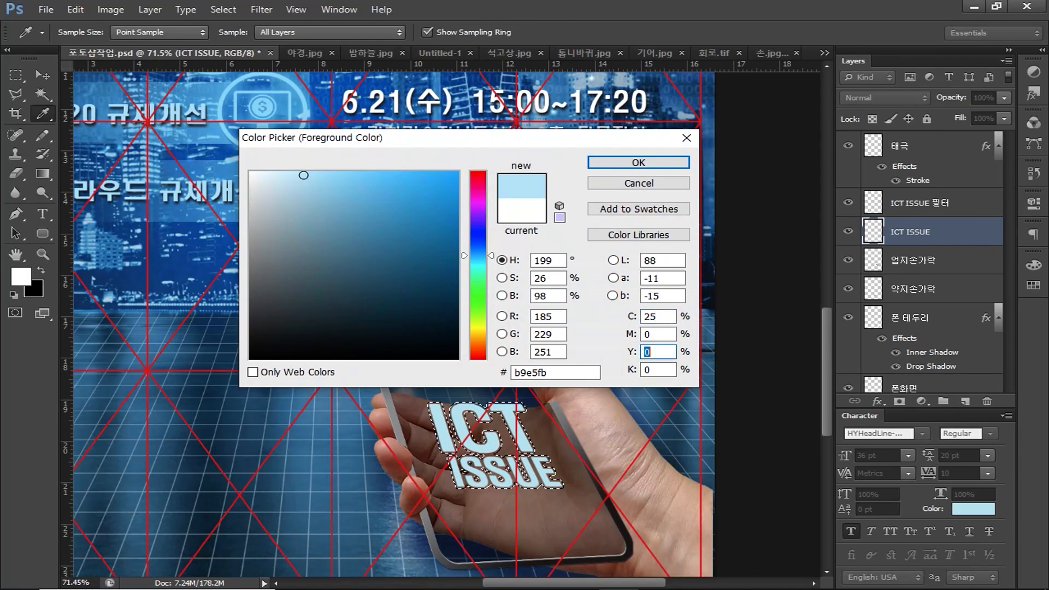
type("3")
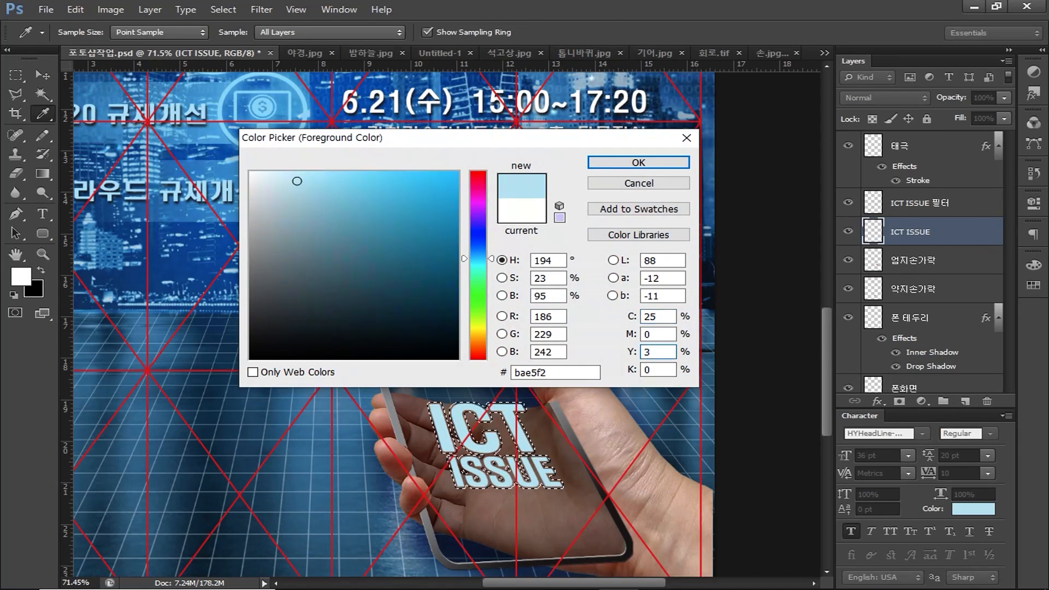
key("Return")
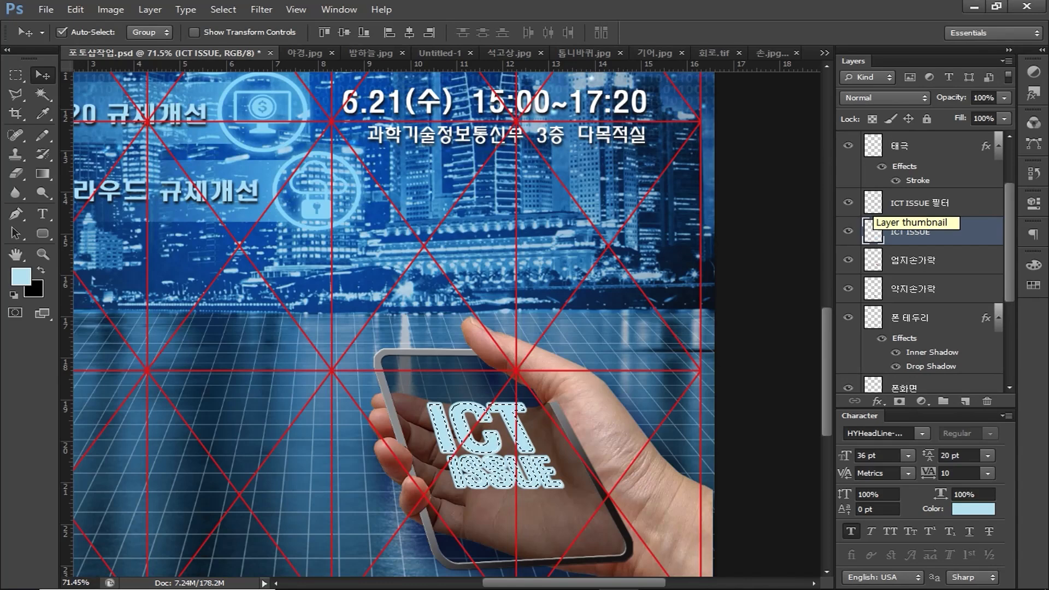
Step: Deselect, hide the ICT ISSUE 필터 layer, and give the ICT ISSUE layer an Outer Glow with Normal blending and 100% opacity
key("ctrl+d")
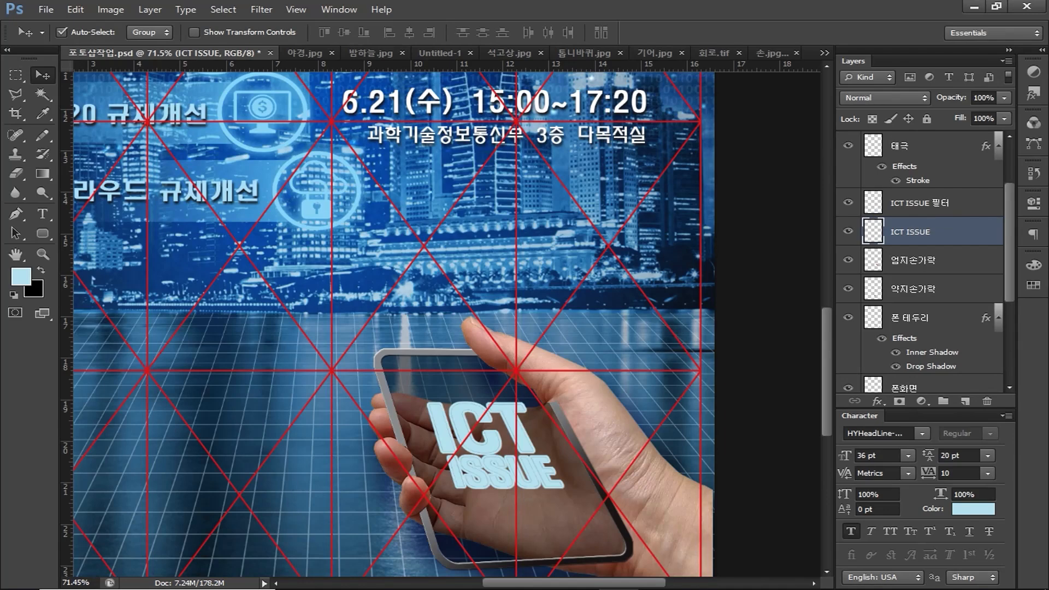
left_click(848, 202)
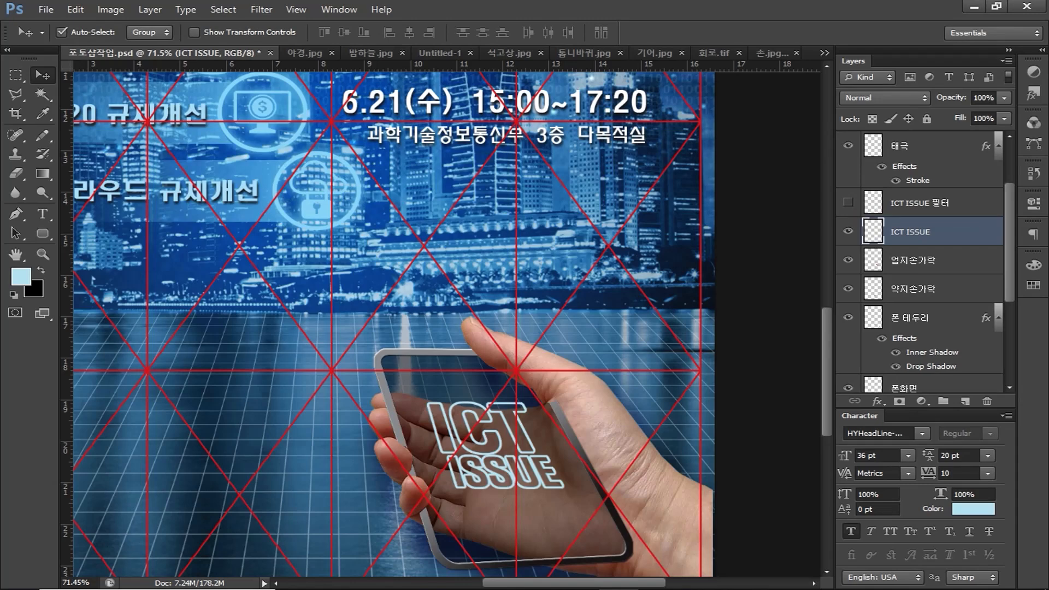
double_click(965, 232)
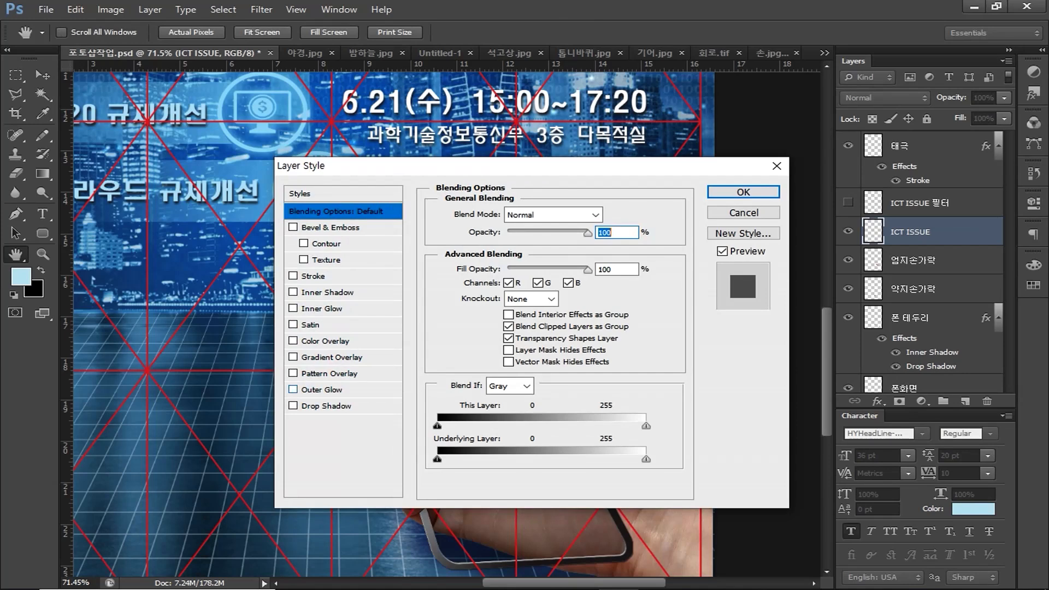
left_click(293, 389)
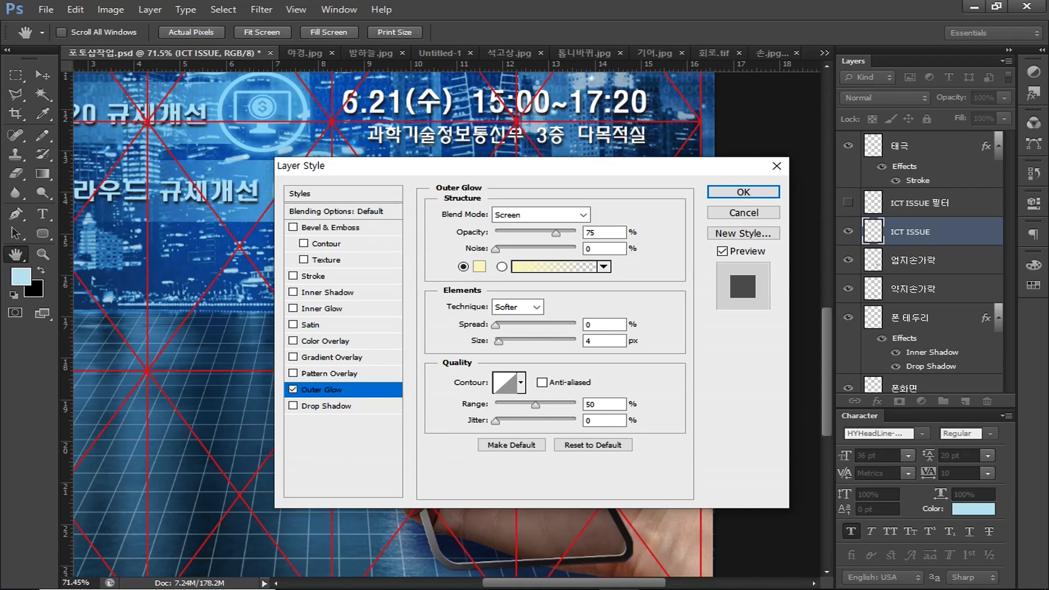
left_click(541, 214)
key("Return")
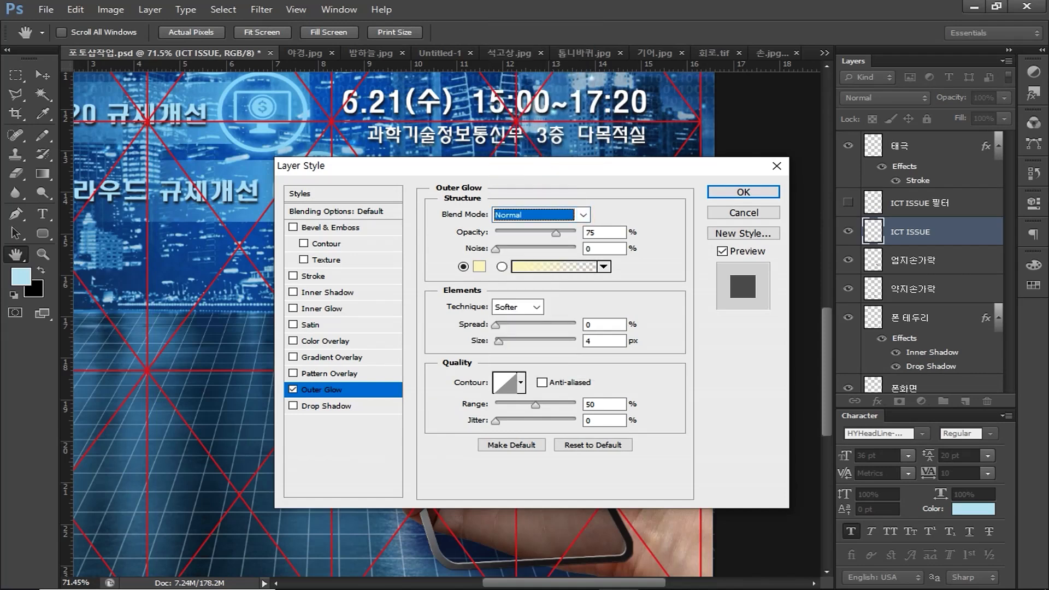
left_click_drag(556, 233, 577, 233)
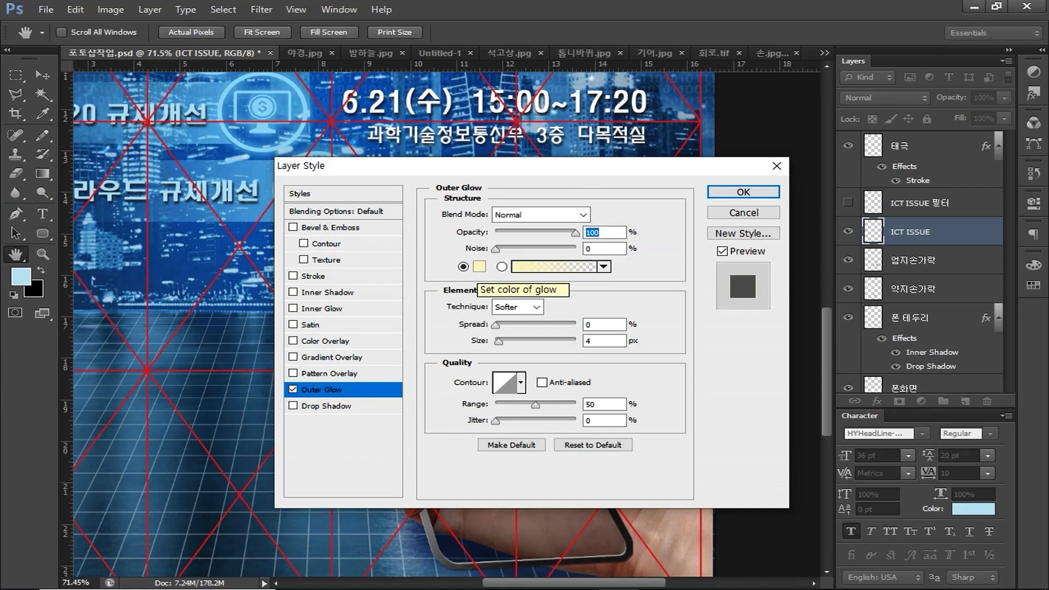
Step: Set the outer glow's color to C 66, M 0, Y 0, K 0 and its size to 15 px, and apply the style
left_click(479, 266)
left_click(651, 316)
type("66")
key("Tab")
key("Tab")
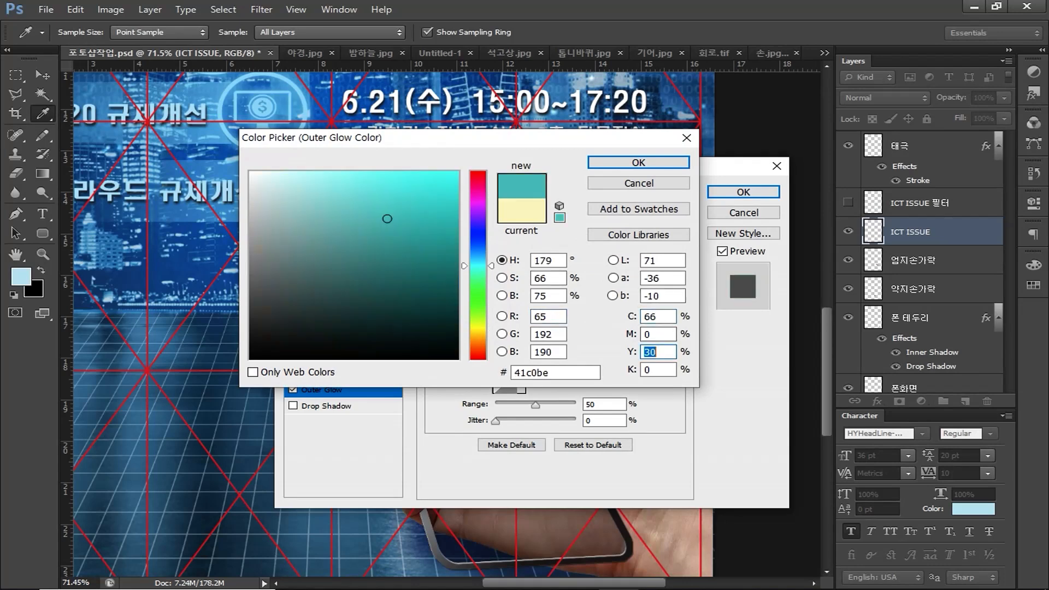
type("0")
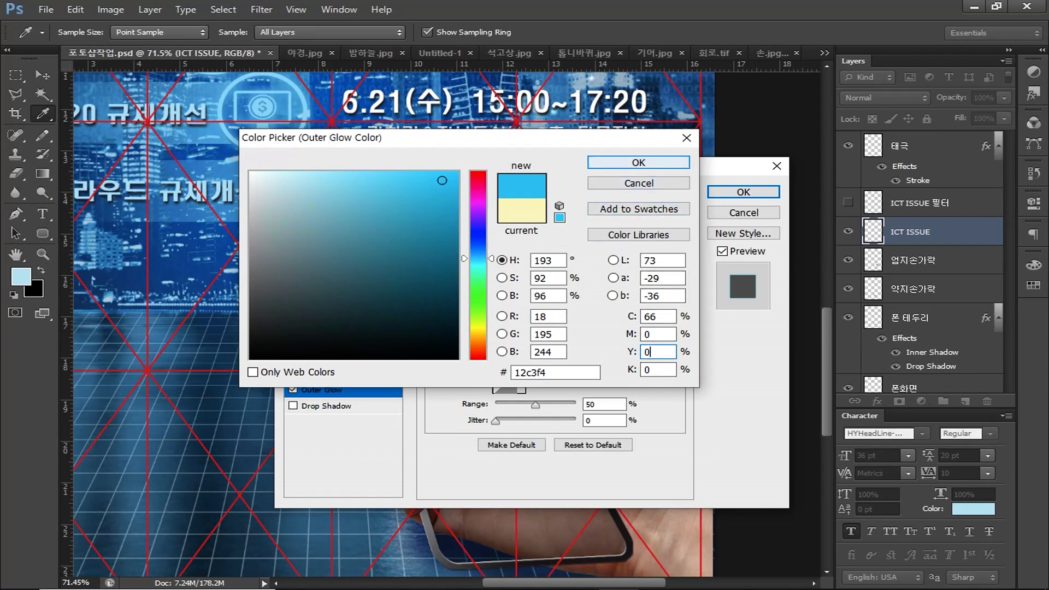
key("Return")
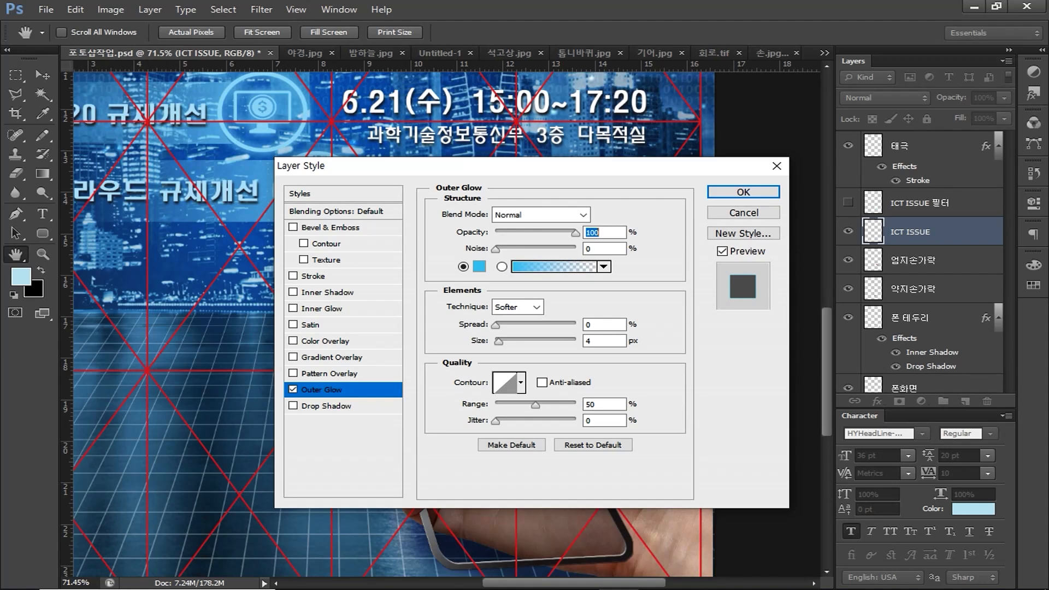
double_click(589, 341)
type("15")
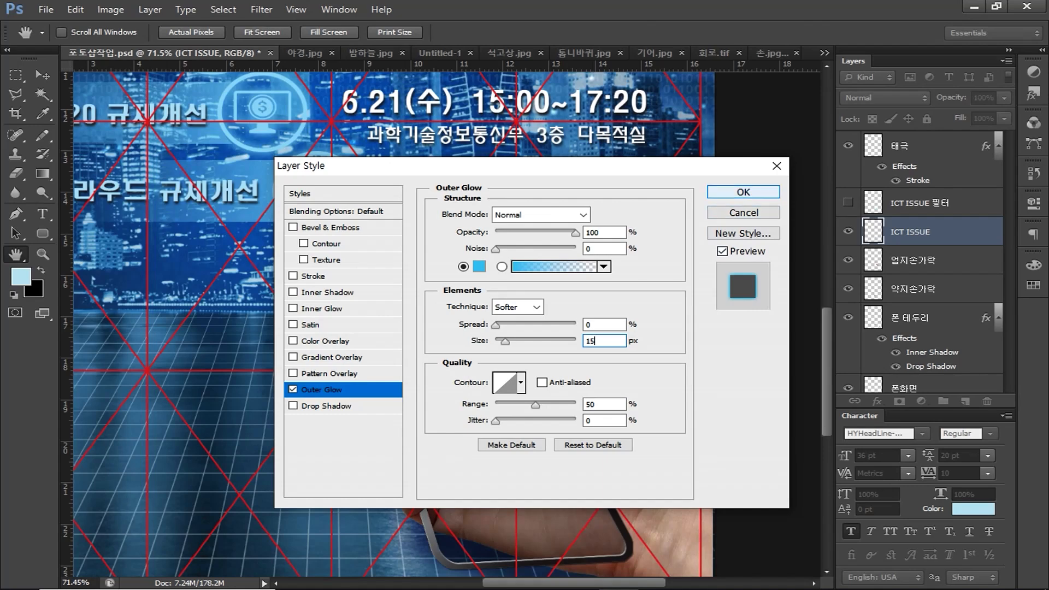
left_click(744, 192)
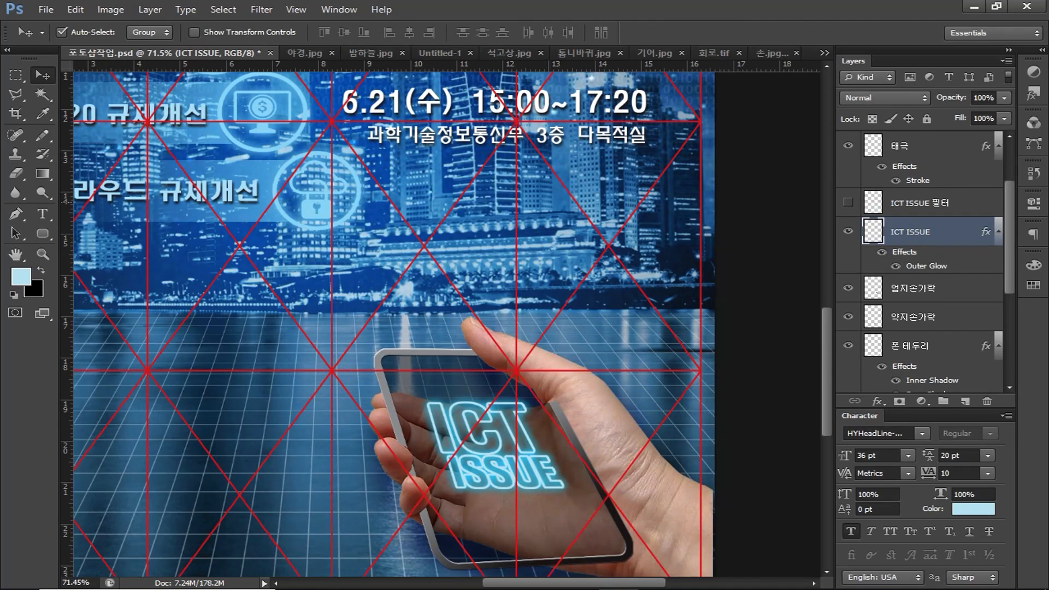
Step: Show the ICT ISSUE 필터 layer, hide the ICT ISSUE layer, and load the 필터 layer's lettering as a selection
left_click(848, 203)
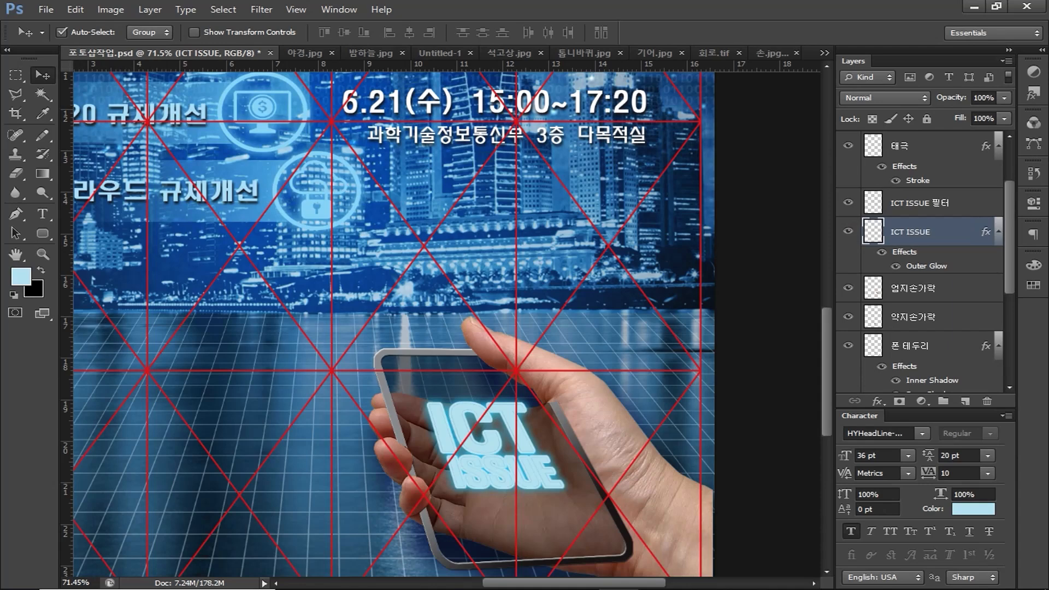
left_click(848, 231)
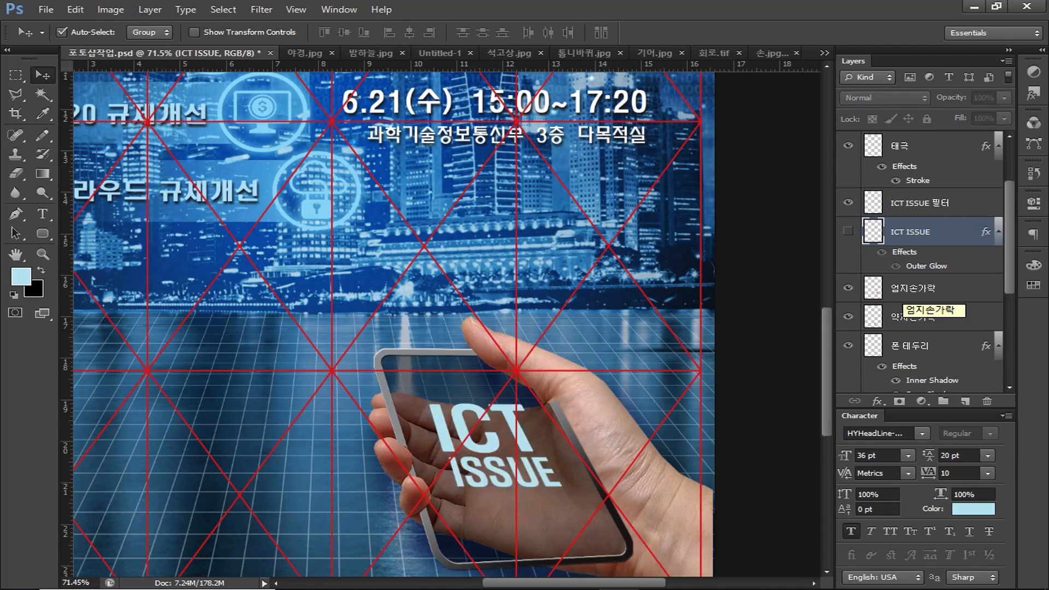
left_click(924, 203)
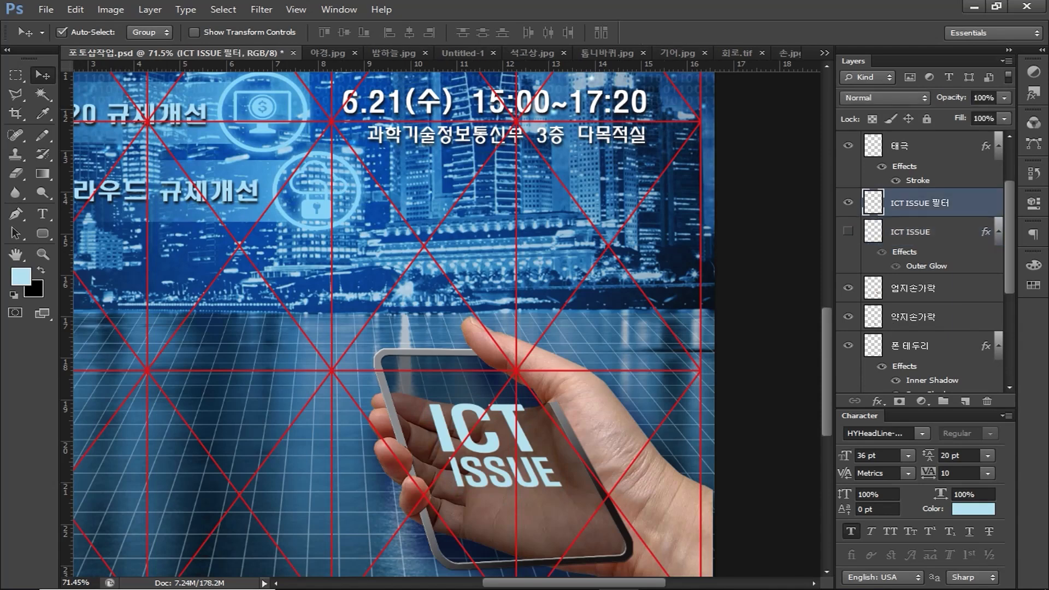
left_click(874, 203, "ctrl")
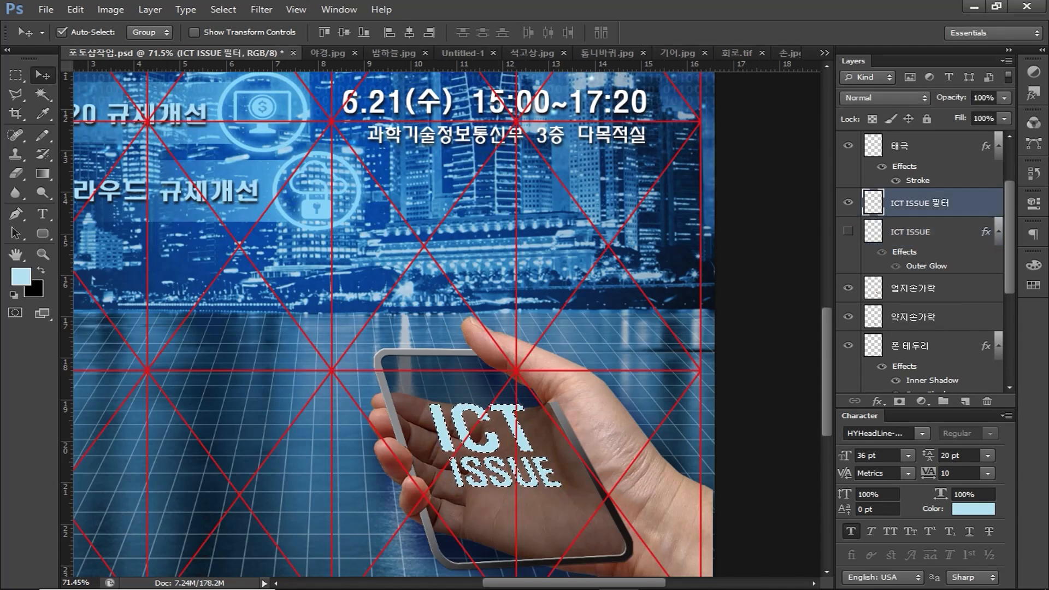
Step: Expand the lettering selection by 4 pixels, fill it with the light blue foreground color on ICT ISSUE 필터, and deselect
left_click(223, 9)
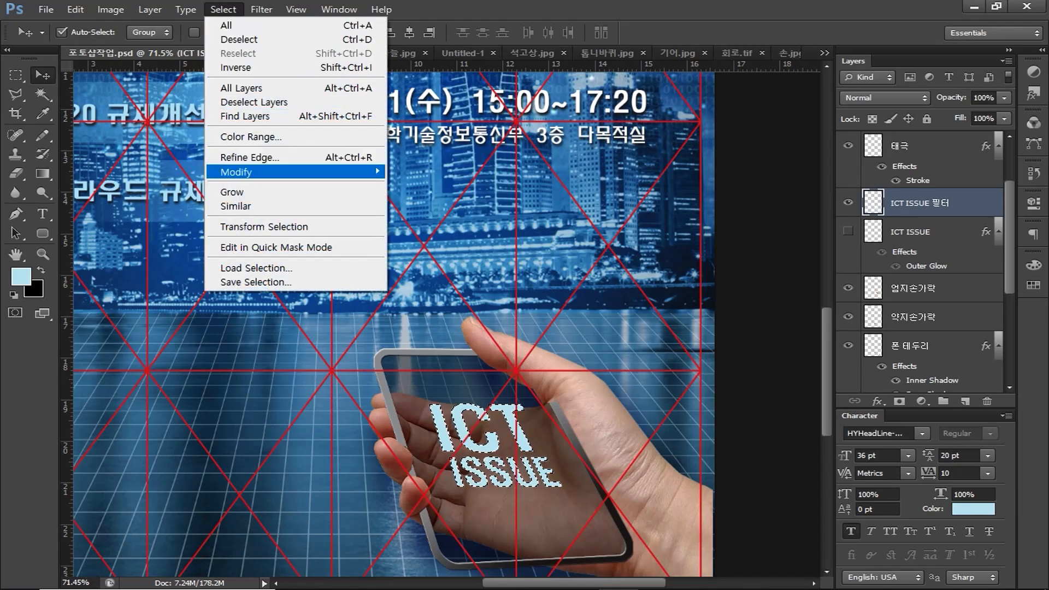
mouse_move(237, 172)
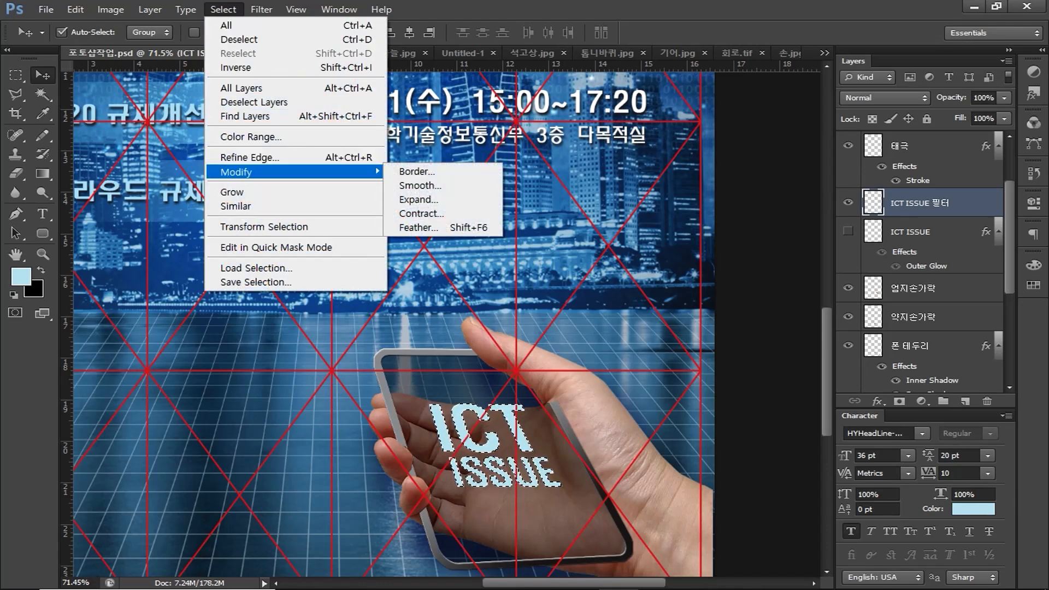
left_click(418, 199)
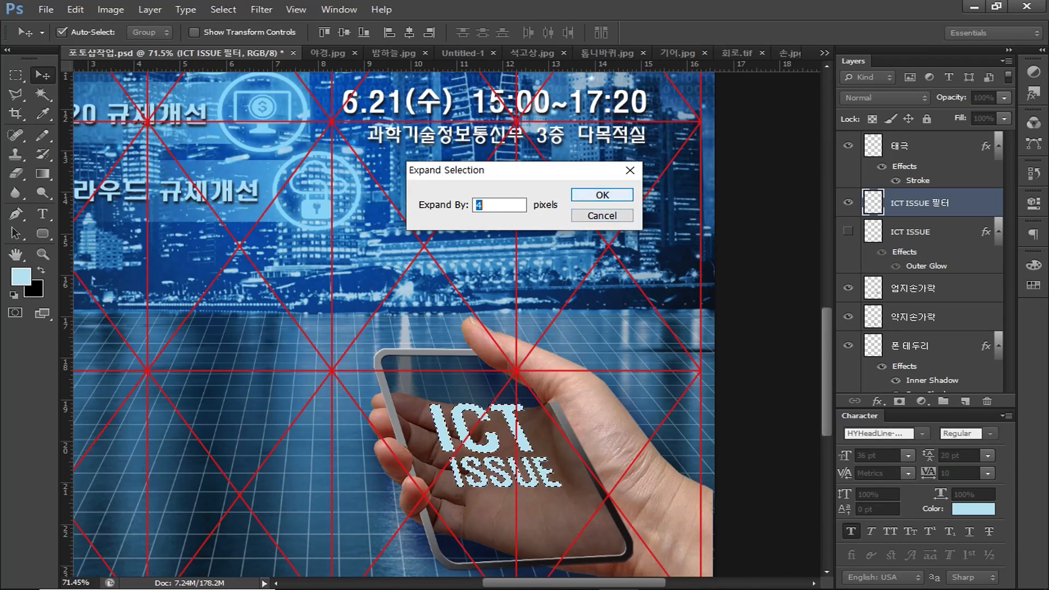
key("Return")
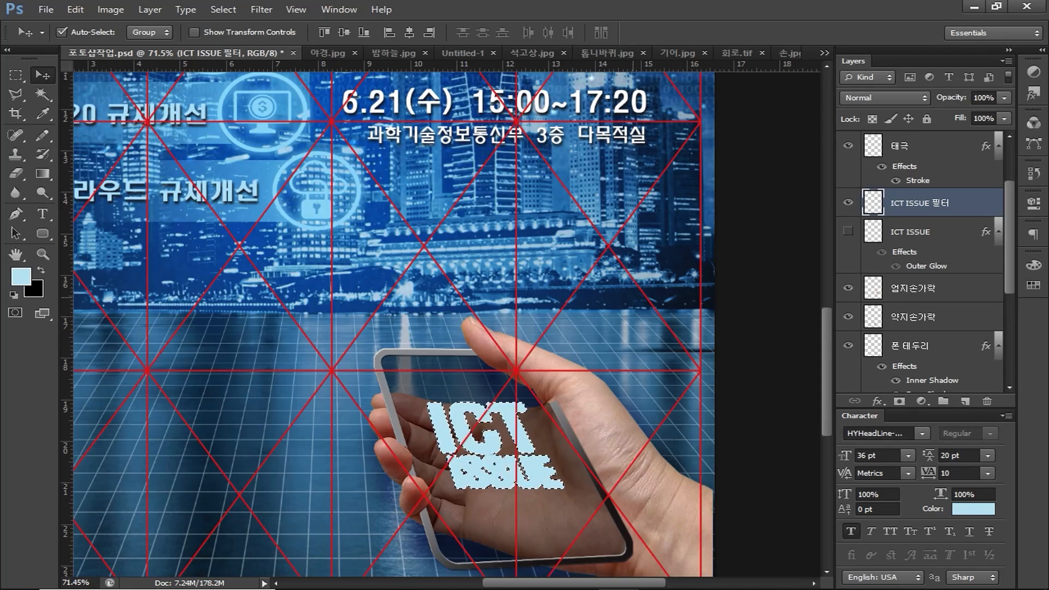
key("ctrl+d")
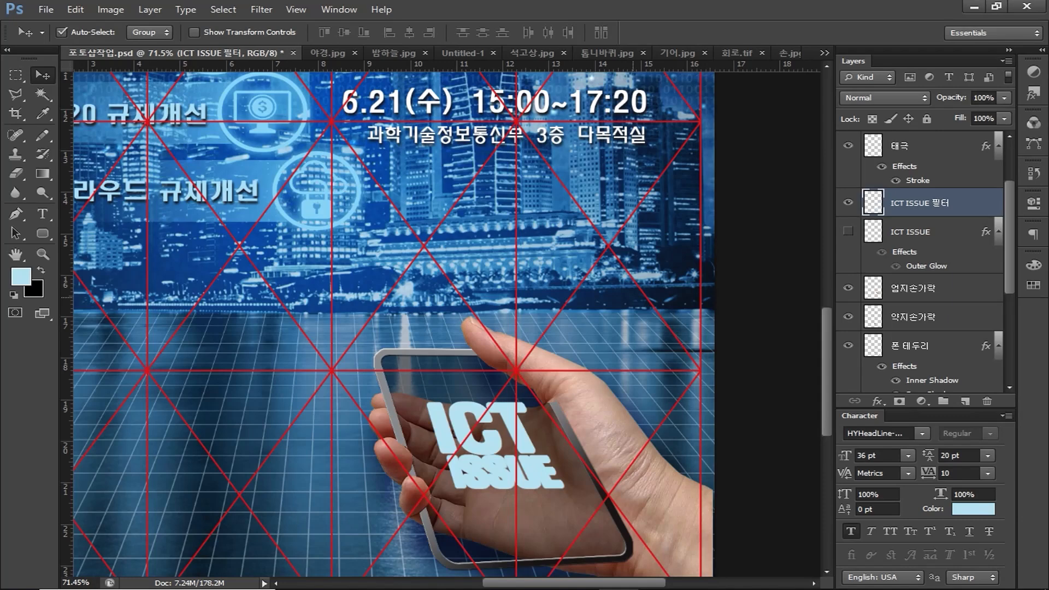
Step: Apply a Motion Blur at a 56° angle to the ICT ISSUE 필터 layer with a slightly longer distance
left_click(261, 10)
mouse_move(295, 158)
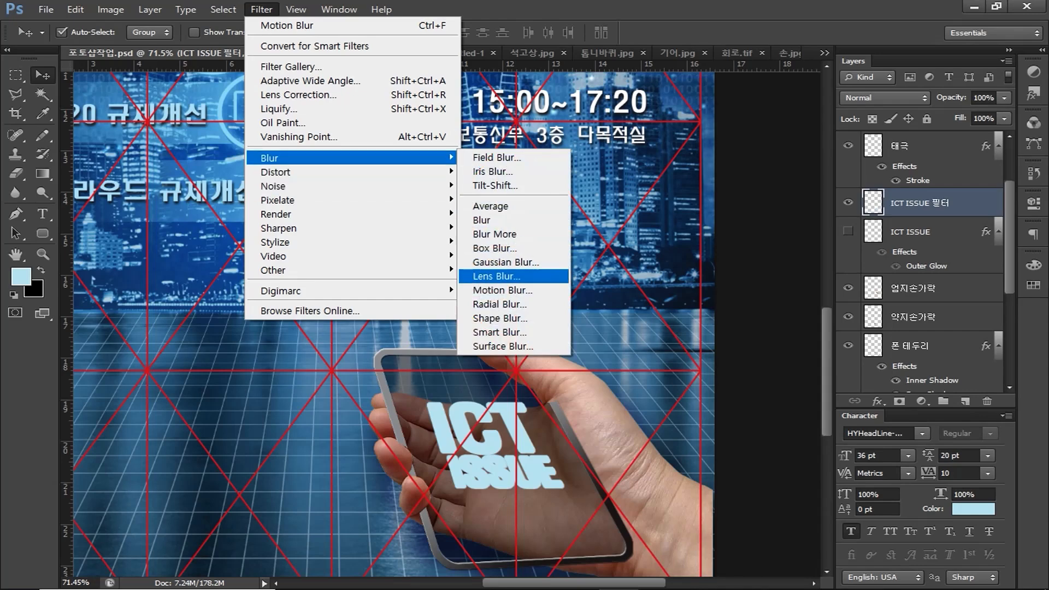
left_click(502, 290)
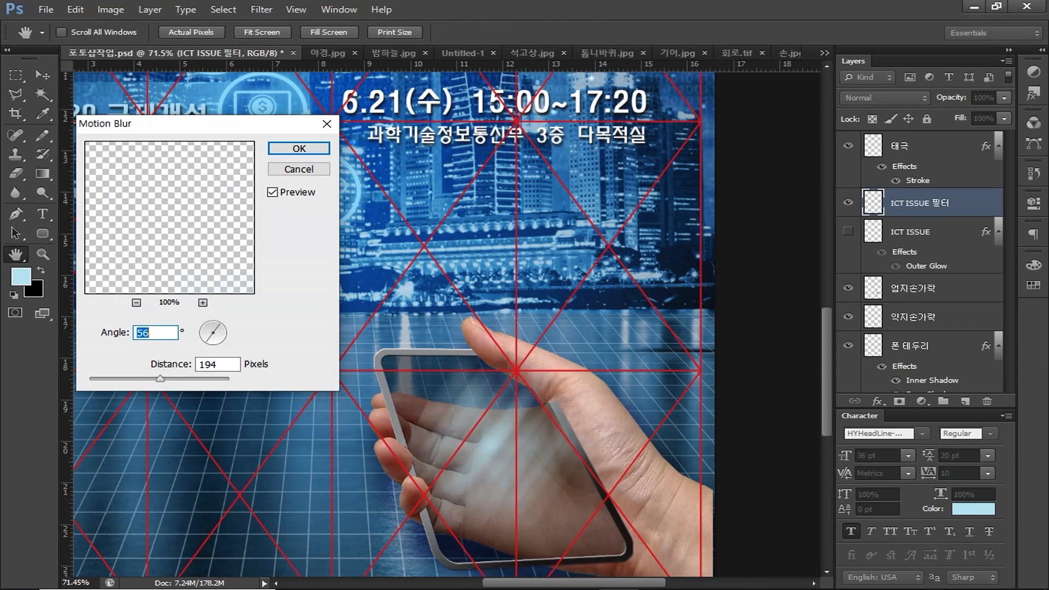
mouse_move(160, 379)
left_mouse_down()
mouse_move(186, 379)
mouse_move(170, 379)
left_mouse_up()
key("Return")
Step: Show the ICT ISSUE layer, shift the blurred lettering up and right, and distort it into a light beam widening toward its upper corners
left_click(848, 232)
left_click_drag(485, 450, 514, 417)
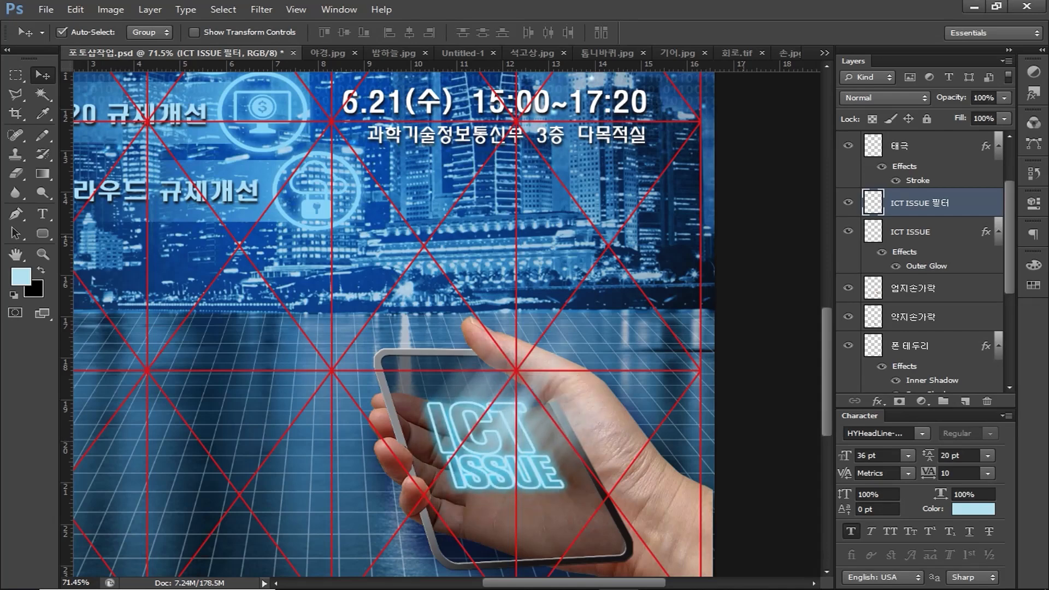
left_click(76, 9)
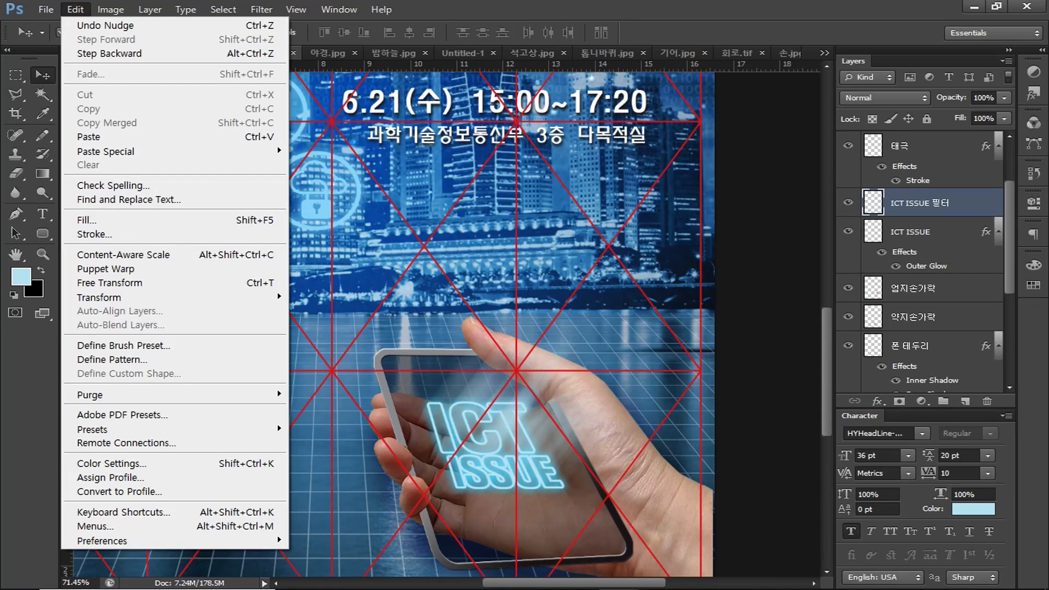
mouse_move(110, 297)
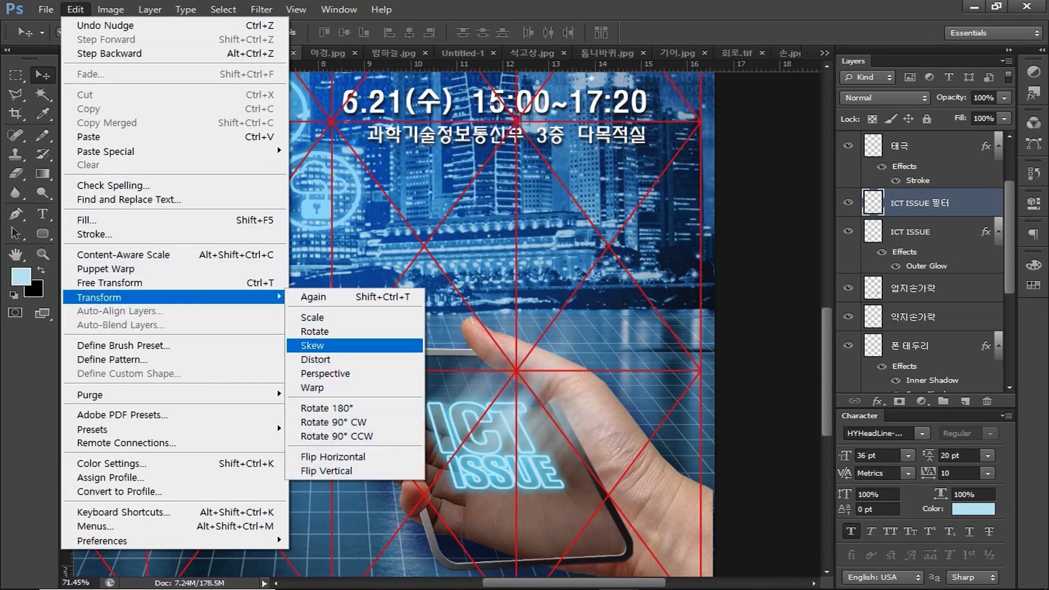
left_click(316, 359)
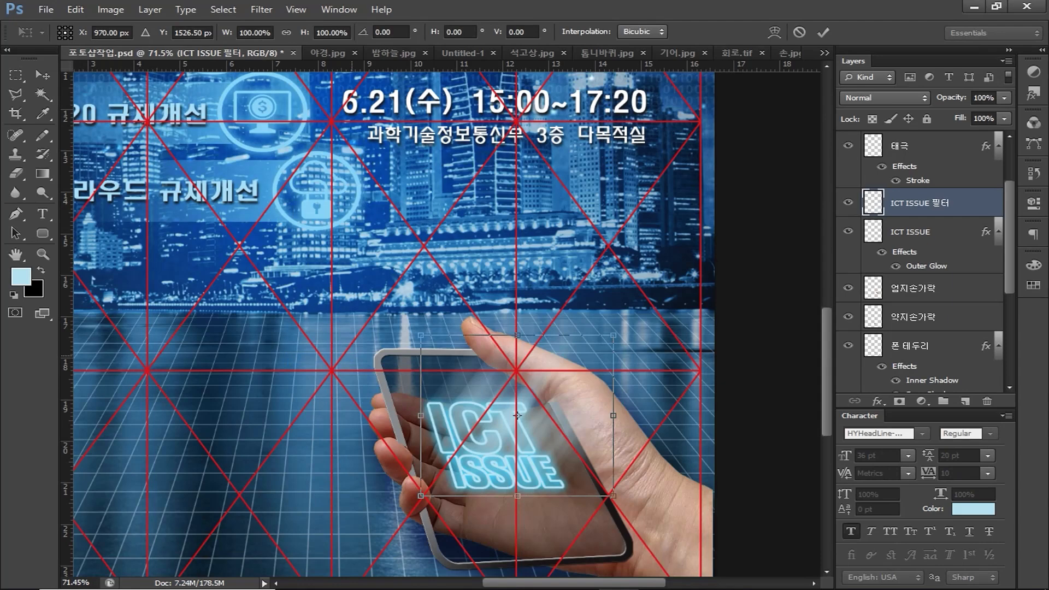
mouse_move(421, 337)
left_mouse_down()
mouse_move(410, 319)
mouse_move(414, 329)
left_mouse_up()
left_click_drag(613, 335, 649, 196)
key("Return")
Step: Create a layer group above the ICT ISSUE 필터 layer and name it 폰
scroll(656, 261, "down", 2)
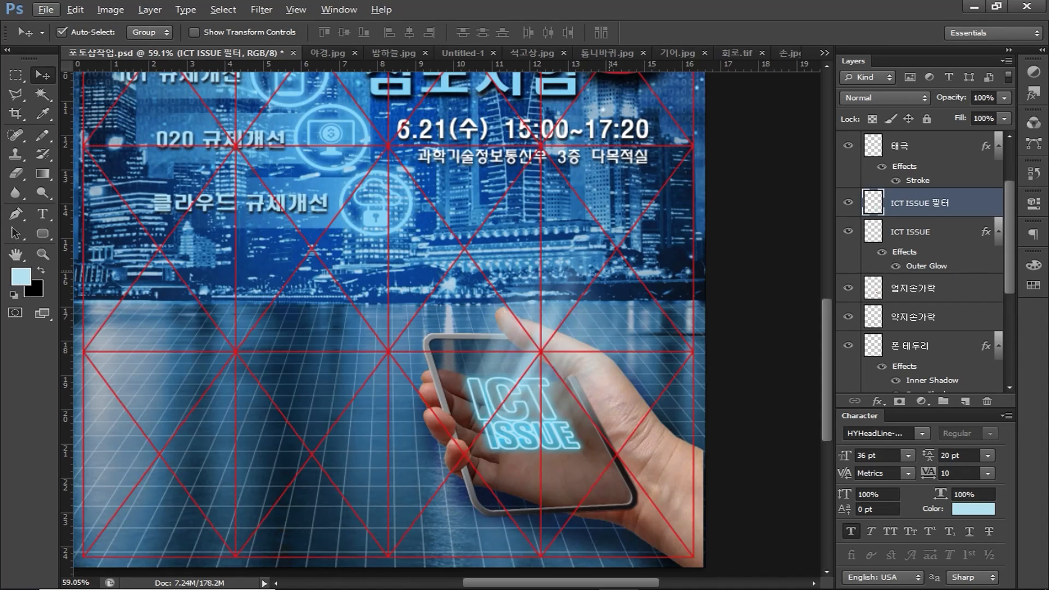
key("ctrl+g")
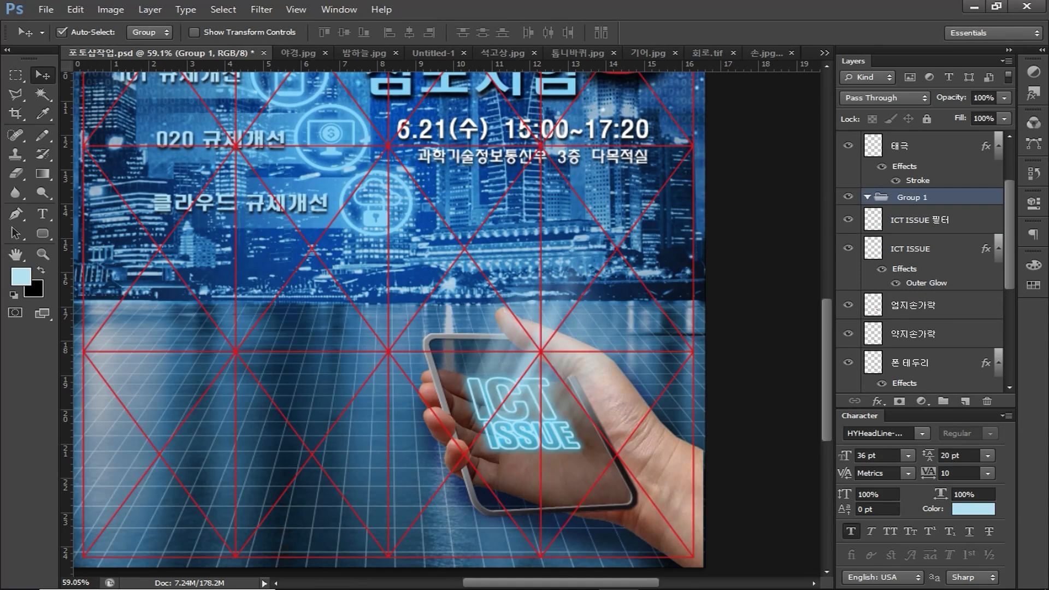
double_click(912, 198)
type("폰")
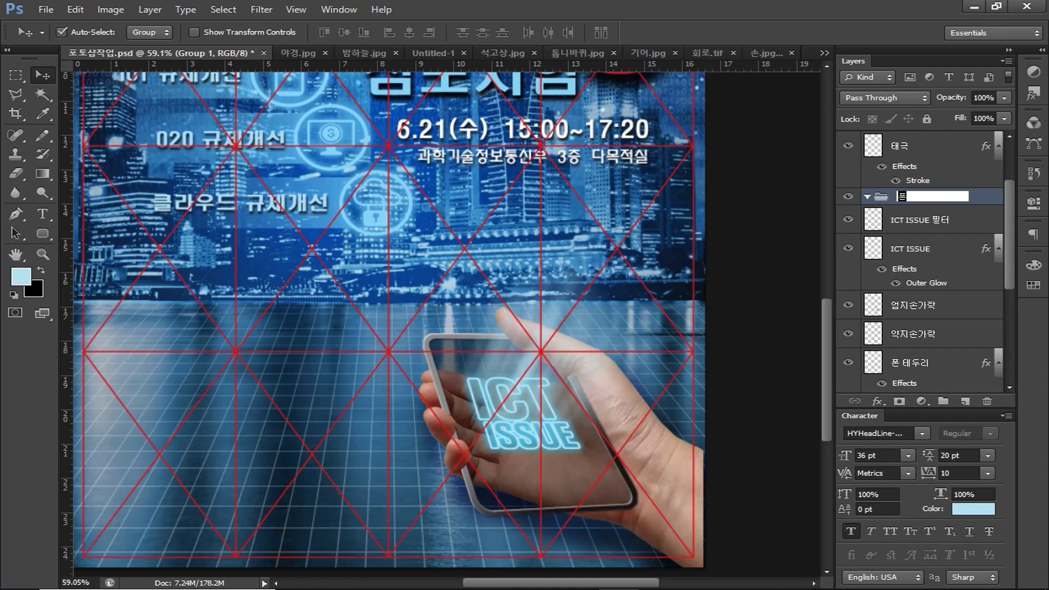
key("Return")
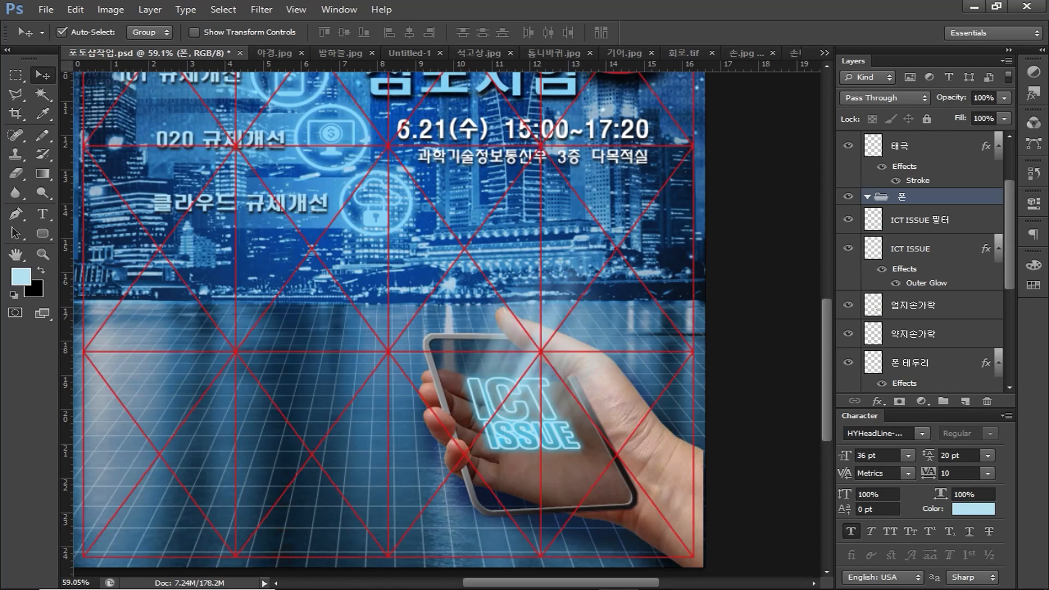
Step: Move all phone, finger, palm and ICT ISSUE layers into the 폰 group and collapse the group
left_click(920, 220)
left_click(912, 248, "ctrl")
left_click(913, 305, "ctrl")
left_click(913, 334, "ctrl")
left_click(911, 363, "ctrl")
scroll(911, 358, "down", 2)
left_click(907, 319, "ctrl")
left_click(907, 347, "ctrl")
scroll(907, 347, "down", 3)
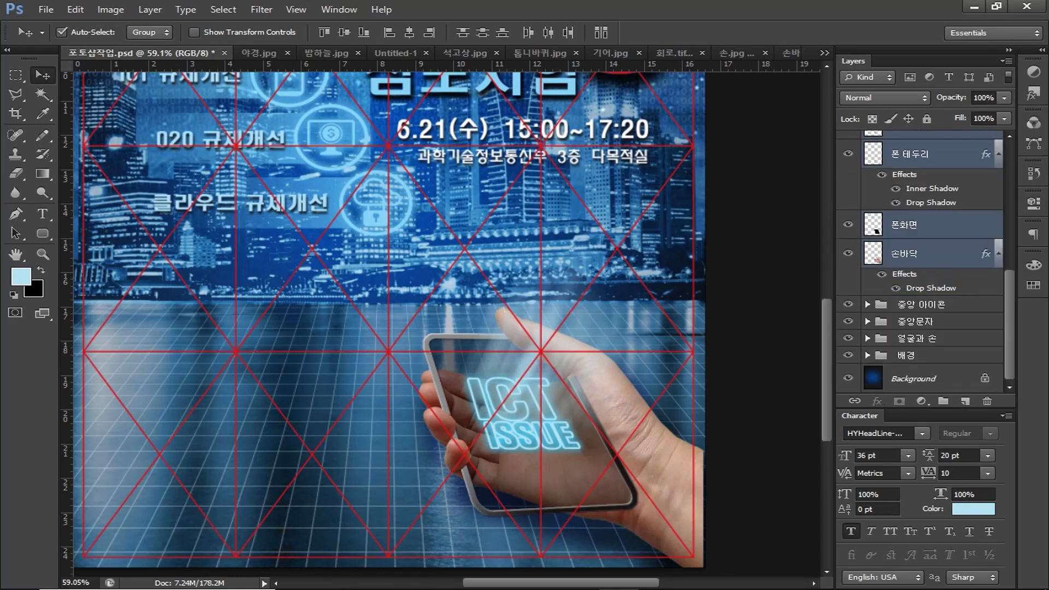
scroll(907, 328, "up", 9)
left_click(902, 246)
left_click(868, 246)
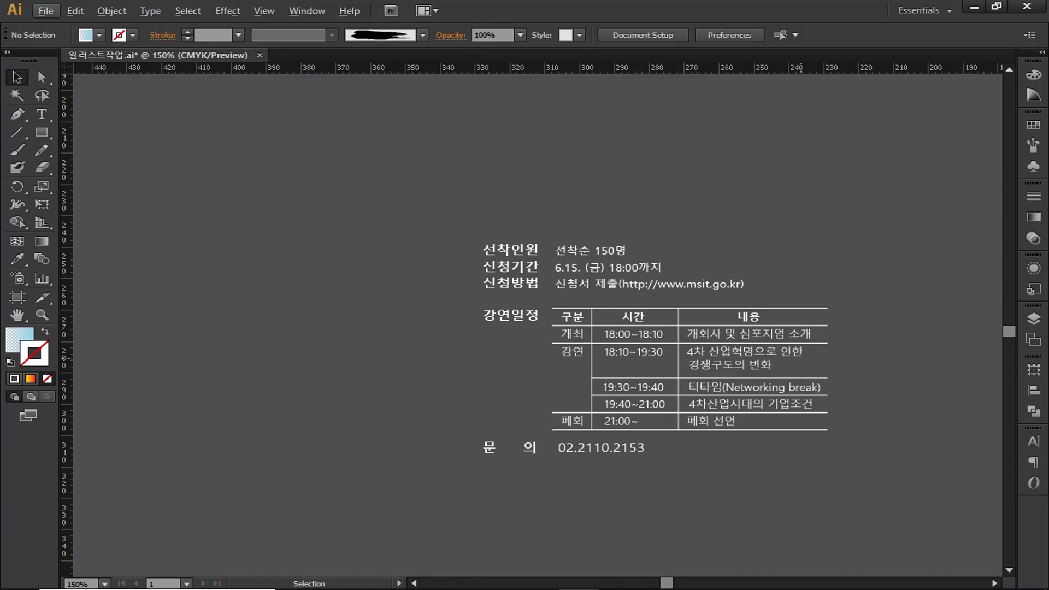
Step: Copy the registration details and lecture schedule table from 일러스트작업.ai in Illustrator and paste them into the Photoshop poster, fitted beside the hand
left_click_drag(424, 499, 894, 199)
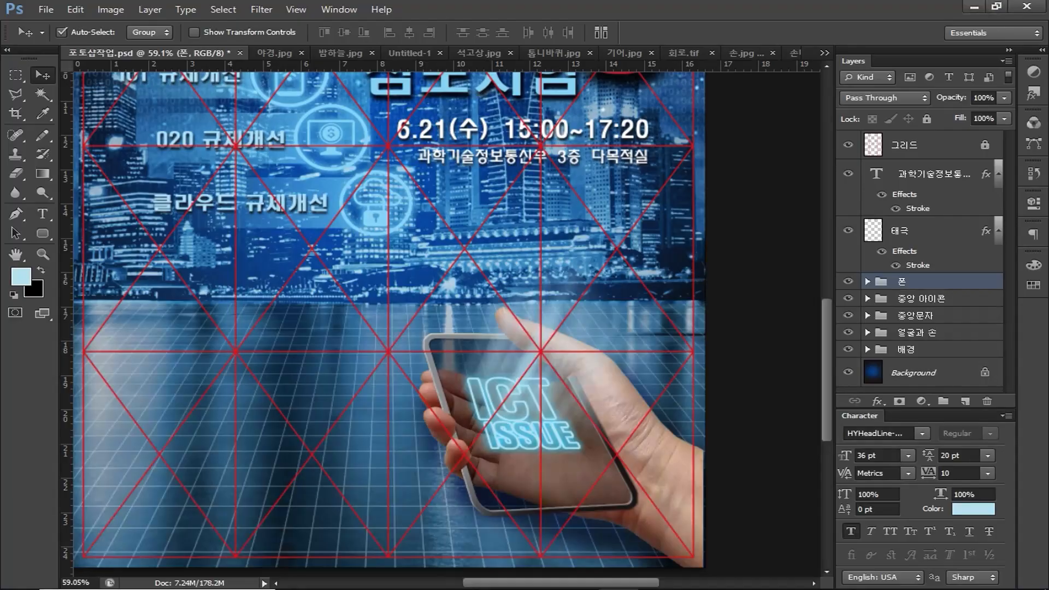
key("ctrl+v")
key("Return")
left_click_drag(355, 337, 339, 354)
left_click_drag(469, 543, 453, 513)
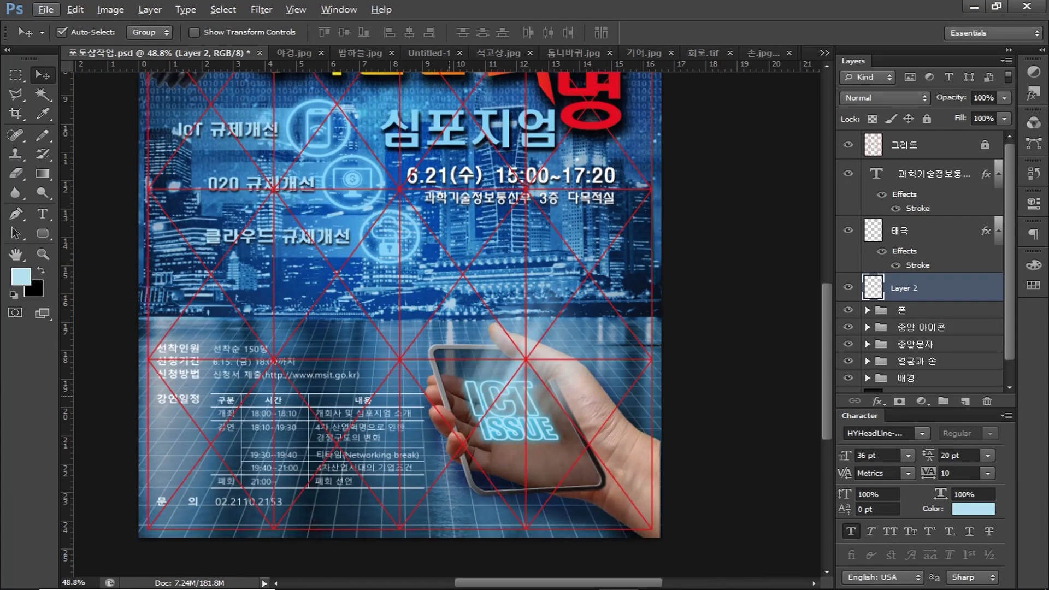
Step: Rename the pasted schedule text layer as 내용문자 and hide the 그리드 layer
double_click(904, 288)
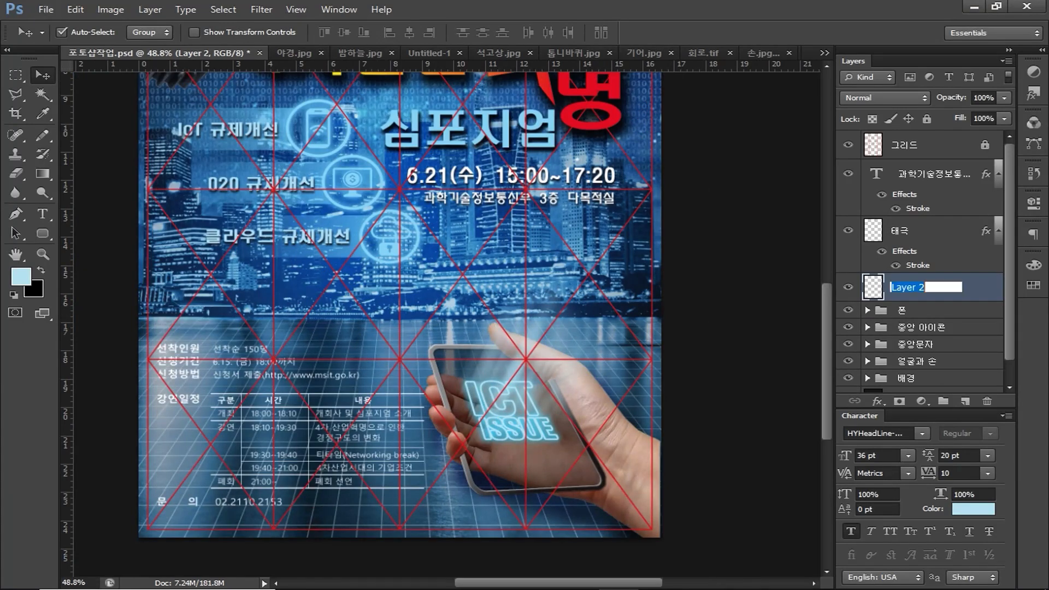
type("내용문자")
key("Return")
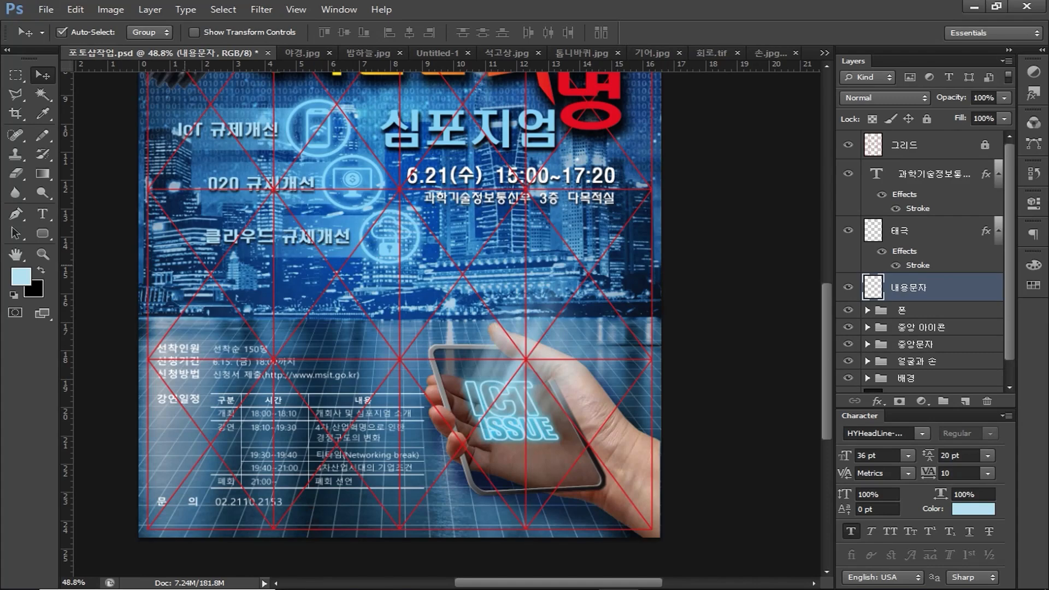
left_click(16, 254)
left_click(262, 32)
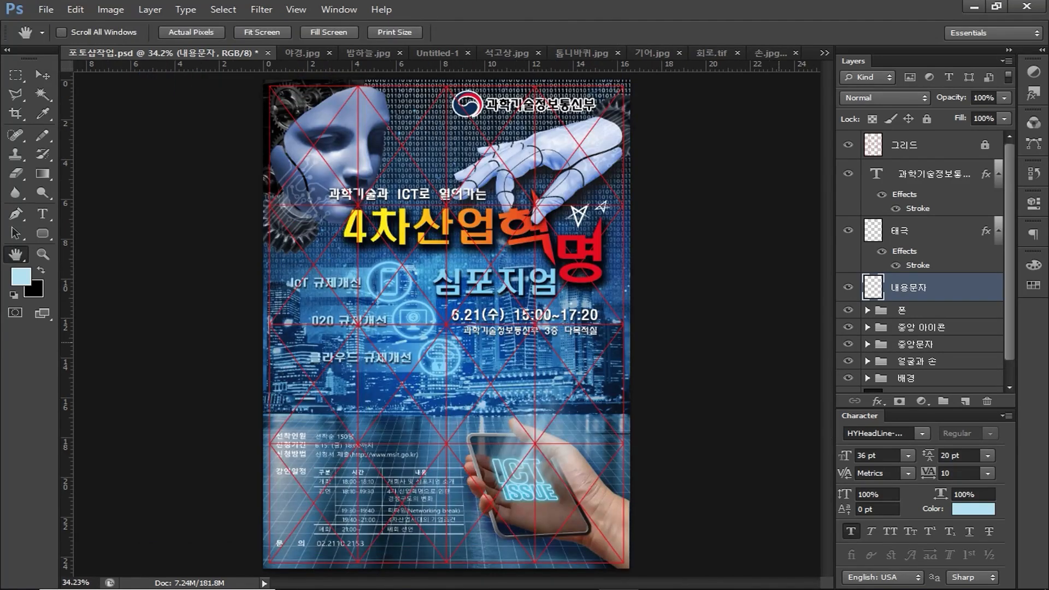
left_click(848, 144)
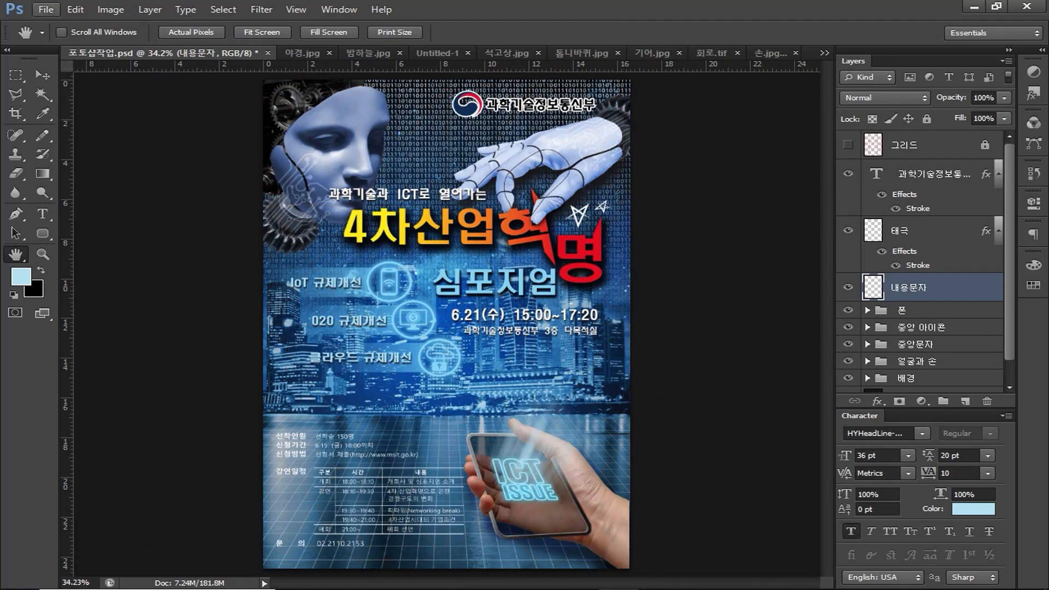
Step: Save a JPEG copy of the poster as 01.jpg in the 4차산업혁명 folder
left_click(46, 9)
left_click(66, 186)
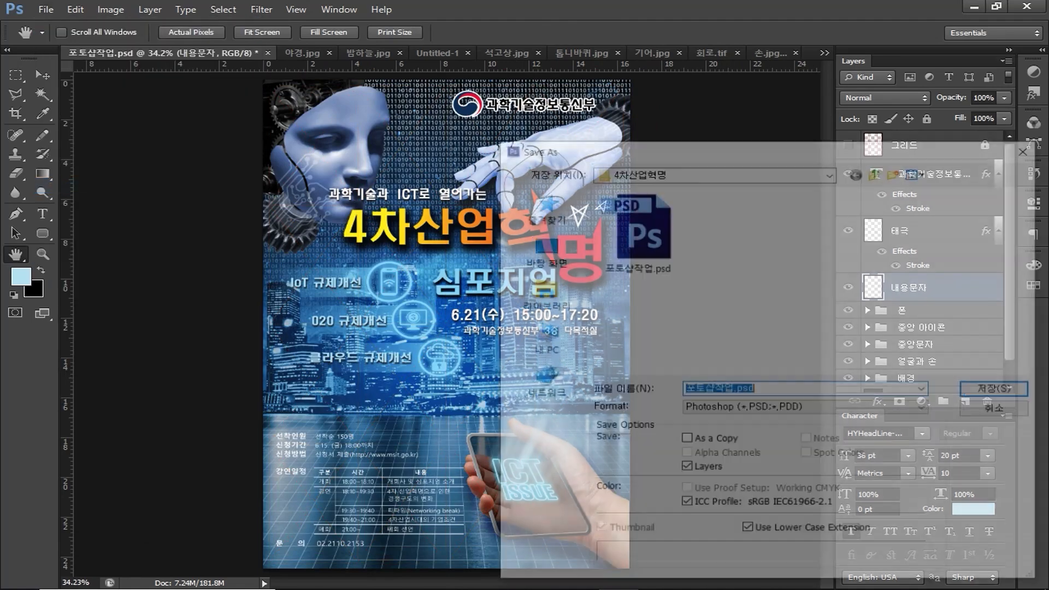
type("01")
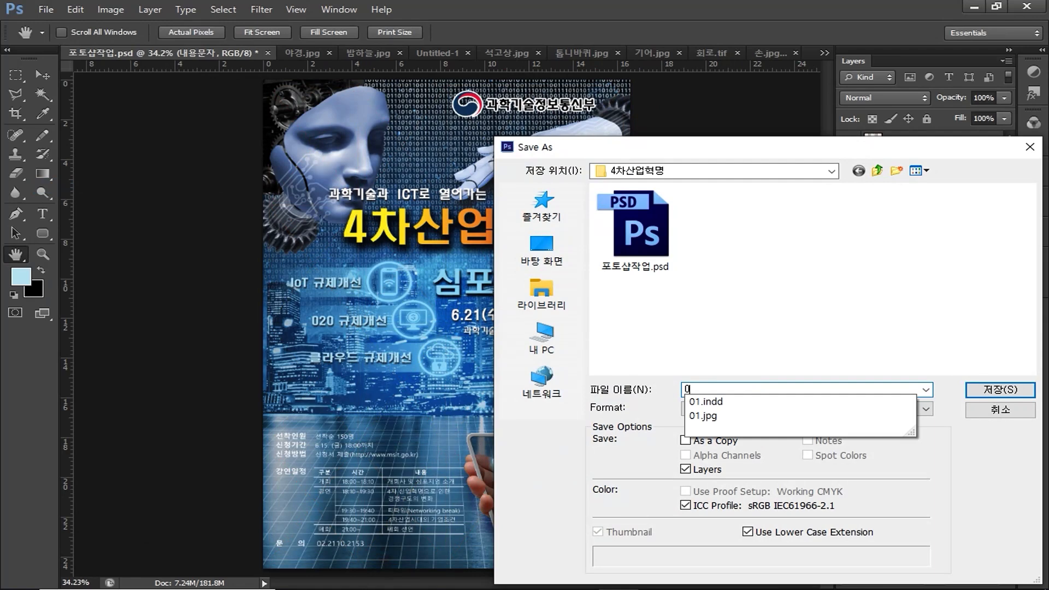
left_click(949, 411)
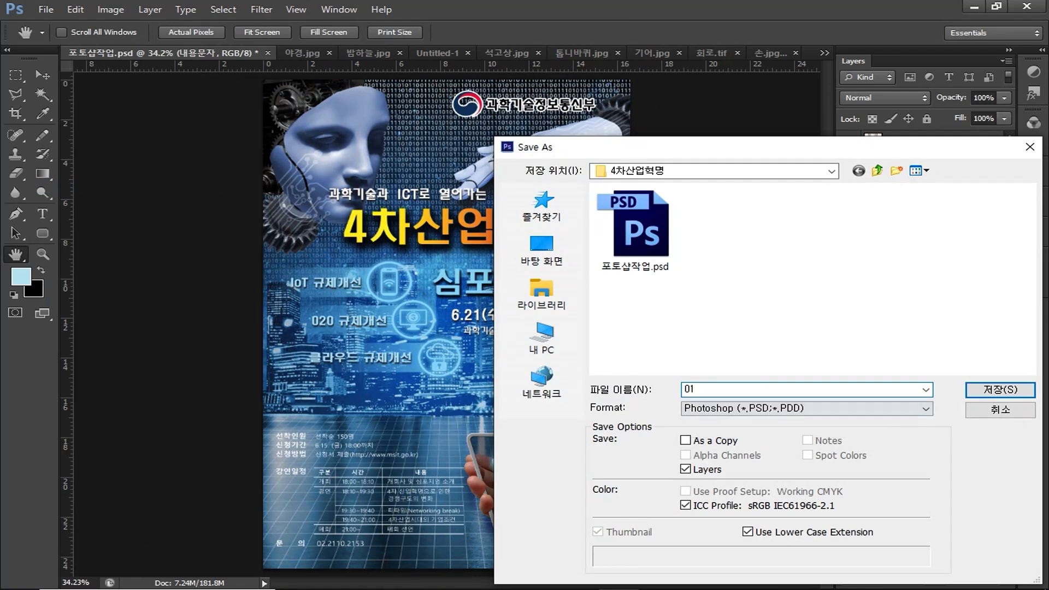
left_click(924, 408)
left_click(776, 289)
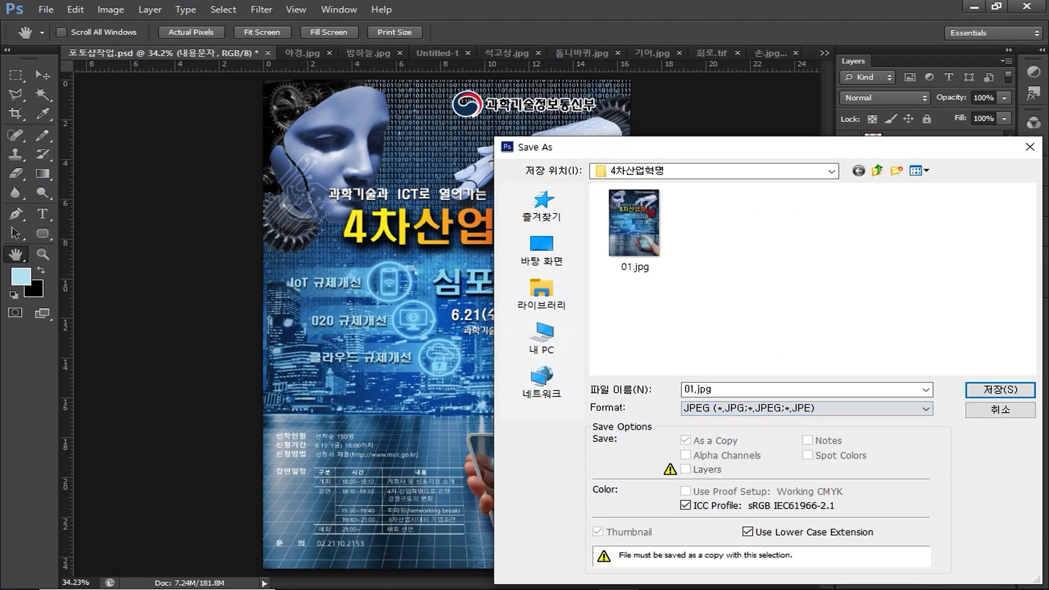
left_click(1001, 390)
key("Return")
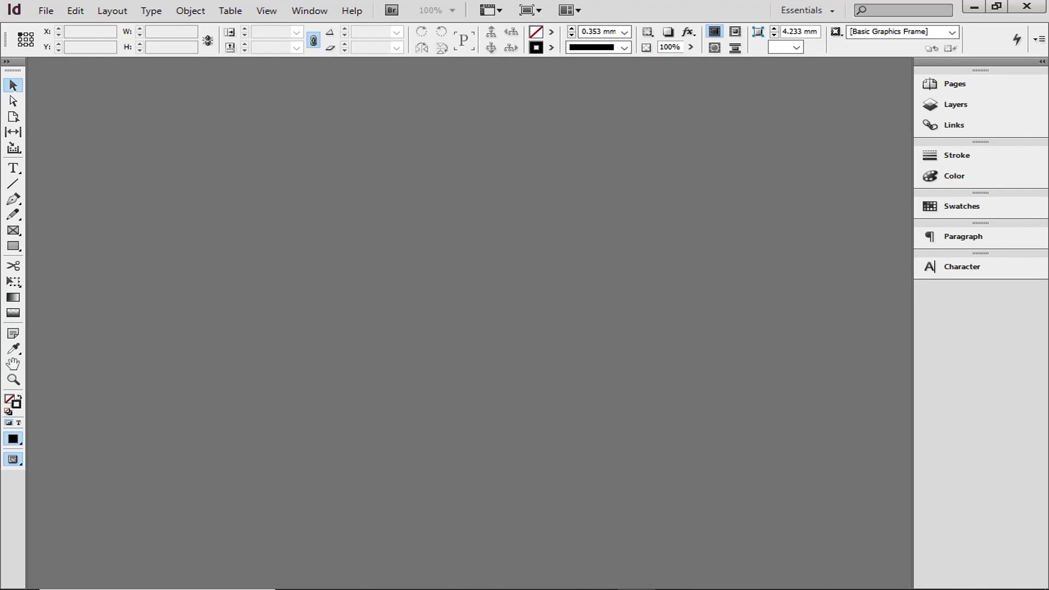
Step: In InDesign, set up a new one-page document with facing pages off and A4 page size
left_click(46, 10)
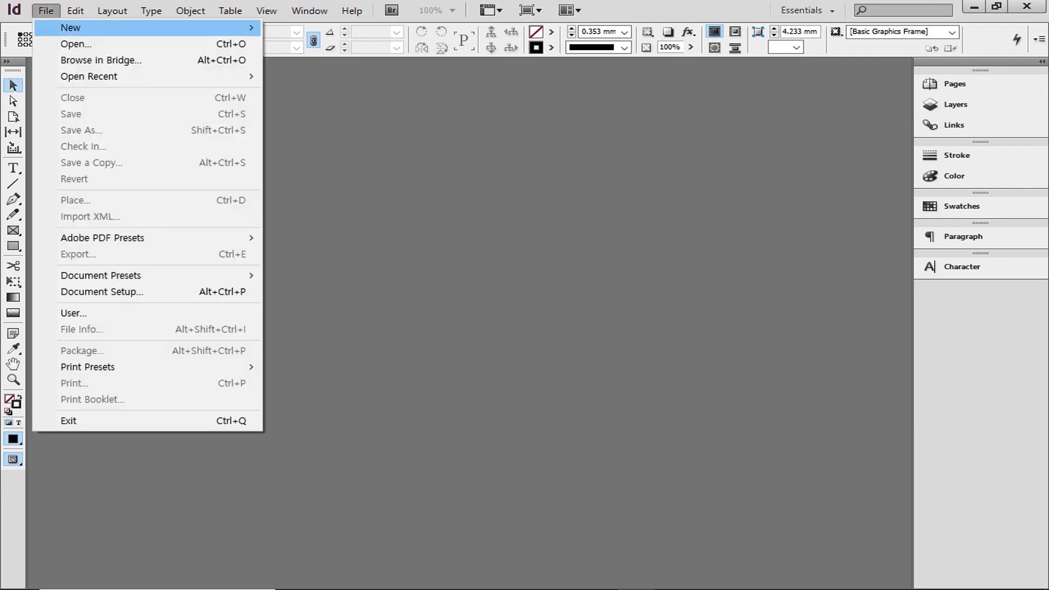
mouse_move(71, 27)
left_click(314, 27)
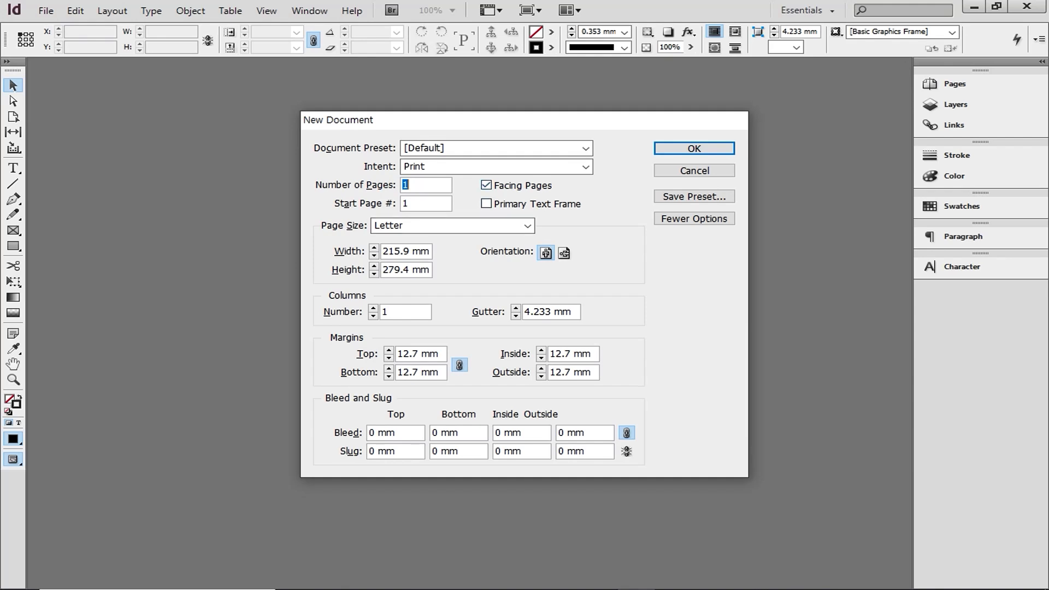
left_click(485, 185)
left_click(528, 226)
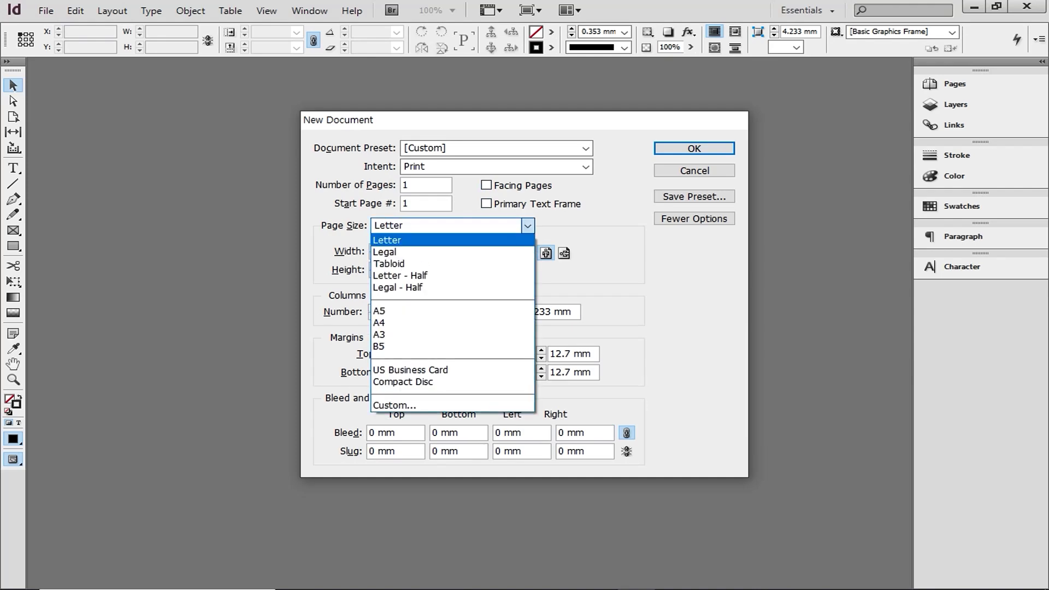
left_click(452, 323)
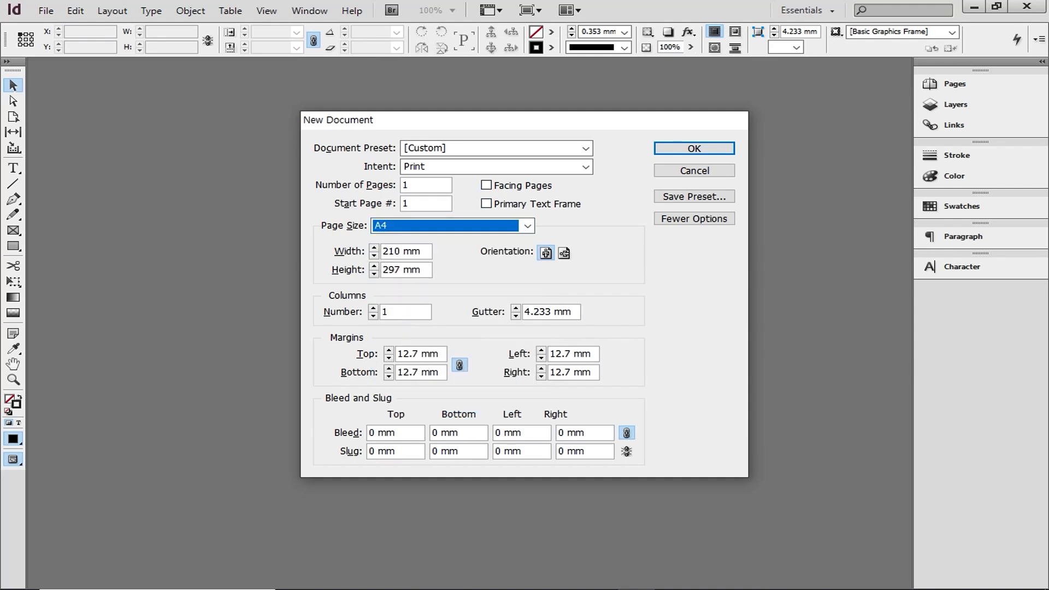
Step: Unlink the margins, set top and bottom to 25.5 mm and left and right to 22 mm, and create the document
left_click(460, 365)
double_click(409, 354)
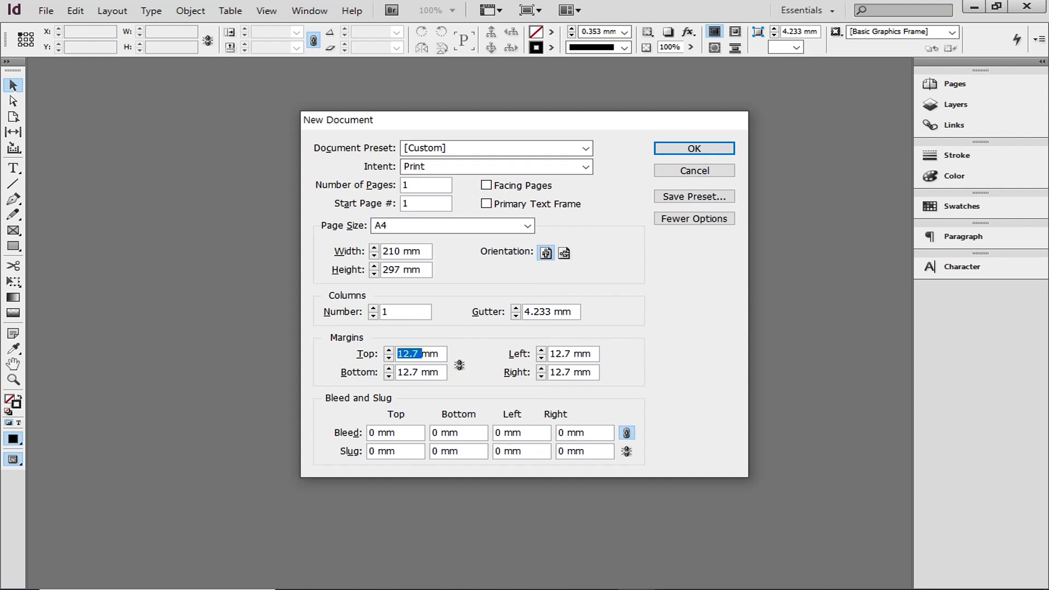
type("25.5")
double_click(409, 372)
type("25.5")
key("Tab")
type("22")
key("Tab")
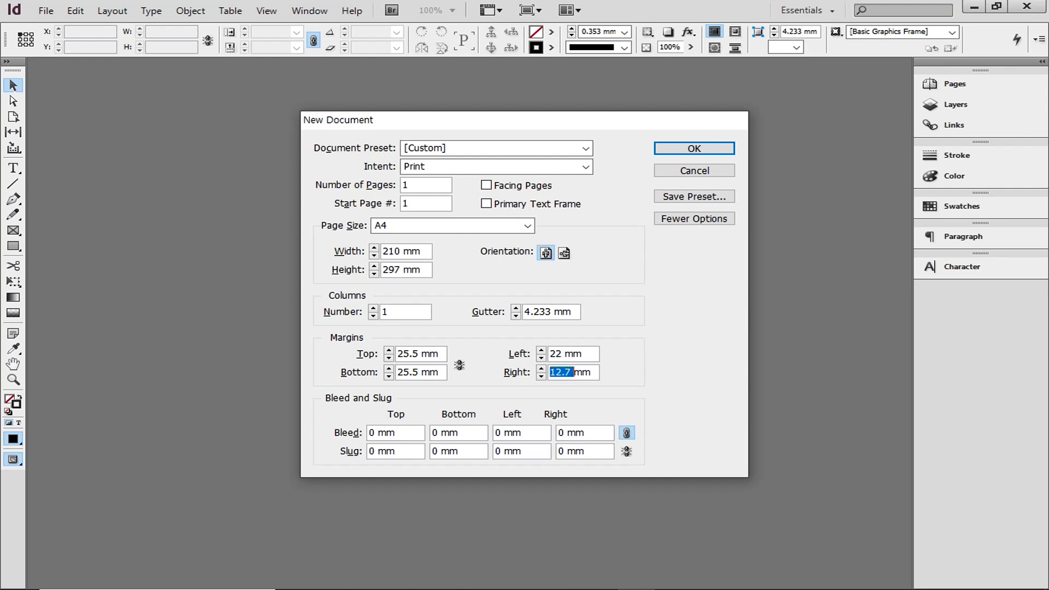
type("22")
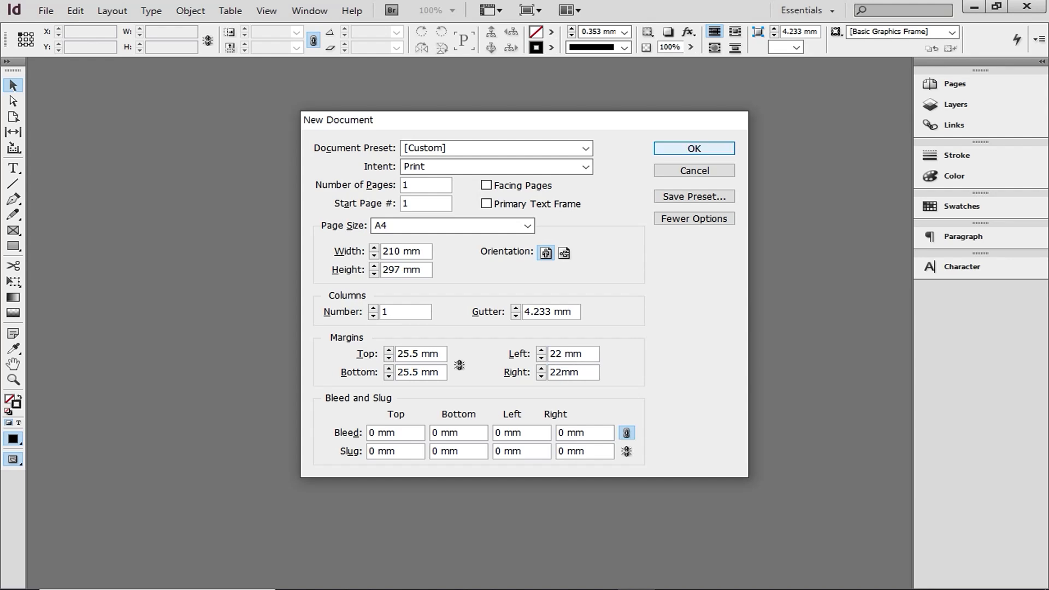
left_click(694, 148)
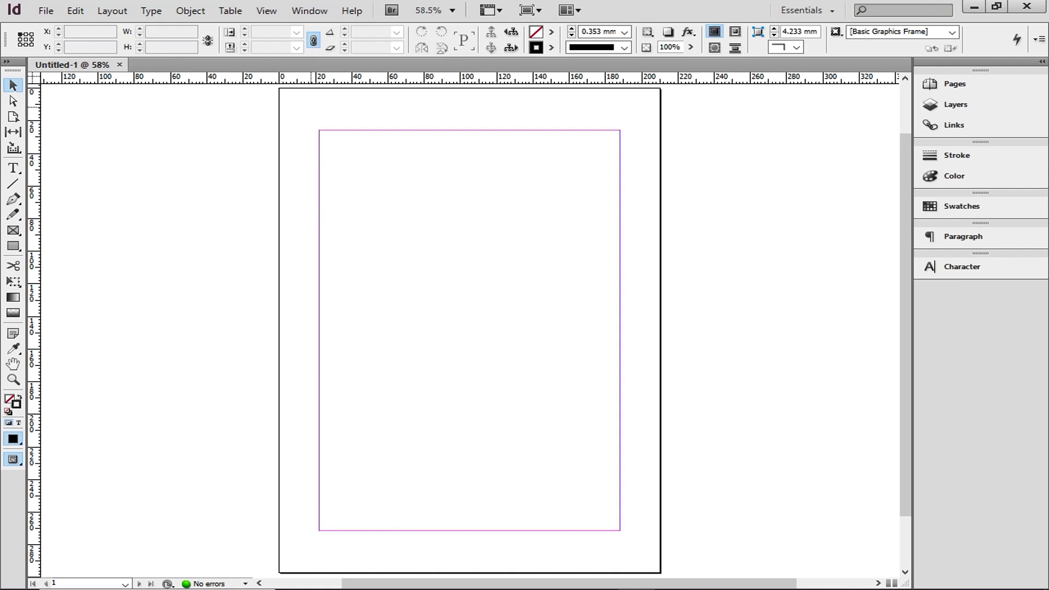
Step: Move the ruler origin to the upper-left margin corner and place a vertical and a horizontal guide at 3 mm
left_click_drag(35, 78, 319, 130)
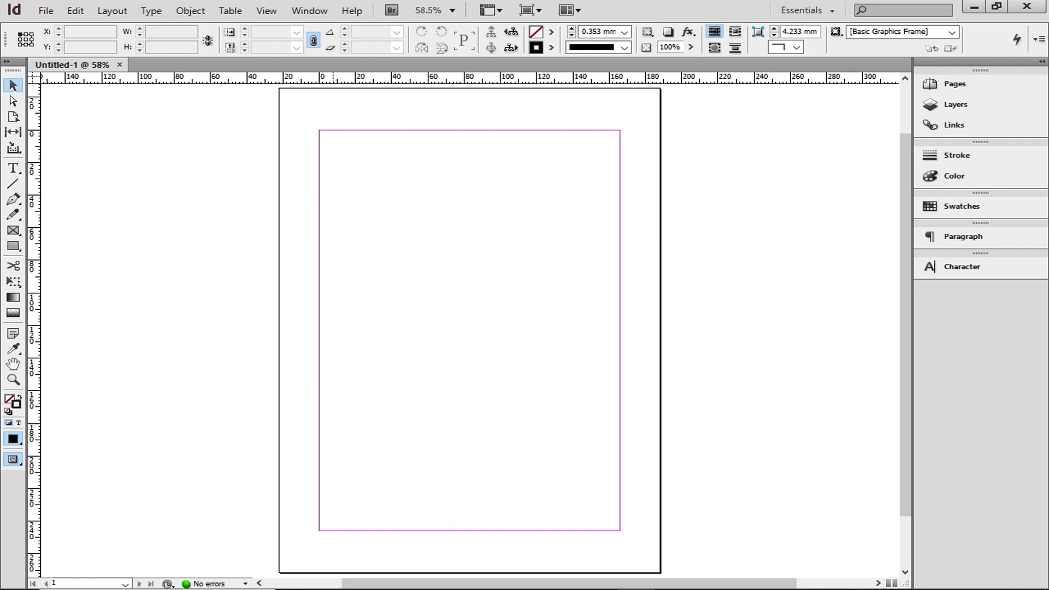
key("z")
left_click_drag(273, 112, 380, 165)
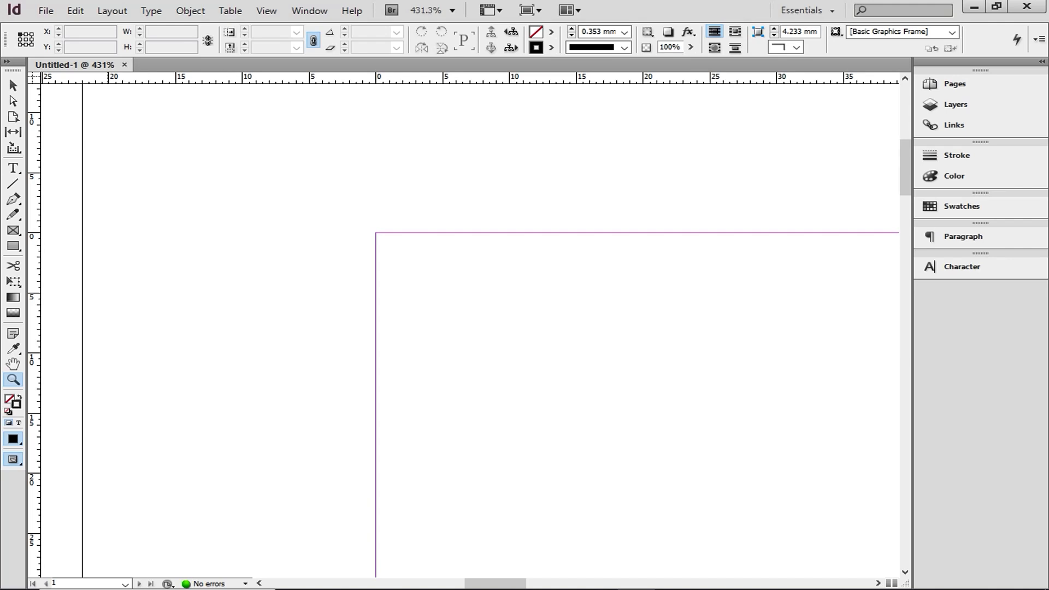
left_click_drag(34, 272, 416, 271)
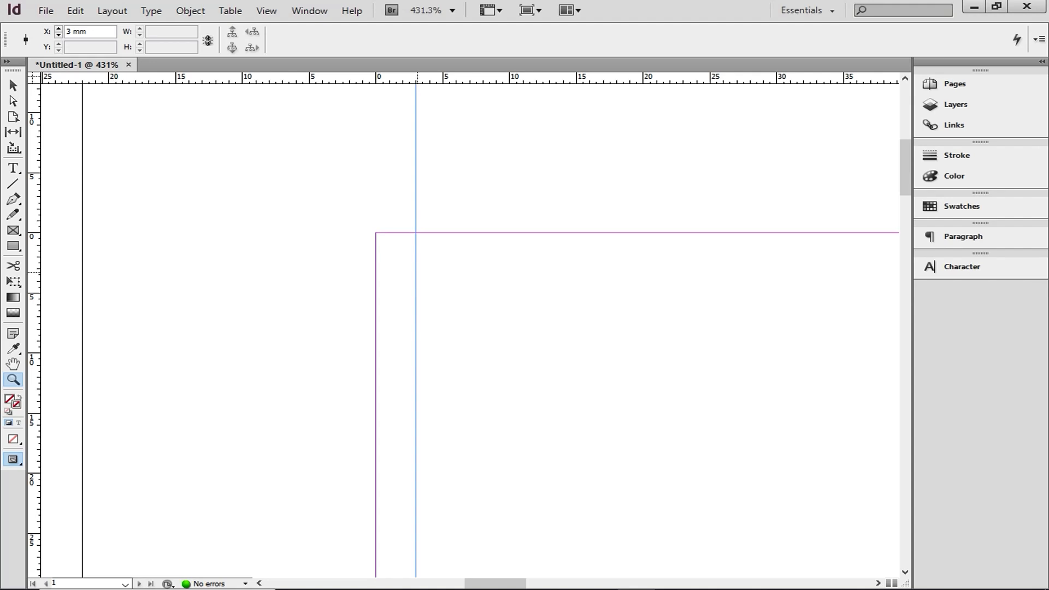
left_click_drag(484, 78, 492, 268)
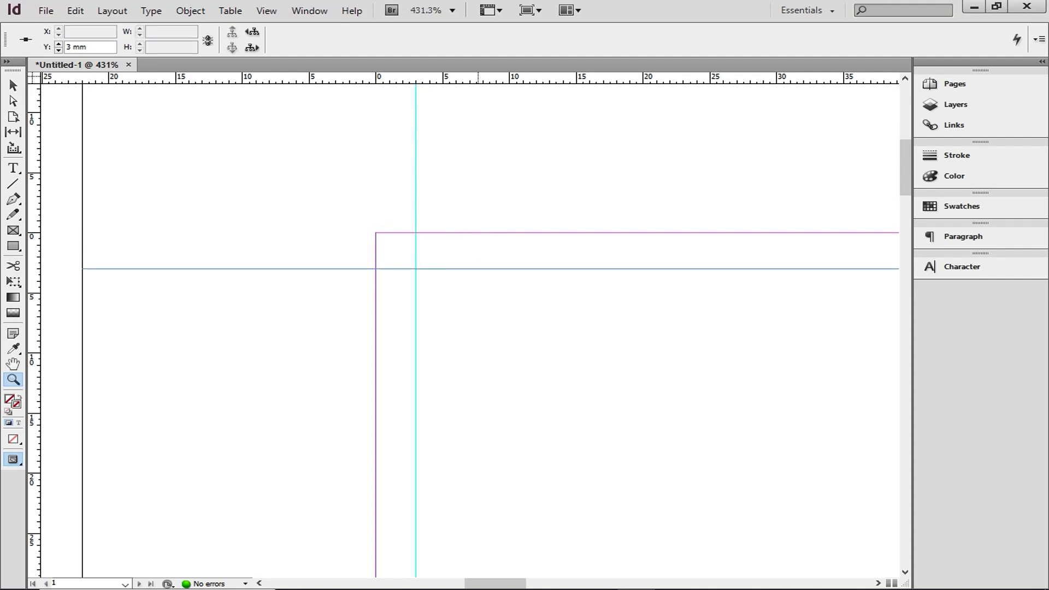
Step: Place a vertical guide at 163 mm and a horizontal guide at 243 mm, inside the lower-right margin corner
double_click(13, 364)
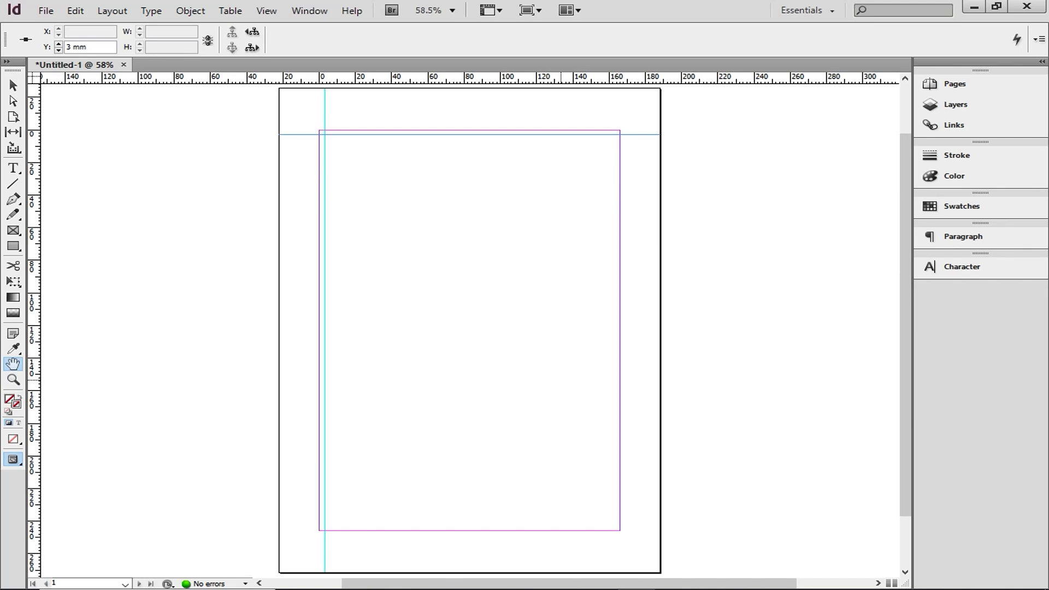
key("z")
left_click_drag(579, 505, 659, 541)
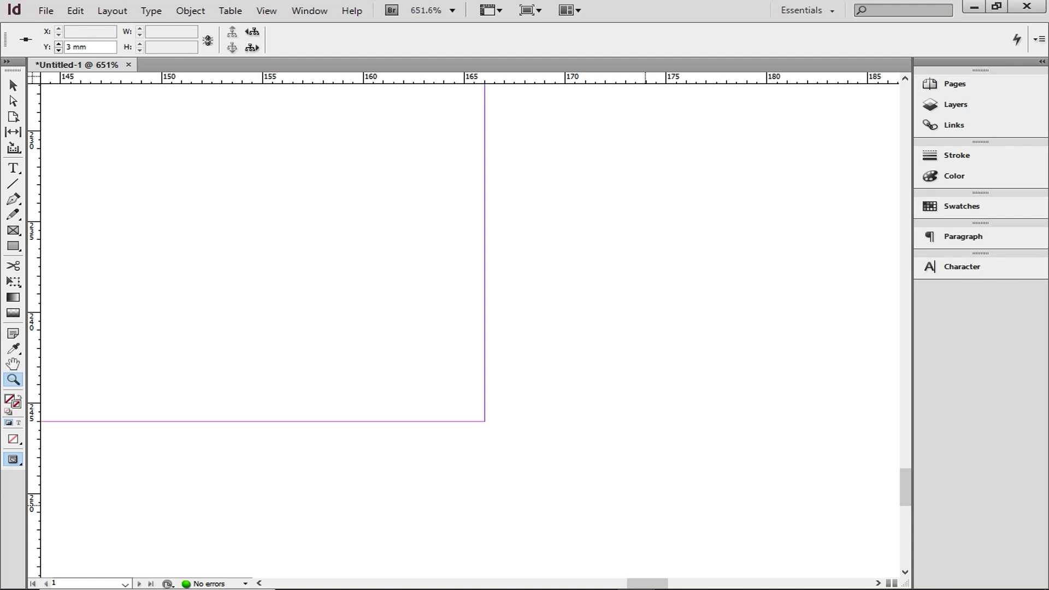
left_click_drag(34, 455, 424, 456)
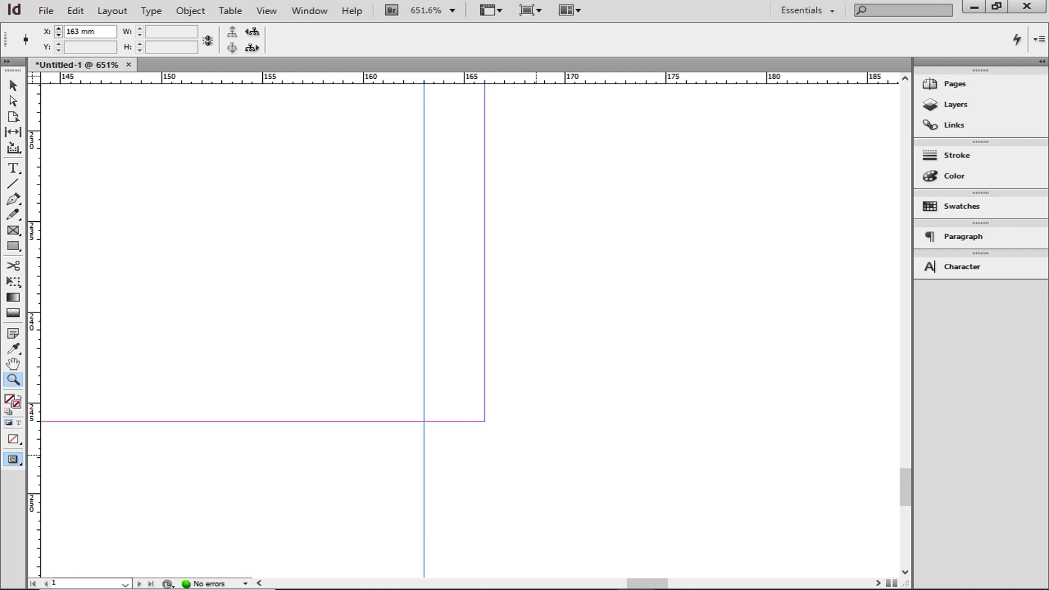
left_click_drag(544, 77, 571, 366)
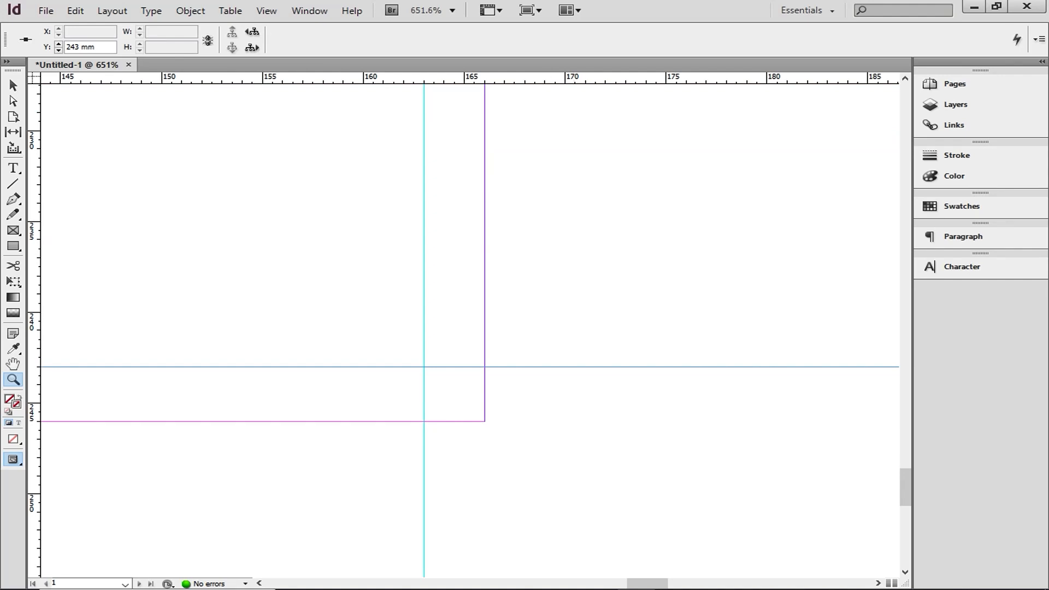
Step: Draw a vertical and a horizontal crop mark, each about 5 mm long, along the 3 mm guides outside the upper-left margin corner
double_click(13, 364)
key("z")
left_click_drag(290, 109, 359, 157)
key("backslash")
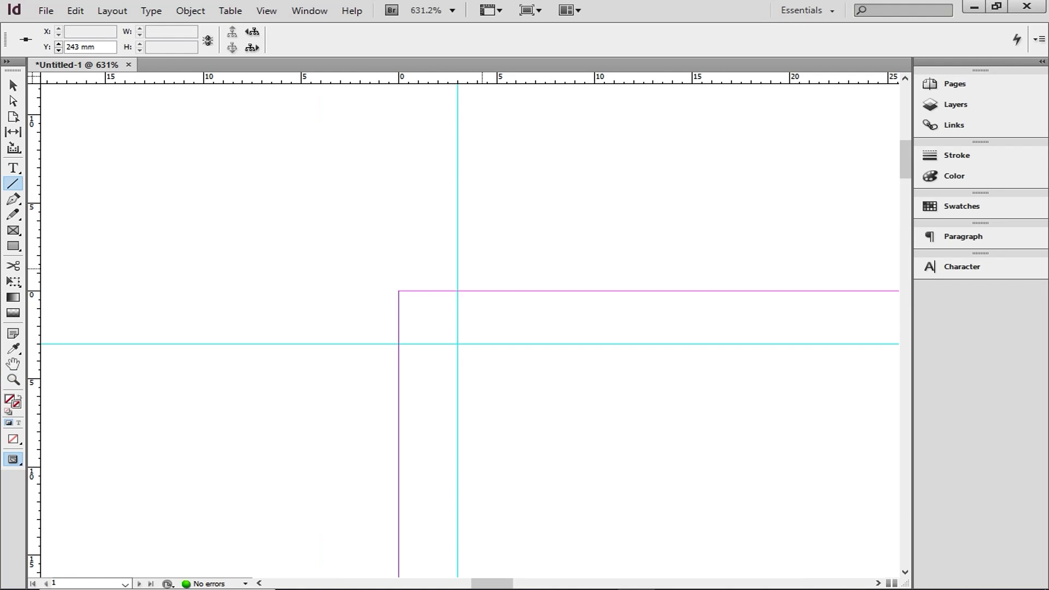
left_click_drag(457, 291, 457, 207)
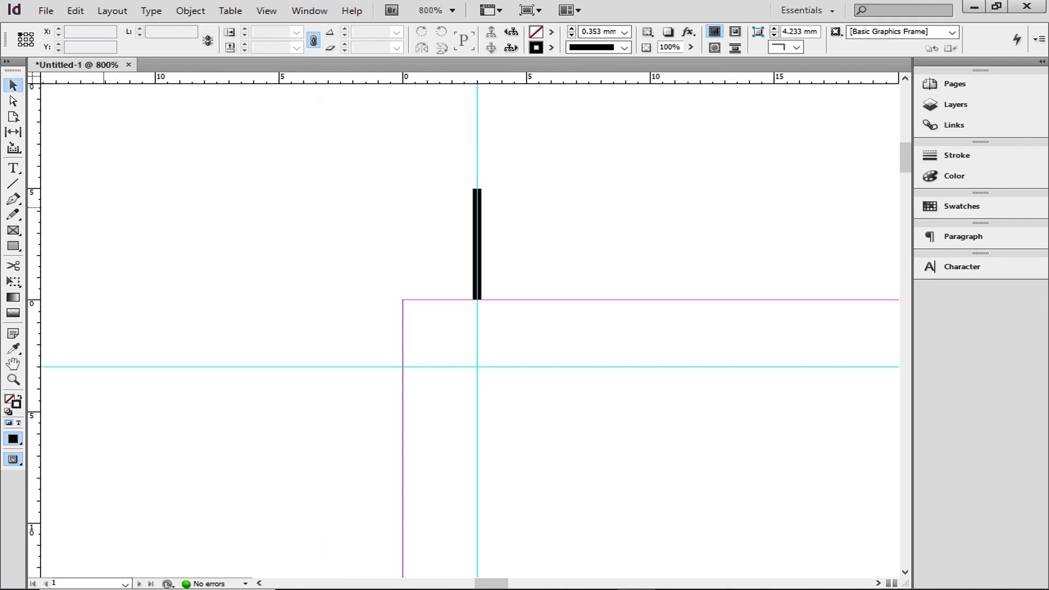
key("backslash")
mouse_move(257, 361)
left_mouse_down()
mouse_move(377, 359)
mouse_move(379, 370)
left_mouse_up()
key("v")
left_click(416, 402)
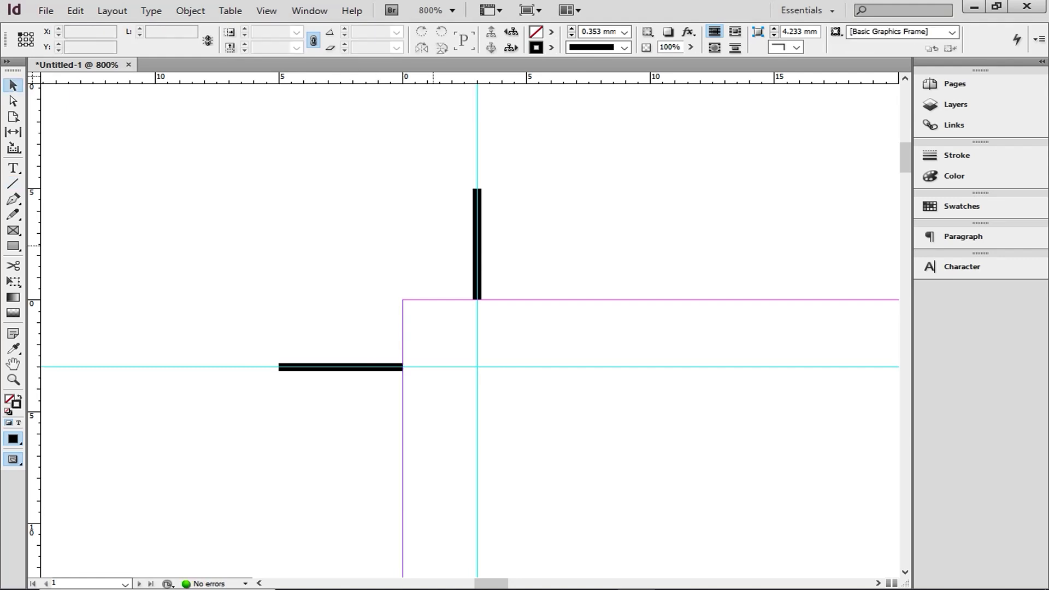
Step: Copy both crop marks to the upper-right margin corner, aligning them outside the margin on the 163 mm vertical and 3 mm horizontal guides
left_click_drag(192, 449, 569, 151)
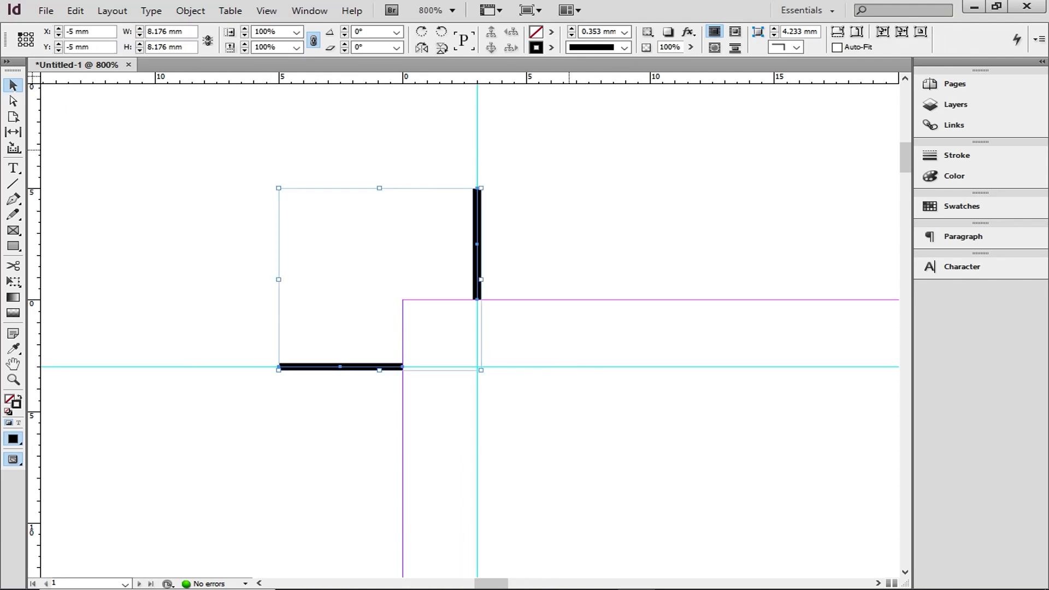
key("ctrl+0")
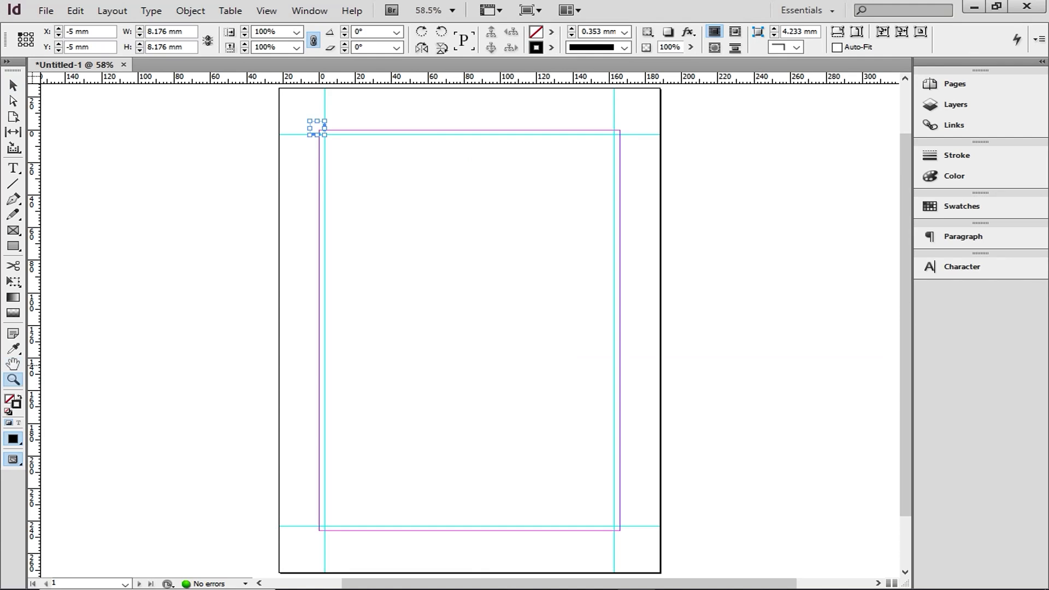
left_click_drag(592, 113, 646, 150)
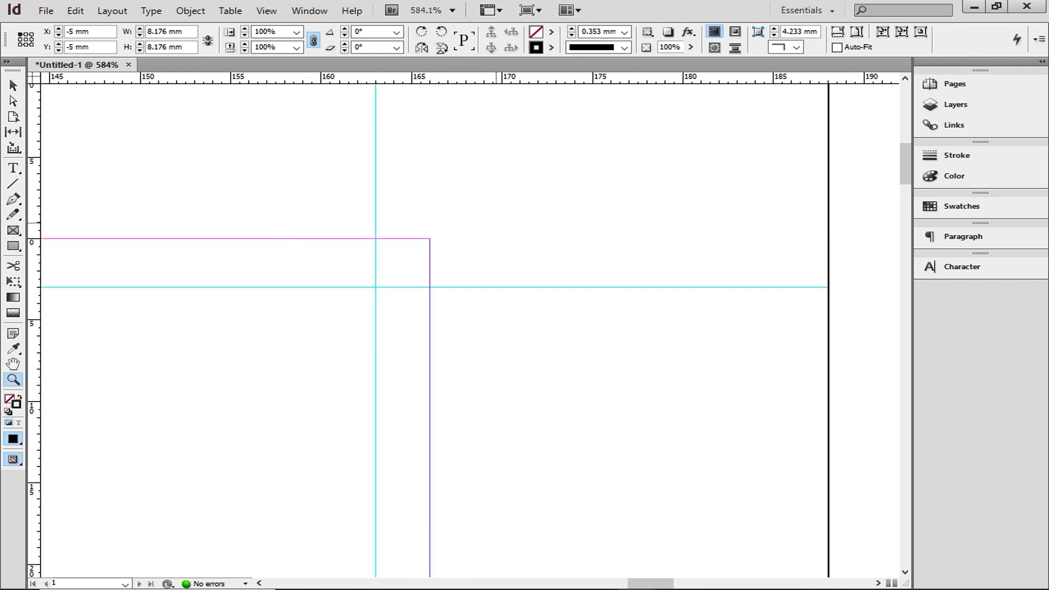
key("ctrl+v")
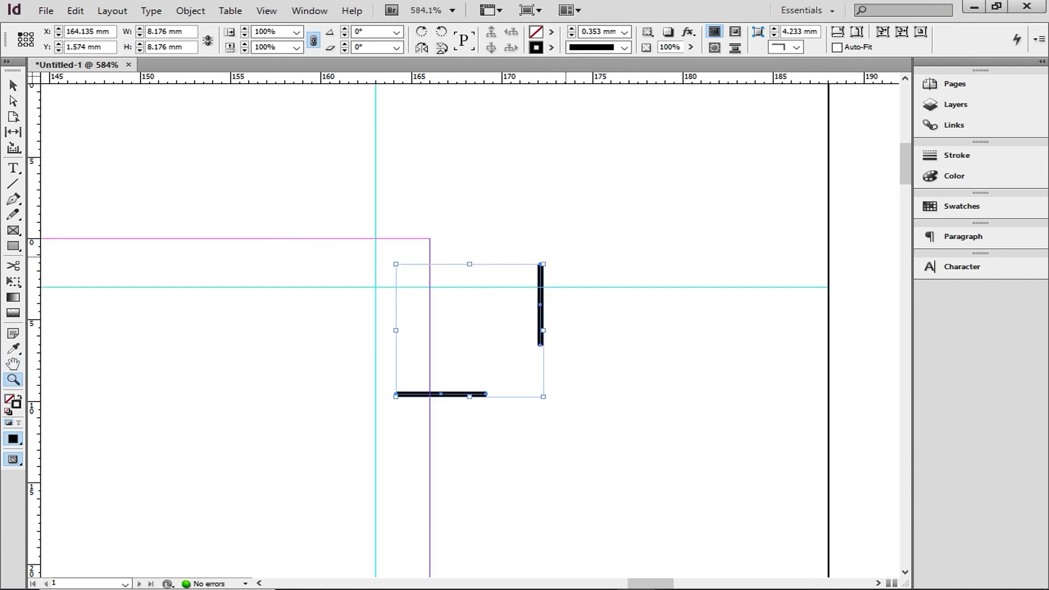
key("v")
left_click_drag(554, 257, 542, 426)
left_click_drag(474, 396, 457, 284)
scroll(448, 292, "up", 5)
left_click(462, 216)
scroll(462, 216, "down", 1)
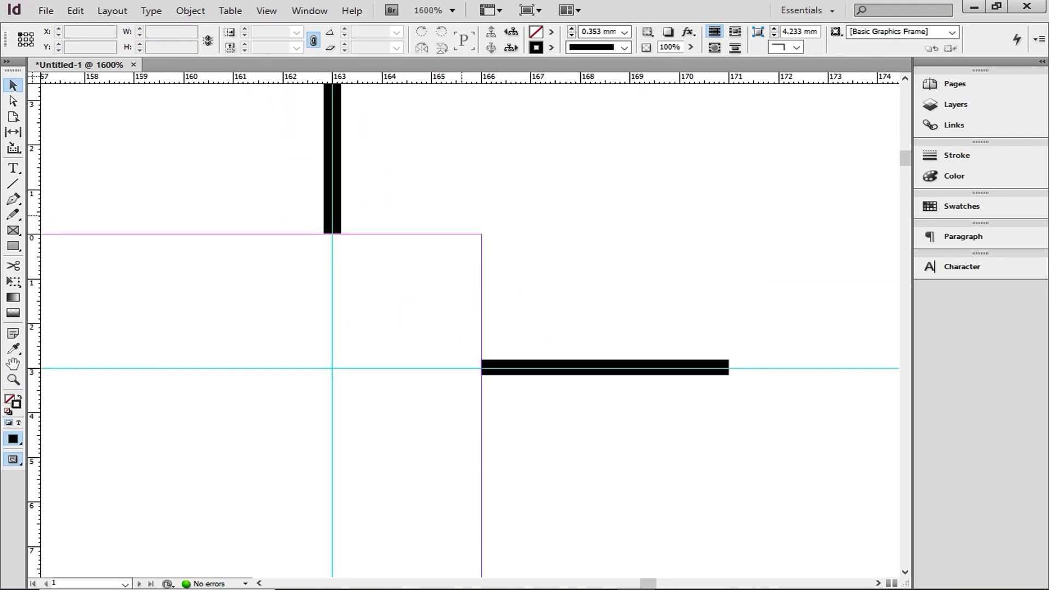
Step: Place 01.jpg from the 4차산업혁명 folder on the page at the intersection of the upper-left 3 mm guides
key("ctrl+0")
key("z")
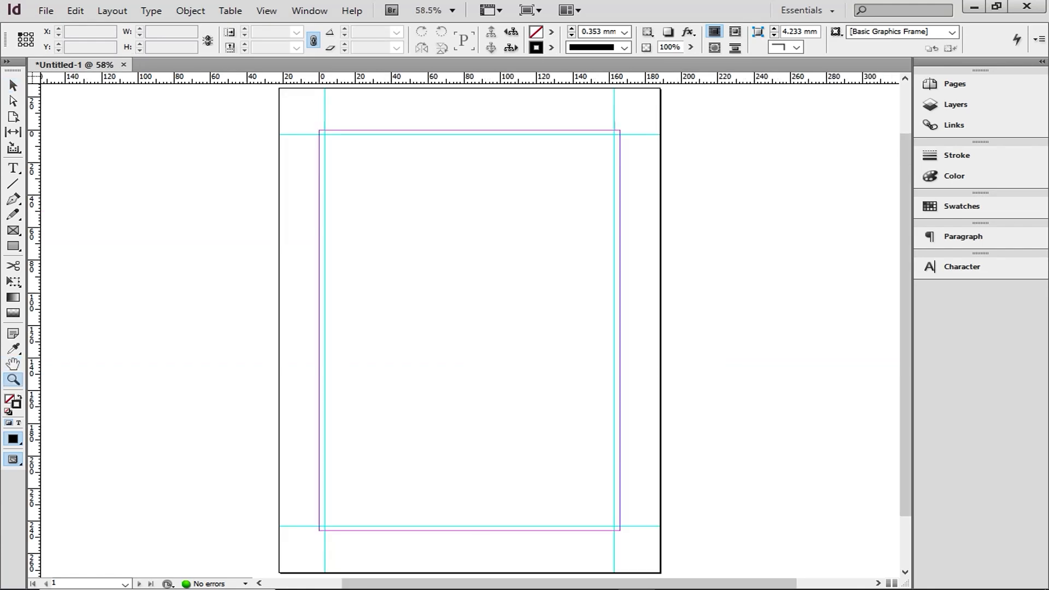
left_click(317, 541)
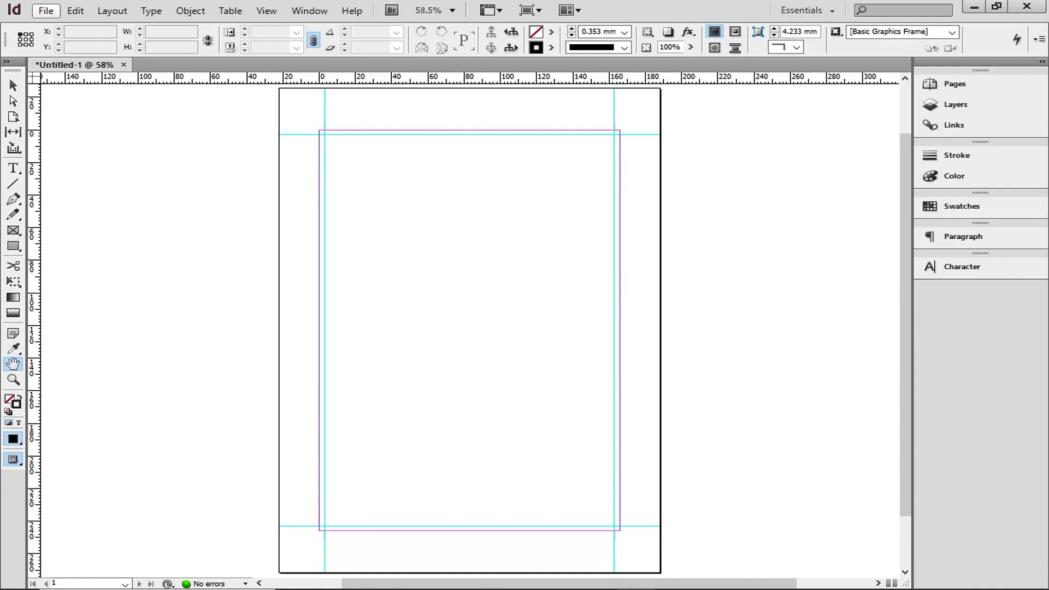
left_click(46, 11)
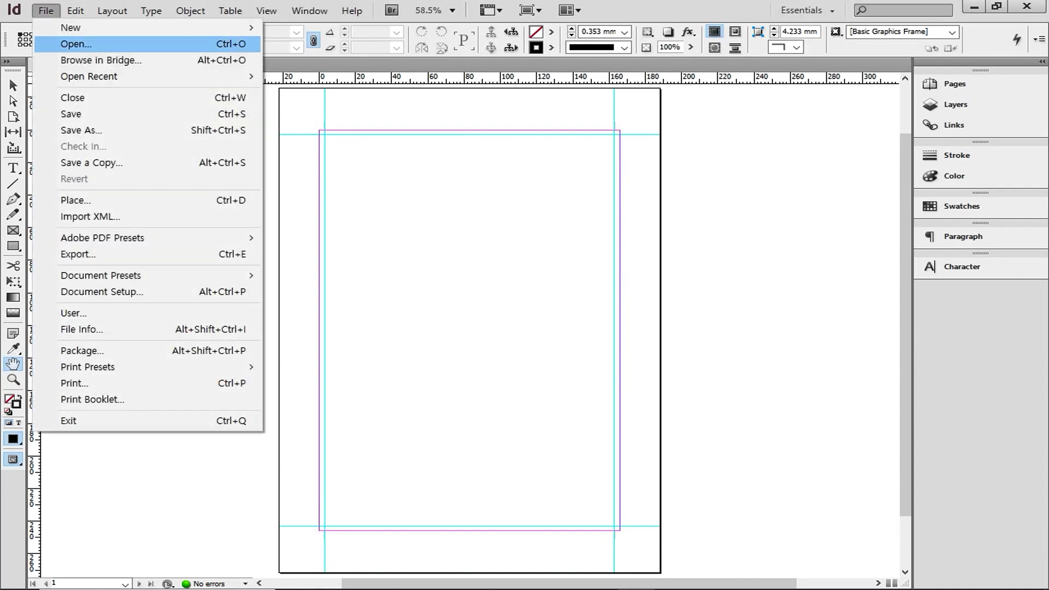
left_click(76, 201)
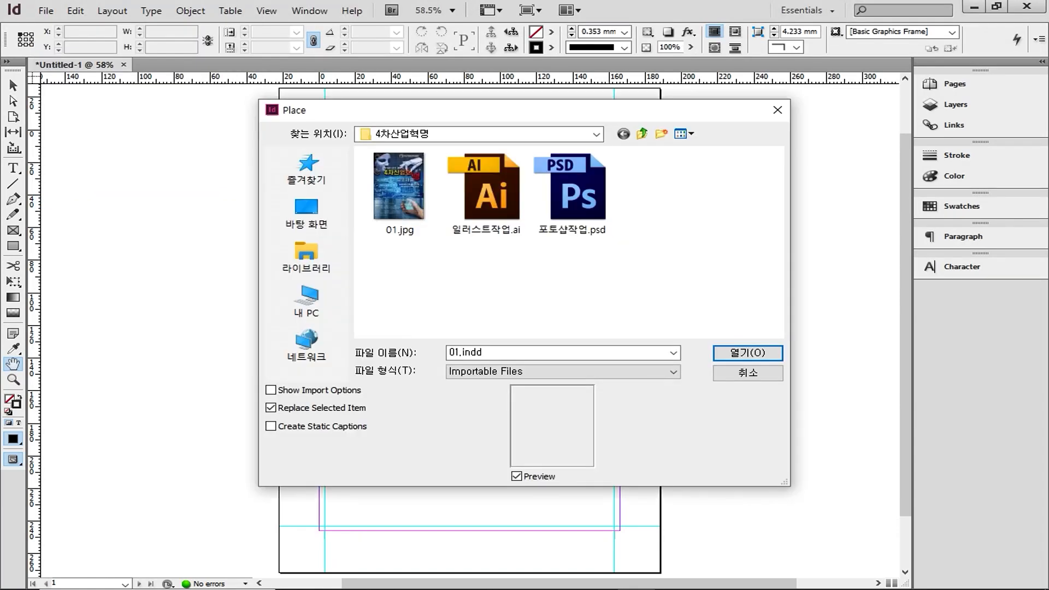
double_click(397, 219)
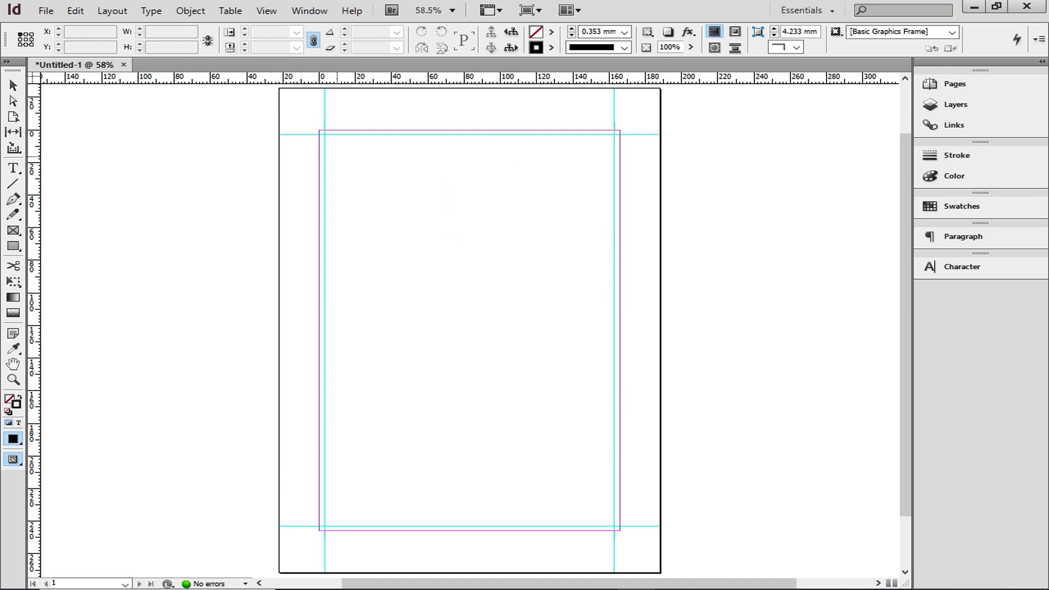
left_click(326, 135)
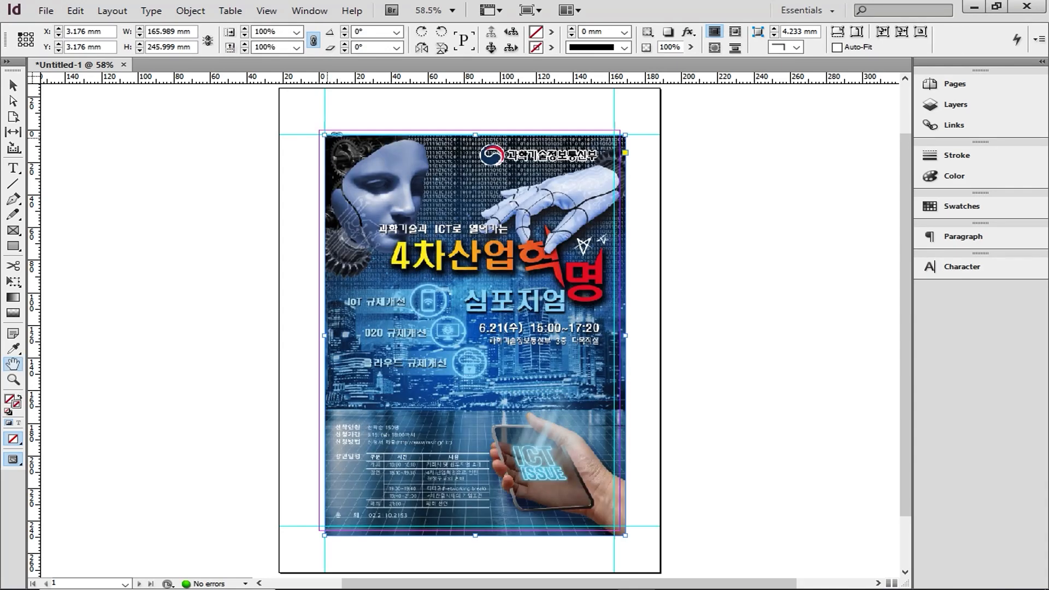
Step: Set the placed poster image's display performance to High Quality Display
right_click(455, 171)
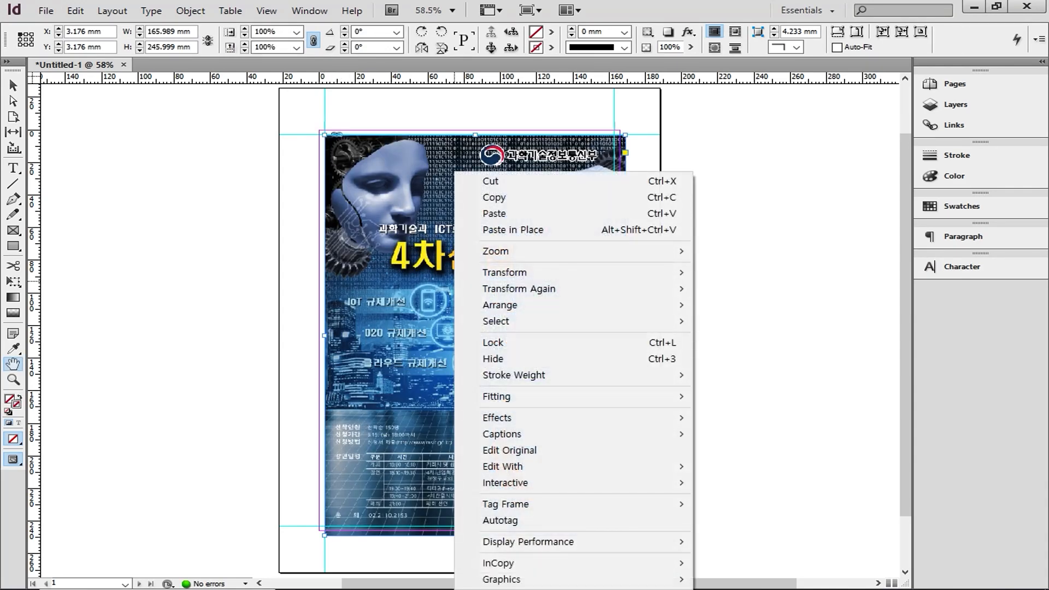
mouse_move(525, 542)
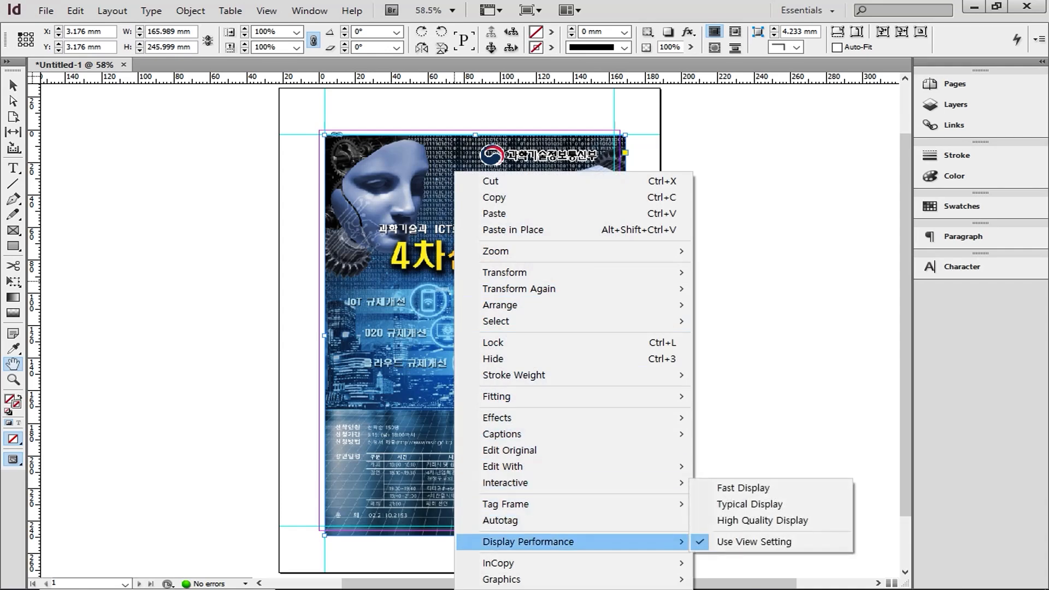
left_click(762, 520)
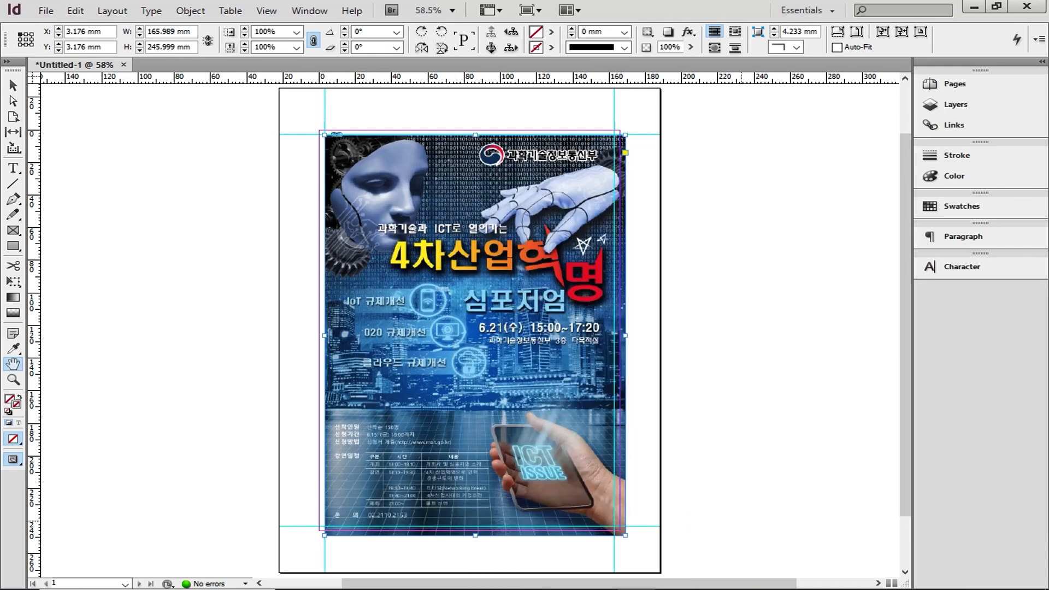
Step: Position the poster image at X 0 mm and Y 0 mm so it fills the margin area, and deselect it
double_click(77, 31)
type("0")
key("Tab")
type("0")
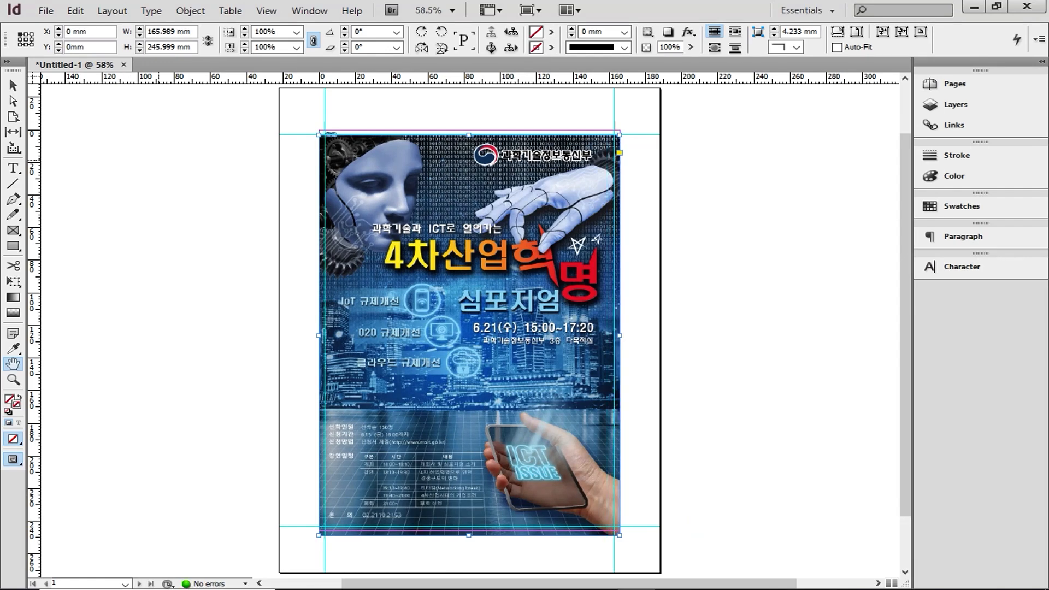
left_click(179, 185)
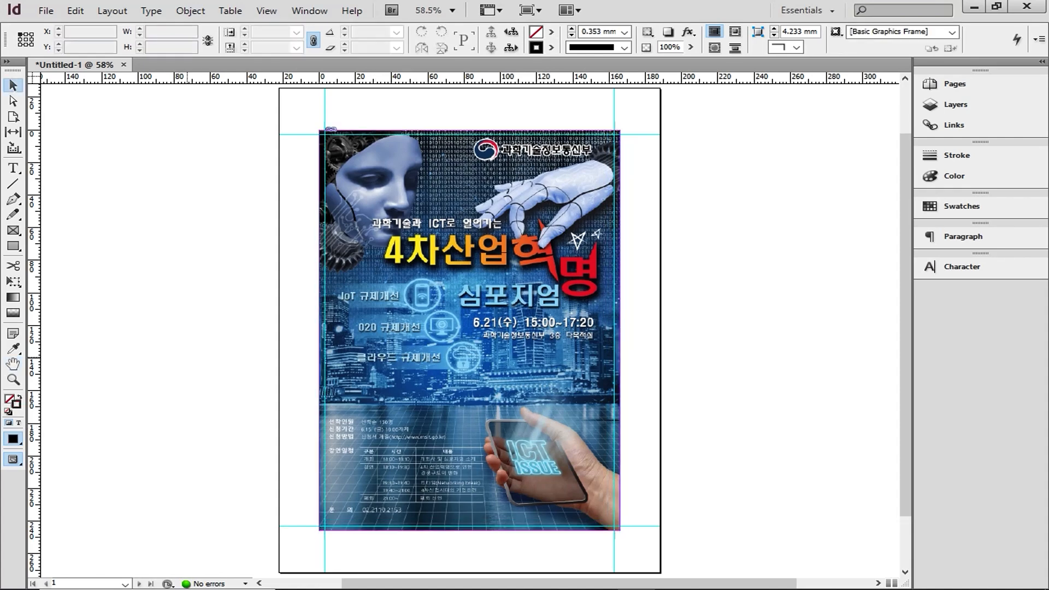
Step: Add a text frame reading "01" under the poster's lower-left corner, just right of the vertical crop mark
key("z")
left_click_drag(306, 517, 382, 550)
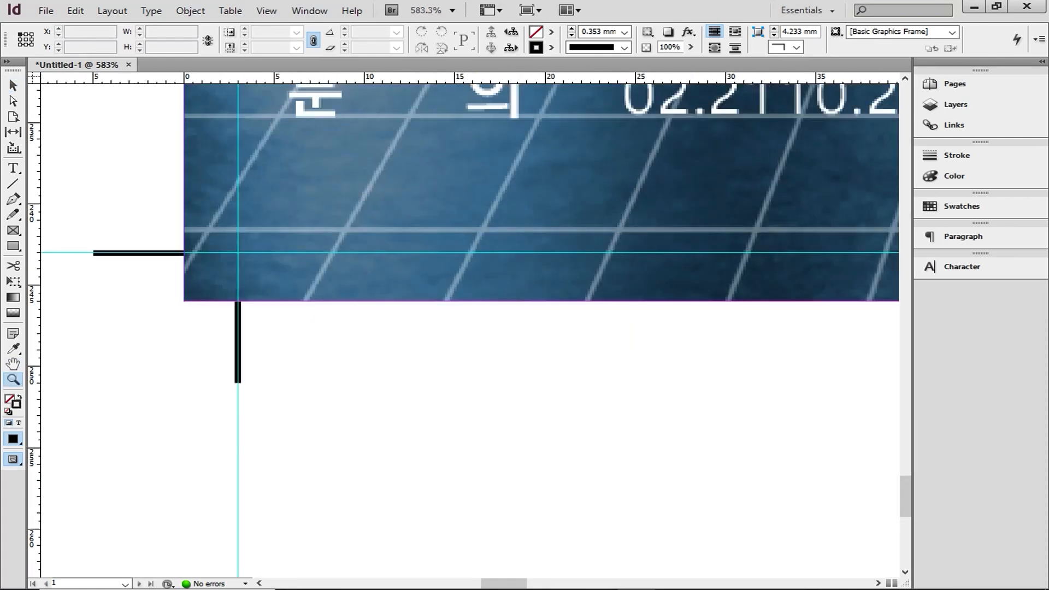
key("t")
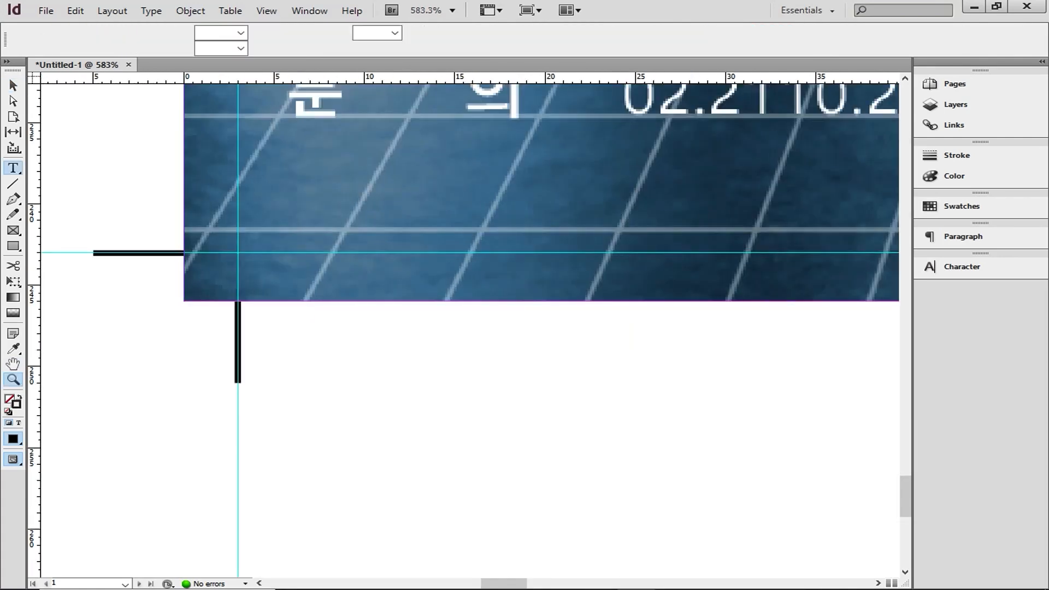
left_click_drag(259, 316, 397, 383)
type("01")
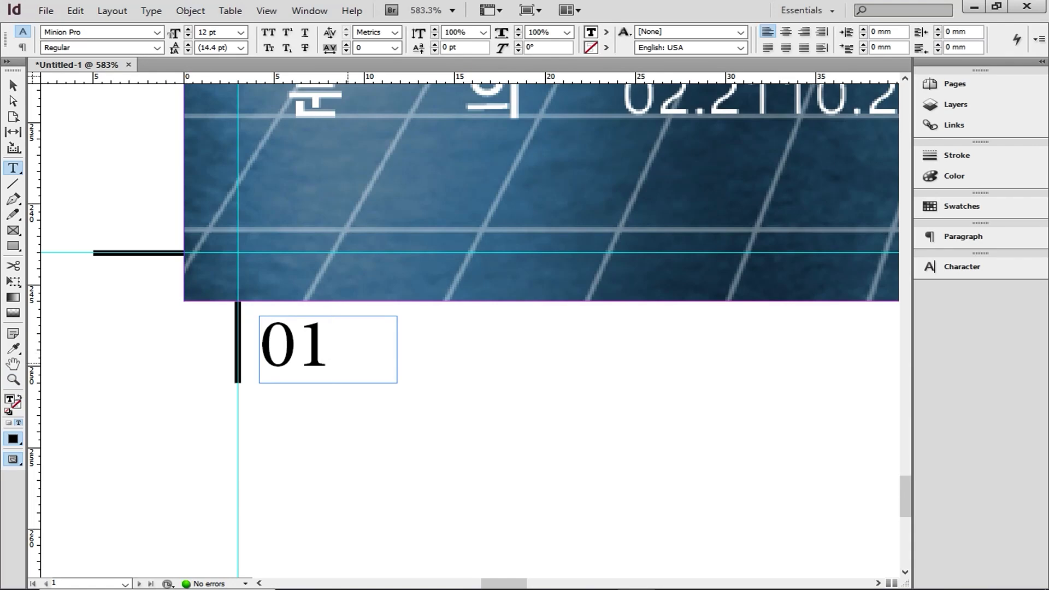
Step: Set the "01" text to Dotum at 10 pt and move its frame down to line up with the crop mark's lower end
key("ctrl+a")
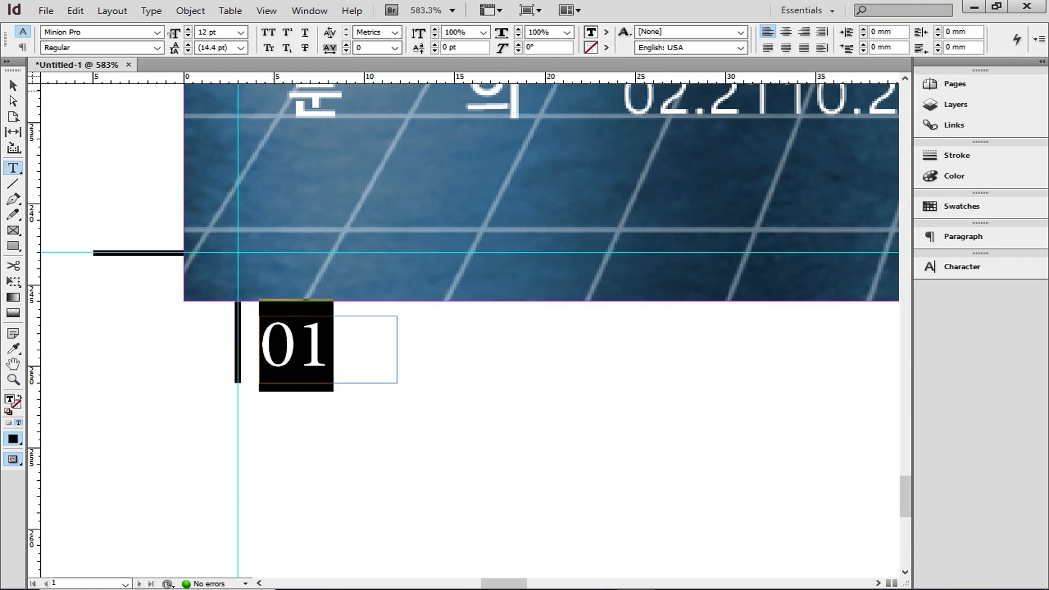
left_click(157, 32)
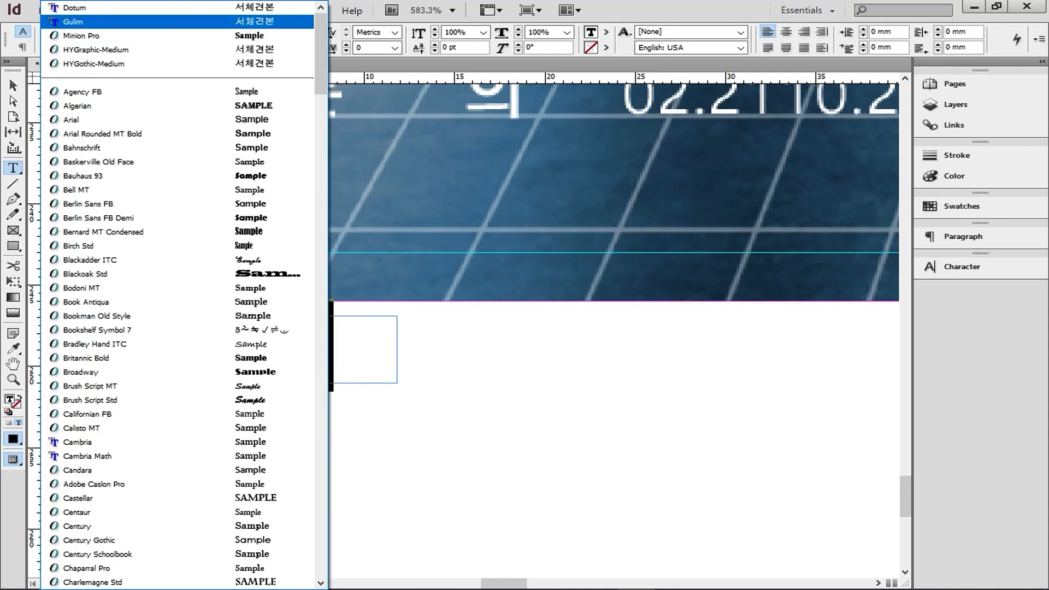
key("Up")
key("Return")
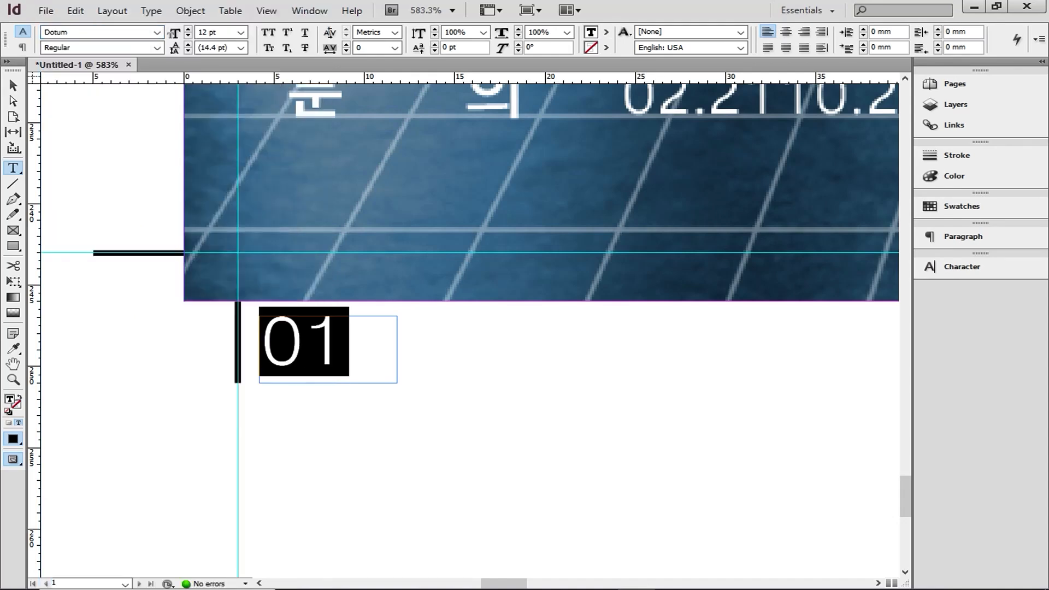
double_click(206, 32)
type("10")
left_click(13, 86)
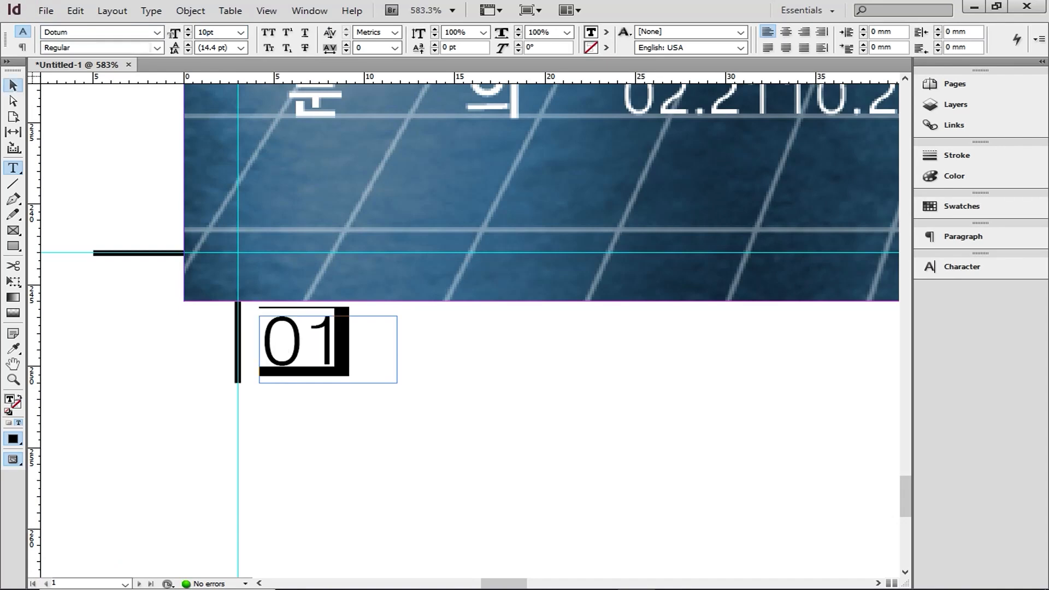
left_click_drag(292, 338, 290, 364)
left_click(159, 407)
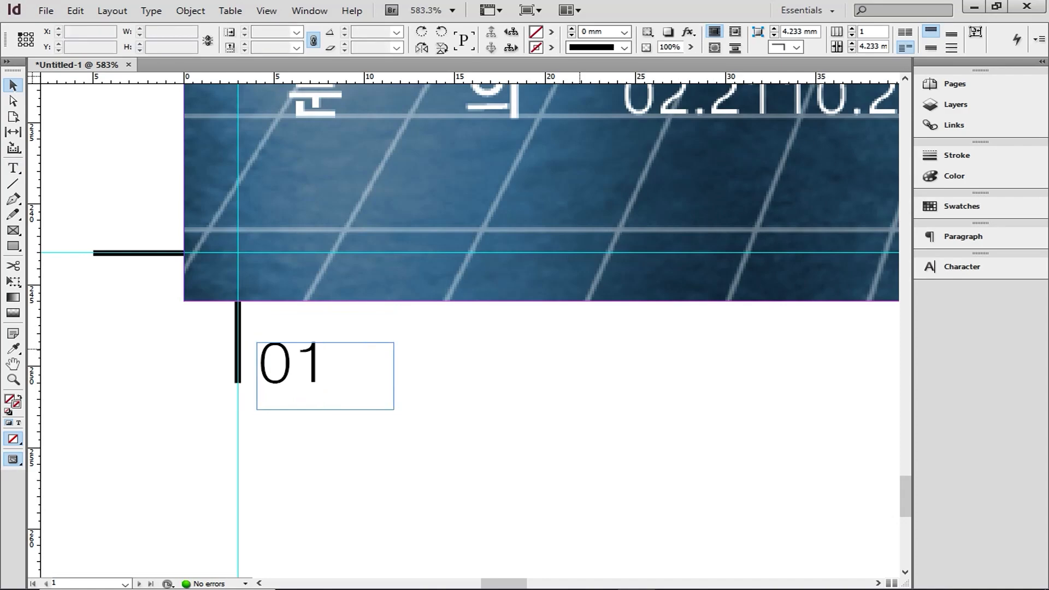
Step: Save the document as 01 in InDesign CS6 format in the 4차산업혁명 folder
double_click(13, 364)
left_click(46, 11)
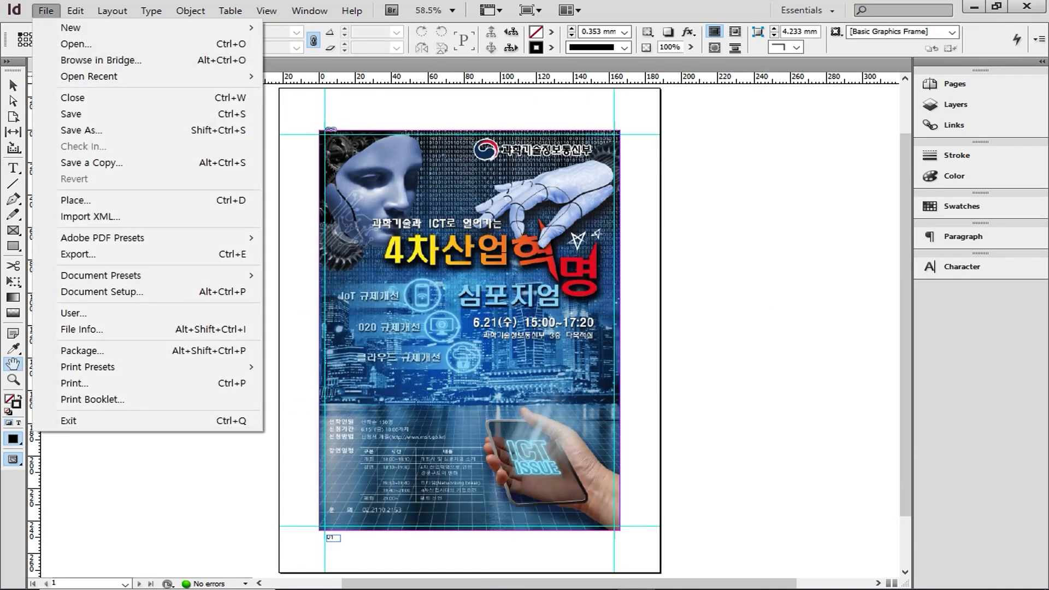
left_click(71, 114)
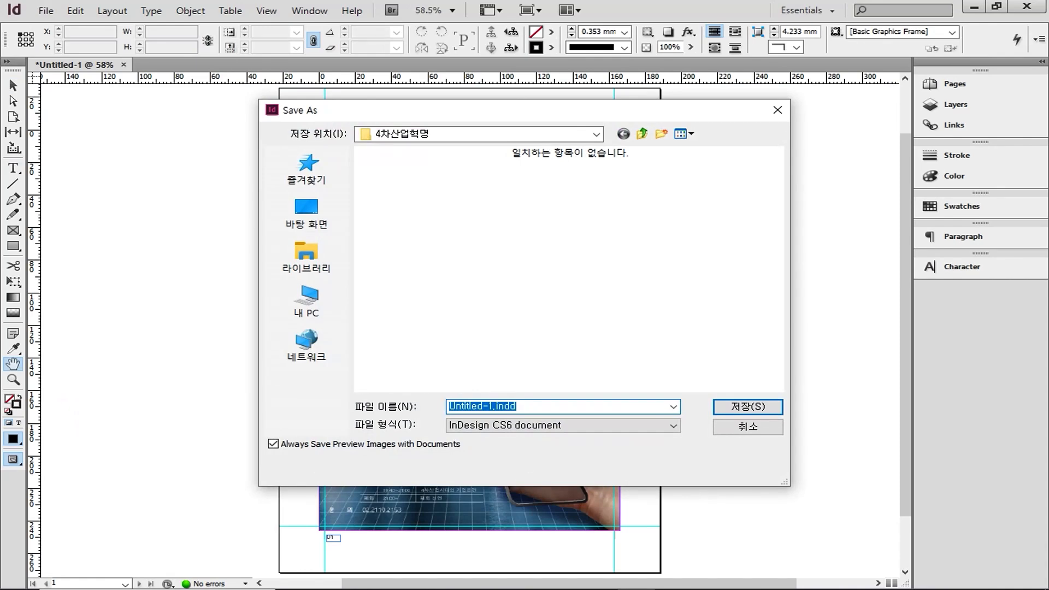
type("01")
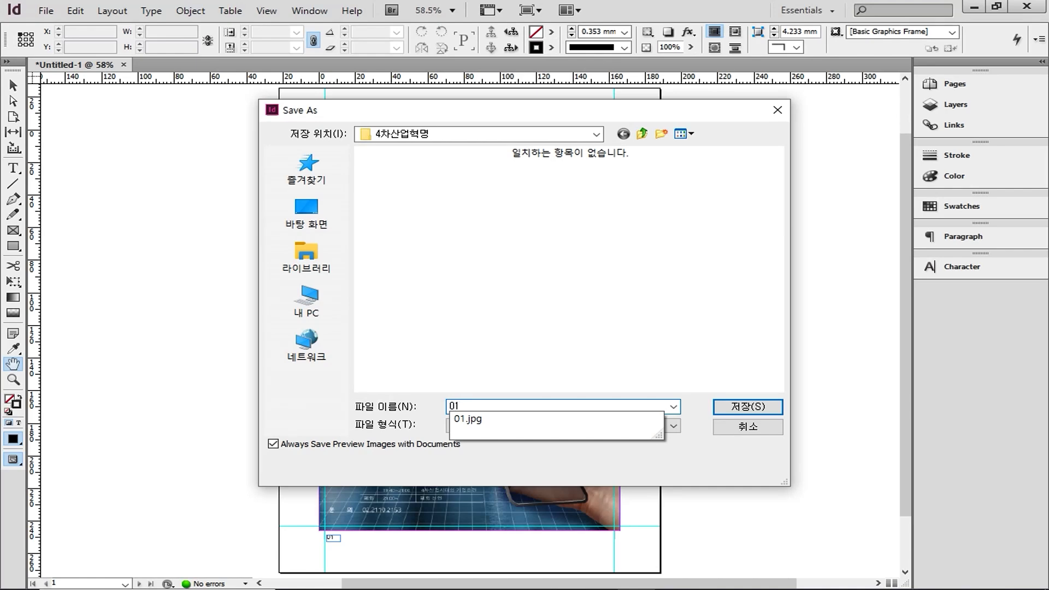
key("Return")
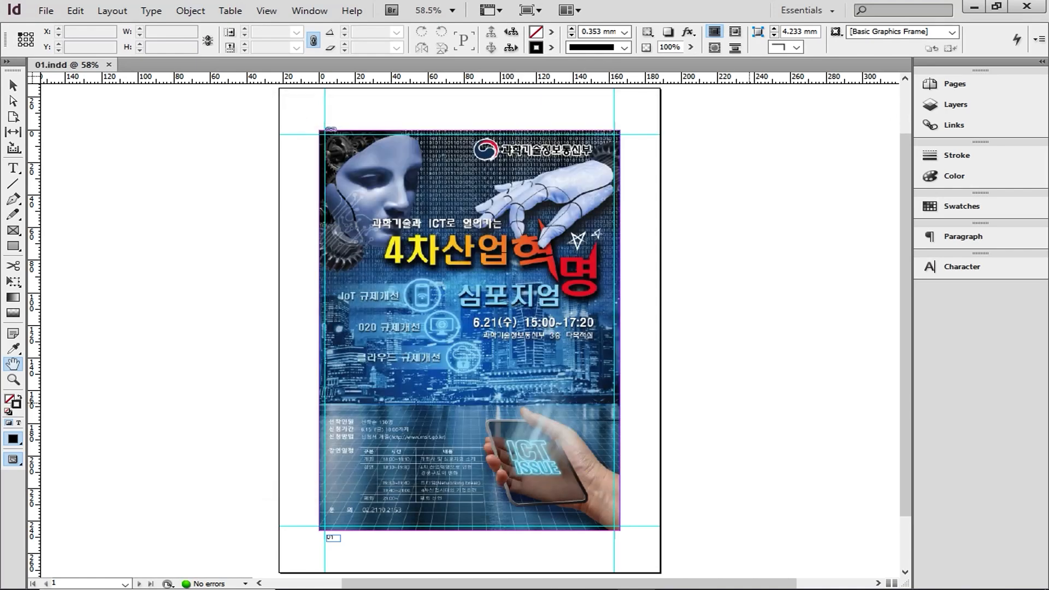